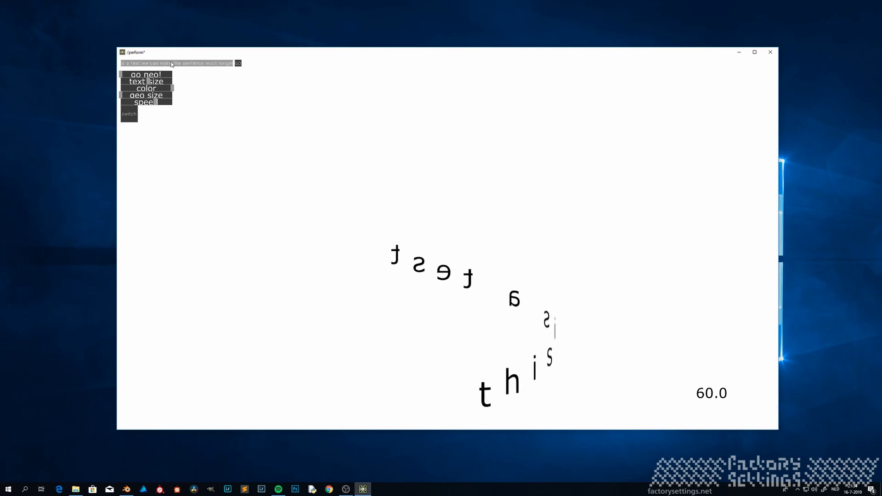
Apply the longer test sentence to the spiral text and exit perform mode.
left_click(239, 64)
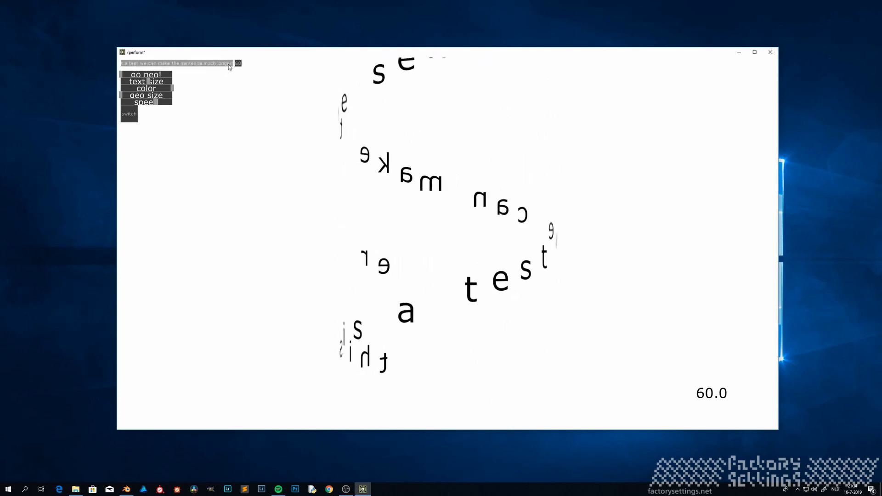
key("Escape")
Turn on the viewer of the null DAT that follows select3 to show its sentence data.
left_click_drag(457, 218, 317, 411)
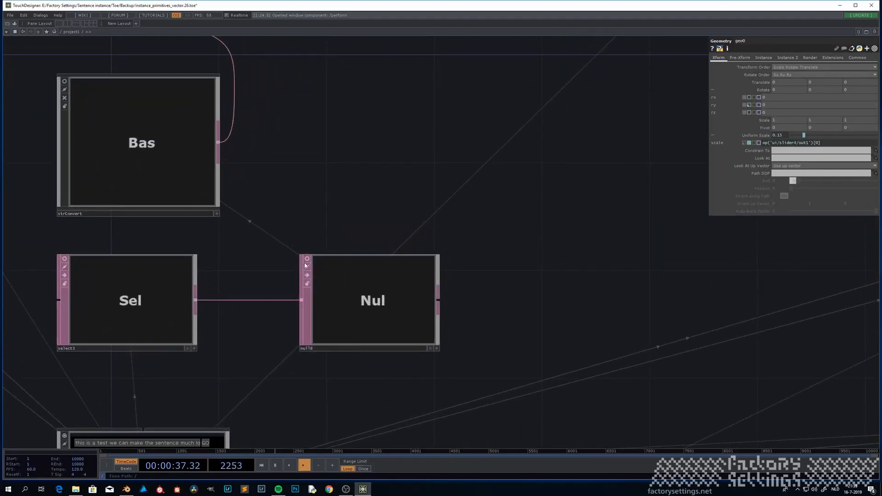
left_click(307, 259)
middle_click_drag(494, 302, 514, 255)
left_click_drag(514, 254, 554, 346)
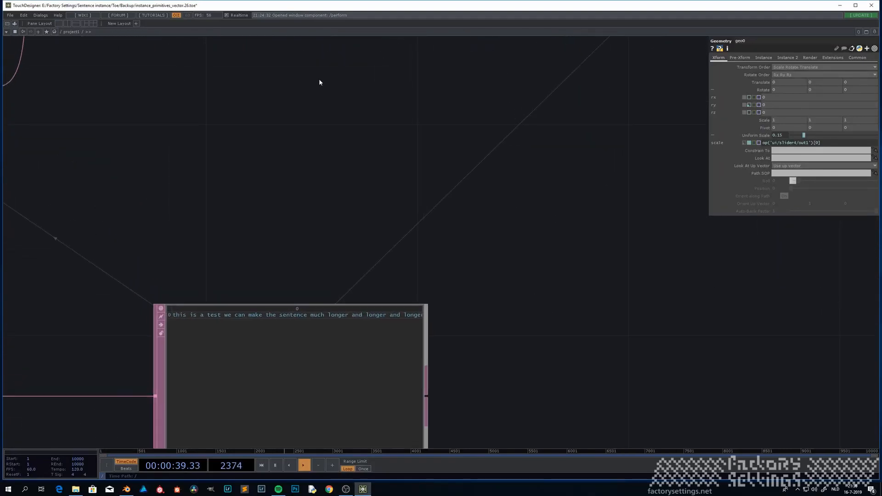
Enlarge the null DAT holding the P(0), P(1) point position table.
left_click_drag(322, 84, 311, 370)
scroll(311, 370, "down", 5)
left_click_drag(335, 230, 328, 329)
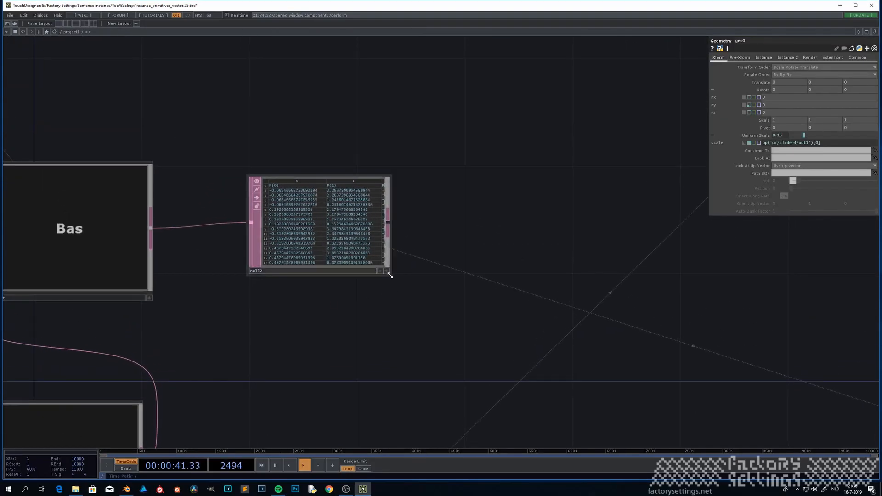
left_click_drag(389, 273, 684, 383)
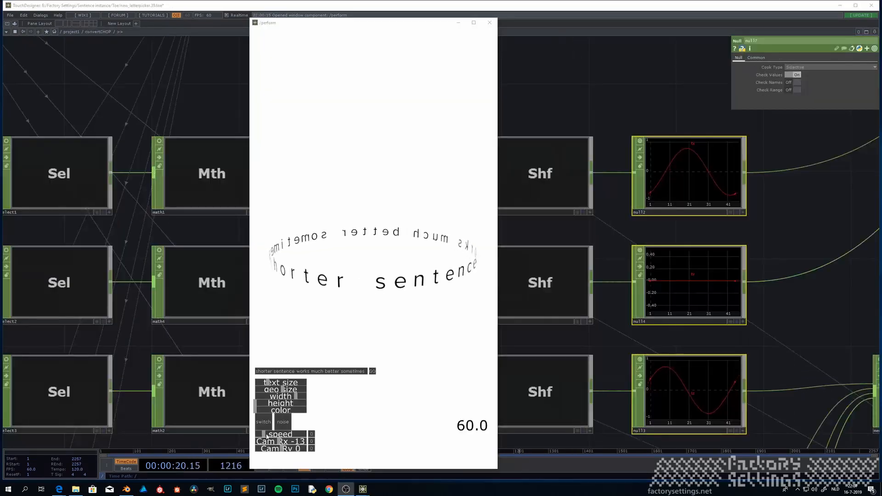
Increase the rotation speed of the sentence in the perform window.
left_click_drag(265, 436, 284, 435)
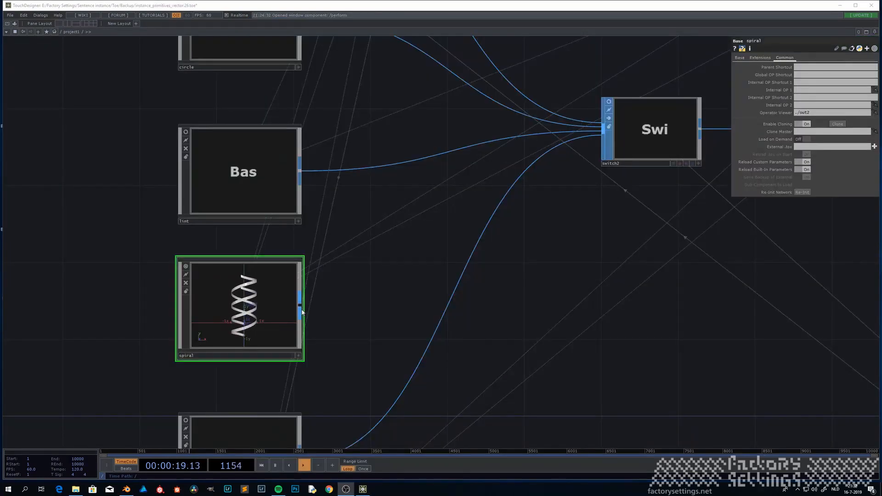
Connect the output of the spiral base to the switch2 operator.
left_click_drag(302, 312, 602, 131)
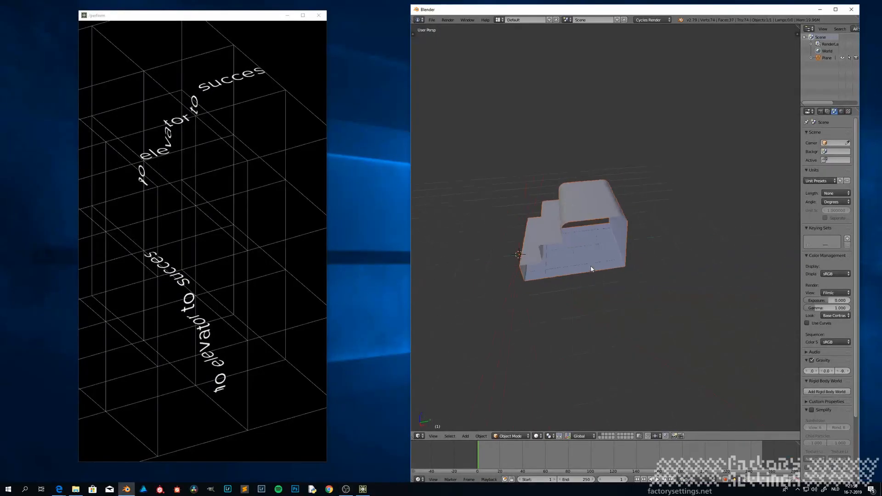
middle_click_drag(591, 268, 630, 250)
scroll(527, 244, "up", 3)
middle_click_drag(527, 244, 546, 249)
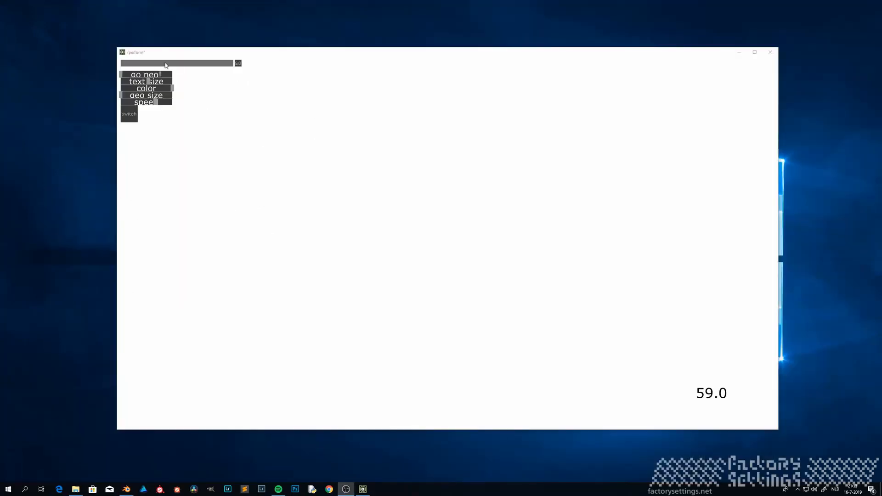
Enter "this is a test" as the sentence in the perform window and submit it.
type("is is a te")
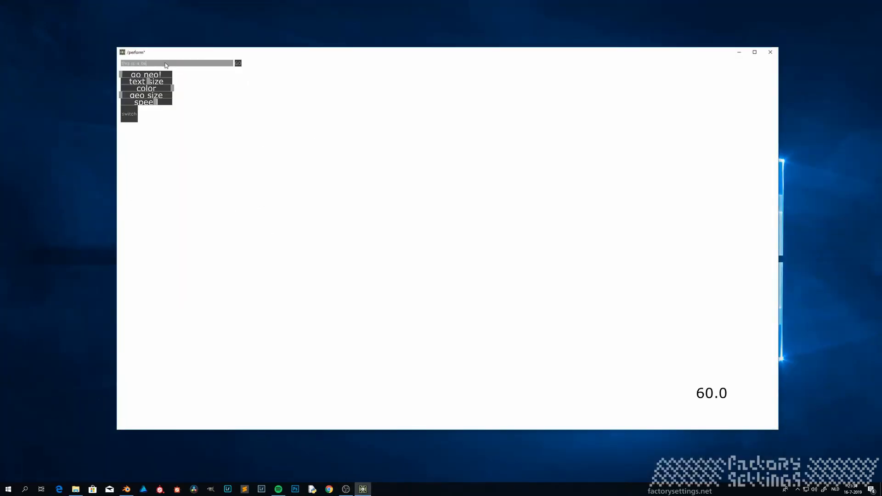
type("st")
left_click(238, 63)
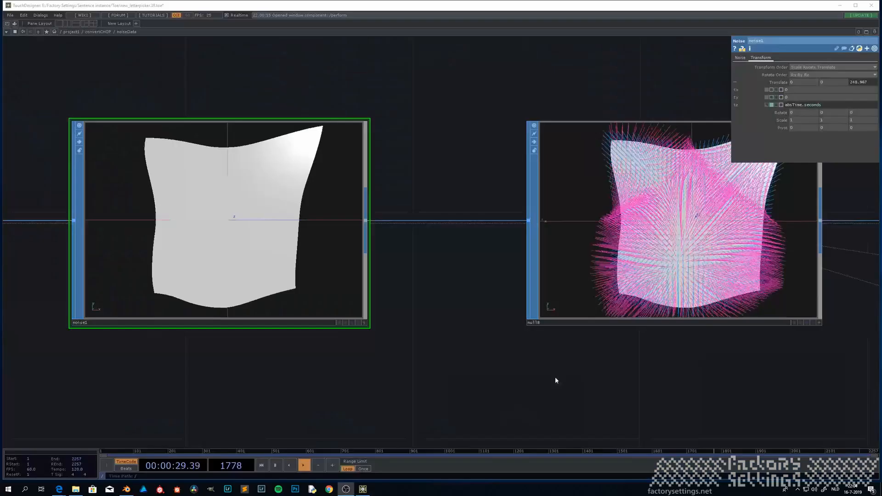
left_click_drag(561, 365, 486, 407)
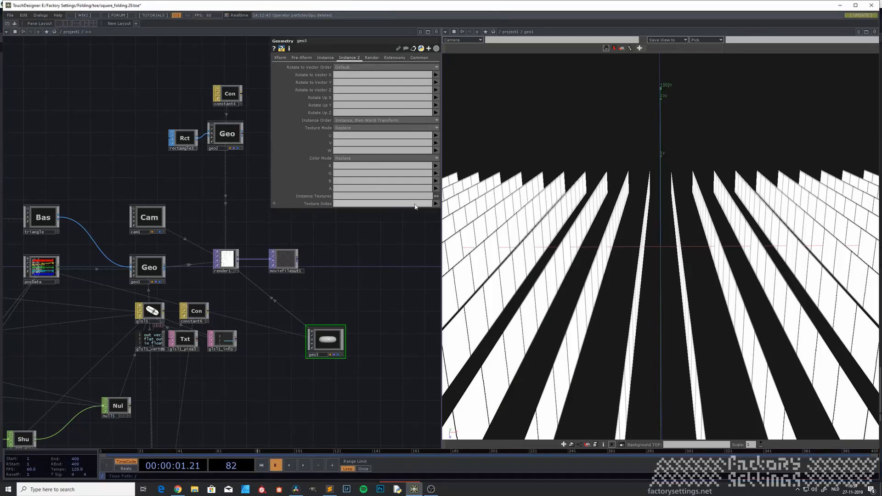
Open the Geometry COMP documentation for geo3 and read the Texture Instancing section, highlighting its description.
left_click(435, 204)
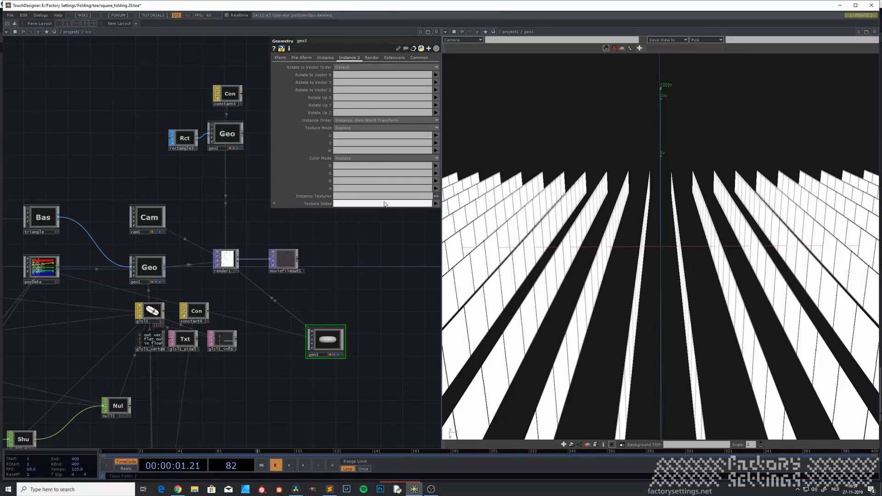
left_click(275, 49)
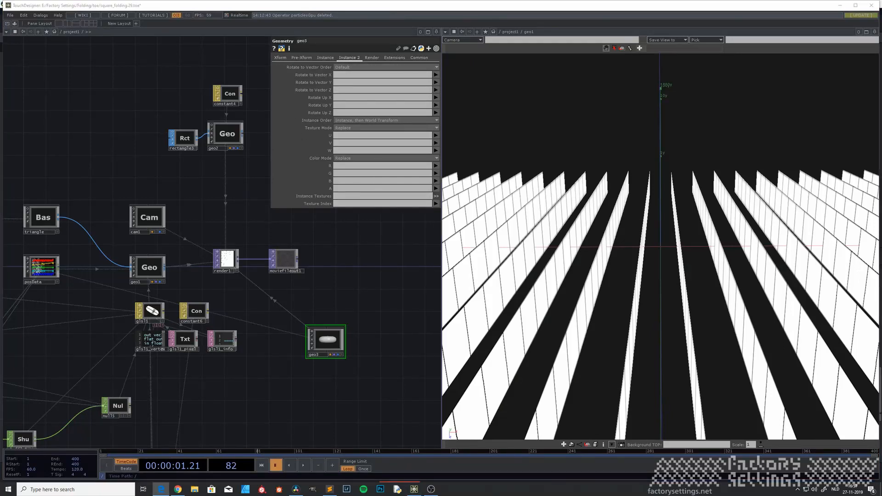
scroll(360, 302, "down", 20)
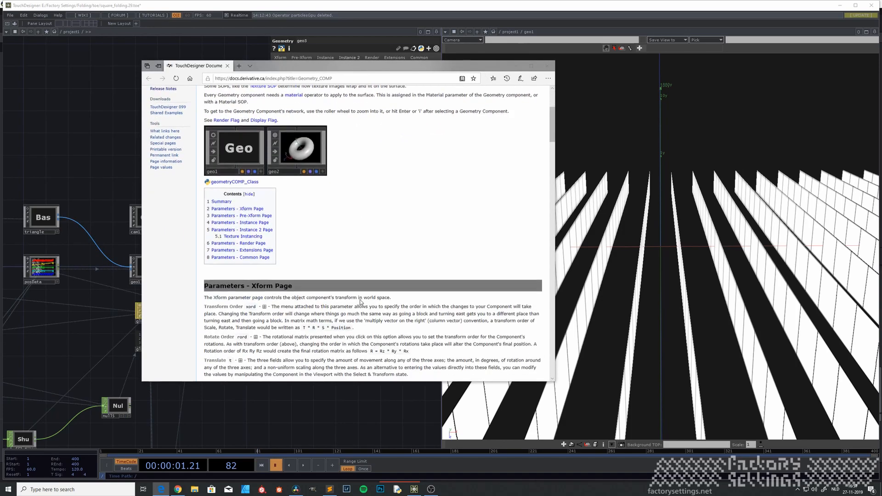
scroll(361, 303, "down", 20)
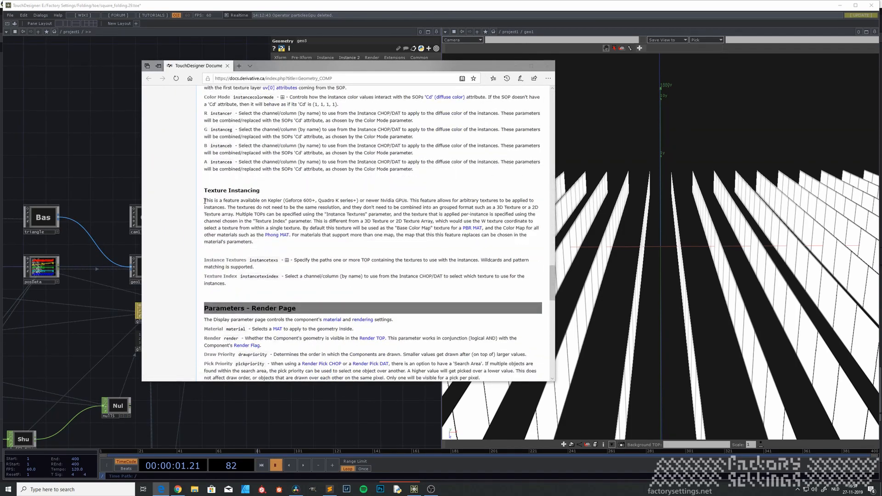
left_click_drag(205, 201, 301, 247)
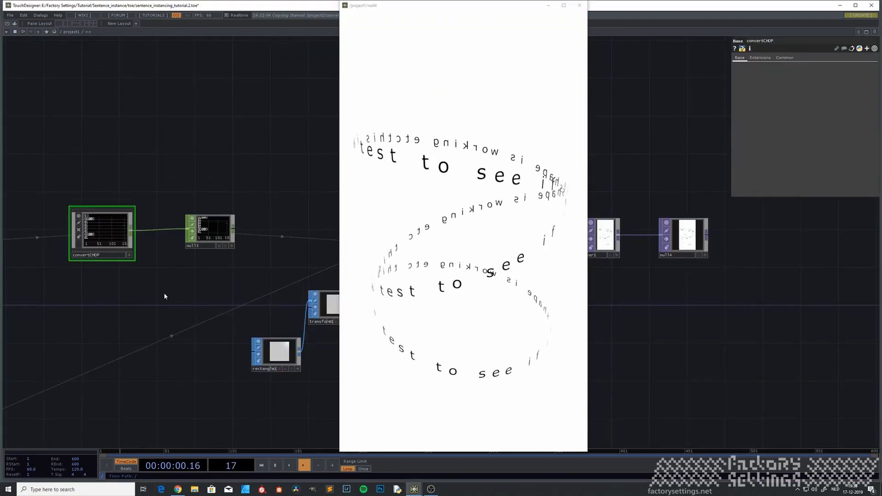
Examine the whole sentence instancing network, from the snake and string conversion operators through convertCHOP to the geometry and render chain.
scroll(230, 298, "down", 3)
scroll(229, 278, "up", 3)
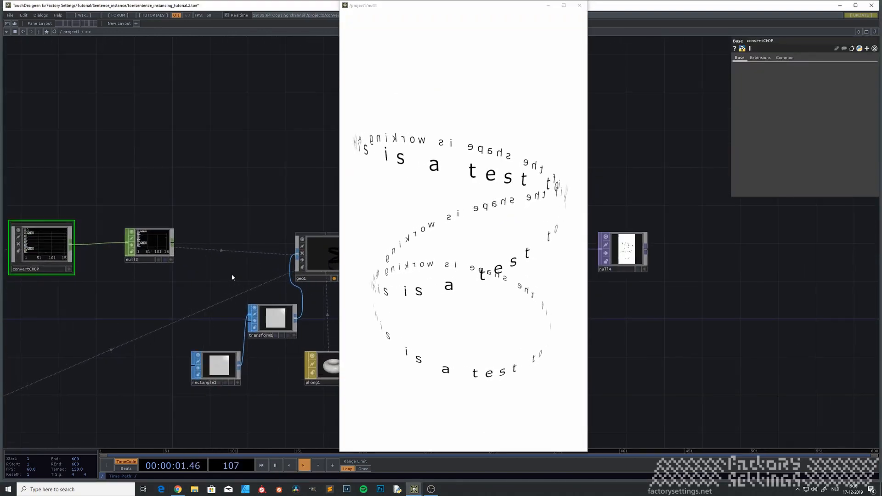
left_click_drag(232, 274, 160, 288)
left_click_drag(294, 331, 219, 304)
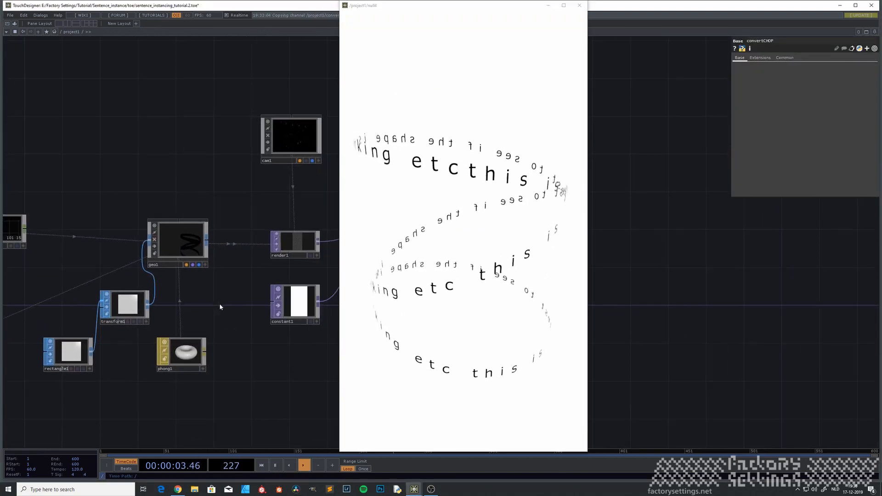
scroll(219, 305, "down", 5)
scroll(216, 334, "down", 3)
left_click_drag(219, 359, 246, 329)
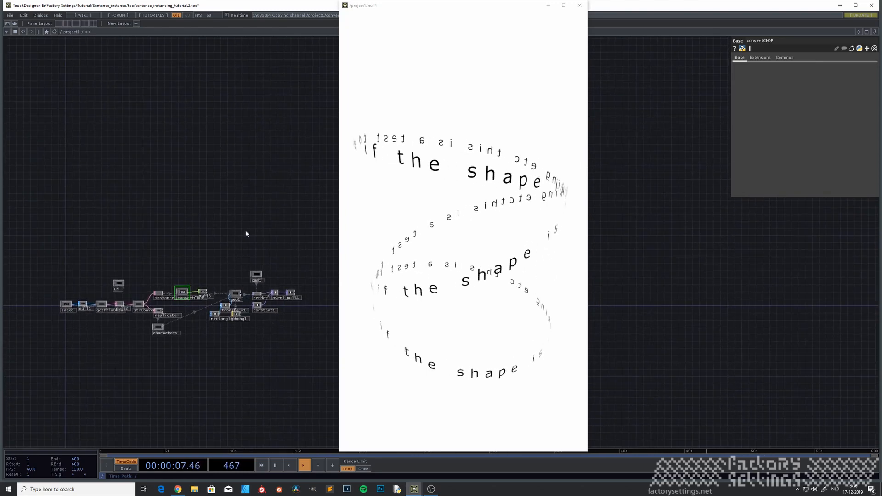
scroll(185, 307, "up", 3)
left_click_drag(125, 333, 167, 332)
left_click_drag(214, 304, 150, 308)
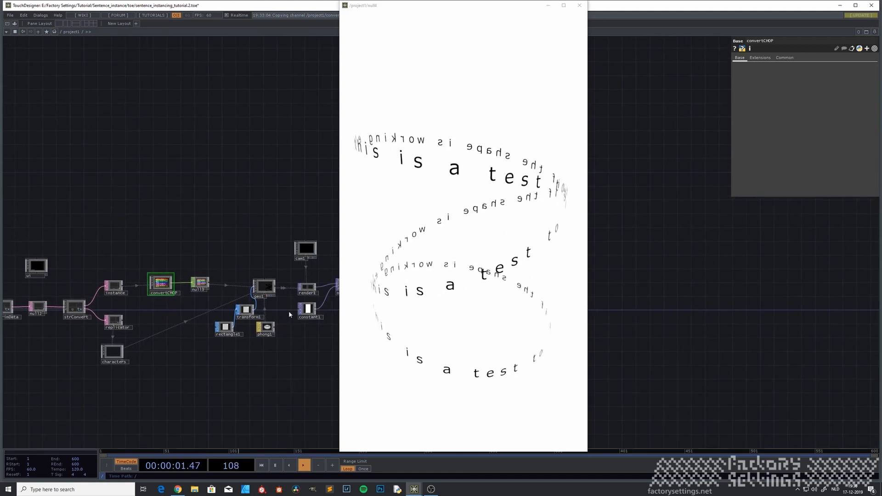
left_click_drag(285, 313, 260, 325)
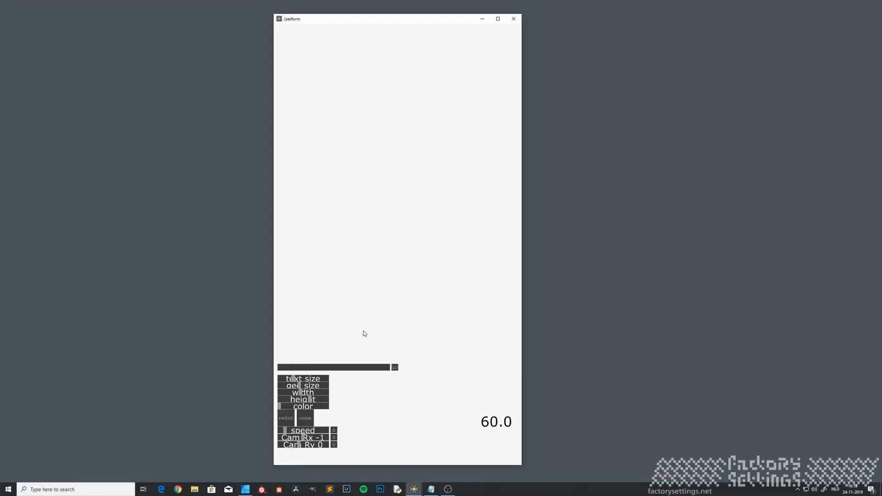
Enter "Lets fill in a sentence ands see what happends!!" as the sentence and submit it.
left_click(308, 368)
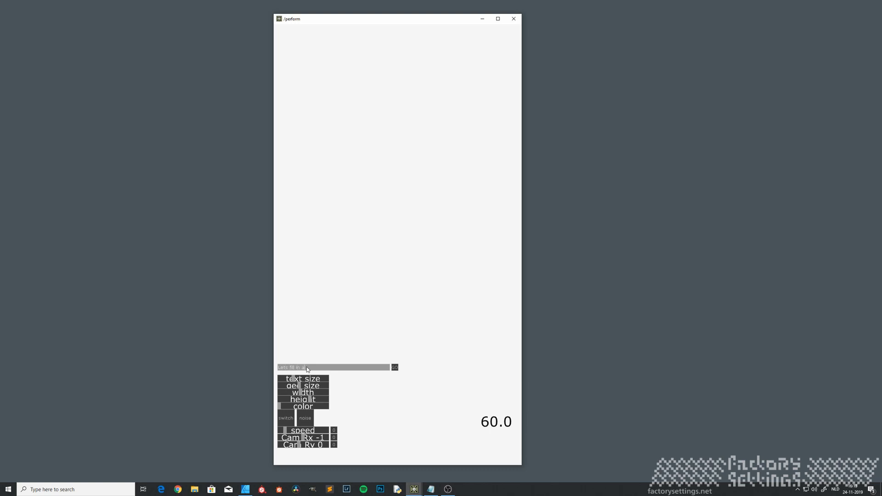
type("Lets fill in a sentence ands see what happends!")
left_click(395, 367)
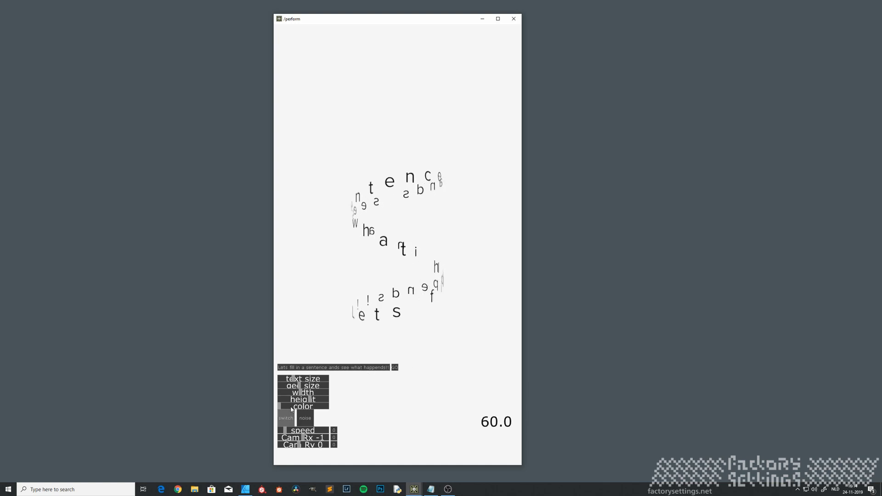
Adjust the text size and enlarge the shape with the geo size setting.
left_click_drag(294, 380, 291, 379)
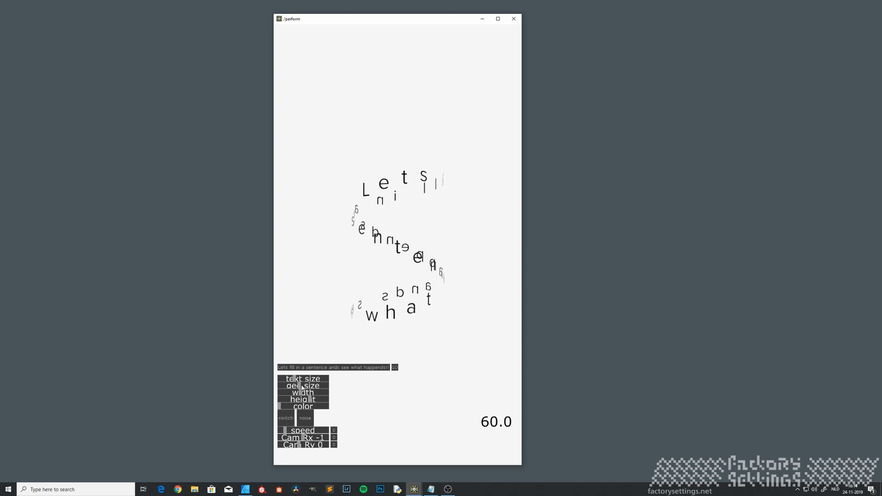
left_click_drag(302, 388, 311, 387)
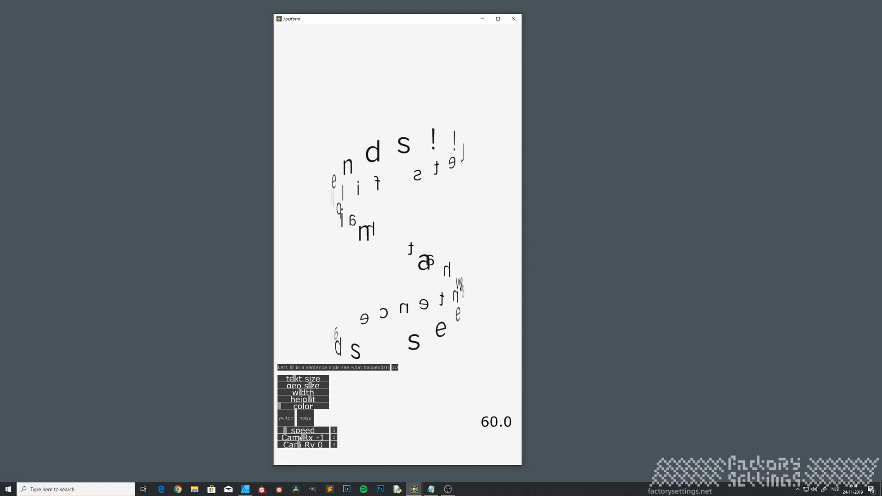
Set the camera's X rotation to -20 and make the background pure white.
left_click_drag(299, 438, 300, 438)
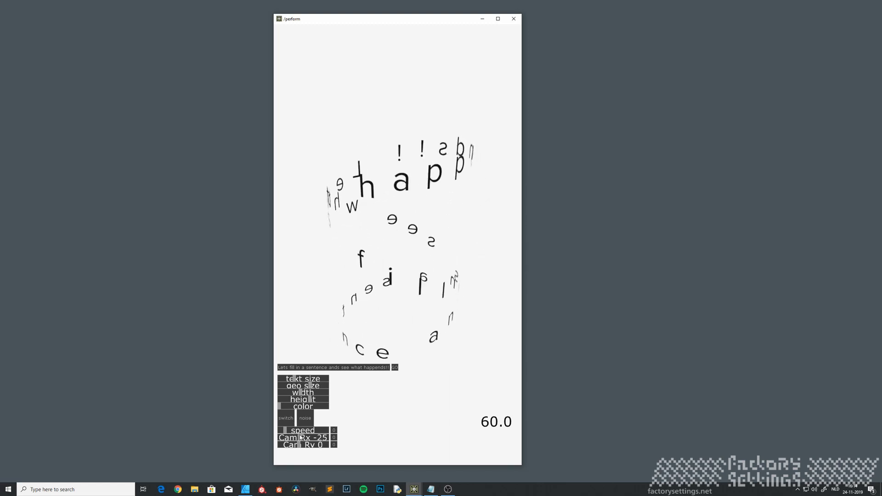
mouse_move(279, 406)
left_mouse_down()
mouse_move(319, 407)
mouse_move(276, 414)
left_mouse_up()
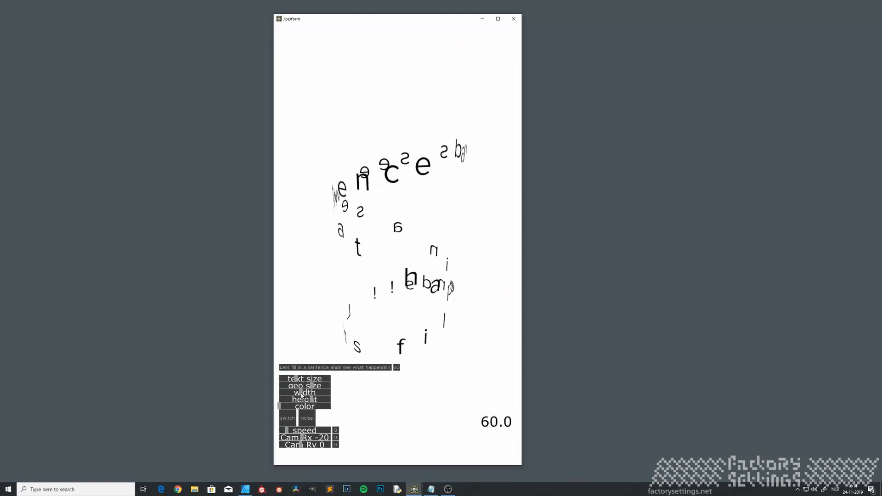
Try the other shape for the sentence and switch back to the spiral.
left_click(288, 420)
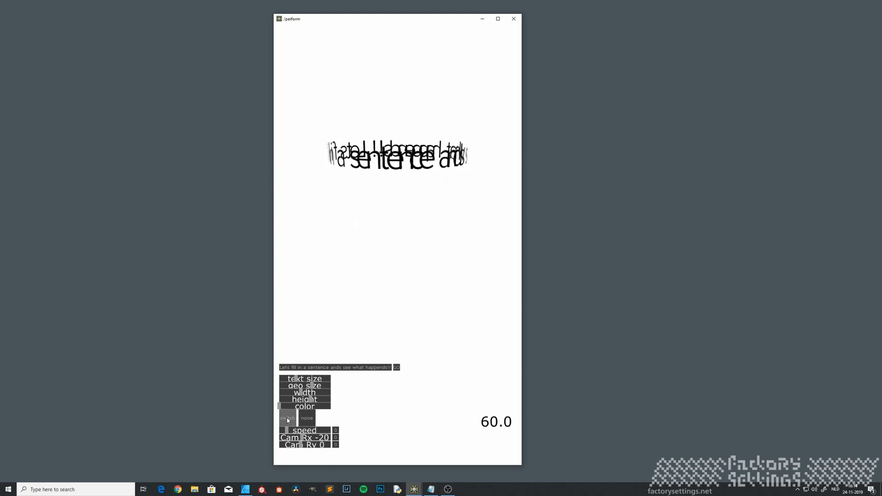
left_click(287, 420)
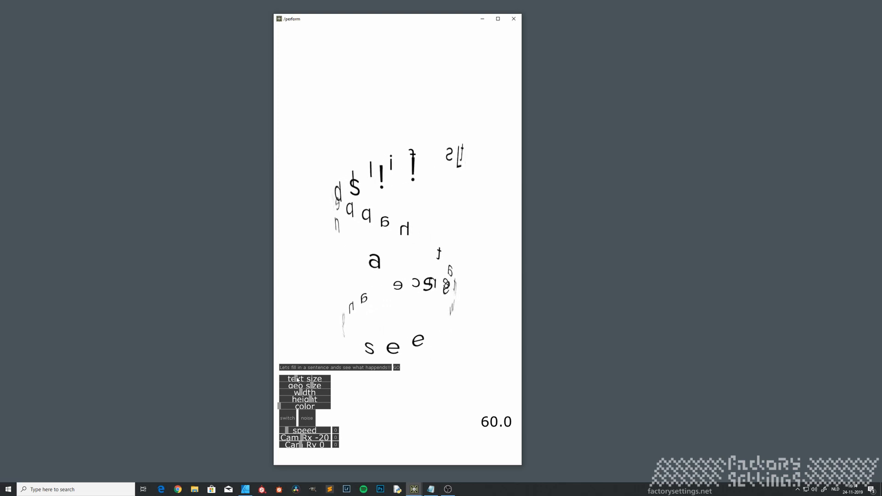
Darken the background with the color setting and settle on a very light grey.
mouse_move(282, 406)
left_mouse_down()
mouse_move(306, 407)
mouse_move(281, 410)
left_mouse_up()
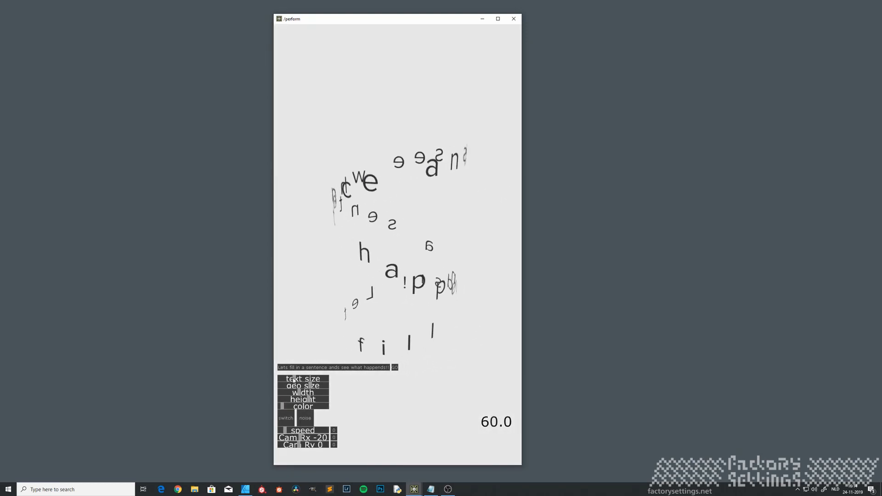
left_click_drag(282, 407, 279, 407)
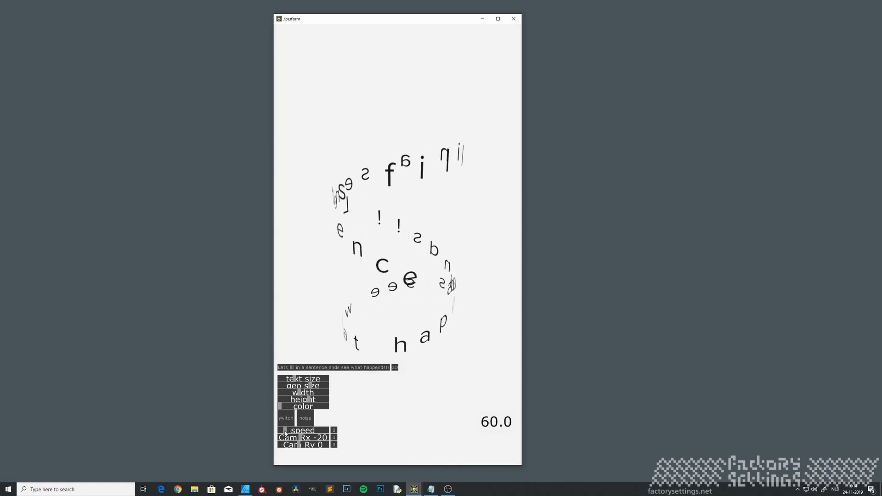
Reduce the text's speed to the minimum and vary the camera's X rotation between -90 and 3, ending at -90.
left_click_drag(285, 432, 303, 438)
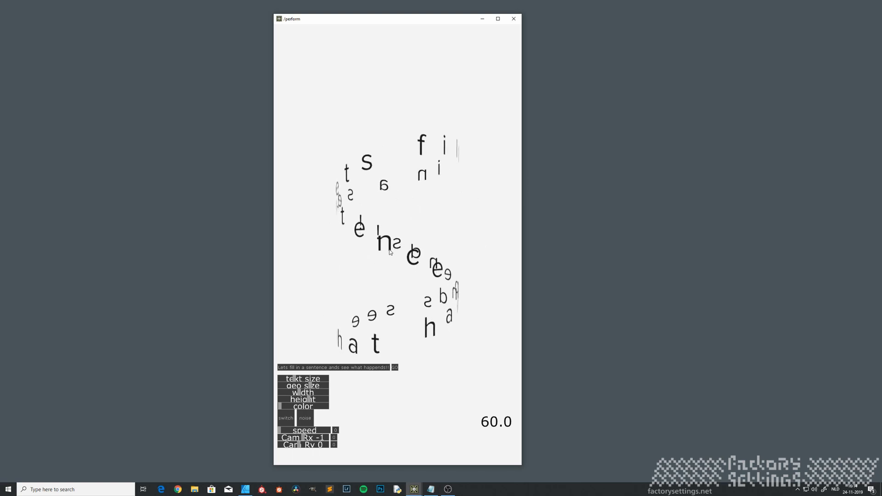
left_click_drag(304, 439, 290, 440)
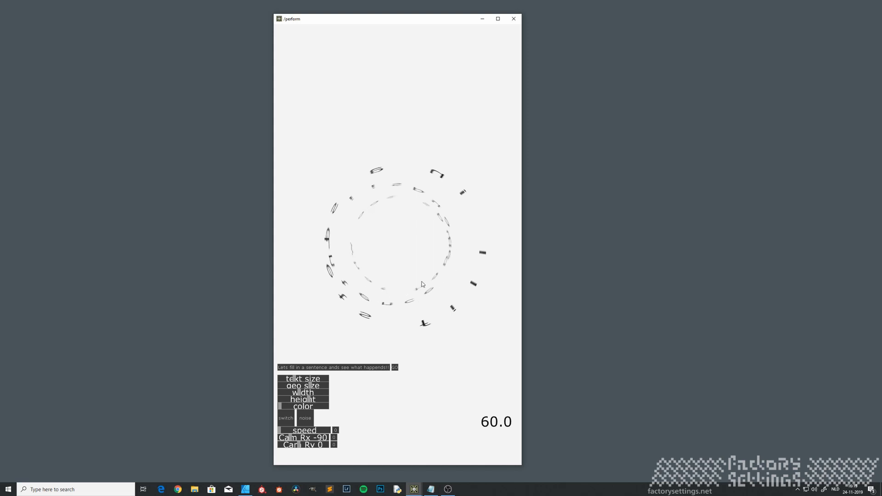
left_click_drag(291, 439, 305, 440)
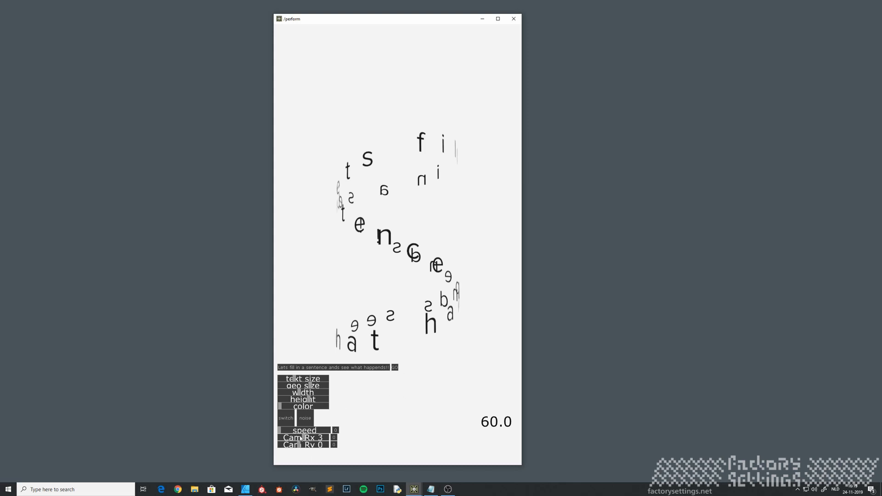
left_click_drag(300, 439, 291, 440)
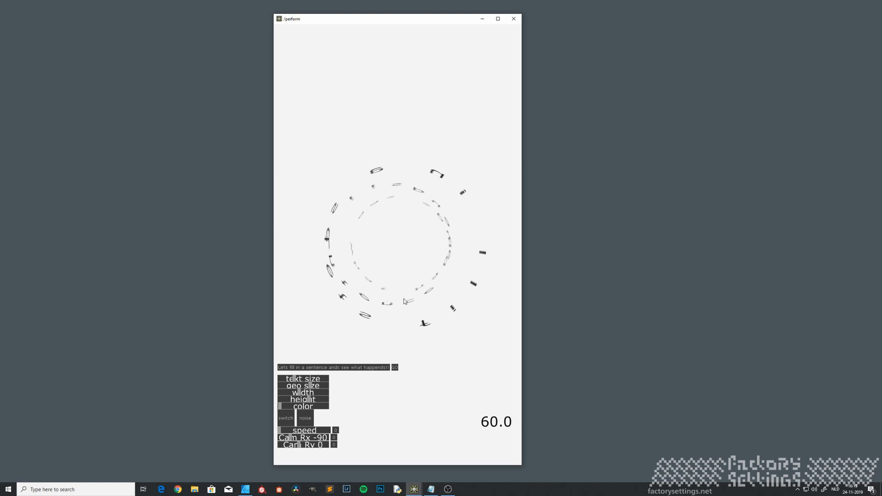
Set the camera's X rotation to -1 and switch to Affinity Designer.
left_click_drag(290, 440, 303, 434)
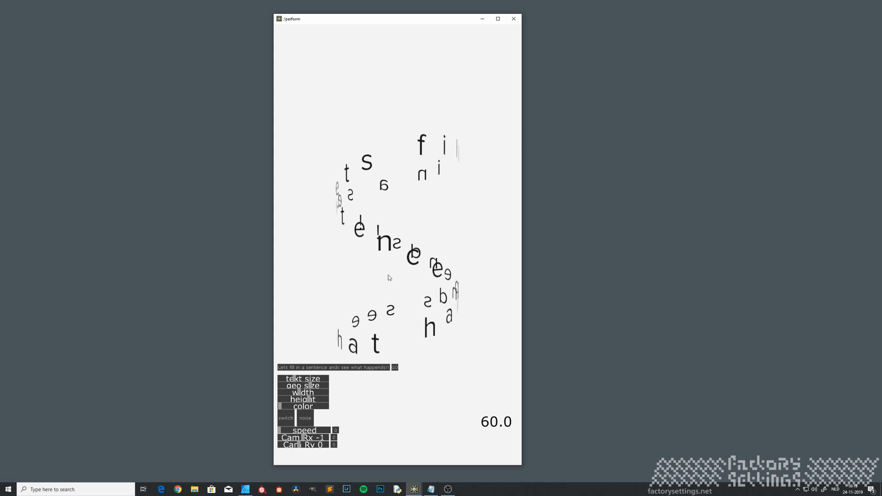
left_click(245, 489)
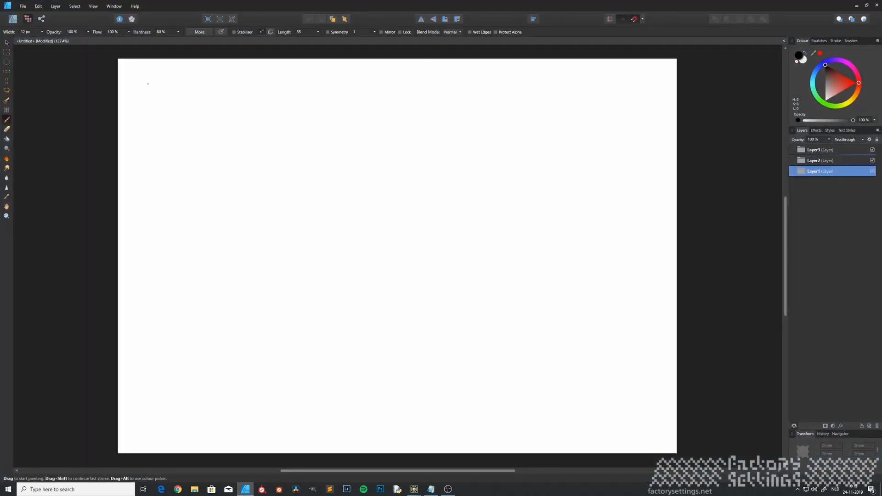
Draw axes marked 1 and -1 with a three-cycle sine wave on Layer1, hide that layer and select Layer2.
mouse_move(153, 82)
left_mouse_down()
mouse_move(153, 334)
mouse_move(164, 453)
left_mouse_up()
left_click_drag(134, 80, 133, 92)
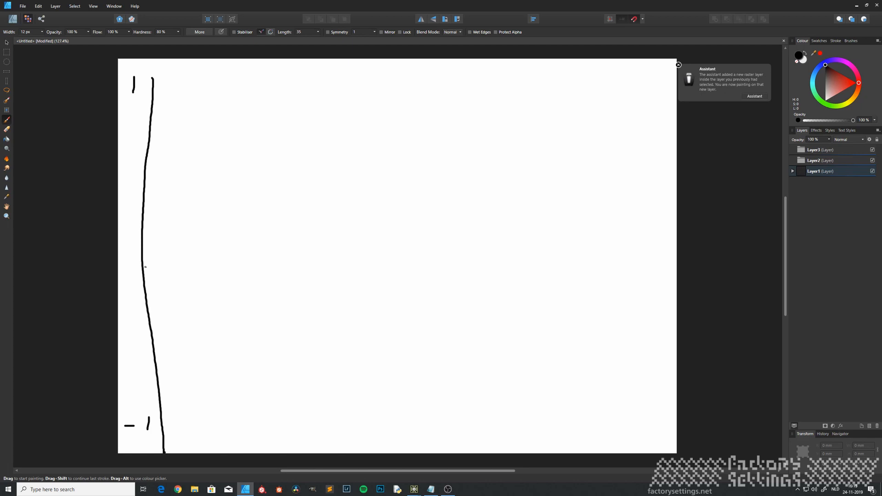
left_click_drag(144, 269, 645, 271)
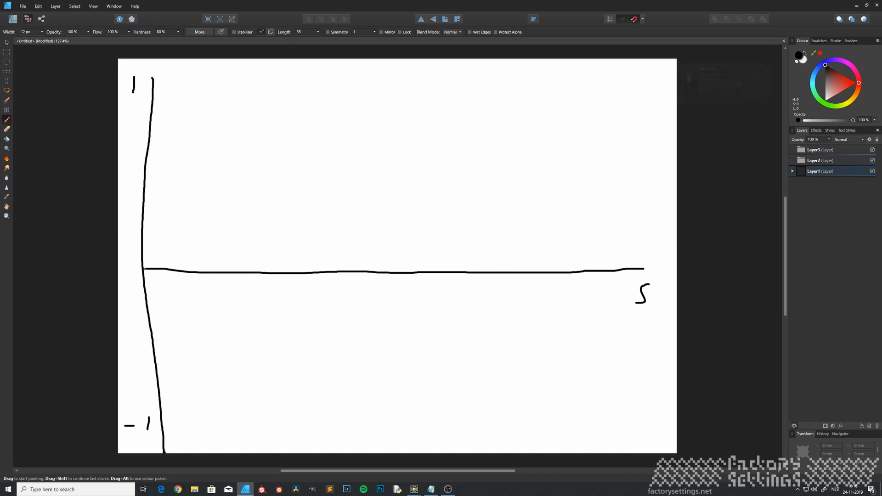
mouse_move(150, 253)
left_mouse_down()
mouse_move(211, 101)
mouse_move(287, 407)
mouse_move(305, 430)
mouse_move(322, 407)
mouse_move(352, 300)
mouse_move(381, 112)
mouse_move(408, 148)
mouse_move(445, 385)
mouse_move(463, 420)
mouse_move(488, 355)
mouse_move(528, 113)
mouse_move(546, 136)
mouse_move(584, 408)
mouse_move(613, 422)
mouse_move(642, 337)
mouse_move(646, 264)
left_mouse_up()
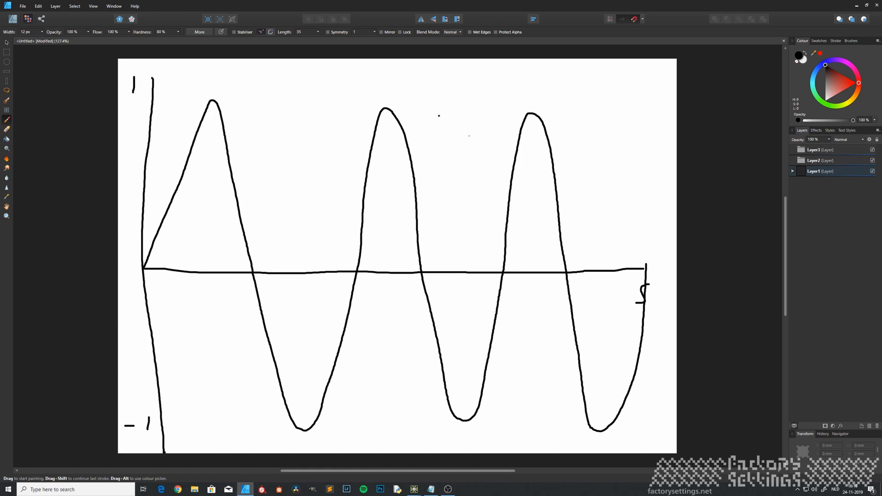
left_click(872, 171)
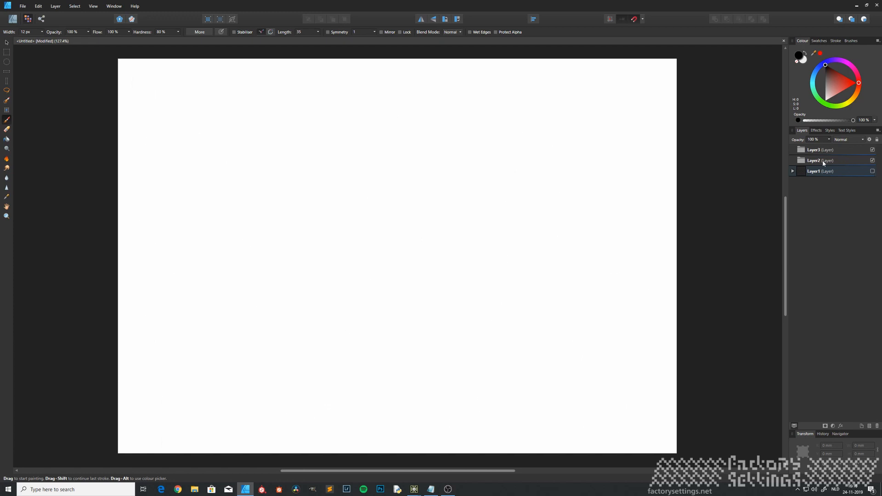
left_click(817, 162)
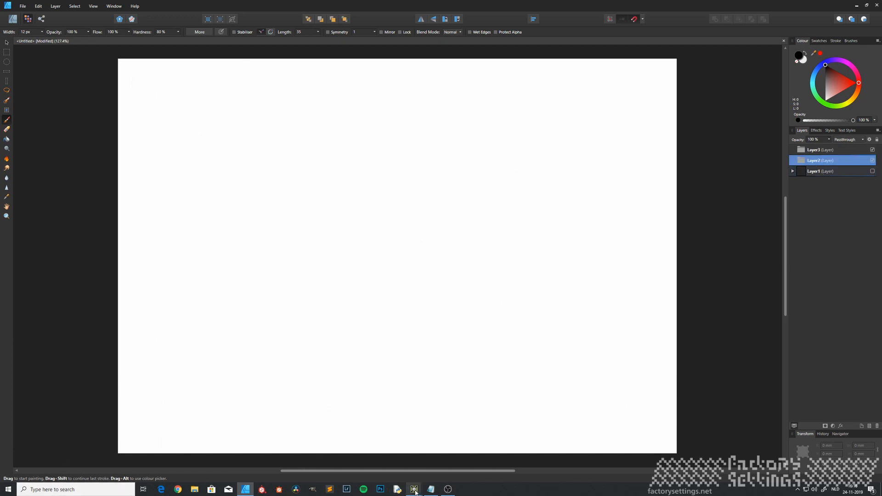
In TouchDesigner's perform window, tilt the camera's X rotation to -35, return it to 1 and minimise the window.
mouse_move(415, 491)
left_click(341, 456)
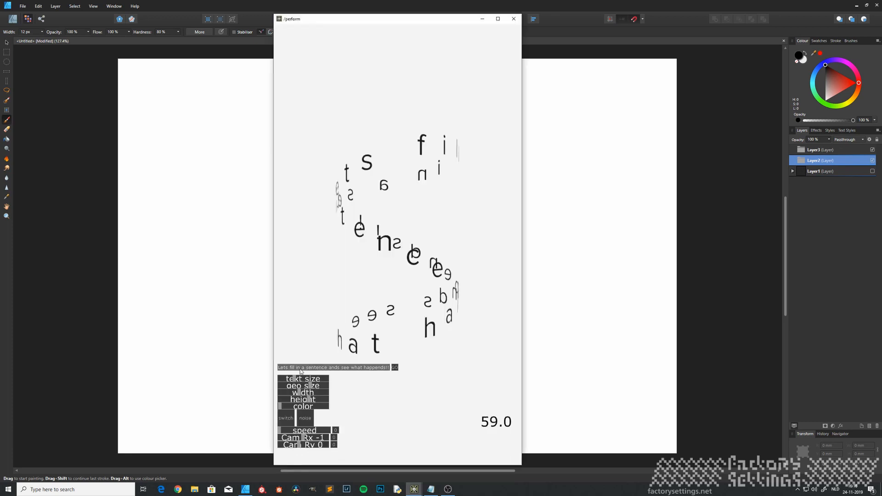
left_click(299, 438)
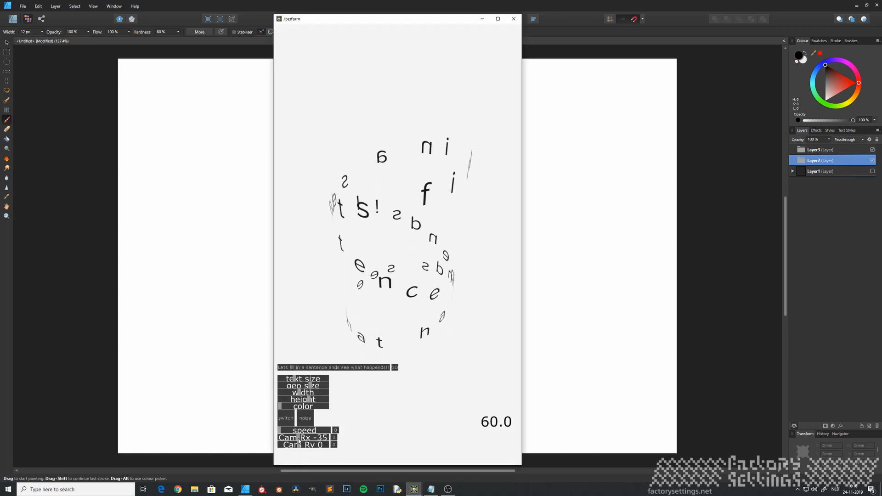
left_click_drag(298, 440, 303, 440)
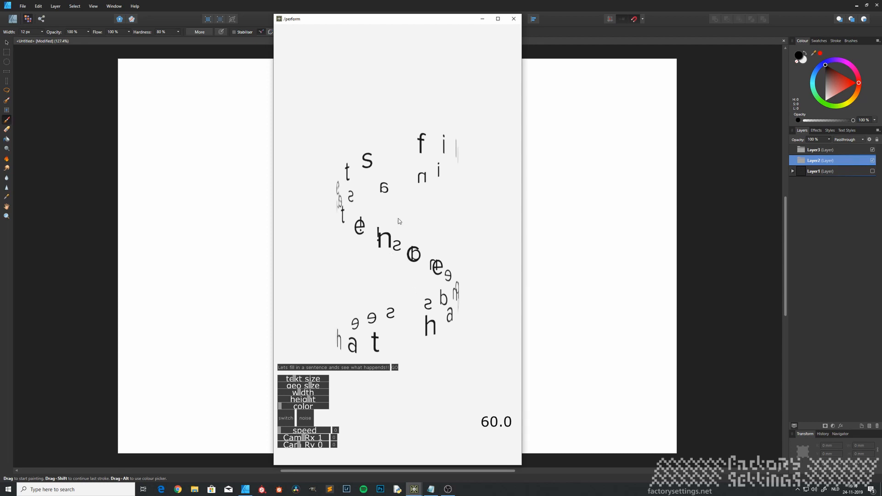
left_click(482, 19)
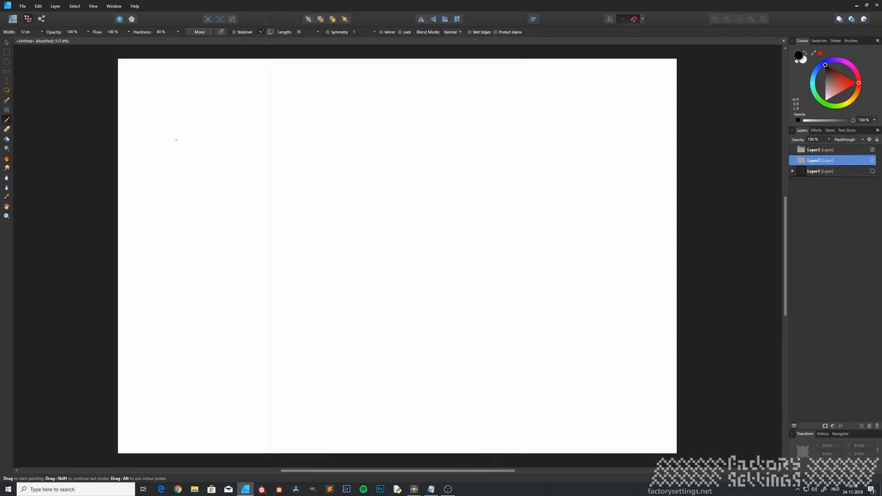
Draw axes marked 1 and -1 with a single-cycle sine wave on Layer2 and add a handwritten label above the wave.
left_click_drag(148, 78, 147, 427)
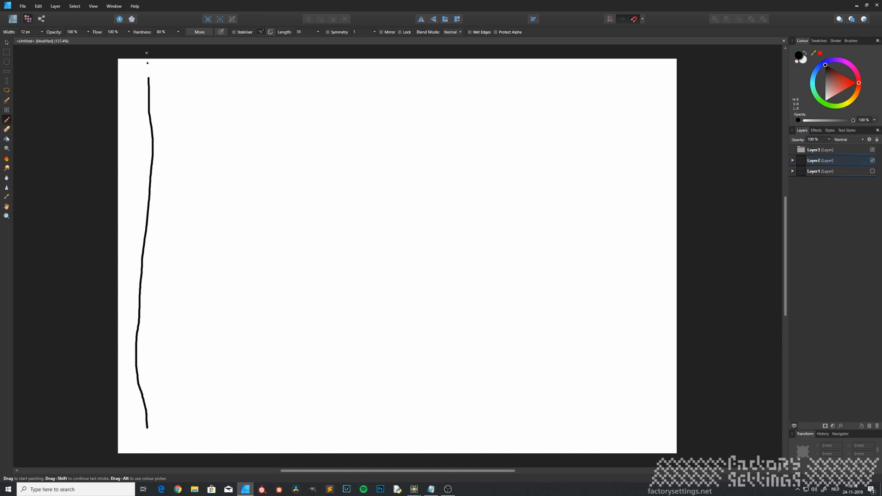
left_click_drag(132, 59, 130, 79)
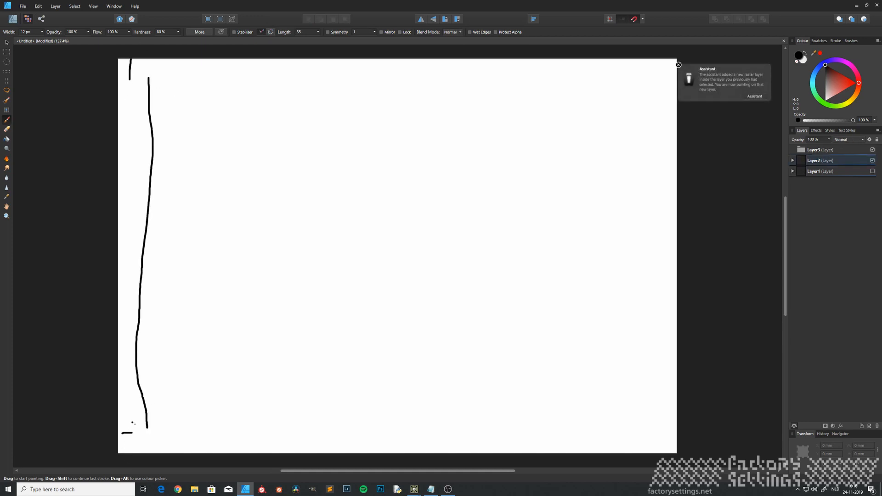
left_click_drag(133, 423, 137, 438)
left_click_drag(142, 265, 627, 268)
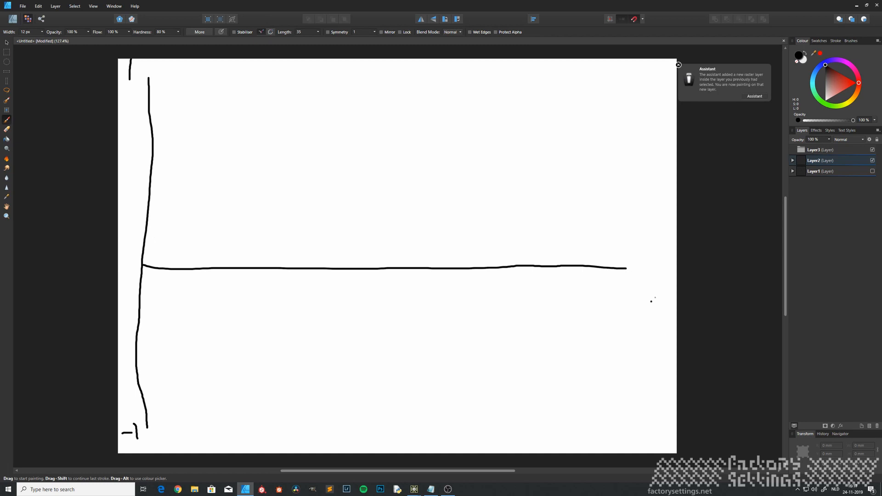
left_click_drag(656, 296, 623, 315)
mouse_move(143, 265)
left_mouse_down()
mouse_move(204, 121)
mouse_move(233, 85)
mouse_move(255, 82)
mouse_move(441, 411)
mouse_move(475, 428)
mouse_move(586, 266)
left_mouse_up()
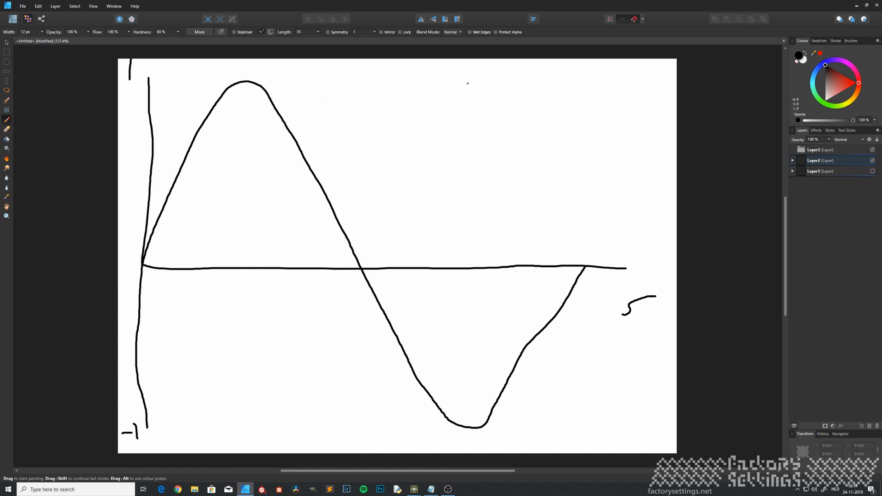
left_click_drag(467, 83, 479, 109)
Hide Layer2, show Layer1 and write an X between the last two peaks of its wave.
left_click(824, 172)
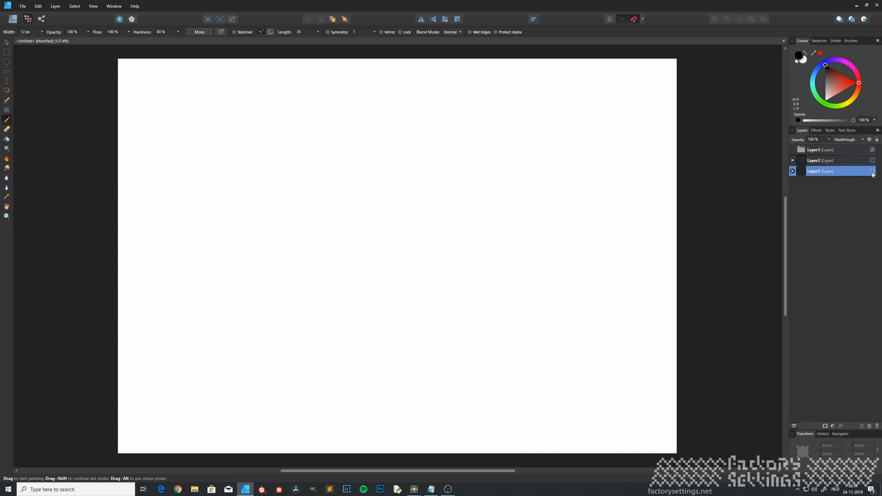
left_click(872, 171)
mouse_move(438, 110)
left_mouse_down()
mouse_move(471, 137)
mouse_move(444, 136)
left_mouse_up()
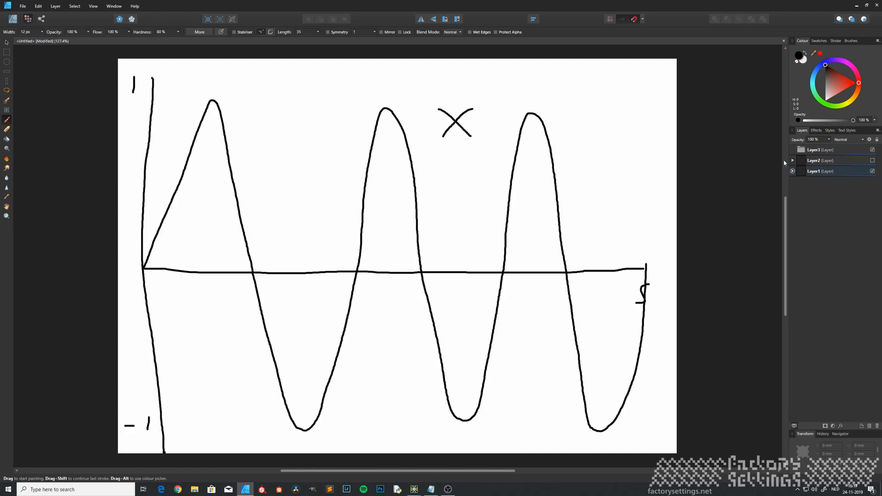
Hide Layer1 and draw a vertical axis marked 1 and -1 and a labelled horizontal axis on Layer3.
left_click(826, 153)
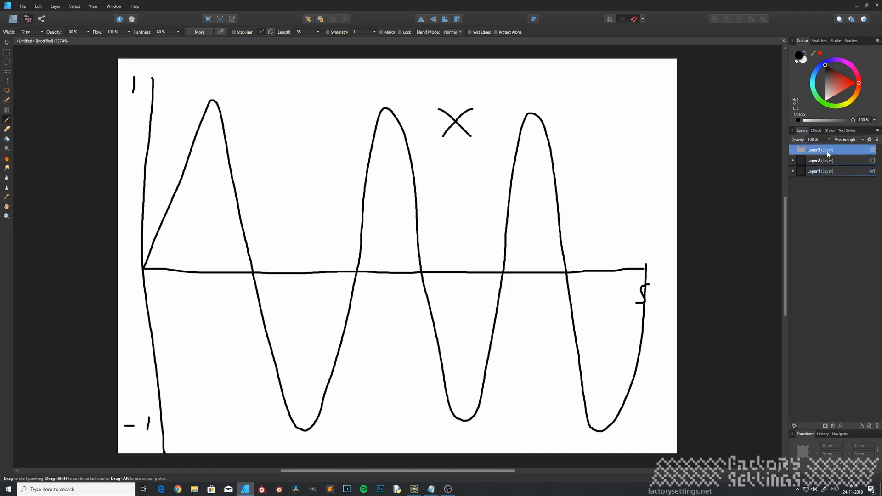
left_click(872, 171)
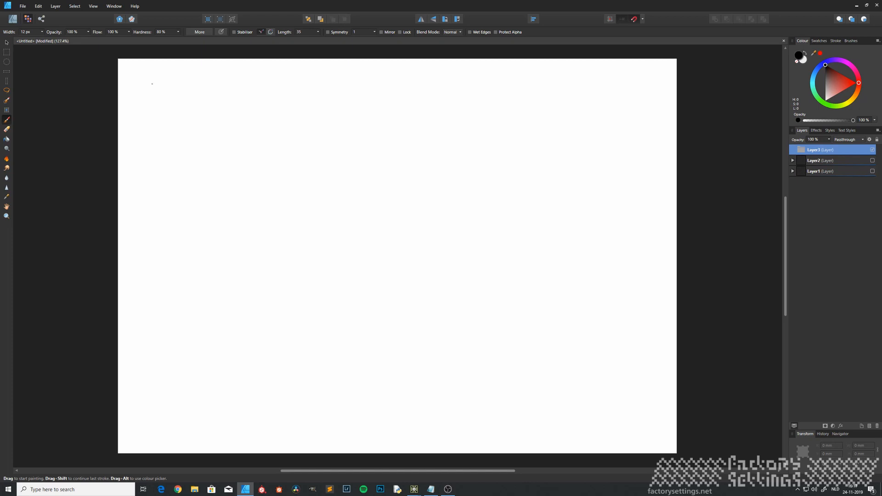
left_click_drag(151, 79, 166, 438)
left_click_drag(125, 69, 126, 87)
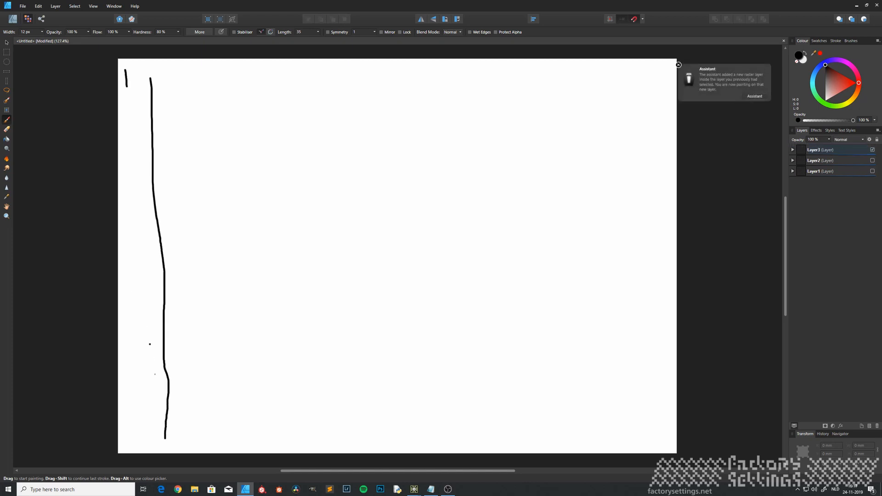
left_click_drag(147, 425, 148, 440)
mouse_move(161, 261)
left_mouse_down()
mouse_move(661, 264)
mouse_move(650, 313)
mouse_move(640, 310)
left_mouse_up()
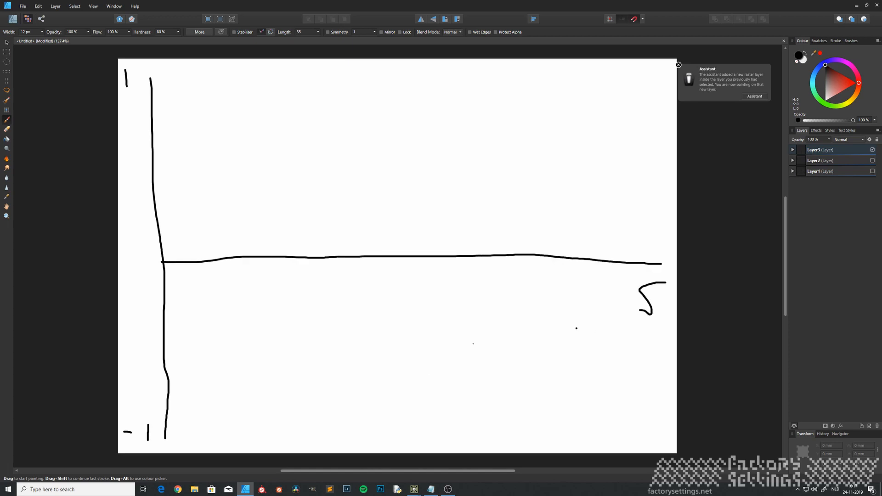
In TouchDesigner's perform window, set the camera's X rotation to -90 and minimise the window.
mouse_move(414, 488)
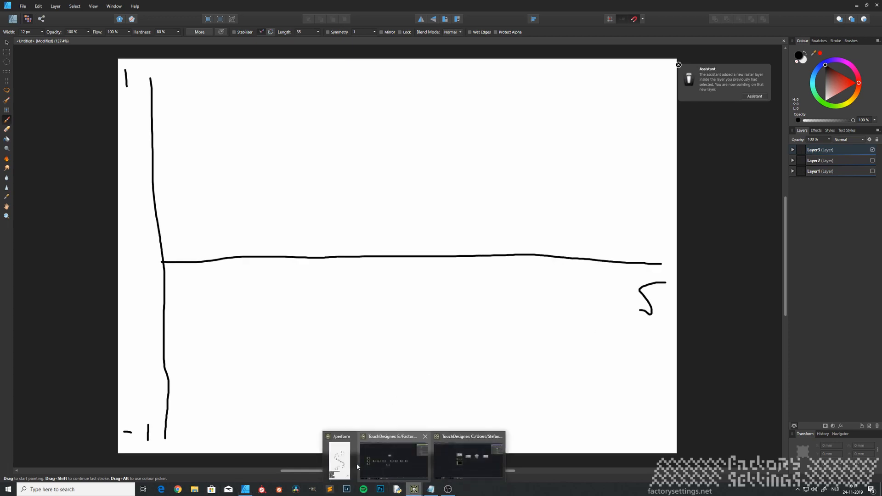
left_click(354, 464)
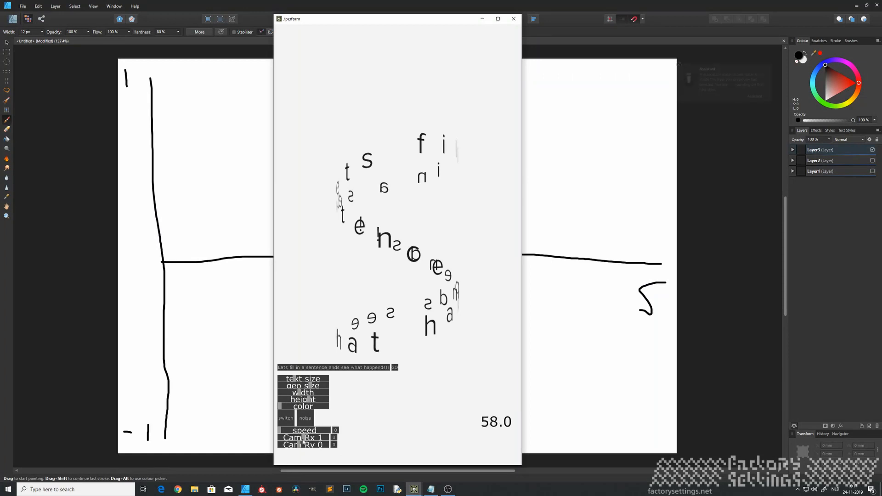
left_click_drag(303, 439, 291, 441)
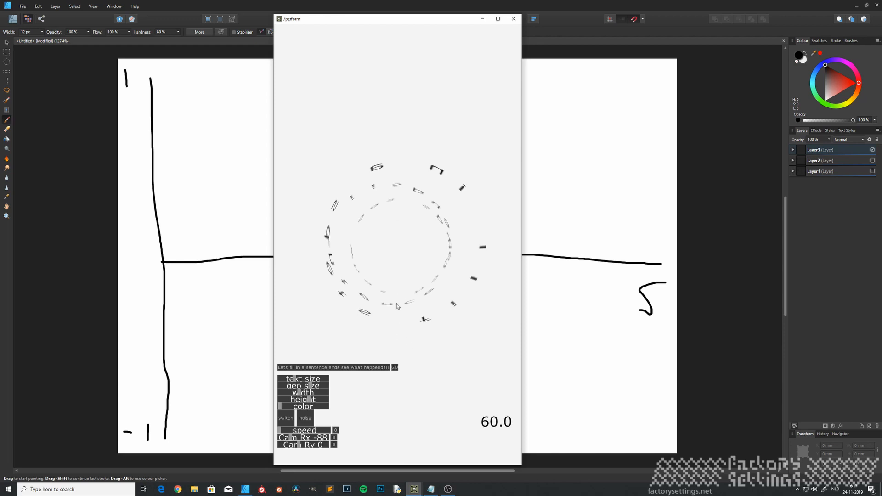
left_click_drag(287, 439, 291, 438)
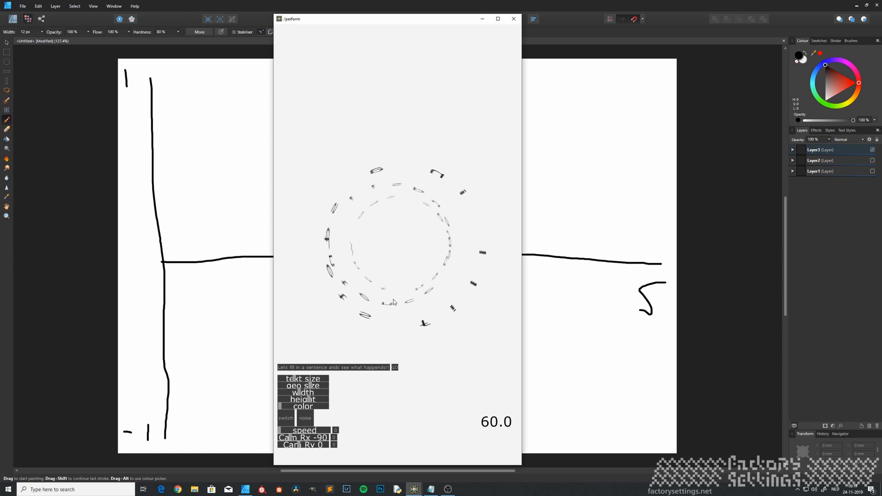
left_click(482, 19)
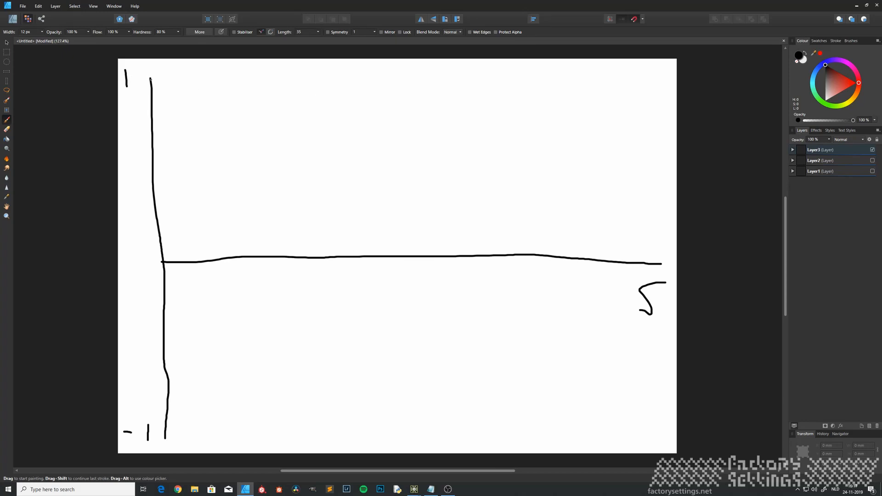
Draw a three-cycle cosine wave starting at 1 on Layer3 in Affinity Designer and label it Z.
mouse_move(155, 90)
left_mouse_down()
mouse_move(284, 412)
mouse_move(302, 401)
mouse_move(347, 260)
mouse_move(367, 95)
mouse_move(425, 416)
mouse_move(457, 368)
mouse_move(504, 133)
mouse_move(522, 95)
mouse_move(542, 148)
mouse_move(577, 398)
mouse_move(604, 406)
mouse_move(654, 264)
left_mouse_up()
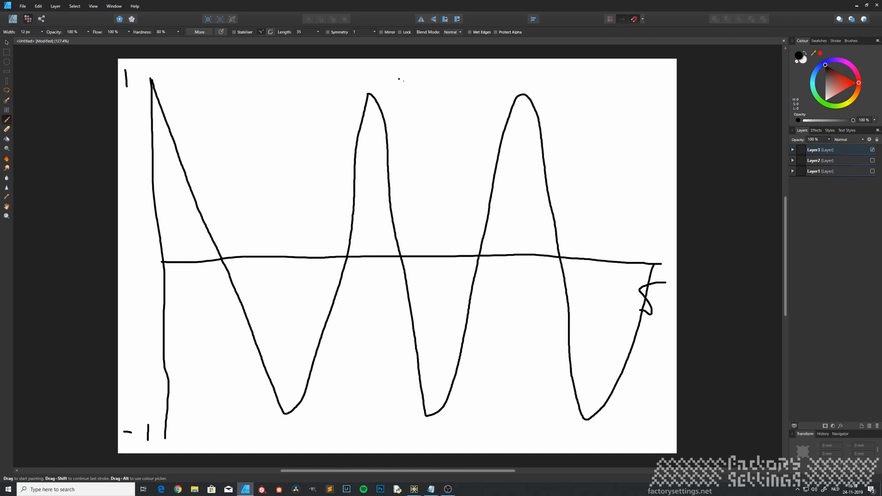
left_click_drag(425, 90, 434, 118)
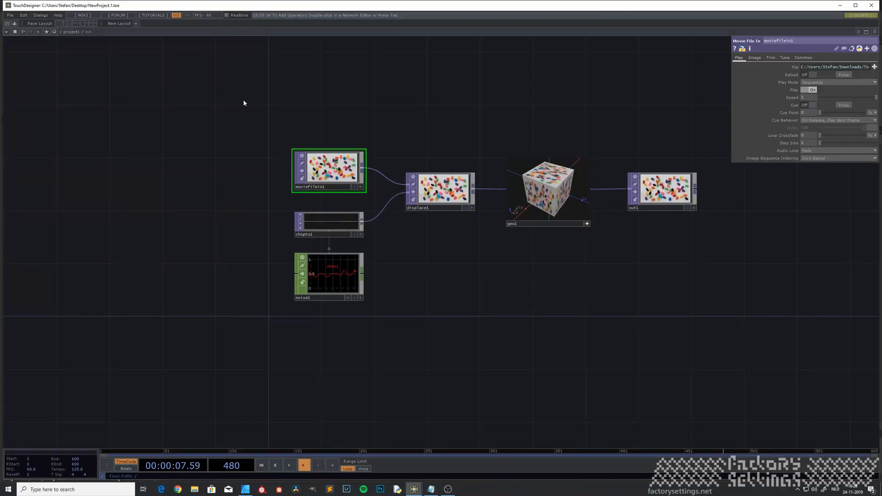
Delete all default operators from the new TouchDesigner project's network.
left_click_drag(241, 97, 794, 327)
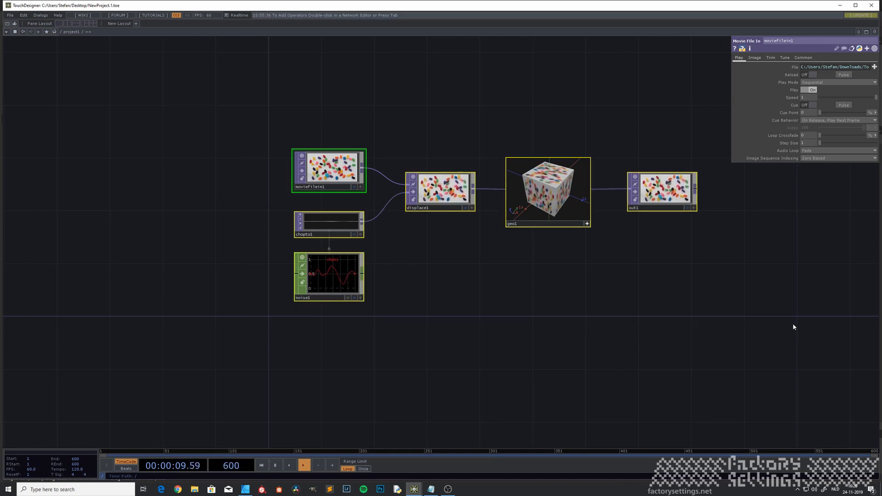
key("Delete")
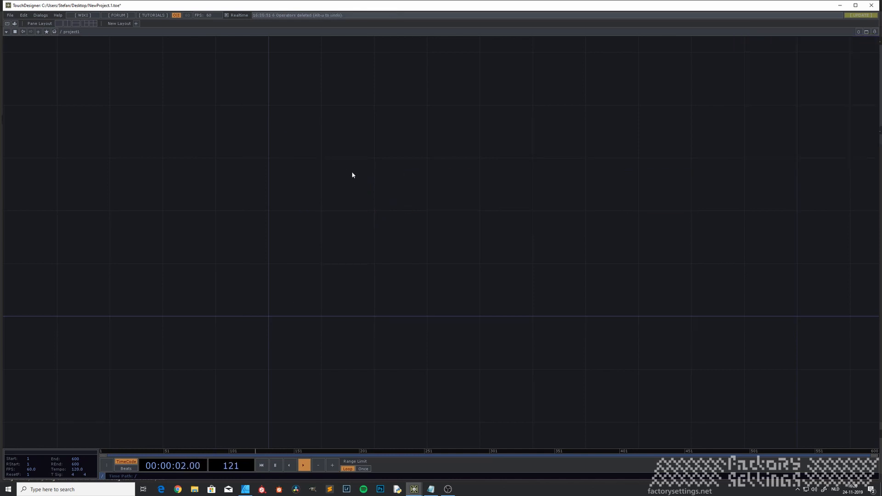
key("h")
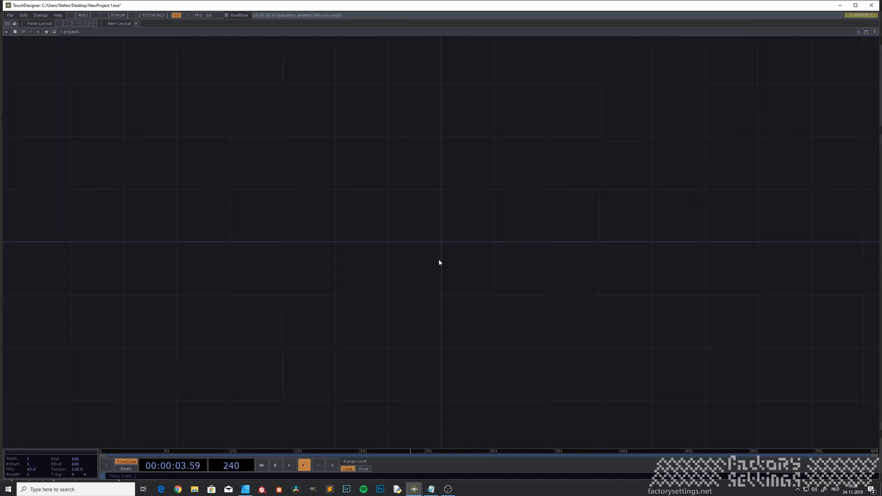
left_click_drag(444, 239, 349, 239)
Return to the new TouchDesigner project after viewing the Z wave sketch, and add a Base COMP named snake.
left_click(247, 491)
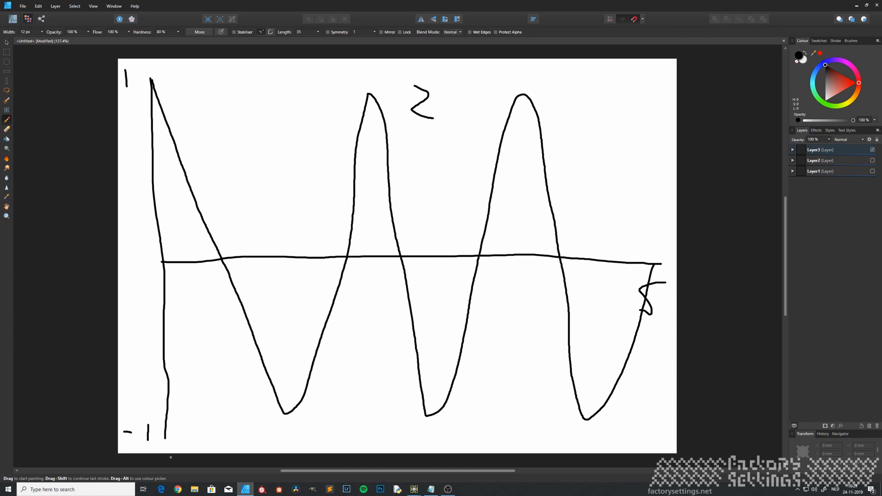
mouse_move(414, 489)
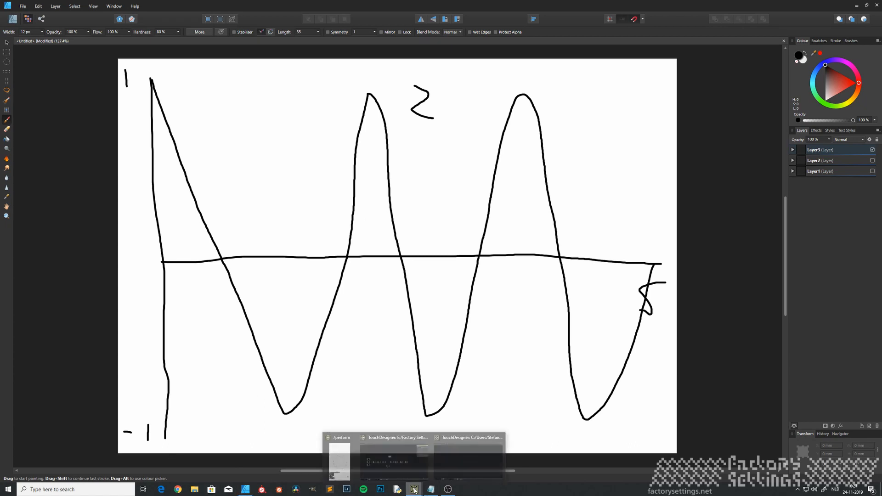
left_click(445, 468)
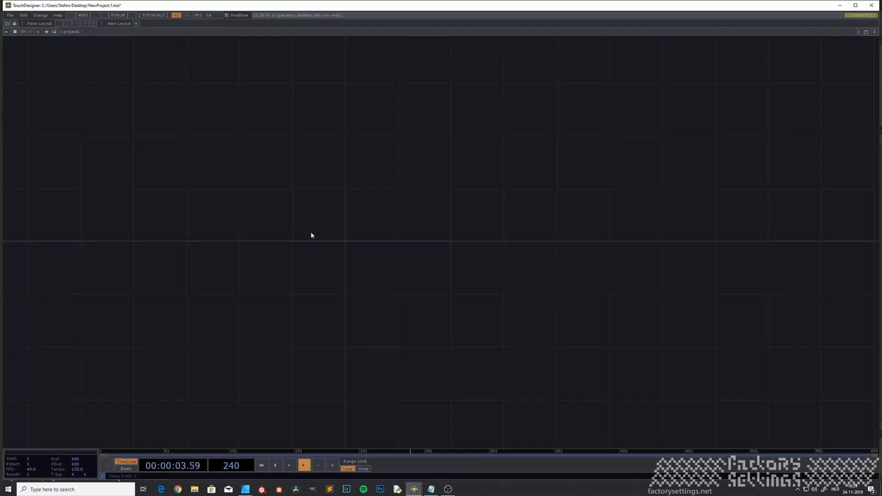
key("Tab")
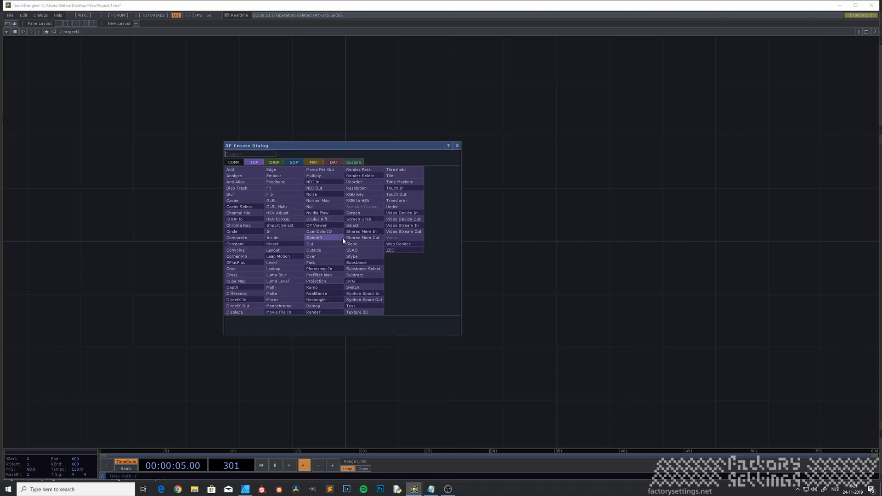
left_click(233, 163)
left_click(312, 176)
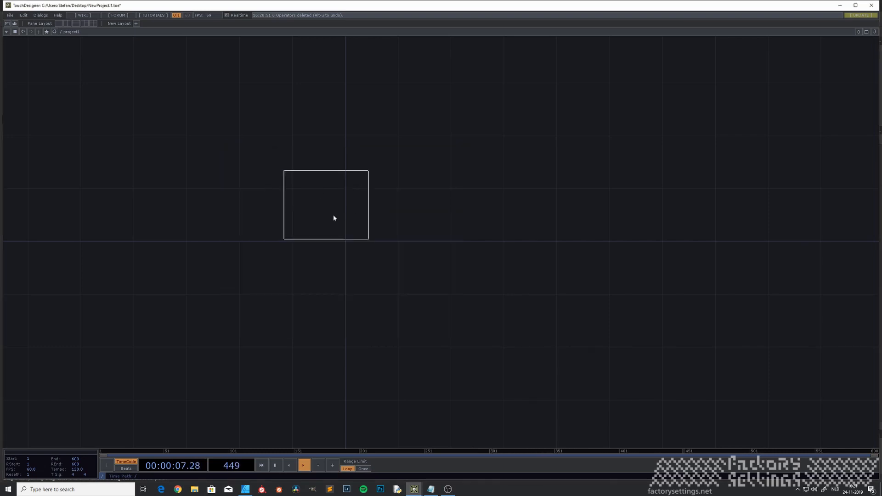
left_click(347, 239)
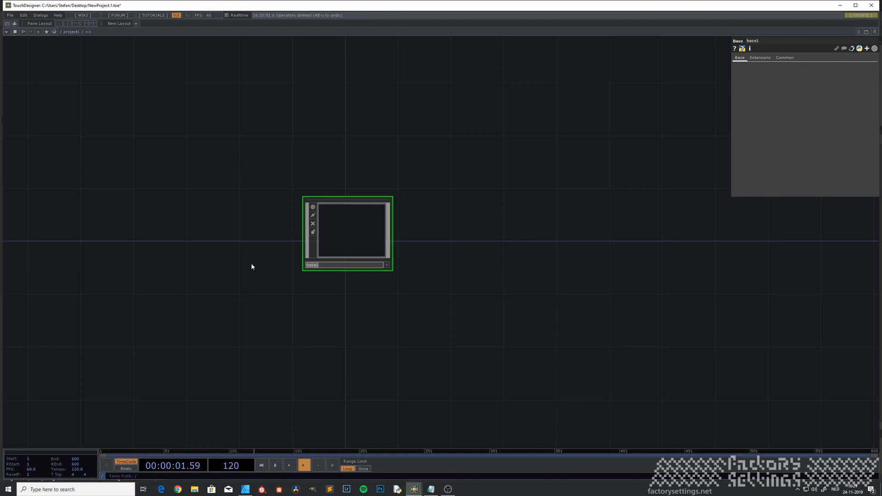
type("snake")
key("Return")
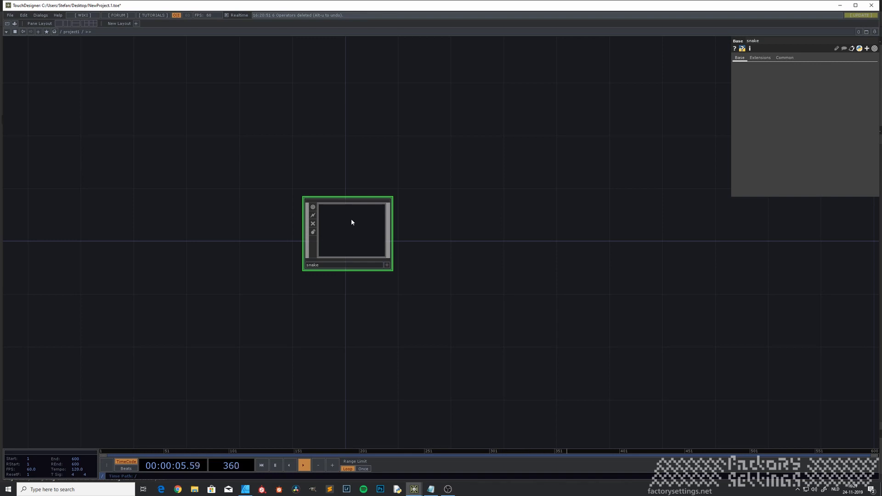
Enter the snake component and add a Pattern CHOP to its empty network.
key("i")
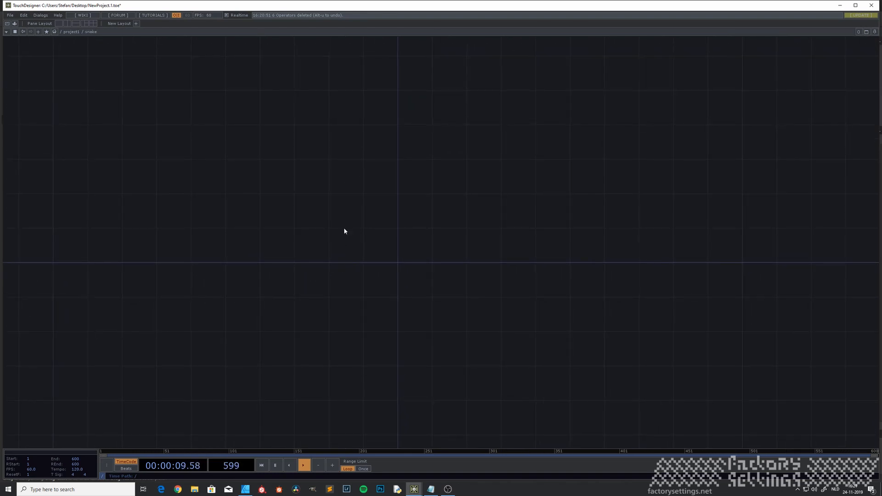
key("Tab")
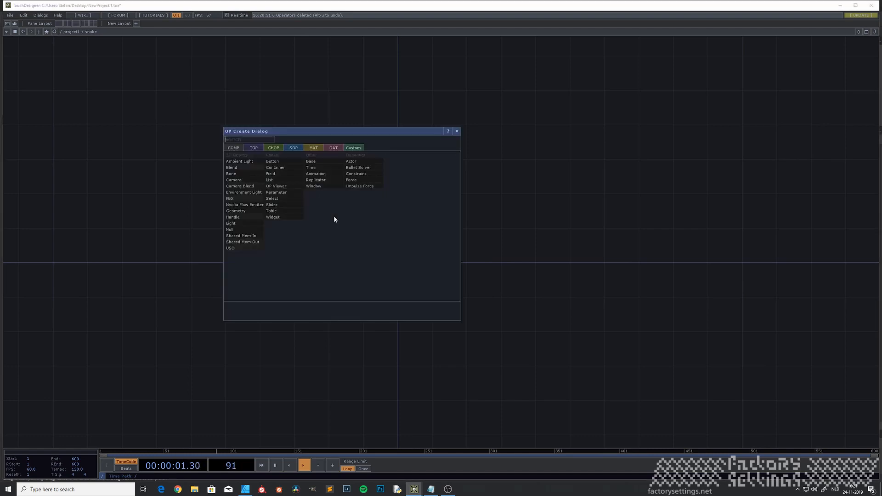
left_click(274, 147)
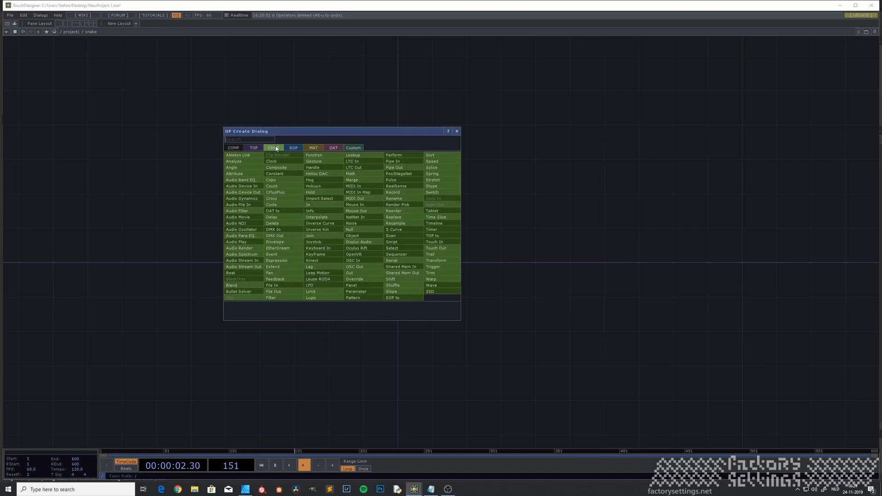
left_click(358, 298)
left_click(340, 215)
scroll(342, 219, "up", 3)
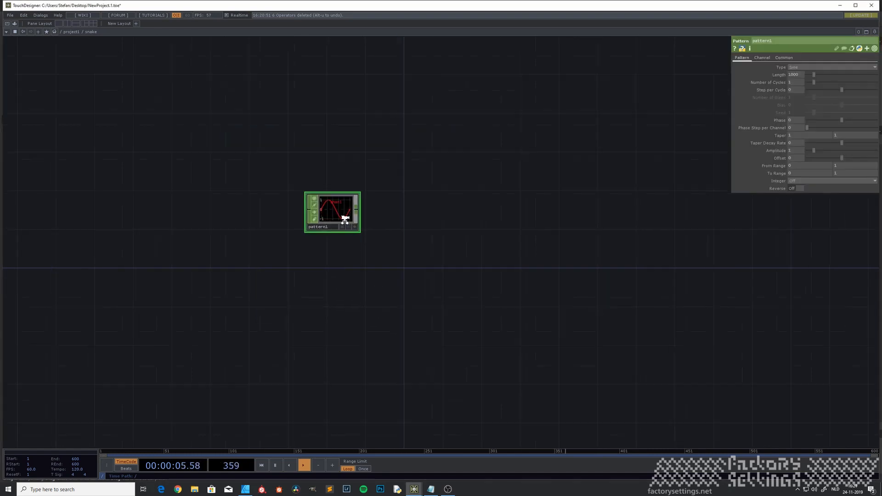
scroll(364, 238, "up", 2)
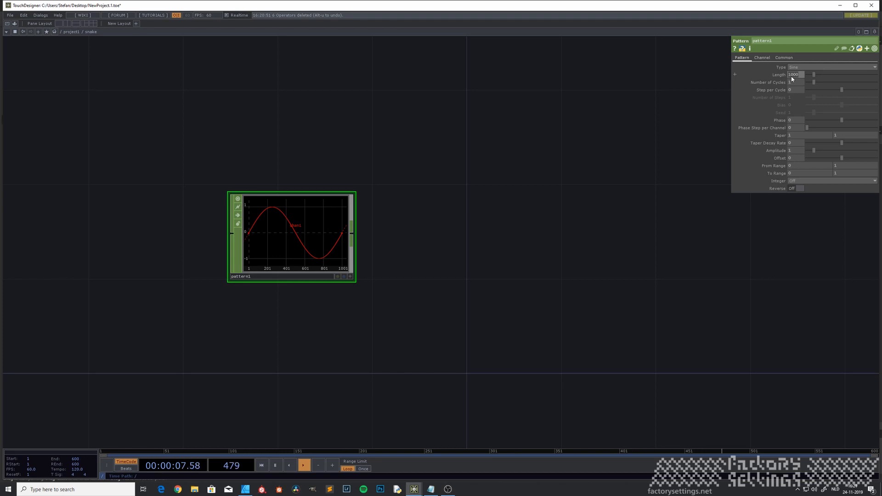
Set the Pattern CHOP's length to 40 and its number of cycles to 3.
type("40")
key("Return")
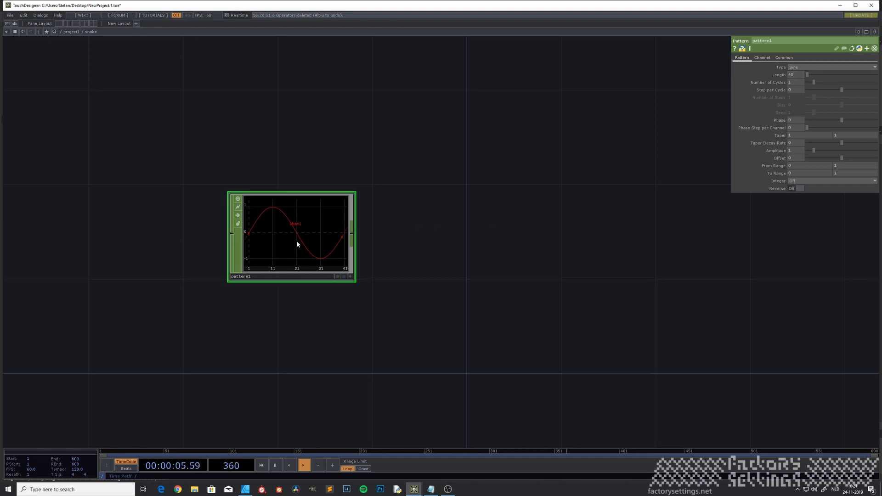
left_click_drag(297, 242, 357, 234)
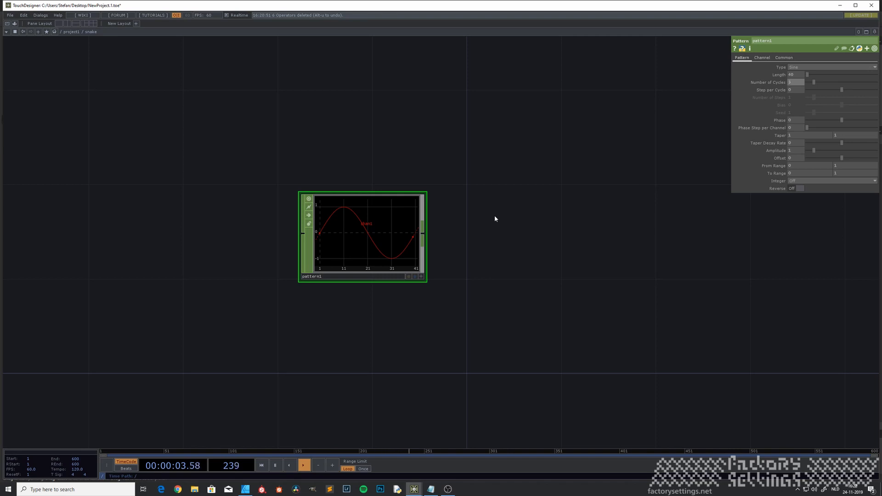
type("3")
key("Return")
Name the three-cycle pattern's channel tx.
left_click(763, 58)
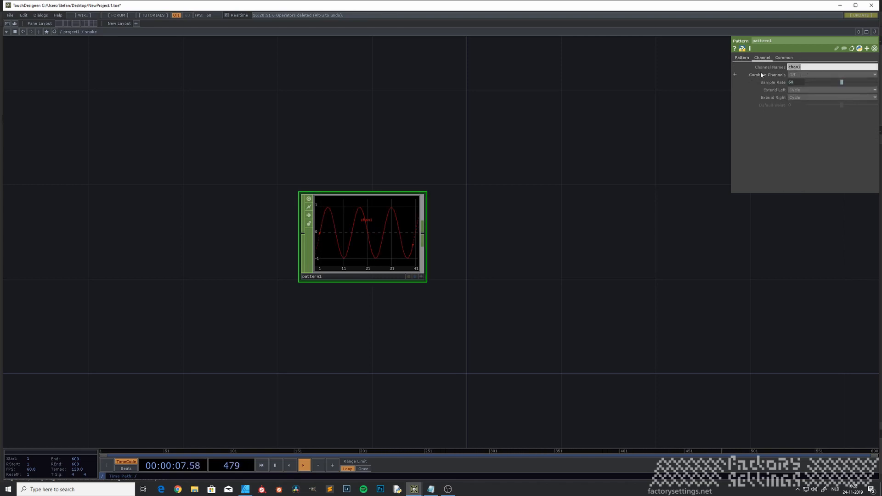
type("tx")
key("Return")
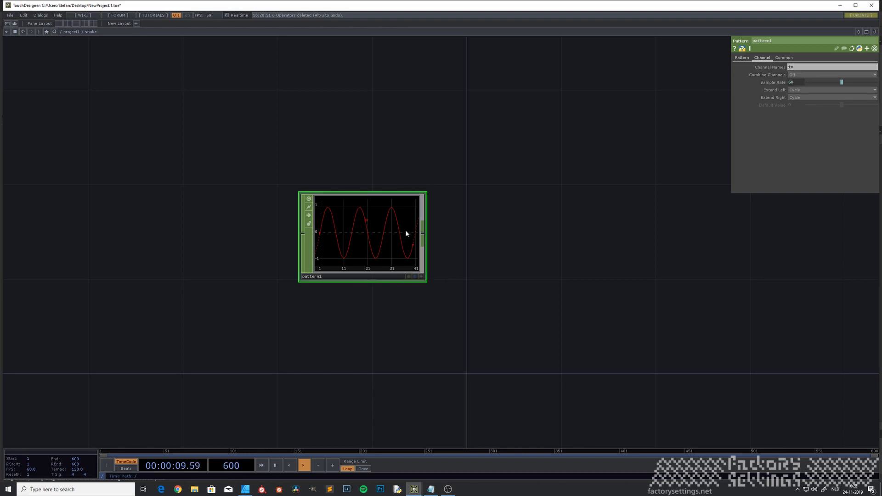
left_click_drag(378, 239, 308, 242)
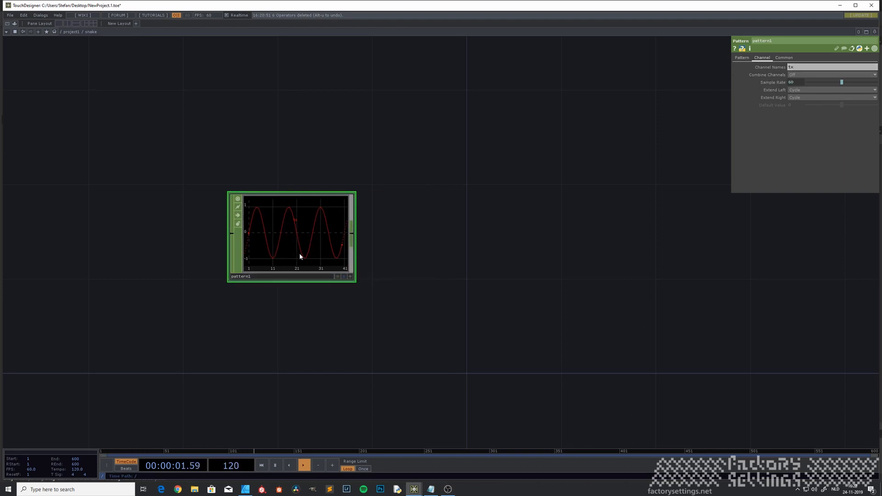
Duplicate the tx Pattern CHOP and place the copy directly below the original.
key("ctrl+c")
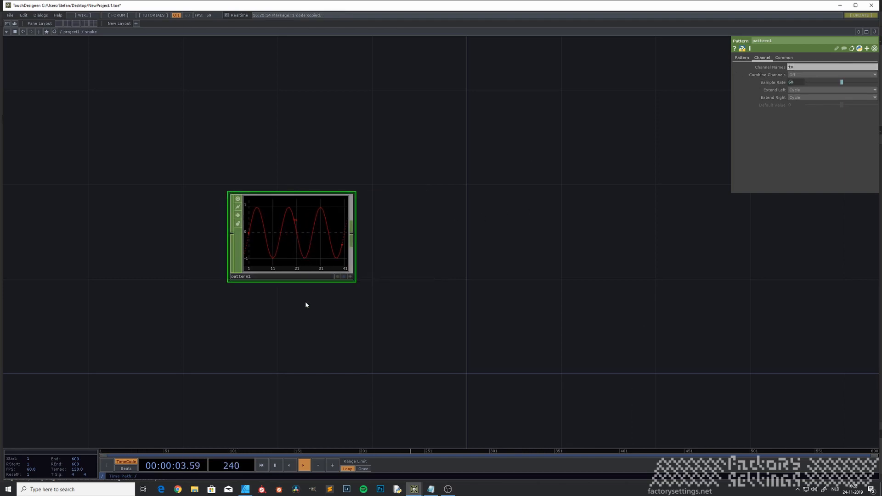
key("ctrl+v")
left_click_drag(517, 325, 311, 304)
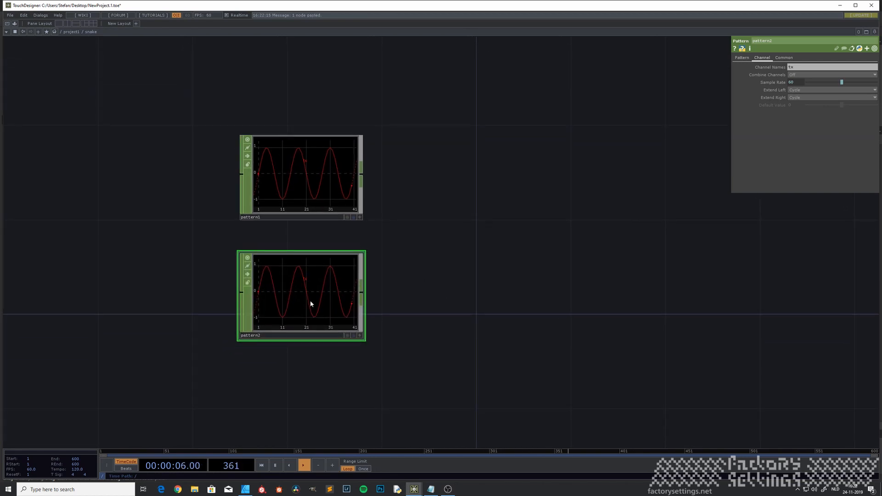
In Affinity Designer, hide Layer3 and show the X wave on Layer1, and return to the new TouchDesigner project.
left_click(245, 490)
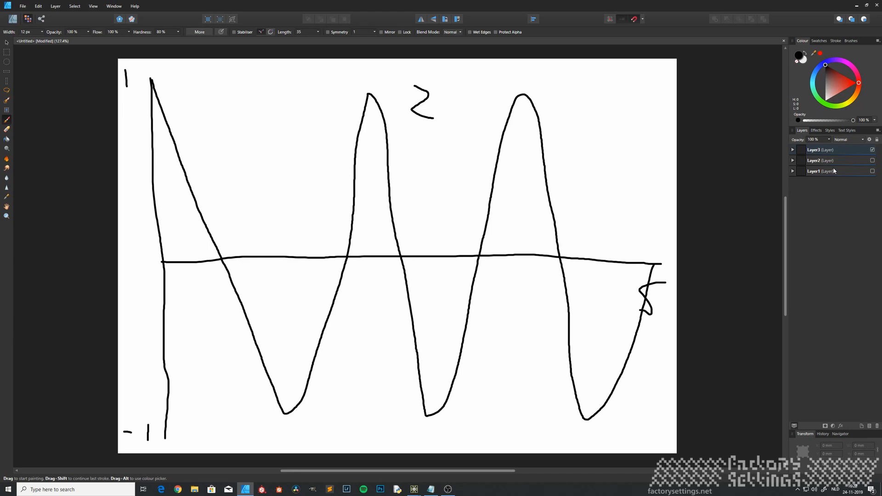
left_click(872, 150)
left_click(872, 171)
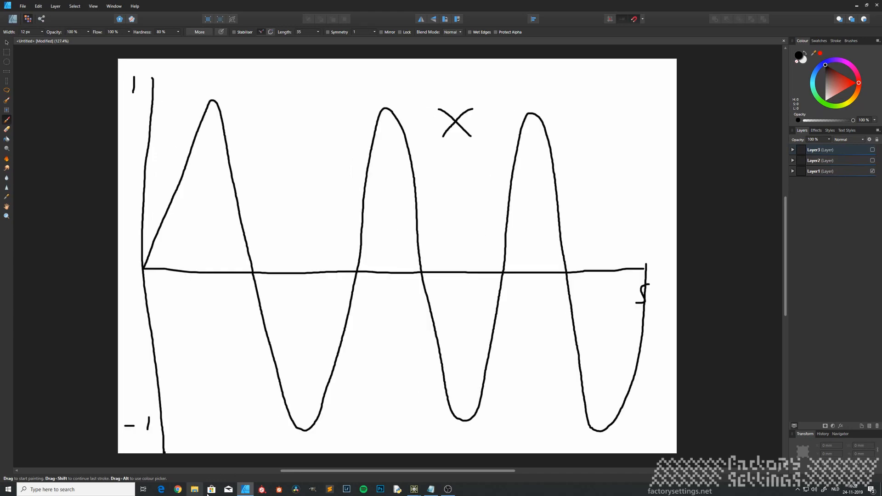
mouse_move(413, 490)
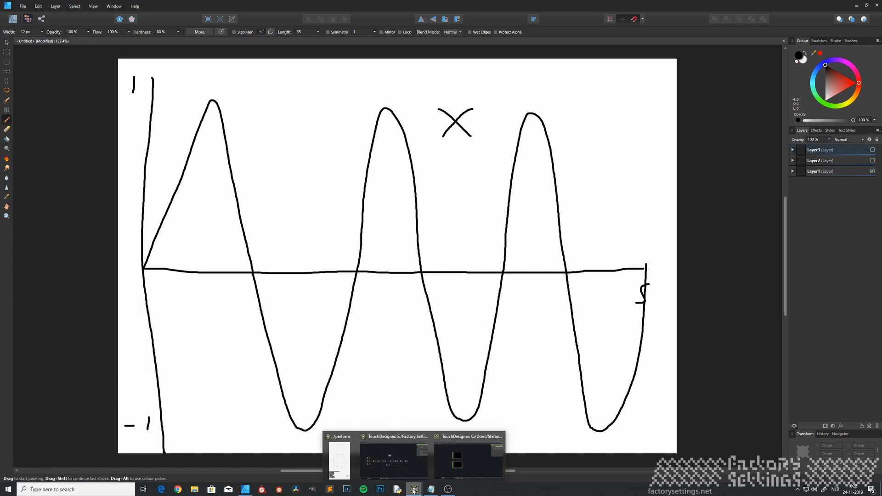
left_click(458, 464)
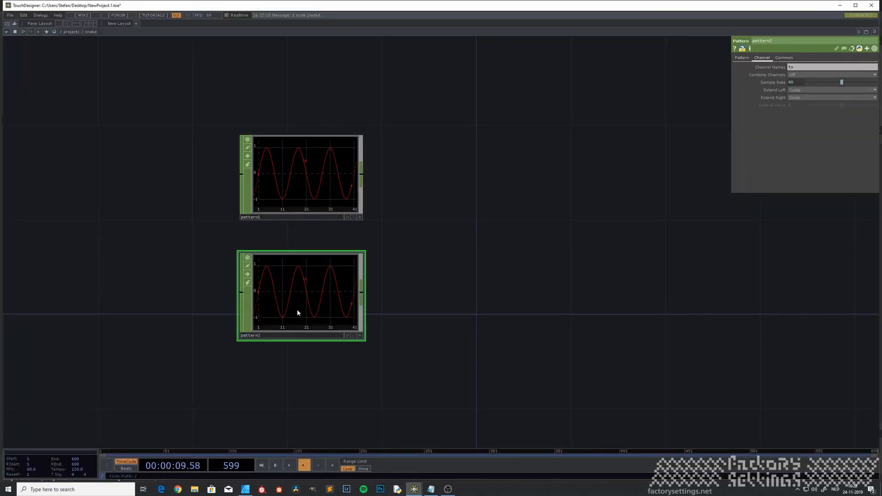
Name the second pattern's channel ty and set its number of cycles to 1.
left_click_drag(799, 69, 782, 68)
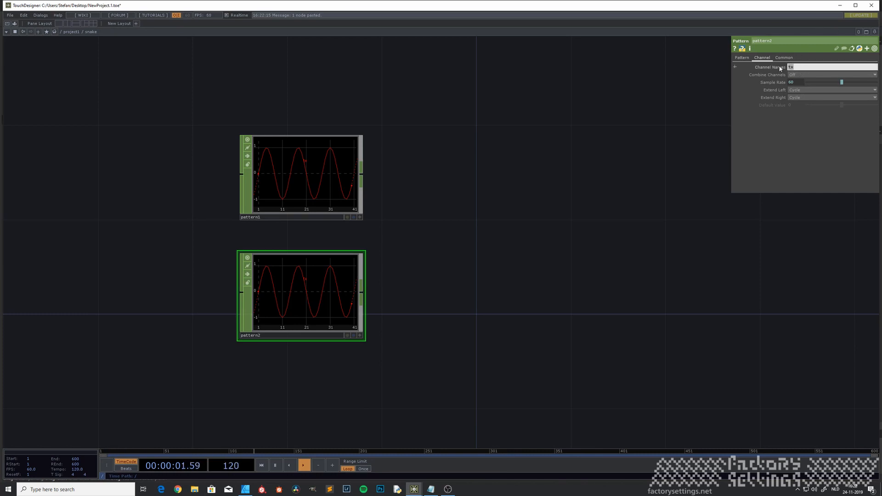
type("y")
key("Return")
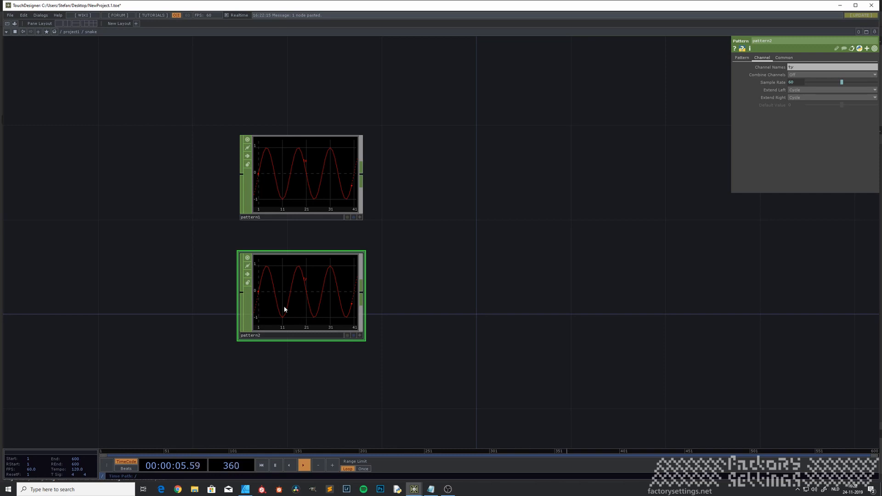
left_click(747, 59)
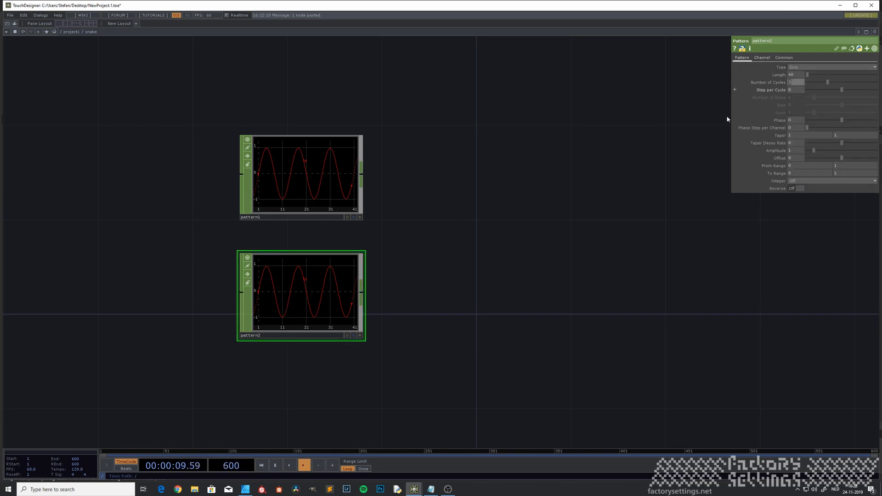
type("1")
key("Return")
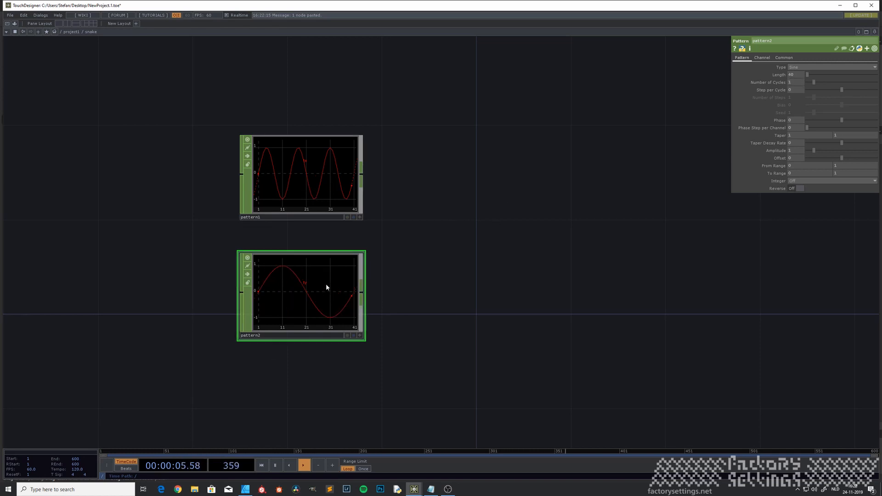
Duplicate the three-cycle tx pattern below the ty pattern and name the copy's channel tz.
left_click(330, 199)
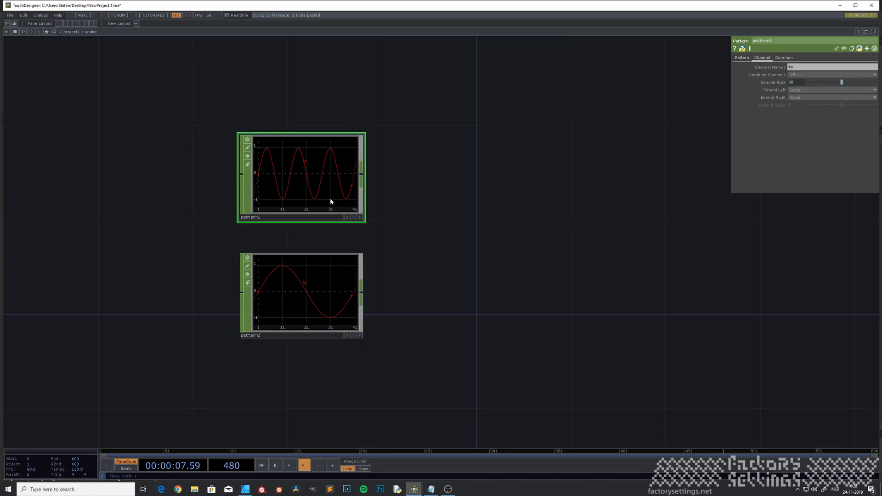
key("ctrl+c")
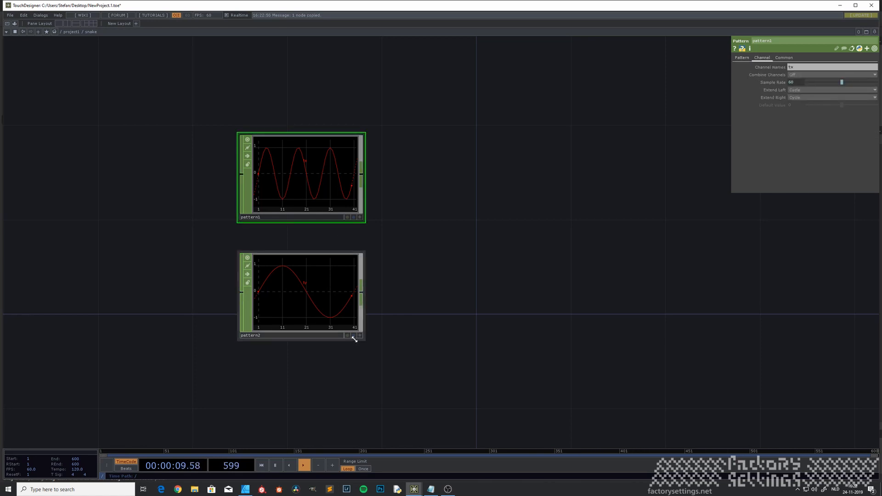
key("ctrl+v")
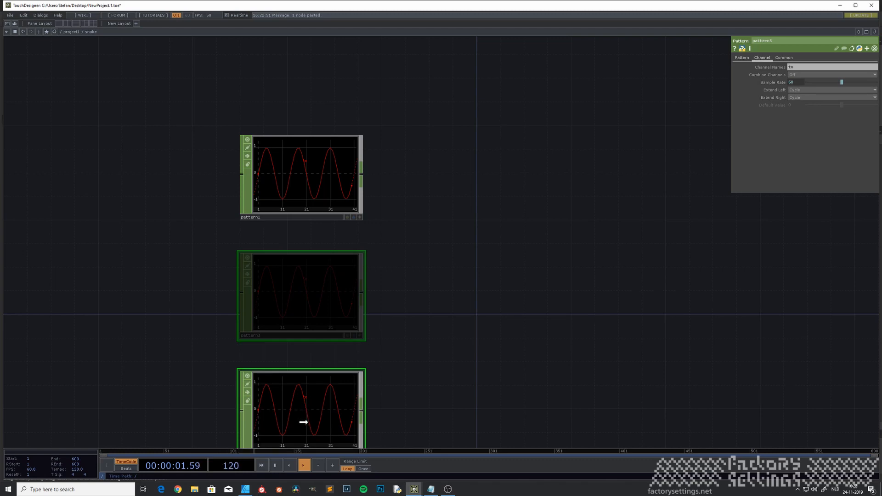
left_click(303, 422)
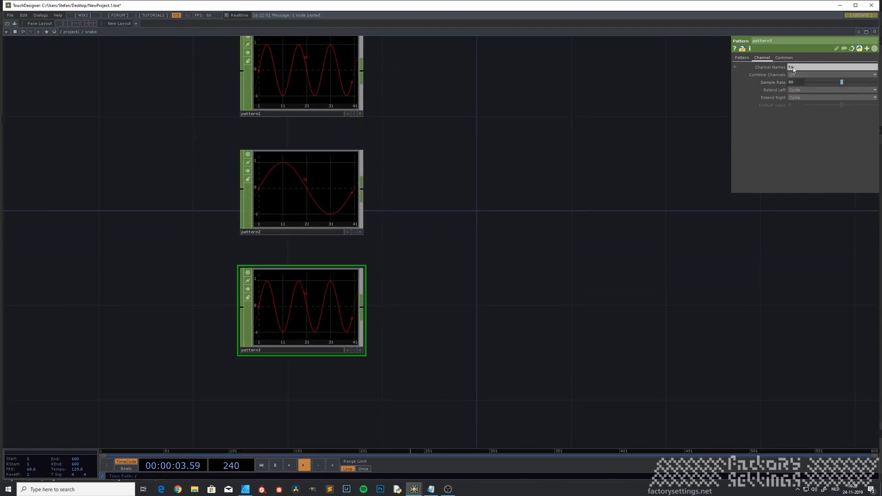
left_click(793, 68)
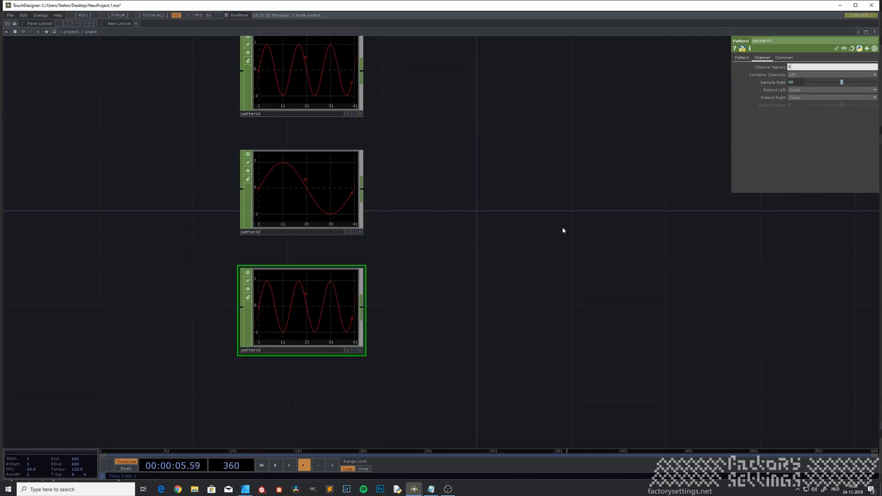
key("Return")
scroll(304, 305, "up", 3)
scroll(305, 305, "down", 3)
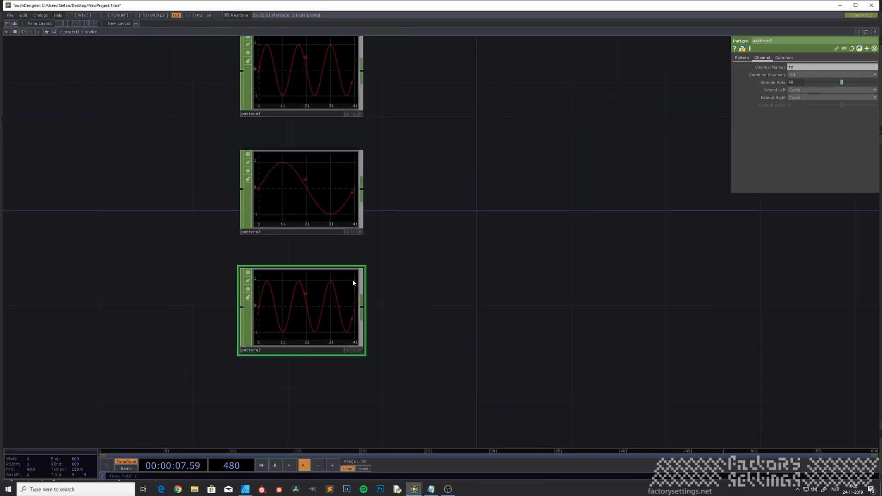
left_click_drag(425, 224, 412, 291)
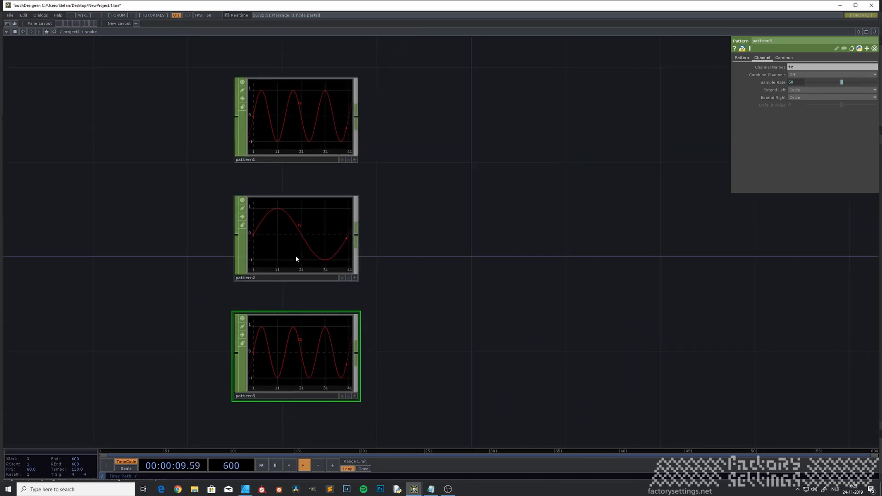
In Affinity Designer, compare the Z wave on Layer3 with the X wave on Layer1, and return to the new TouchDesigner project.
left_click(246, 489)
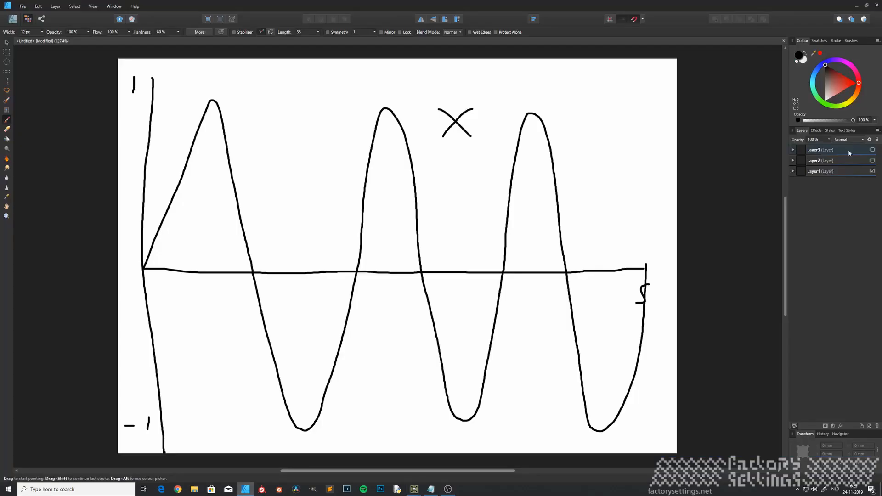
left_click(872, 171)
left_click(873, 149)
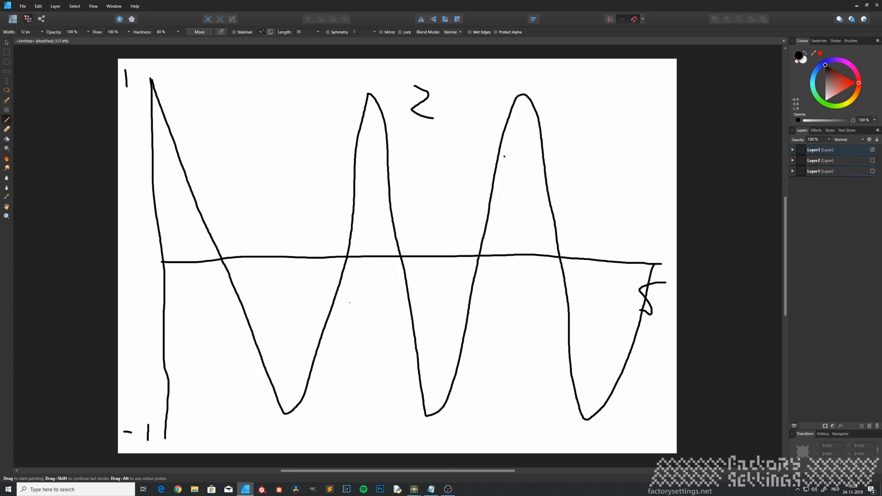
left_click(872, 171)
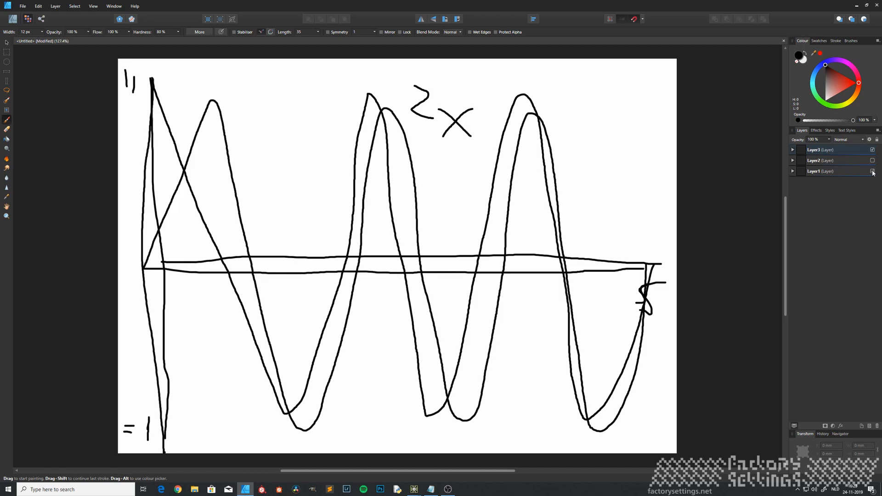
left_click(873, 172)
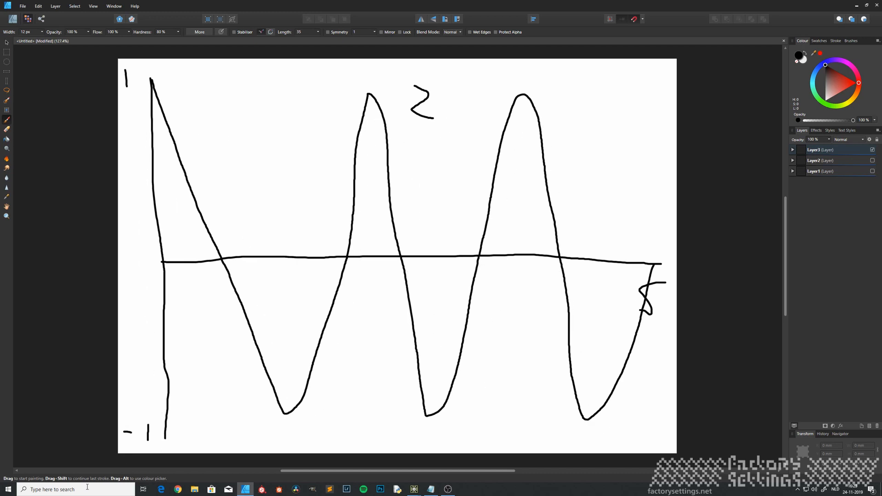
mouse_move(414, 489)
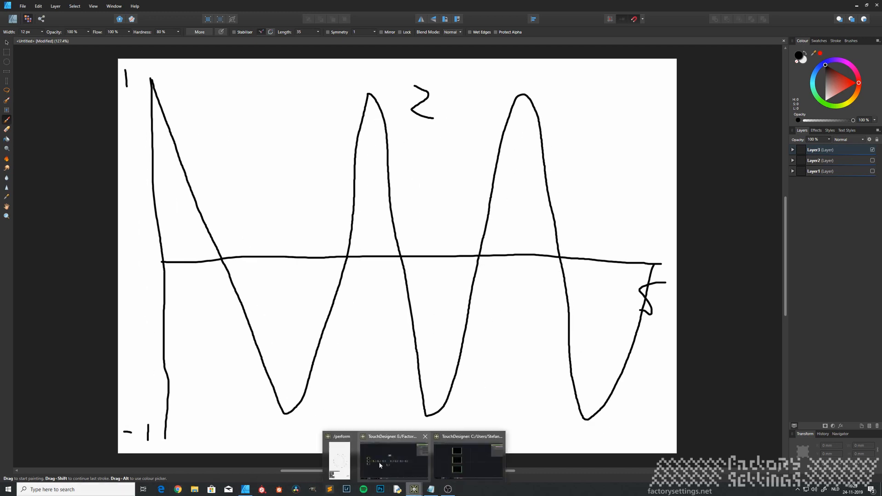
left_click(437, 464)
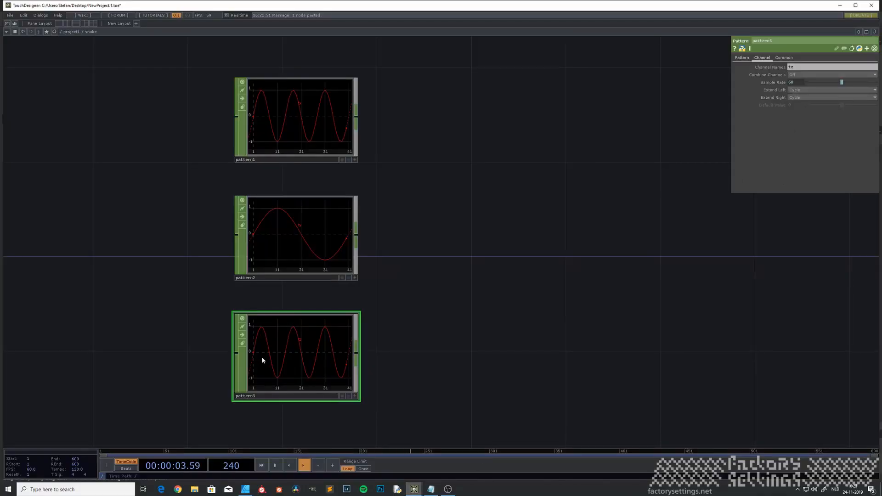
Set the wave type of the third pattern, the tz channel, to Cosine.
left_click(746, 59)
left_click(802, 67)
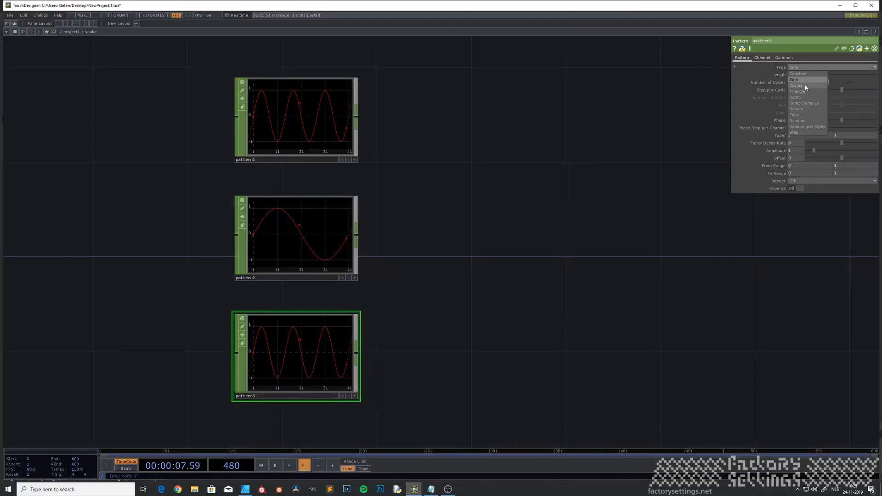
left_click(805, 86)
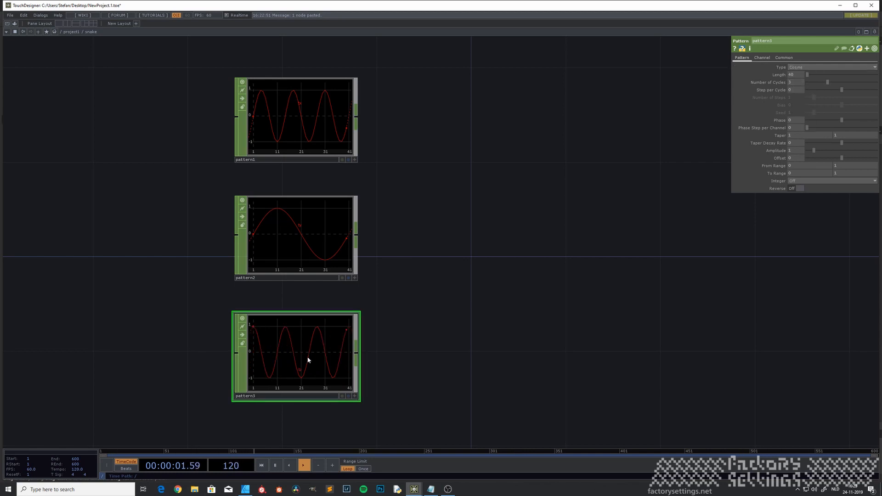
Add a Merge CHOP beside the patterns and wire all three Pattern CHOPs into it.
scroll(377, 338, "down", 3)
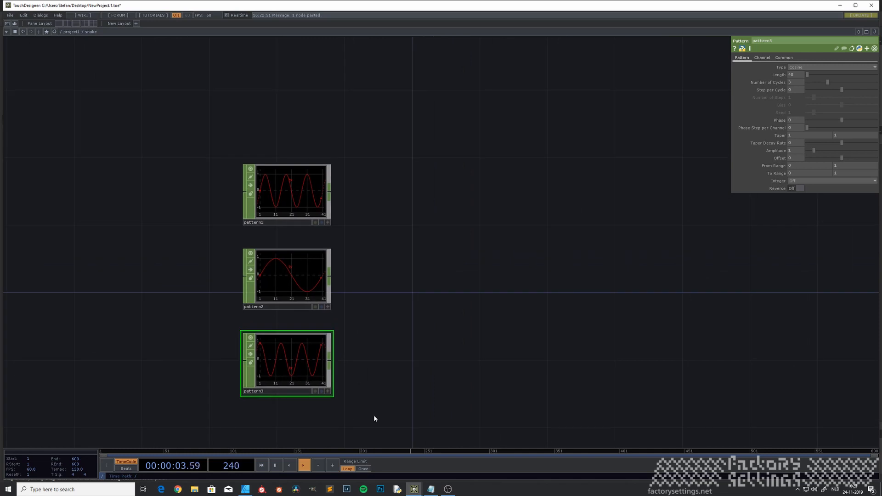
left_click_drag(374, 418, 318, 159)
double_click(451, 261)
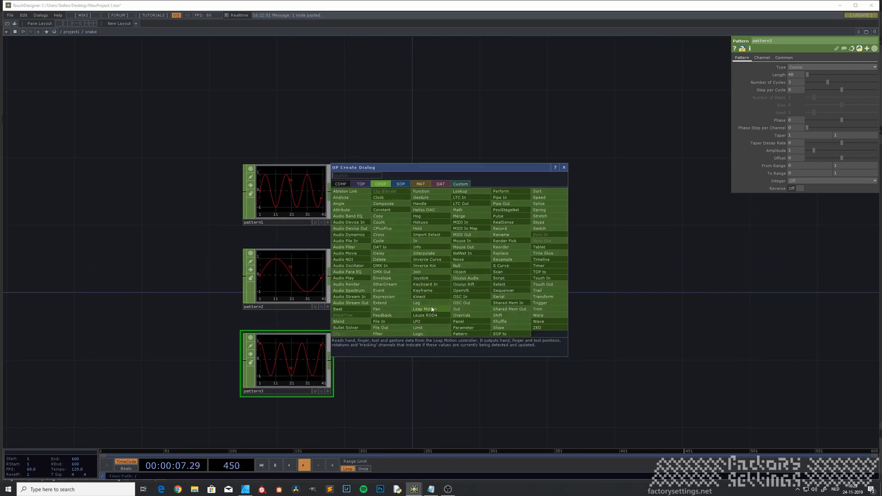
left_click(473, 217)
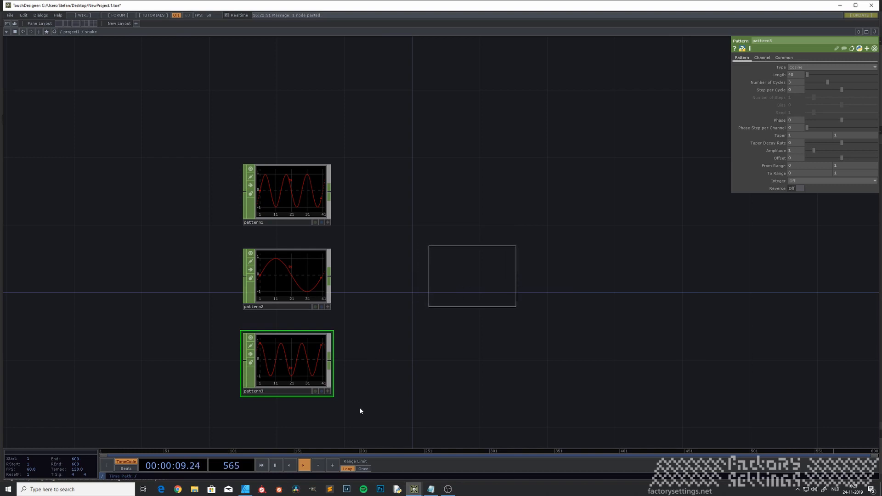
left_click(473, 276)
left_click_drag(374, 407, 297, 115)
left_click_drag(332, 191, 433, 276)
Add a Null CHOP connected to the output of the Merge CHOP.
left_click_drag(491, 354, 382, 353)
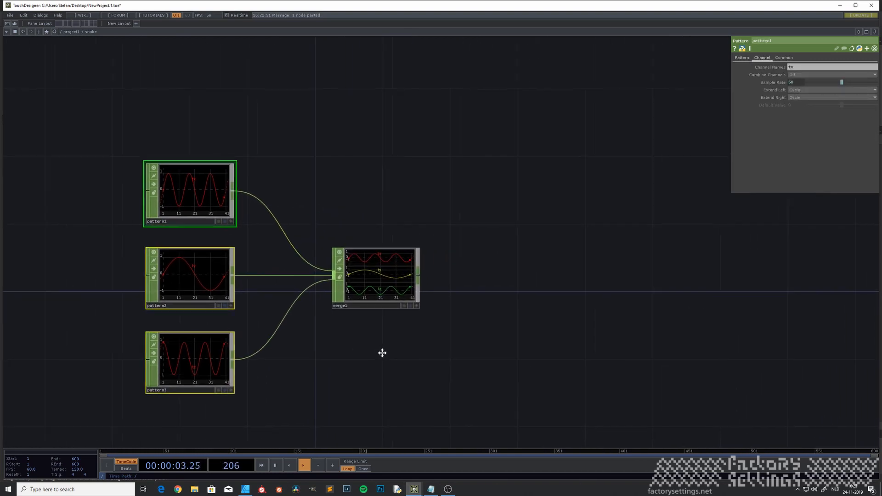
right_click(362, 276)
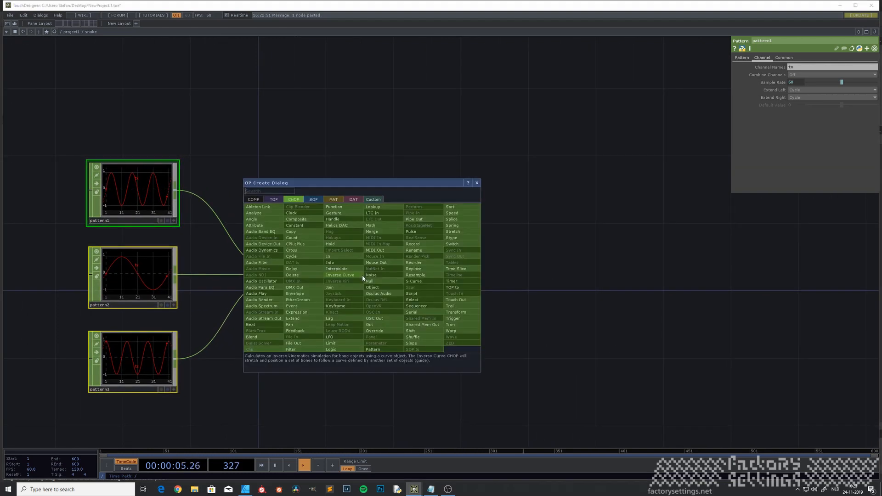
left_click(372, 281)
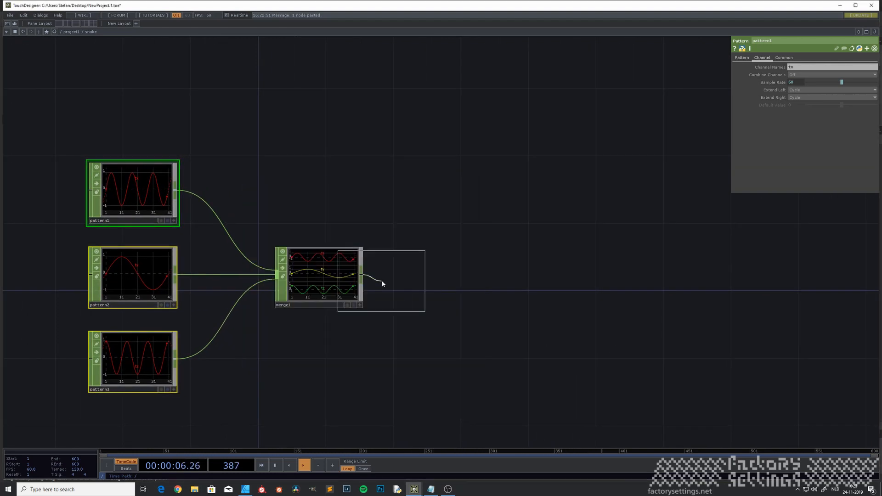
left_click(460, 278)
left_click_drag(374, 352, 319, 327)
scroll(326, 338, "down", 3)
scroll(299, 307, "up", 3)
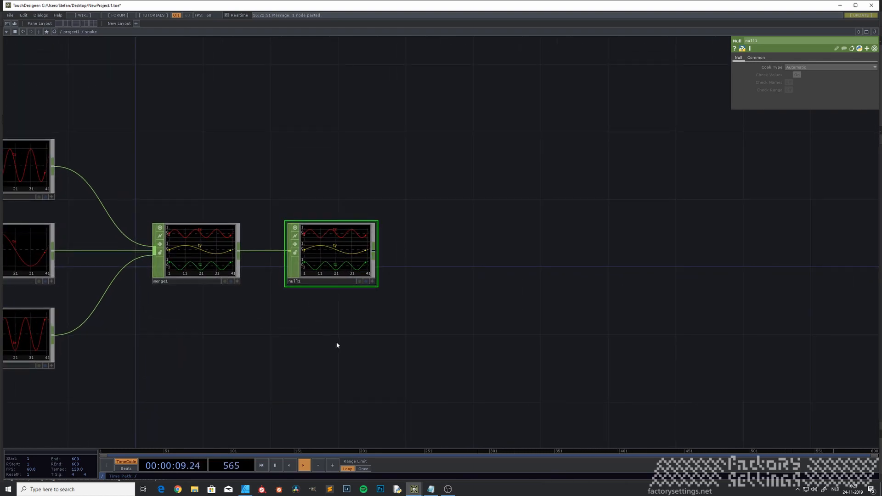
left_click_drag(337, 345, 256, 363)
scroll(272, 352, "down", 3)
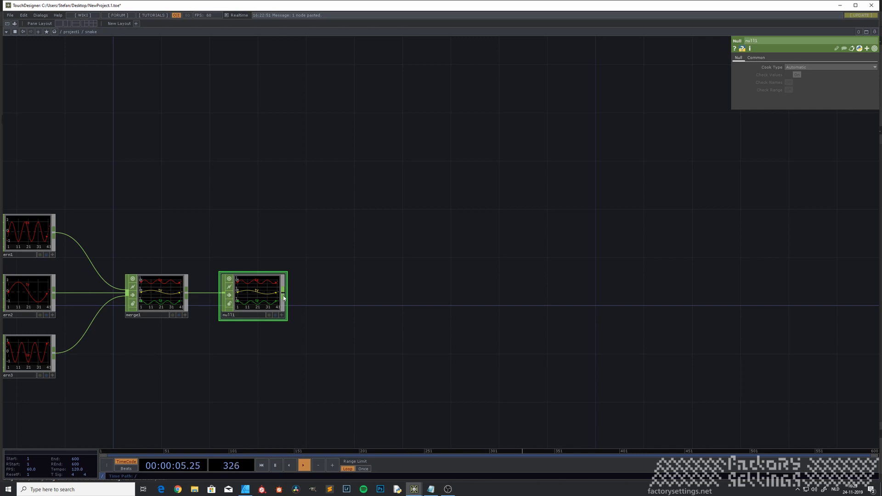
left_click_drag(256, 350, 307, 335)
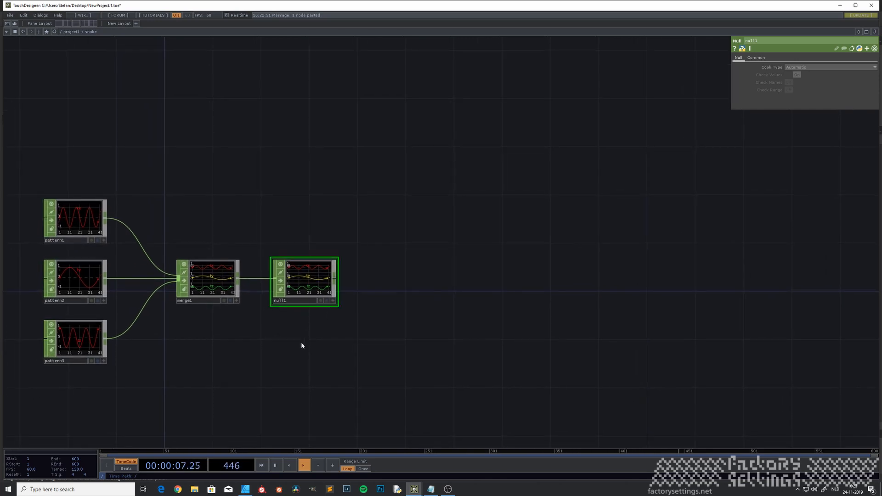
In the finished project's perform window, set Cam Rx to -47 to examine the text spiral, and minimise the window.
mouse_move(414, 489)
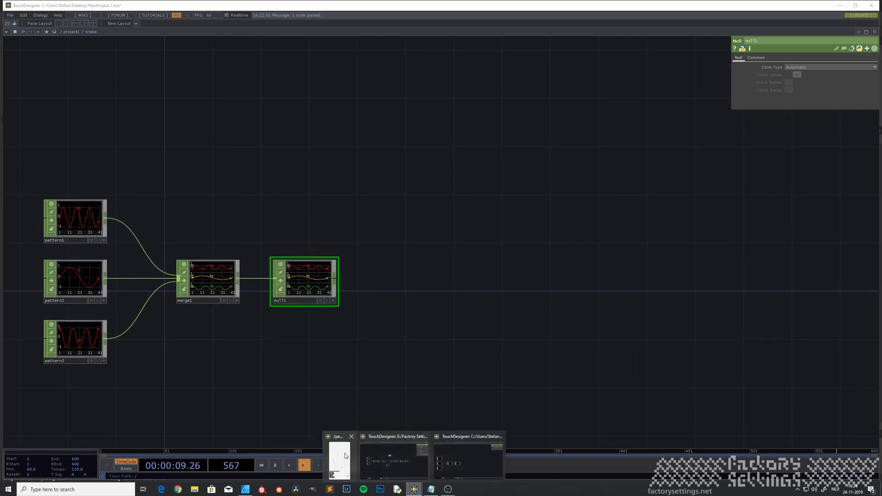
left_click(345, 457)
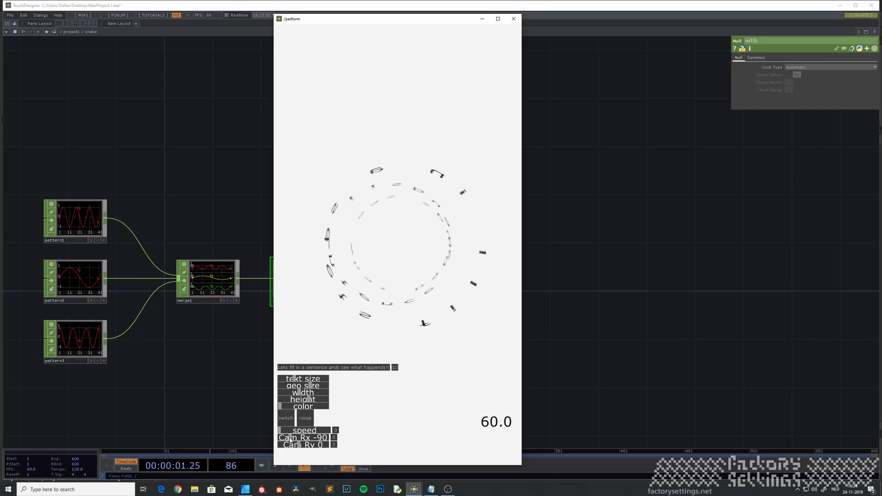
left_click_drag(291, 439, 298, 442)
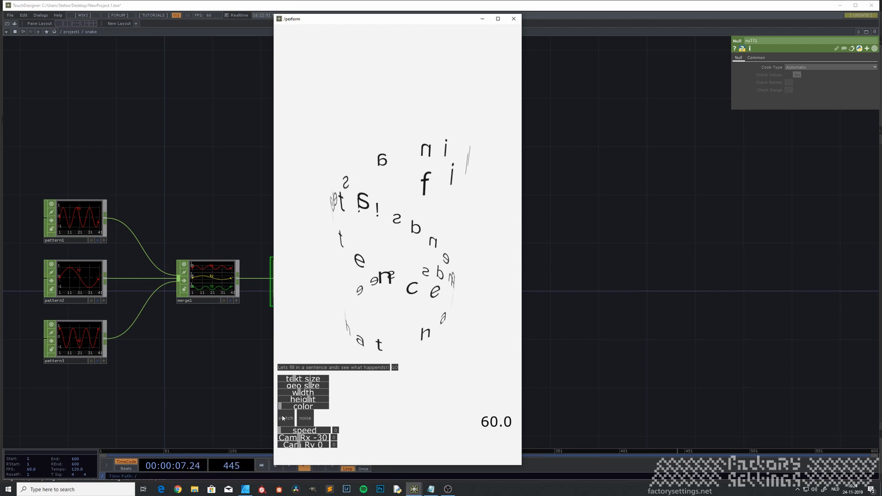
left_click_drag(301, 441, 298, 440)
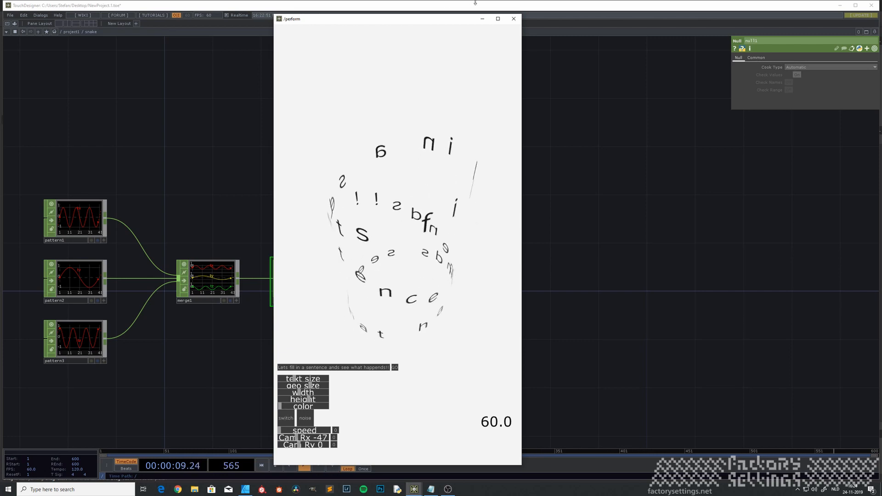
left_click(483, 19)
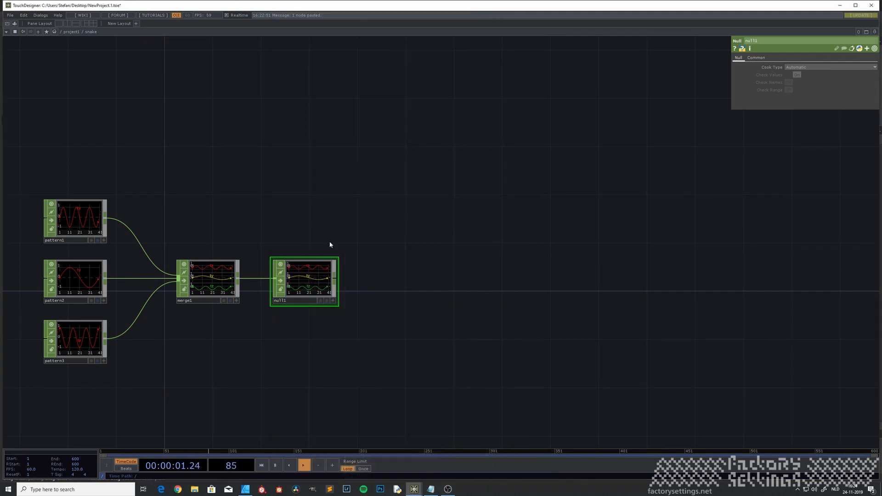
Add a Limit SOP from the output of the Null CHOP and place it beside it.
right_click(335, 280)
left_click(285, 201)
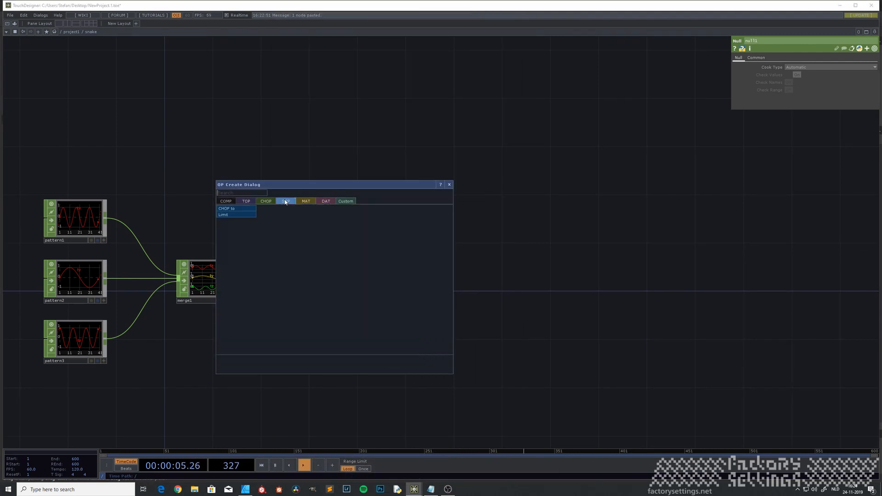
left_click(238, 215)
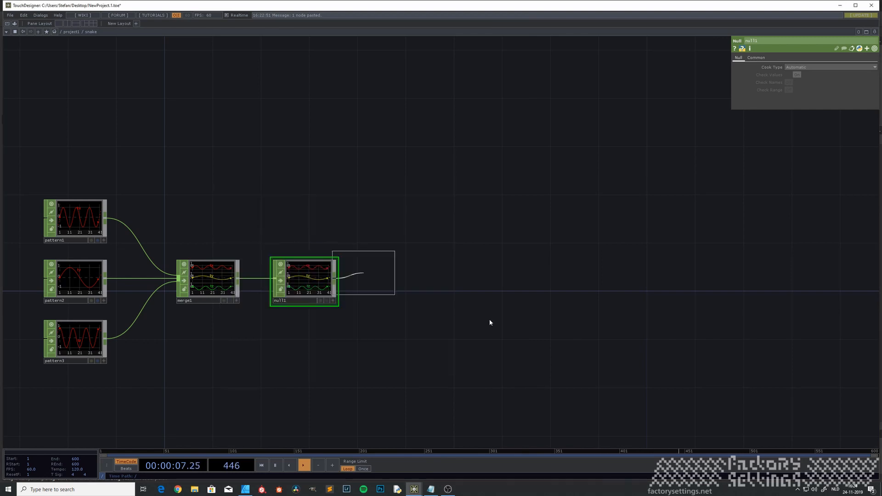
left_click(415, 282)
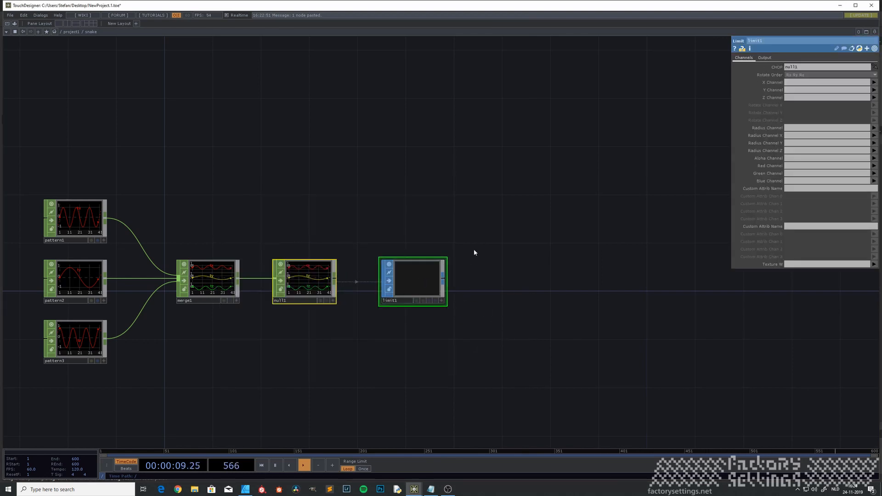
Assign tx, ty and tz as the Limit SOP's X, Y and Z channels.
left_click(873, 83)
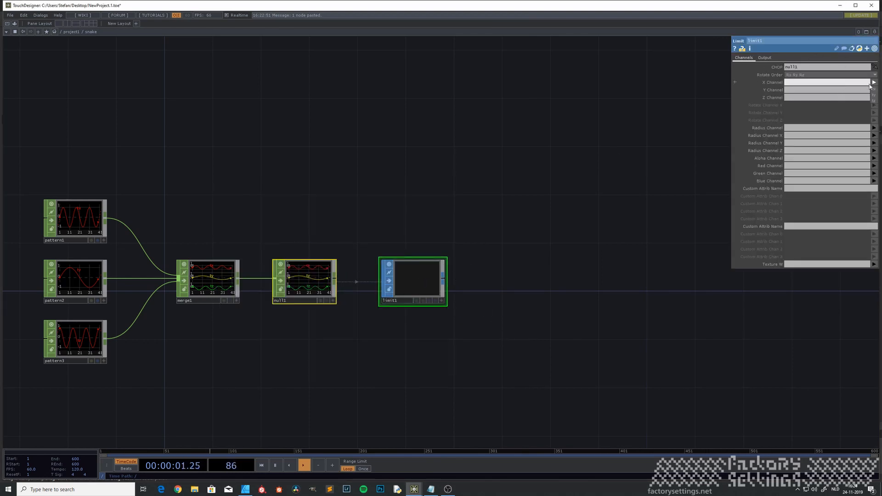
left_click(874, 89)
left_click(875, 90)
left_click(875, 102)
left_click(874, 97)
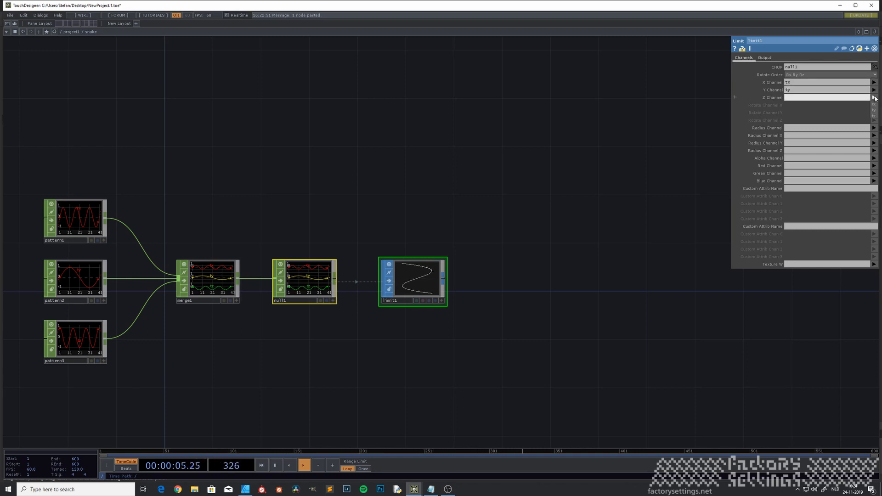
left_click(875, 116)
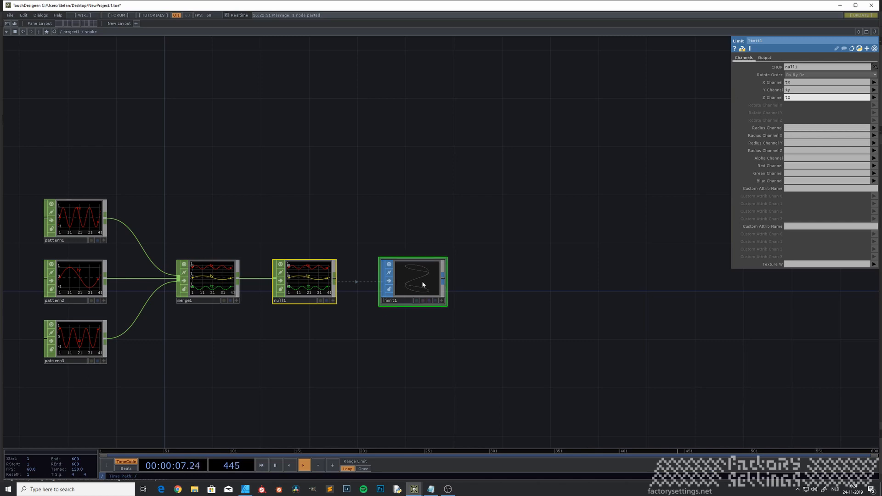
Orbit inside the Limit SOP's viewer to examine the spiral's shape in 3D.
scroll(411, 283, "up", 2)
scroll(464, 319, "up", 4)
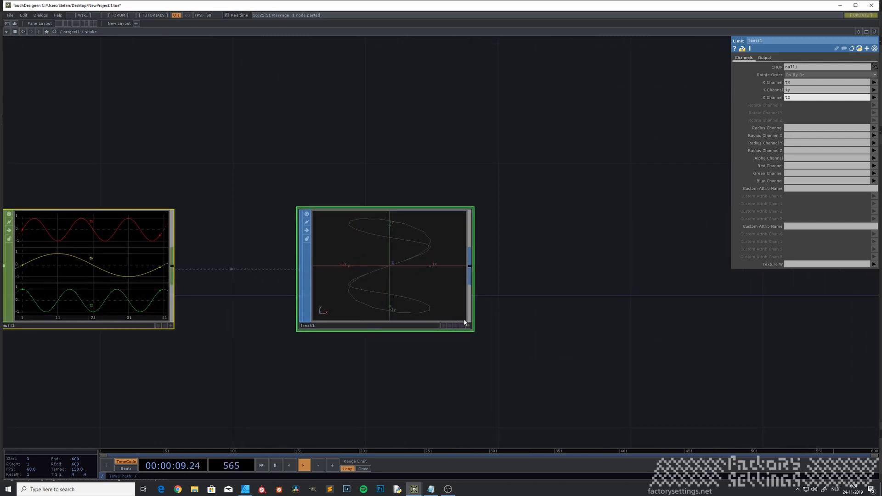
left_click(468, 327)
mouse_move(404, 265)
left_mouse_down()
mouse_move(384, 274)
mouse_move(410, 278)
mouse_move(422, 262)
mouse_move(408, 272)
mouse_move(429, 275)
mouse_move(408, 276)
mouse_move(420, 270)
left_mouse_up()
left_click(469, 327)
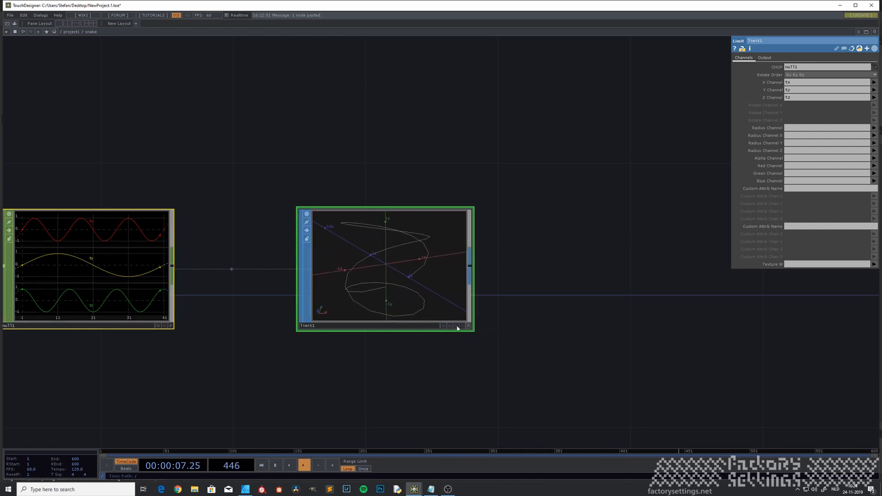
Show the point normals in the Limit SOP's viewer through its display options and inspect them along the spiral.
scroll(427, 325, "down", 2)
left_click(455, 326)
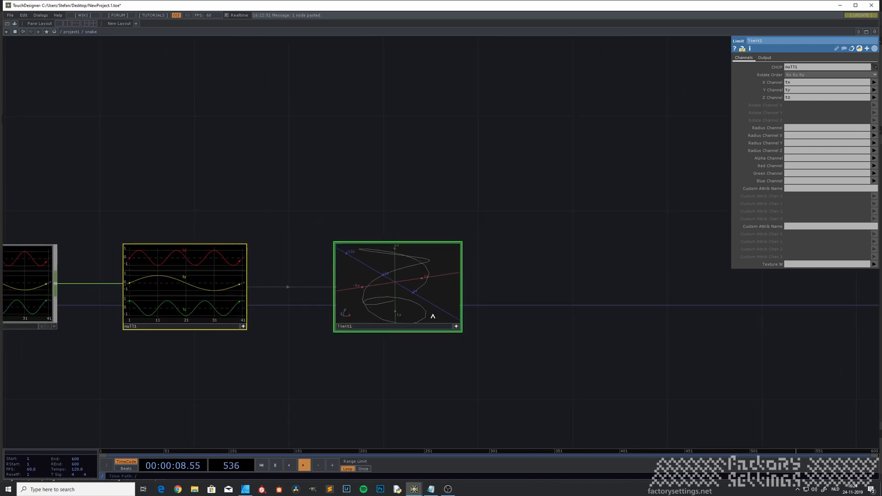
right_click(406, 288)
left_click(425, 271)
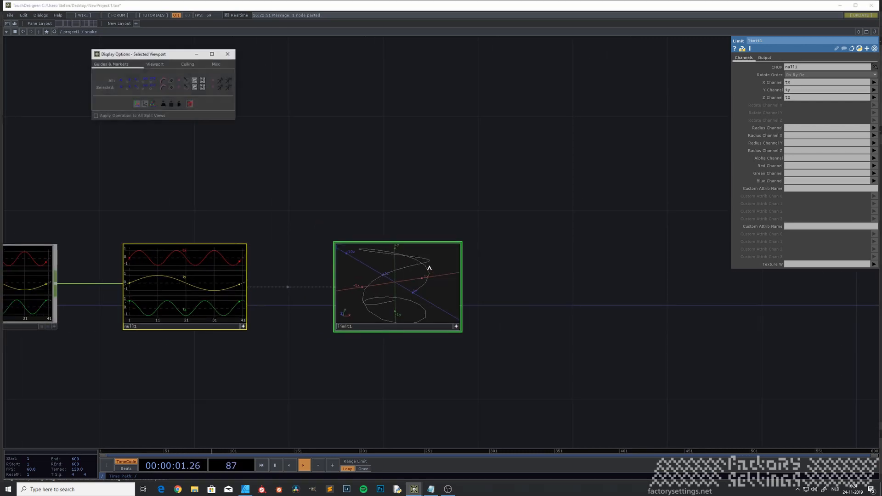
left_click(137, 81)
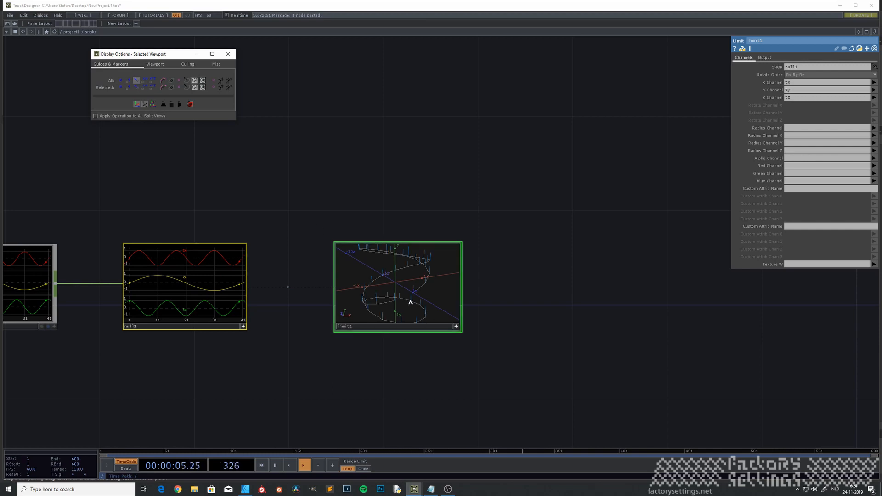
scroll(410, 302, "up", 3)
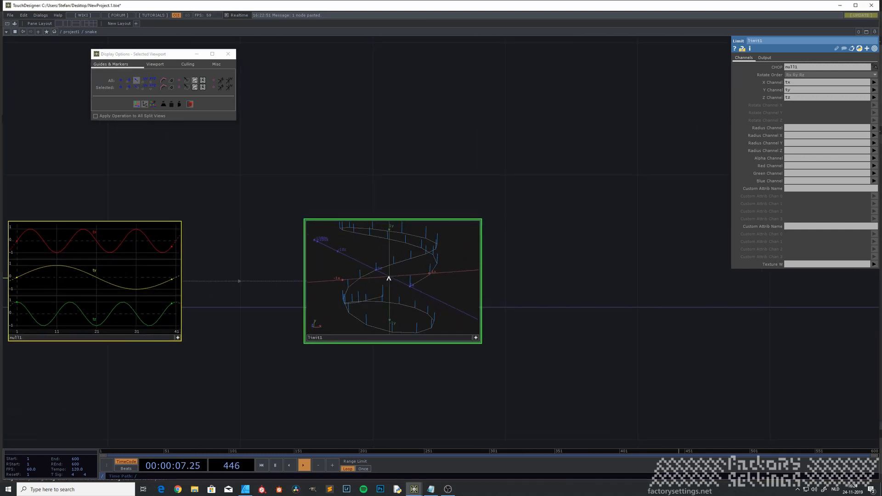
left_click_drag(389, 279, 393, 281)
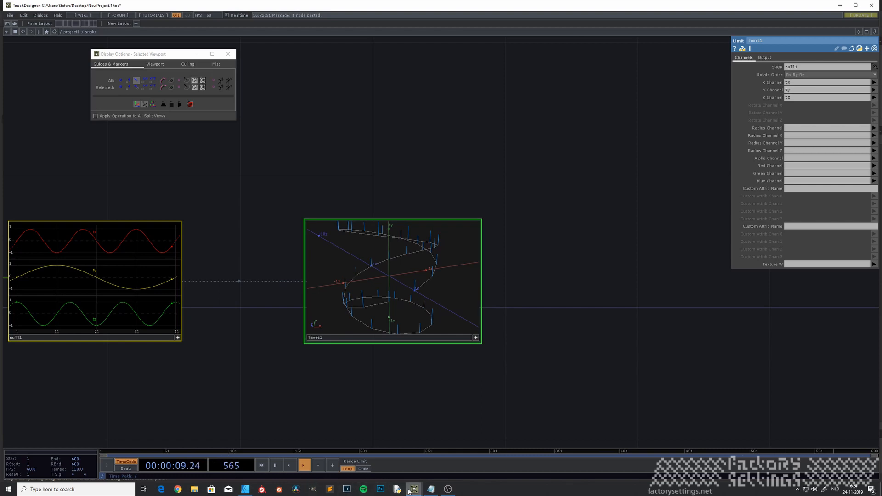
Bring up the finished example's perform window, set Cam Rx to -22 to view the letters from another angle, and minimise it.
mouse_move(409, 490)
left_click(301, 460)
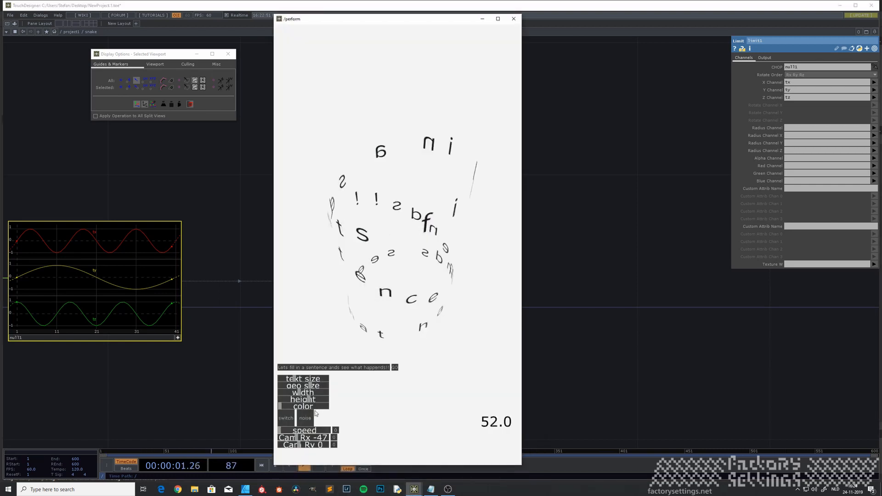
left_click_drag(292, 439, 301, 438)
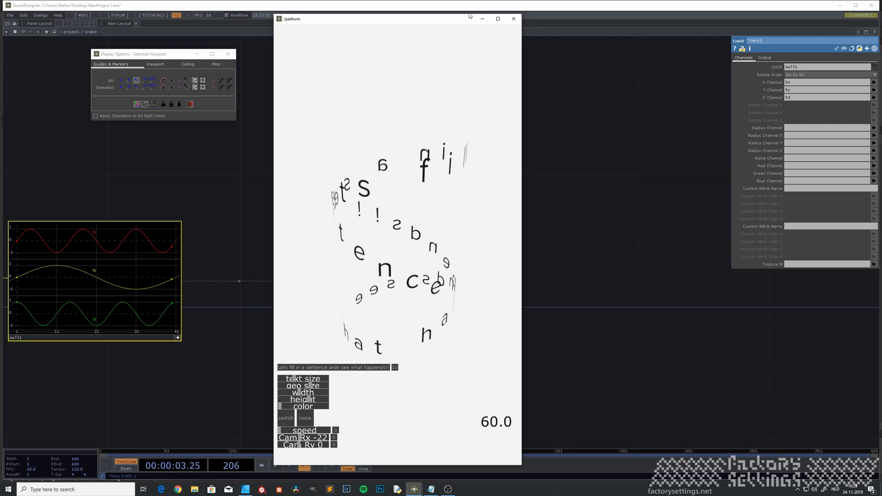
left_click(481, 19)
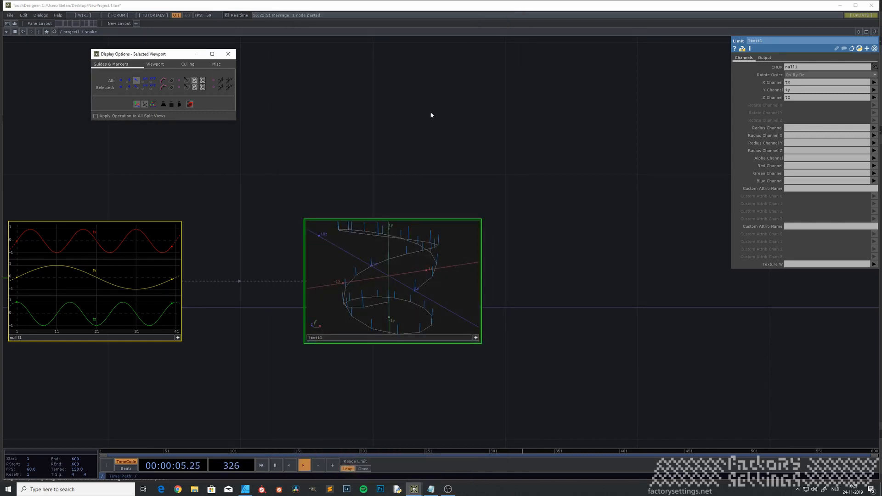
Orbit and zoom inside the Limit SOP's viewer to examine which way the point normals face along the spiral.
mouse_move(391, 284)
left_mouse_down()
mouse_move(392, 275)
mouse_move(385, 277)
left_mouse_up()
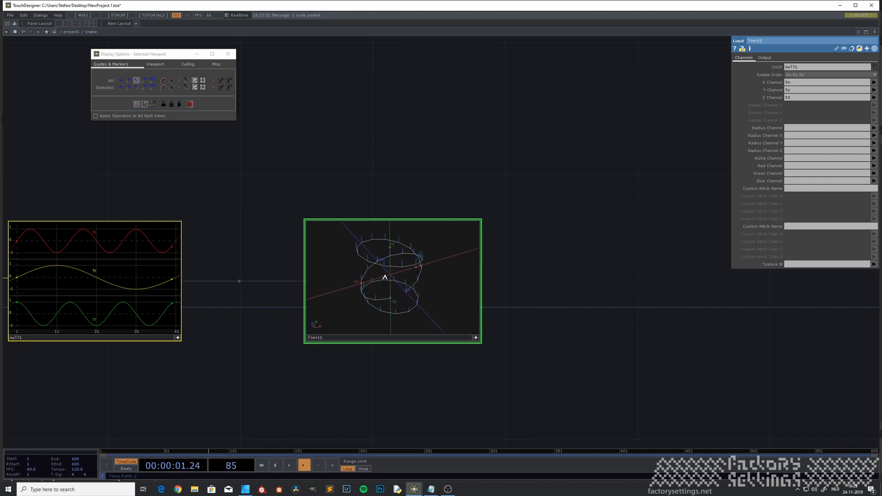
mouse_move(385, 277)
middle_mouse_down()
mouse_move(405, 259)
mouse_move(386, 277)
middle_mouse_up()
mouse_move(386, 277)
left_mouse_down()
mouse_move(395, 268)
mouse_move(385, 277)
mouse_move(400, 276)
mouse_move(388, 284)
left_mouse_up()
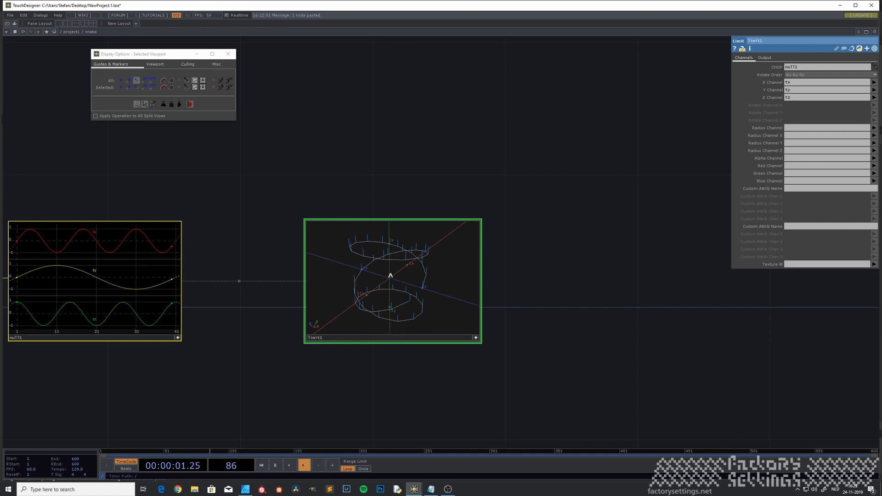
left_click(476, 338)
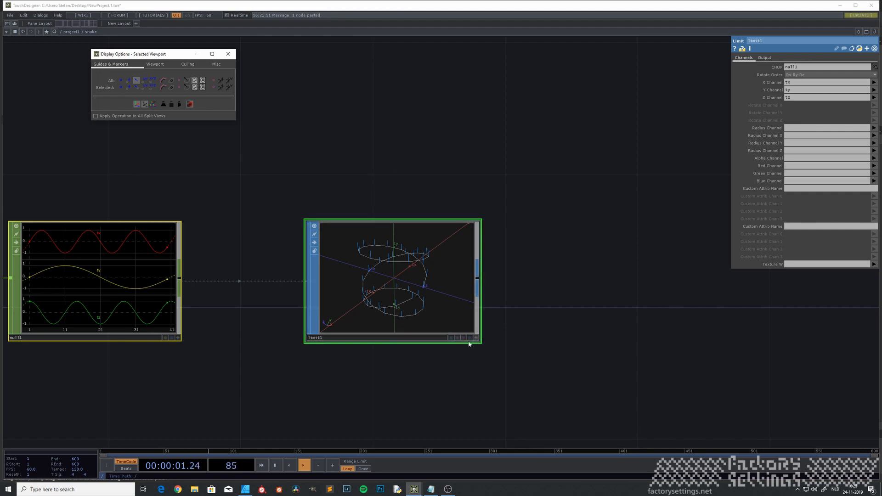
Add a Rails SOP and place it well past the Limit SOP, leaving room between them.
left_click_drag(369, 350, 280, 332)
scroll(280, 332, "down", 3)
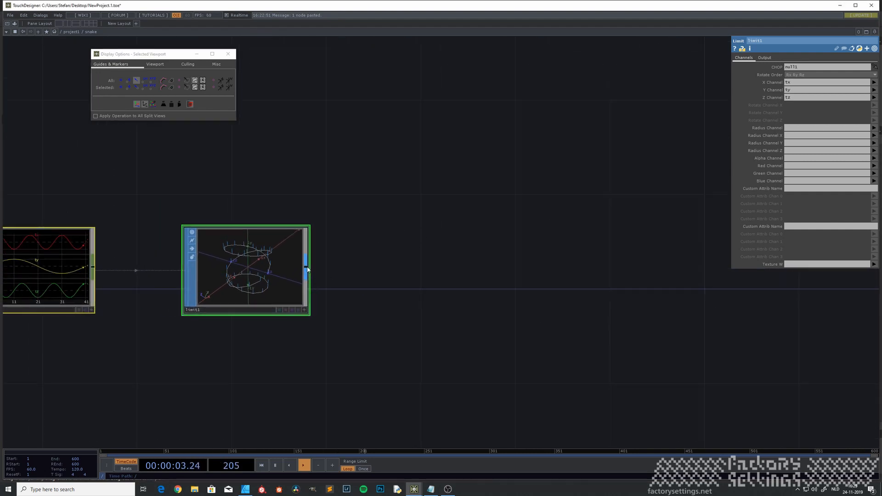
left_click_drag(391, 282, 324, 280)
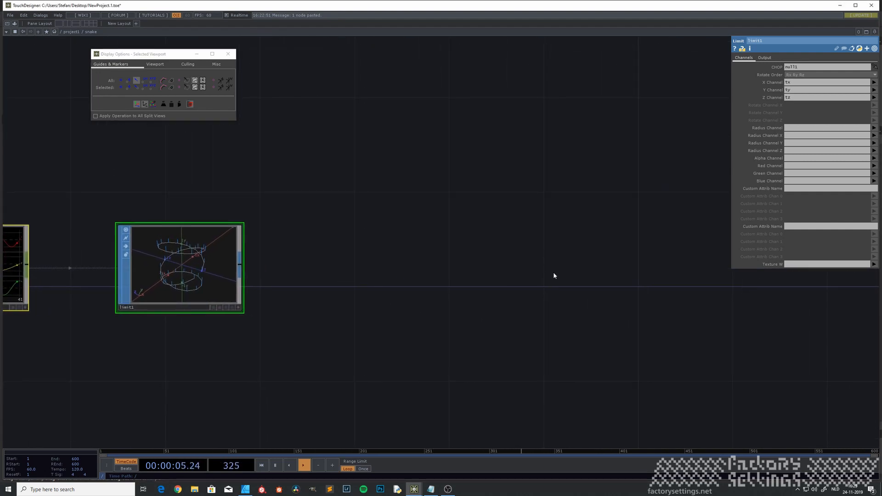
double_click(555, 271)
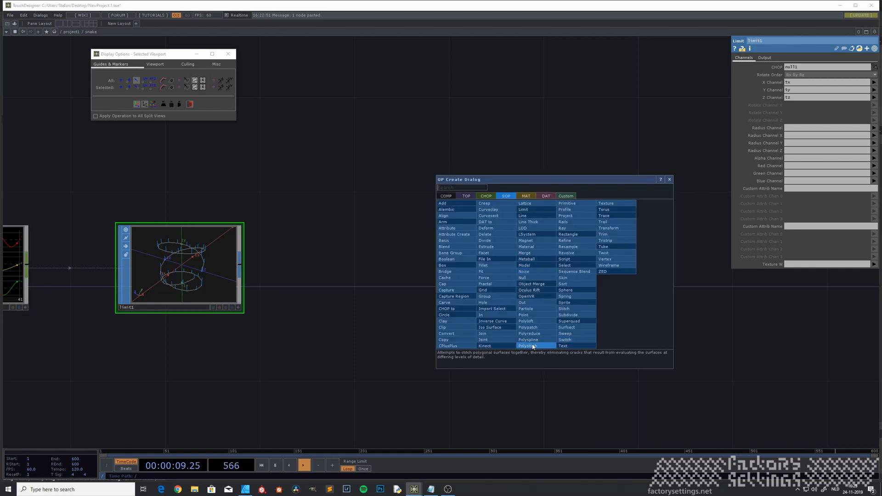
type("ra")
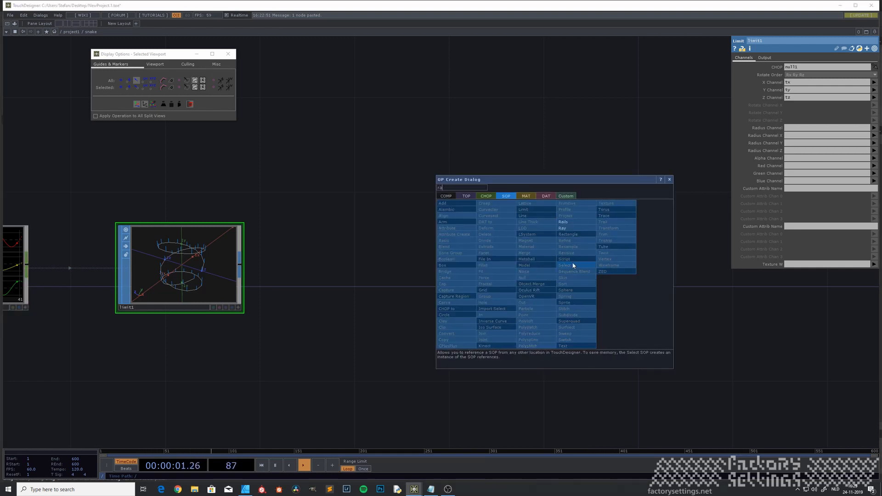
left_click(563, 222)
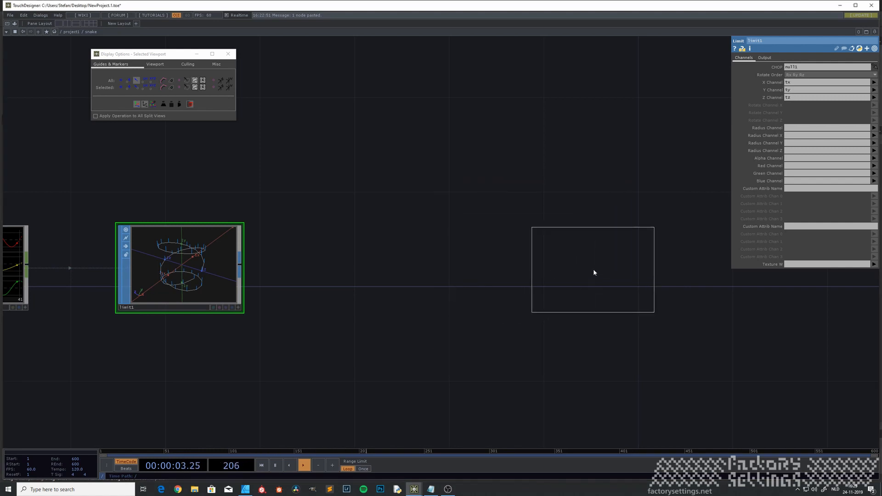
left_click(628, 267)
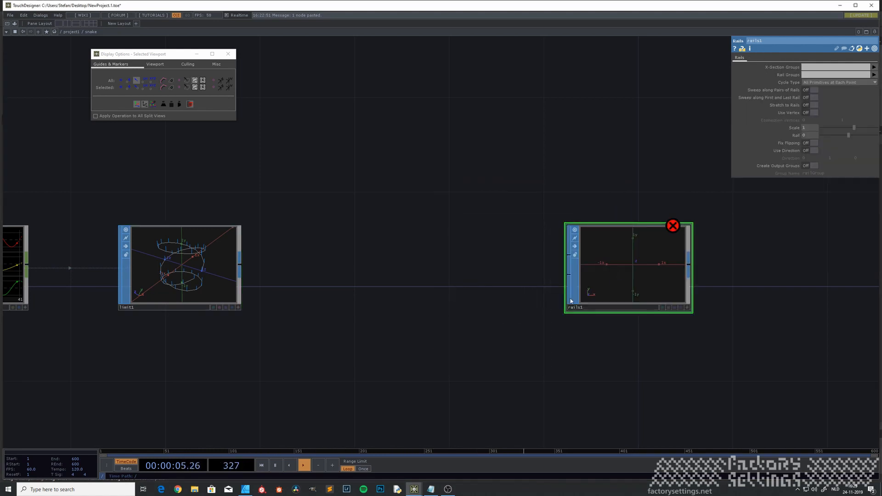
Add a Rectangle SOP above the network and connect it to the Rails SOP's first input.
scroll(497, 311, "down", 3)
left_click_drag(492, 314, 377, 366)
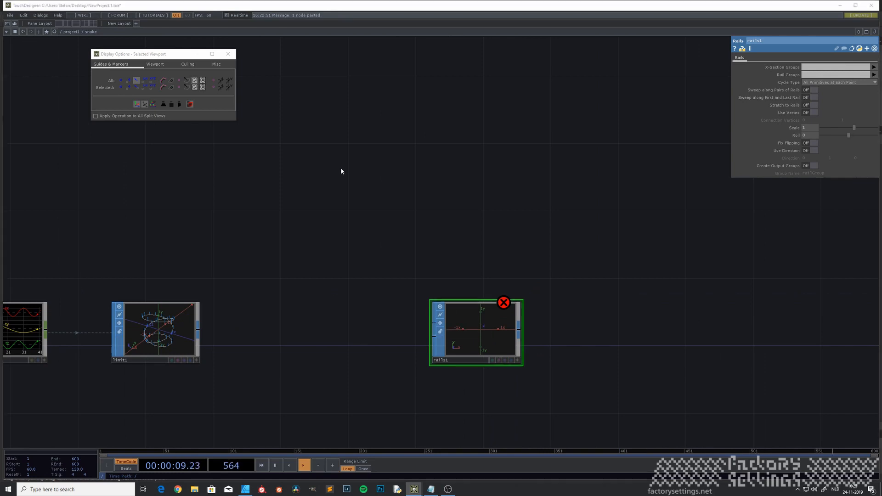
key("Tab")
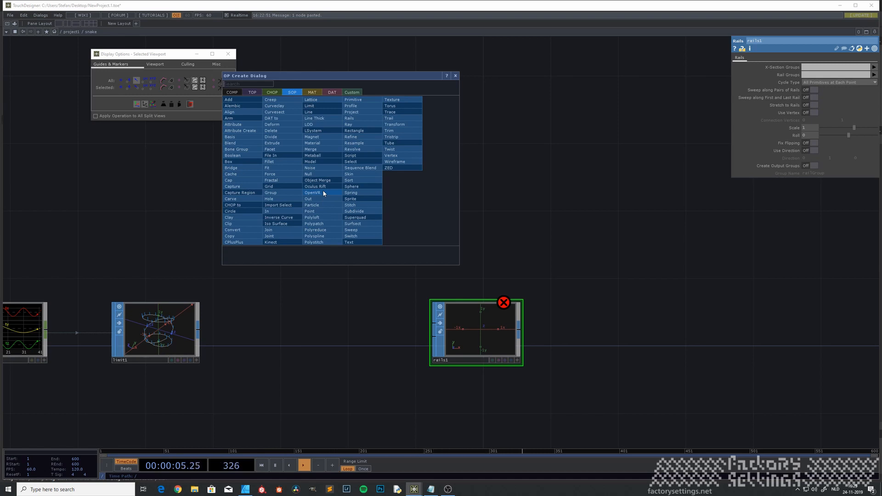
left_click(361, 119)
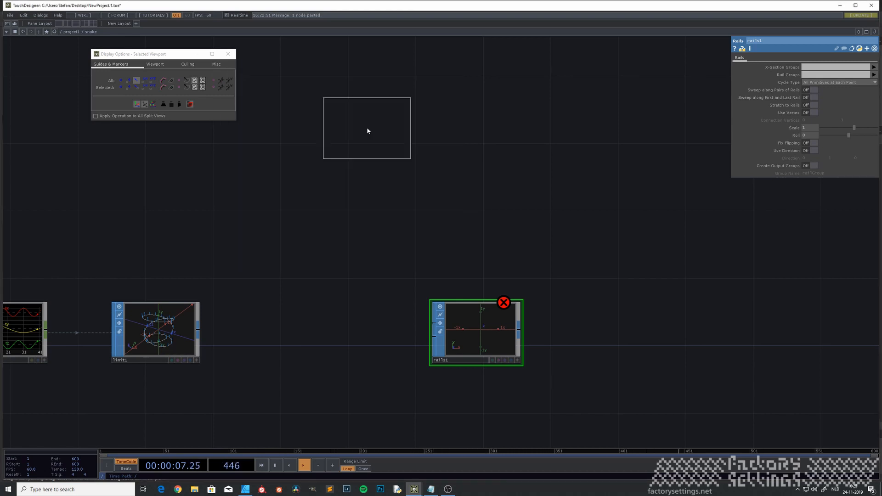
left_click(324, 179)
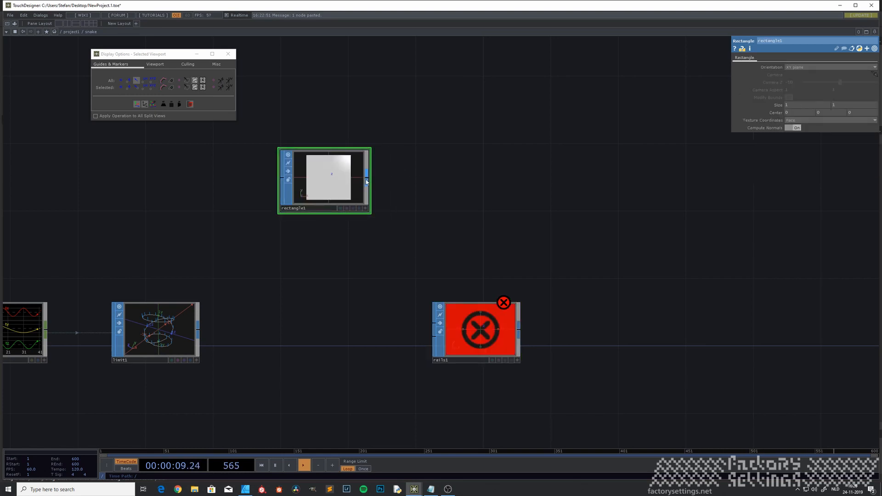
left_click_drag(366, 182, 434, 324)
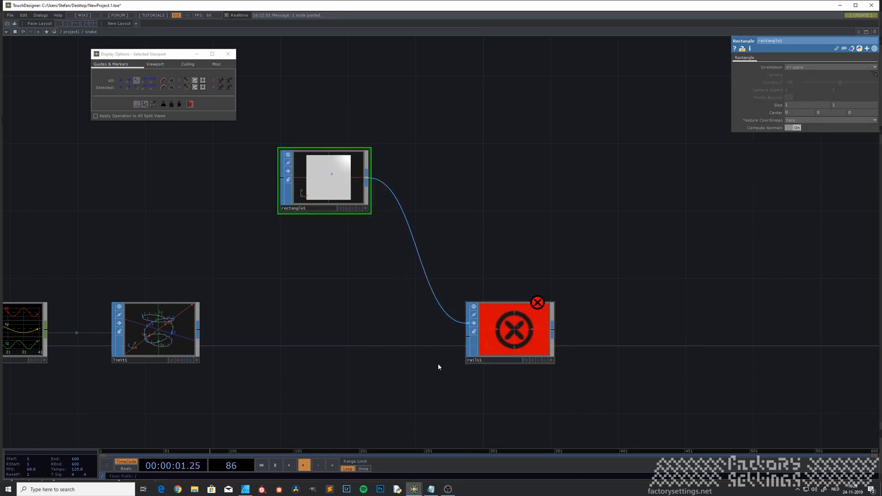
Add a Merge SOP from the Limit SOP's output and place it before the Rails SOP.
left_click_drag(405, 370, 397, 324)
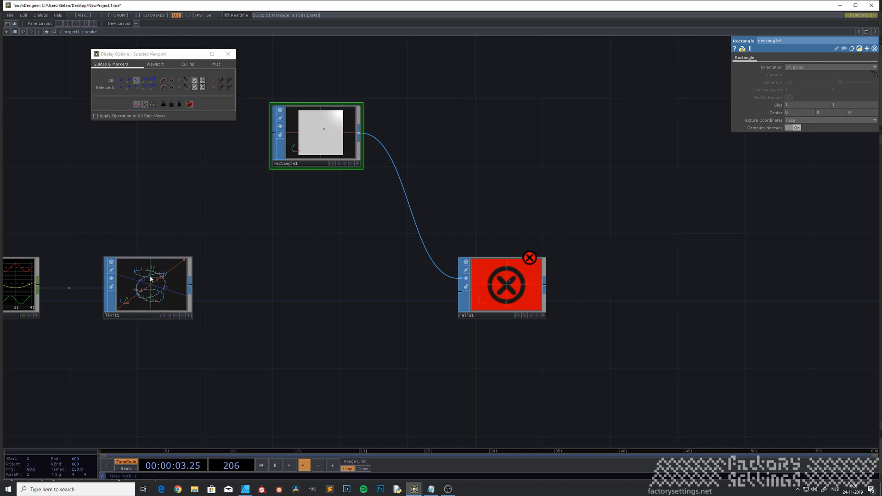
left_click(190, 288)
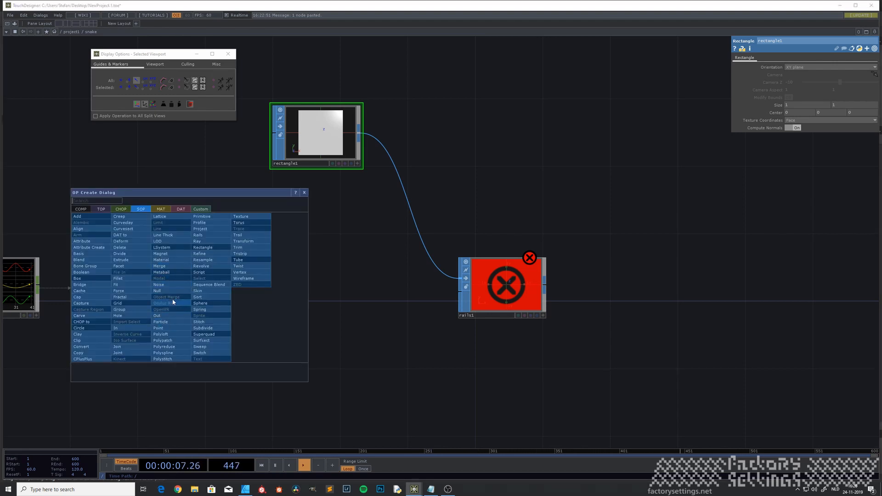
left_click(177, 261)
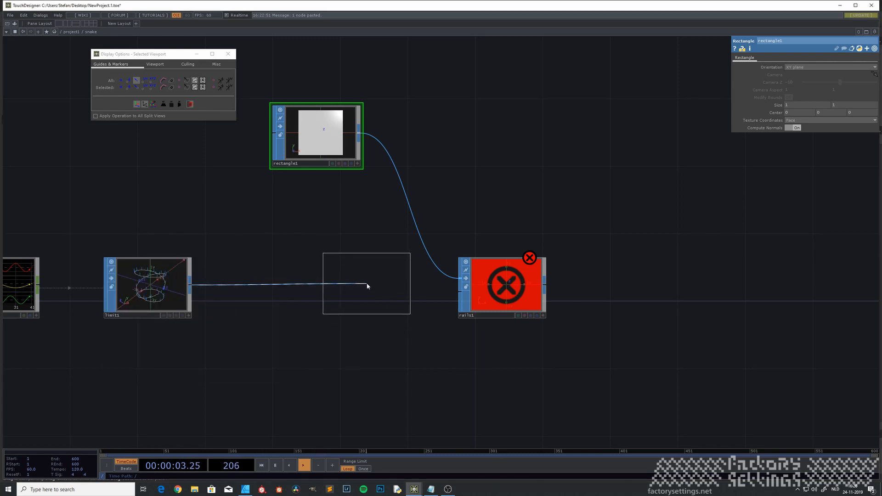
left_click(364, 290)
Add a Transform SOP below the Limit SOP, feed it from the Limit SOP and connect its output to the Merge SOP.
left_click_drag(183, 336, 161, 285)
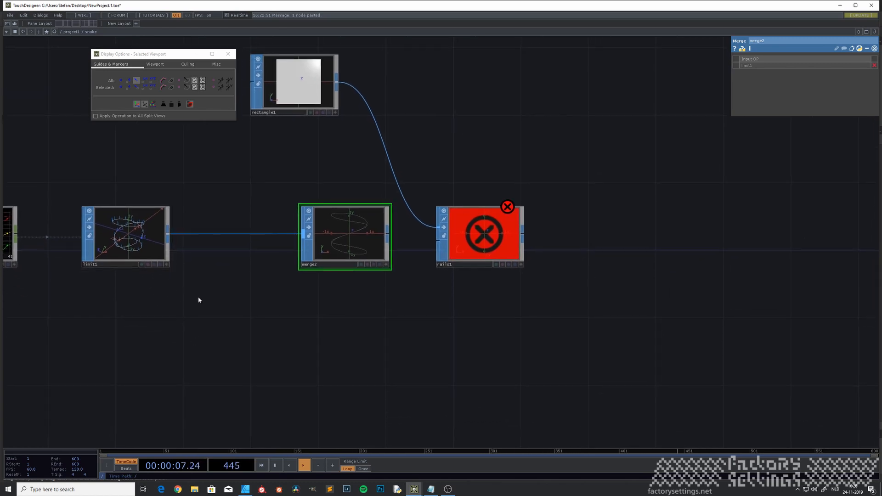
key("Tab")
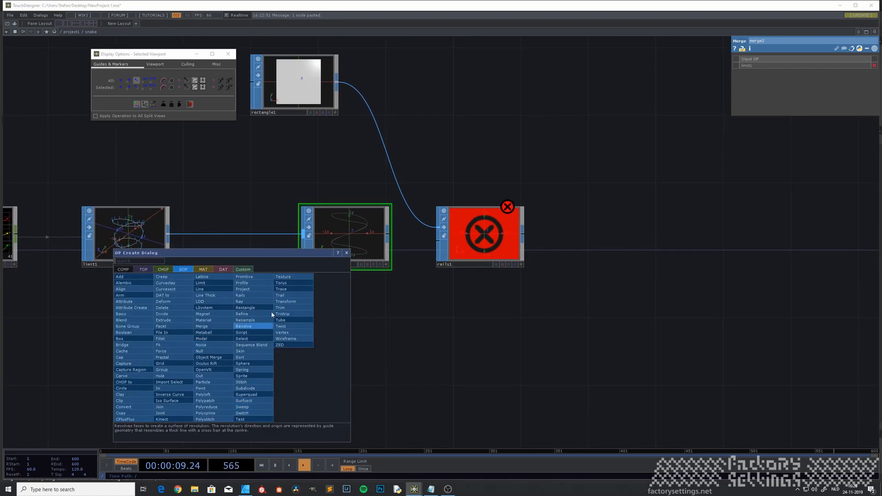
left_click(291, 301)
left_click(237, 335)
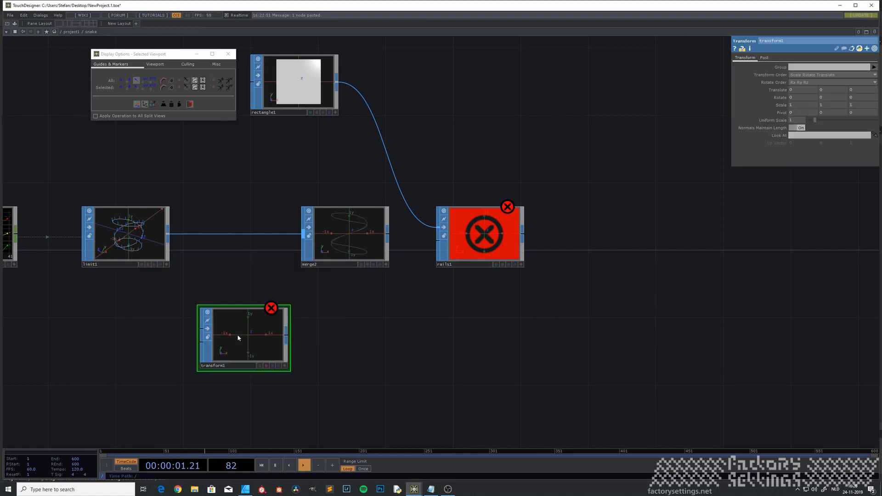
left_click_drag(170, 244, 202, 328)
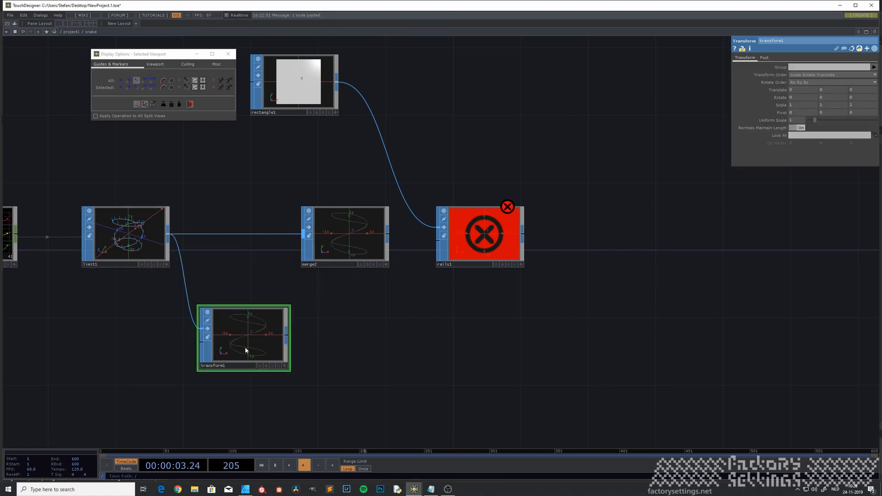
left_click_drag(286, 337, 303, 237)
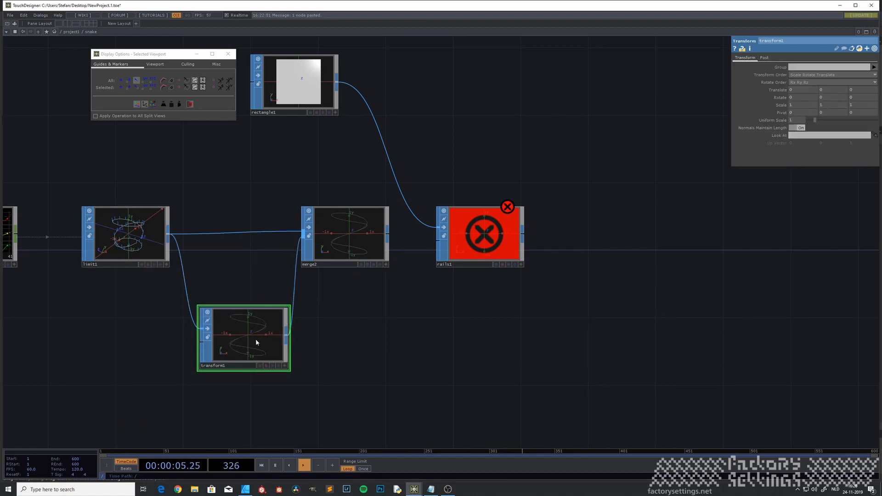
left_click_drag(255, 338, 240, 339)
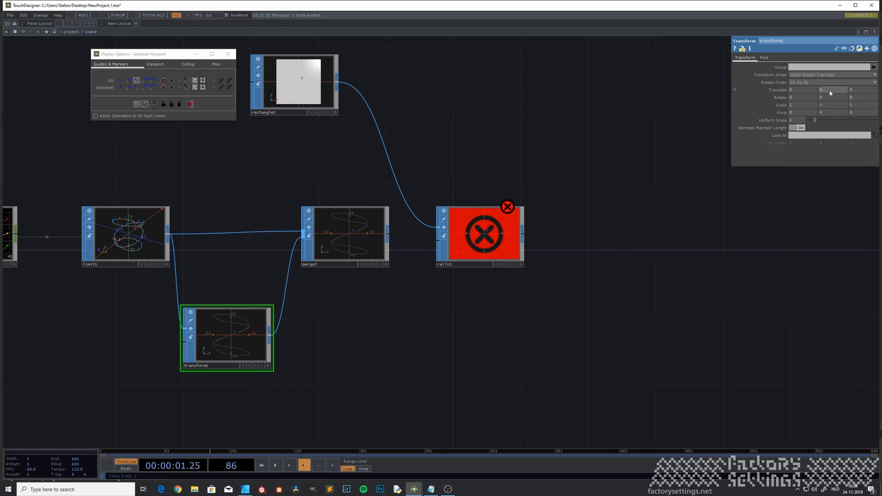
Set the Transform SOP's Y translation to -0.1 and inspect the two spirals in the Merge SOP's viewer.
middle_click_drag(829, 91, 813, 92)
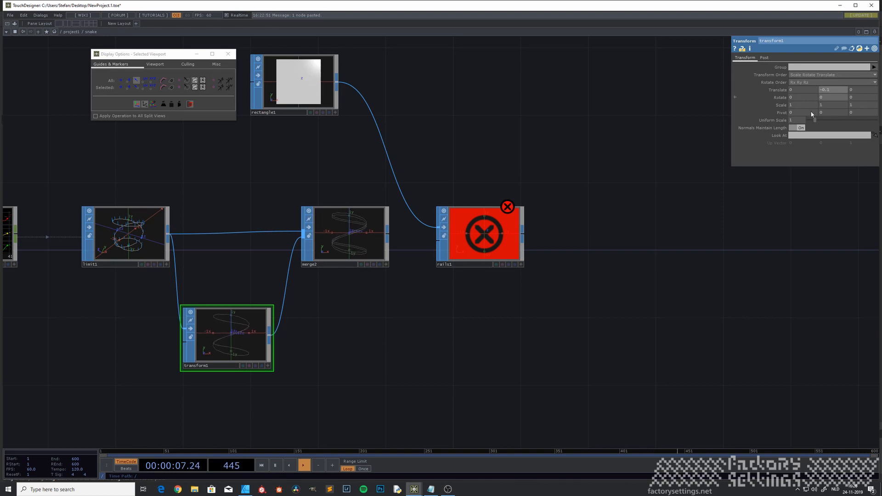
scroll(330, 253, "up", 5)
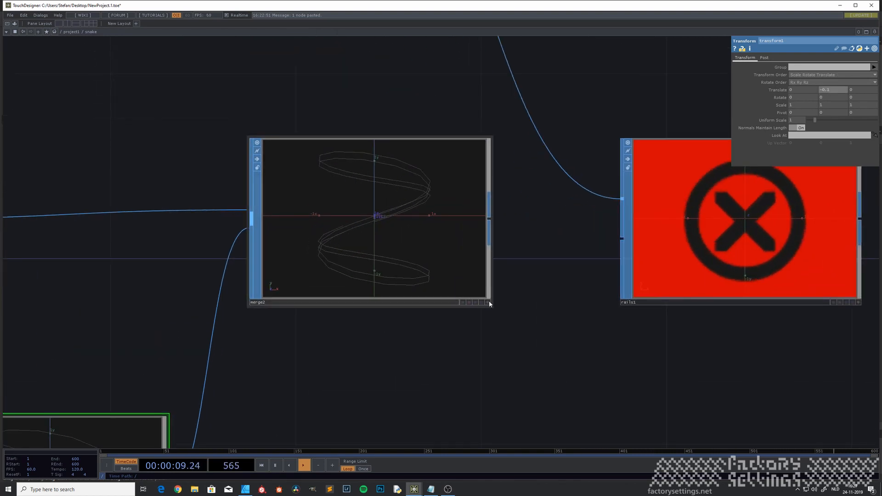
left_click_drag(439, 273, 355, 194)
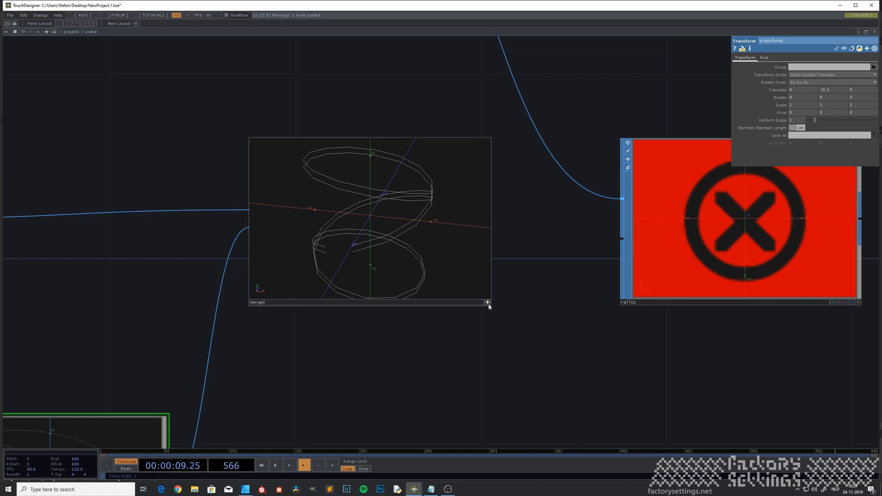
Connect the Merge SOP's output to the Rails SOP's second input.
scroll(404, 319, "down", 4)
scroll(462, 264, "down", 1)
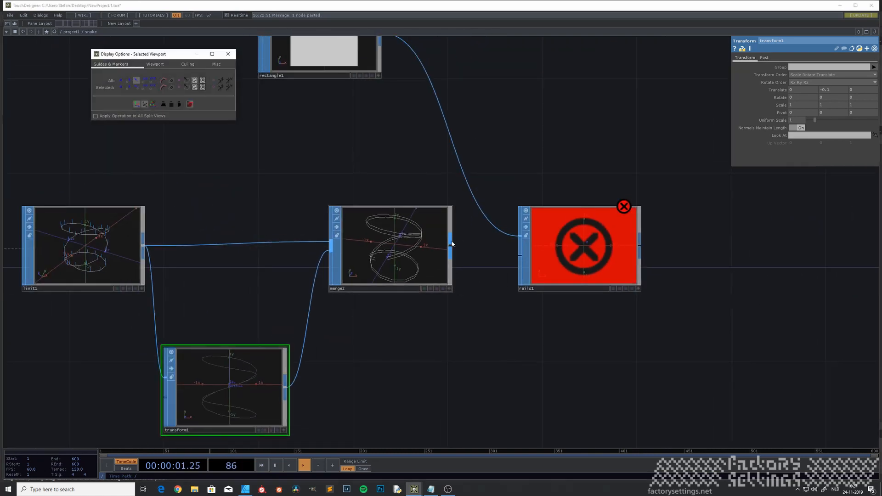
left_click_drag(451, 243, 520, 255)
left_click_drag(494, 306, 412, 317)
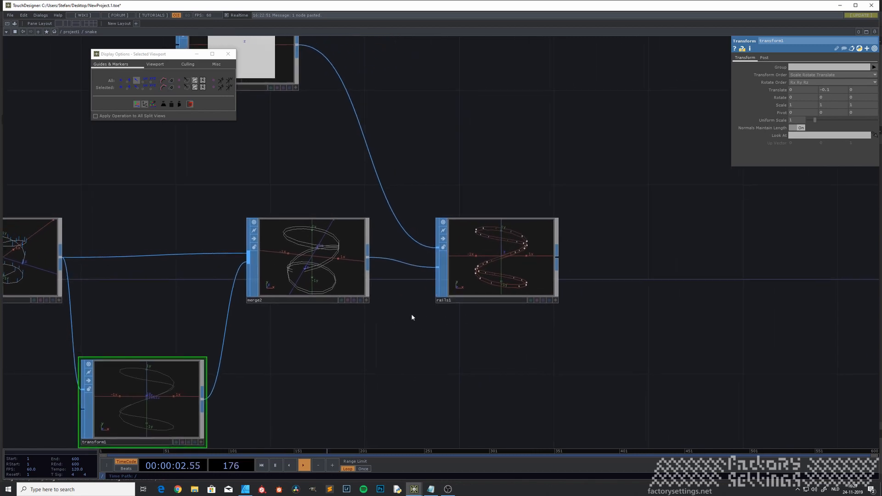
Close the viewport display options, examine the rectangles along the spiral in the Rails SOP's viewer, and select the Rails SOP.
left_click(227, 54)
scroll(518, 273, "up", 5)
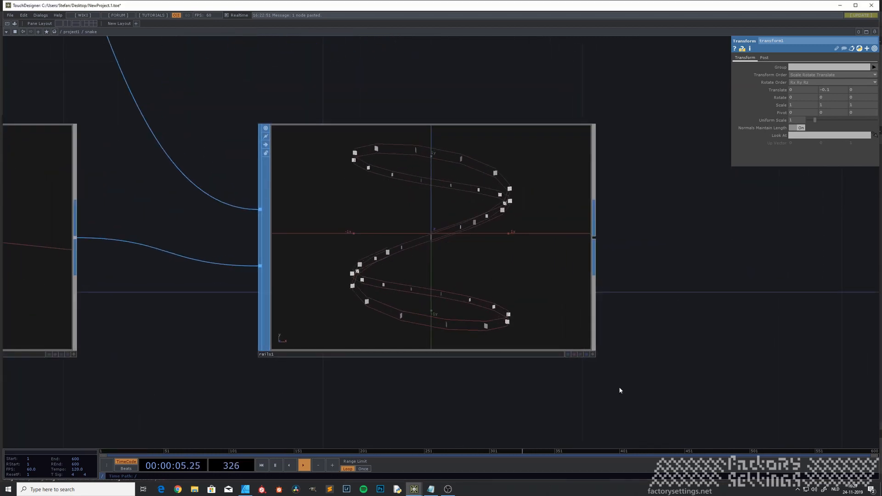
left_click(592, 355)
left_click_drag(455, 276, 466, 235)
scroll(466, 235, "down", 1)
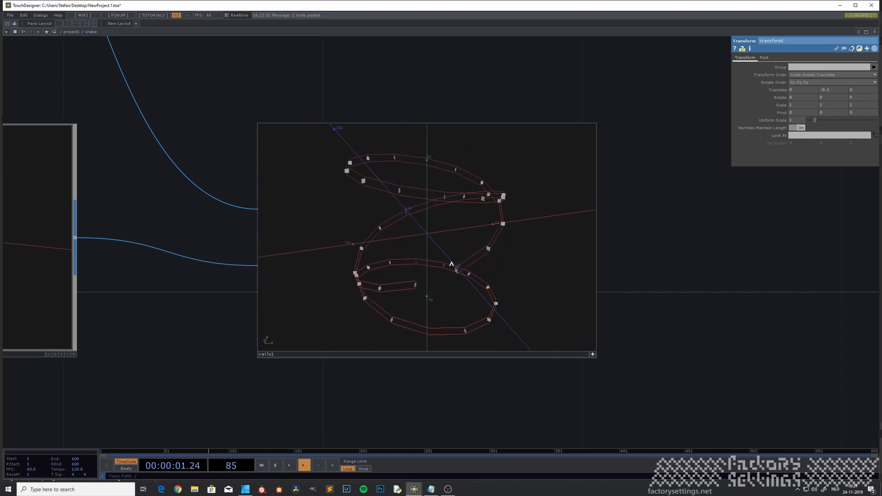
left_click(592, 355)
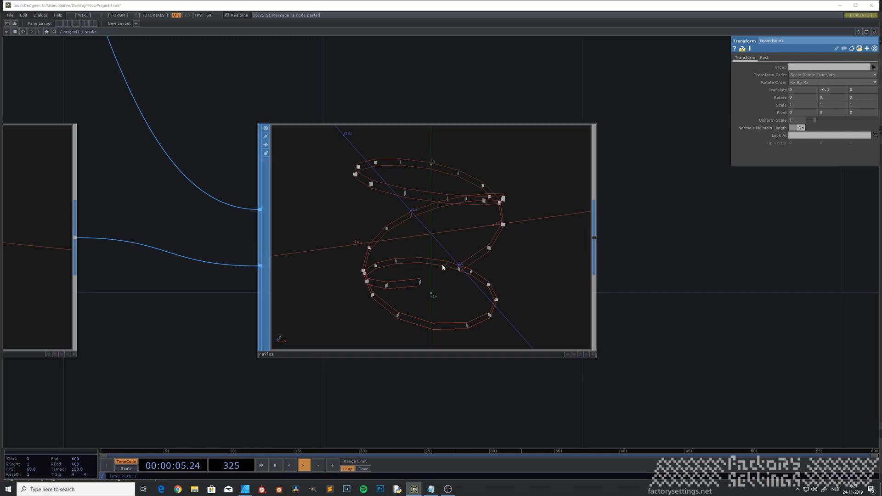
left_click(582, 260)
scroll(694, 244, "down", 5)
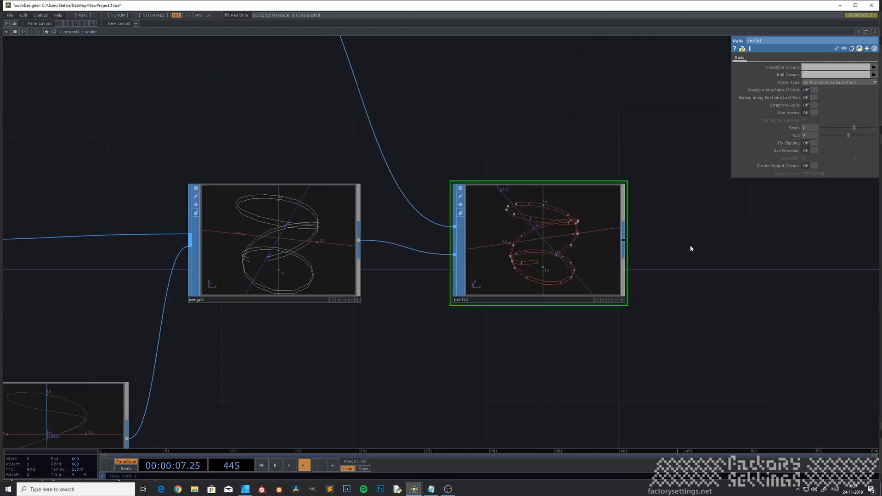
Turn on Sweep along Pairs of Rails and Use Vertex for the Rails SOP.
scroll(528, 283, "up", 3)
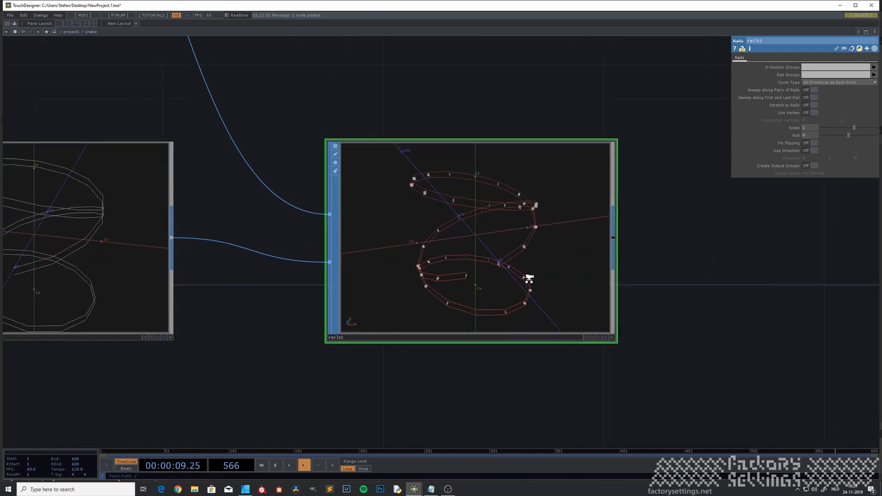
scroll(592, 275, "up", 2)
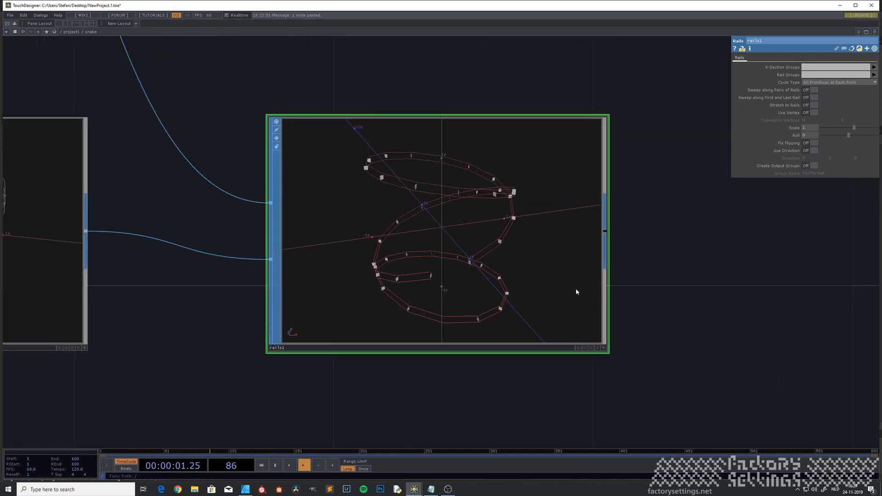
left_click(814, 90)
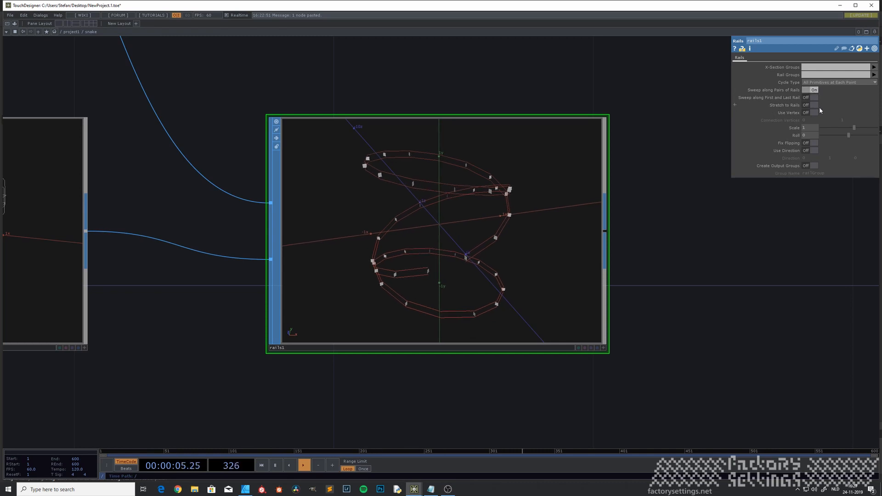
left_click(814, 112)
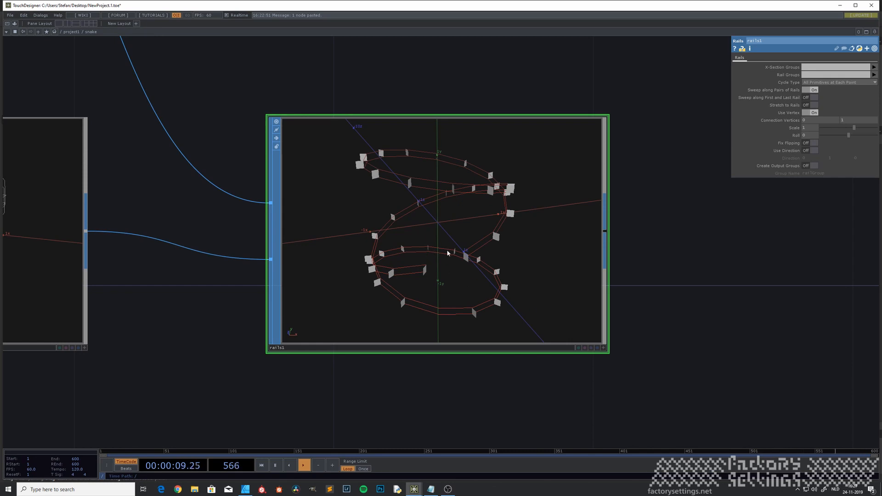
left_click_drag(498, 377, 492, 389)
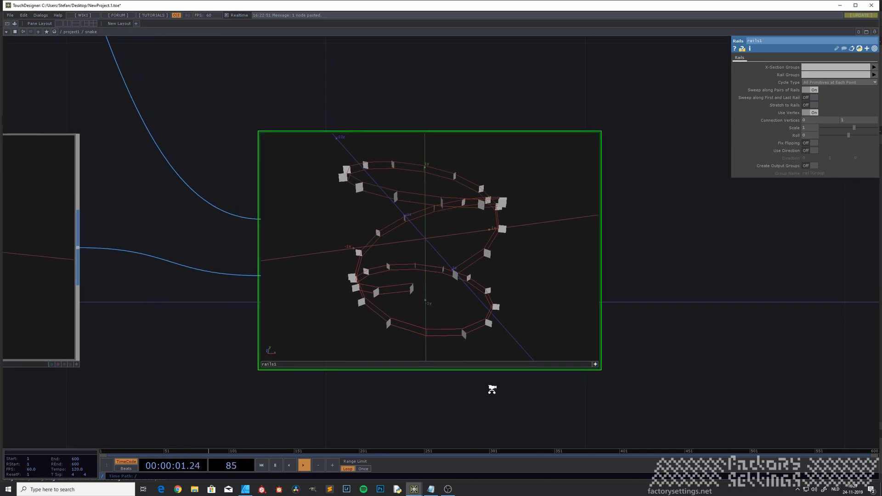
Open the Rails SOP's viewport display options, show the point normals, then replace them with primitive normals and inspect their directions.
scroll(492, 389, "down", 5)
right_click(482, 261)
left_click(492, 275)
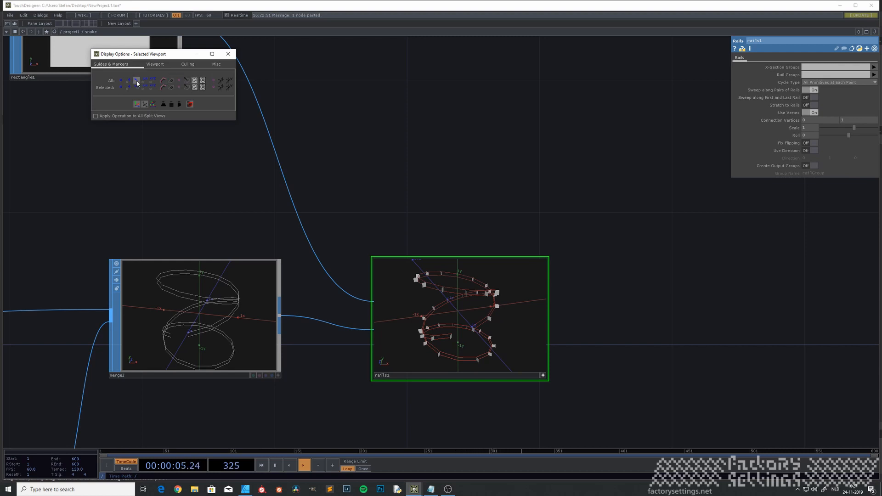
left_click(136, 81)
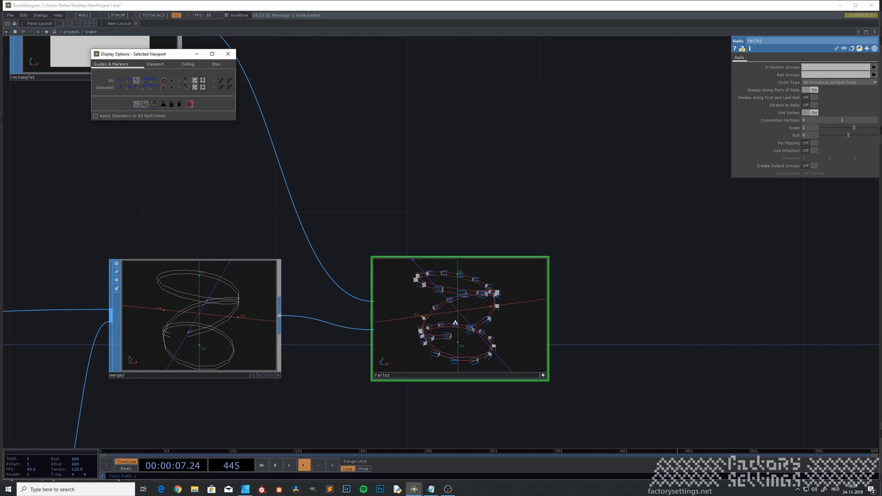
scroll(456, 323, "up", 5)
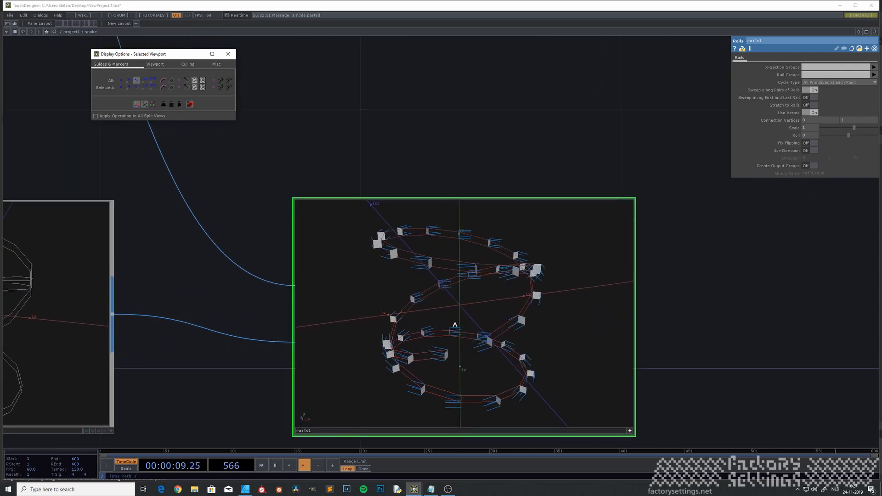
left_click_drag(455, 325, 449, 303)
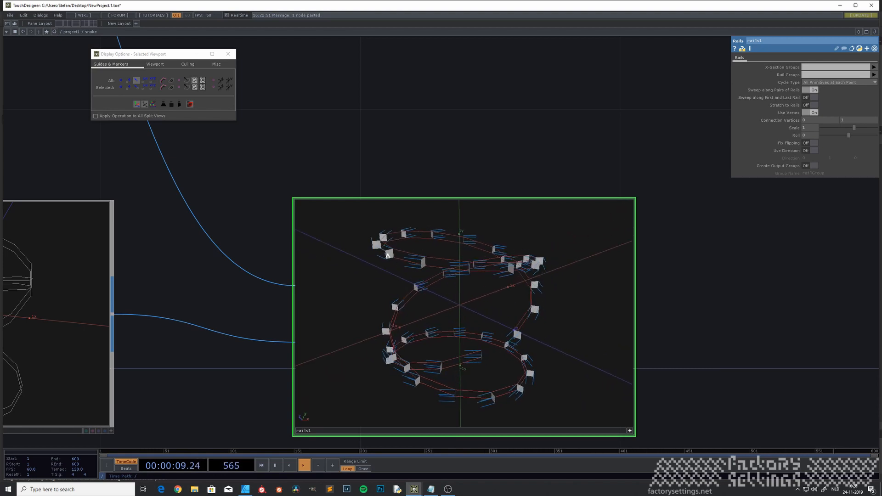
left_click(187, 80)
left_click_drag(429, 281, 461, 287)
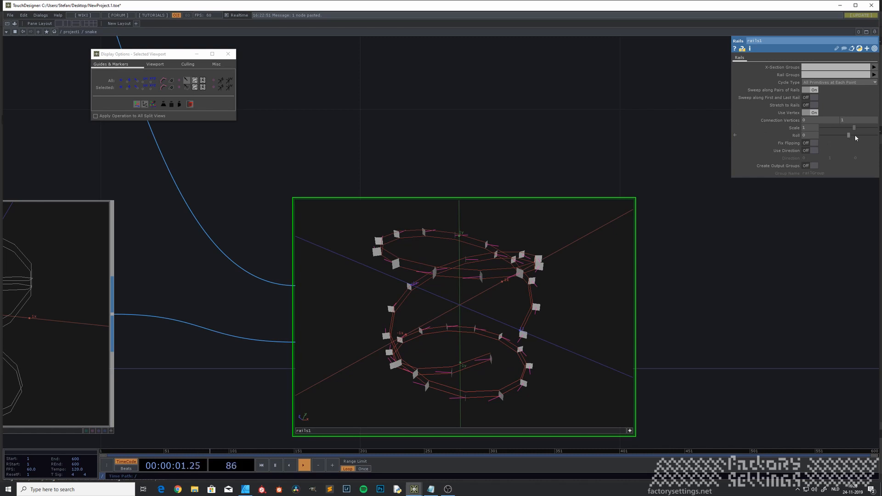
Set the Rails SOP's Roll to -90 and inspect the rectangles' normals along the spiral.
mouse_move(849, 135)
left_mouse_down()
mouse_move(837, 137)
mouse_move(866, 133)
mouse_move(837, 135)
left_mouse_up()
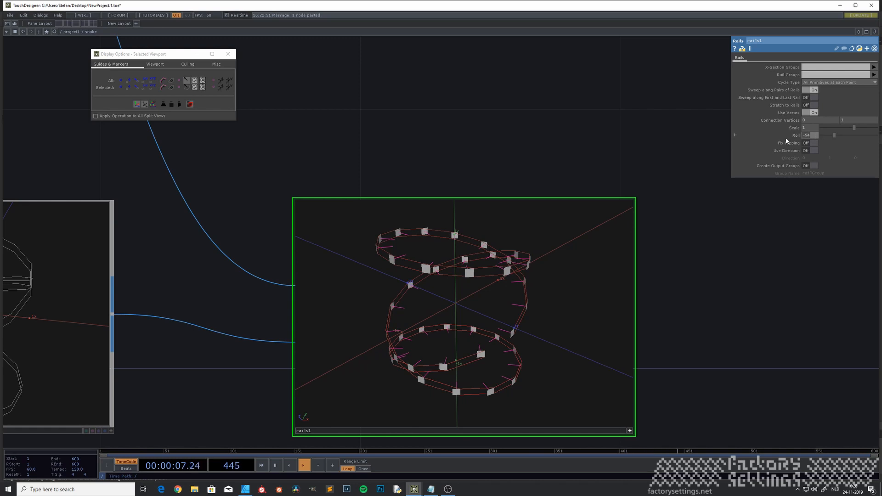
type("0")
mouse_move(457, 284)
left_mouse_down()
mouse_move(451, 311)
mouse_move(460, 325)
mouse_move(463, 274)
mouse_move(458, 311)
mouse_move(459, 295)
left_mouse_up()
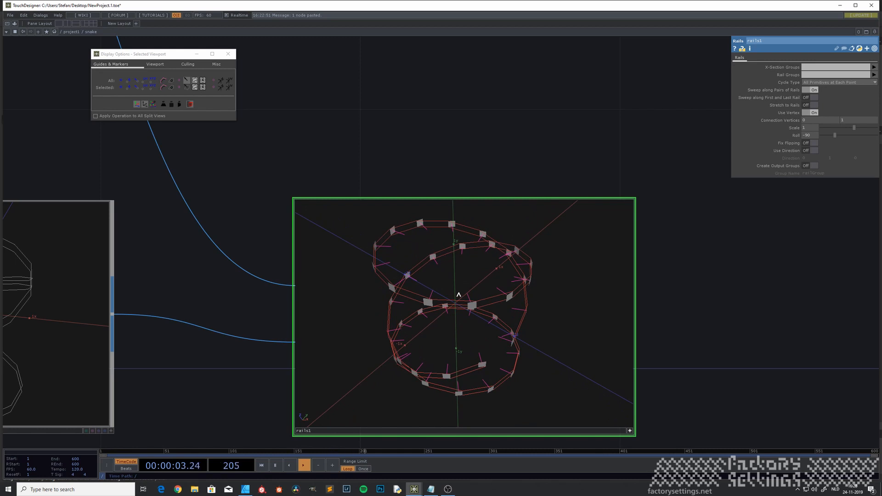
scroll(480, 307, "down", 3)
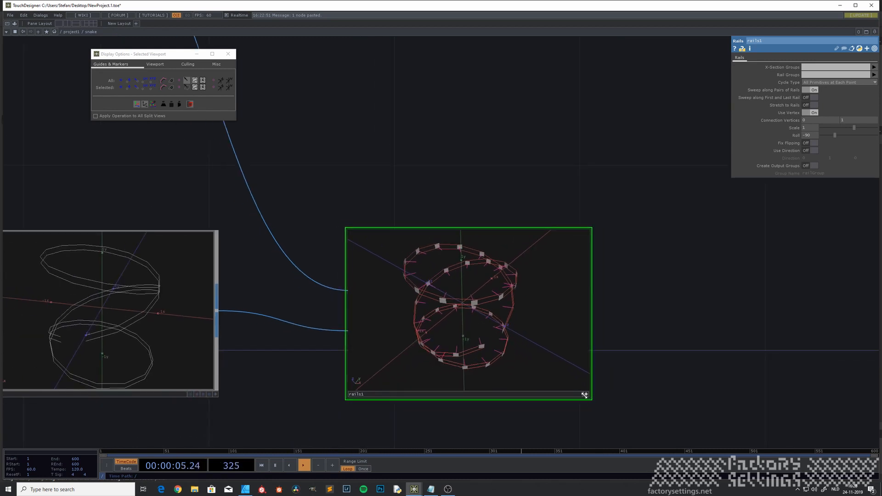
scroll(648, 362, "down", 3)
left_click_drag(647, 365, 516, 335)
left_click_drag(448, 319, 483, 314)
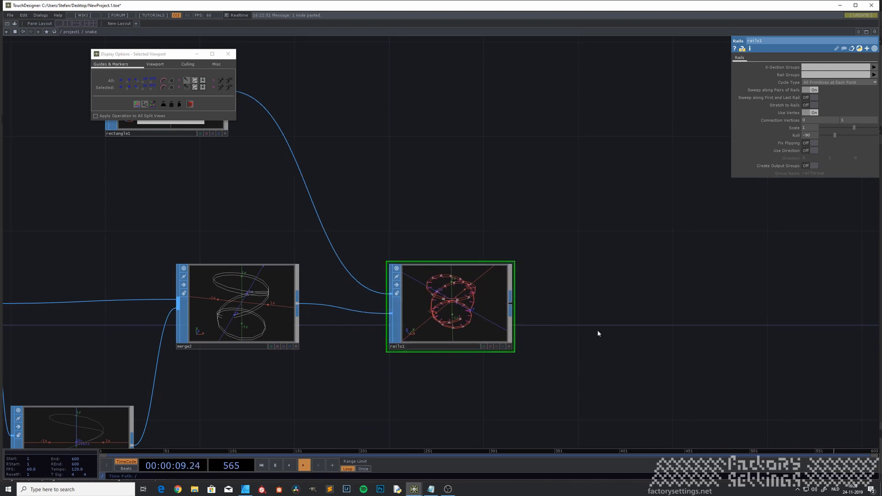
Add a Null SOP after the Rails SOP, fed from its output.
left_click_drag(598, 333, 466, 326)
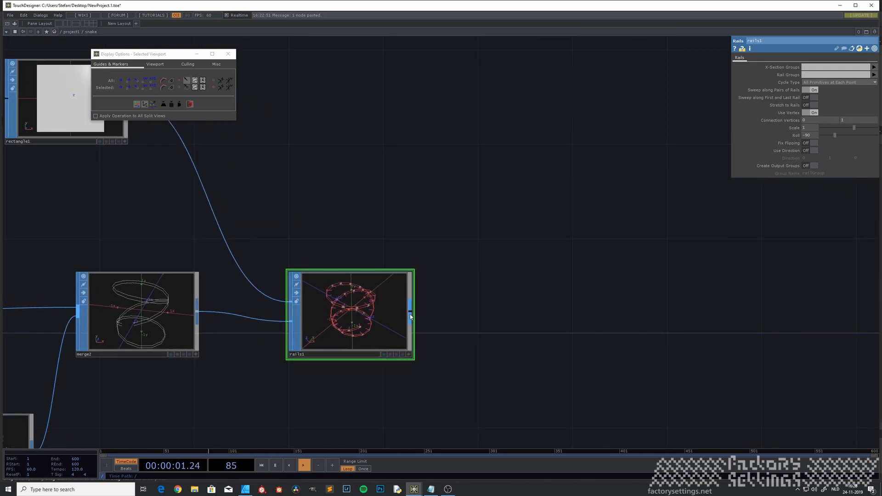
scroll(363, 329, "up", 4)
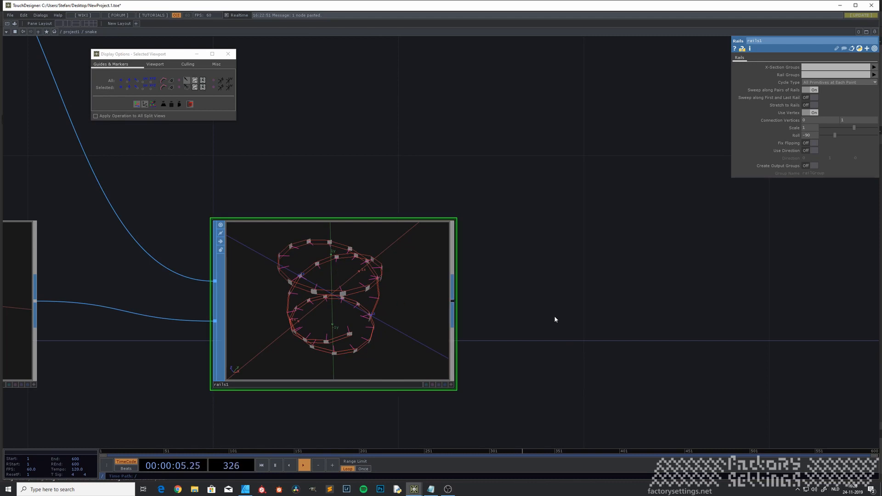
right_click(452, 305)
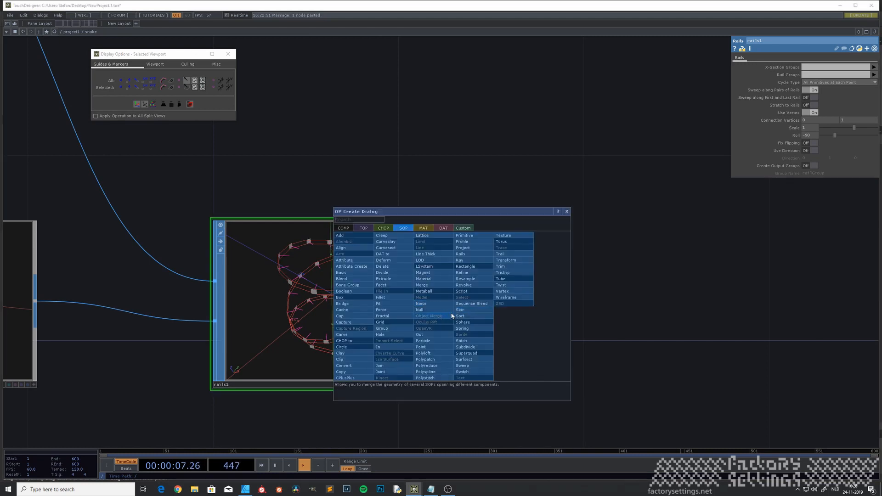
left_click(426, 310)
left_click(698, 299)
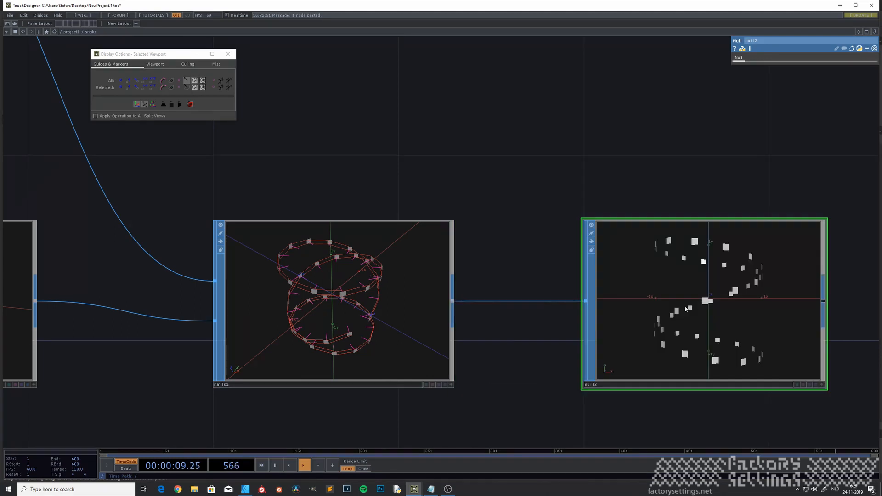
Add an Out SOP after the new Null SOP, fed from its output.
left_click_drag(547, 390, 325, 359)
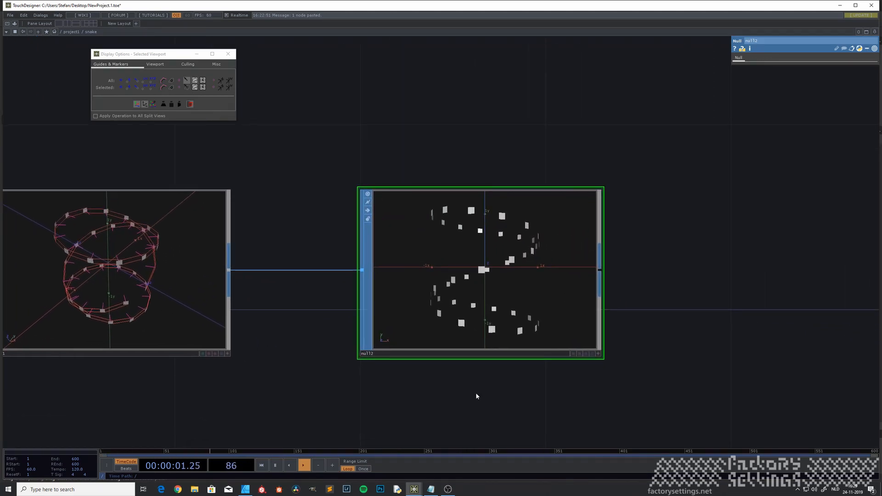
left_click_drag(483, 382, 325, 351)
scroll(327, 350, "down", 3)
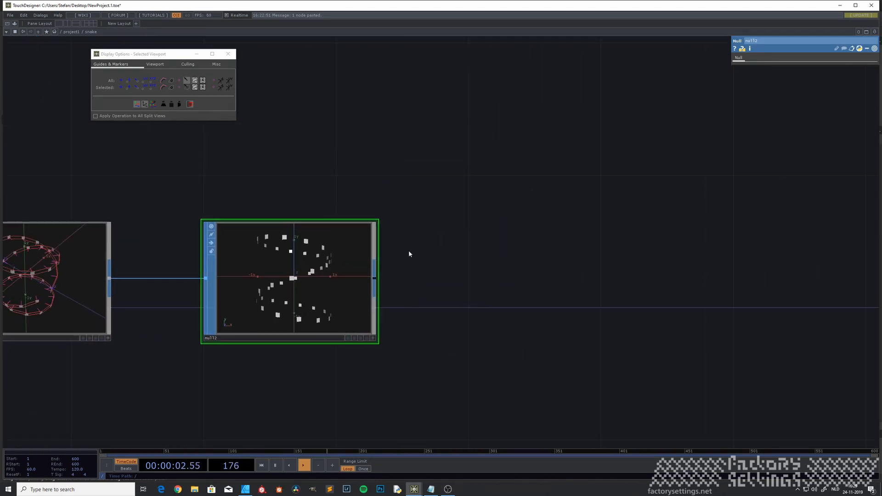
right_click(375, 277)
left_click(359, 307)
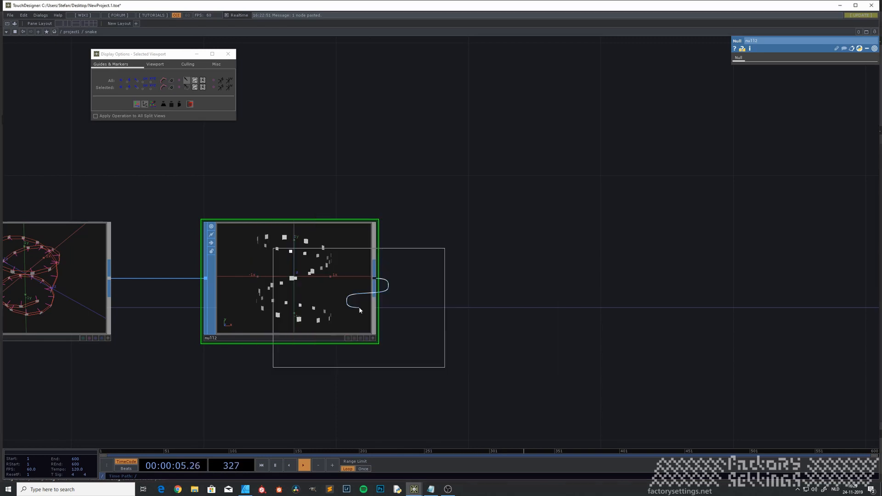
left_click(551, 277)
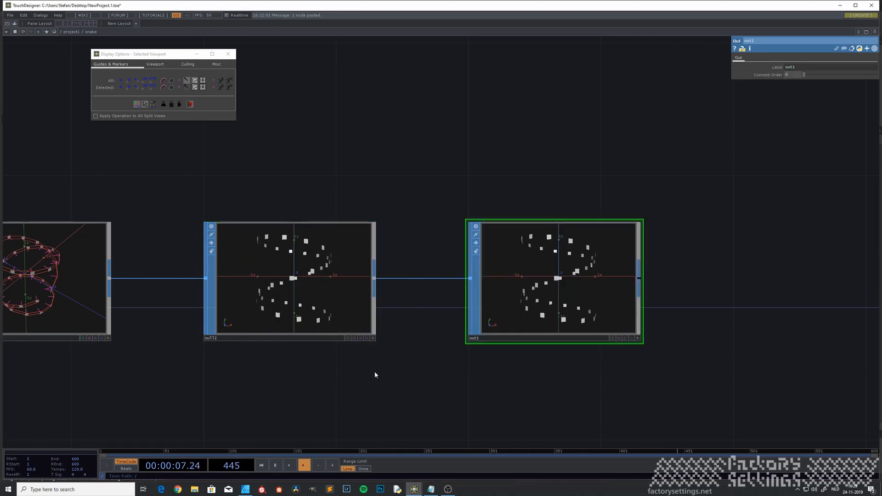
Go up to the project1 network and add a Null SOP fed from the snake component's output.
scroll(374, 371, "down", 2)
key("u")
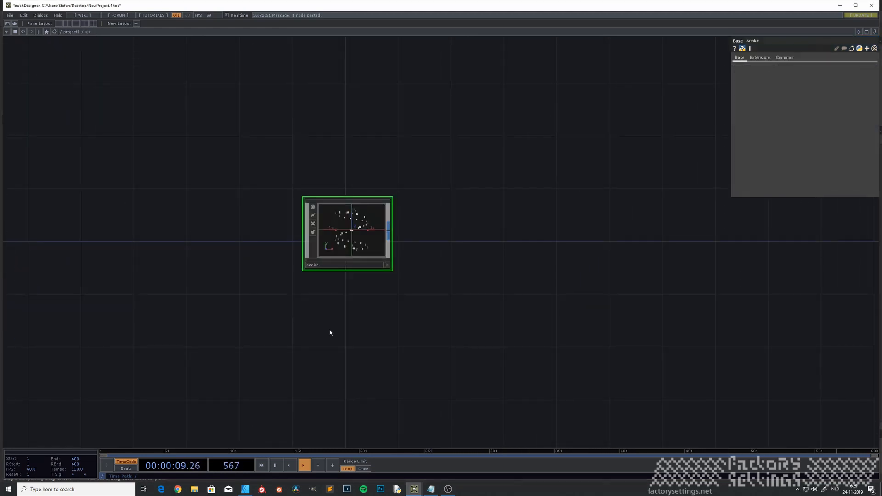
left_click_drag(331, 318, 226, 344)
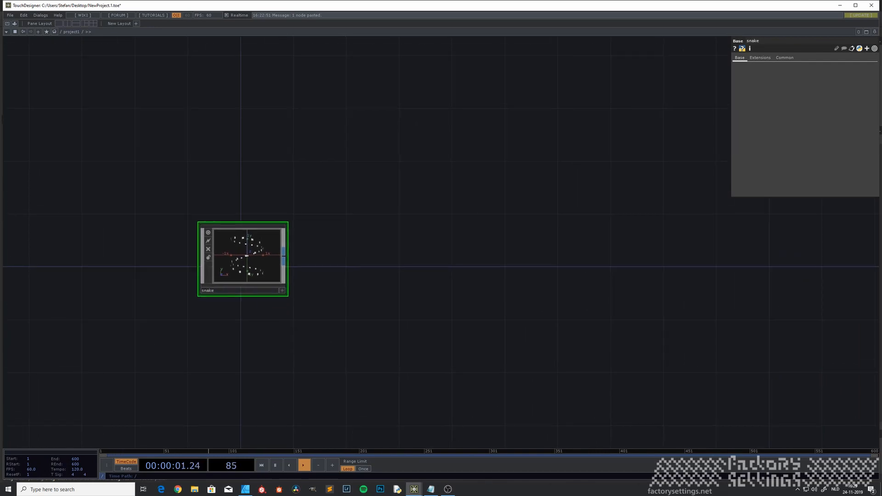
key("Tab")
left_click(273, 262)
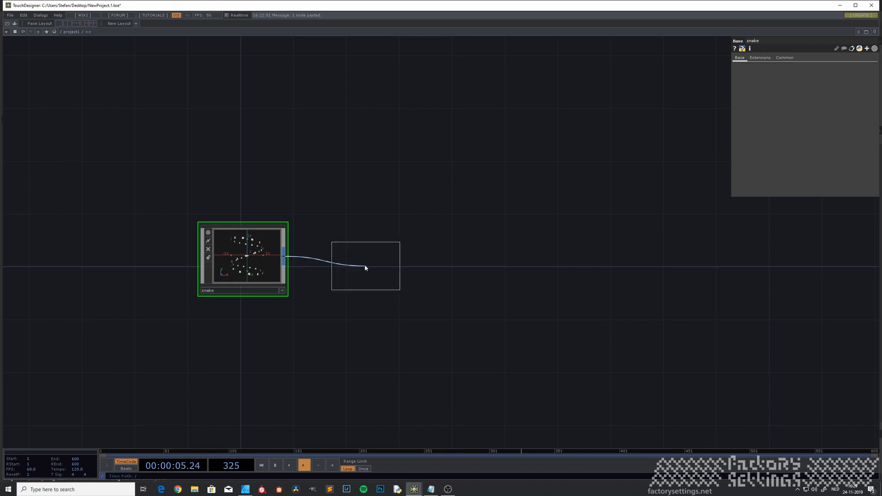
left_click(363, 261)
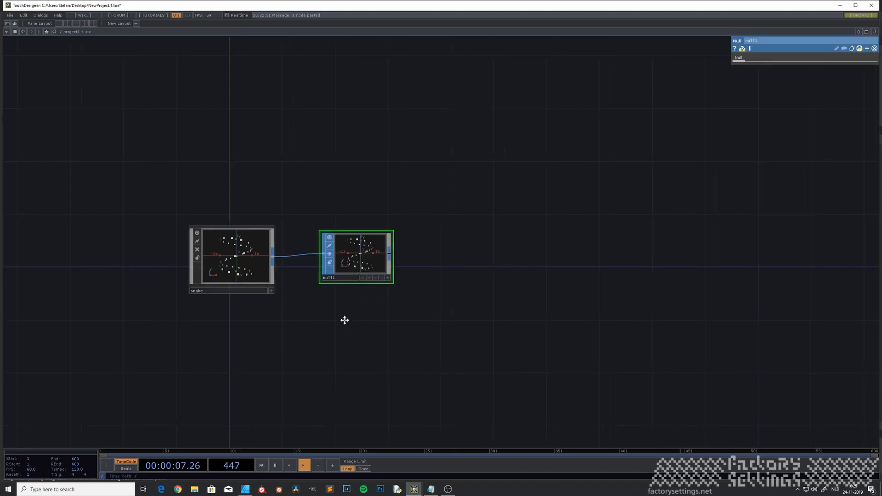
Add a Base COMP beside the Null SOP and name it getPrimData.
key("Tab")
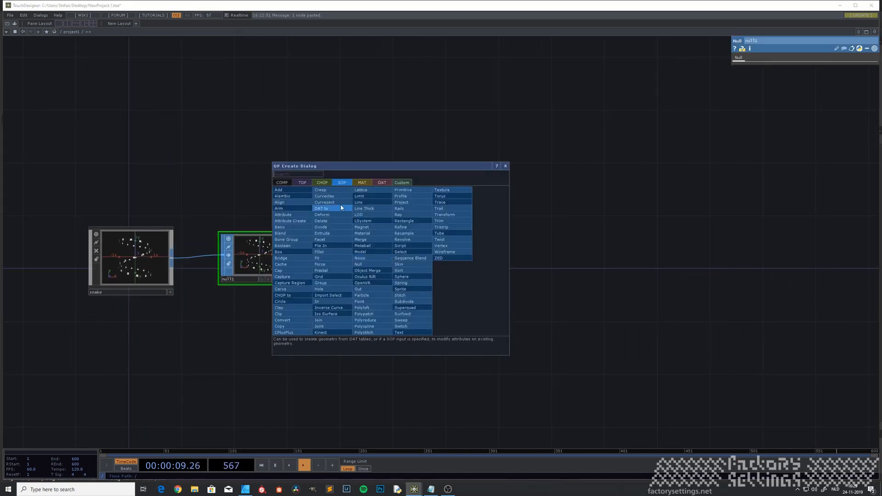
left_click(286, 184)
left_click(376, 196)
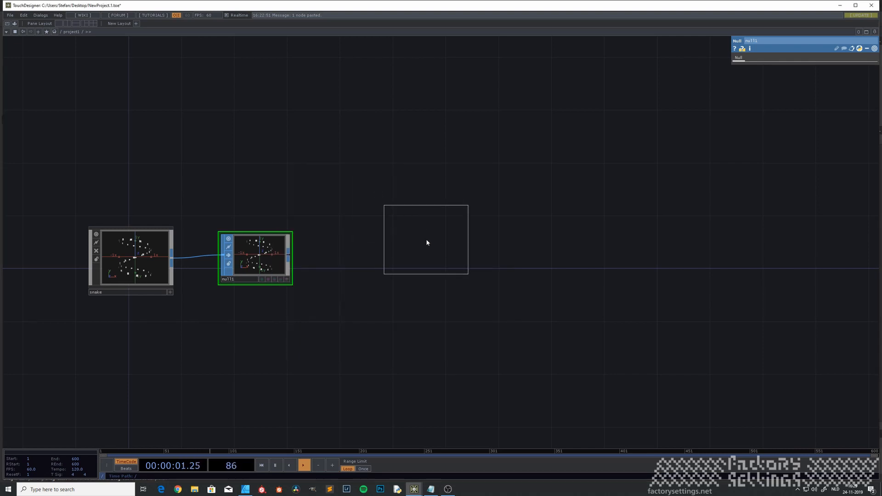
left_click(392, 261)
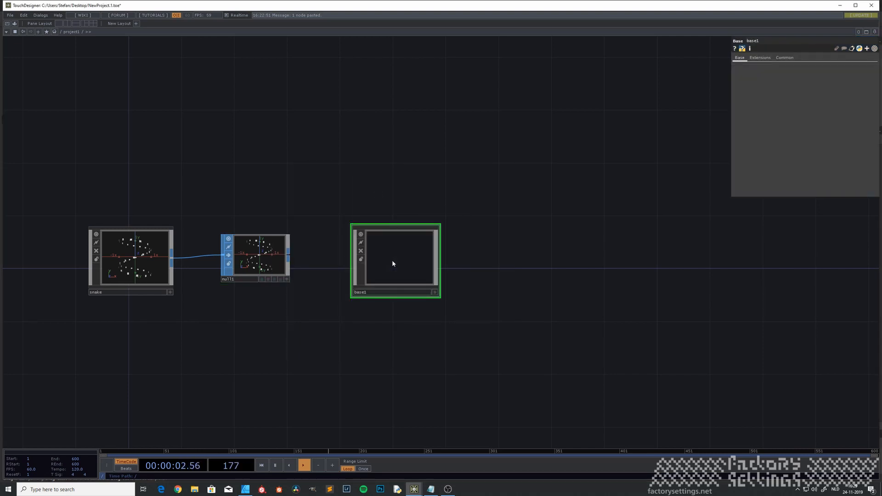
left_click(371, 294)
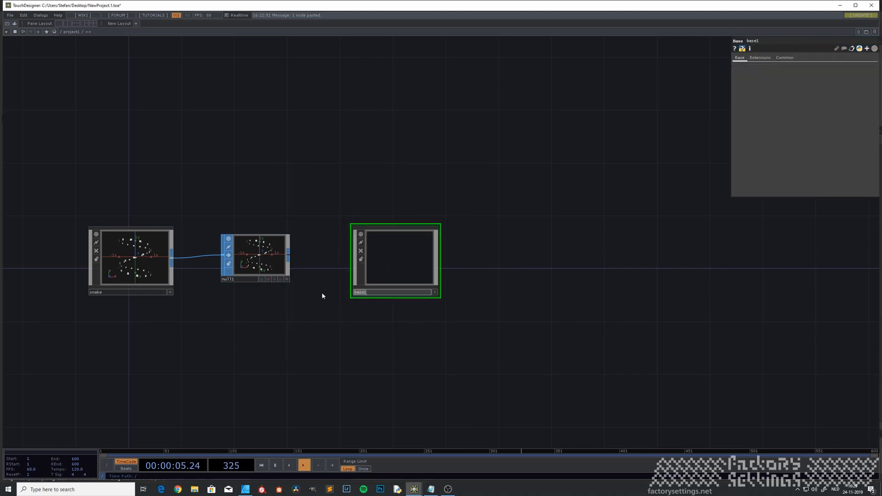
type("getPrimData")
Enter the getPrimData component and add an In SOP to its empty network.
left_click(400, 262)
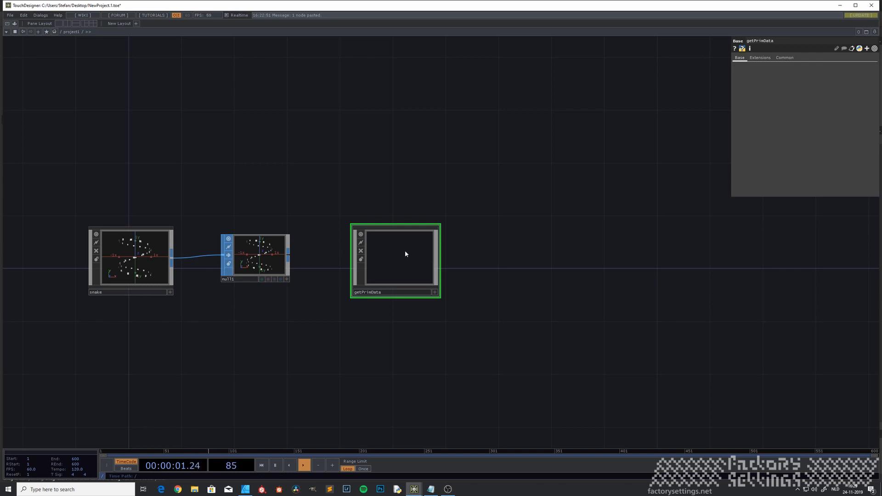
key("i")
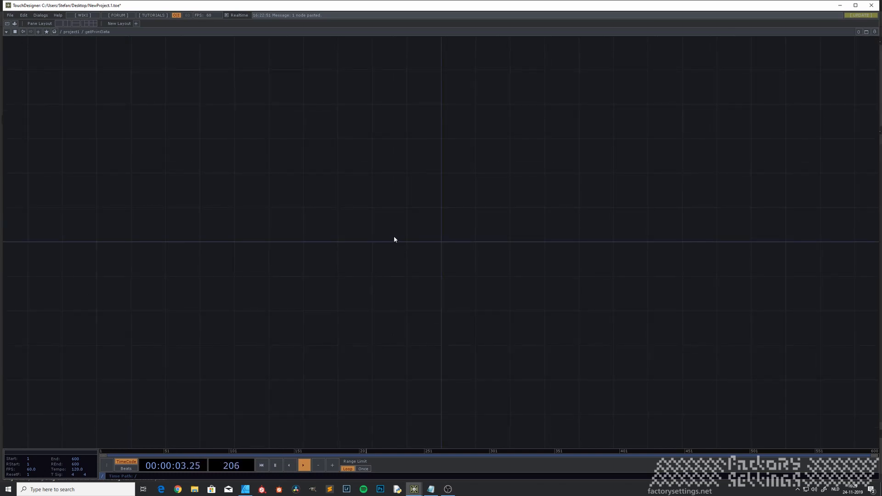
key("Tab")
left_click(345, 160)
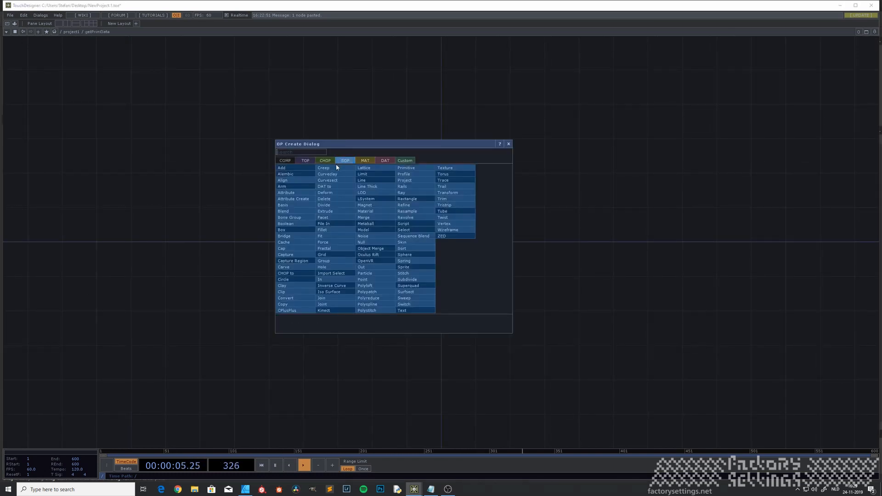
left_click(352, 279)
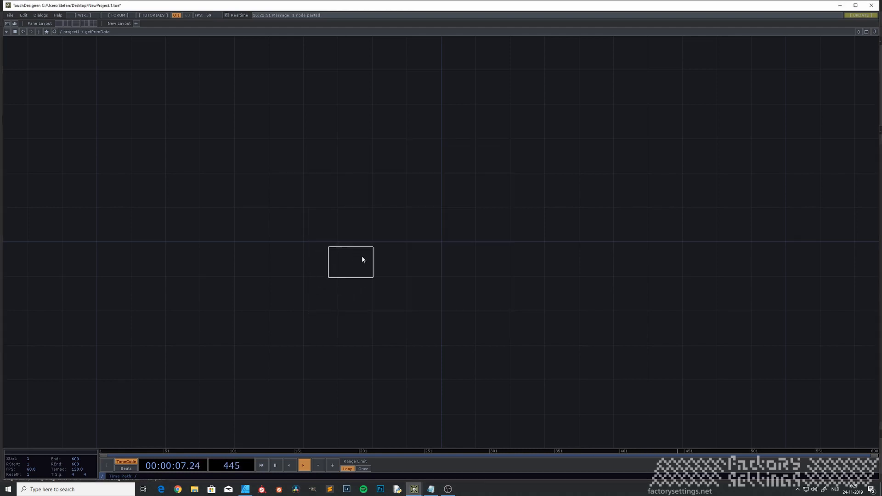
left_click(398, 243)
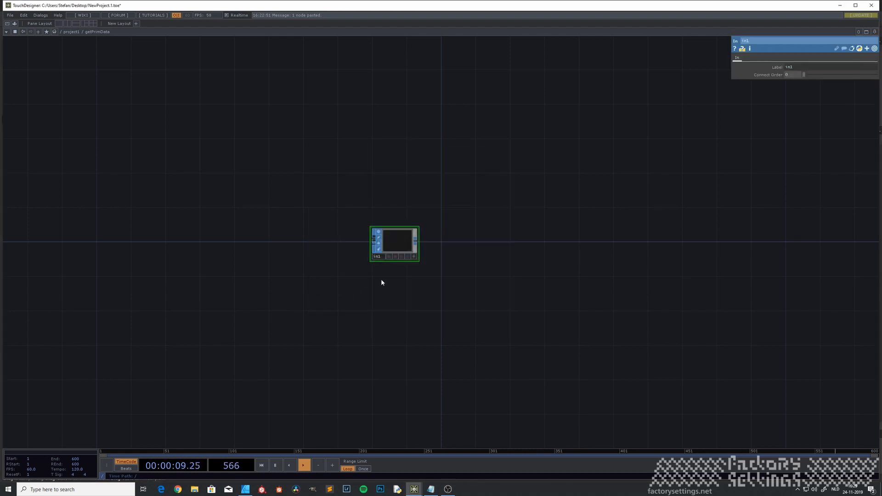
Connect the project-level Null SOP's output to the getPrimData component's input and go back inside that component.
key("u")
left_click(288, 255)
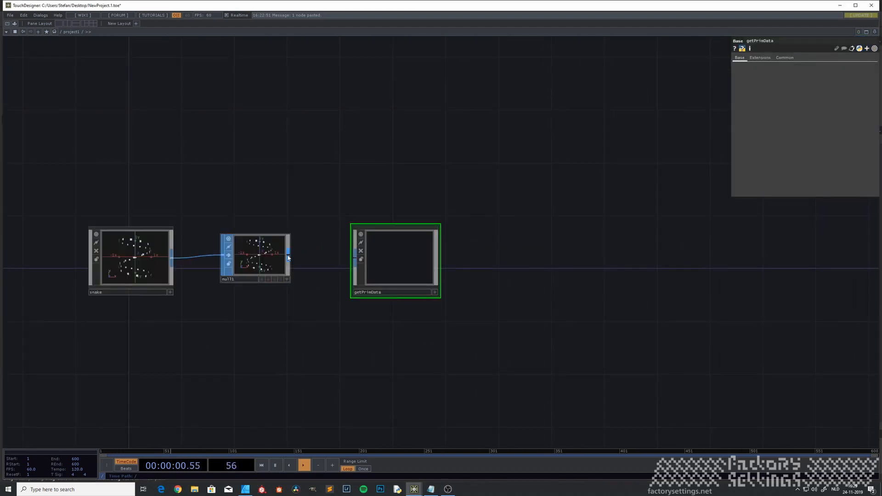
left_click(356, 261)
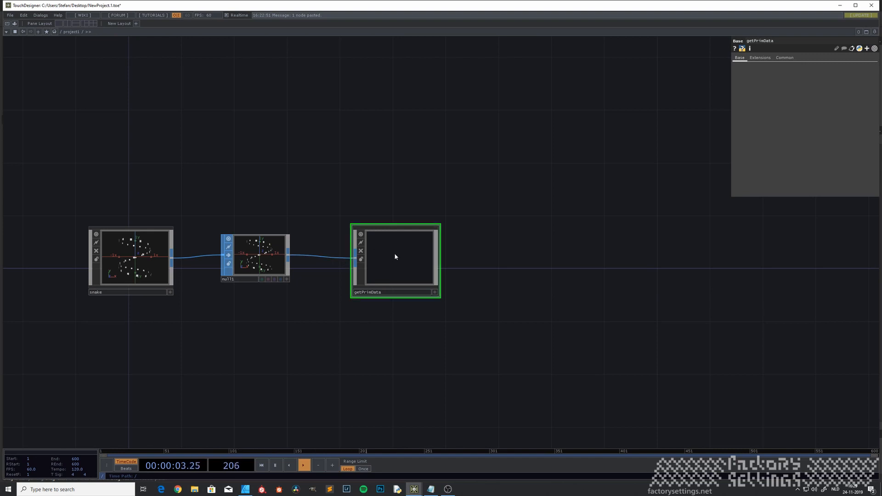
key("i")
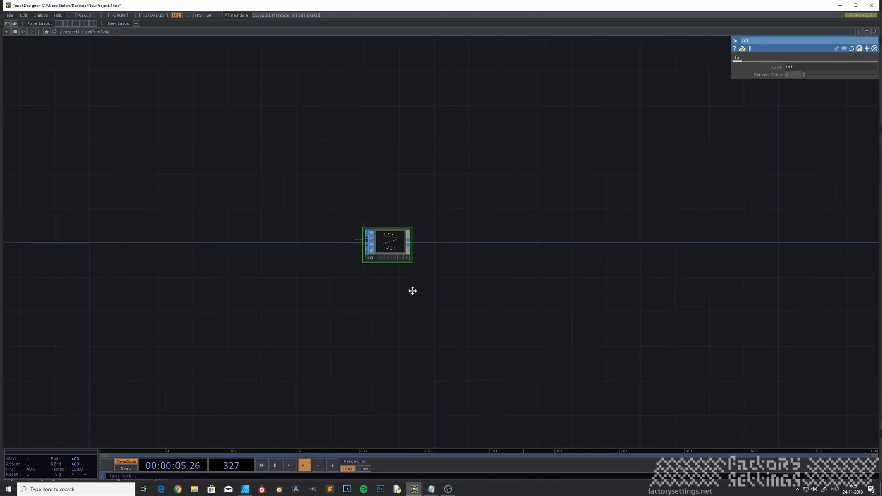
Add a Null SOP fed from the In SOP inside getPrimData.
scroll(330, 267, "up", 2)
key("Tab")
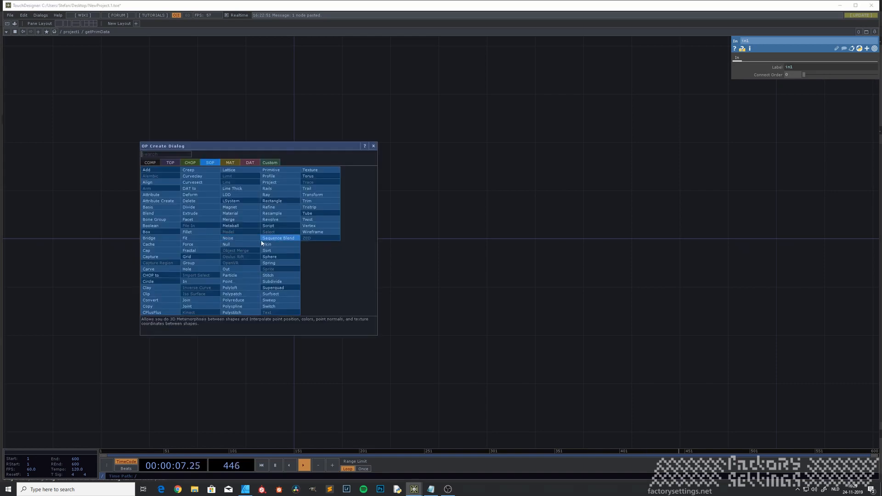
left_click(244, 244)
left_click(326, 240)
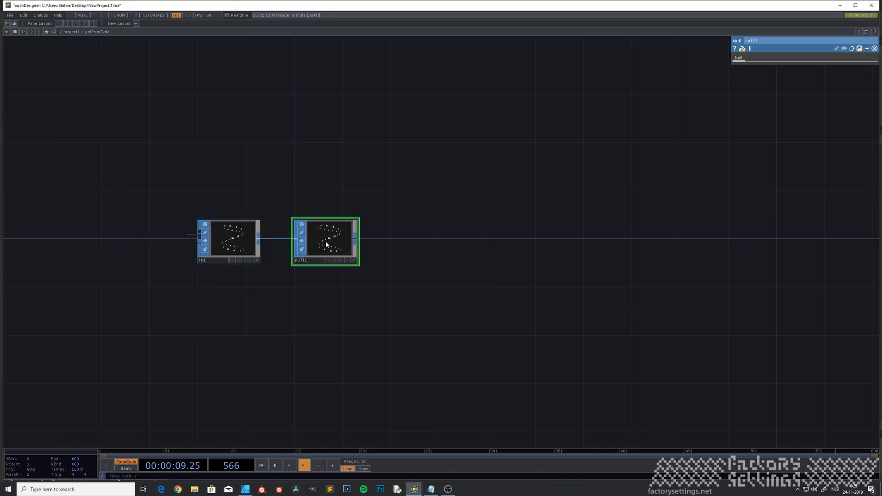
Add an unconnected Table DAT beyond the Null SOP, leaving a gap between the two.
scroll(342, 244, "up", 2)
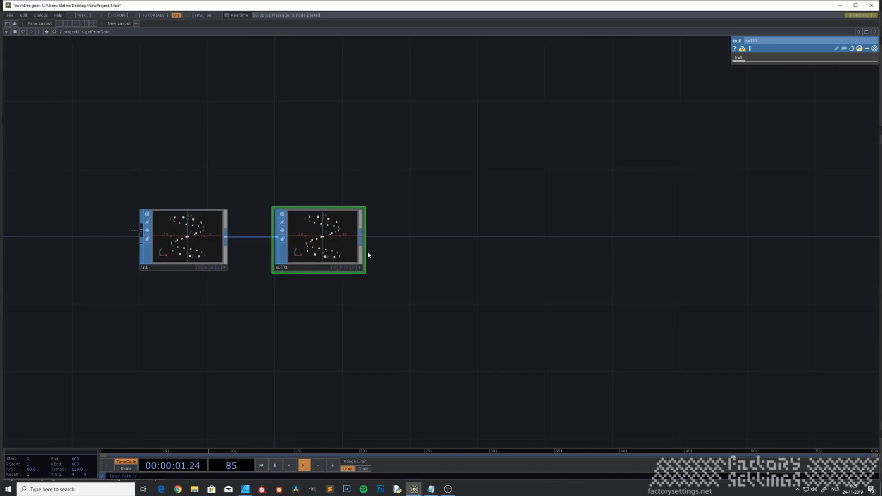
scroll(359, 330, "down", 2)
left_click_drag(366, 335, 257, 300)
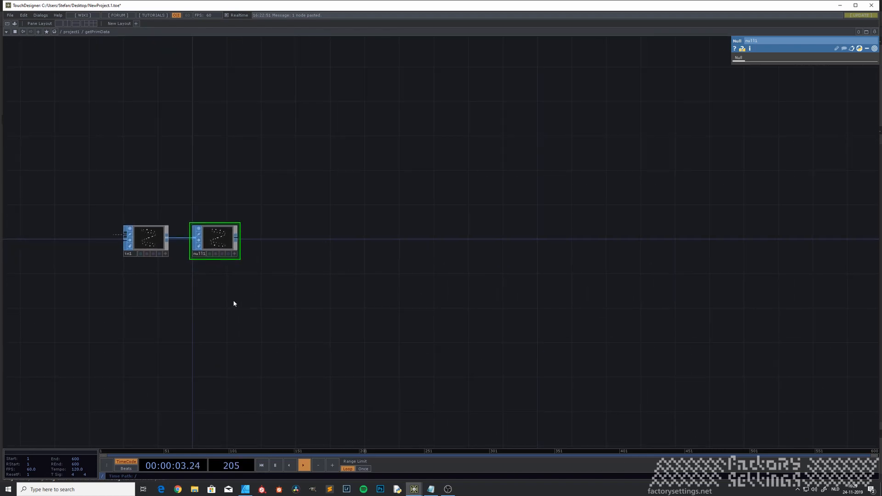
scroll(233, 302, "up", 2)
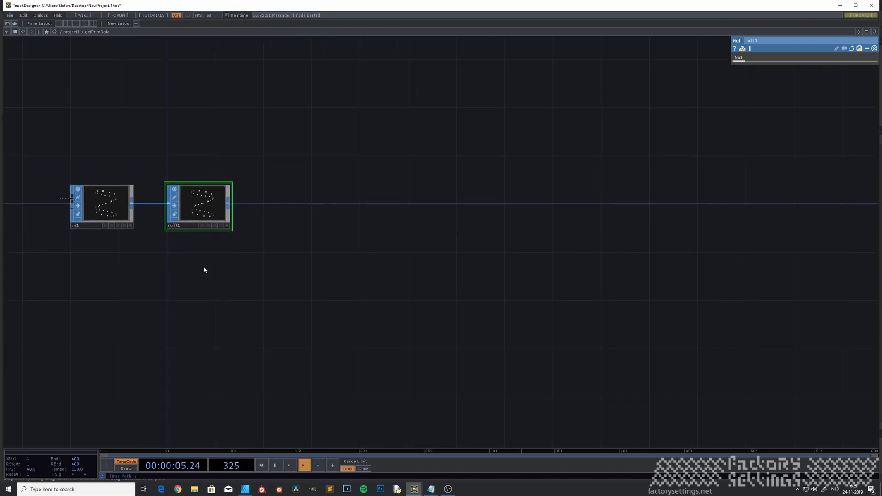
key("Tab")
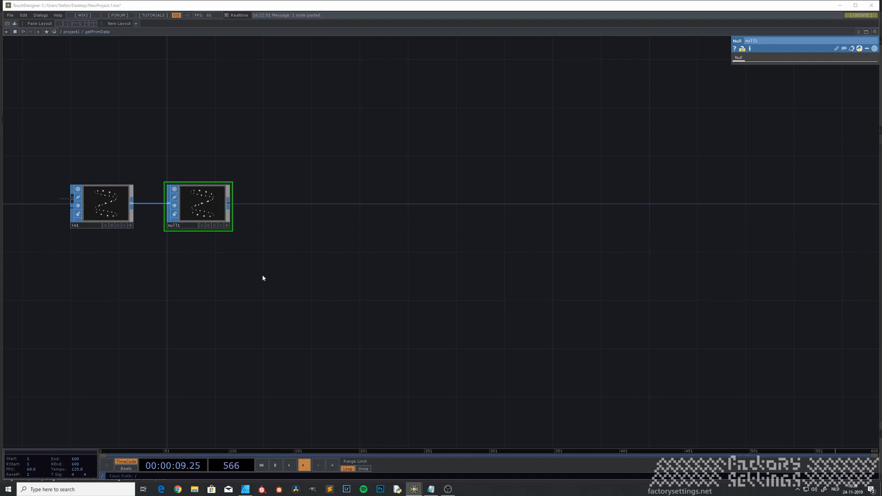
left_click_drag(262, 275, 201, 279)
scroll(207, 275, "down", 2)
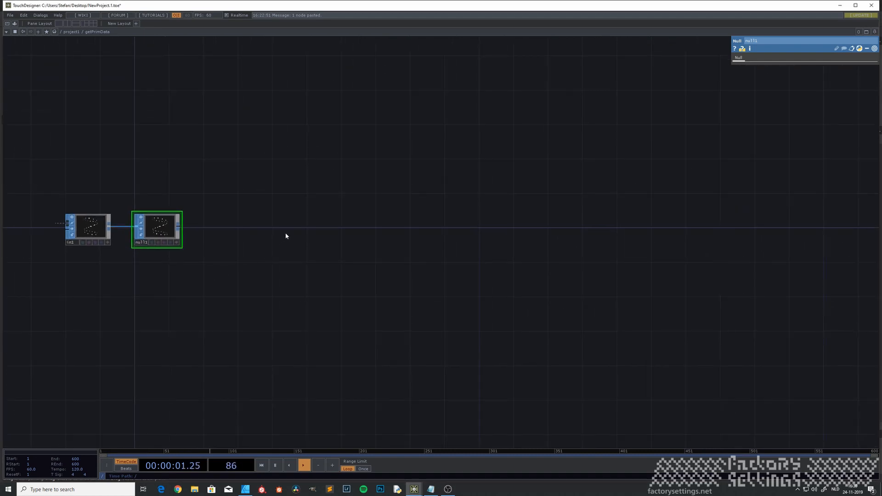
key("Tab")
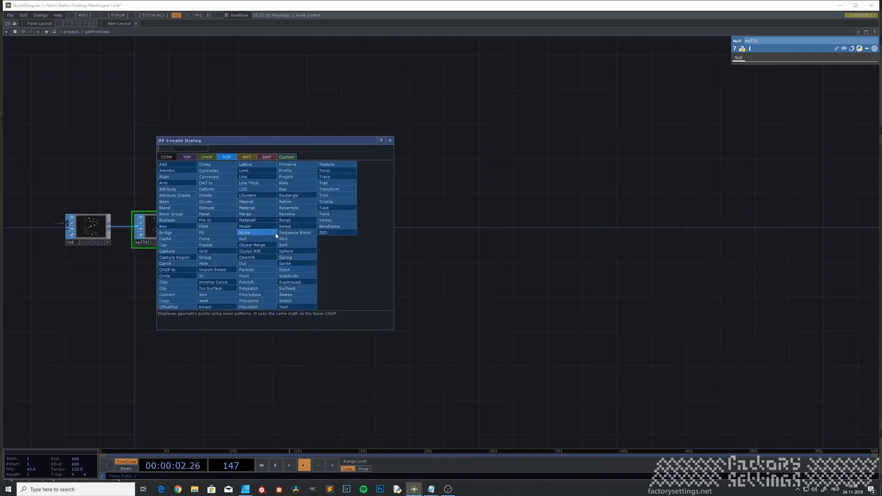
left_click(264, 158)
left_click(251, 164)
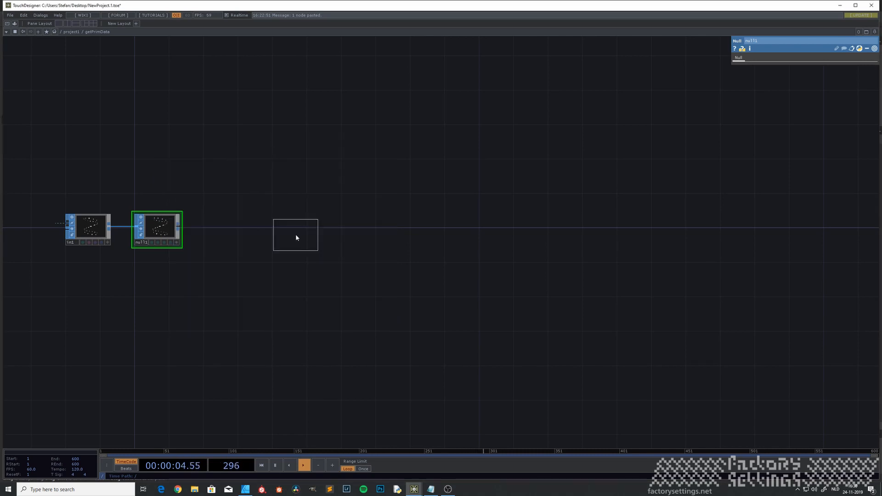
left_click(262, 231)
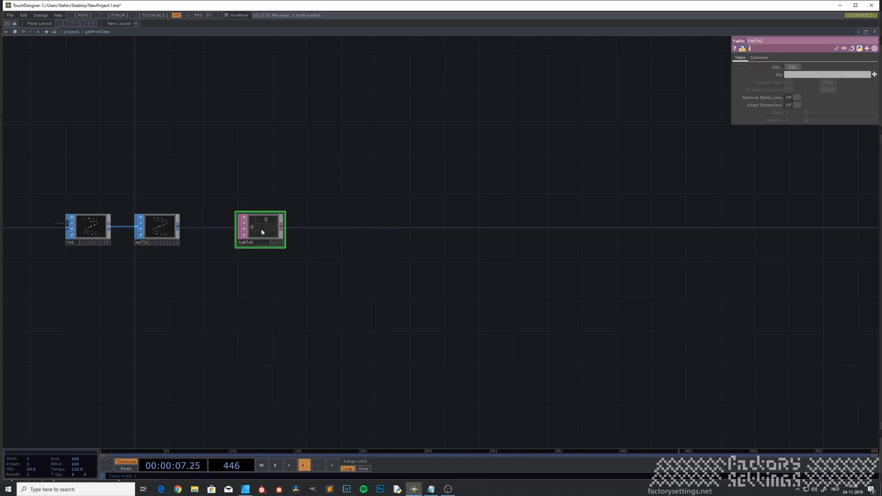
Turn on Exact Dimensions for the Table DAT and set its Rows to the expression op('null1').numPrims.
left_click(798, 105)
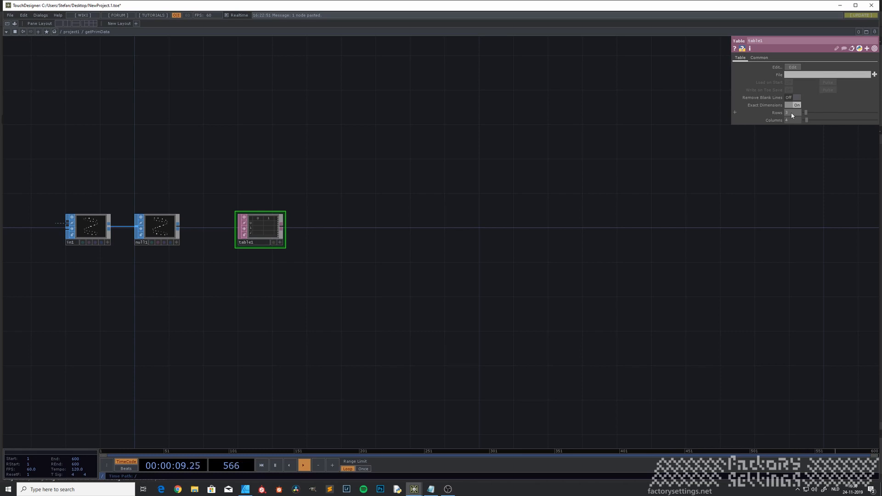
scroll(51, 231, "up", 5)
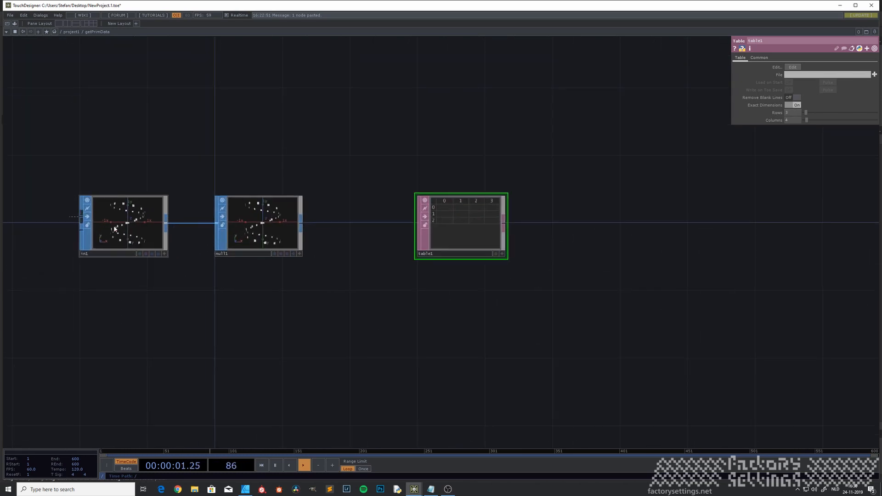
scroll(145, 230, "up", 3)
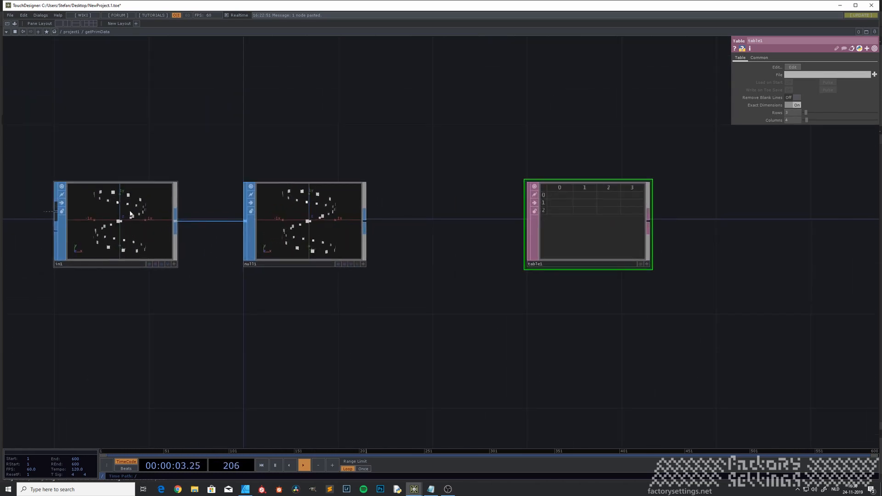
scroll(232, 242, "down", 5)
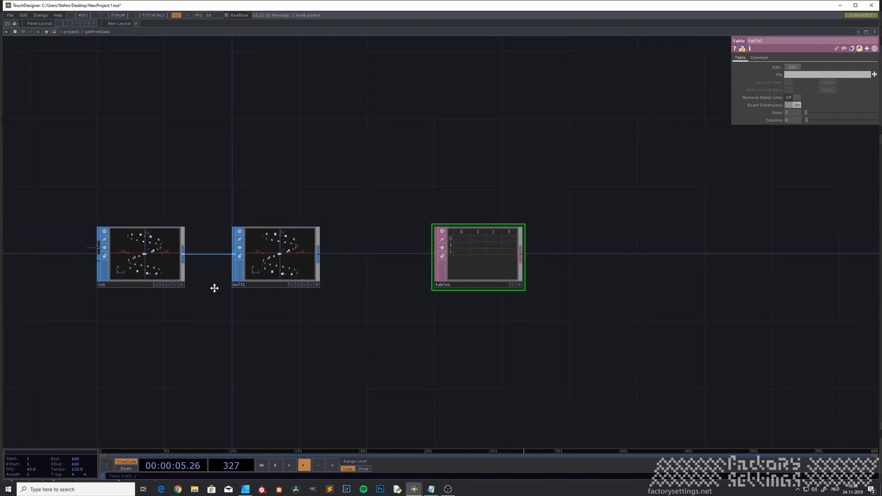
left_click_drag(300, 318, 171, 345)
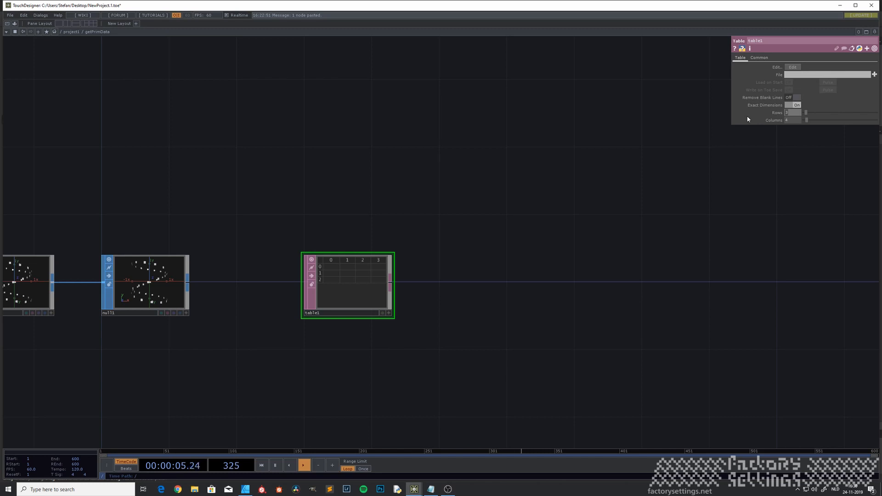
type("0")
type("ll1').numPr")
type("ims")
key("Return")
left_click(735, 111)
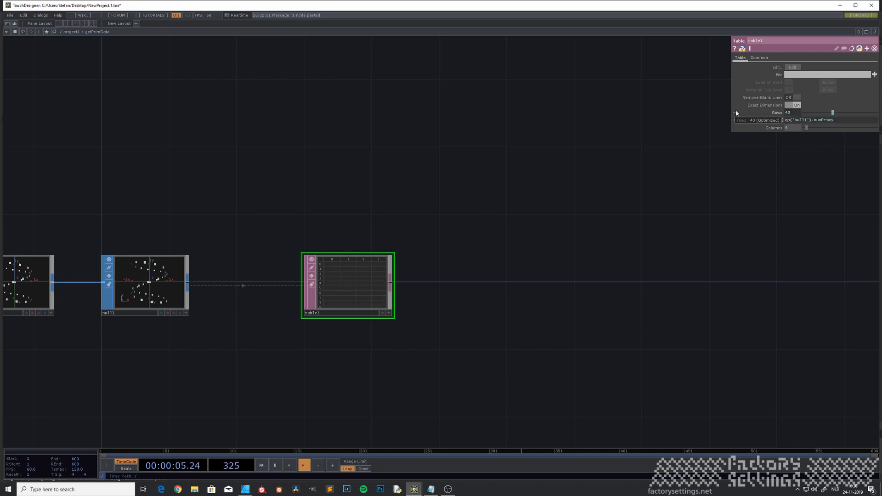
left_click(735, 113)
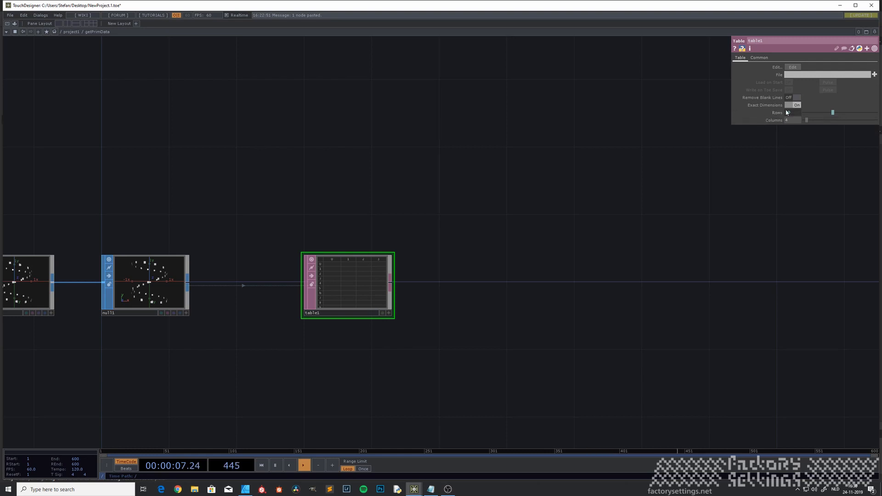
Set the number of columns of the Table DAT to 6.
scroll(363, 298, "up", 4)
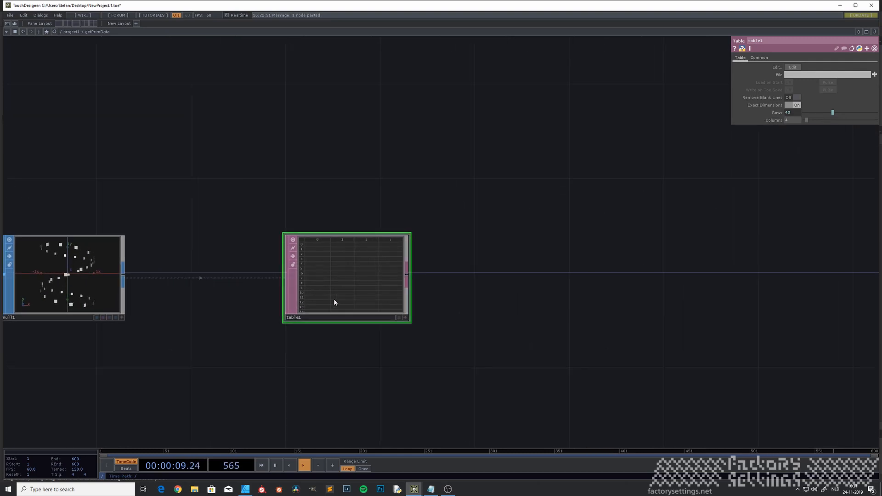
scroll(334, 301, "down", 2)
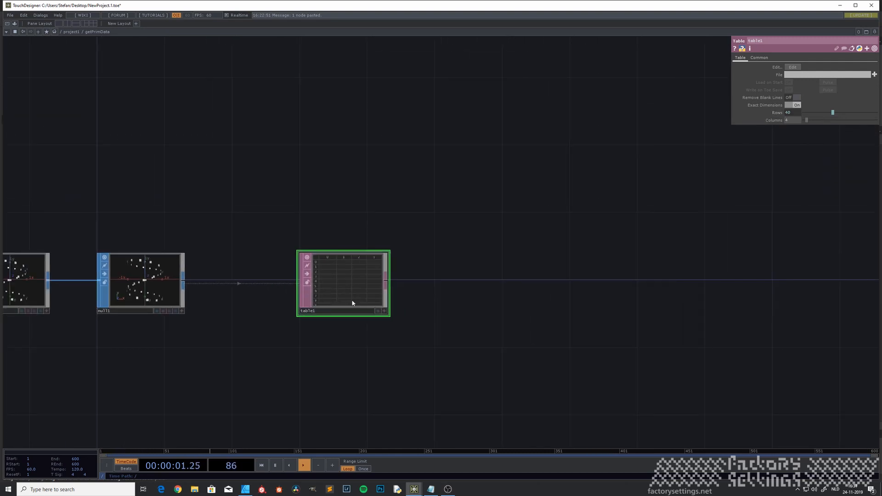
left_click_drag(354, 350, 293, 351)
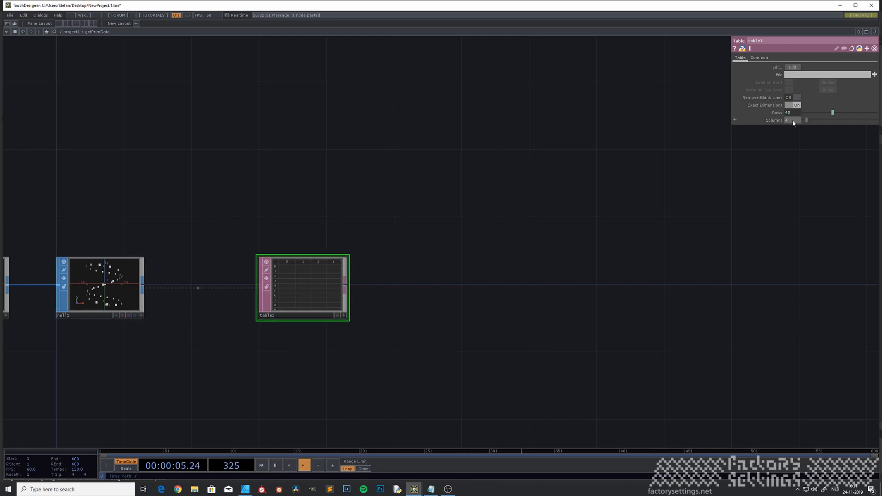
type("6")
key("Return")
Add an Evaluate DAT fed from the Table DAT and line it up beside that table.
left_click_drag(301, 363, 274, 310)
left_click_drag(396, 266, 330, 281)
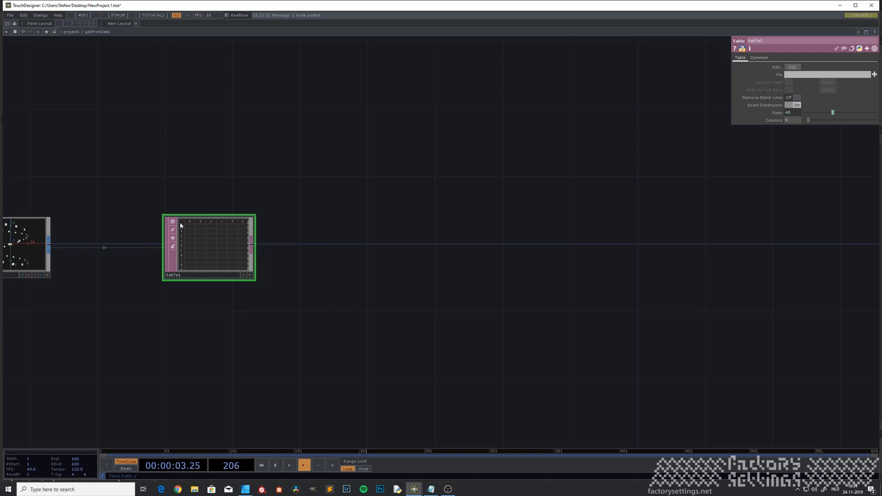
key("Tab")
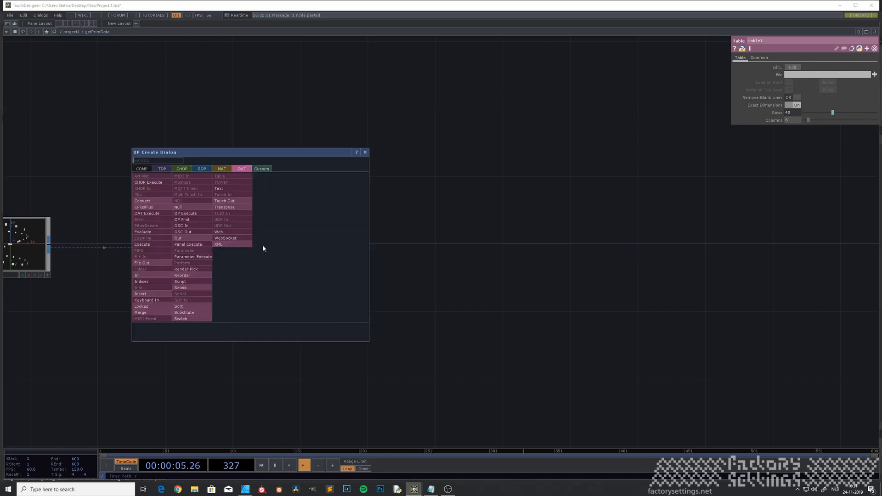
type("ev")
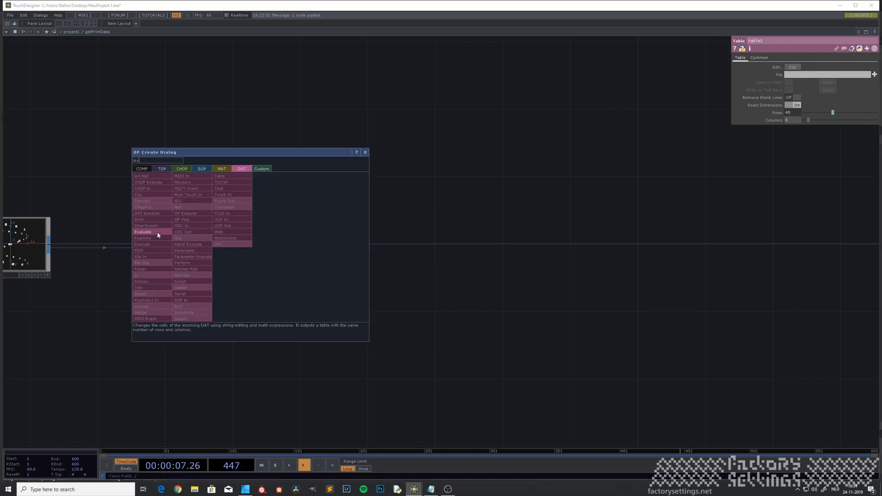
left_click(157, 233)
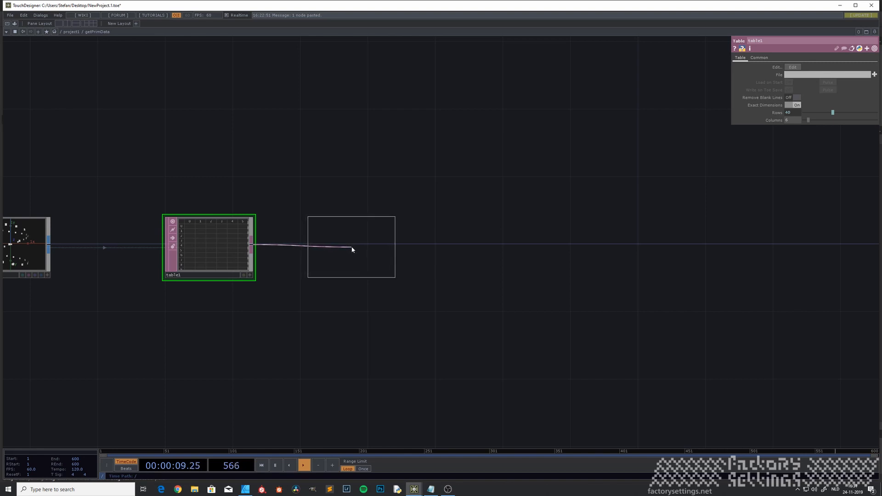
left_click(352, 248)
left_click_drag(347, 255, 365, 253)
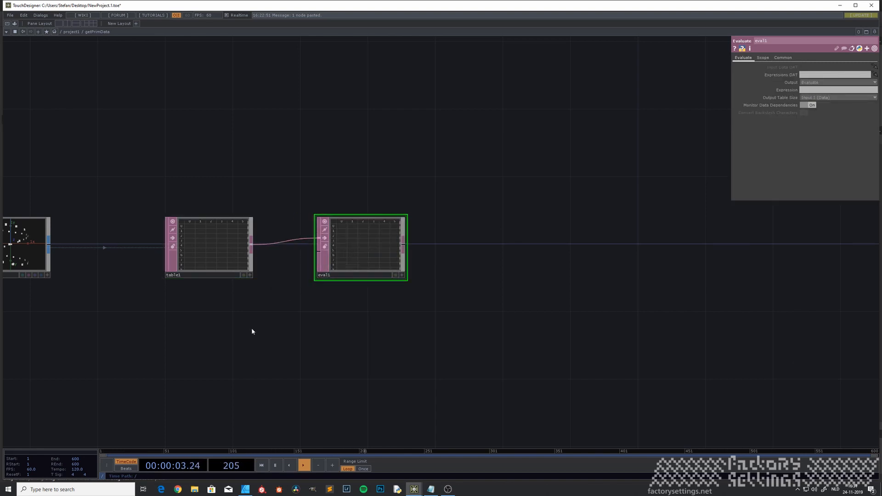
Add a second Table DAT below the first one and give it exact dimensions of 1 row and 6 columns.
key("Tab")
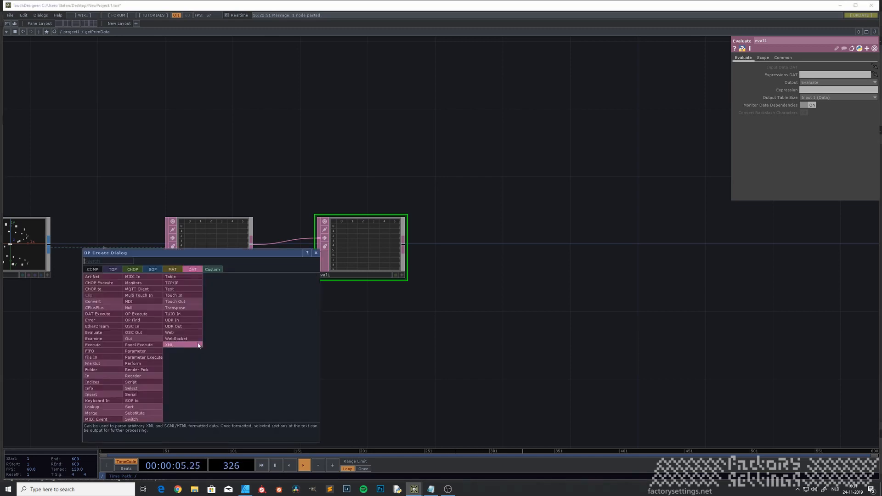
left_click(184, 278)
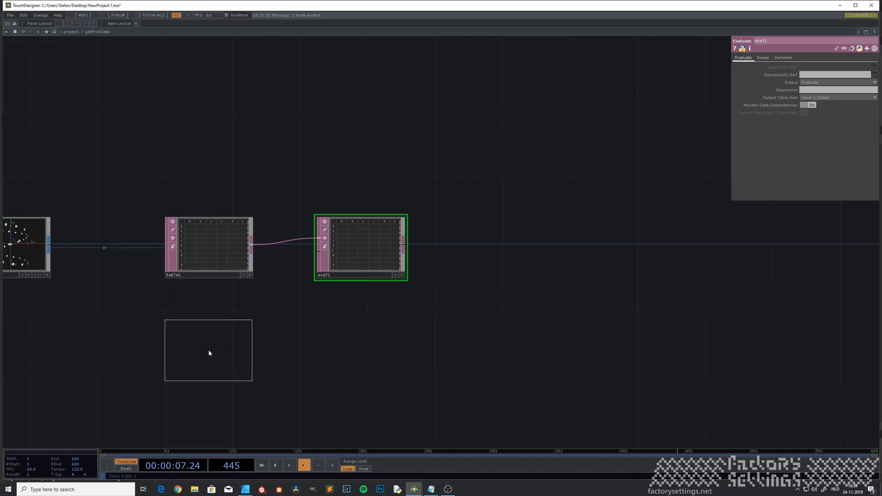
left_click(209, 350)
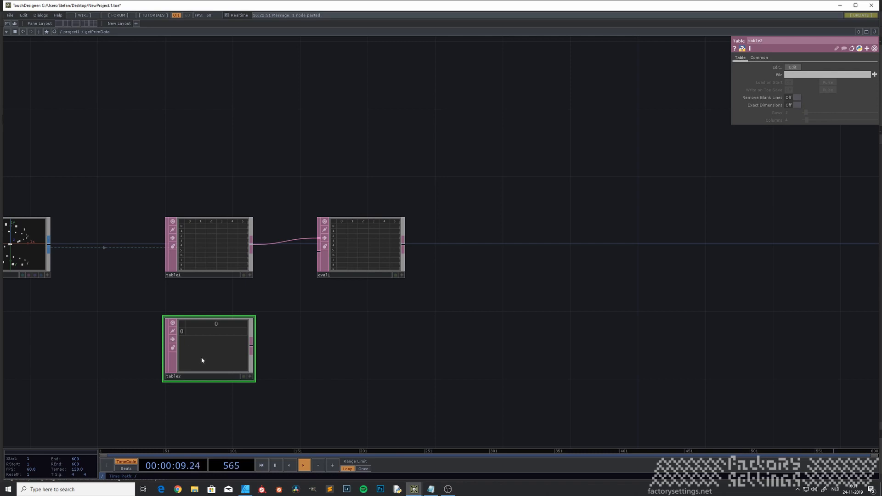
left_click(797, 106)
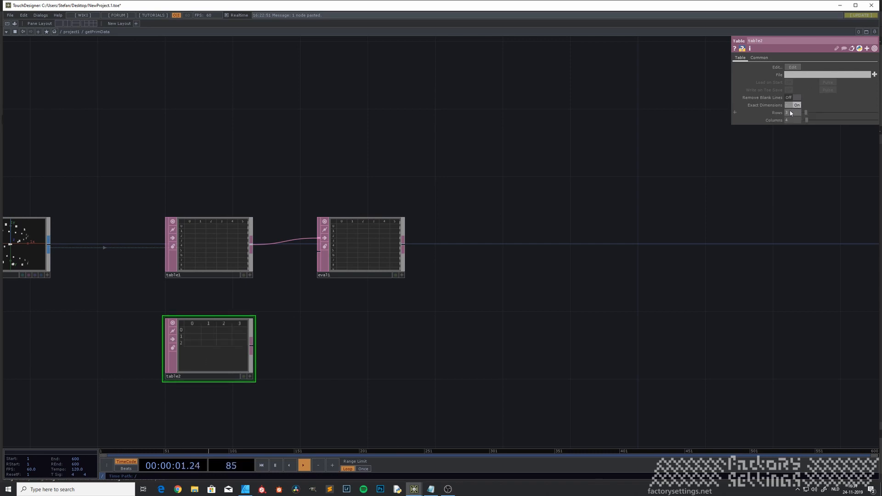
type("1")
key("Tab")
type("6")
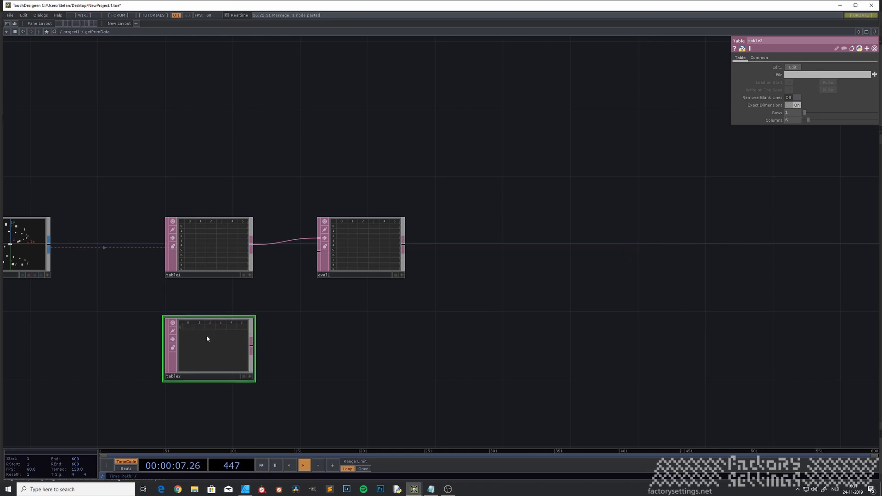
Enter the expression op('null1').prims[me.inputCell.row].center.x in the first cell of the lower Table DAT.
scroll(180, 347, "up", 4)
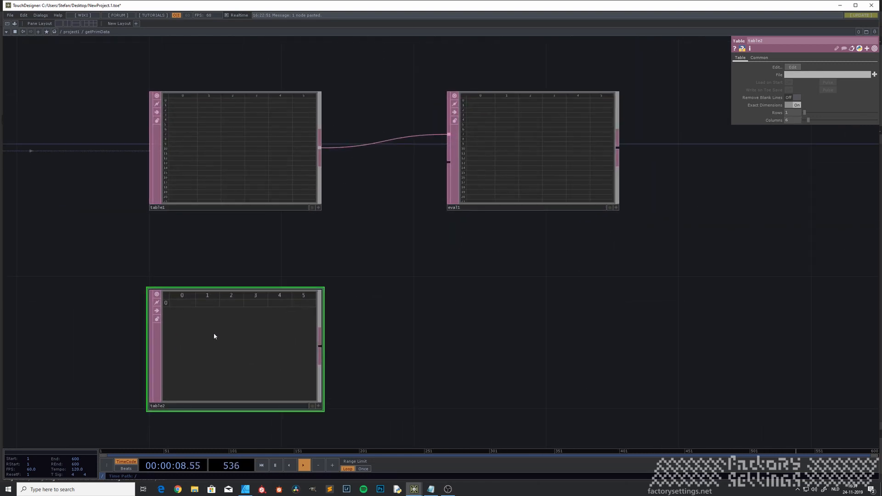
left_click(318, 406)
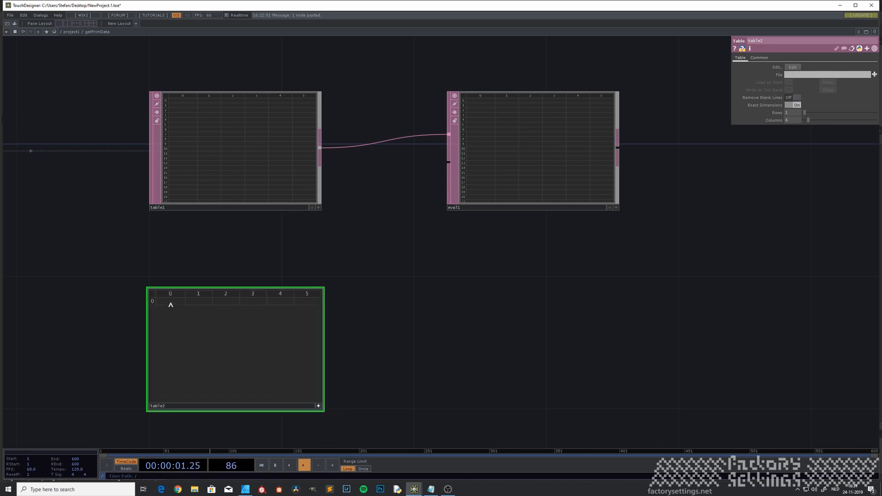
left_click(170, 304)
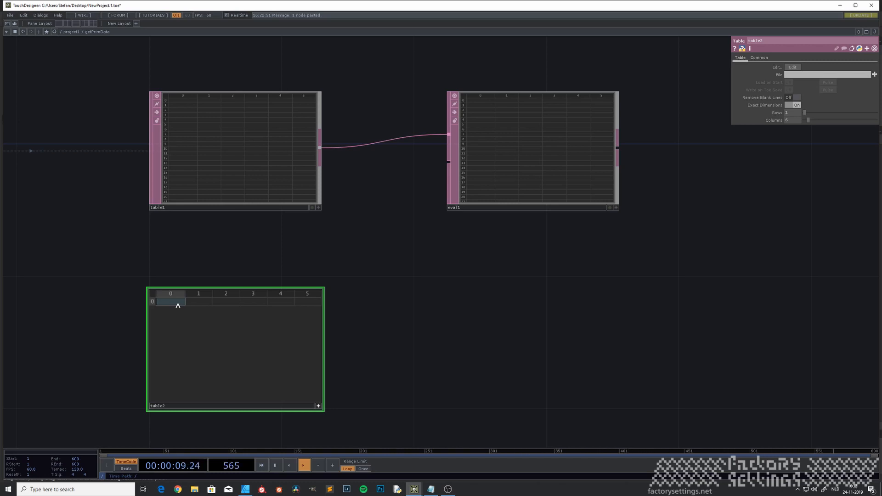
type("op")
type("('nul")
type("l")
type("'")
type(")")
type(".")
type("prims")
type("[")
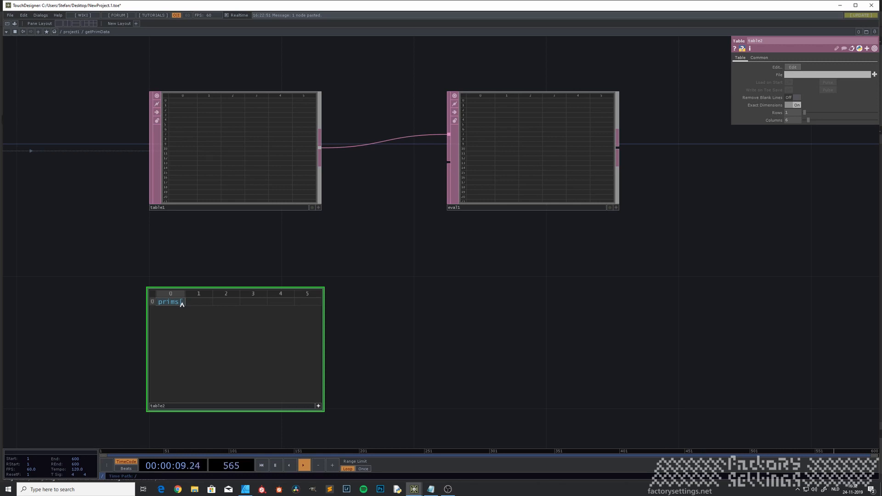
type("me")
type(".inputCe")
type("ll.row")
type("]")
type(".")
type("center.")
type("x")
key("Return")
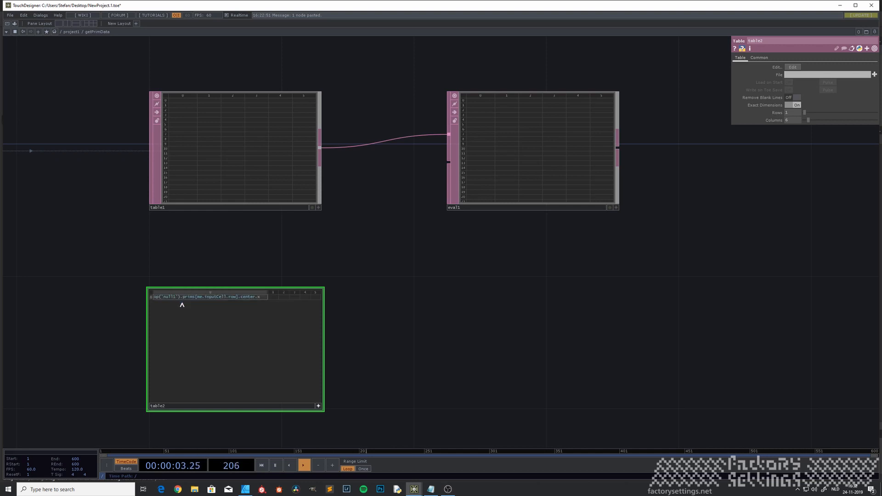
left_click(317, 405)
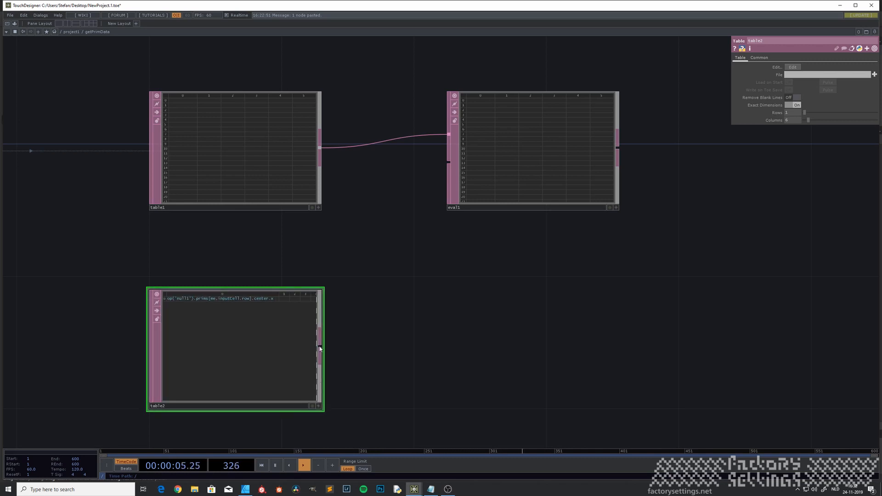
Connect the lower Table DAT to the second input of the Evaluate DAT.
left_click_drag(320, 347, 449, 162)
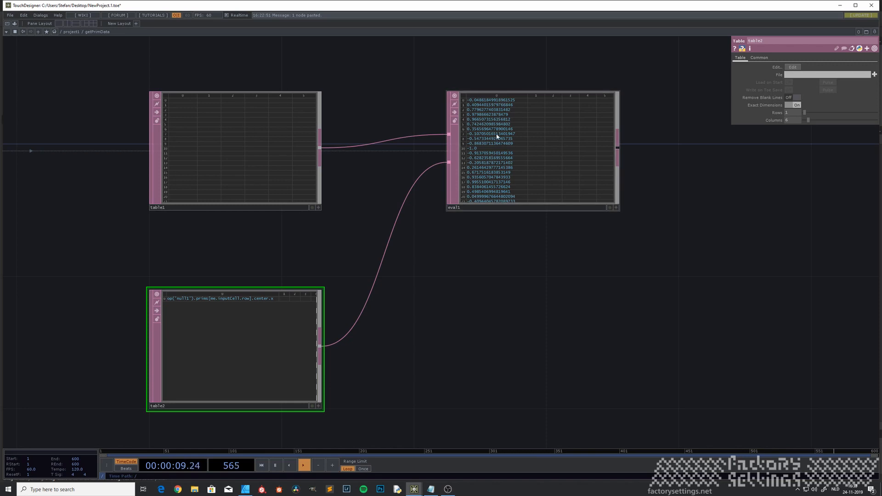
scroll(495, 137, "up", 3)
scroll(478, 70, "down", 3)
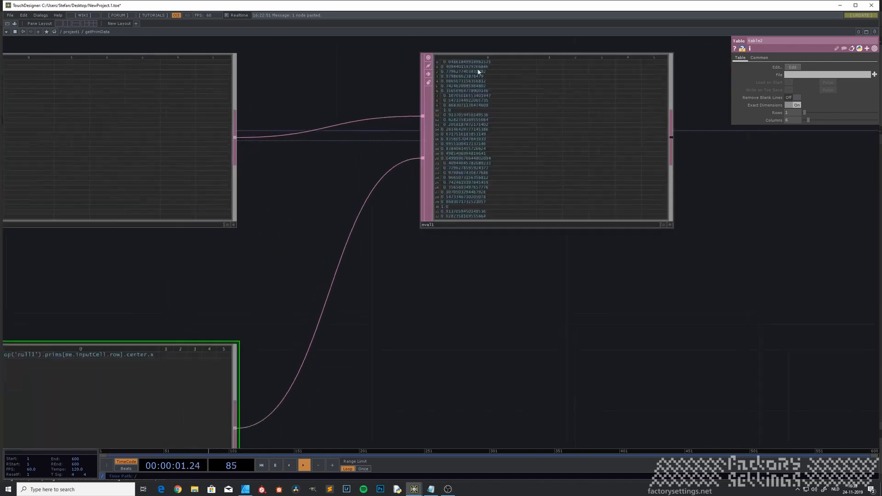
left_click_drag(175, 282, 255, 283)
scroll(192, 283, "down", 5)
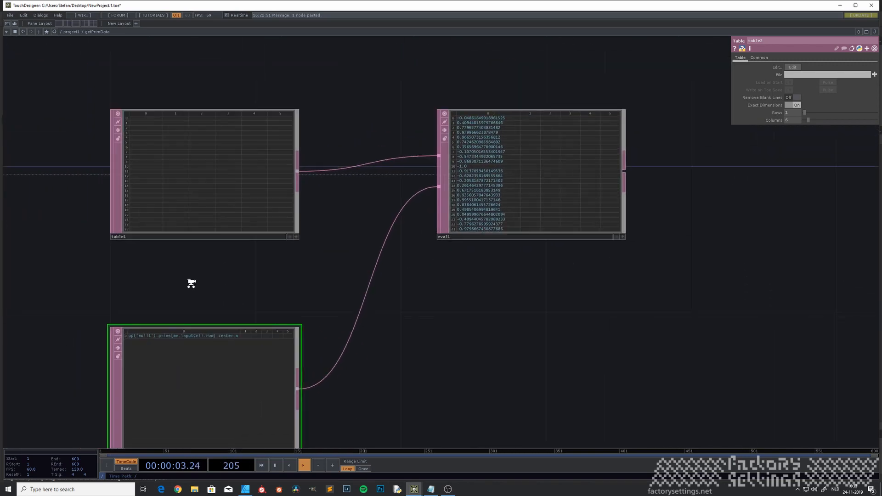
left_click_drag(122, 275, 259, 275)
scroll(124, 237, "up", 4)
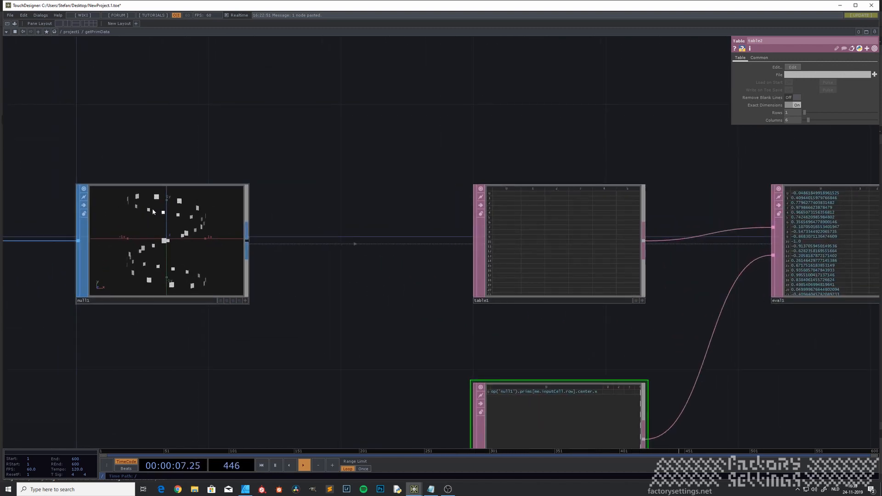
left_click_drag(372, 299, 150, 227)
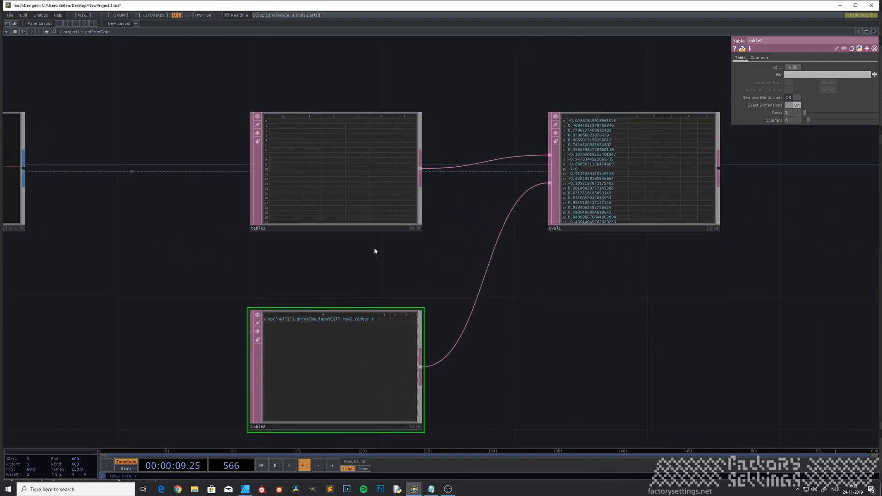
Copy the column 0 expression of the lower table into column 1 and make it end in center.y.
left_click_drag(345, 257, 302, 236)
scroll(331, 257, "up", 2)
left_click_drag(547, 301, 543, 220)
left_click(394, 386)
left_click_drag(314, 232, 157, 235)
key("ctrl+c")
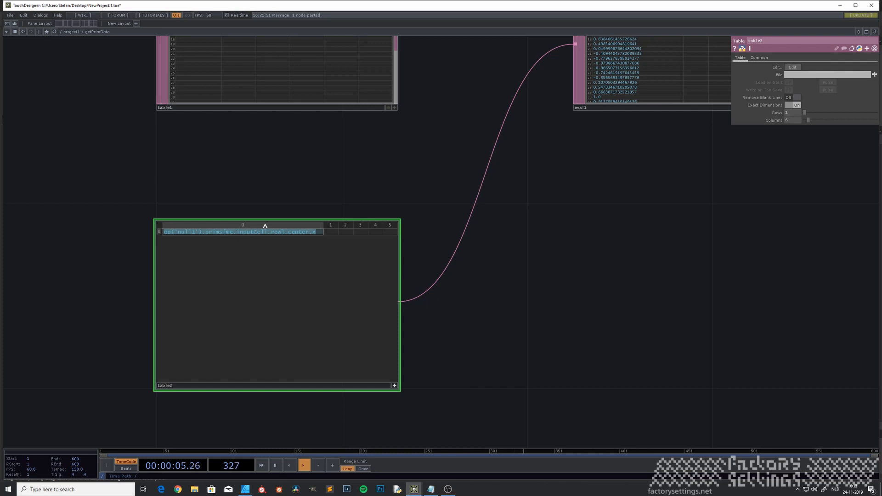
left_click(332, 233)
key("ctrl+v")
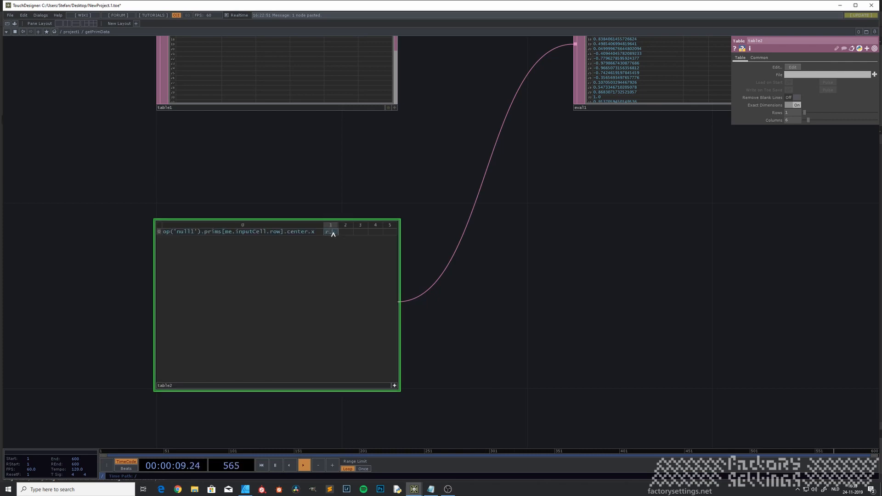
key("BackSpace")
type("y")
key("Return")
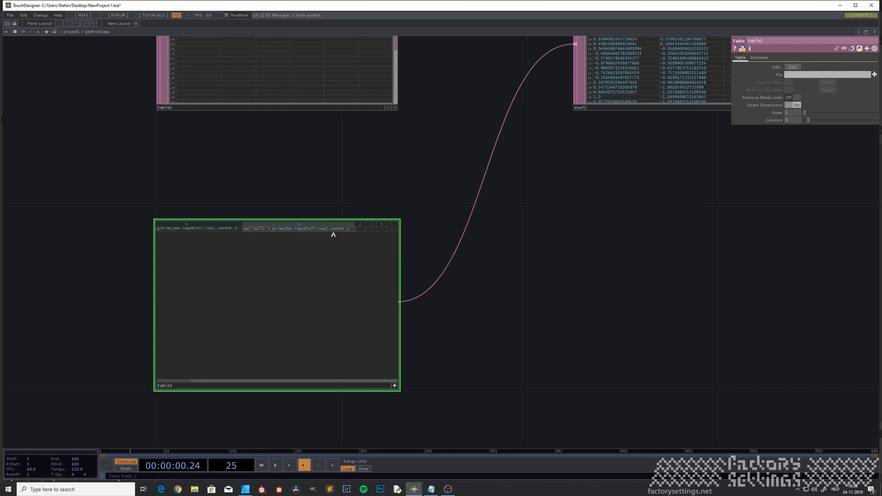
Fill column 2 of the lower table with the same expression ending in center.z.
left_click(360, 231)
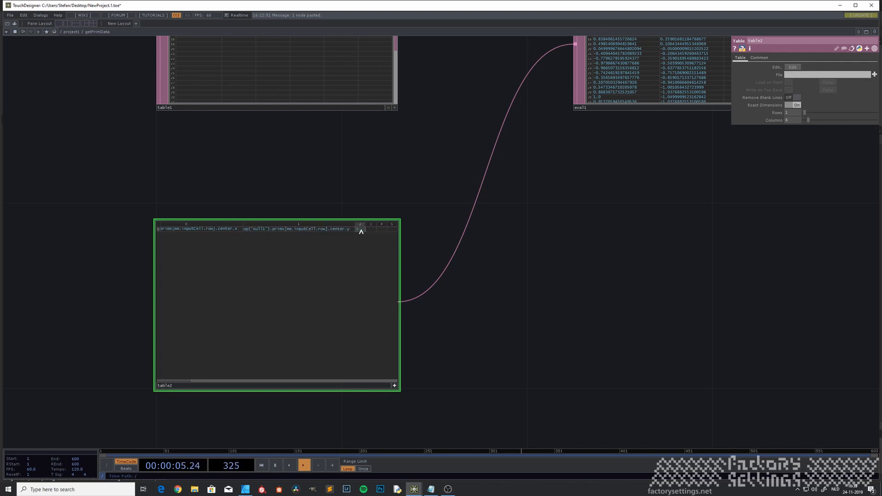
key("BackSpace")
type("z")
Fill column 3 of the lower table with op('null1').prims[me.inputCell.row].normal.x.
left_click(370, 230)
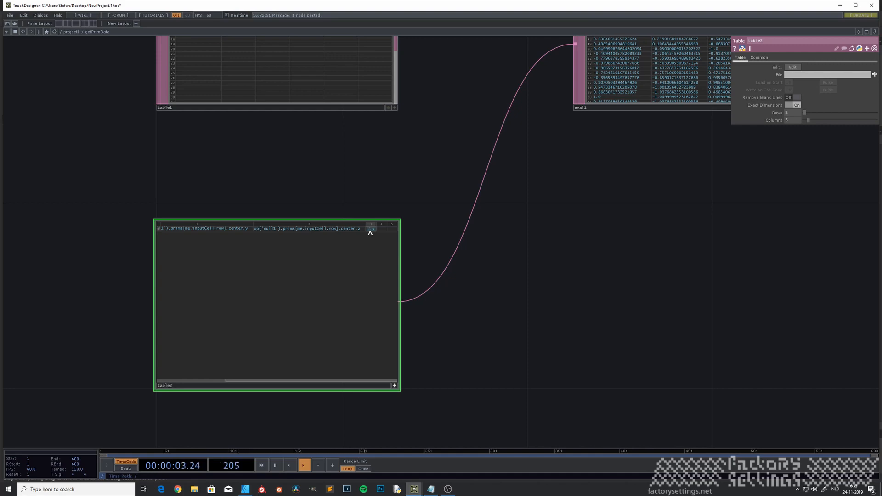
type(".x")
left_click(464, 299)
left_click_drag(594, 211, 452, 323)
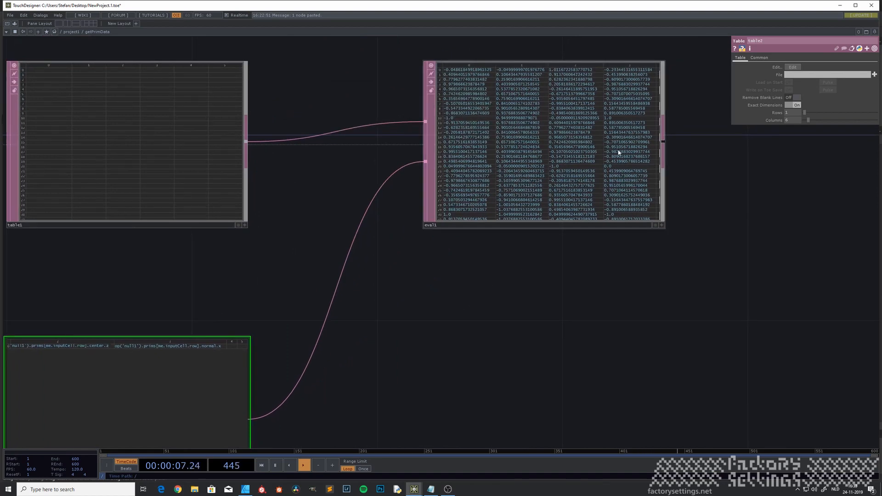
left_click(661, 225)
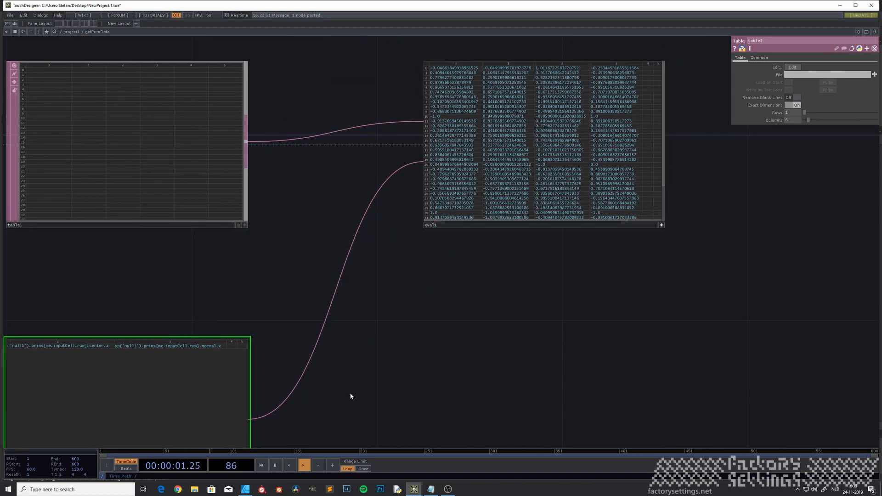
Copy the normal.x expression into columns 4 and 5 of the lower table, changing the endings to normal.y and normal.z.
left_click_drag(351, 395, 342, 316)
left_click(118, 280)
key("ctrl+a")
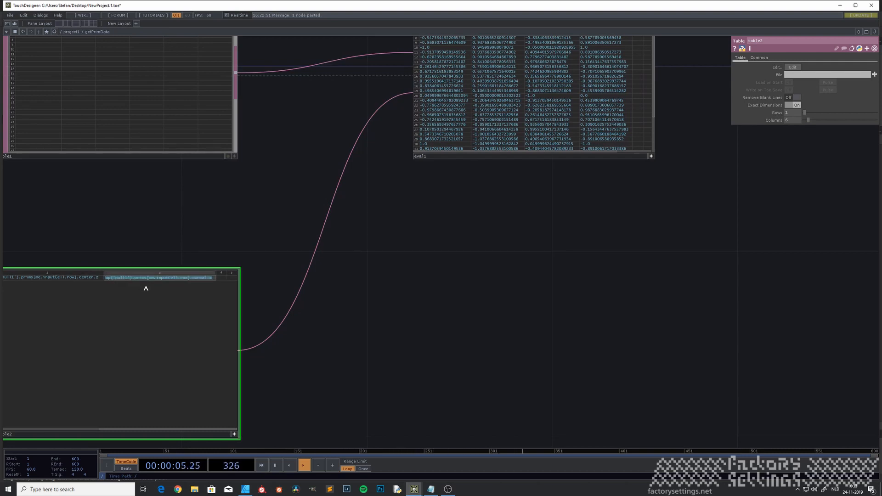
left_click(221, 279)
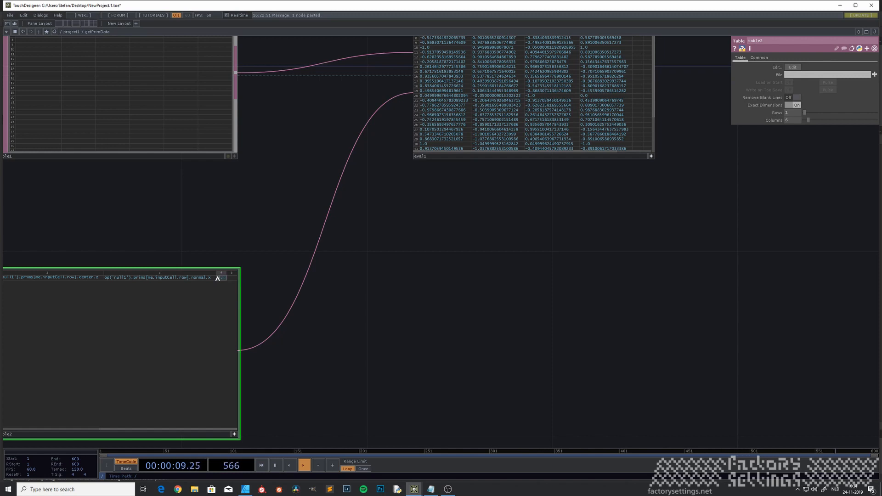
key("Return")
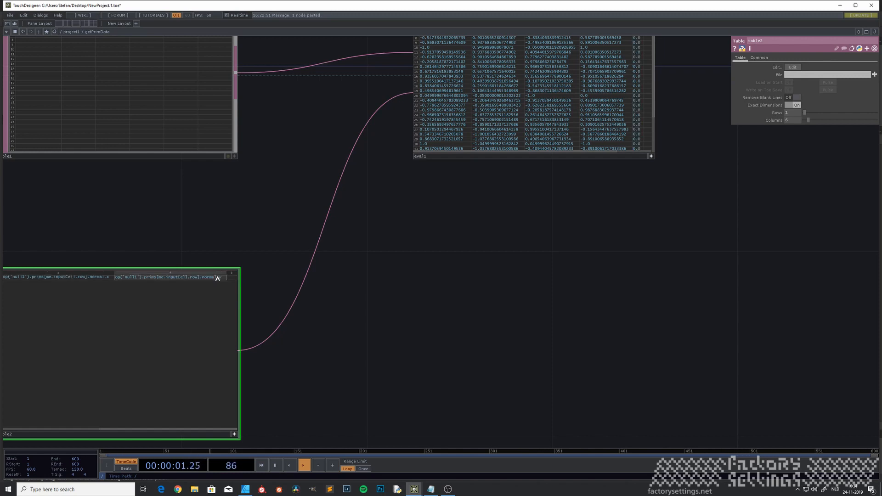
left_click(231, 278)
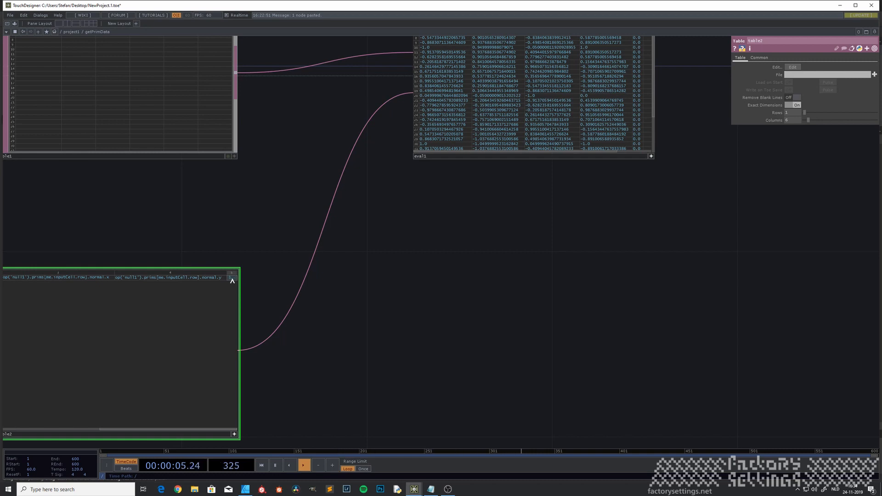
key("Return")
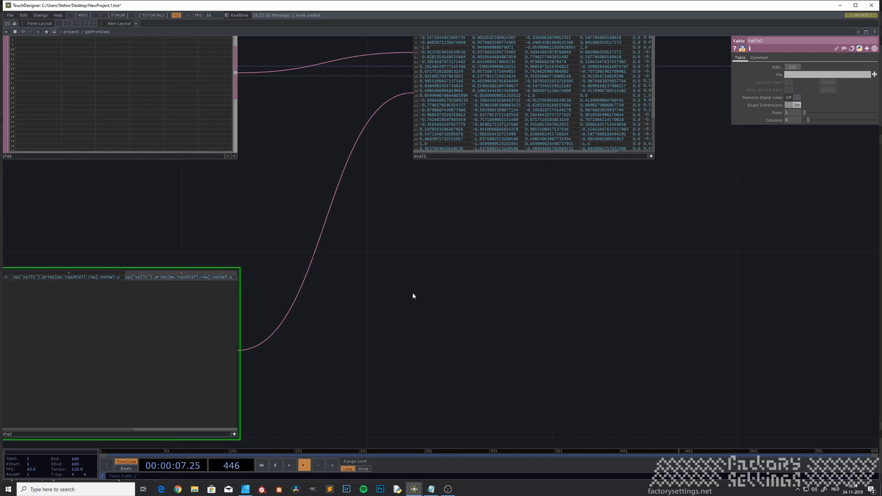
Examine the center and normal values across all six columns of the Evaluate DAT.
scroll(412, 292, "down", 3)
left_click_drag(468, 241, 353, 361)
scroll(380, 310, "up", 6)
scroll(353, 360, "down", 3)
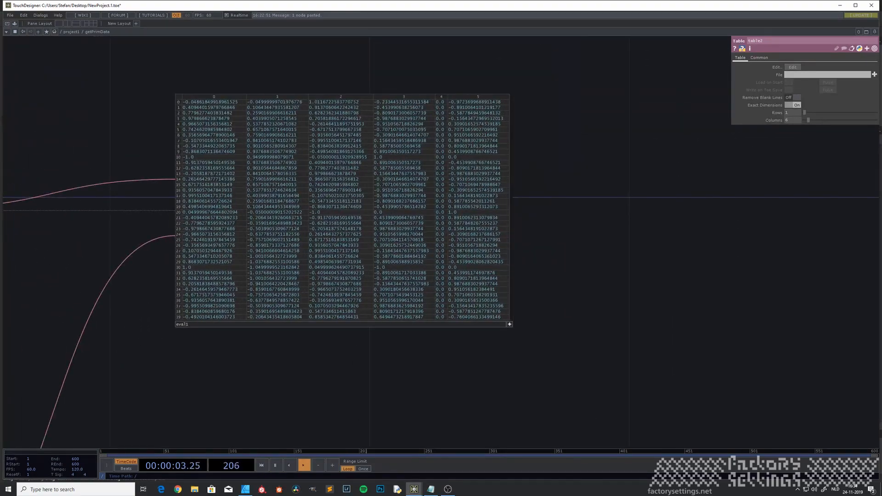
scroll(169, 348, "down", 5)
left_click_drag(183, 379, 440, 339)
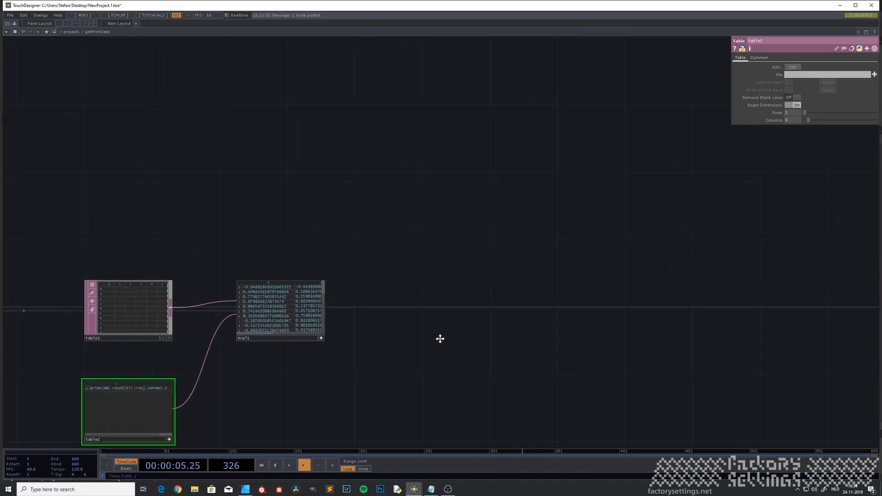
left_click_drag(500, 321, 319, 351)
left_click(402, 313)
Add an Insert DAT fed from the Evaluate DAT and place it beside that node.
scroll(348, 309, "up", 4)
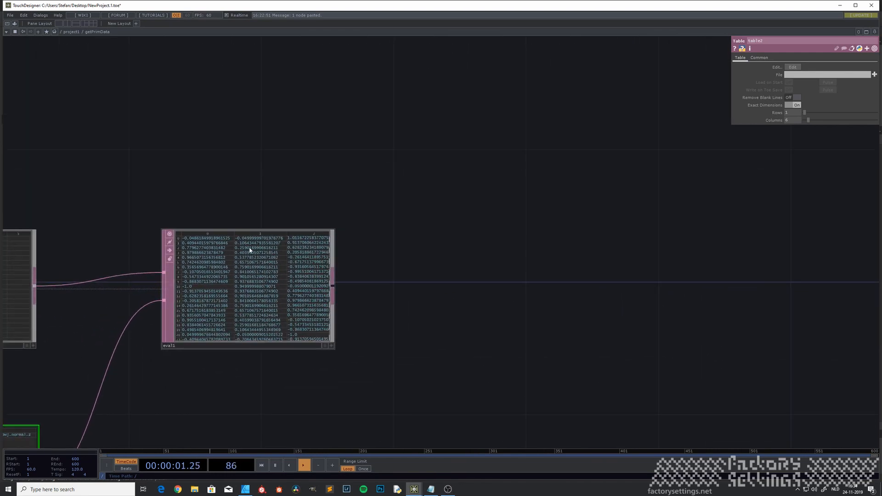
right_click(334, 290)
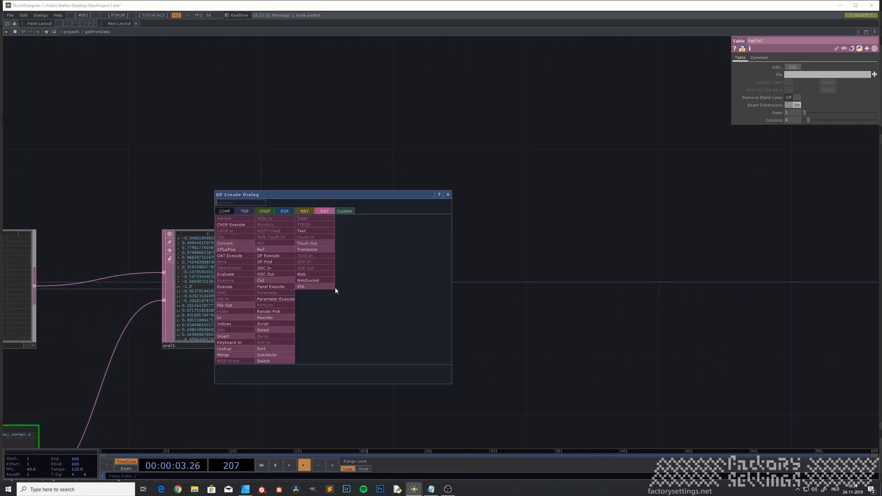
left_click(244, 337)
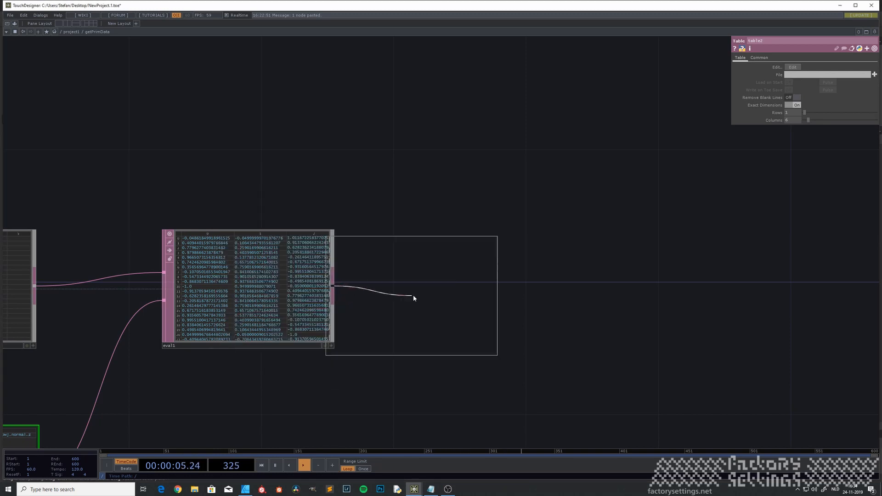
left_click(483, 288)
left_click_drag(498, 377, 334, 375)
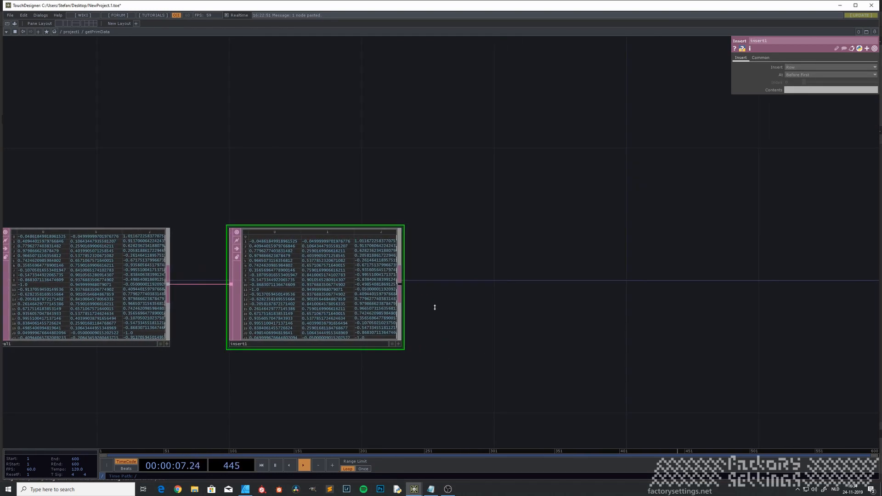
Set the Insert DAT's Contents to tx ty tz nx ny nz as the header row and check the result.
left_click(791, 90)
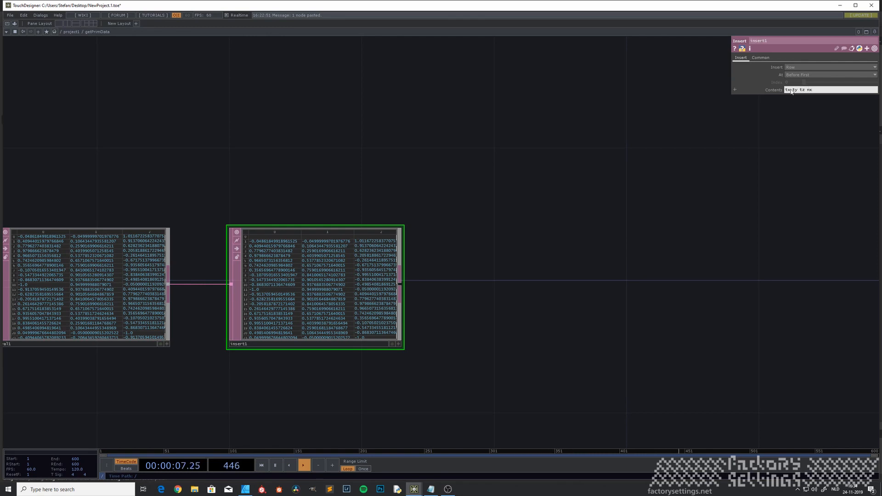
type("ny nz")
key("Return")
scroll(456, 368, "down", 3)
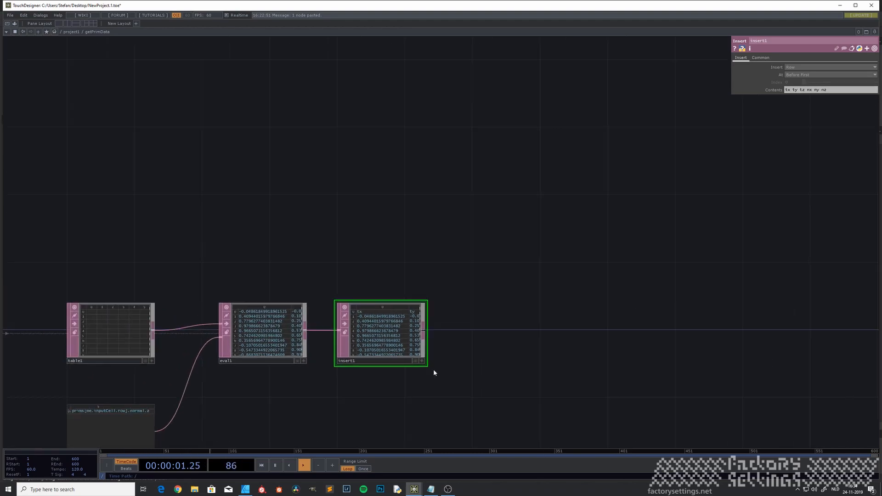
scroll(433, 368, "up", 6)
scroll(370, 265, "up", 2)
scroll(366, 262, "down", 4)
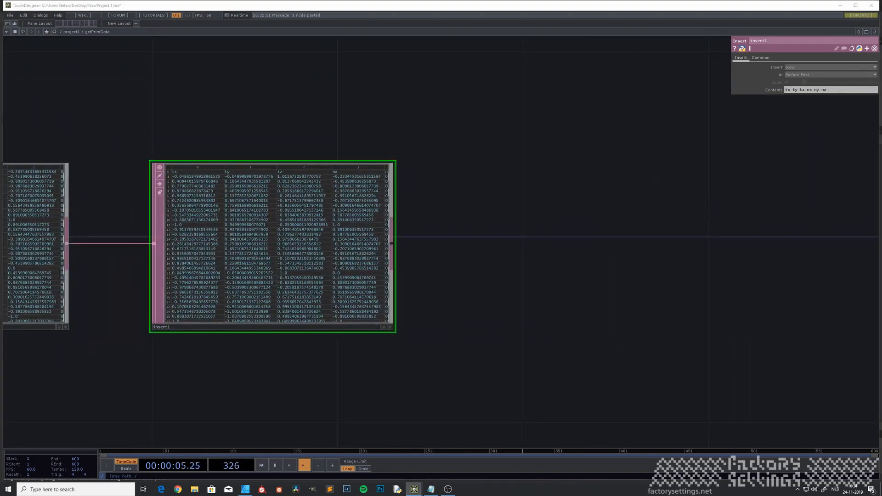
Add a Null DAT fed from the Insert DAT and place it beside that node.
scroll(437, 309, "down", 2)
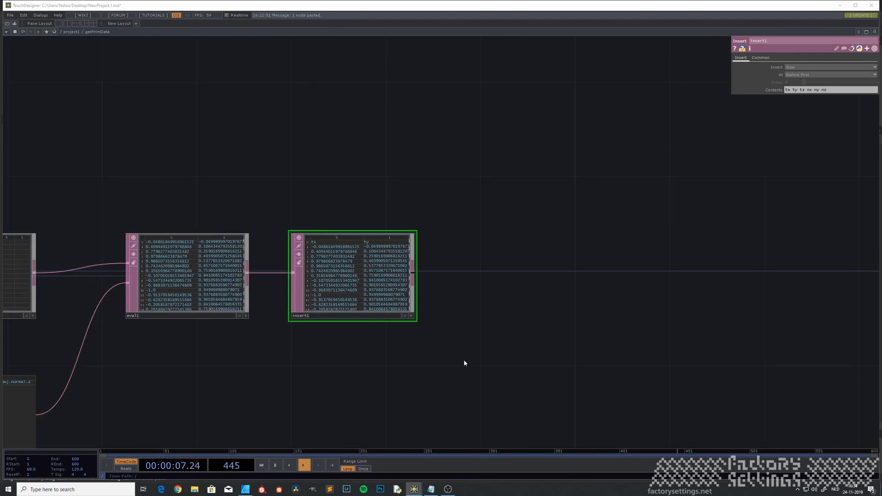
right_click(413, 274)
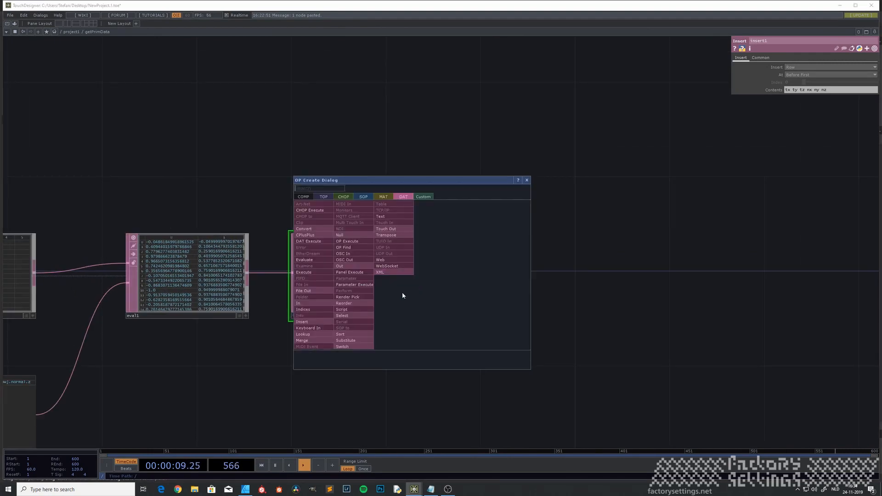
left_click(361, 236)
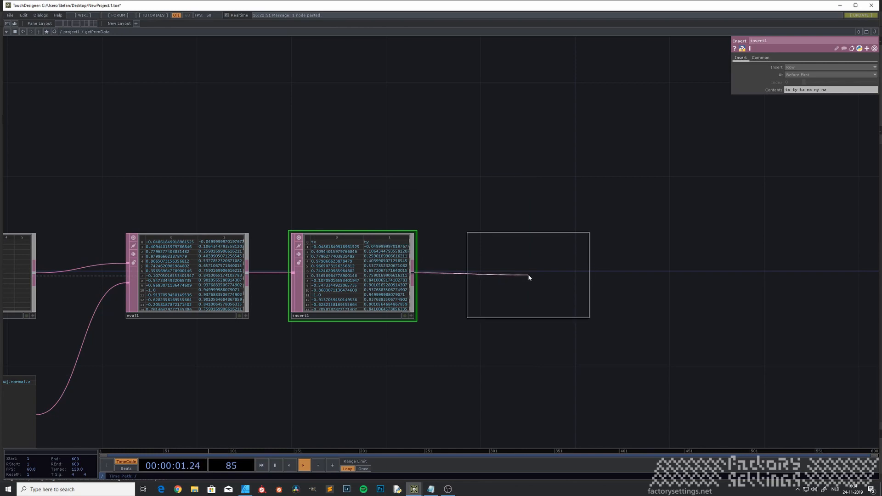
left_click(528, 275)
left_click_drag(571, 388, 396, 389)
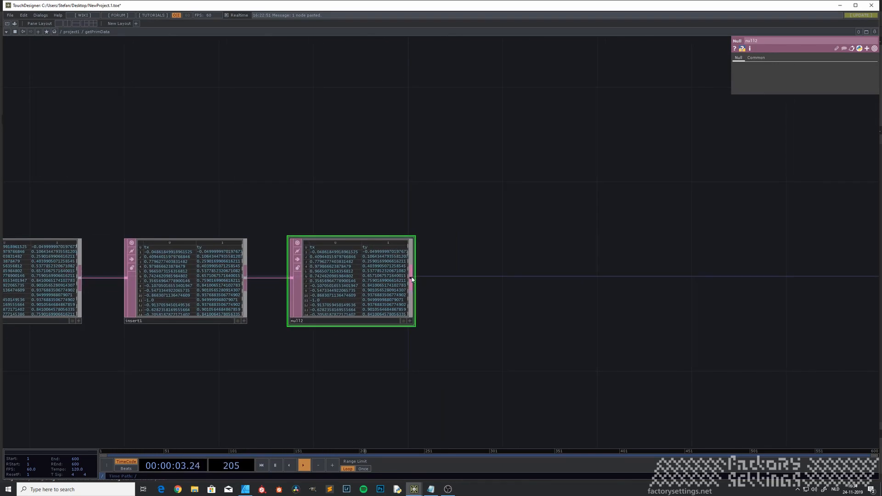
Add an Out DAT fed from the new Null DAT to finish the getPrimData chain.
right_click(412, 277)
left_click(360, 270)
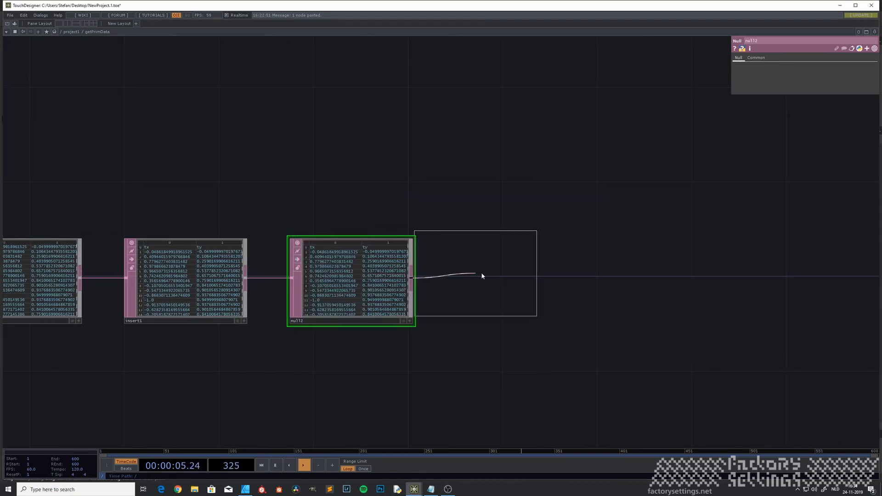
left_click(519, 282)
left_click_drag(461, 351, 403, 313)
middle_click_drag(403, 312, 307, 359)
left_click_drag(310, 358, 350, 351)
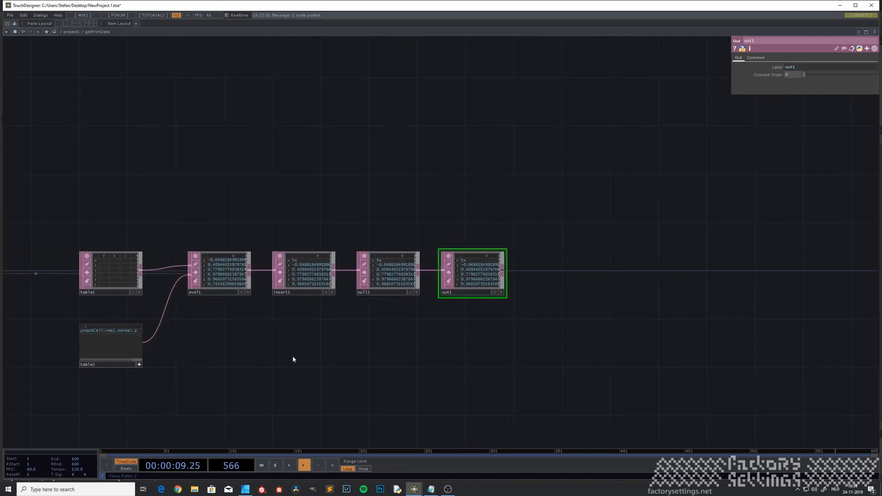
Return to the project1 network and add a Null DAT fed from getPrimData's output.
key("u")
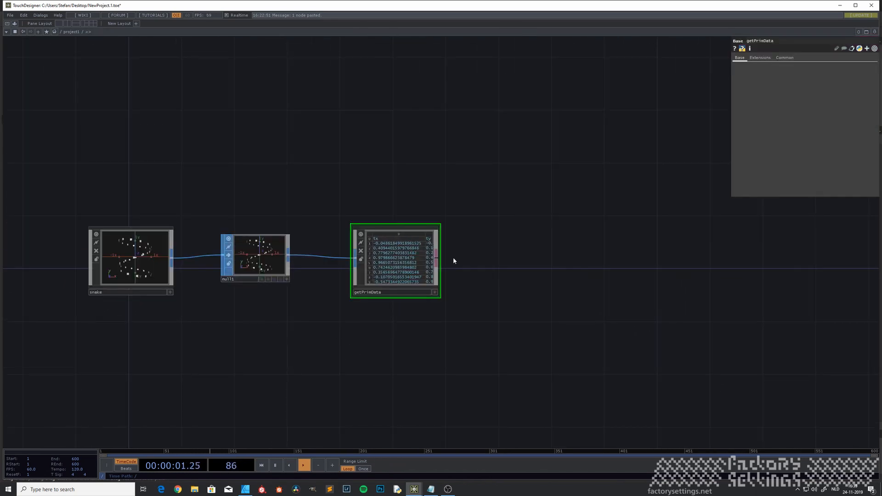
left_click_drag(439, 333, 339, 354)
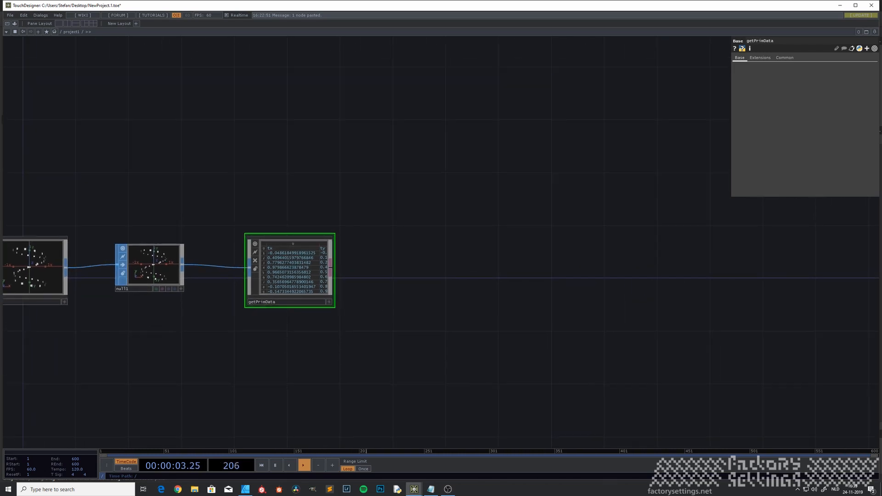
left_click(331, 268)
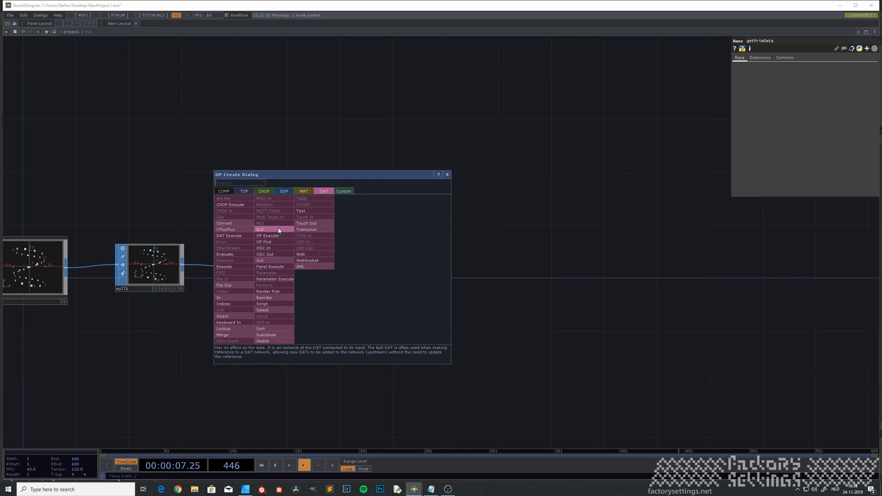
left_click(260, 229)
left_click(413, 270)
left_click_drag(377, 354, 211, 388)
left_click_drag(265, 305, 277, 305)
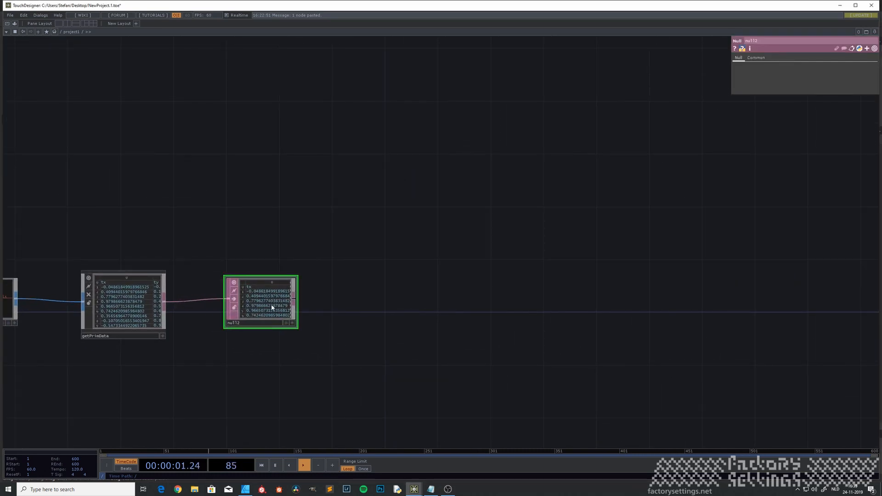
Examine the tx to nz columns in the Null DAT that follows getPrimData.
left_click_drag(254, 360, 292, 346)
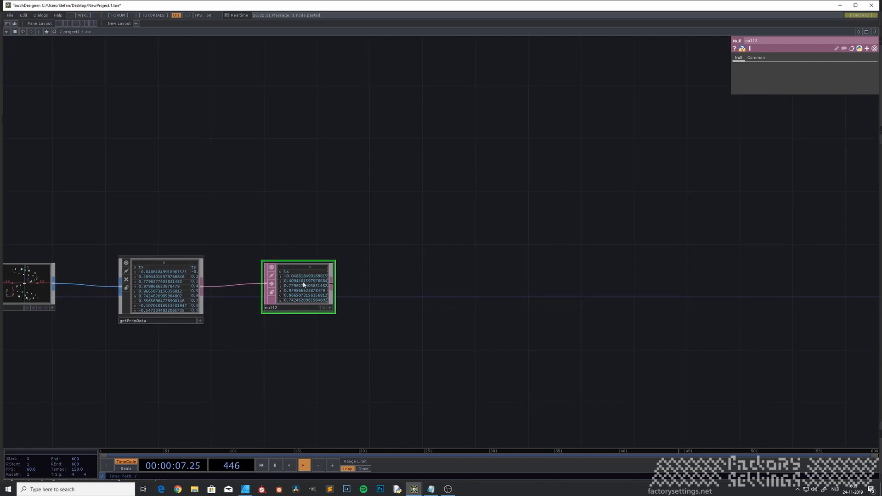
scroll(304, 285, "up", 3)
scroll(303, 285, "up", 2)
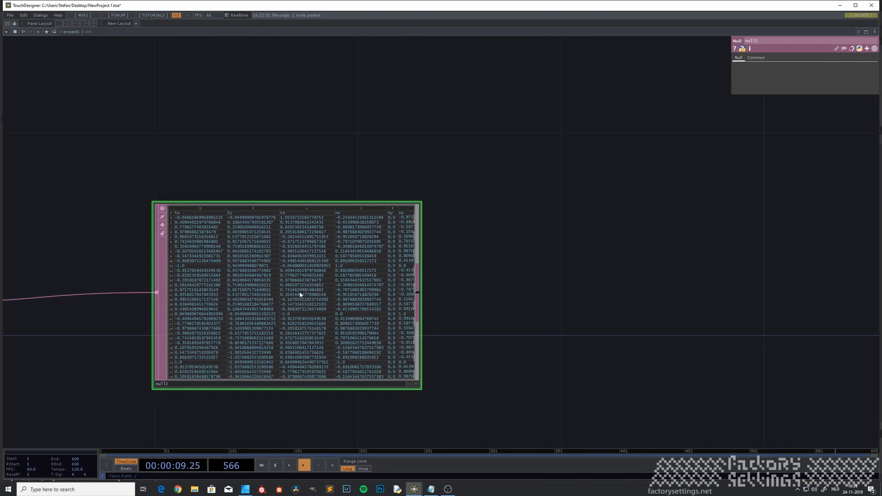
scroll(301, 289, "up", 2)
scroll(300, 294, "down", 2)
scroll(277, 282, "down", 3)
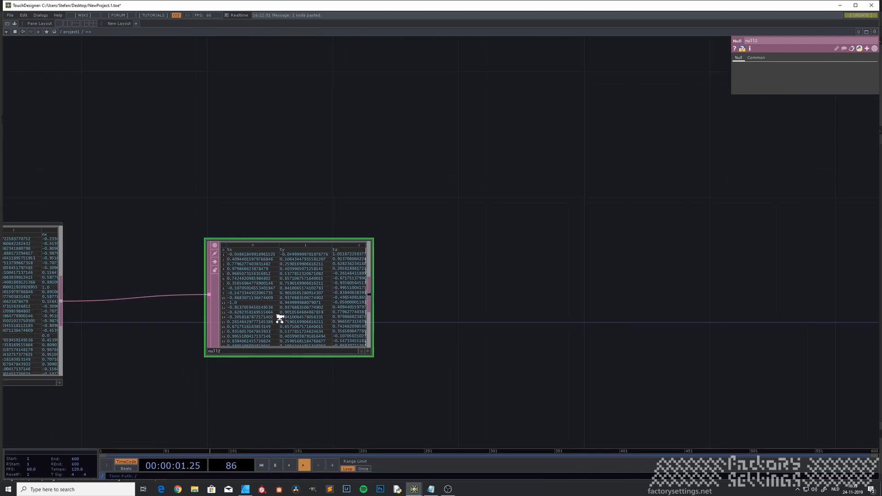
scroll(260, 307, "down", 2)
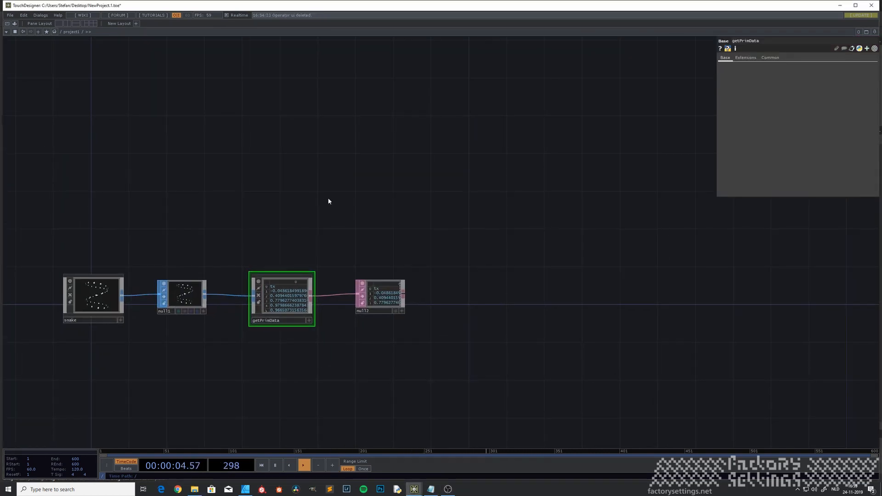
Add a Container COMP above the getPrimData chain and name it ui.
left_click_drag(347, 208, 320, 230)
key("Tab")
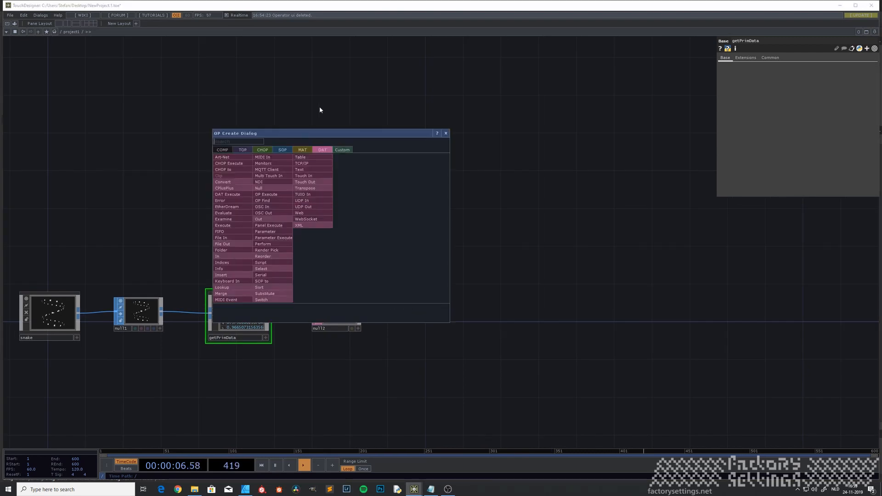
left_click(224, 152)
left_click(271, 167)
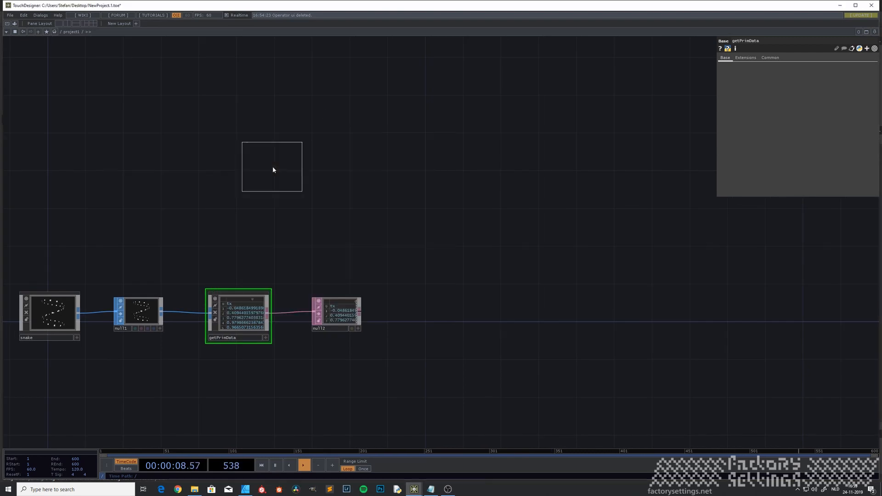
left_click(334, 200)
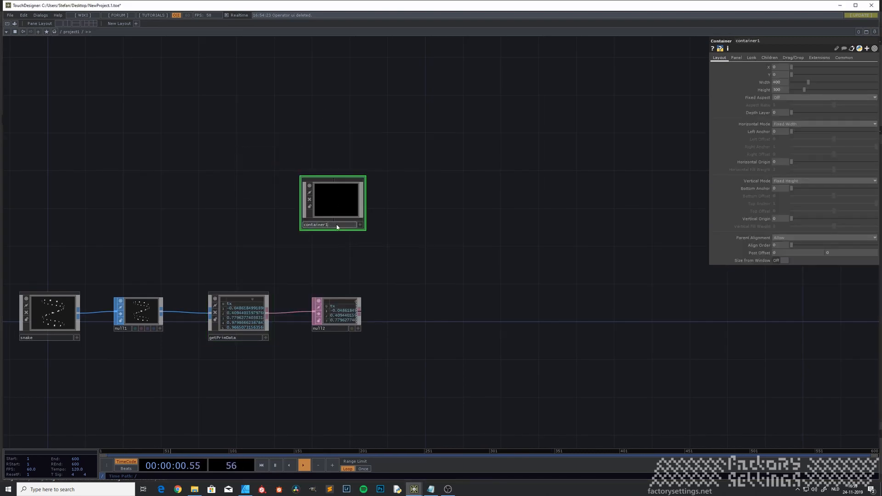
type("ui")
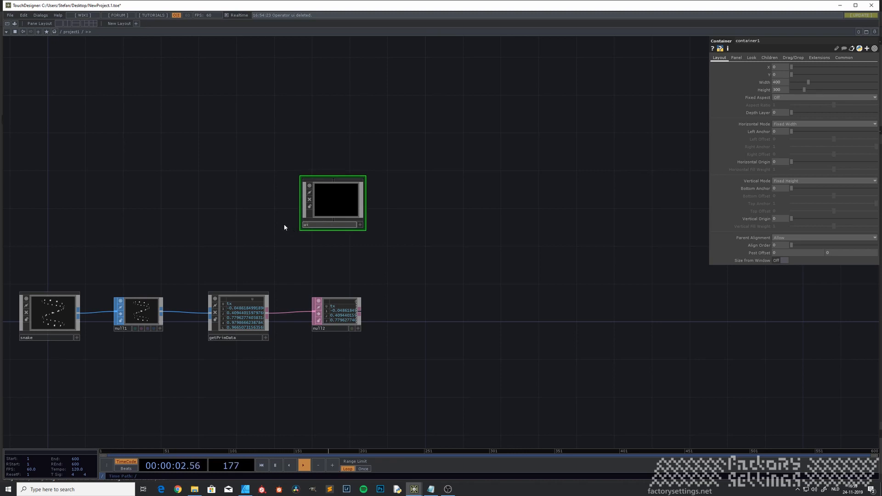
key("Return")
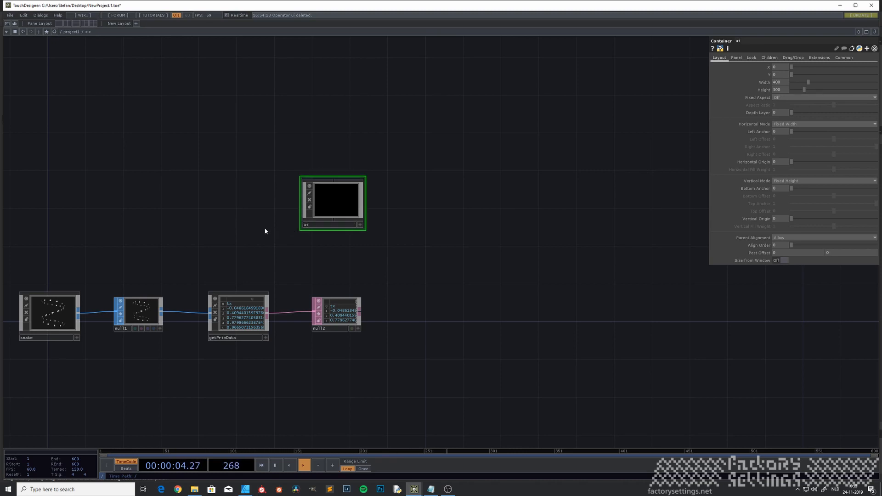
Enter the ui container and add a Field COMP to its empty network.
double_click(329, 203)
key("Tab")
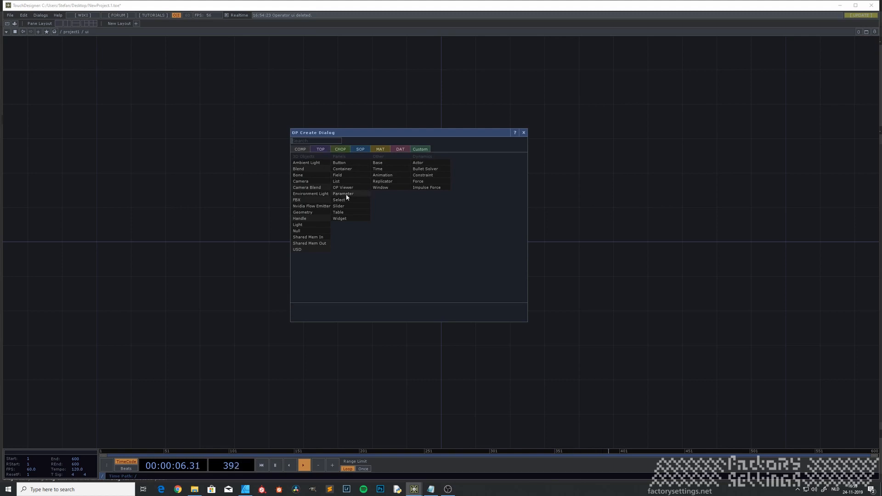
left_click(347, 175)
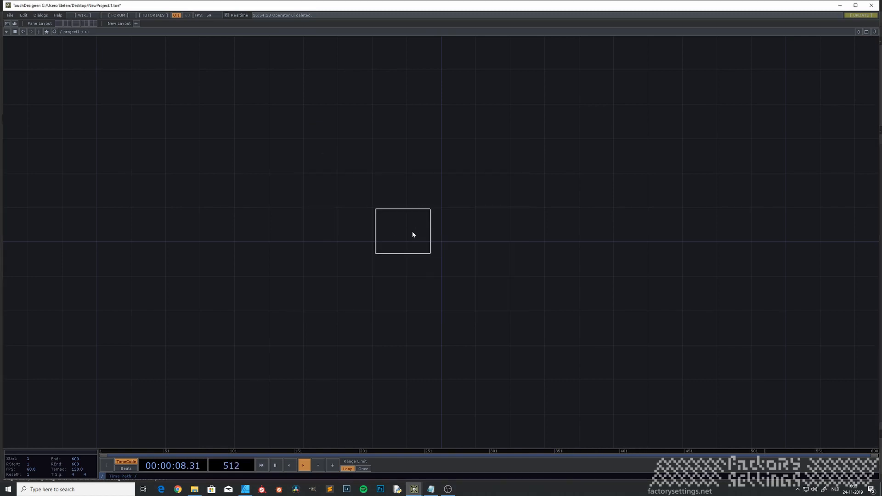
left_click(413, 238)
left_click_drag(409, 284, 328, 299)
scroll(345, 279, "up", 3)
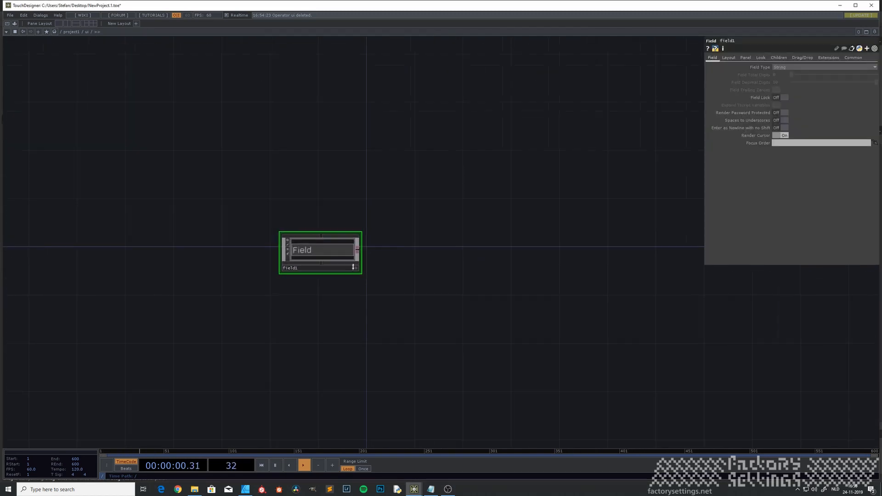
Add a Null DAT fed from the Field COMP's output inside the ui container.
right_click(358, 249)
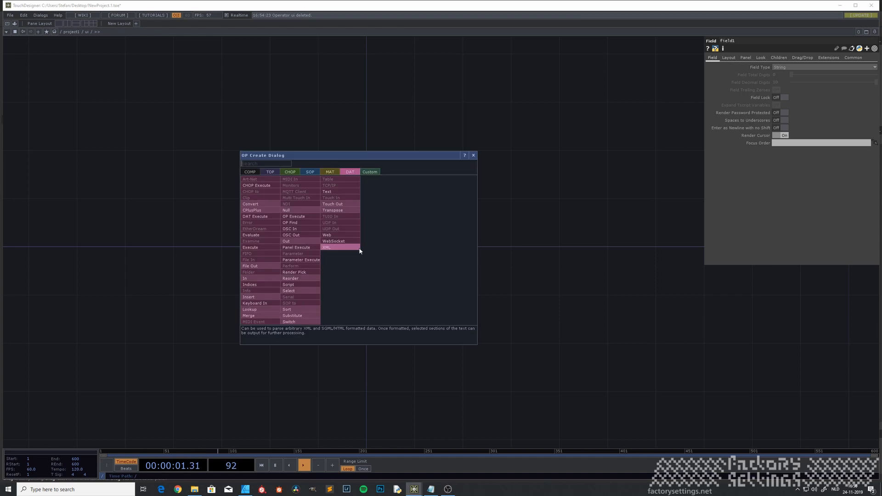
left_click(296, 211)
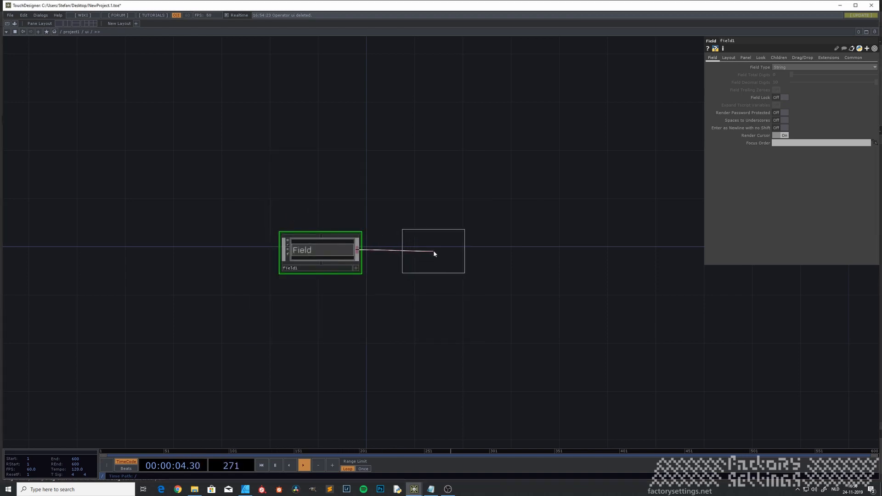
left_click(434, 250)
left_click_drag(382, 282, 343, 317)
scroll(290, 309, "up", 4)
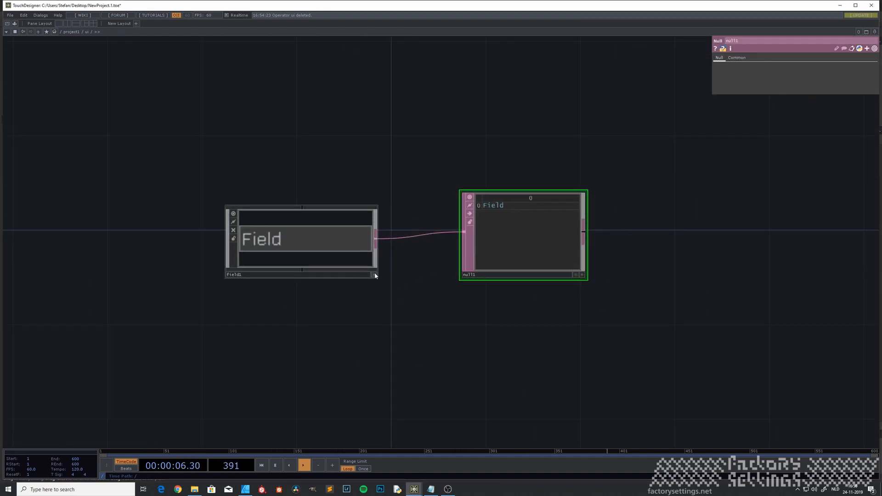
Activate the Field COMP's viewer, replace its text with something, and deactivate the viewer again.
left_click(374, 273)
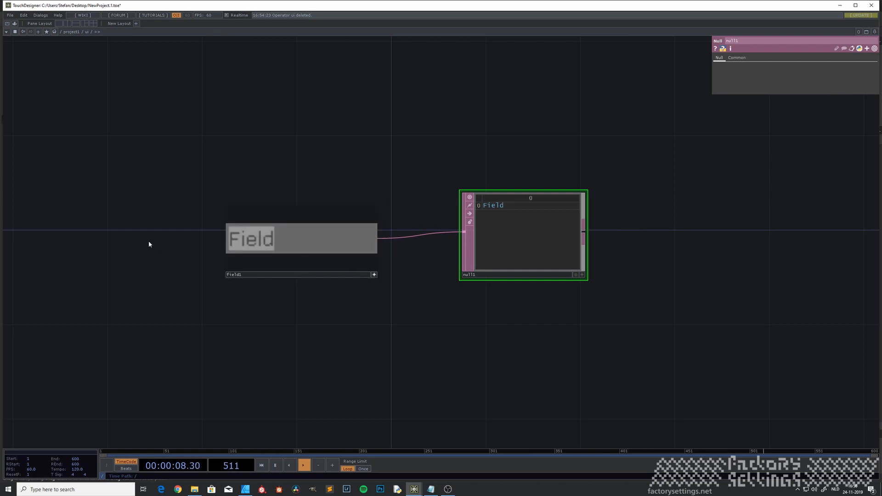
left_click(292, 247)
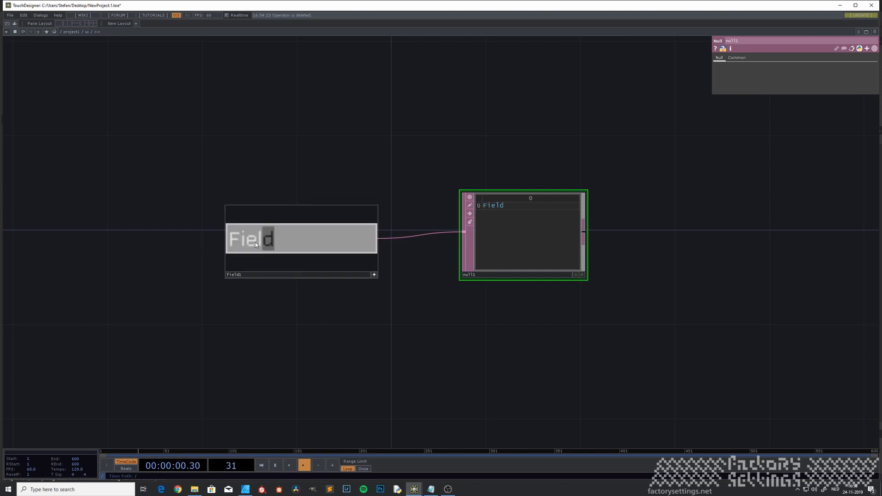
type("something")
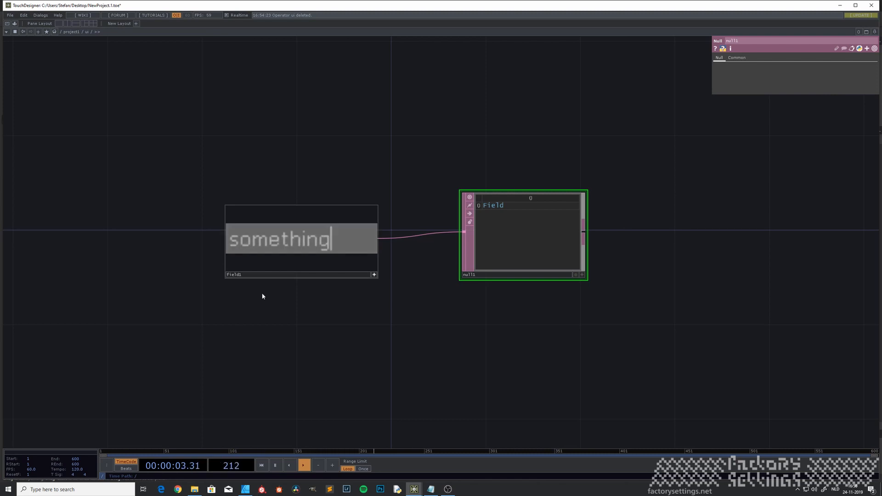
key("Return")
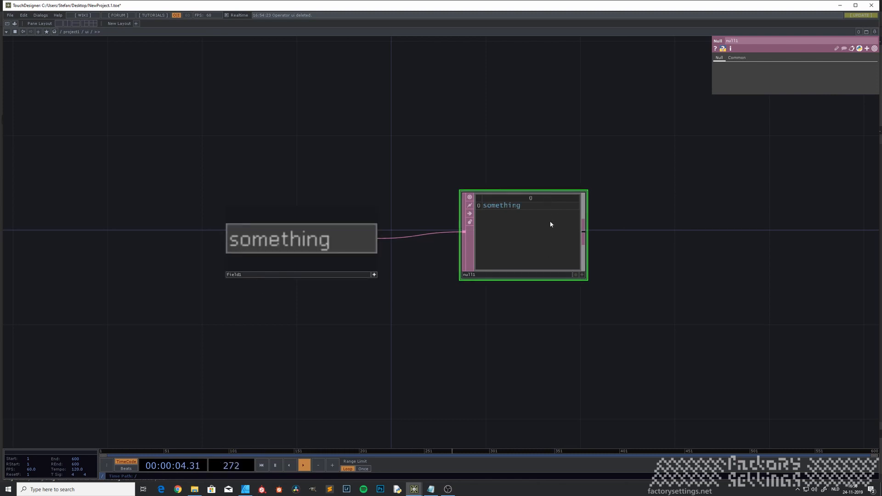
left_click(375, 274)
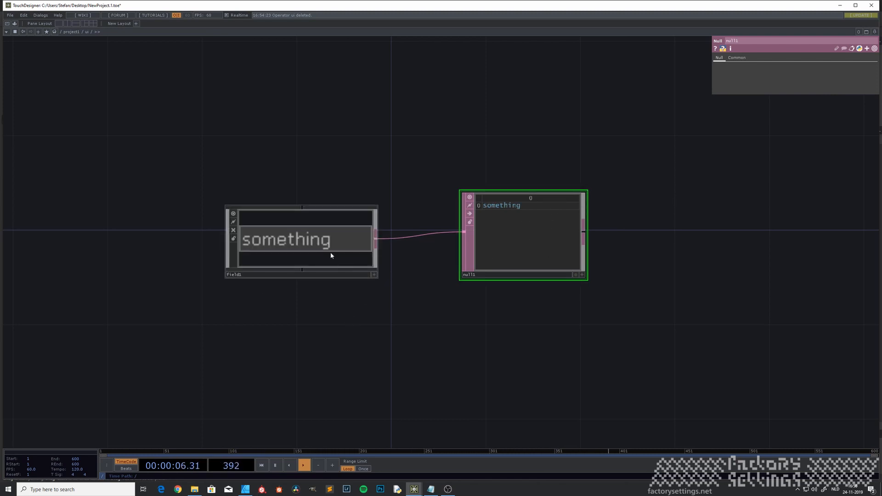
Return to the project1 network and add a Base COMP beside the Null DAT that follows getPrimData.
key("u")
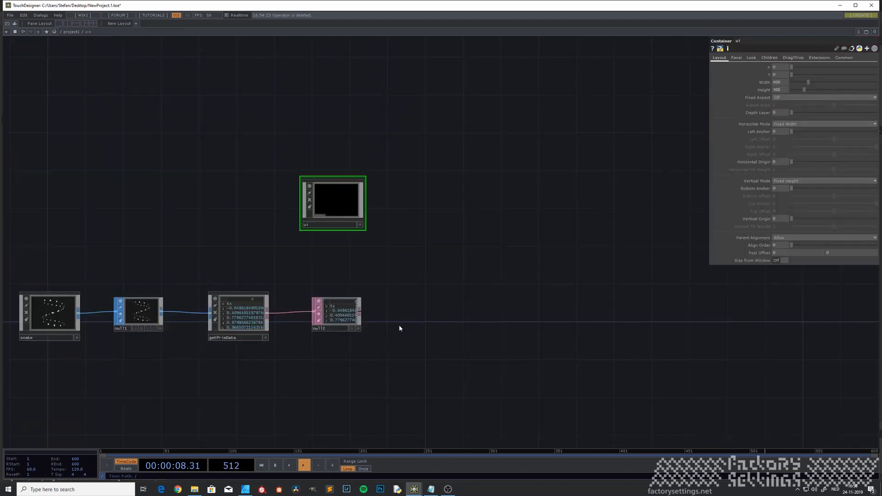
key("Tab")
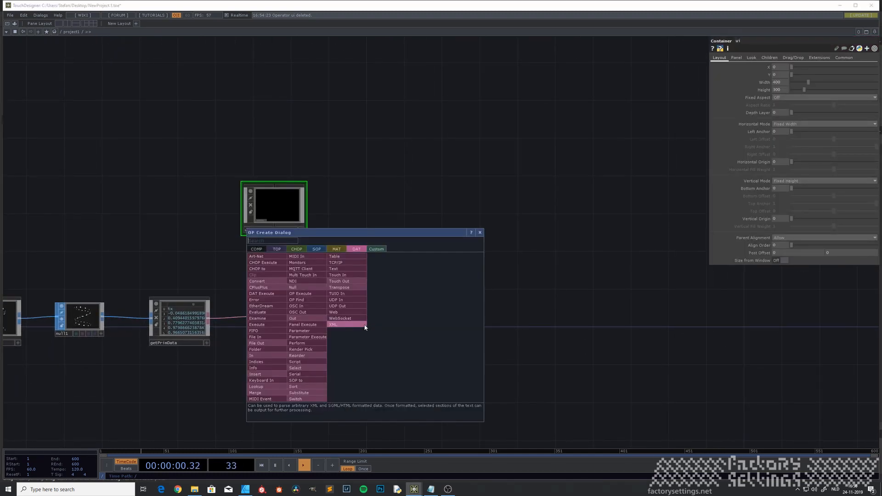
left_click(256, 249)
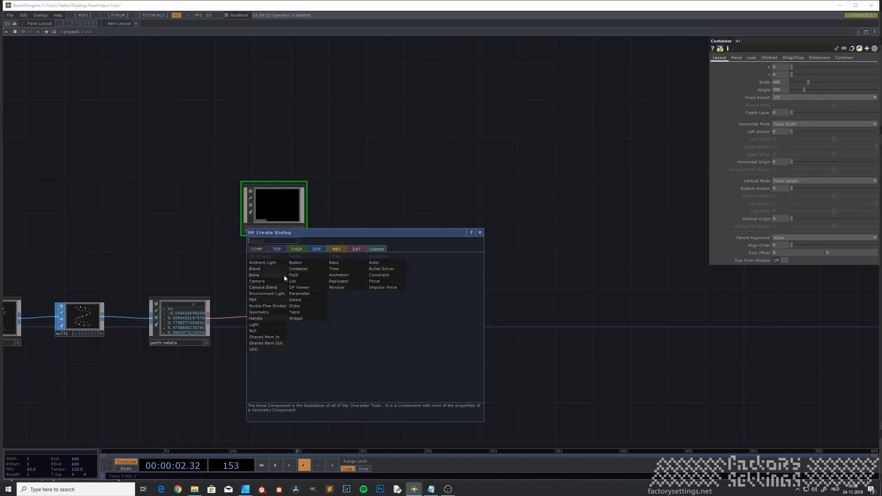
left_click(334, 262)
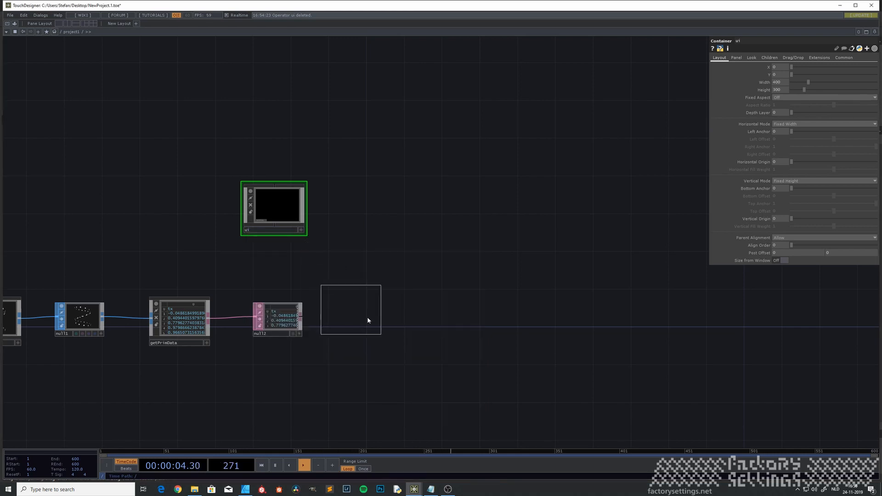
left_click(380, 319)
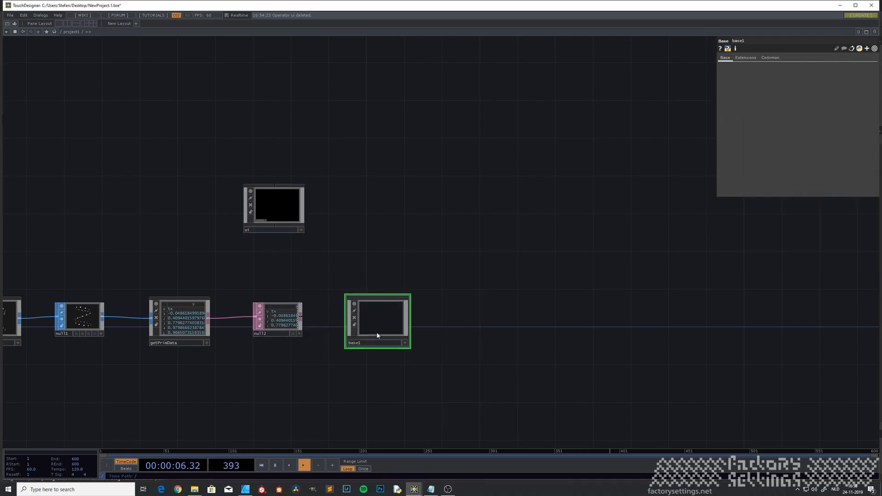
Examine the position and normal columns in the Null DAT that follows getPrimData.
left_click(367, 344)
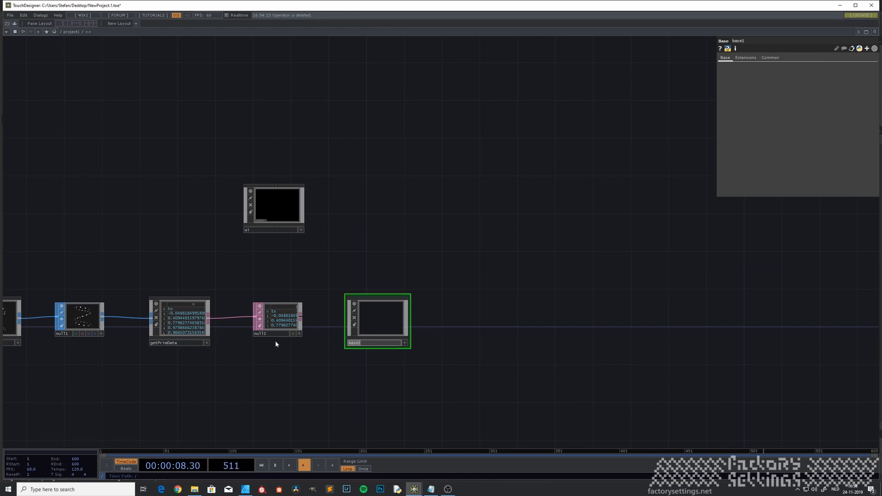
scroll(275, 340, "up", 5)
scroll(301, 345, "up", 2)
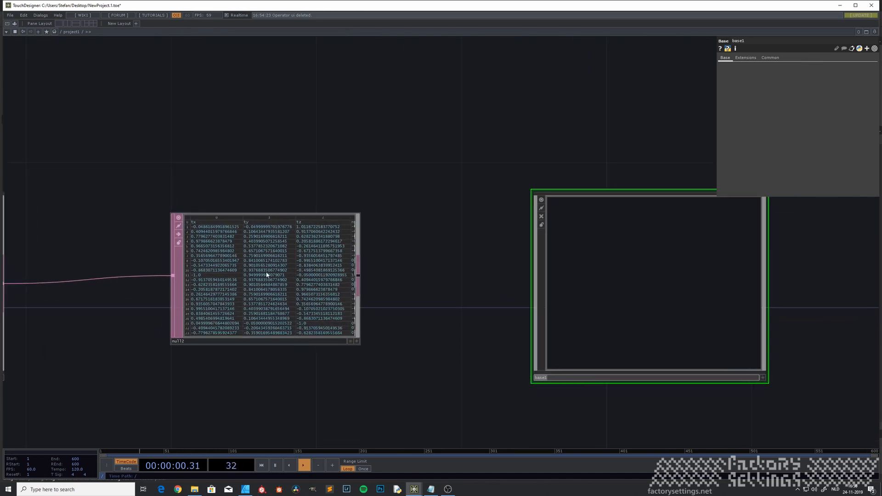
scroll(293, 267, "up", 3)
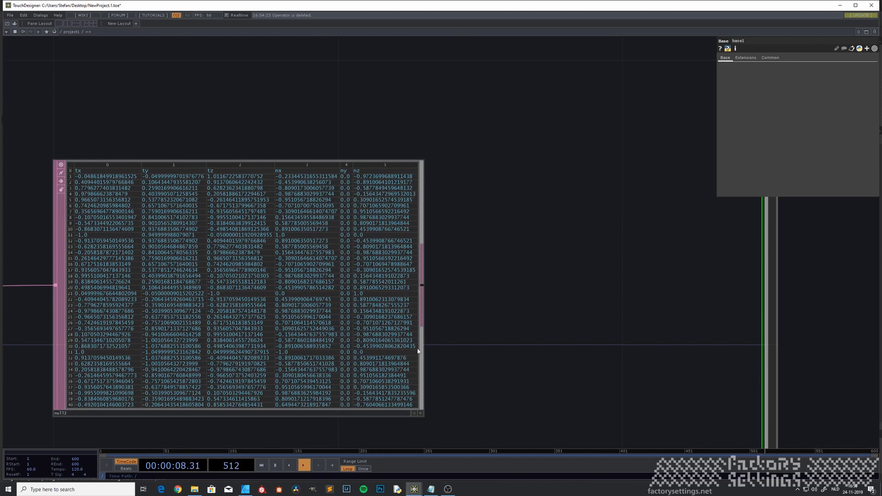
scroll(444, 242, "down", 5)
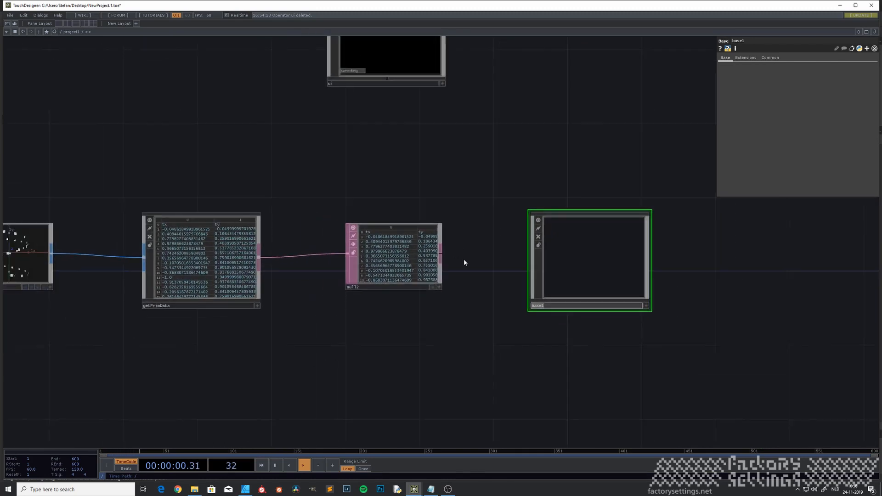
left_click_drag(411, 202, 347, 219)
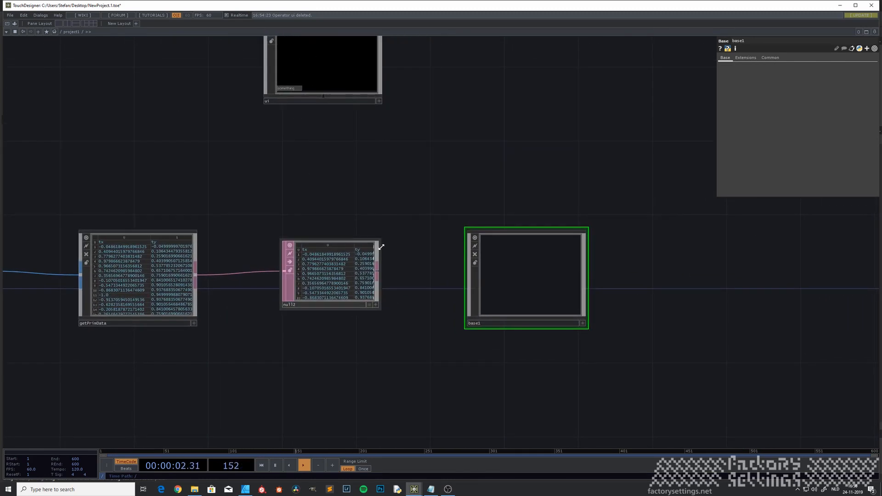
scroll(358, 285, "up", 3)
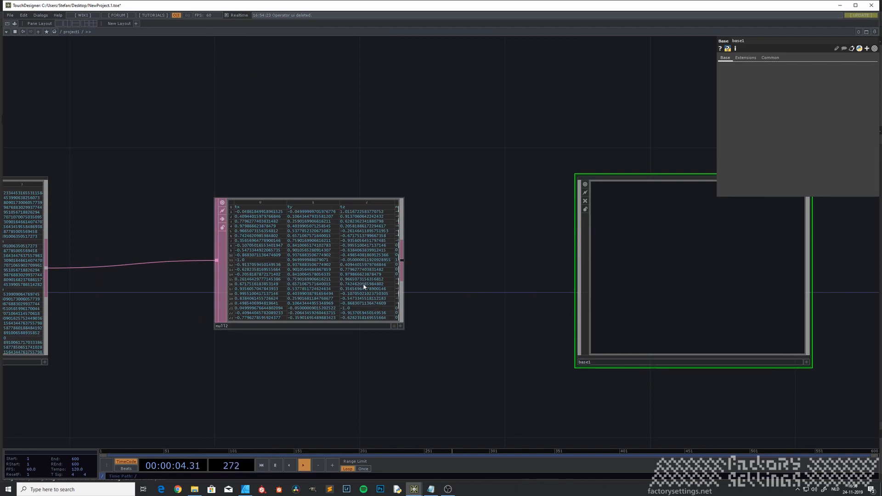
scroll(370, 284, "down", 2)
scroll(370, 283, "up", 4)
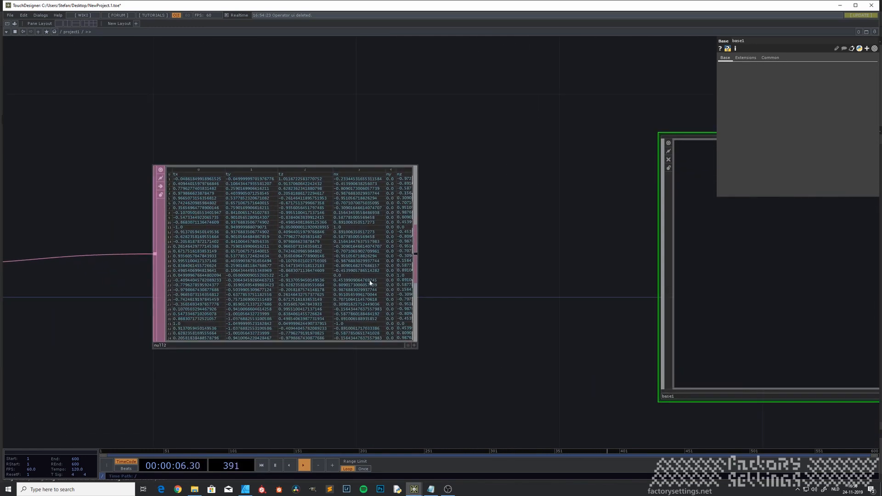
scroll(359, 287, "down", 3)
scroll(360, 285, "up", 2)
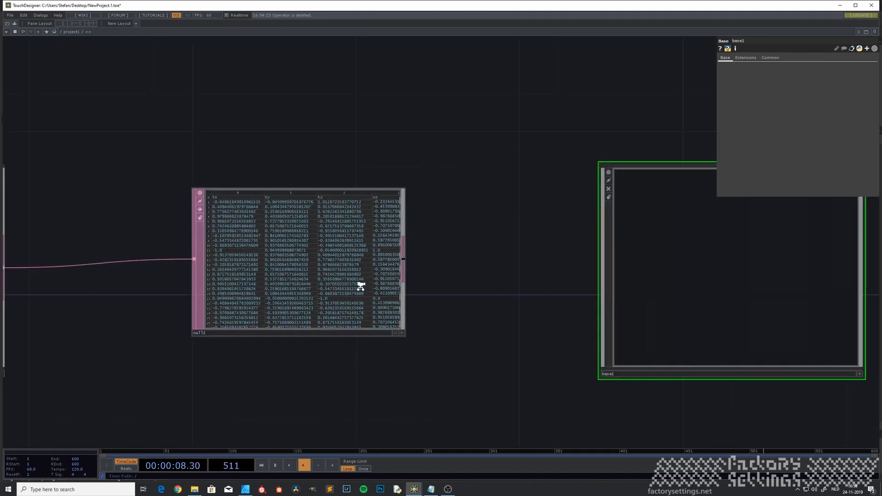
scroll(361, 286, "down", 2)
scroll(411, 304, "down", 1)
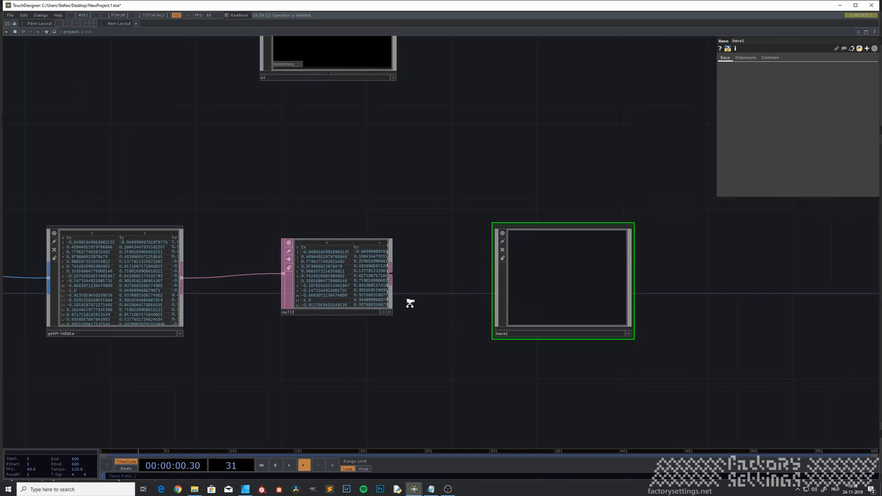
scroll(410, 303, "down", 1)
left_click_drag(360, 352, 257, 387)
Rename the new Base COMP as strConvert.
left_click(400, 366)
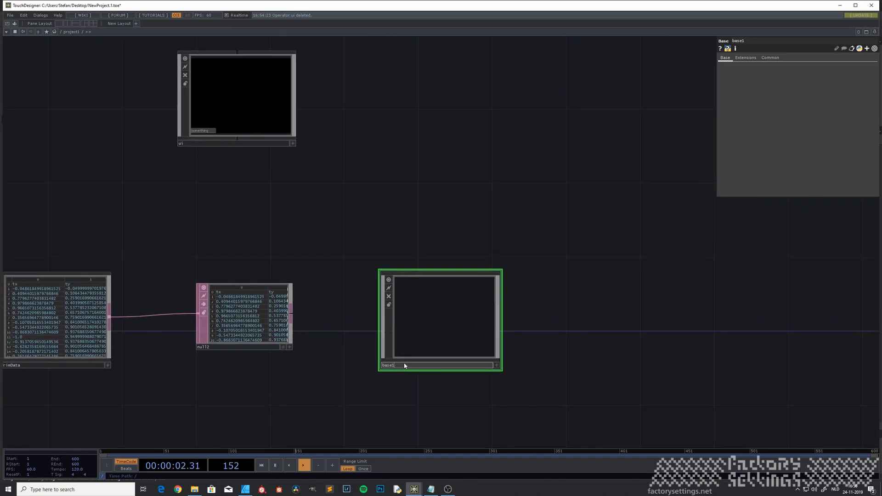
left_click_drag(402, 366, 341, 368)
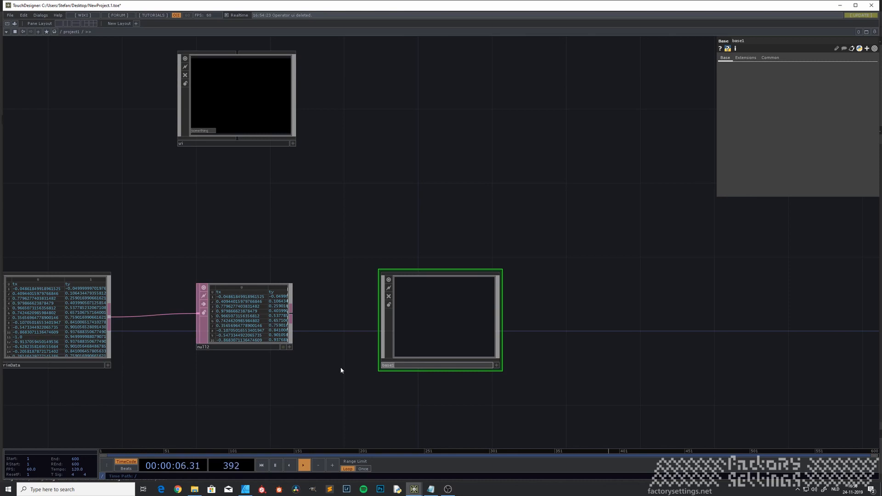
type("strConvert")
key("Return")
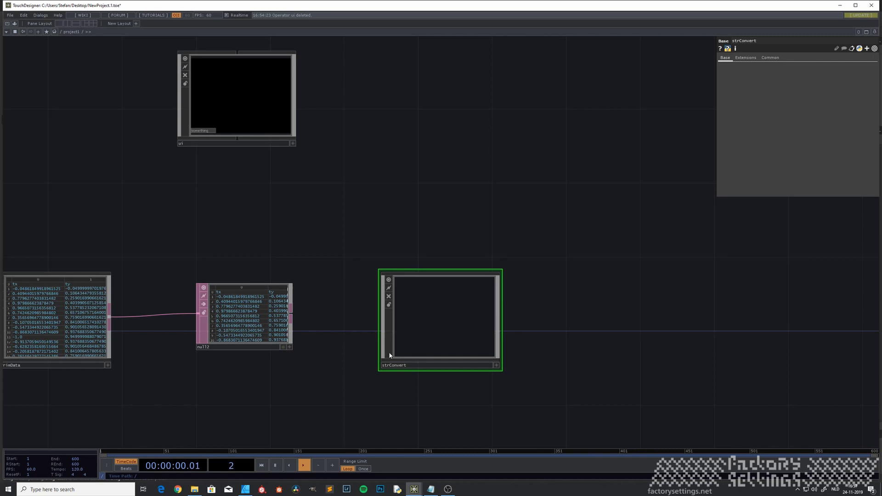
Enter the strConvert component and add an In DAT to its empty network.
double_click(437, 326)
key("Tab")
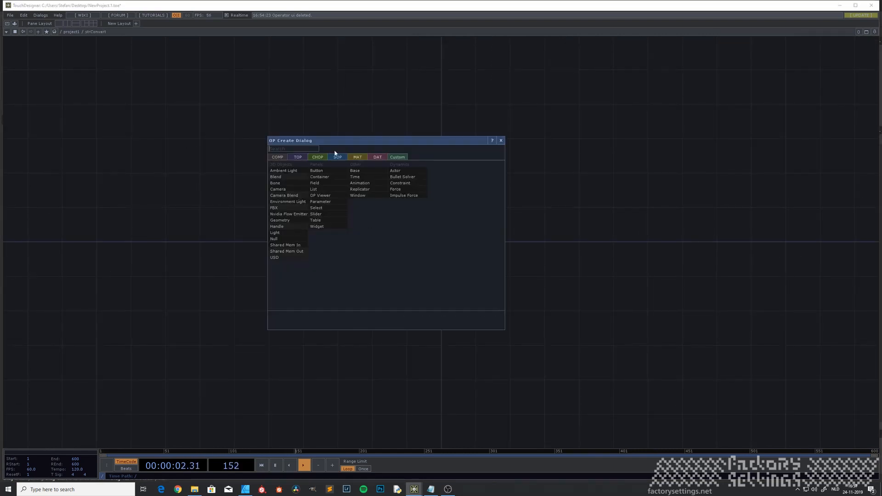
left_click(377, 157)
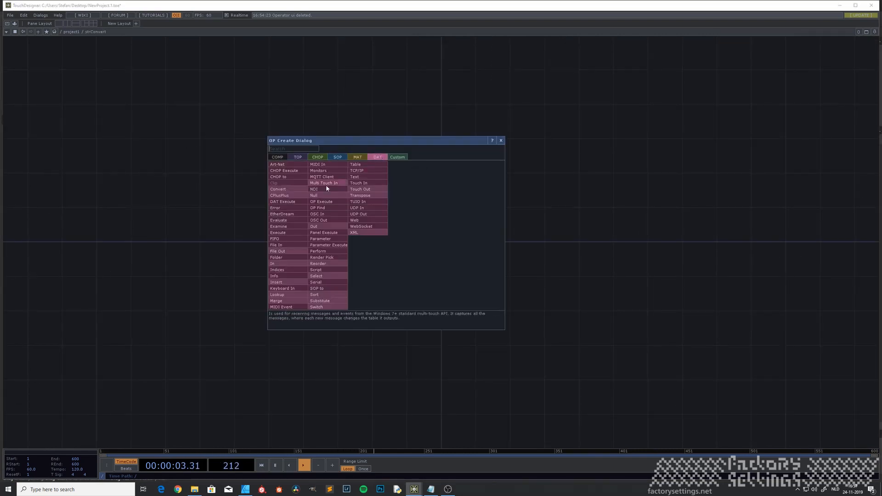
left_click(290, 261)
left_click(400, 242)
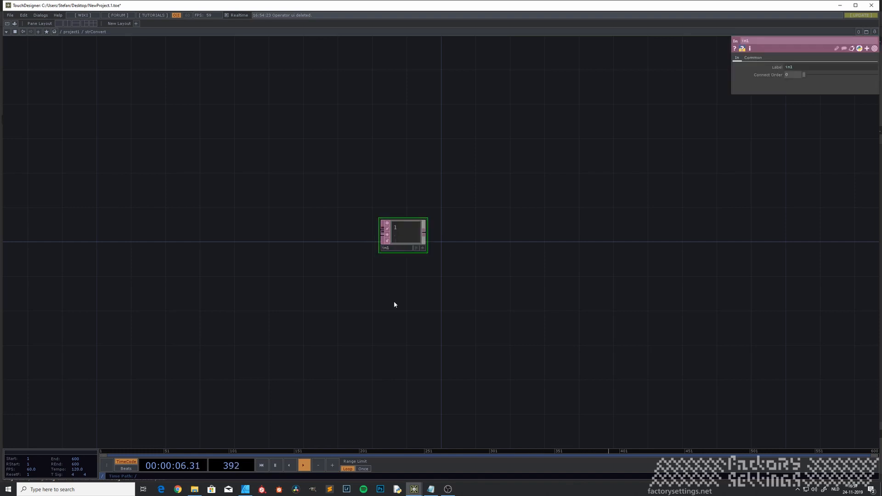
Wire the Null DAT that follows getPrimData into strConvert's input in the project1 network, and go back inside strConvert.
key("u")
left_click_drag(291, 315, 382, 317)
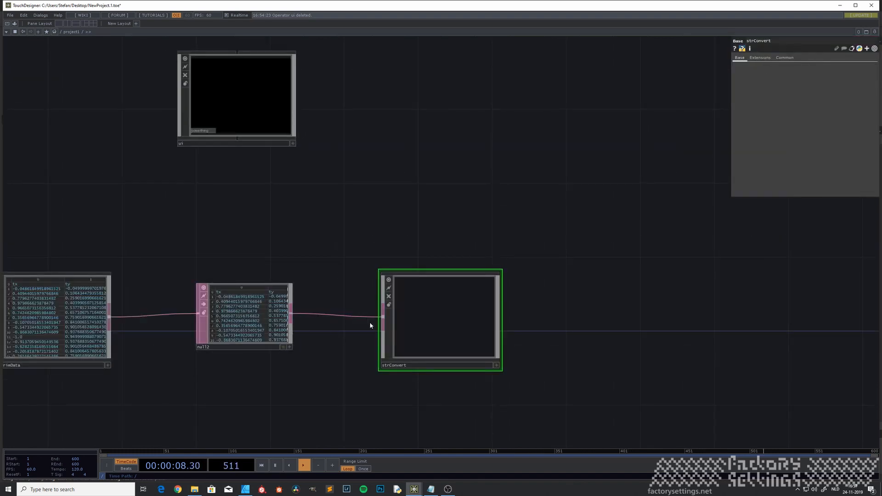
key("i")
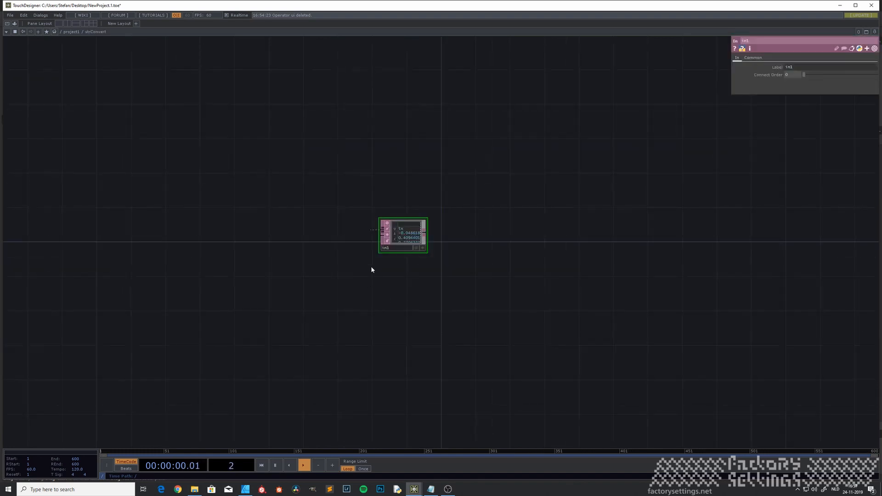
Add a Null DAT fed from the In DAT's output inside strConvert.
right_click(426, 233)
left_click(365, 198)
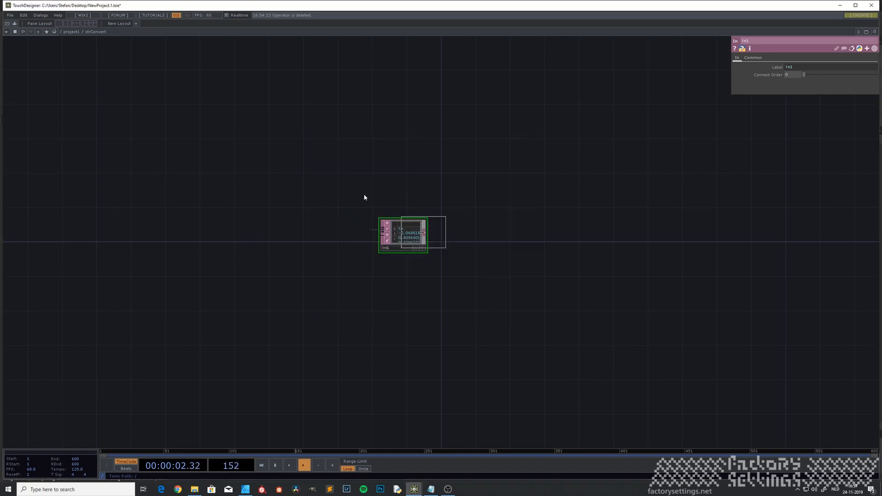
left_click(473, 234)
left_click_drag(393, 312, 195, 365)
left_click_drag(361, 301, 303, 313)
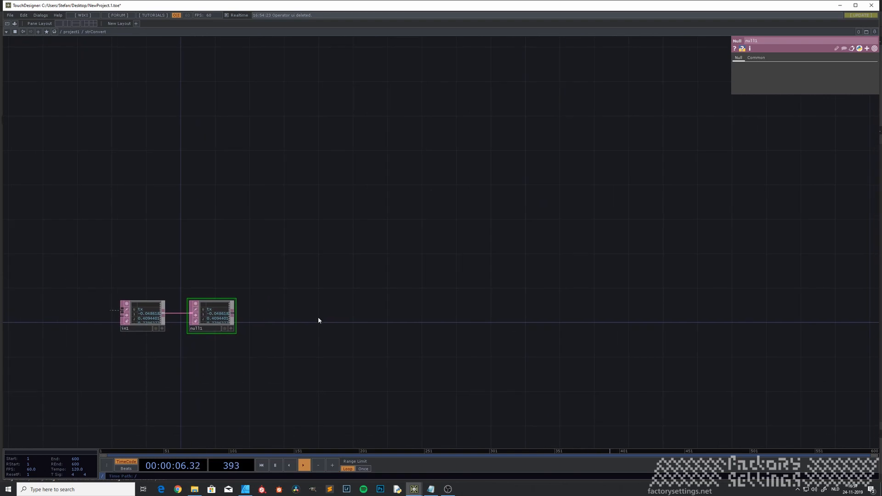
Add an unconnected Table DAT beyond the Null DAT inside strConvert.
scroll(322, 322, "up", 2)
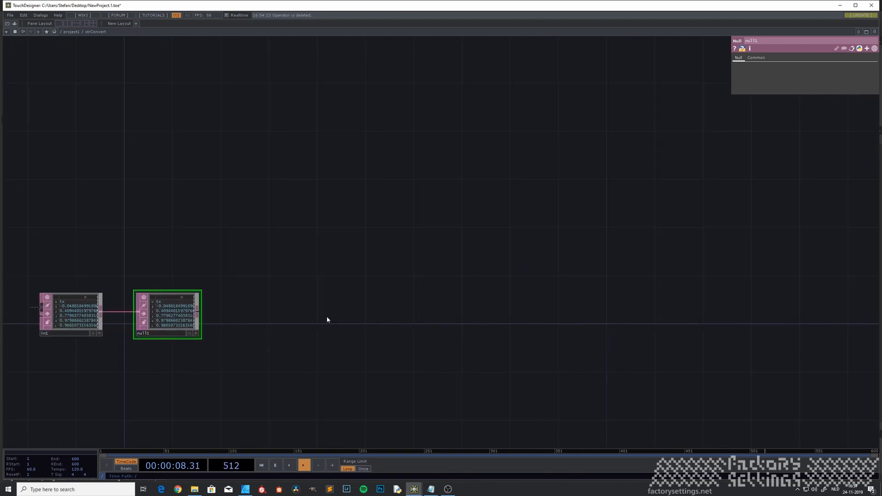
key("Tab")
left_click(314, 270)
left_click(363, 311)
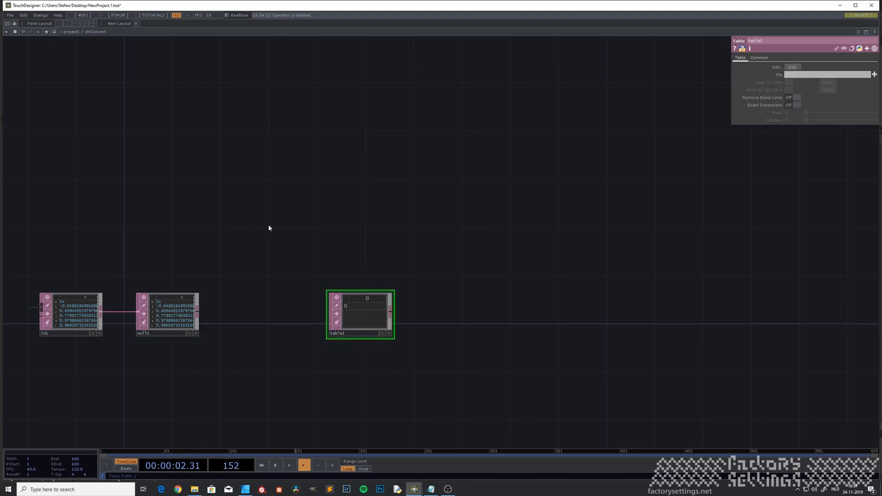
Add a Text DAT above the Null and Table DATs and enlarge its node.
key("Tab")
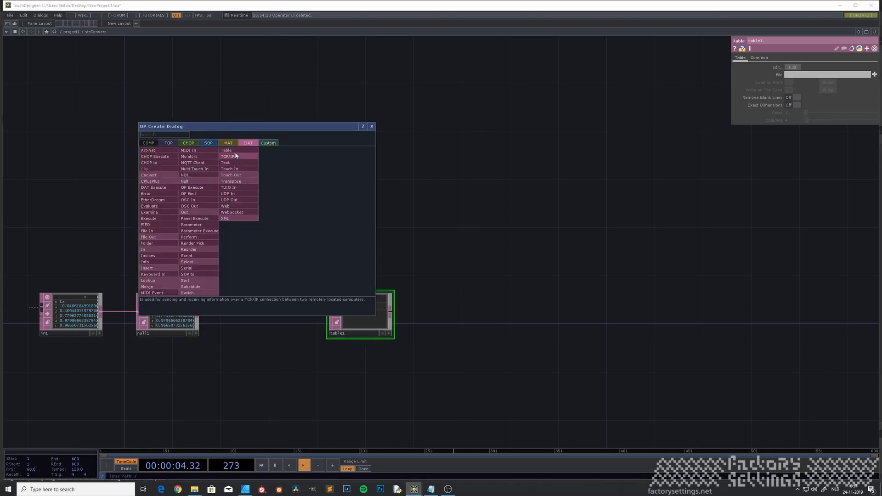
left_click(227, 163)
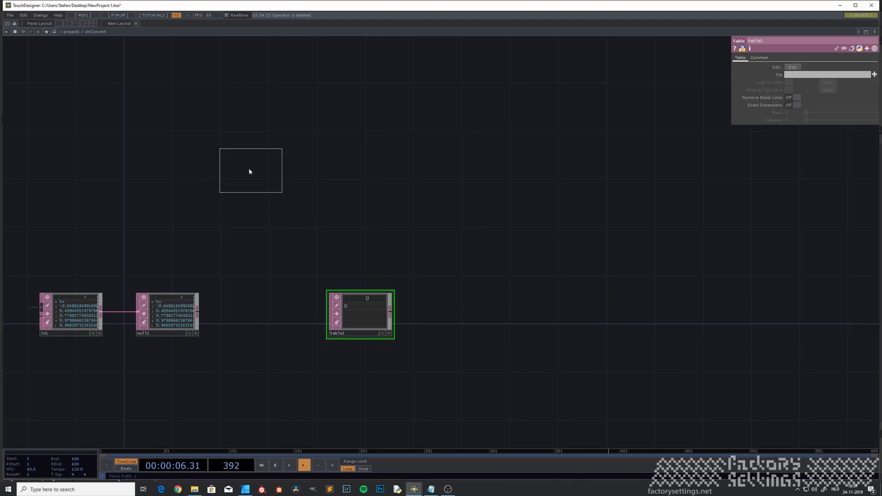
left_click(248, 169)
left_click_drag(274, 193, 339, 243)
scroll(125, 352, "up", 2)
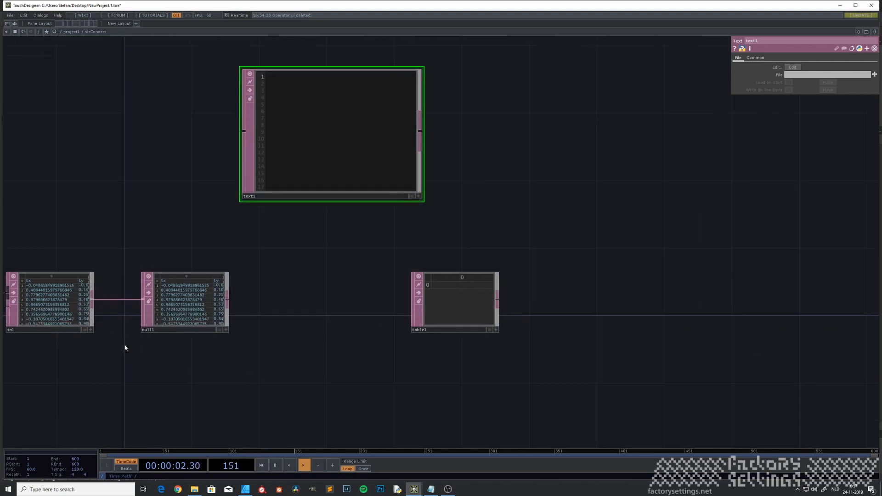
Inspect the incoming position and normal data in strConvert's null1 DAT.
scroll(156, 348, "up", 3)
scroll(196, 343, "down", 3)
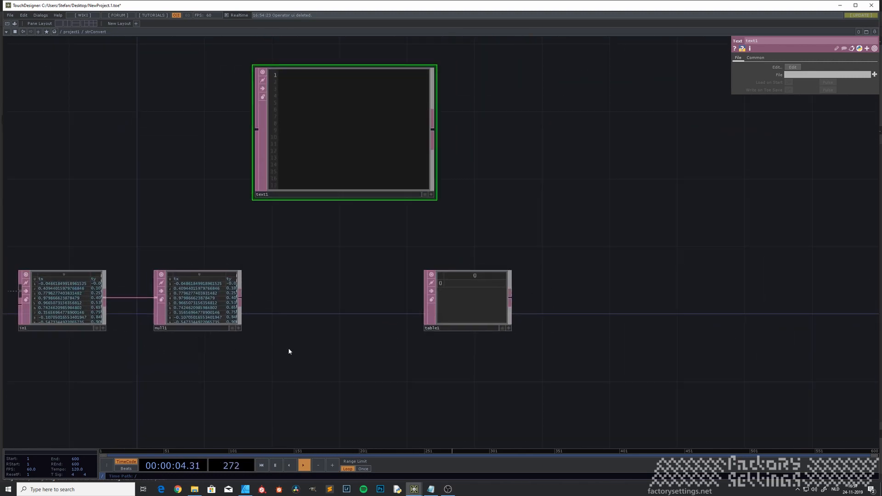
left_click_drag(334, 332, 251, 358)
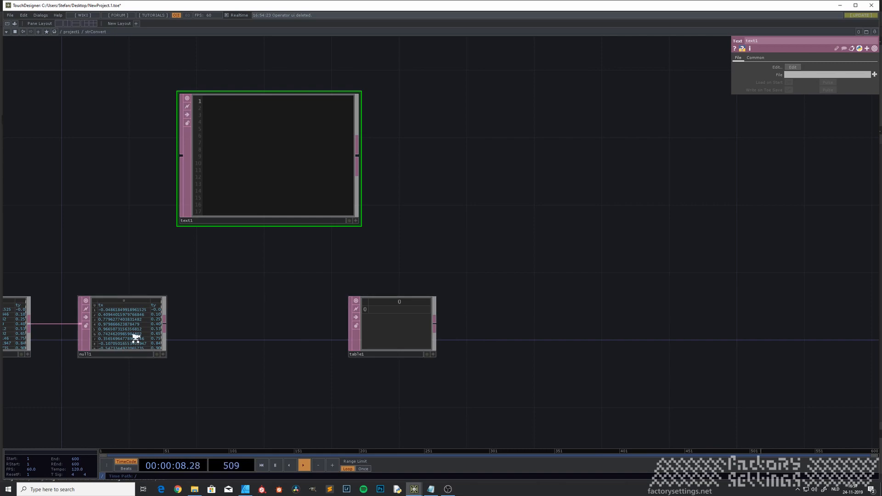
scroll(133, 345, "up", 3)
scroll(153, 319, "up", 3)
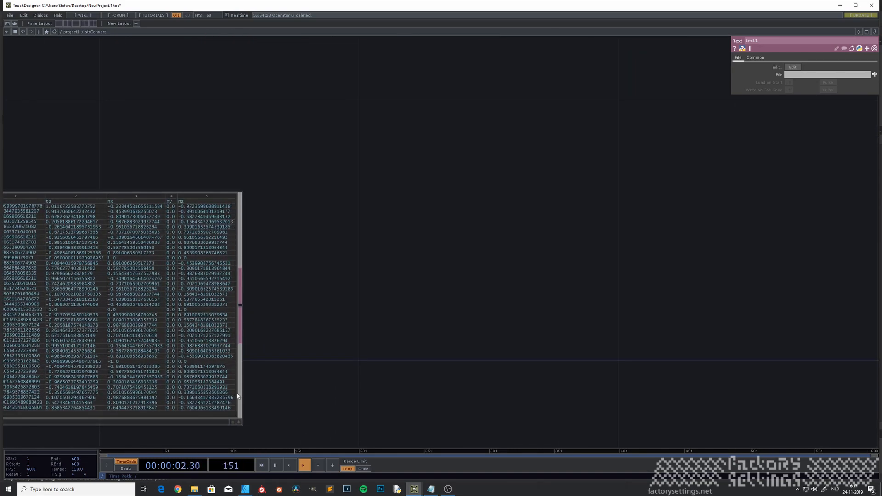
scroll(441, 199, "down", 4)
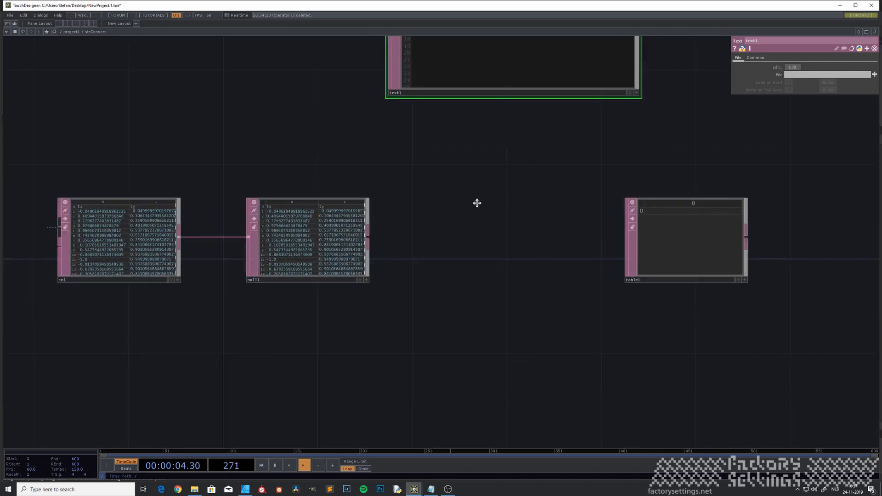
left_click_drag(477, 203, 400, 350)
left_click_drag(423, 294, 335, 280)
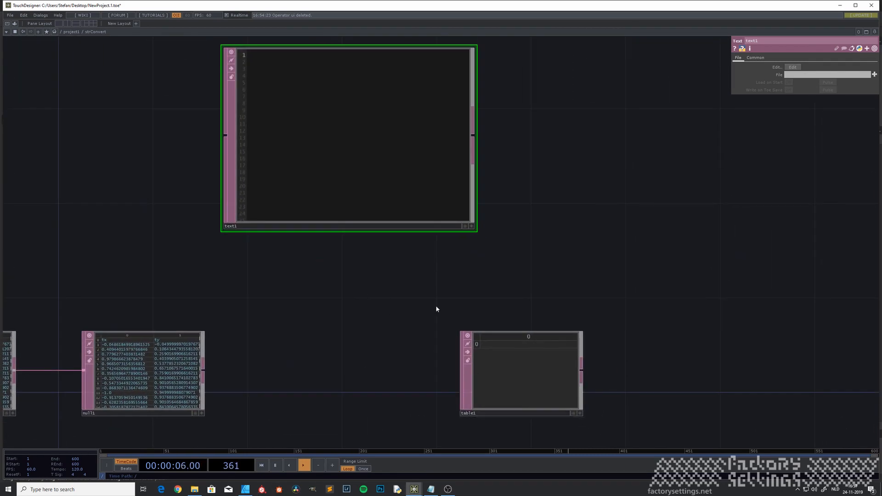
Activate the Text DAT's viewer, enter op('table1').clear() as the script's first line, and deactivate the viewer.
left_click(472, 227)
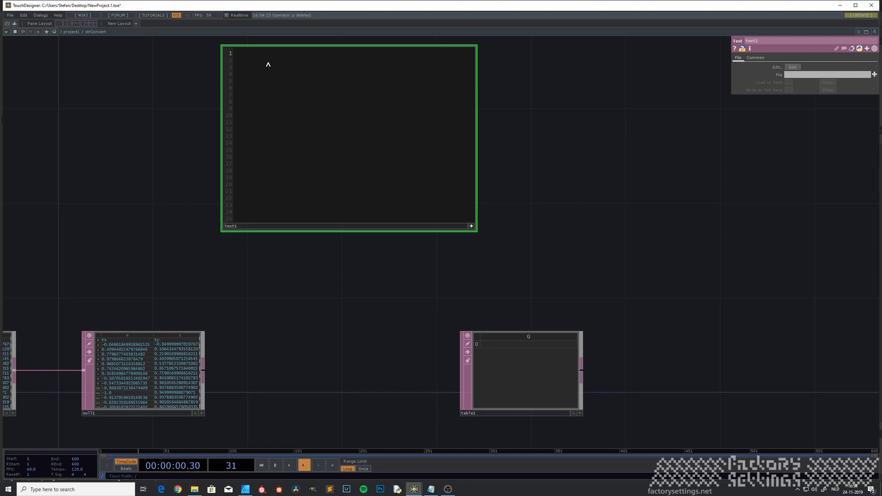
type("op('table1').clear(")
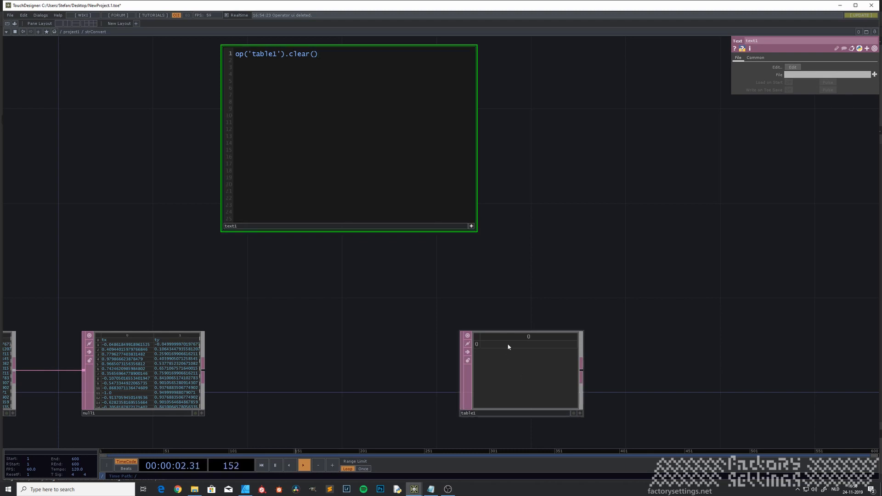
left_click(471, 226)
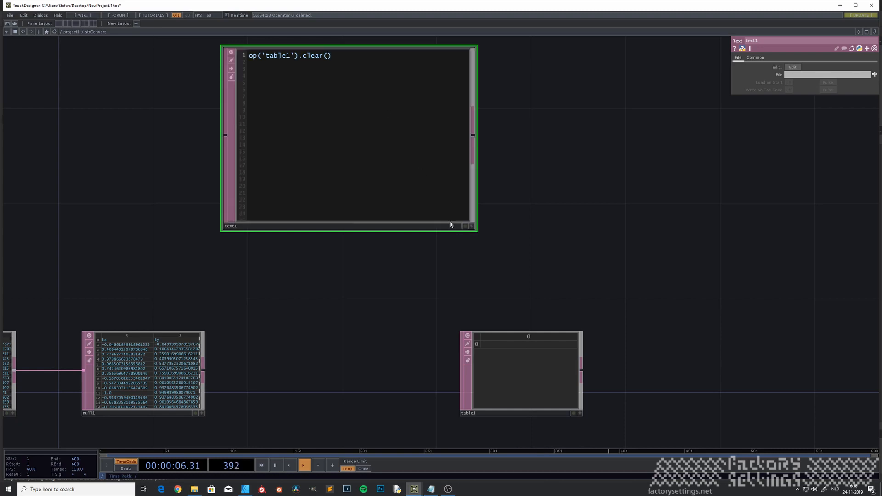
Add a second script line assigning myText the str() of cell [0,0] from op('../ui/null1'), and leave strConvert.
left_click(471, 226)
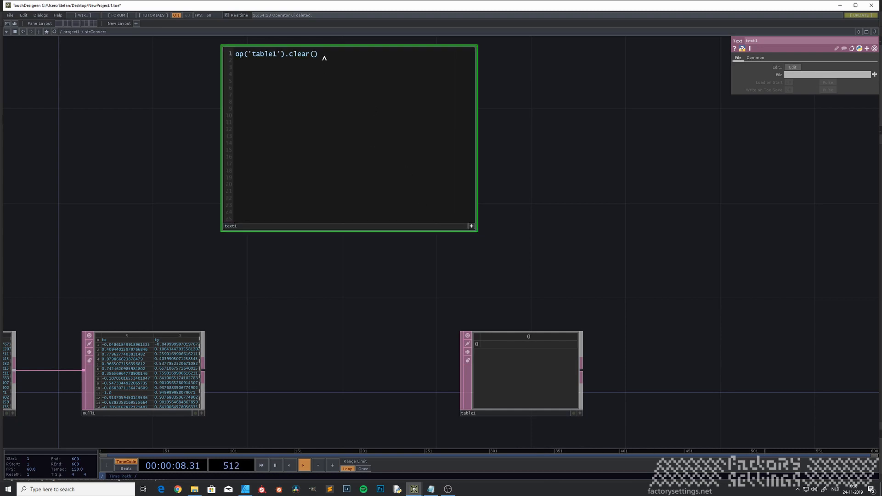
key("Return")
type("myText = str(")
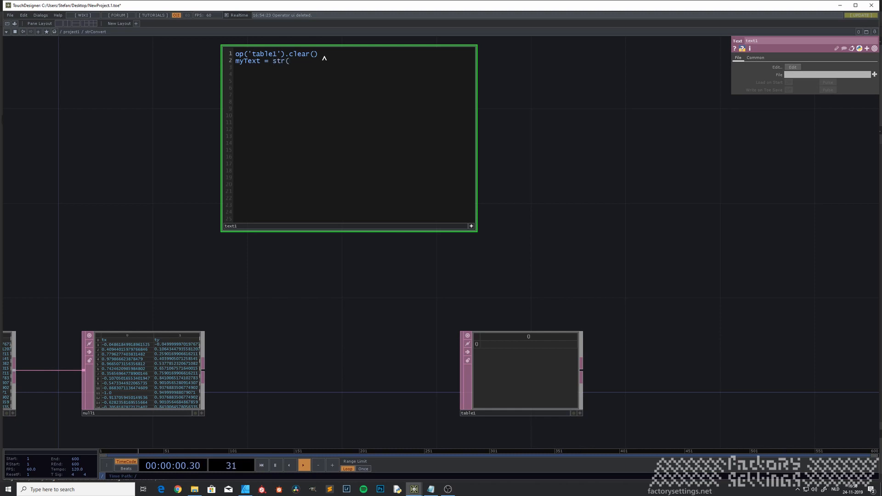
type("op('.")
type("./ui")
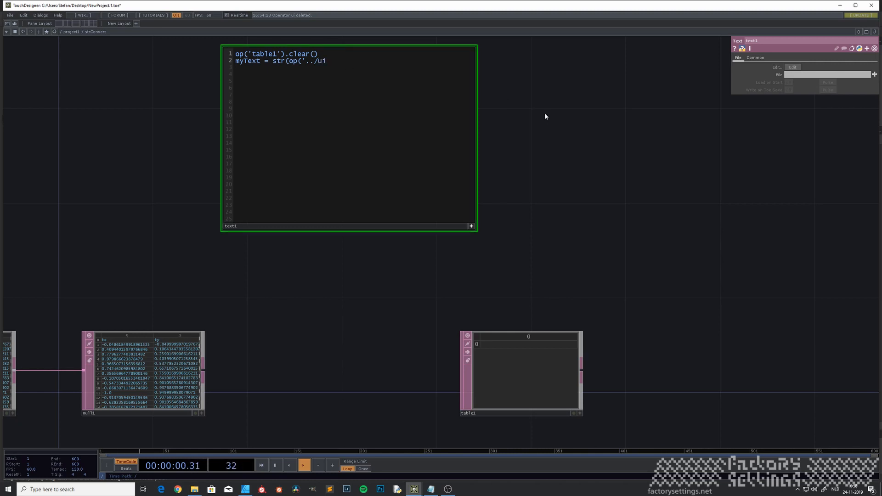
type("/null1')[0,0]u")
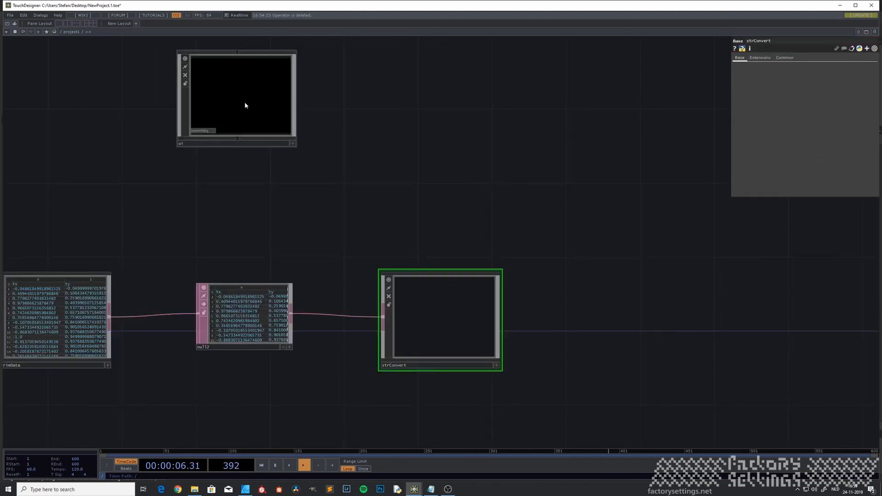
Check the Null DAT inside the ui container, then return to the strConvert network.
left_click(245, 105)
key("i")
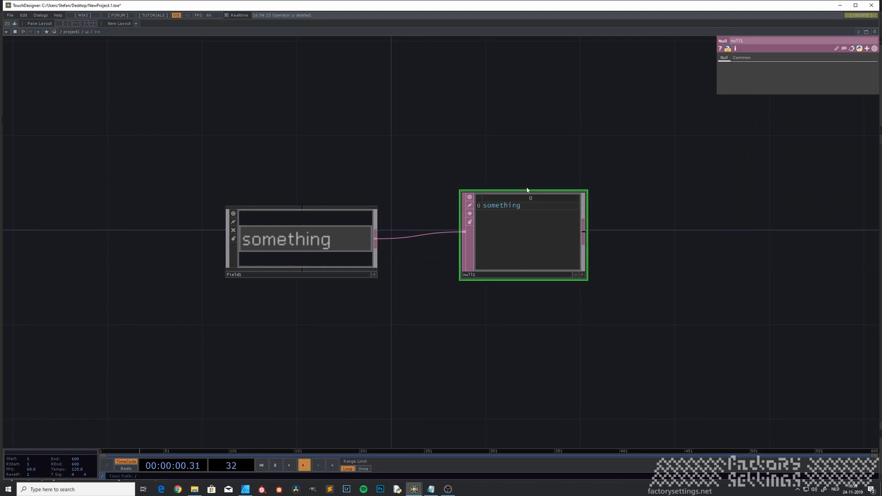
key("u")
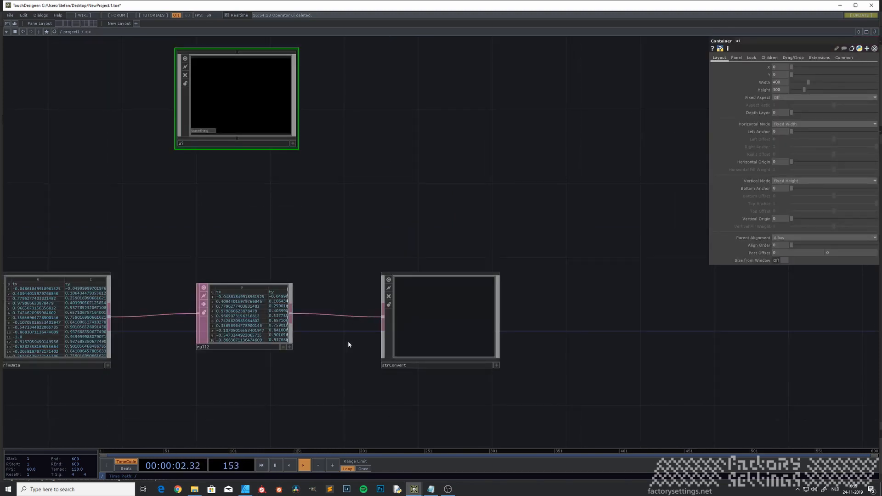
left_click(444, 325)
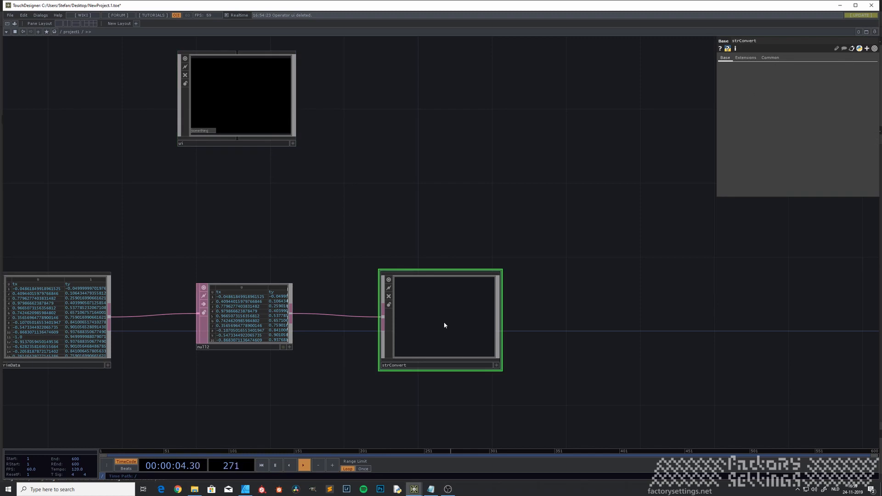
key("i")
left_click_drag(175, 132, 122, 129)
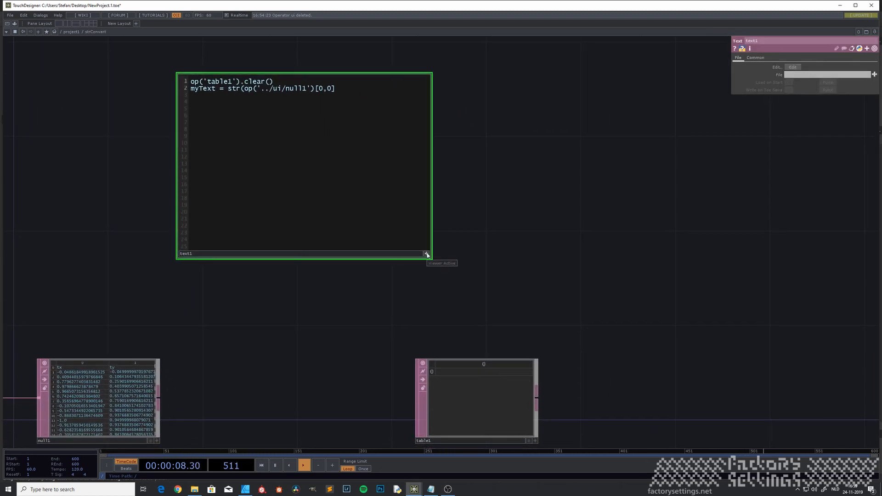
Add op('table1').appendRow(myText) as the third line of the Text DAT script.
left_click(426, 254)
left_click(427, 254)
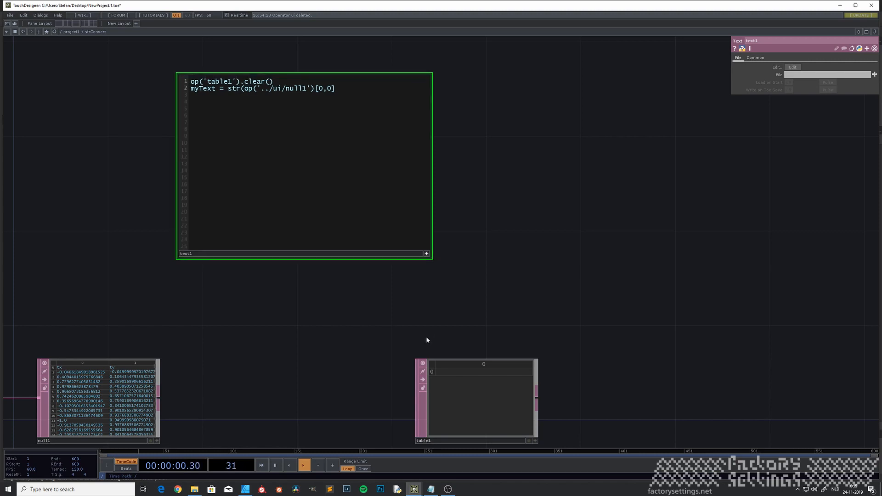
left_click_drag(370, 324, 339, 295)
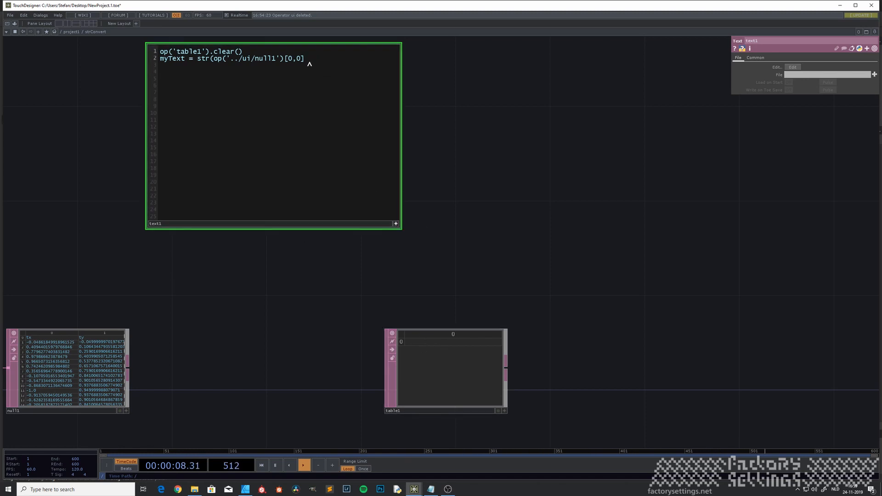
key("Return")
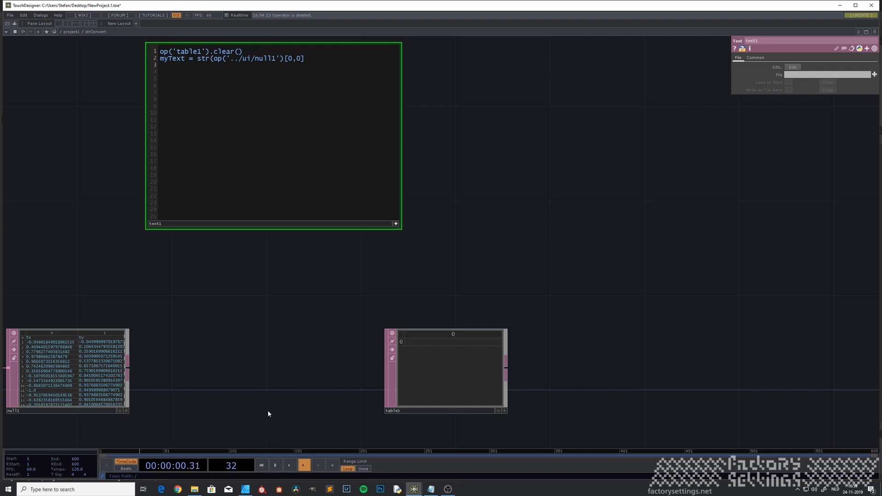
mouse_move(414, 492)
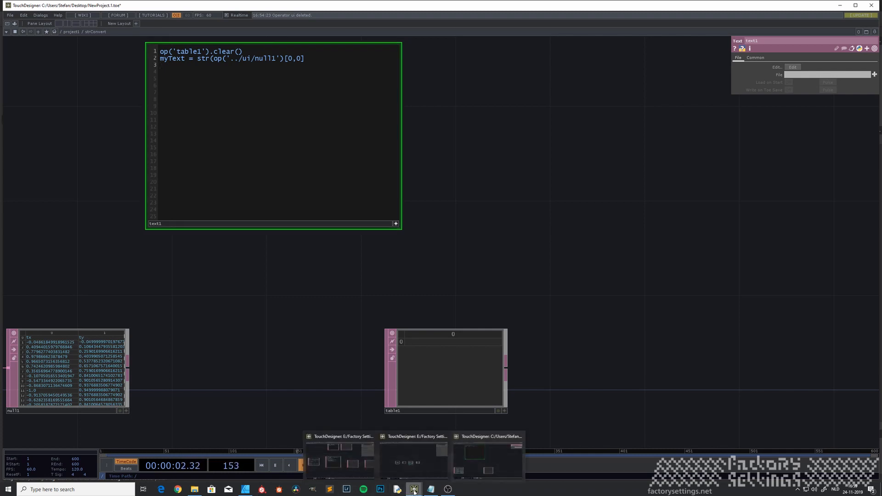
left_click(350, 465)
left_click(172, 68)
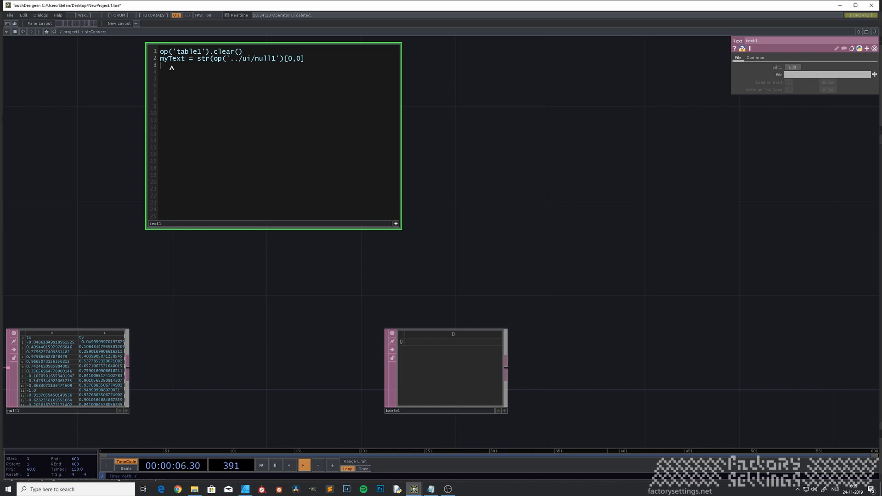
type("p(")
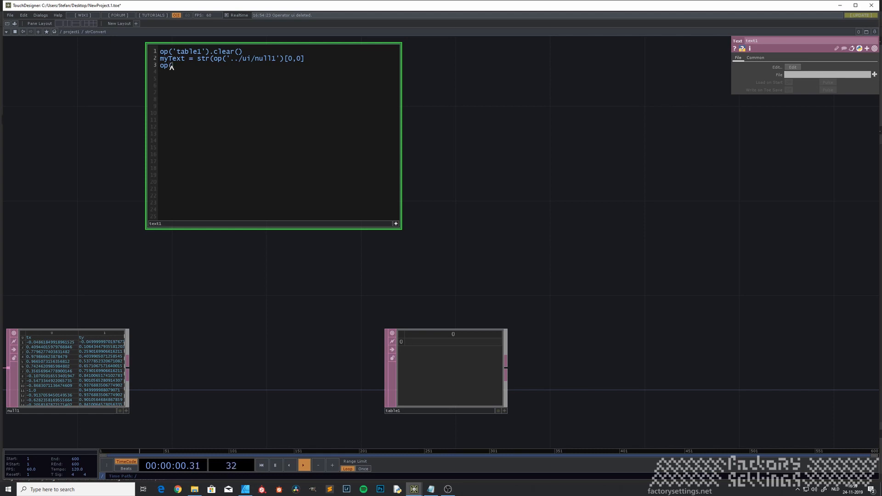
type("'table1')append")
key("BackSpace")
key("BackSpace")
key("BackSpace")
key("BackSpace")
key("BackSpace")
key("BackSpace")
type("appendRow(myText")
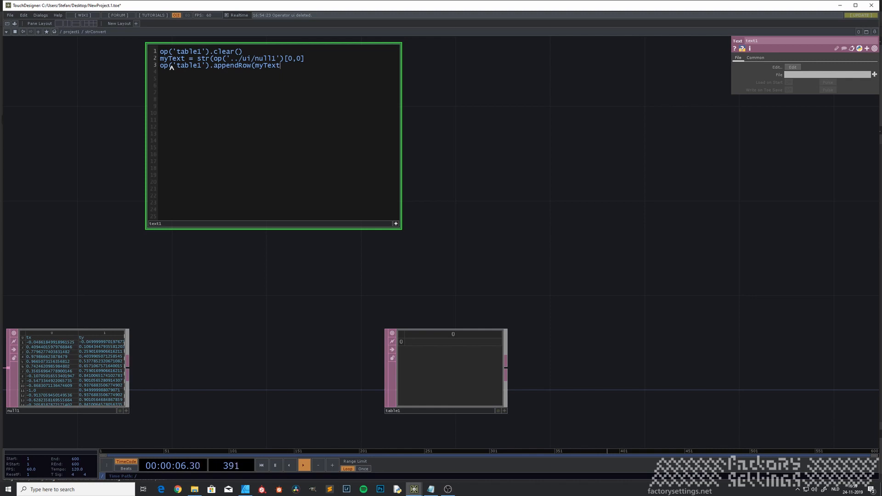
type(")")
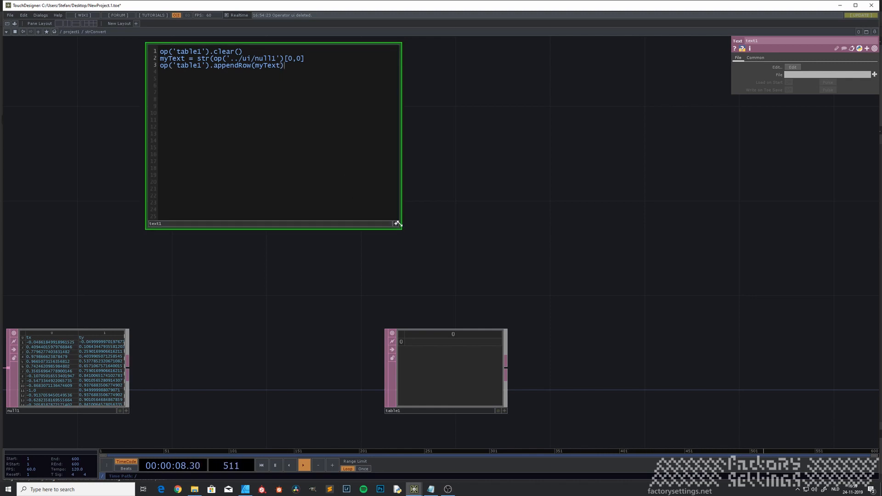
Leave the Text DAT's editing mode and run its script.
key("Escape")
right_click(301, 123)
left_click(315, 192)
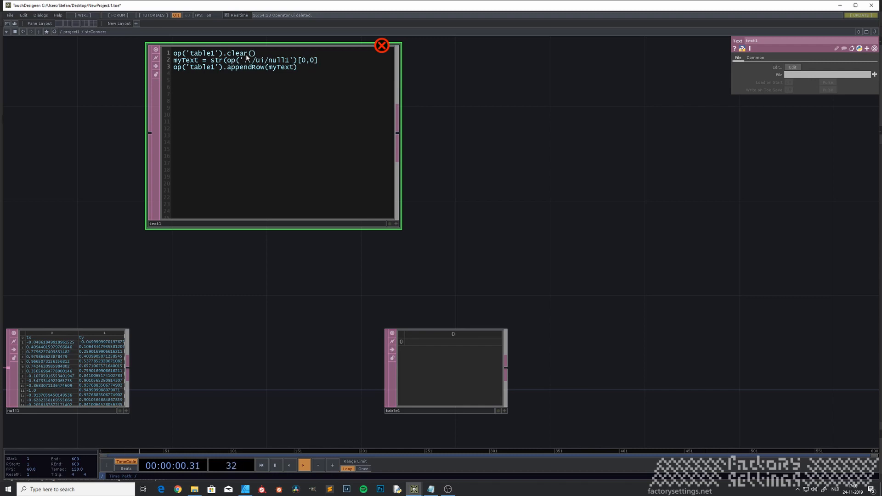
Add the missing closing parenthesis to the myText line and run the script again.
left_click(396, 224)
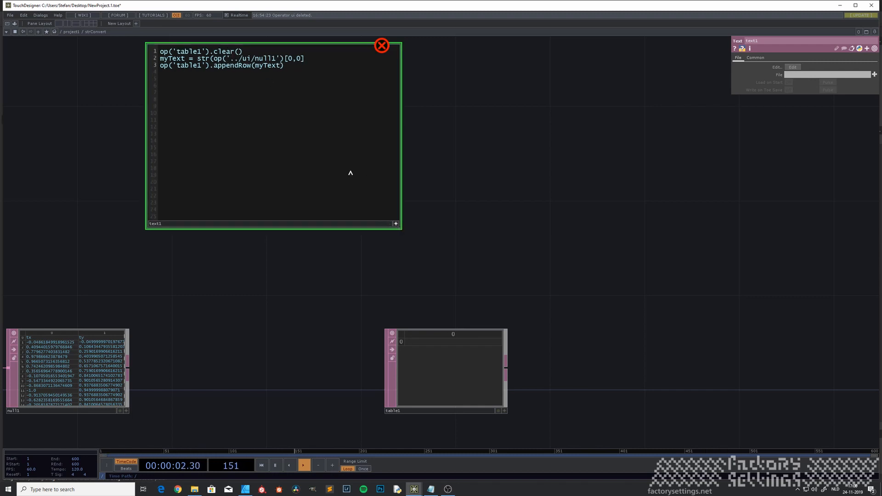
left_click(307, 59)
type(")")
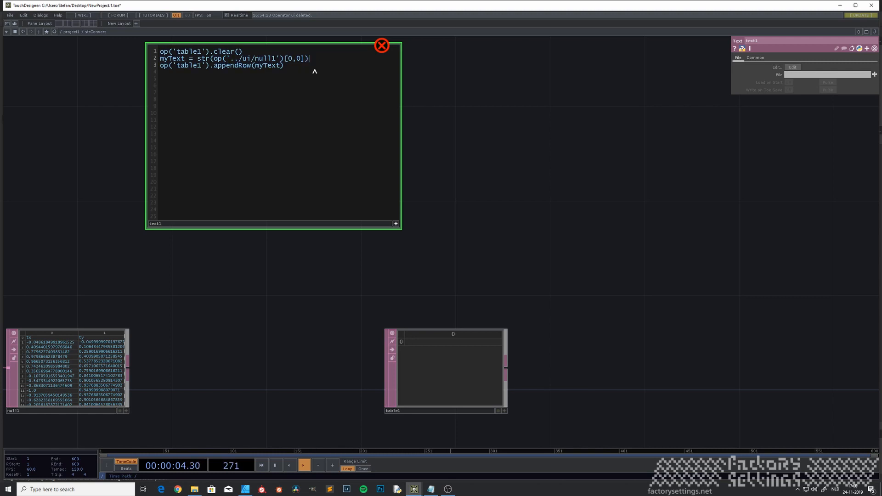
left_click(395, 223)
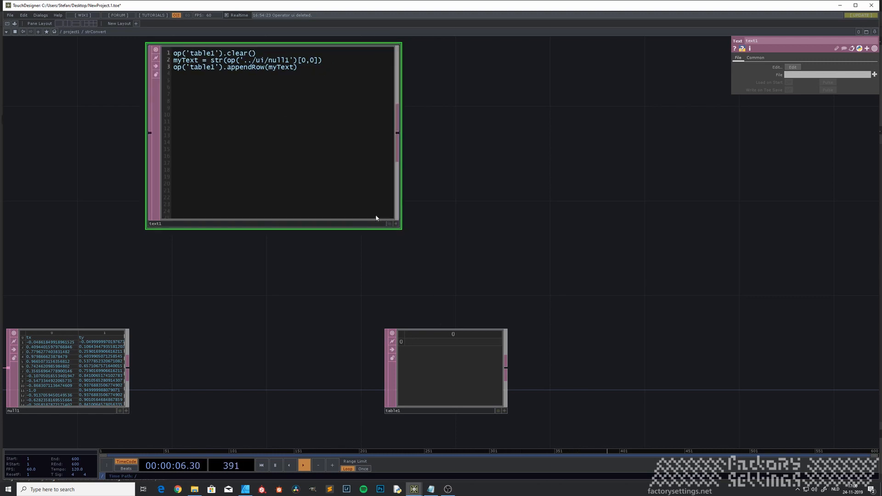
right_click(315, 153)
left_click(329, 179)
Insert x = list(myText) before the appendRow line and change the appendRow argument to x.
left_click(396, 224)
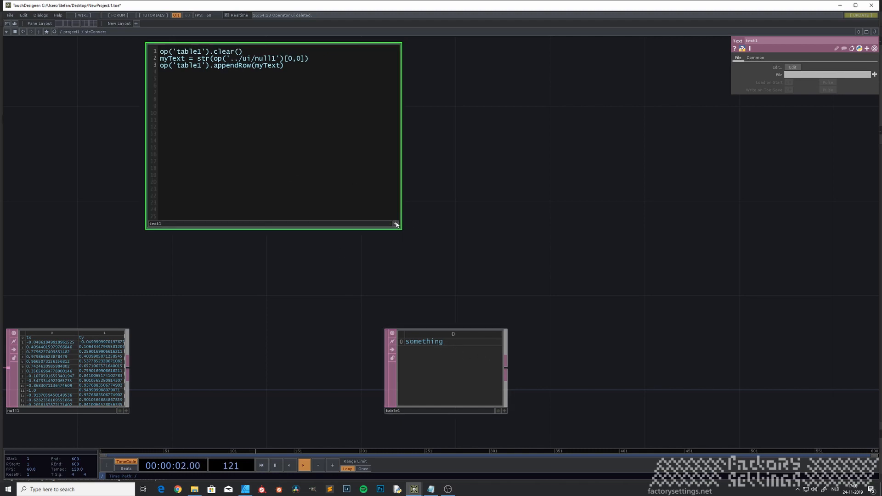
left_click(161, 66)
key("Return")
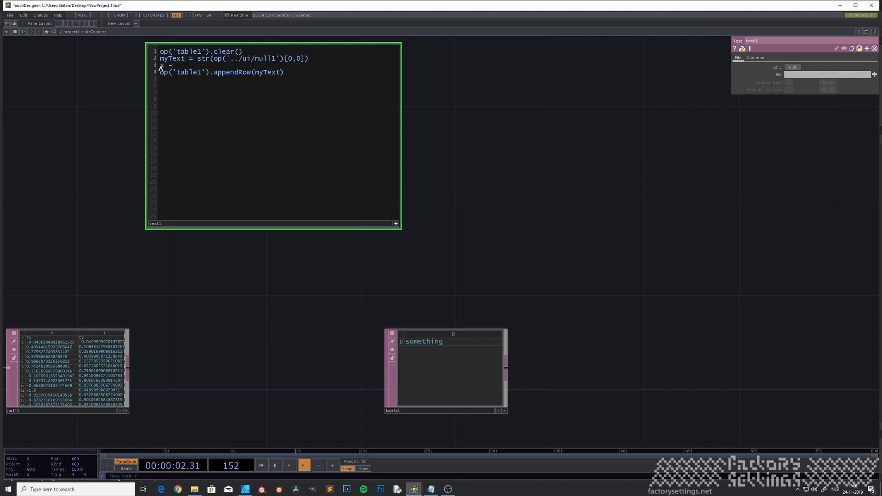
type("x = list(myText")
left_click_drag(255, 74, 280, 75)
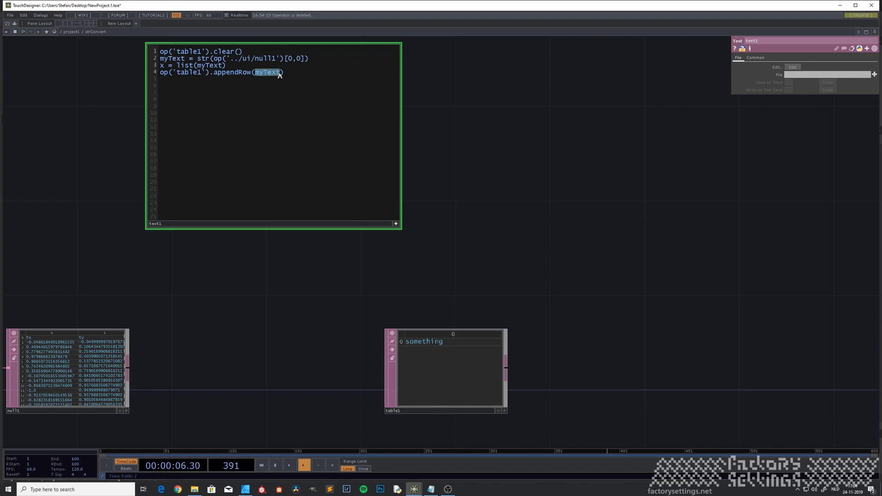
type("x")
left_click(396, 224)
Run the updated script and inspect the row written to table1.
right_click(275, 161)
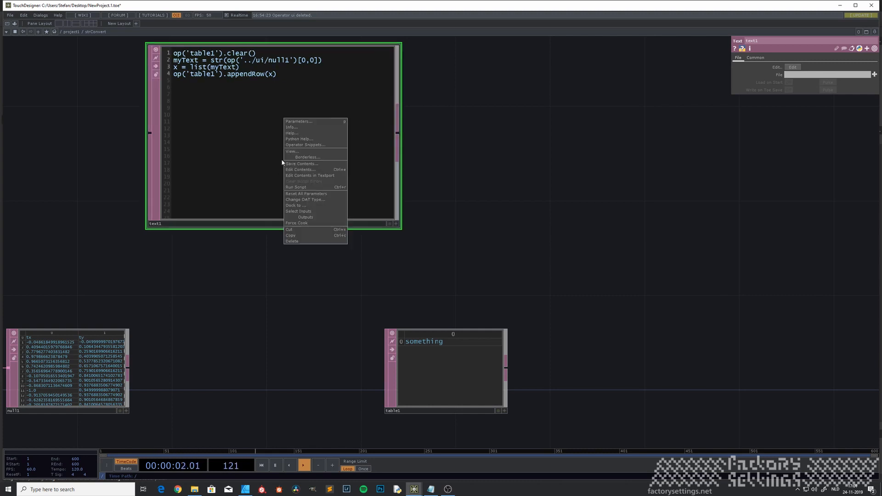
left_click(296, 185)
scroll(426, 369, "up", 2)
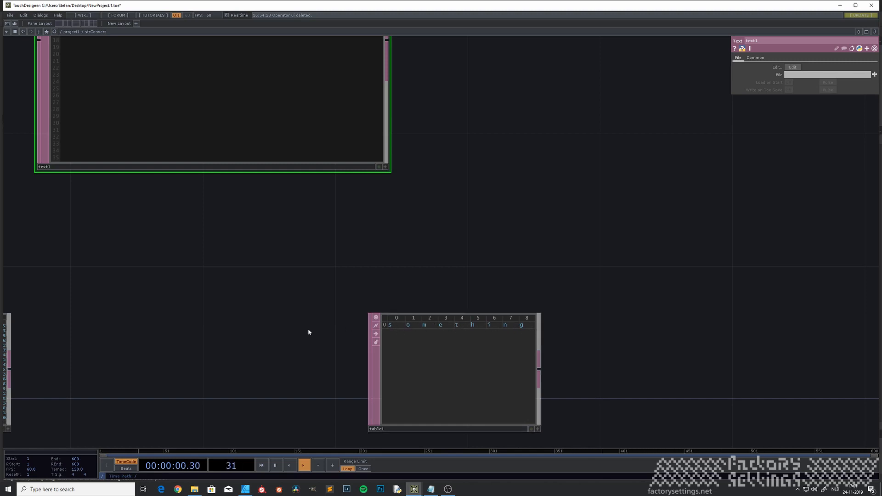
scroll(308, 329, "down", 2)
scroll(309, 330, "down", 2)
scroll(248, 367, "down", 2)
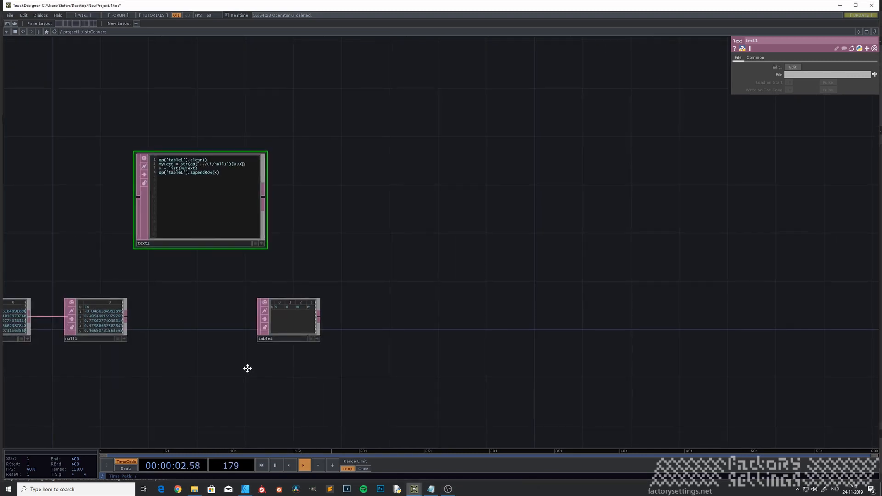
scroll(235, 194, "up", 3)
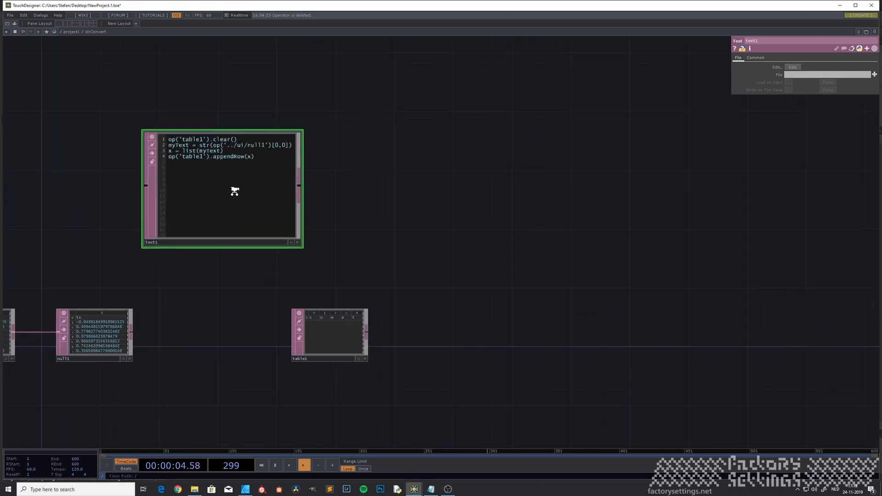
scroll(331, 347, "up", 3)
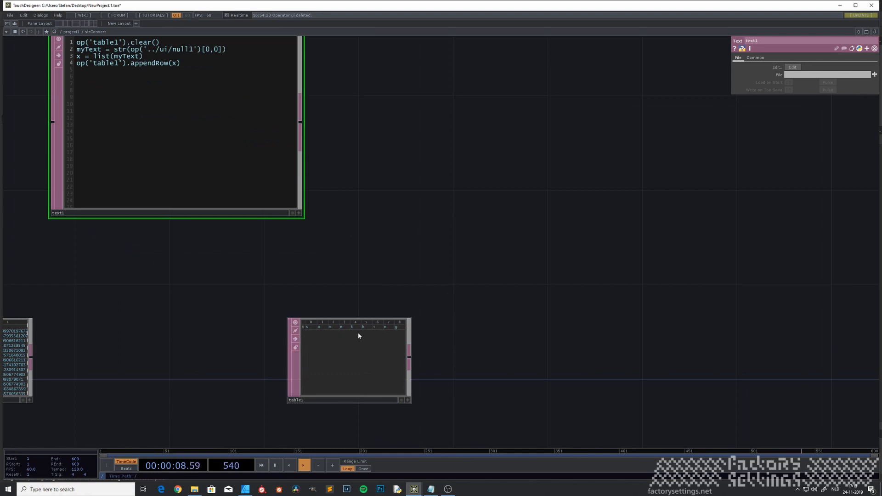
scroll(270, 338, "down", 3)
left_click_drag(200, 394, 239, 378)
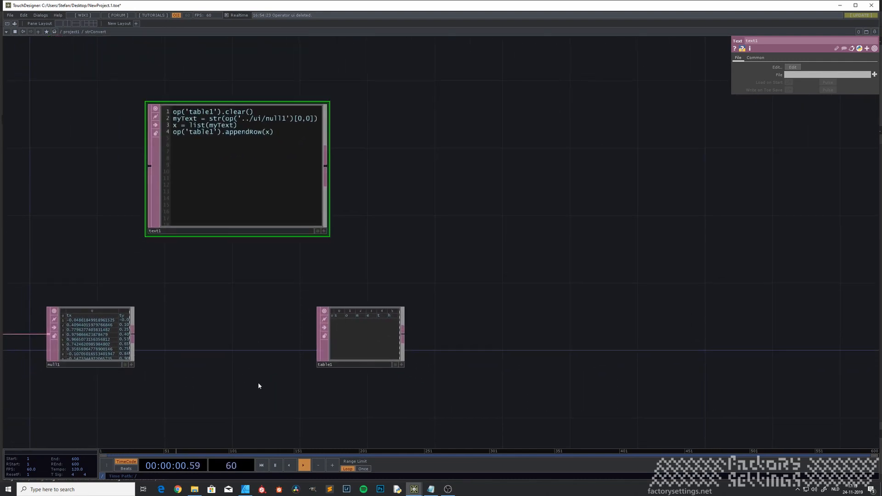
Split the network view side by side and show the project1 network in the second pane.
left_click(875, 31)
left_click(848, 46)
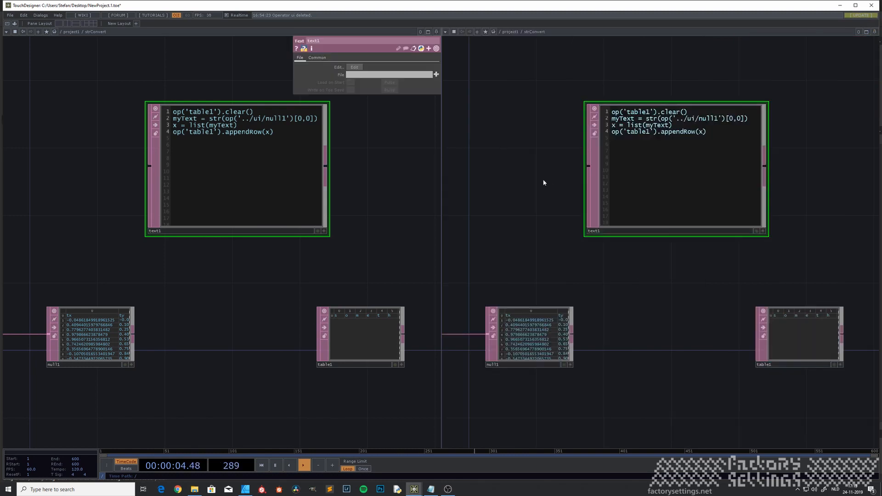
key("u")
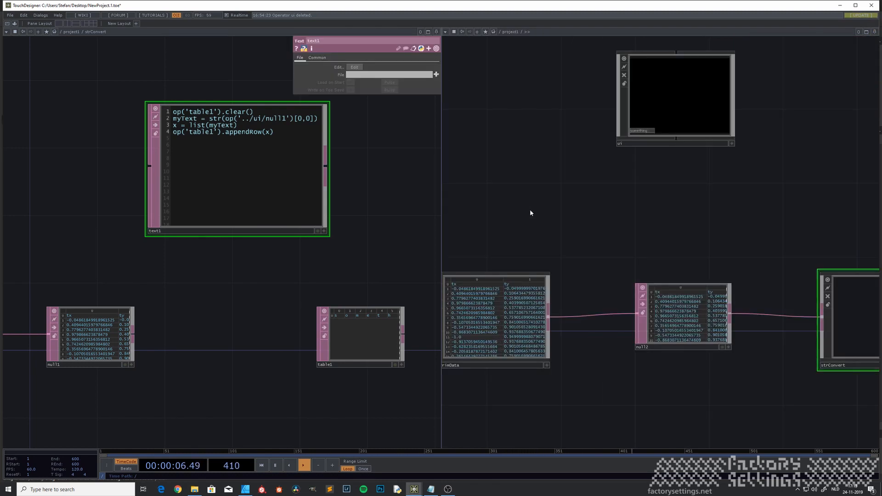
key("u")
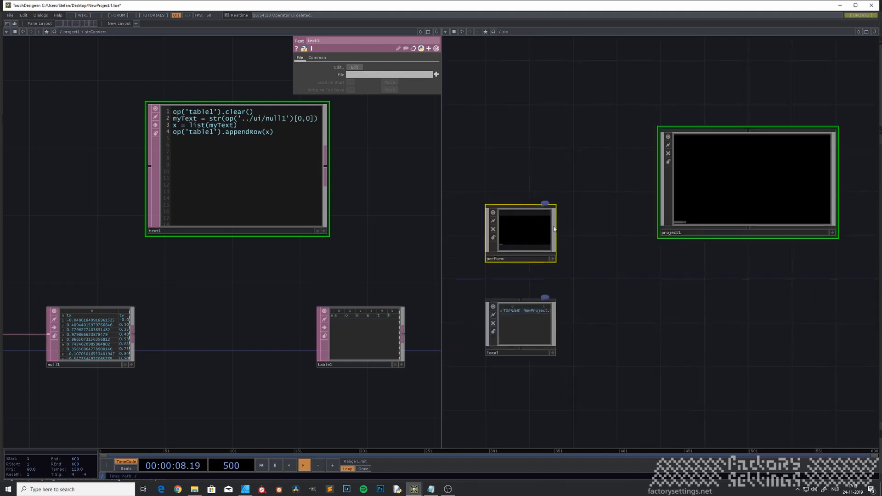
left_click(739, 192)
key("i")
key("h")
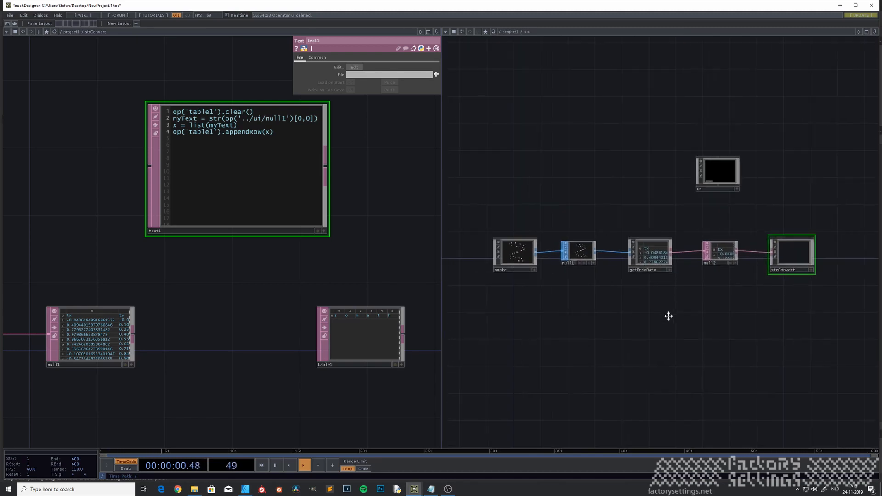
Enter the snake component in the second pane and bring its three Pattern CHOPs into view.
left_click(565, 264)
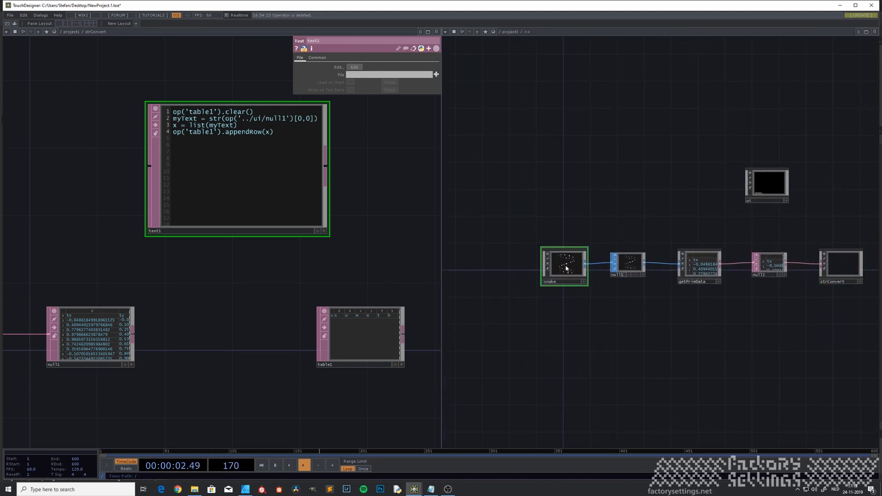
key("i")
left_click_drag(726, 131, 824, 107)
scroll(628, 248, "down", 4)
left_click_drag(630, 315, 746, 303)
left_click_drag(500, 240, 615, 270)
scroll(606, 275, "down", 4)
left_click_drag(579, 315, 703, 322)
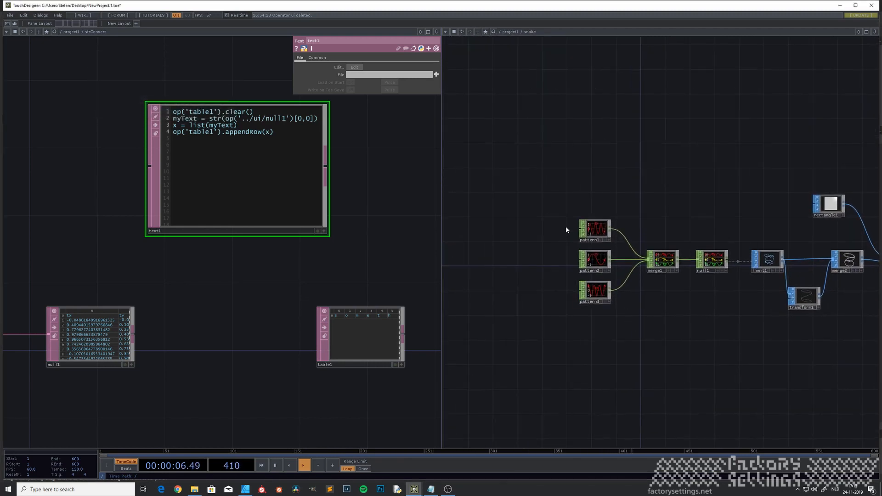
scroll(563, 224, "up", 2)
left_click_drag(564, 233, 510, 231)
scroll(513, 231, "up", 3)
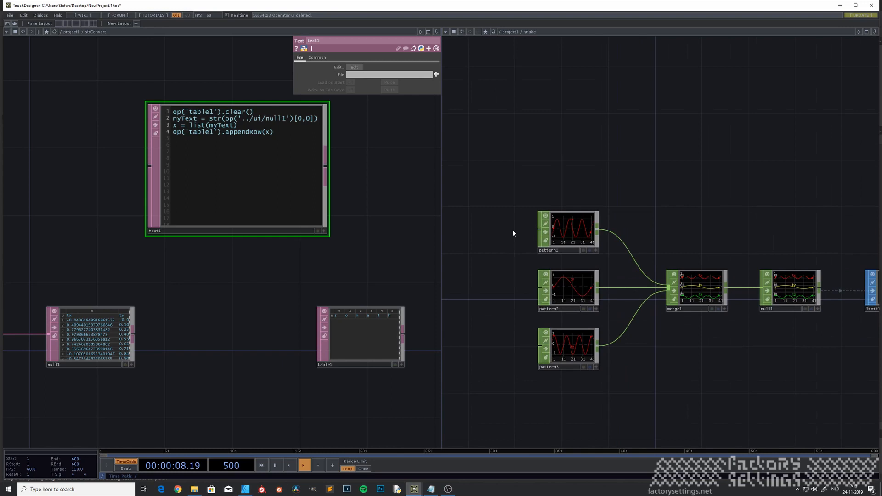
Display the pattern1 CHOP's parameters and expand its Length parameter.
left_click(579, 227)
key("p")
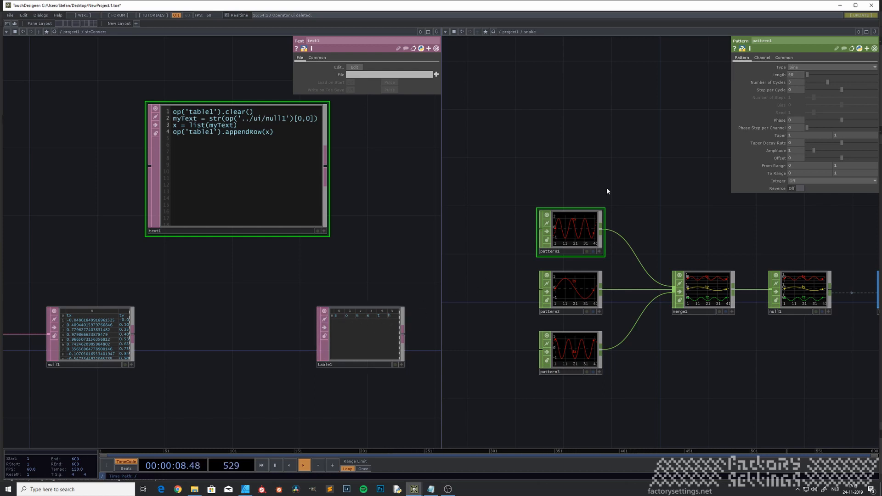
left_click(734, 74)
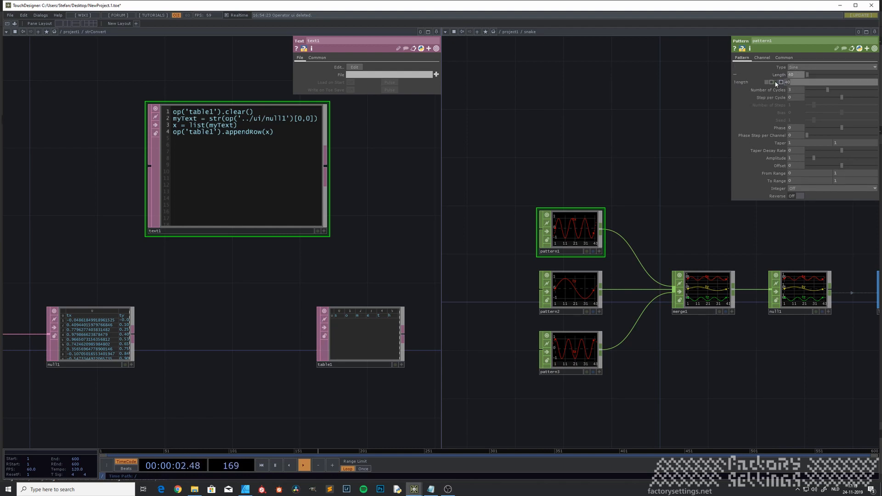
Set pattern1's Length to the expression op('../strConvert/table1').numCols and check it against table1's column information.
type("op('../str")
type("Convert/table1')")
type(".")
type("numCols")
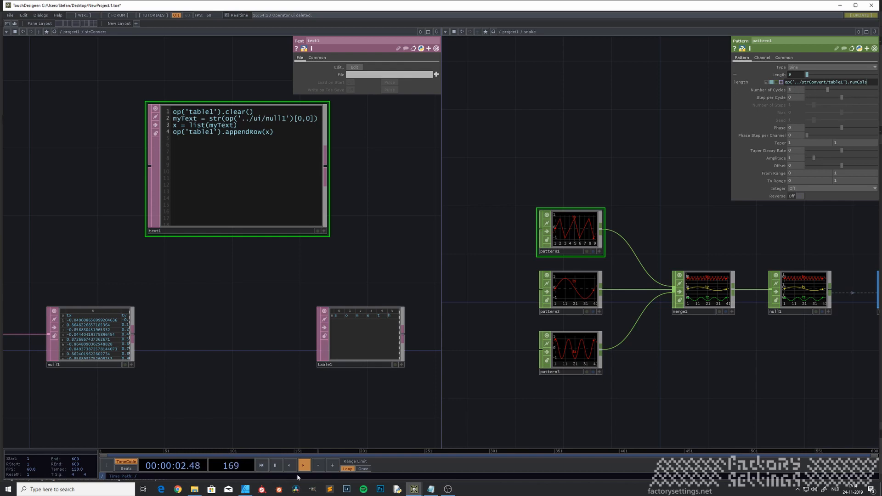
middle_click(360, 345)
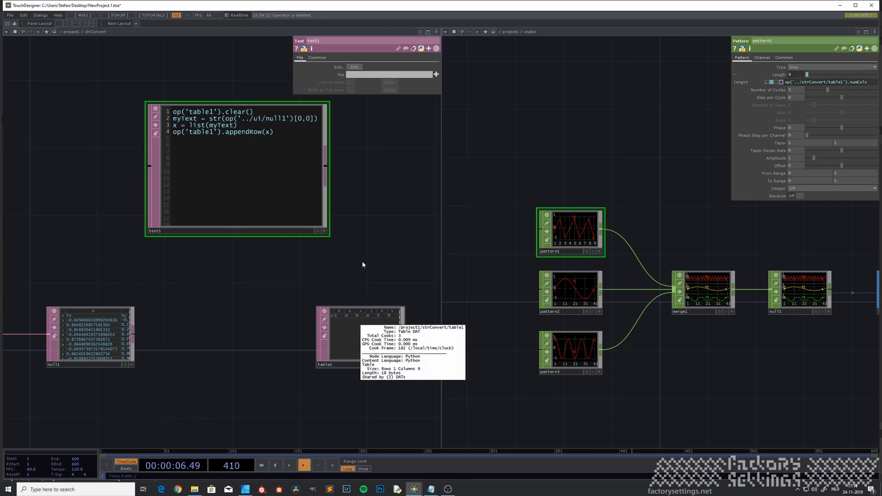
Copy pattern1's Length expression and apply it to the Length of pattern2 and pattern3.
left_click(806, 83)
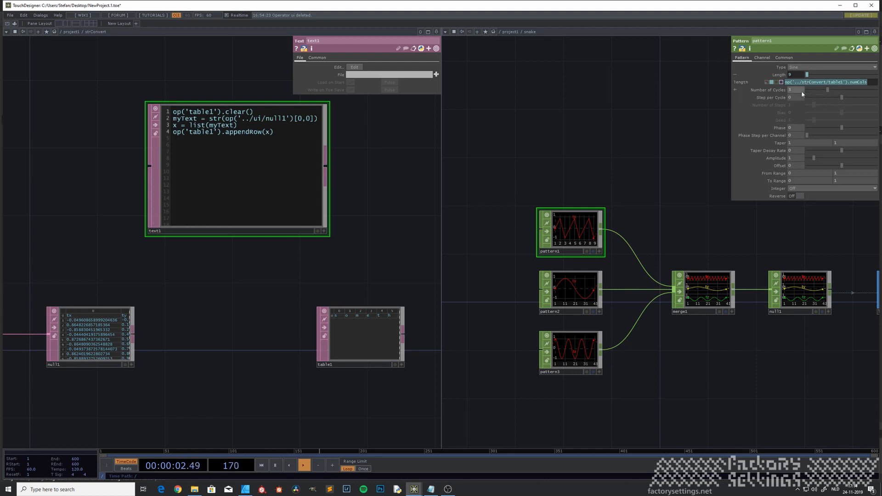
left_click(577, 292)
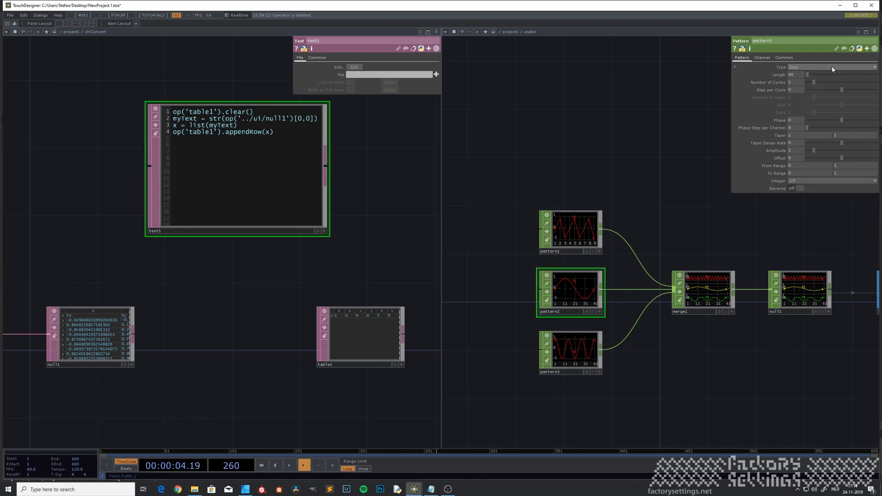
left_click(798, 75)
key("ctrl+v")
key("Return")
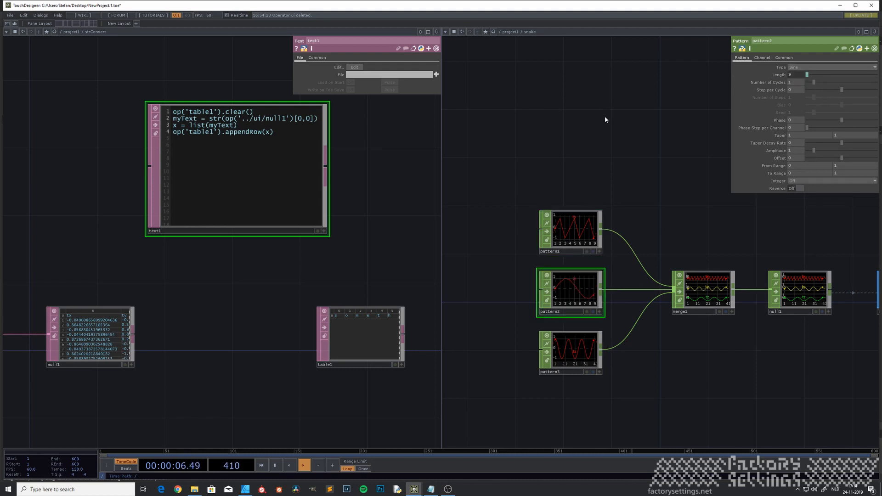
left_click(578, 349)
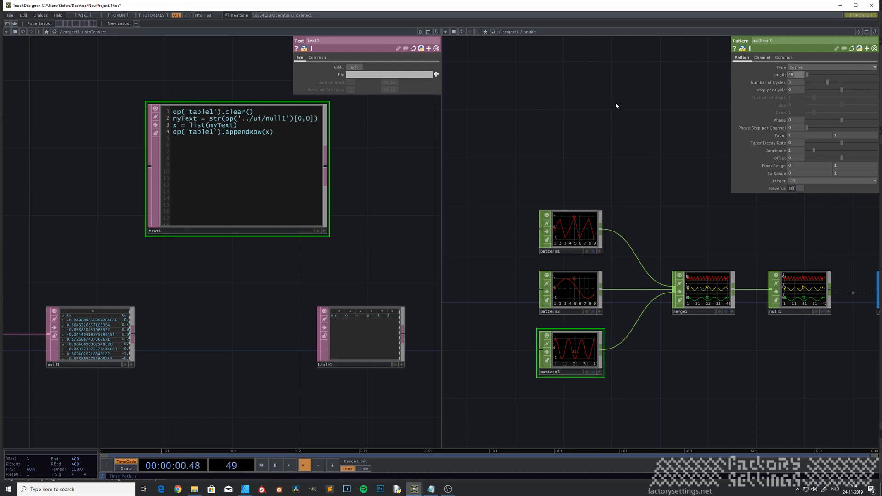
key("ctrl+v")
key("Return")
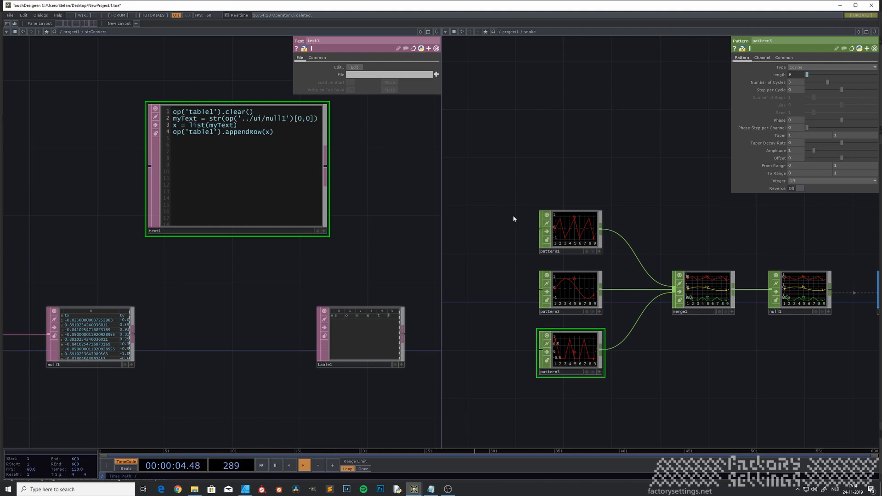
Close the network pane showing snake, leaving only the strConvert network.
left_click(875, 31)
left_click(834, 81)
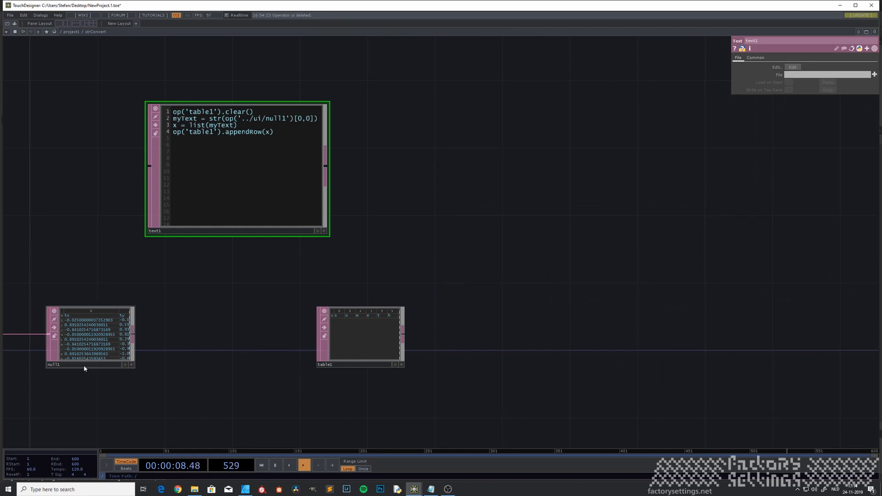
Compare the rows of coordinates in null1 with the characters stored in table1.
scroll(84, 366, "up", 5)
left_click_drag(366, 305, 576, 272)
scroll(269, 290, "up", 3)
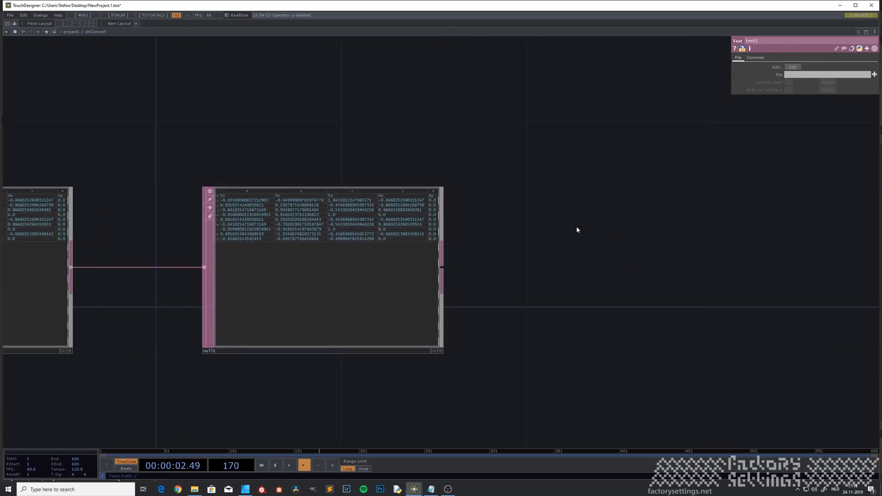
left_click_drag(576, 227, 485, 238)
scroll(484, 237, "down", 3)
left_click_drag(599, 250, 416, 271)
scroll(495, 265, "down", 3)
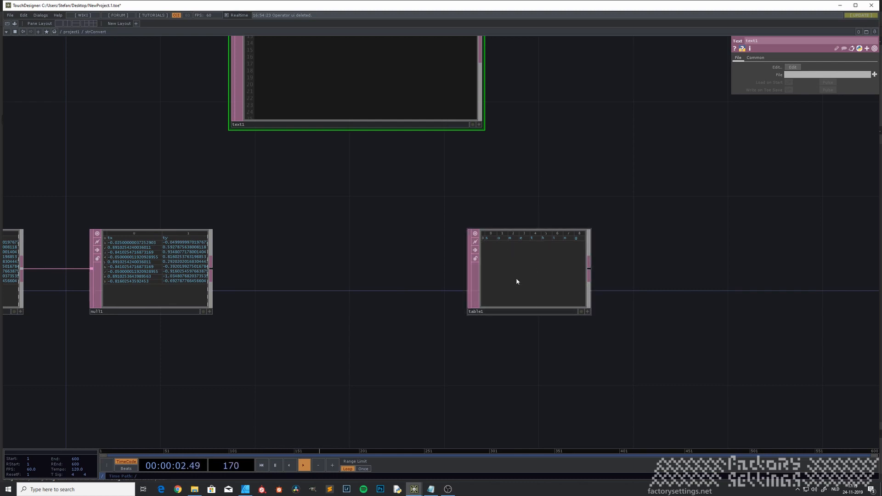
scroll(425, 264, "down", 3)
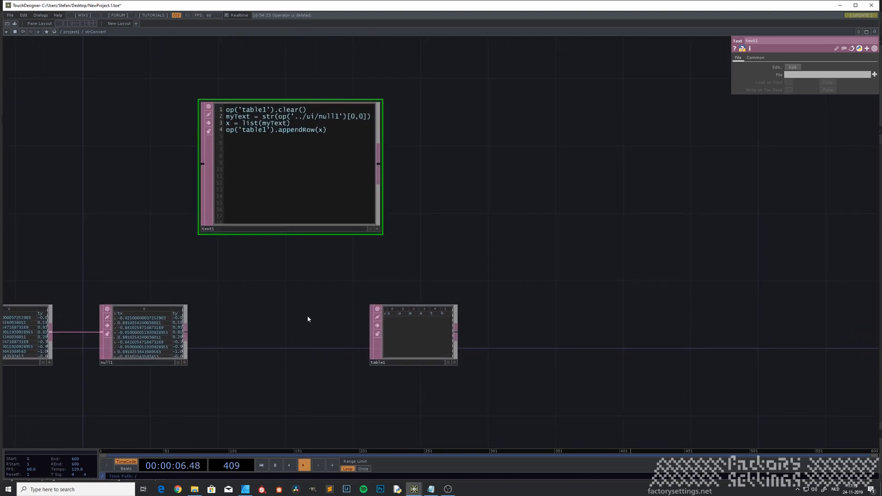
left_click_drag(322, 329, 302, 314)
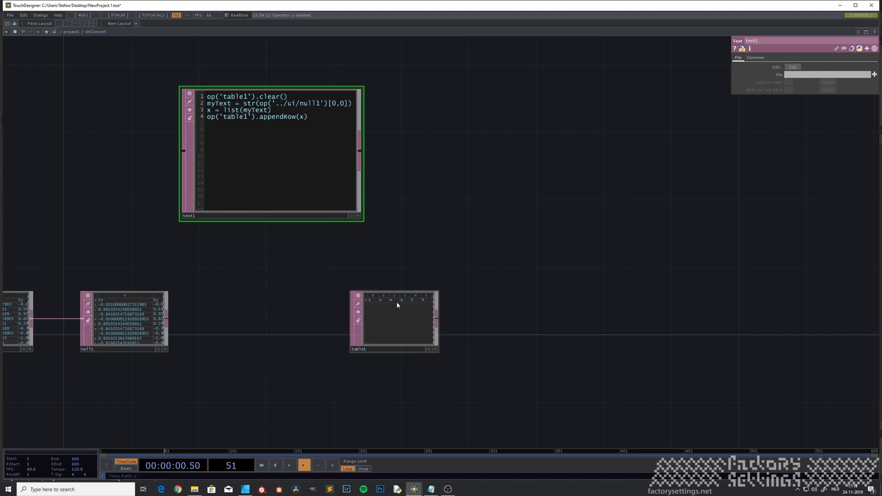
Add an Evaluate DAT connected to the output of table1.
left_click_drag(506, 319, 422, 314)
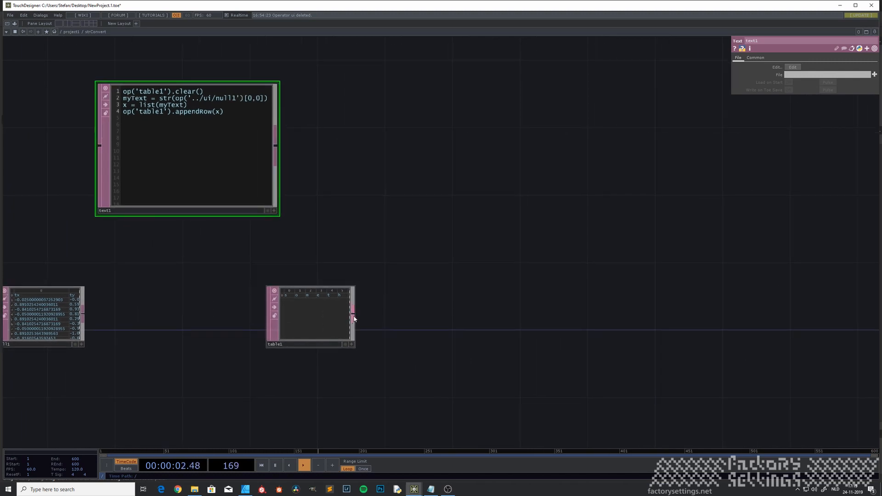
right_click(353, 316)
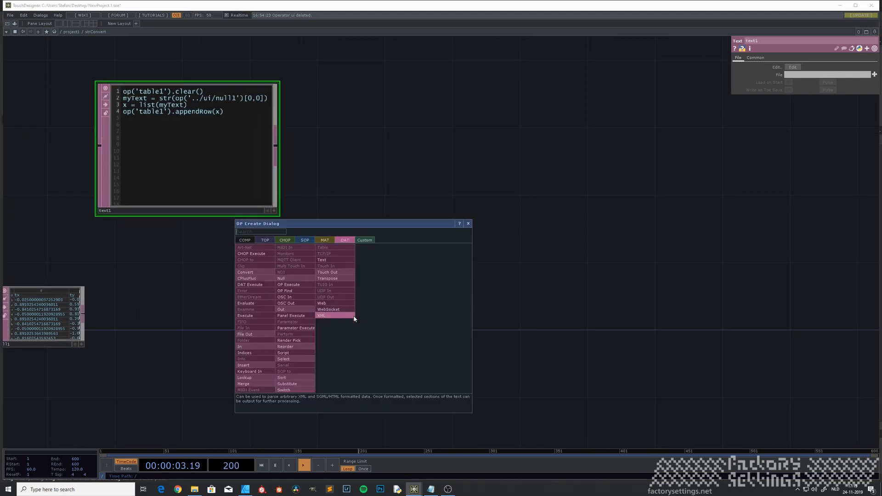
left_click(253, 304)
left_click(447, 315)
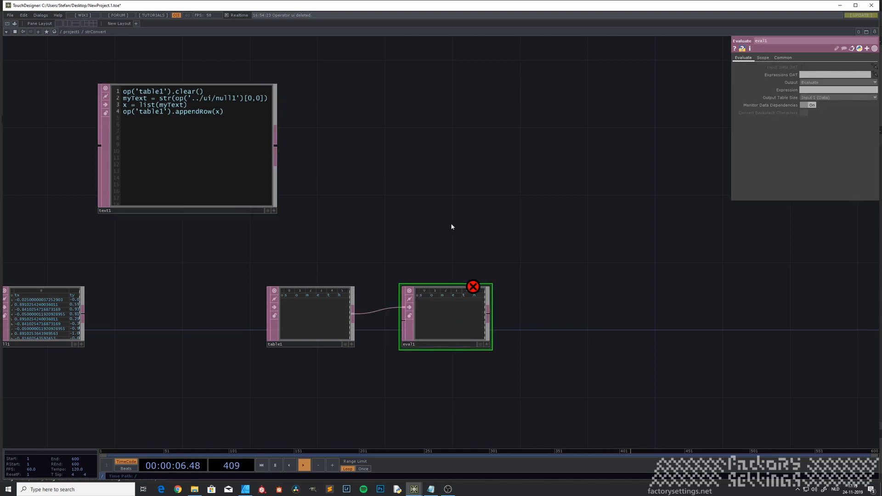
left_click_drag(451, 226, 378, 228)
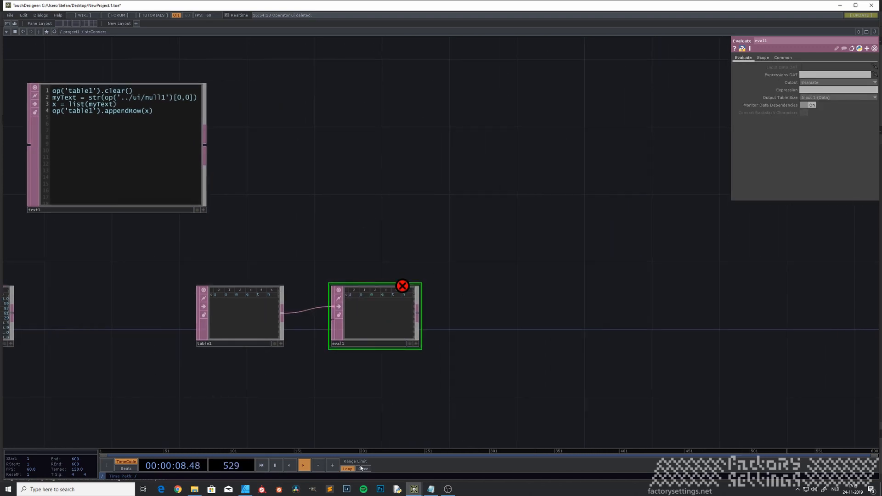
Consult another open TouchDesigner project for reference and return to the strConvert network.
left_click(414, 489)
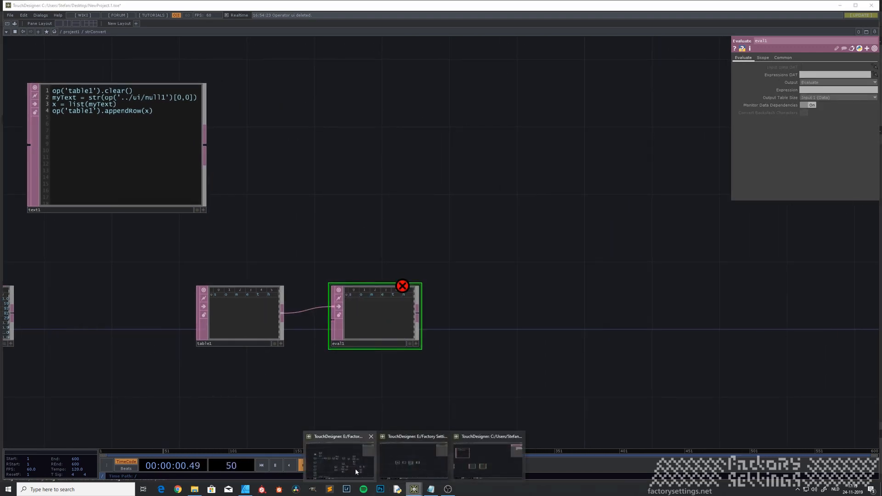
left_click(356, 471)
left_click(403, 324)
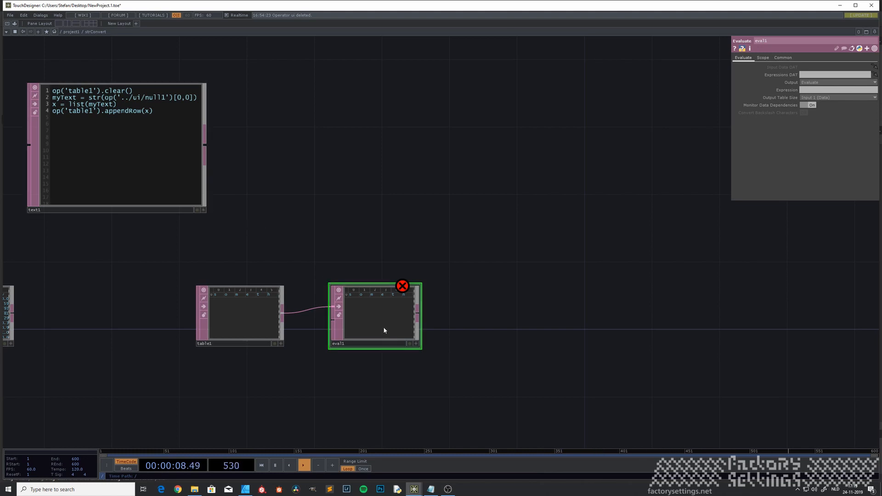
Set the Expression of eval1 to ord(str(me.inputCell)) to convert each character to its code.
left_click(810, 84)
left_click(809, 89)
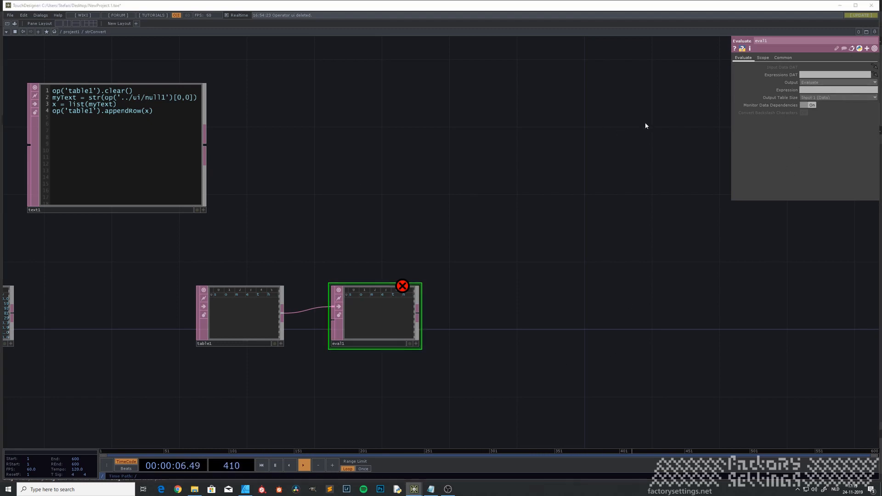
left_click(808, 90)
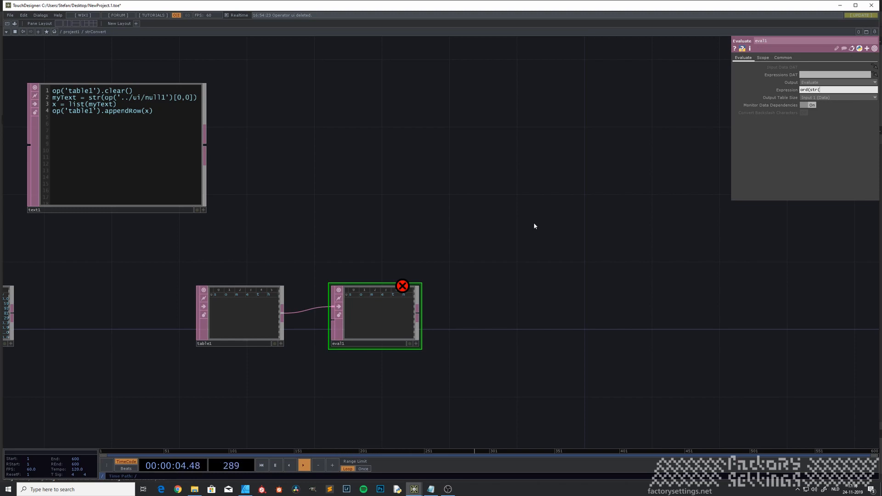
type("me.Input")
key("BackSpace")
key("BackSpace")
key("BackSpace")
type("nputCell))")
key("Return")
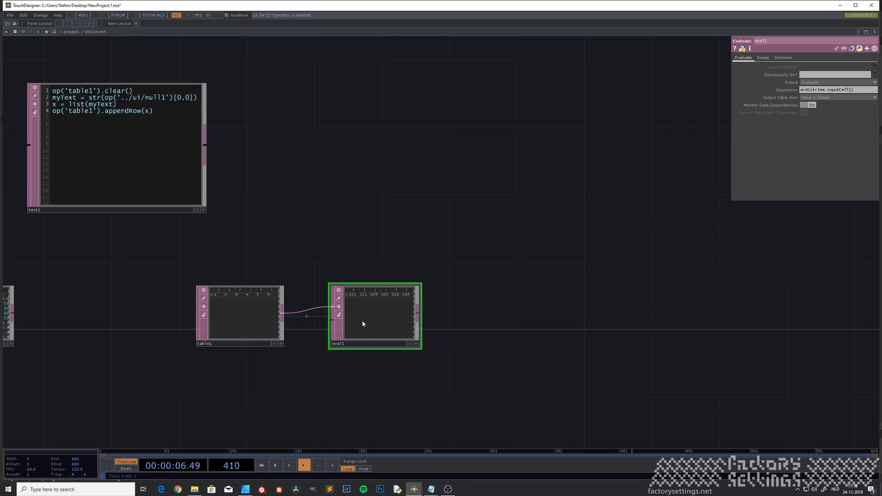
Examine the character codes in eval1 against the matching letters in table1.
scroll(362, 321, "up", 1)
scroll(363, 290, "up", 3)
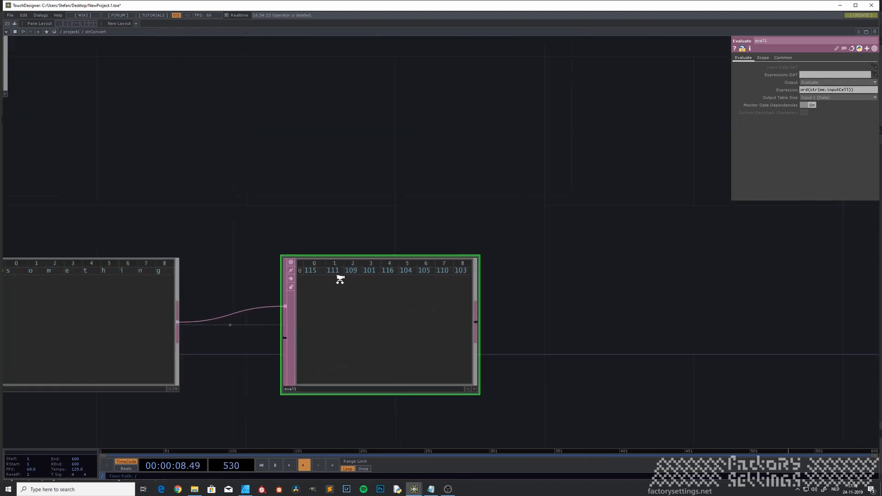
scroll(340, 279, "down", 3)
scroll(331, 289, "up", 2)
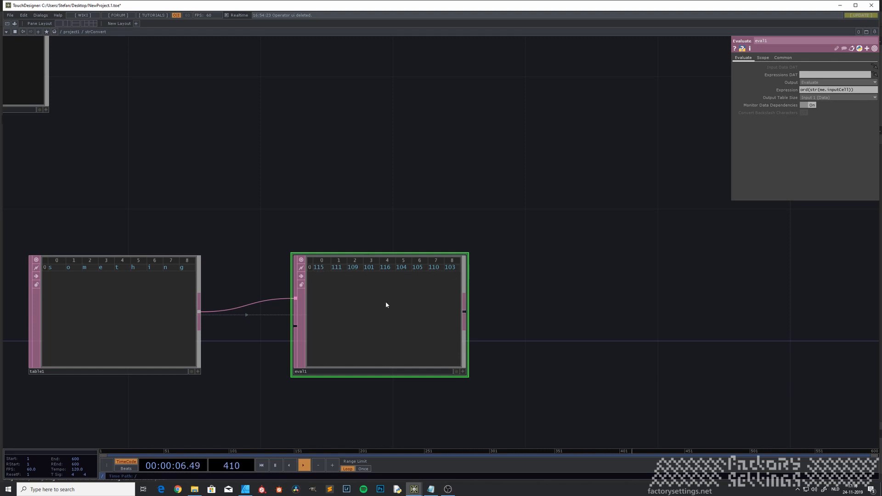
scroll(363, 298, "down", 3)
scroll(352, 294, "up", 2)
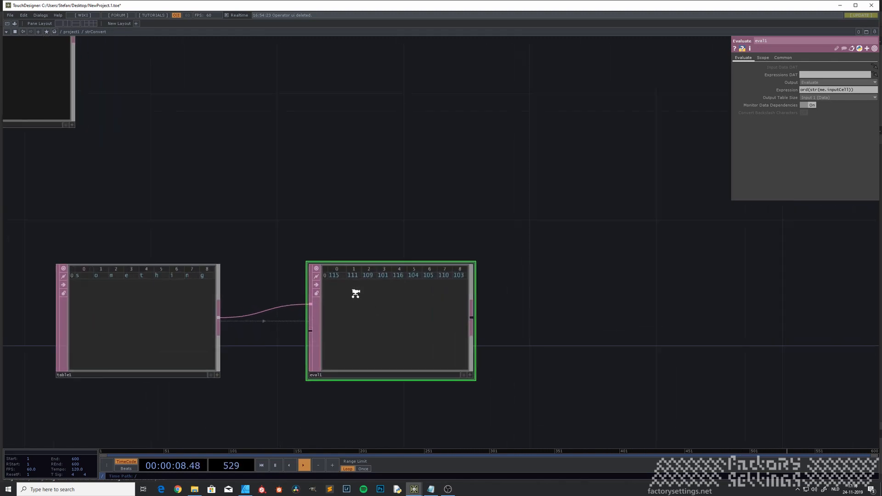
scroll(356, 294, "up", 1)
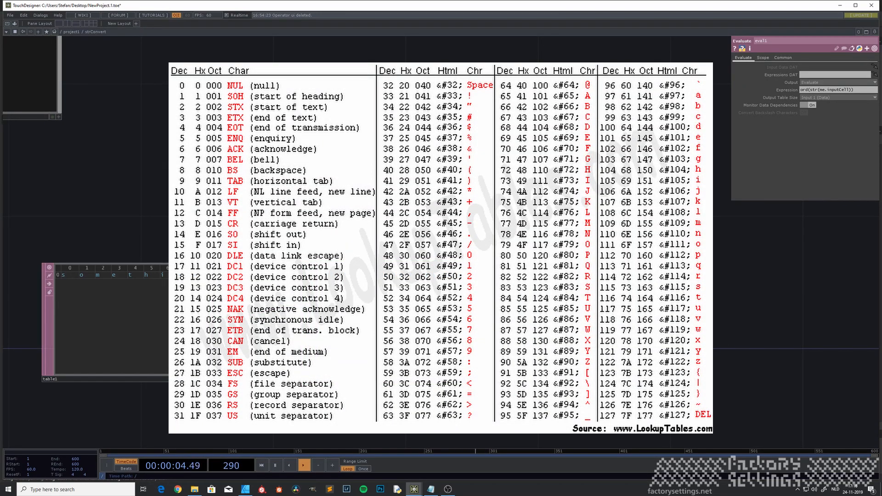
mouse_move(413, 206)
left_mouse_down()
mouse_move(504, 221)
mouse_move(410, 212)
left_mouse_up()
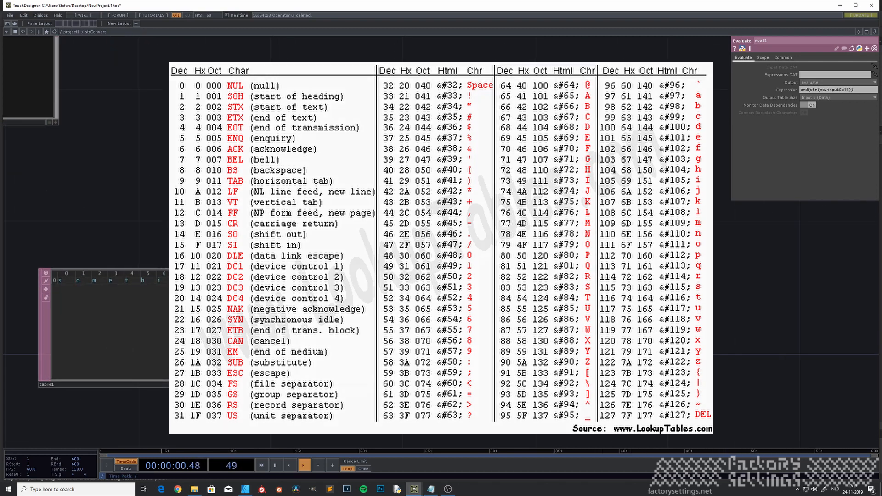
scroll(396, 312, "down", 3)
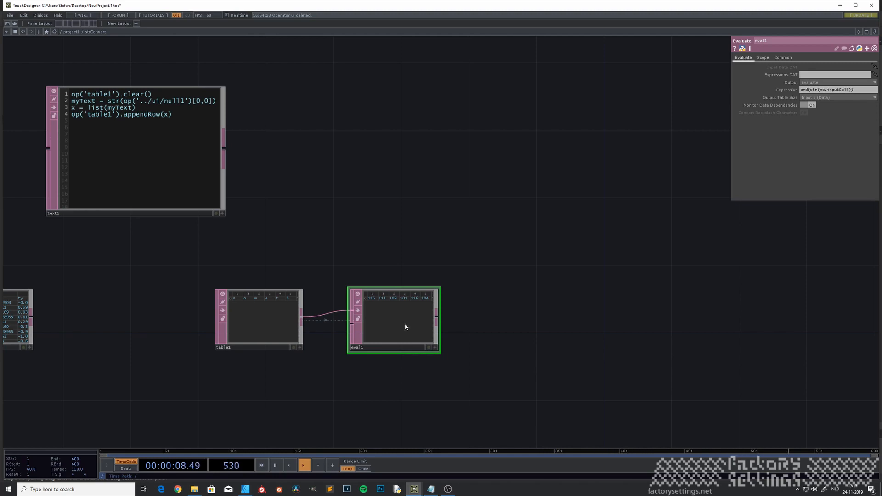
left_click_drag(388, 359, 272, 355)
scroll(272, 351, "up", 3)
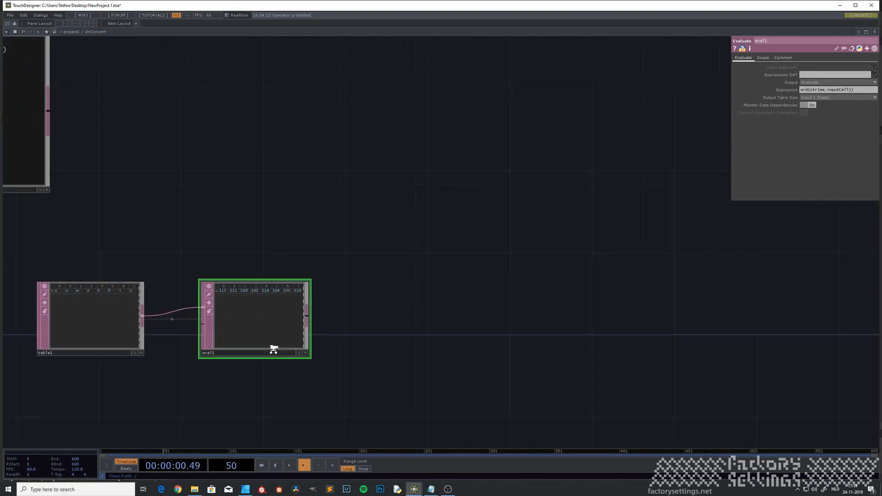
scroll(277, 352, "down", 3)
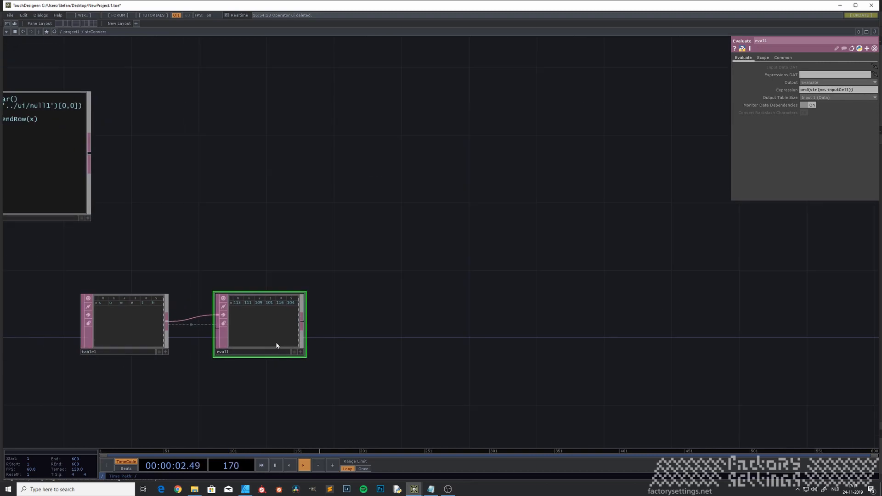
scroll(257, 340, "up", 3)
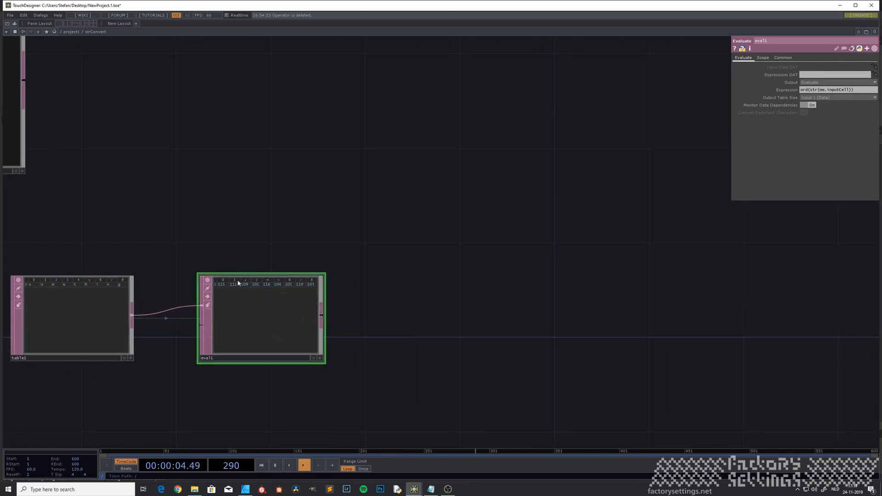
left_click_drag(173, 231, 269, 229)
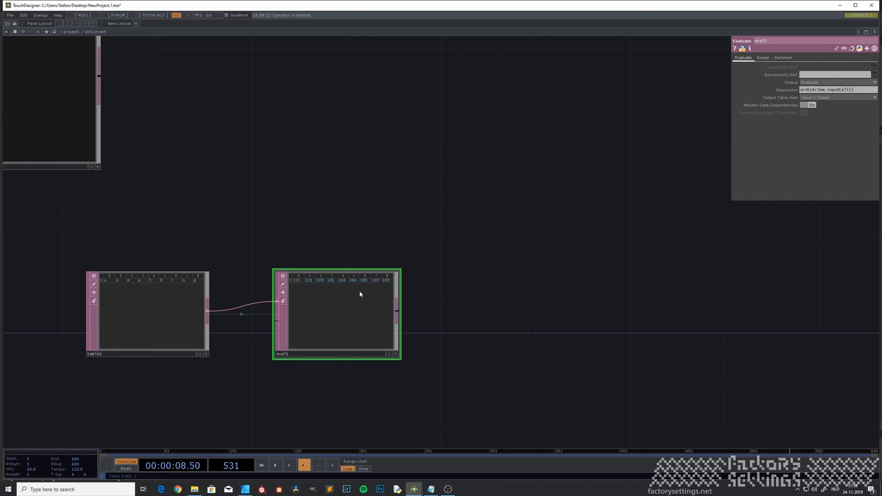
Add a Transpose DAT after eval1 and inspect the character codes listed as rows.
scroll(360, 292, "down", 3)
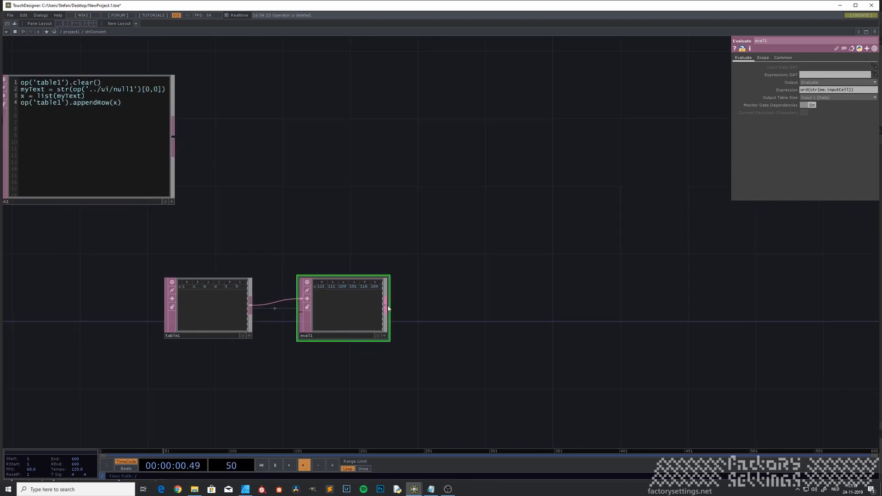
right_click(388, 307)
left_click(362, 268)
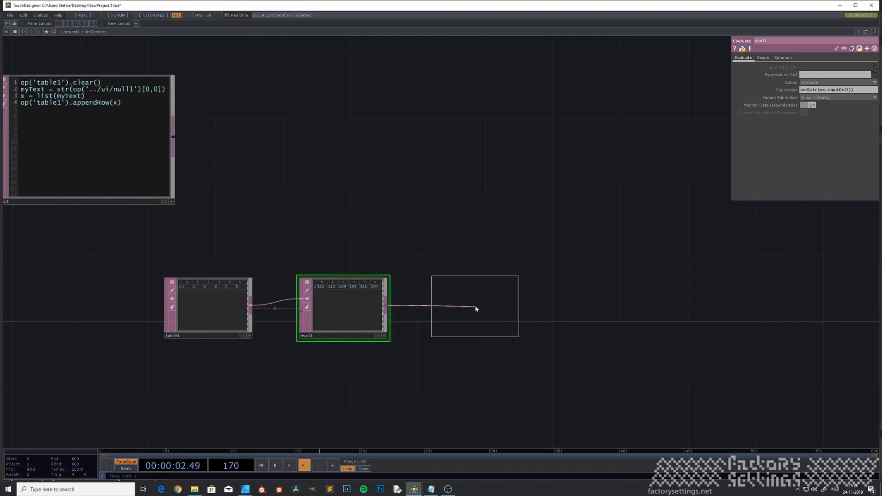
left_click(475, 305)
left_click_drag(407, 370, 289, 371)
scroll(367, 321, "up", 3)
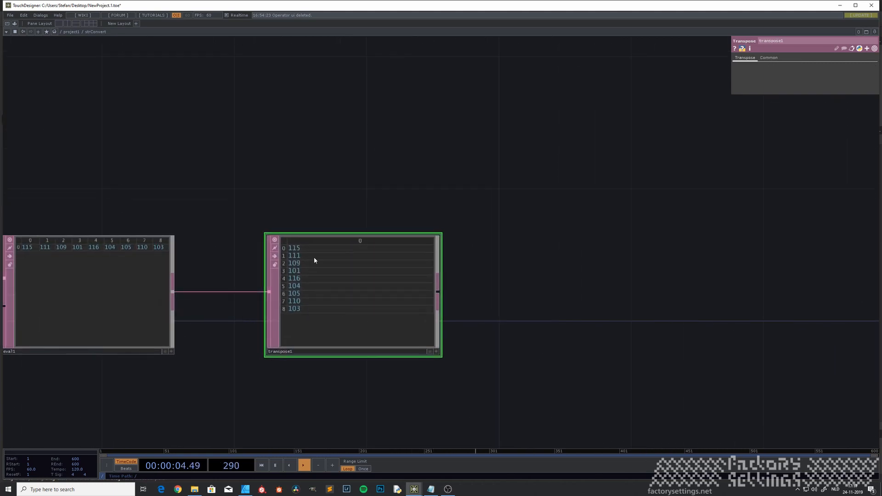
scroll(292, 267, "down", 3)
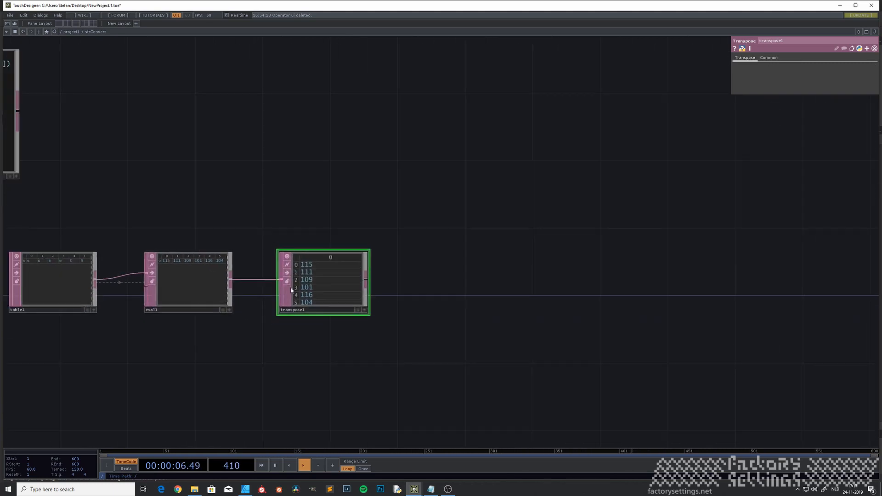
Add a Select DAT above eval1 and set its DAT parameter to null1.
scroll(292, 286, "up", 3)
left_click_drag(302, 370, 521, 355)
left_click_drag(401, 351, 454, 351)
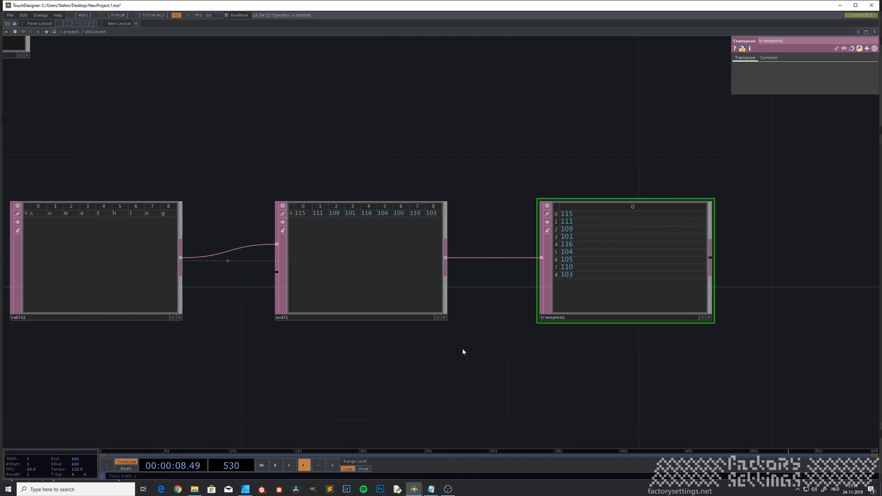
scroll(467, 350, "down", 4)
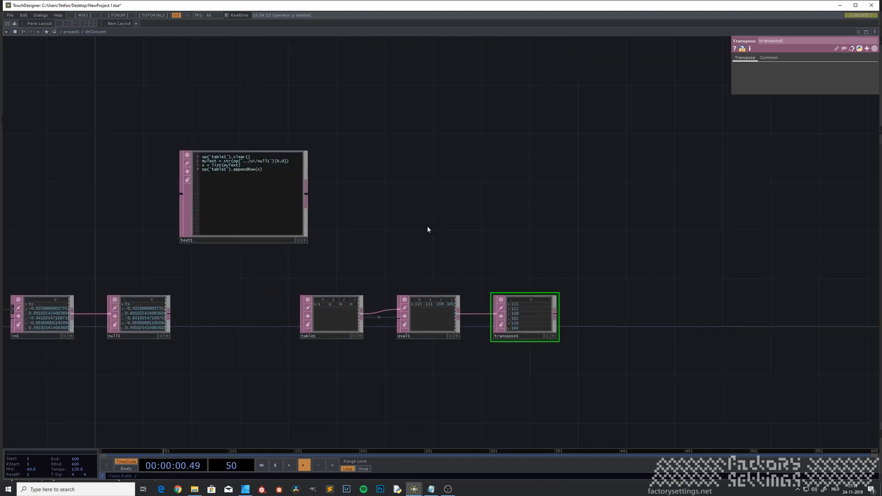
key("Tab")
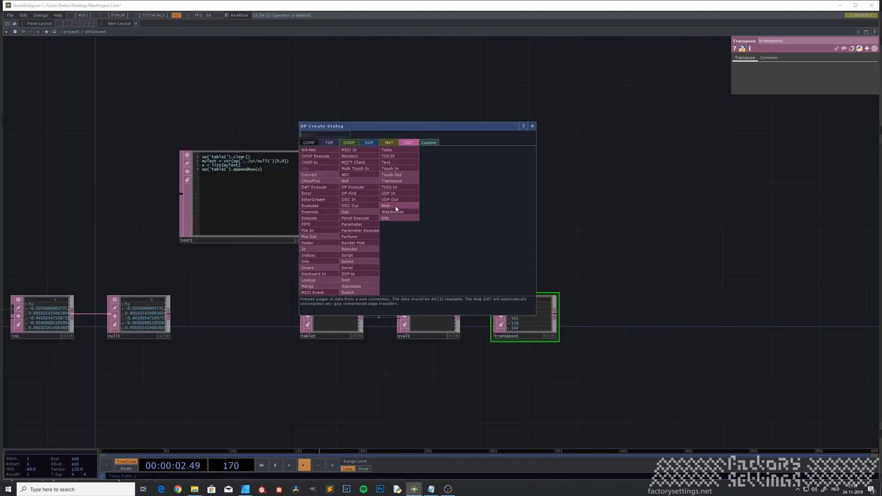
left_click(355, 262)
left_click(429, 228)
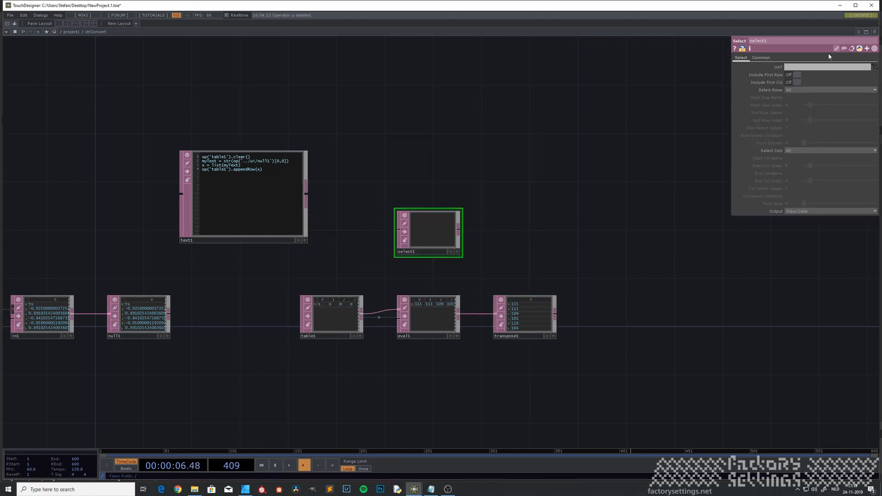
left_click(797, 68)
type("nul")
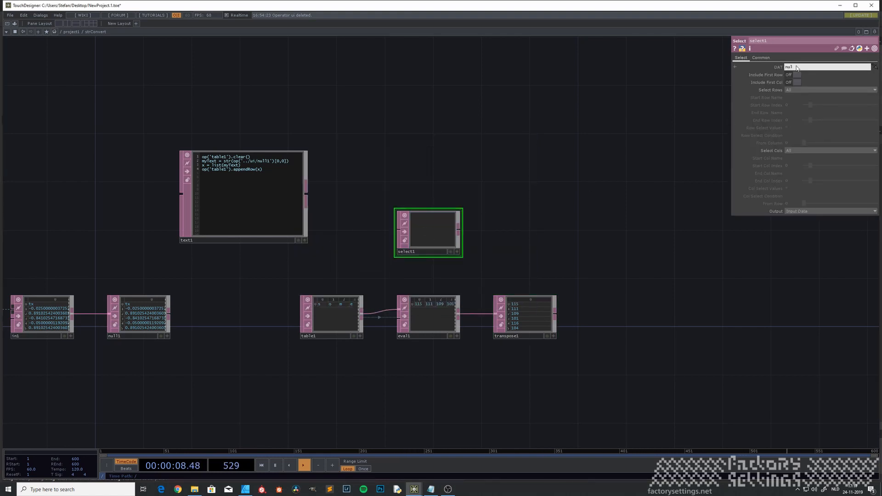
type("l1")
Add a Merge DAT after select1 and connect transpose1 as its second input.
left_click_drag(523, 245, 453, 251)
right_click(387, 237)
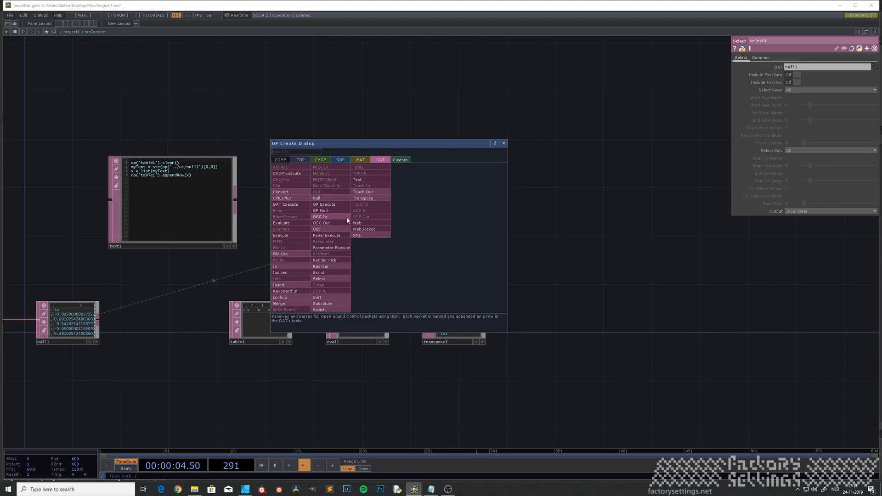
type("mer")
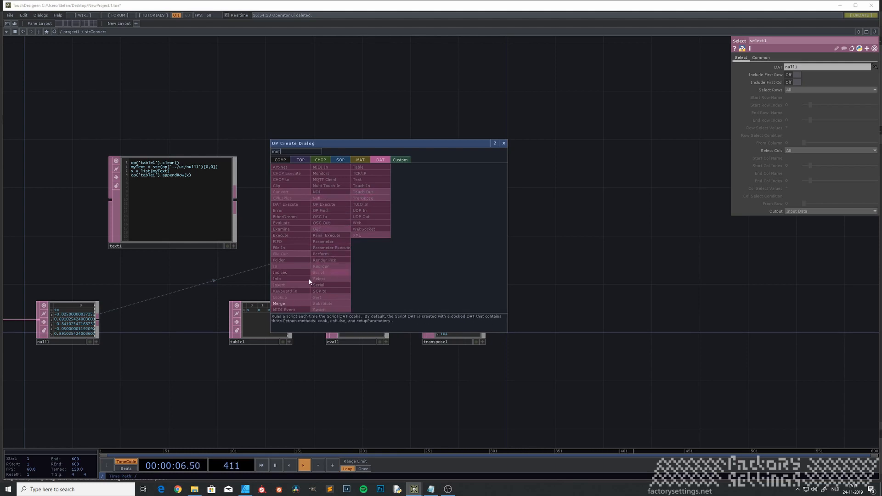
left_click(282, 304)
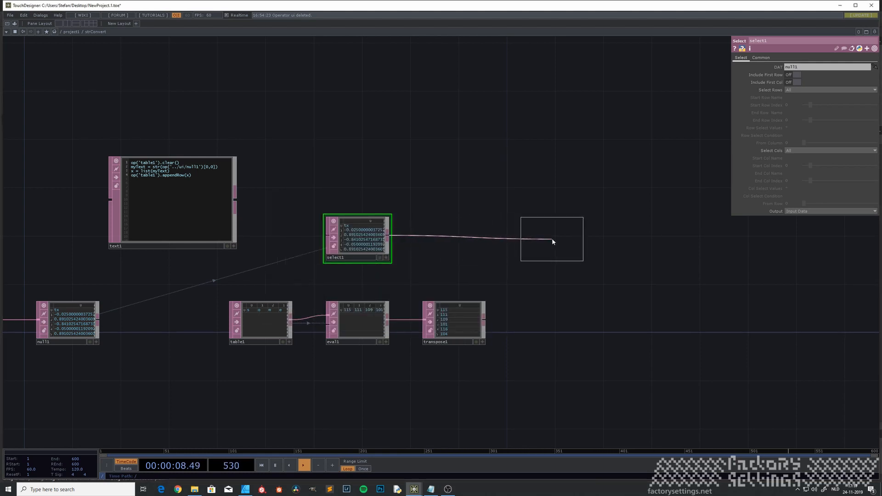
left_click(552, 238)
left_click_drag(485, 322, 512, 245)
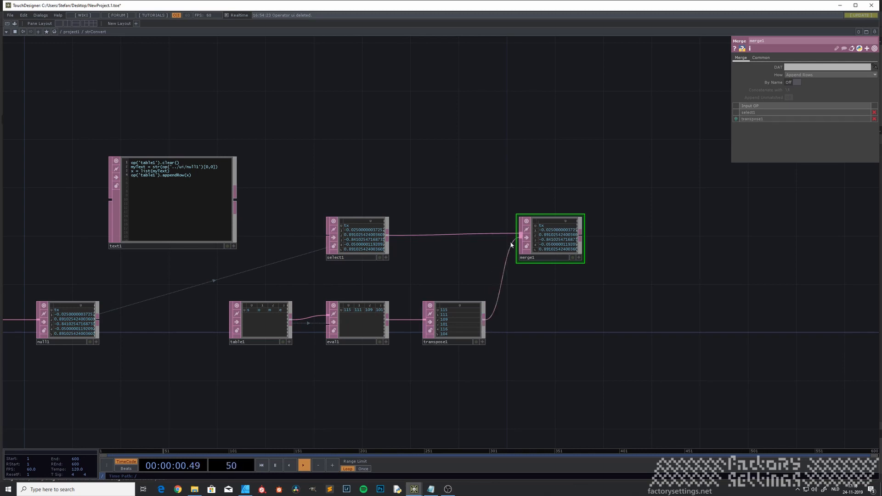
Set the How parameter of merge1 to Append Columns and check the merged table.
left_click(803, 75)
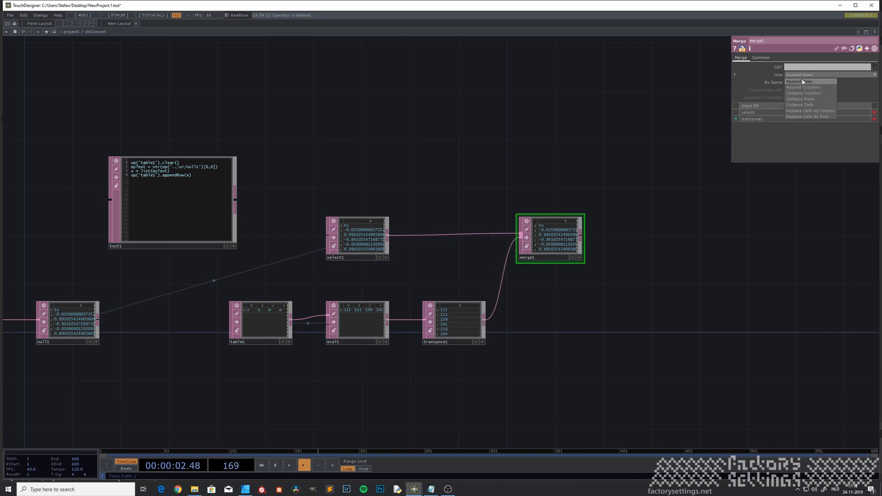
left_click(803, 86)
left_click_drag(595, 235, 450, 245)
scroll(431, 252, "up", 3)
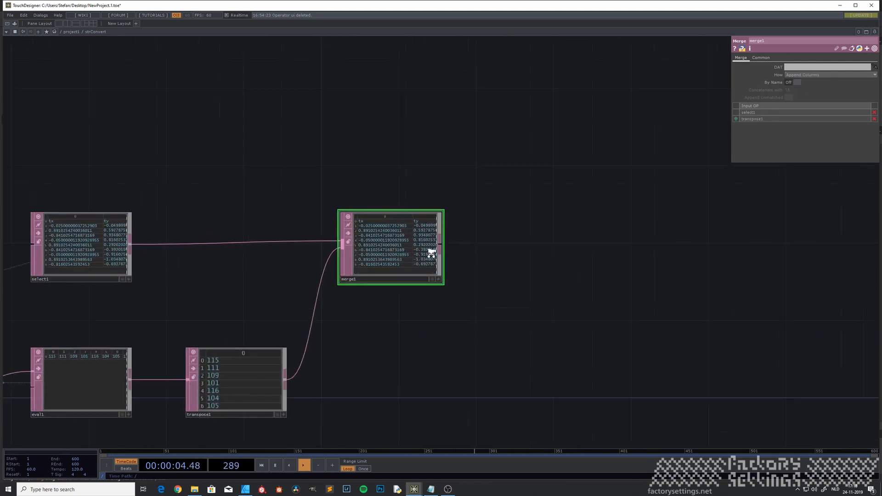
scroll(431, 253, "up", 5)
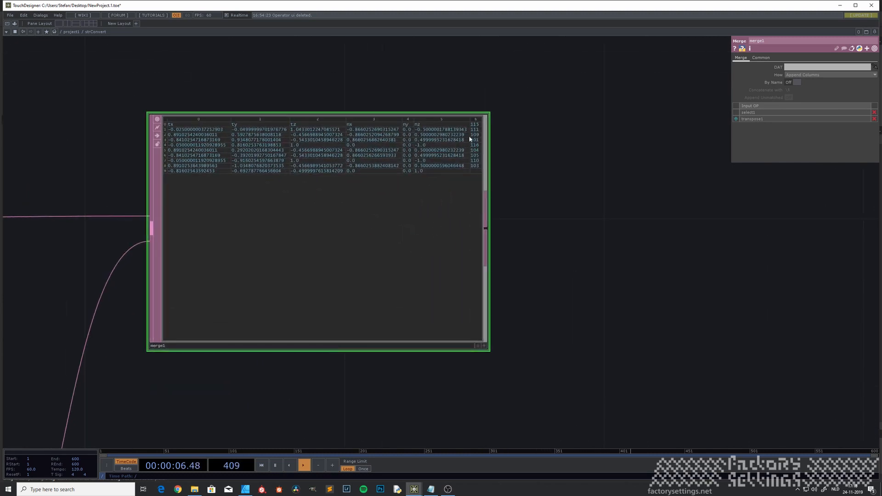
scroll(366, 350, "down", 8)
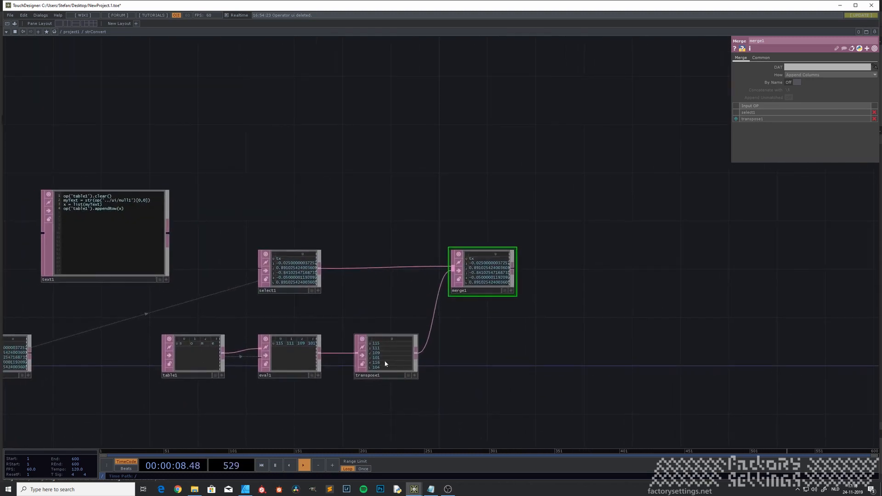
Move transpose1 beneath merge1 and add an Insert DAT on the wire between eval1 and transpose1.
left_click_drag(385, 364, 482, 363)
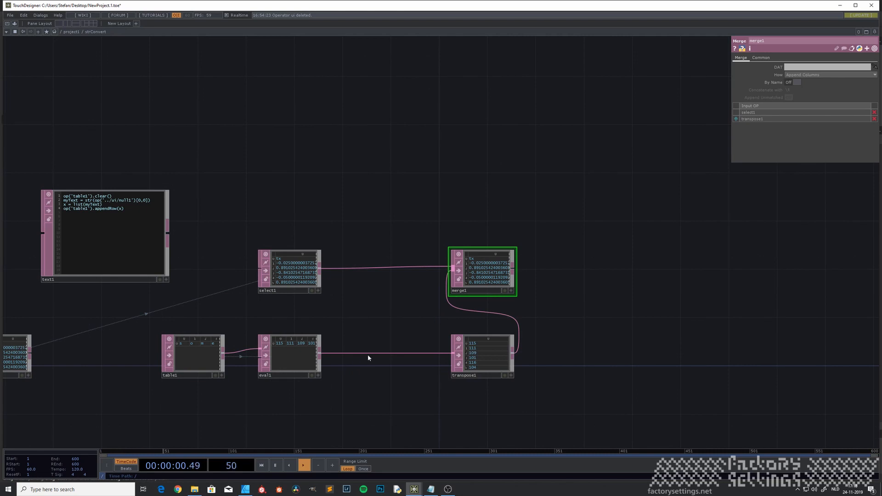
right_click(375, 353)
left_click(390, 346)
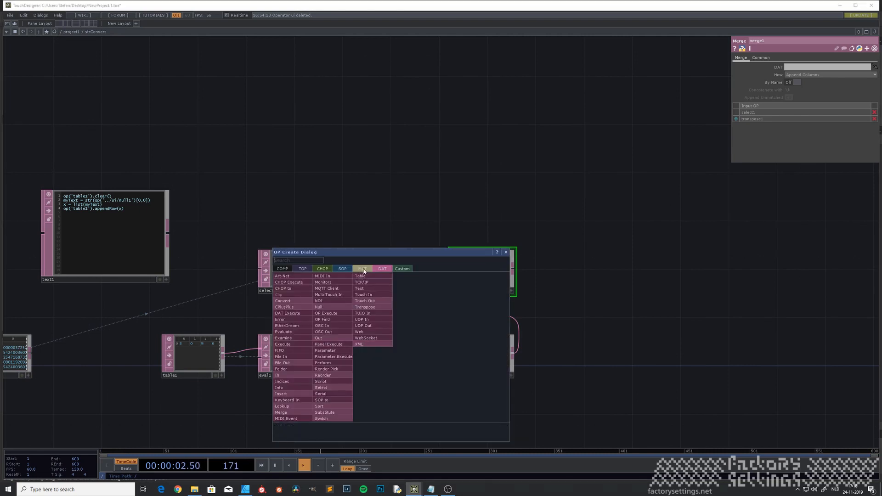
left_click(298, 388)
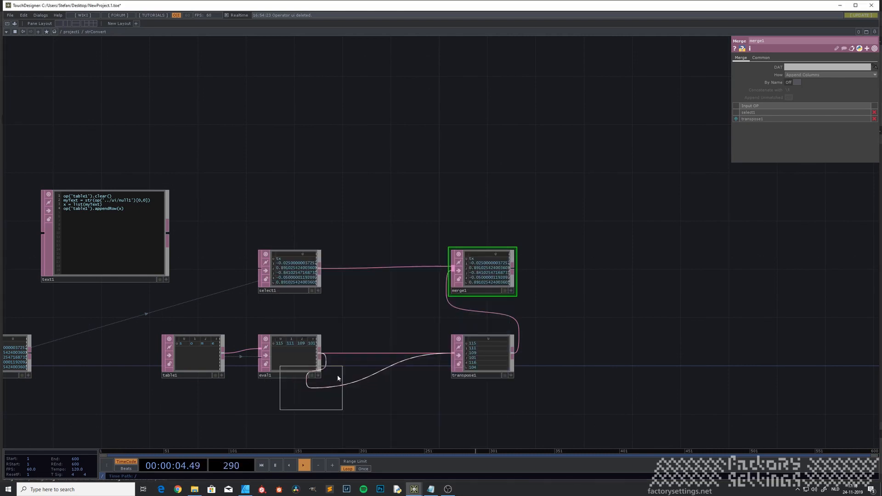
left_click(392, 356)
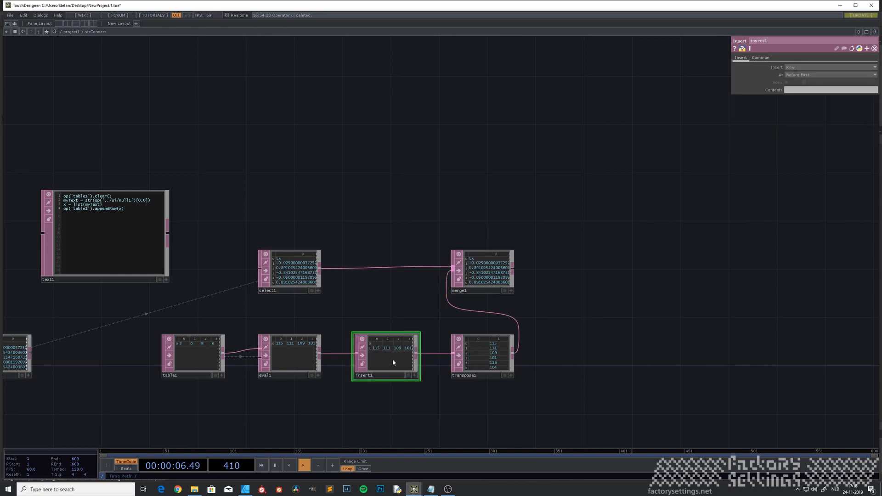
Set insert1 to insert a Column with the Contents int and check the header in merge1.
left_click(797, 90)
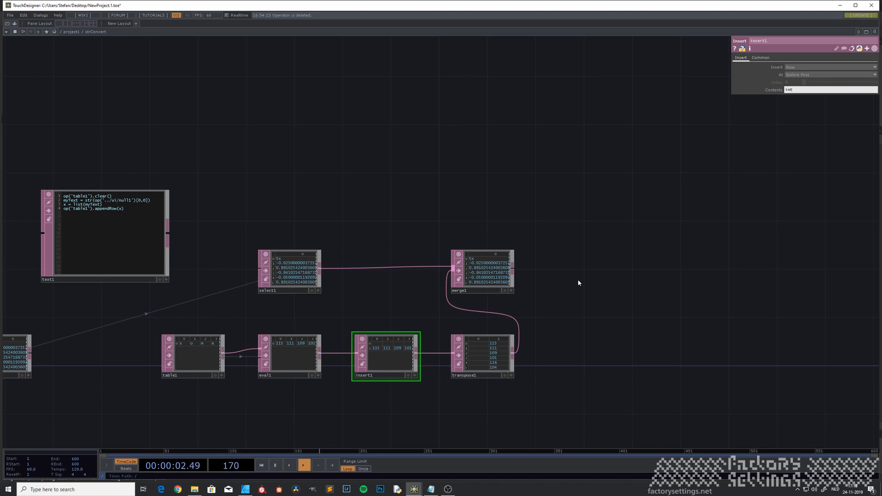
key("Return")
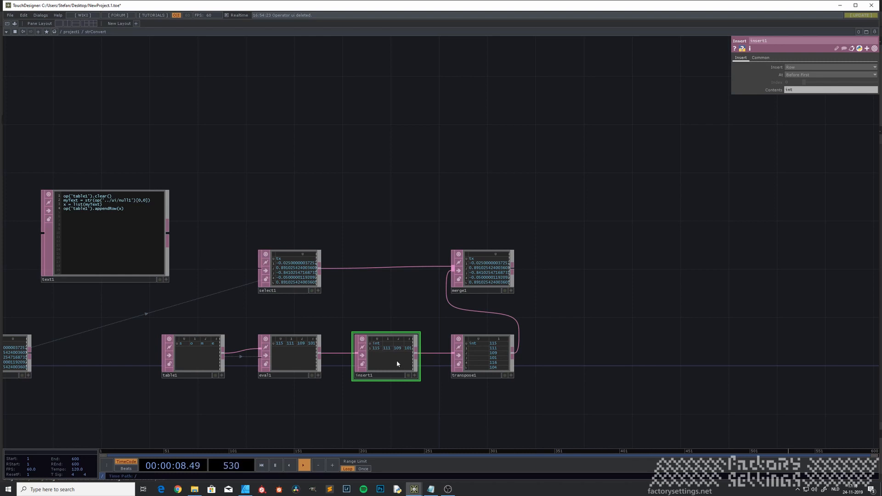
left_click(831, 68)
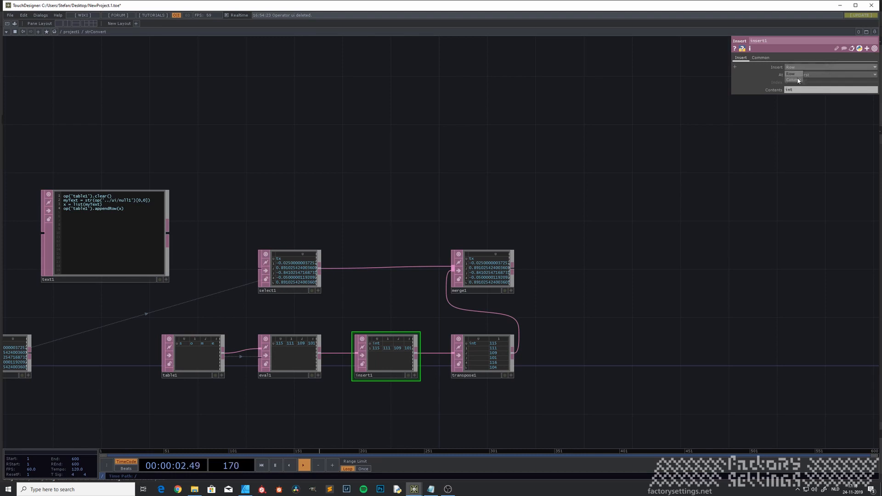
left_click(797, 79)
scroll(490, 344, "up", 10)
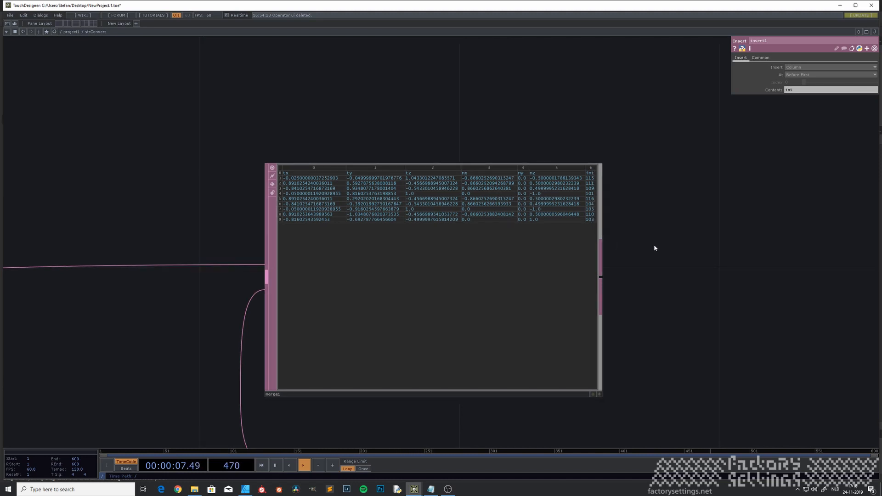
scroll(656, 246, "down", 6)
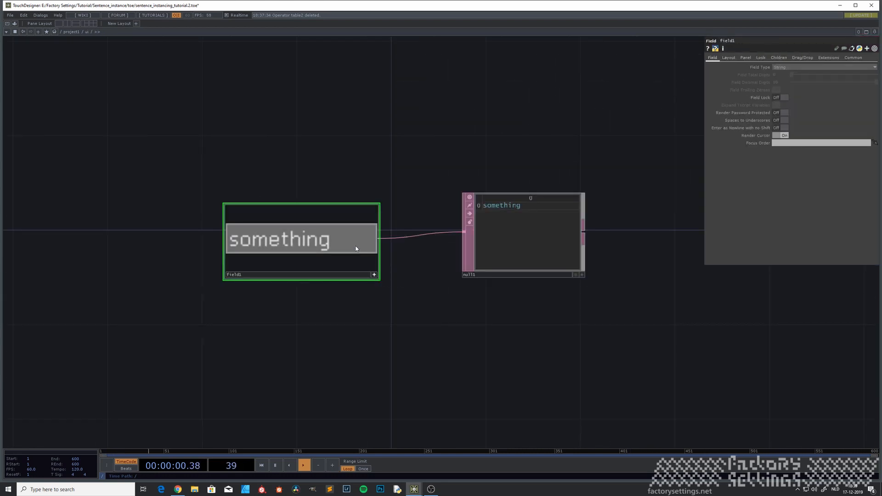
Replace the text in the Field component of the ui network with "this is a test!".
left_click_drag(356, 248, 205, 235)
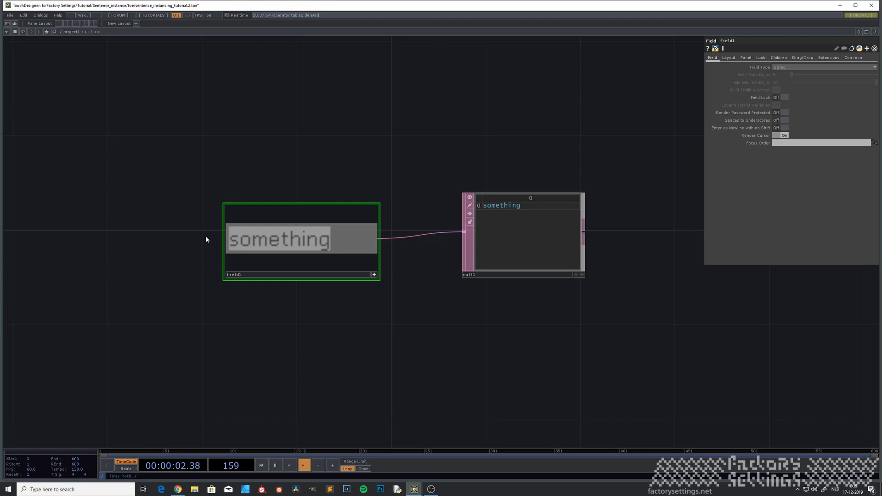
type("this is a test!")
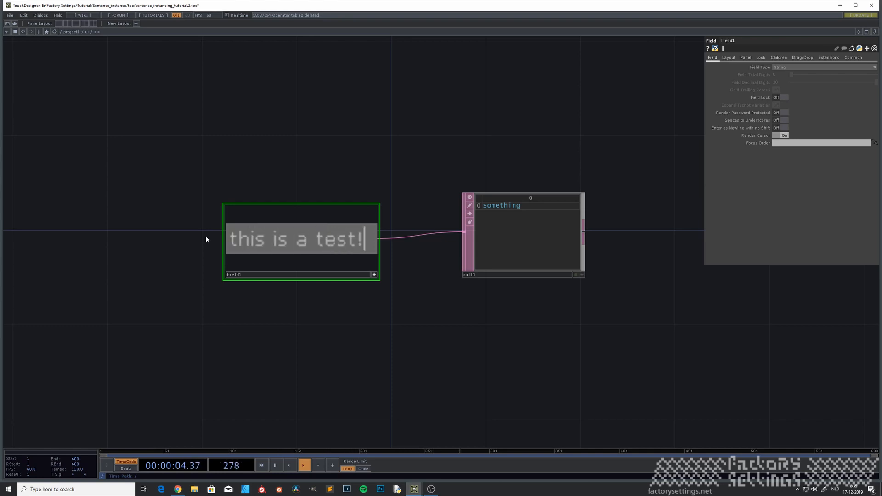
key("Return")
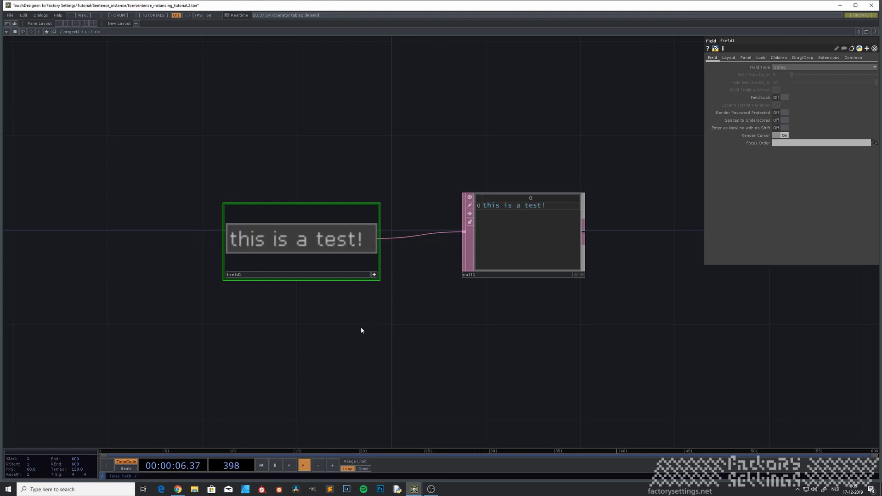
Return to the strConvert network and run the text1 script to refill table1 with the new sentence.
key("u")
key("i")
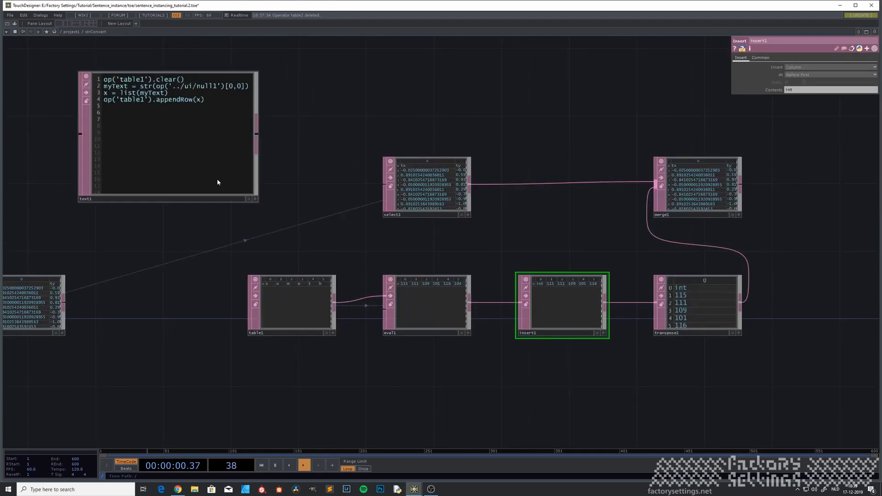
left_click(188, 161)
right_click(186, 160)
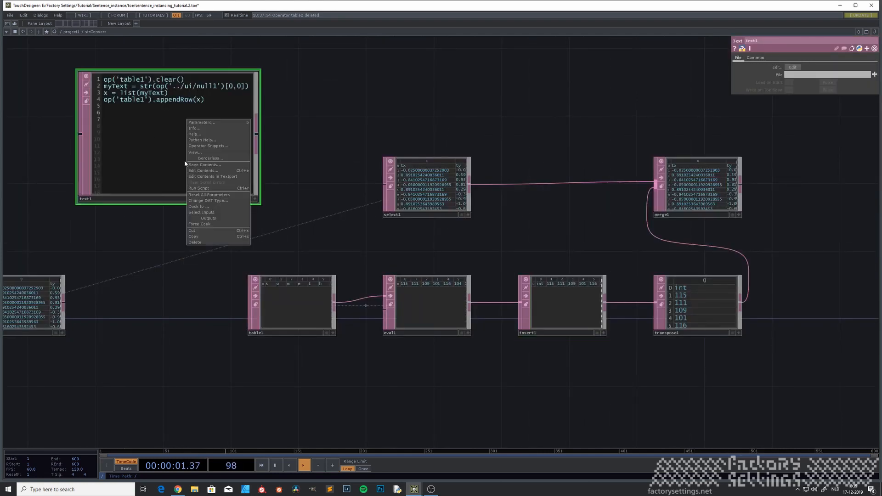
left_click(202, 188)
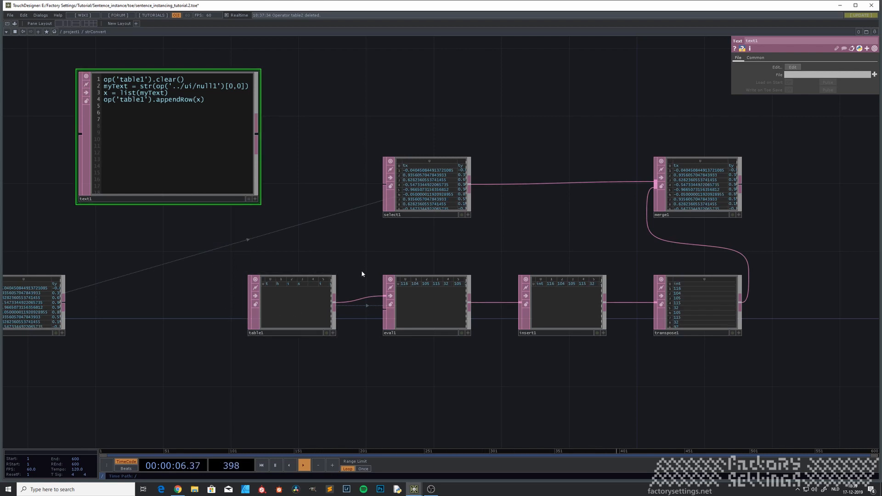
Examine the character codes of the new sentence in insert1 and transpose1, including the spaces and punctuation.
left_click_drag(590, 375, 433, 370)
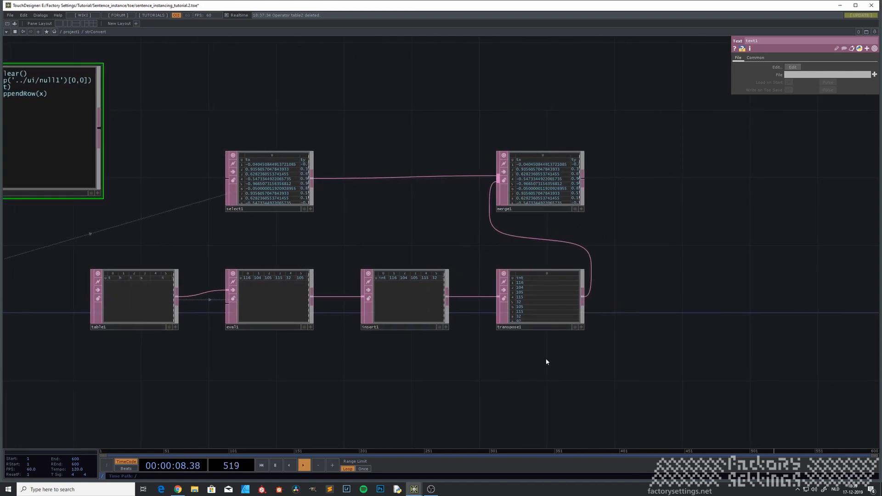
left_click_drag(534, 356, 482, 332)
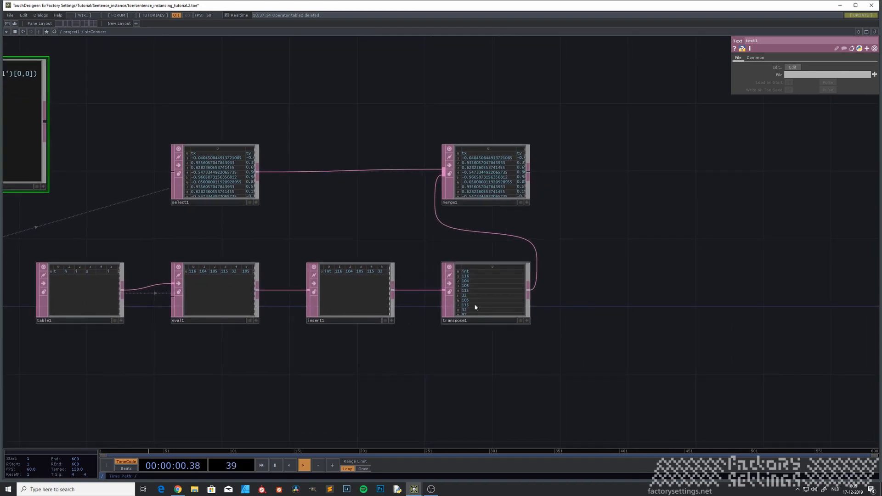
scroll(475, 307, "up", 5)
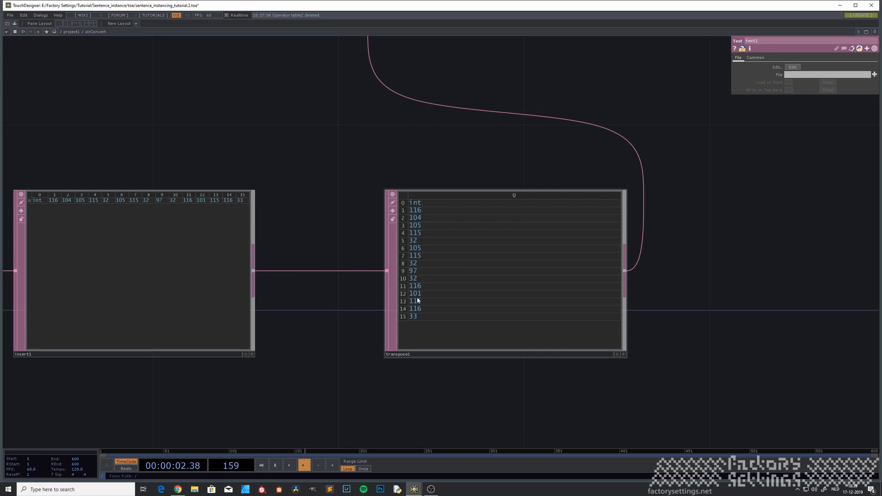
scroll(417, 297, "down", 4)
scroll(426, 291, "up", 4)
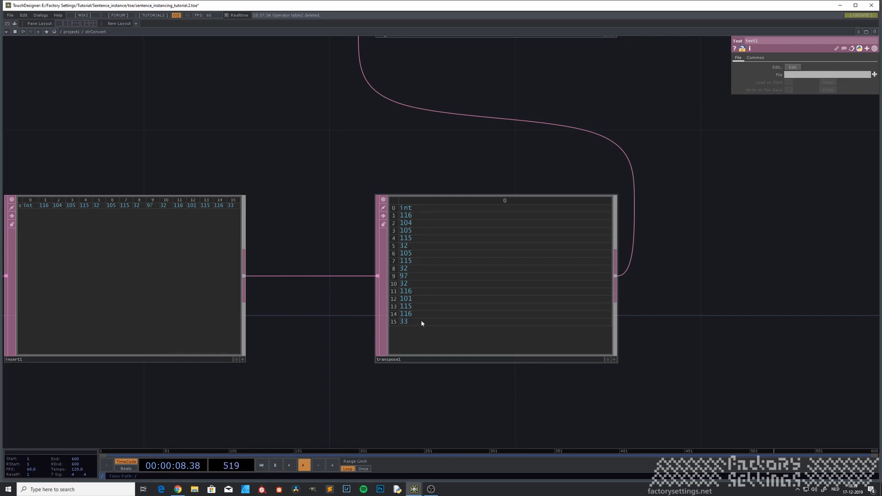
scroll(421, 321, "down", 5)
left_click_drag(266, 384, 502, 397)
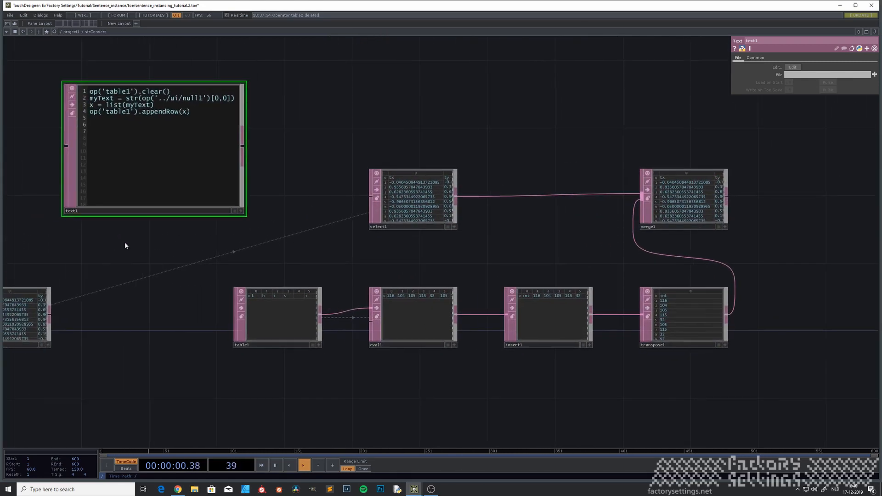
Add the line op('table2').clear() to the text1 script, separated from the existing code by a blank line.
left_click_drag(125, 246, 145, 299)
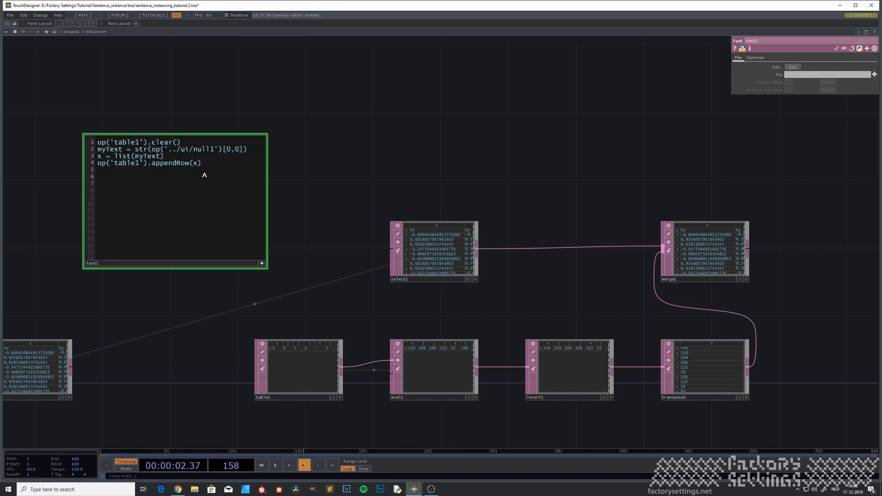
key("Return")
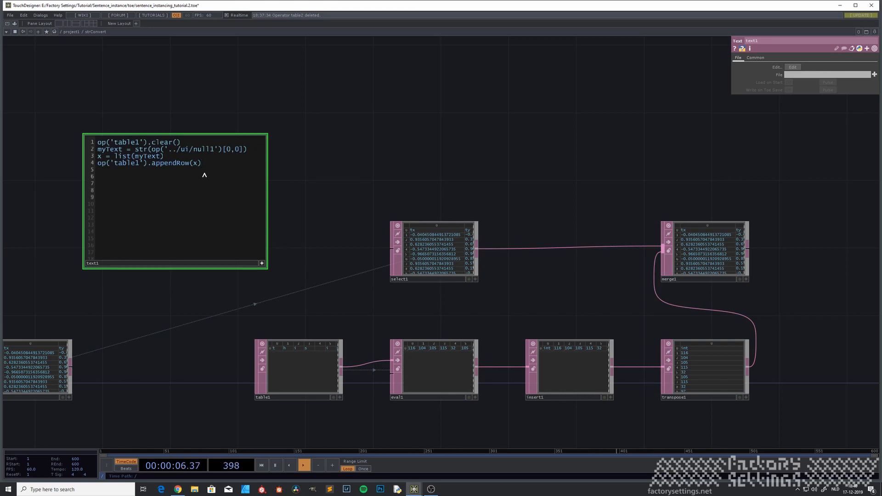
type("op('table2').clear(")
key("Return")
Place a new Table DAT directly below table1.
left_click_drag(208, 392, 184, 266)
key("Tab")
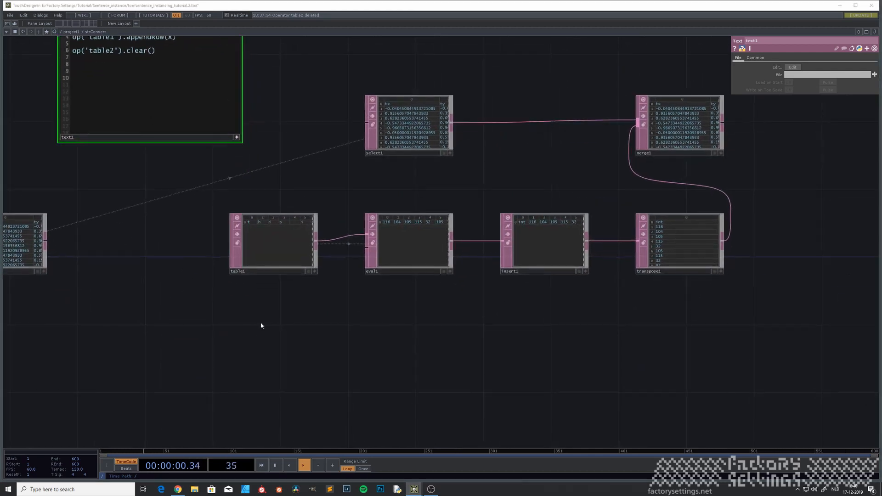
left_click(241, 254)
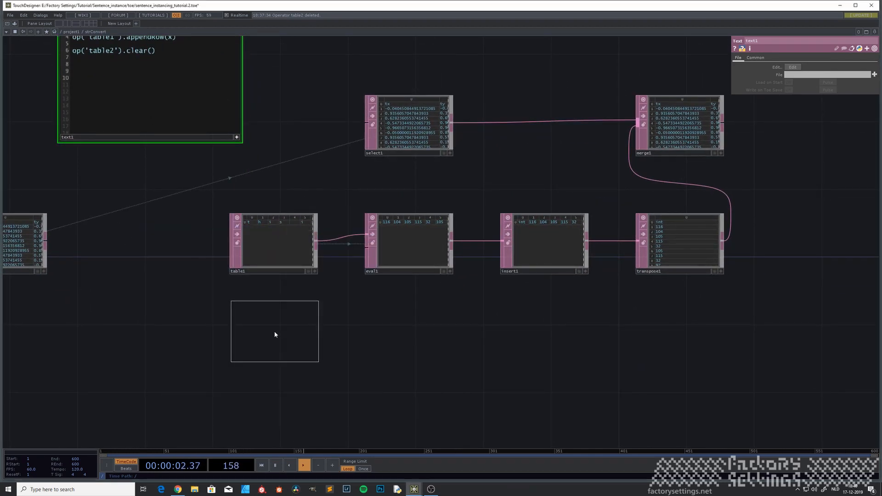
left_click(272, 335)
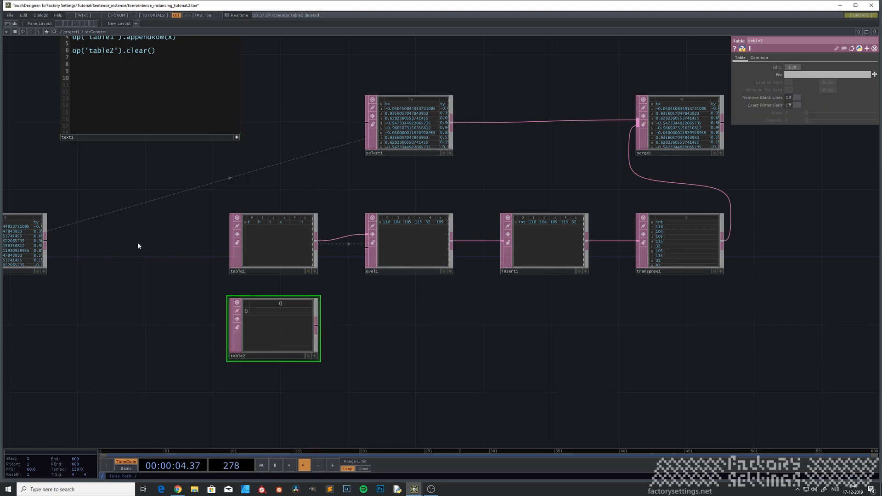
Add the line myText = list(dict.fromkeys(myText)) to the text1 script to keep only unique characters.
left_click_drag(138, 246, 180, 303)
left_click_drag(163, 240, 183, 292)
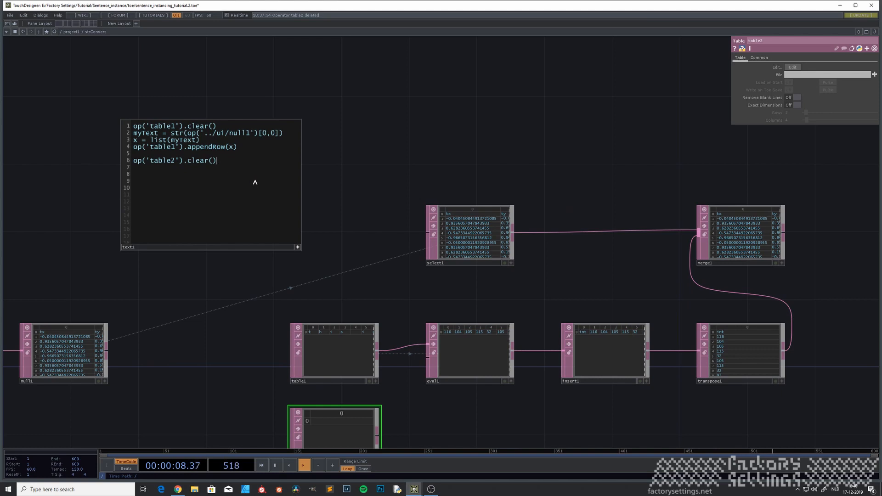
key("Return")
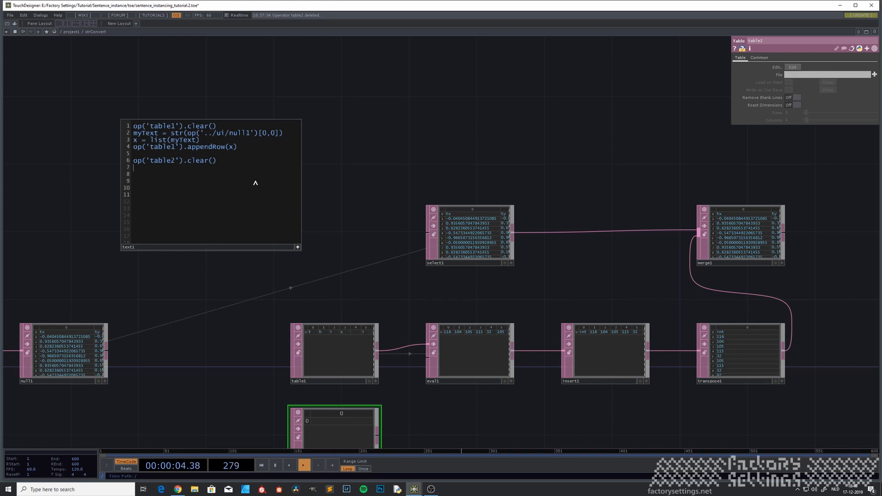
type("myText = list(dict.fromke")
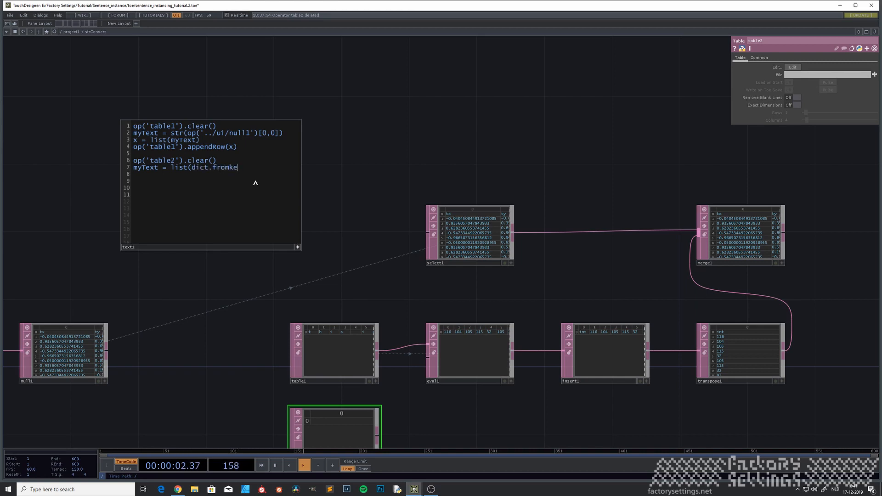
type("ys(")
type("myText))")
Check the eval1 expression and add the loop header for myChar in myText: to the text1 script.
left_click_drag(416, 399, 384, 345)
left_click(443, 315)
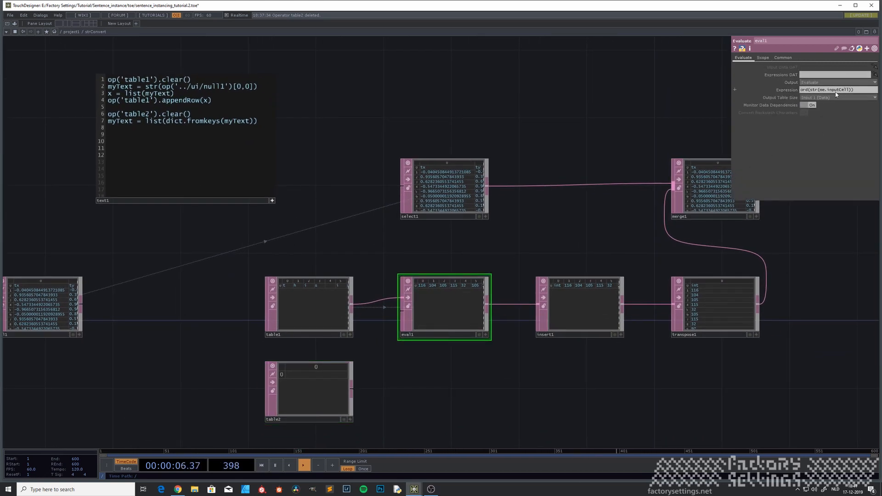
left_click(112, 130)
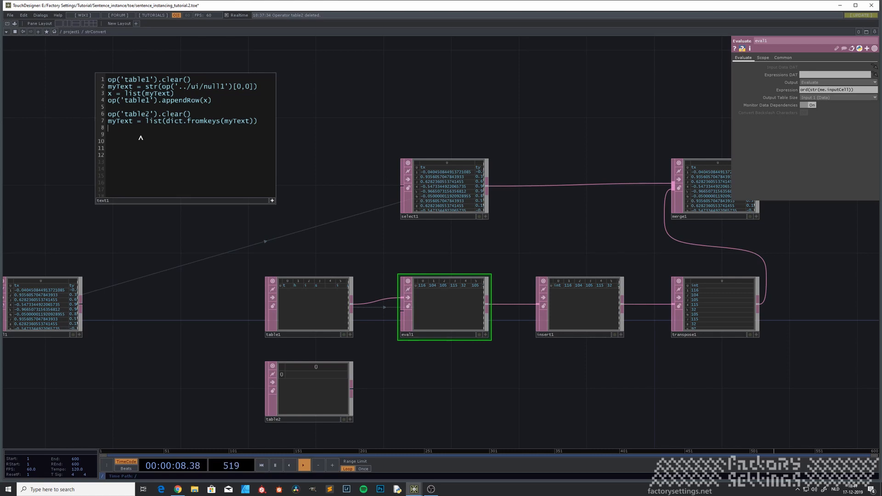
type("for")
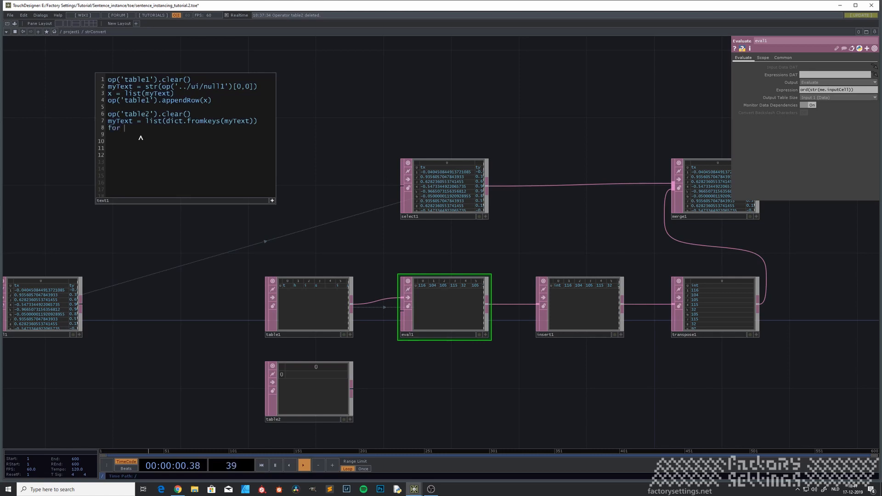
type(" myC")
type("har")
type(" in myText")
Inside the loop, assign each character's code with result = ord(myChar).
type("result")
type(" =")
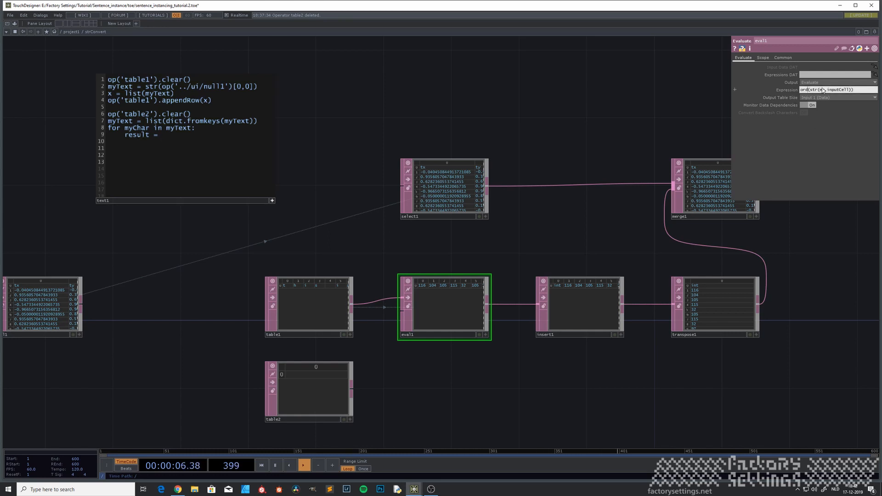
left_click(165, 137)
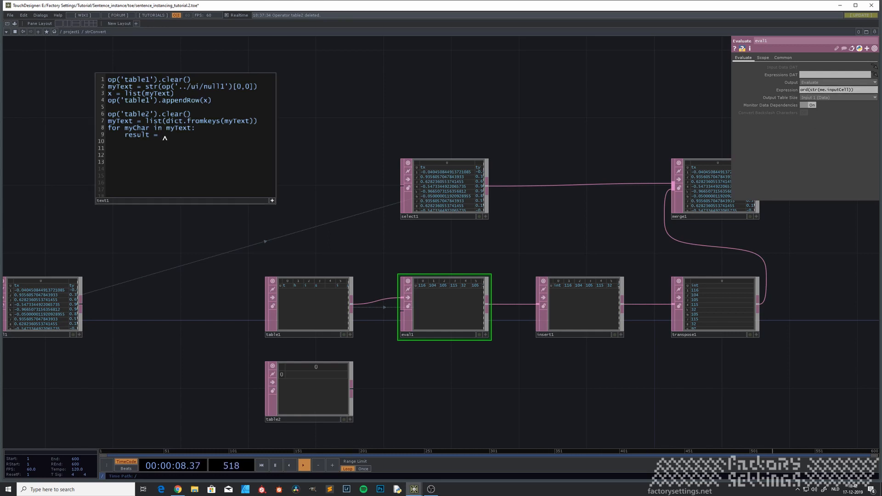
type("ord")
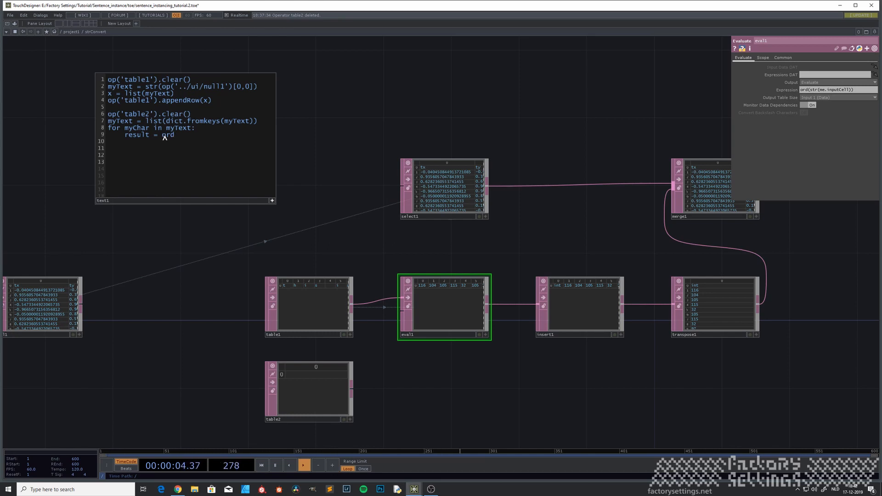
type("(myChar")
key("Return")
Add op('table2').appendRow(result)) as the last line of the loop, review the code and leave the script editing.
type("op('table2').appendR")
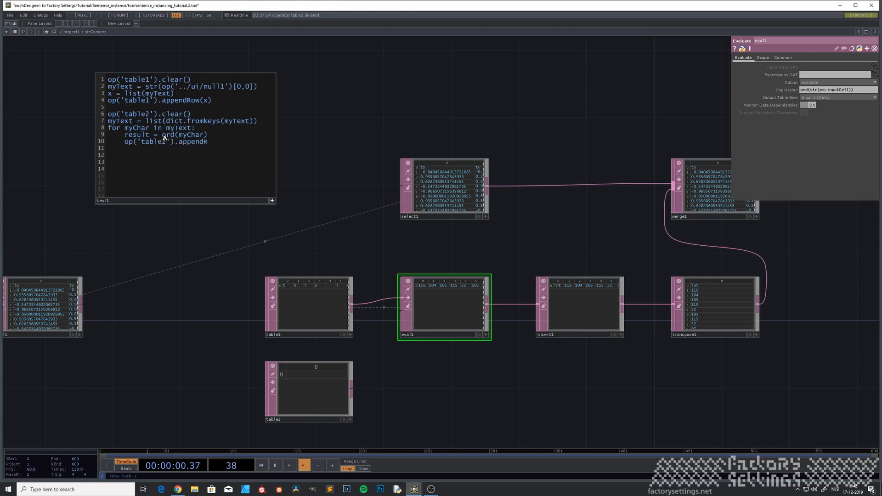
type("ow(result))")
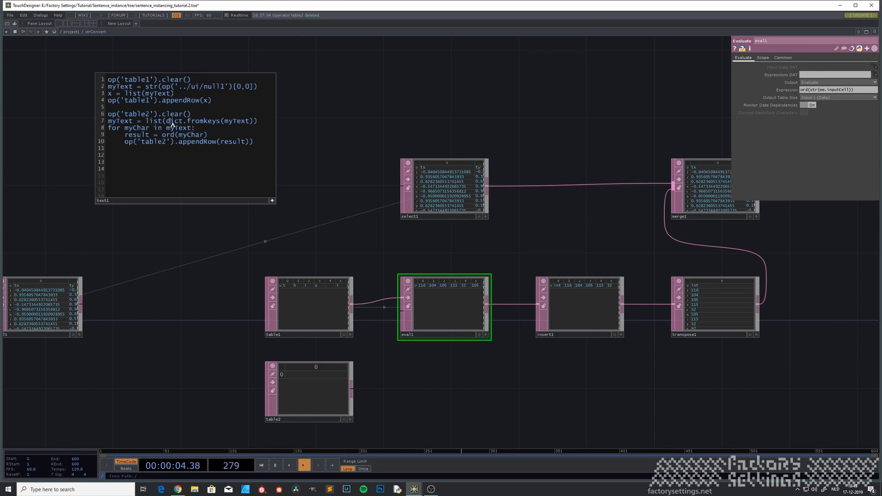
left_click_drag(172, 122, 191, 124)
left_click(183, 129)
double_click(164, 135)
left_click(163, 136)
left_click(186, 167)
Try to run the text1 script and inspect the operator's error information.
right_click(185, 167)
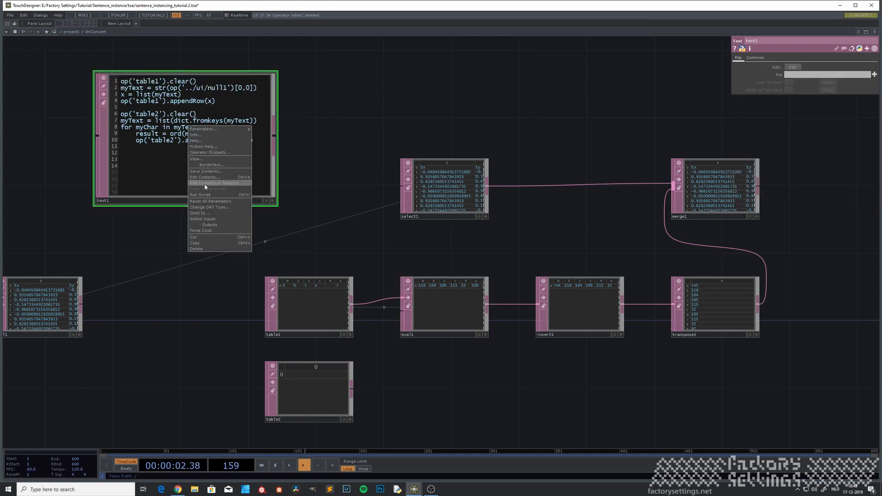
left_click(206, 195)
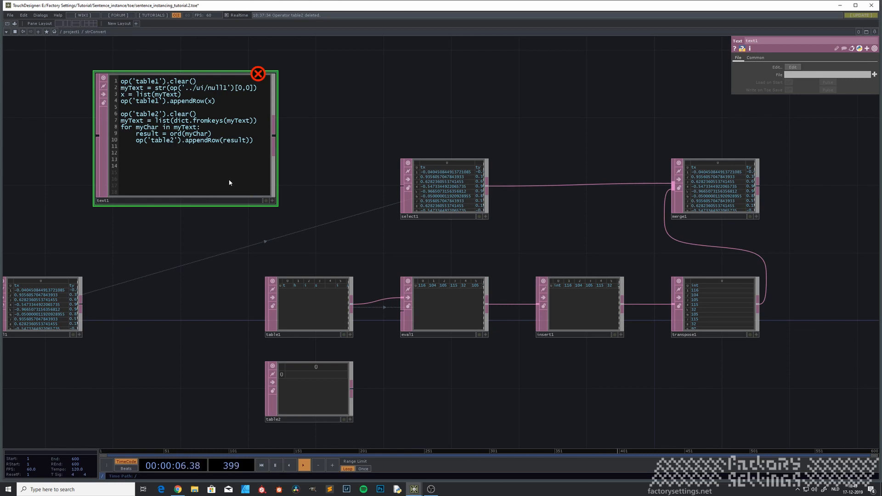
middle_click(225, 161)
Remove the extra closing parenthesis from the appendRow line in text1 and rerun the script.
left_click(273, 202)
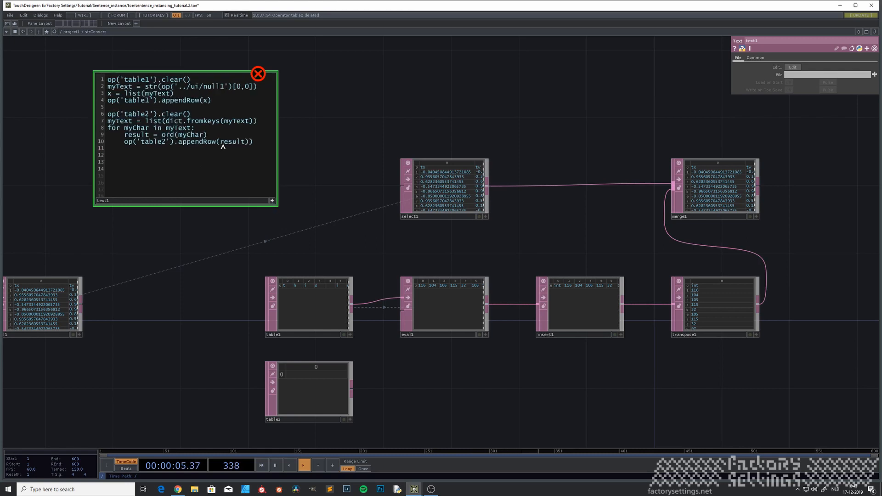
left_click(252, 145)
key("BackSpace")
left_click(271, 200)
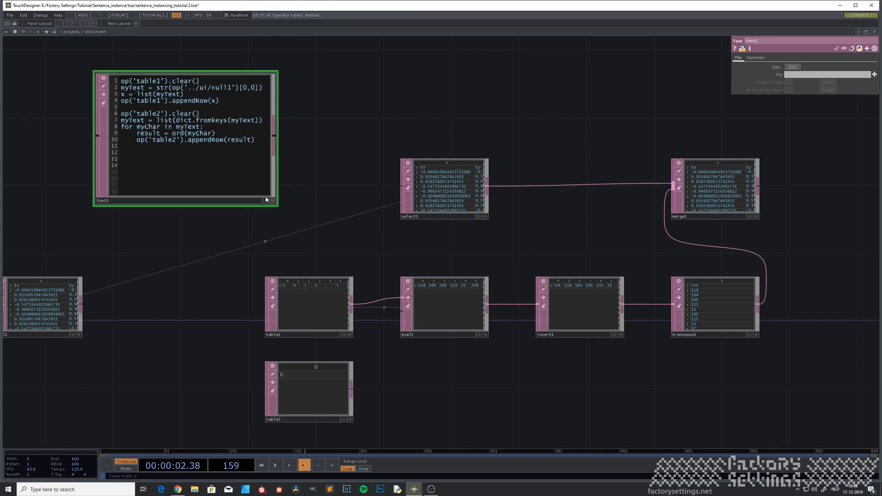
right_click(211, 166)
left_click(225, 192)
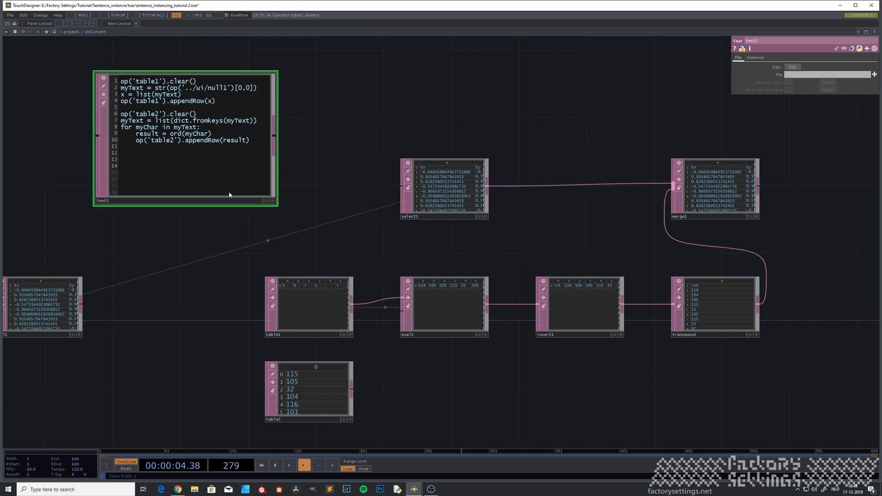
Move table2 below transpose1 and compare the character codes in the two tables.
left_click_drag(206, 384, 175, 344)
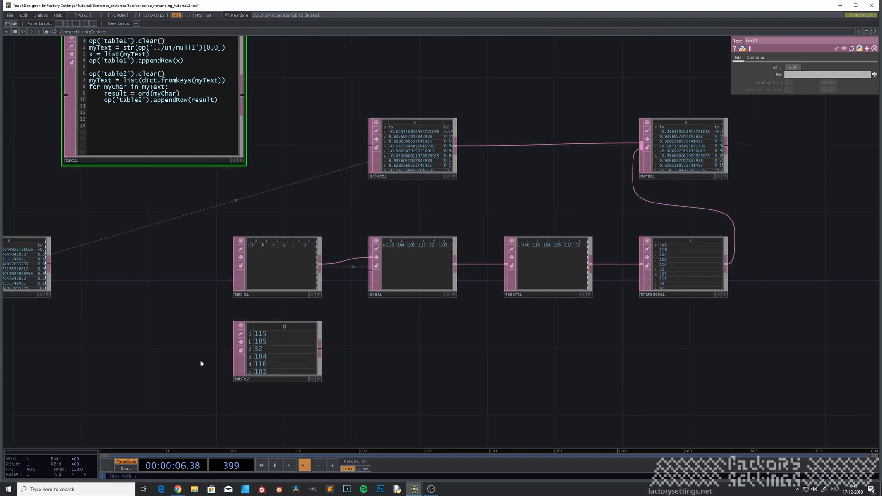
left_click_drag(215, 324, 166, 284)
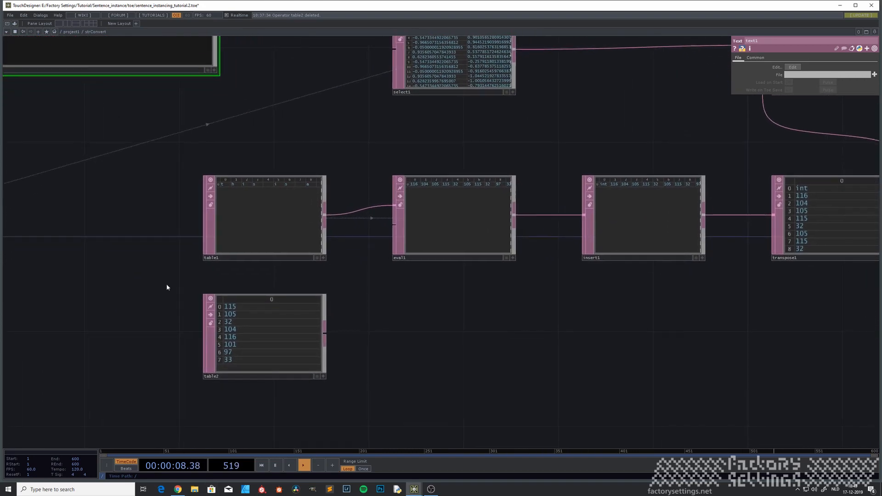
left_click_drag(262, 338, 661, 309)
left_click(158, 303)
left_click_drag(559, 309, 325, 305)
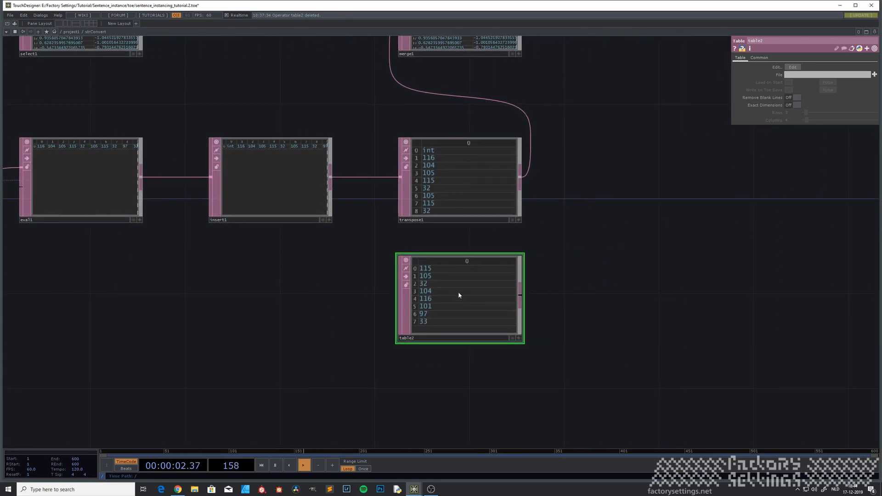
scroll(458, 291, "up", 3)
left_click_drag(313, 256, 287, 294)
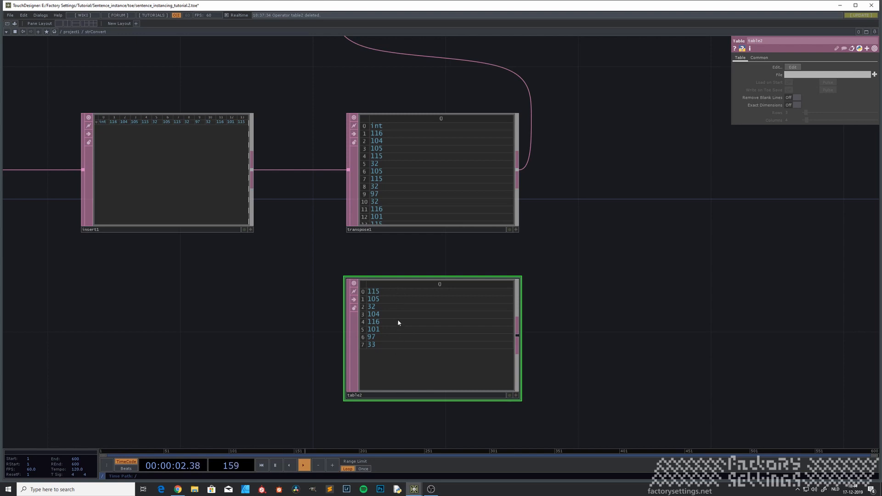
scroll(252, 329, "down", 6)
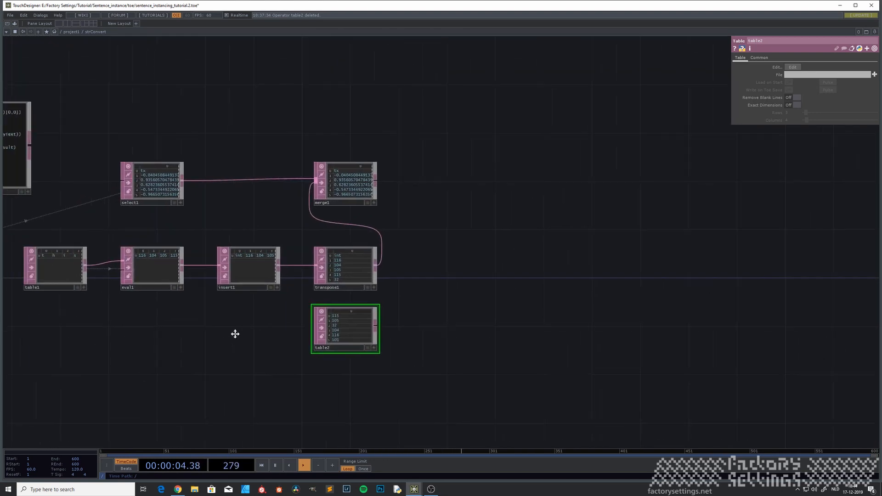
Move table2 back below table1 and examine its list of unique character codes.
left_click_drag(385, 323, 95, 324)
left_click_drag(166, 362, 301, 330)
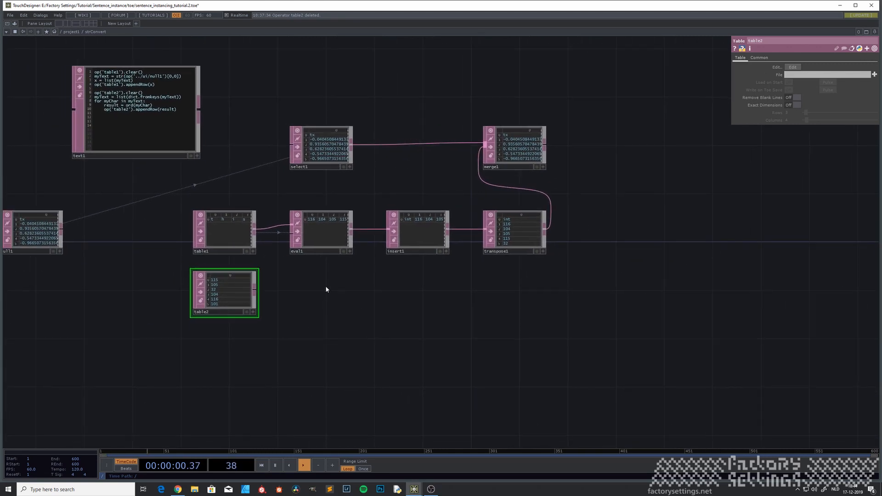
left_click_drag(301, 287, 330, 292)
scroll(251, 302, "up", 6)
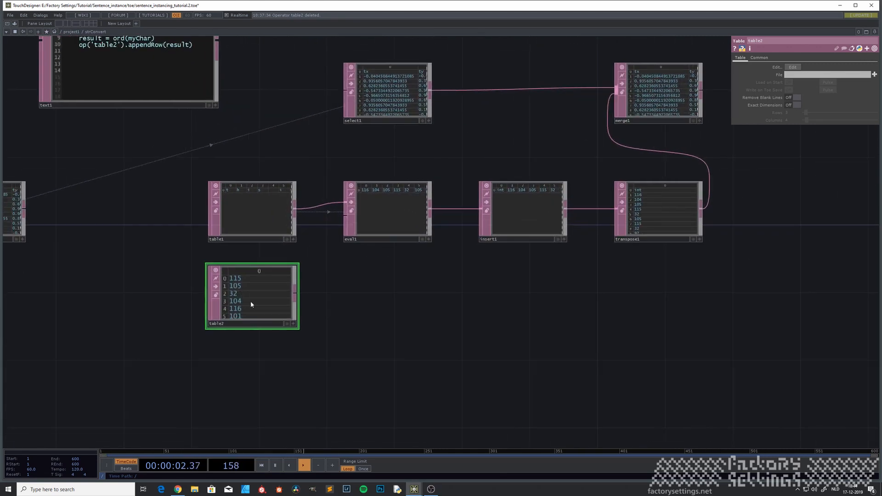
scroll(250, 302, "up", 1)
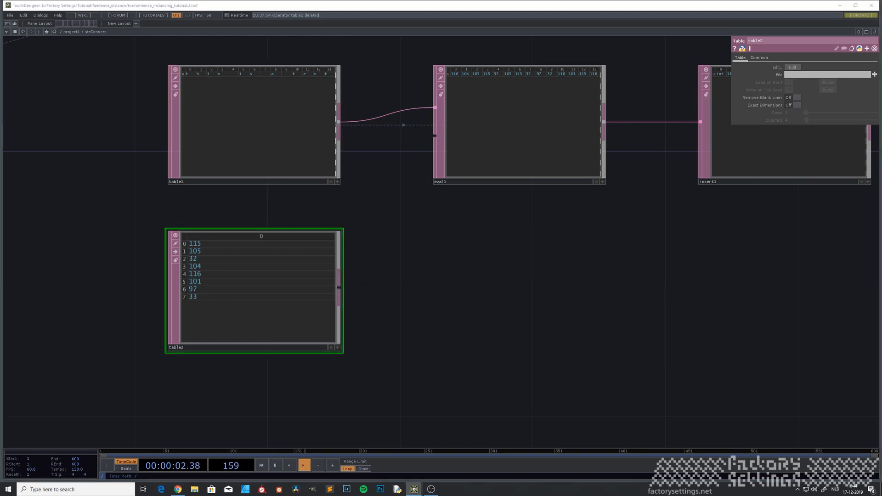
Move table2 further down to leave an open space between it and table1.
scroll(92, 330, "down", 4)
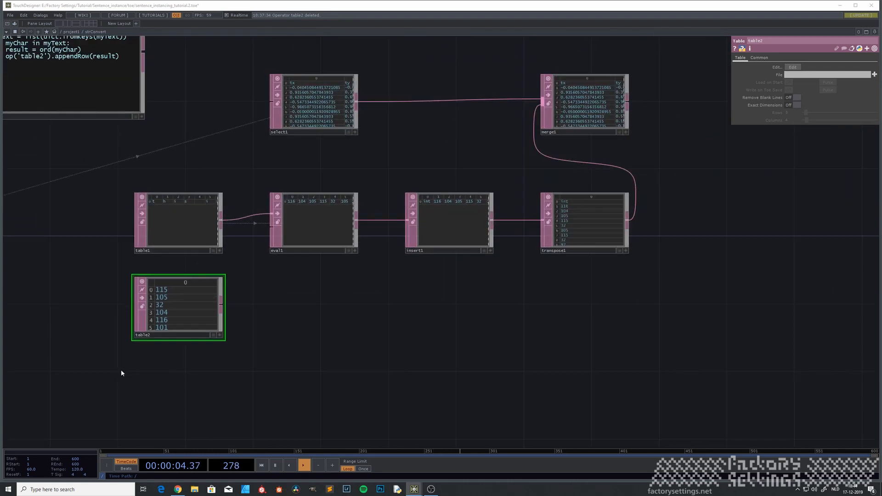
left_click_drag(121, 371, 191, 281)
left_click_drag(242, 233, 251, 327)
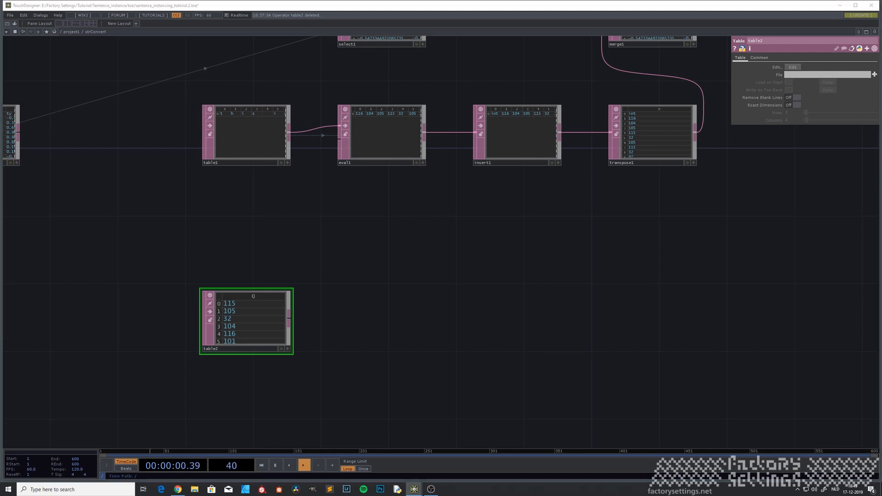
left_click_drag(272, 334, 272, 417)
scroll(289, 256, "down", 2)
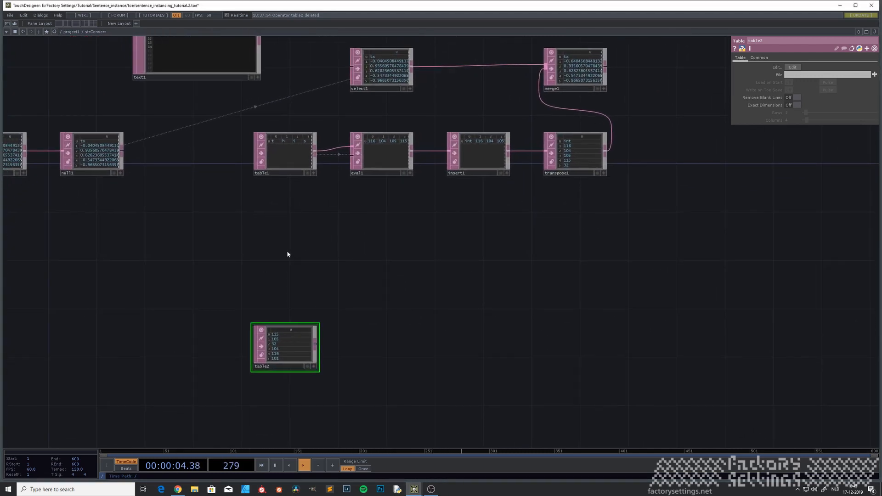
Add a Base component in the open space between table1 and table2 and name it lookup.
key("Tab")
left_click(177, 176)
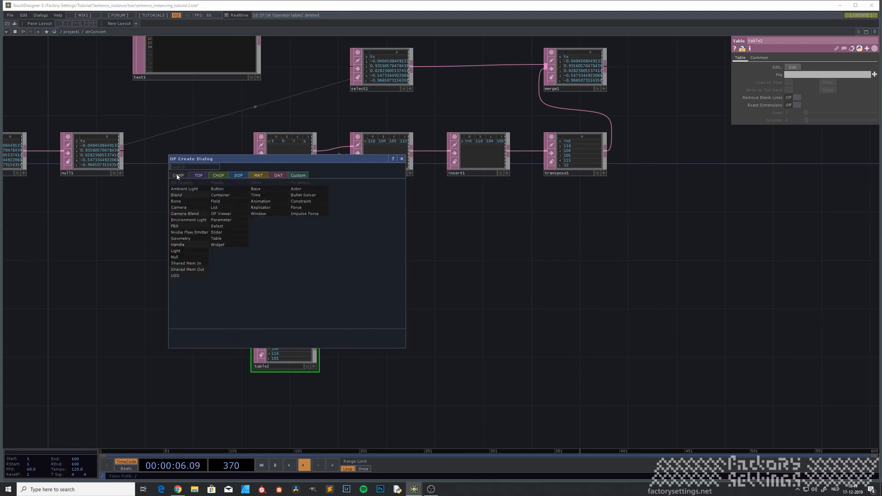
left_click(255, 189)
left_click(285, 254)
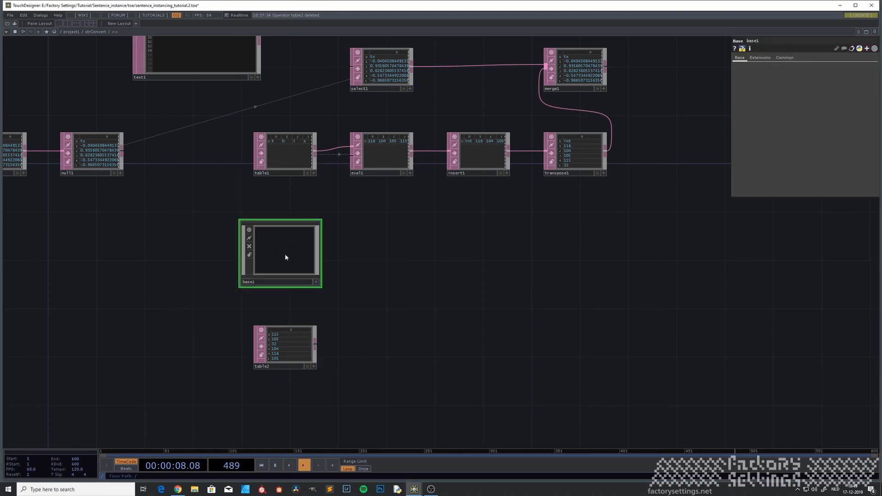
left_click(270, 283)
left_click_drag(269, 283, 165, 283)
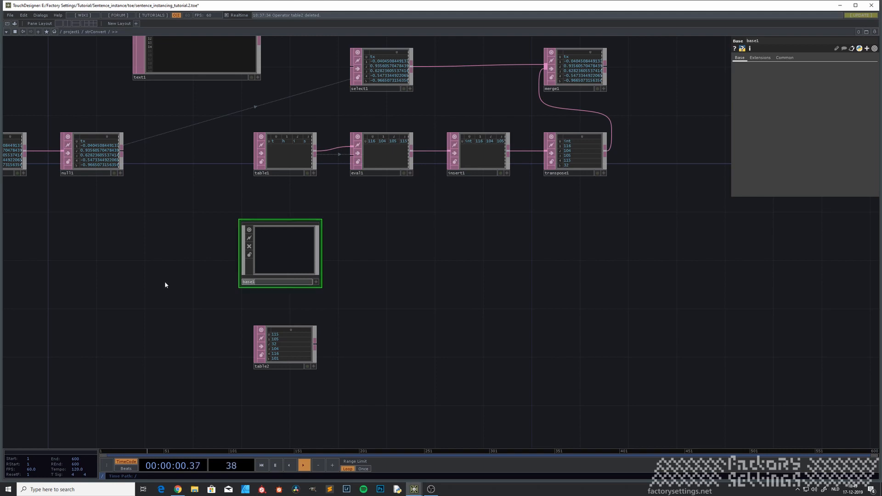
type("lookup")
key("Return")
Enter the lookup component and add a Select DAT that references ../table2.
key("i")
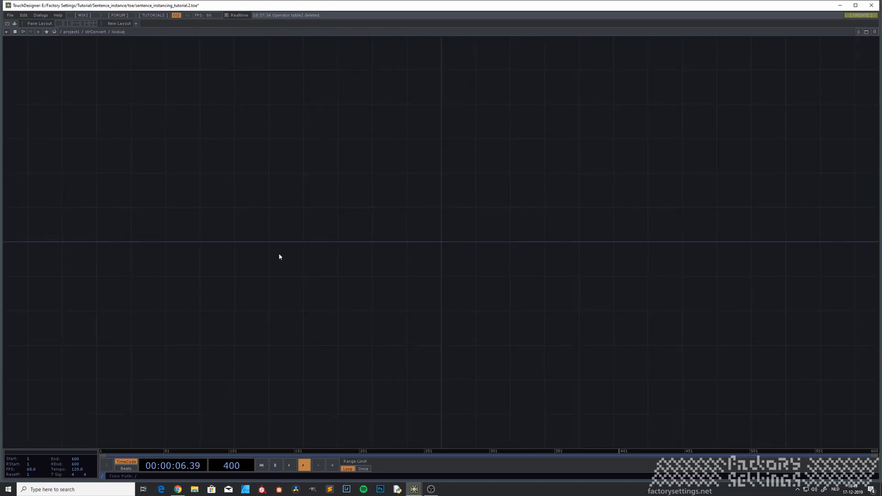
key("Tab")
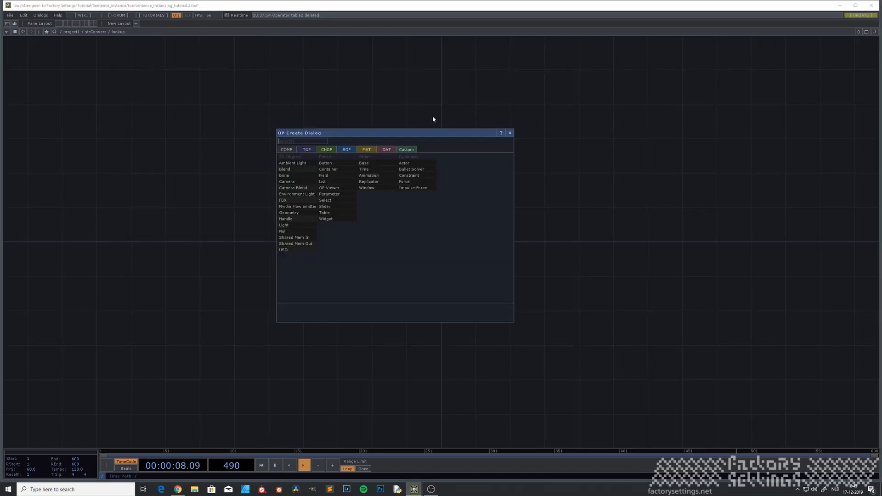
left_click(387, 150)
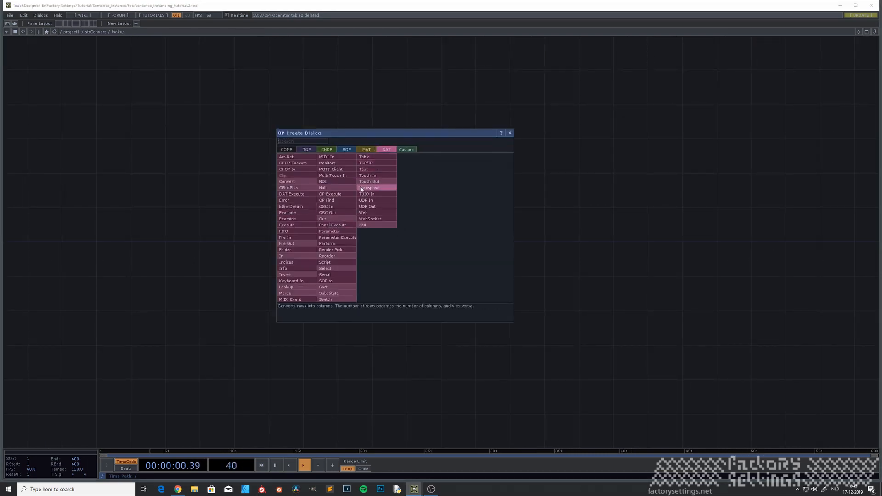
left_click(327, 268)
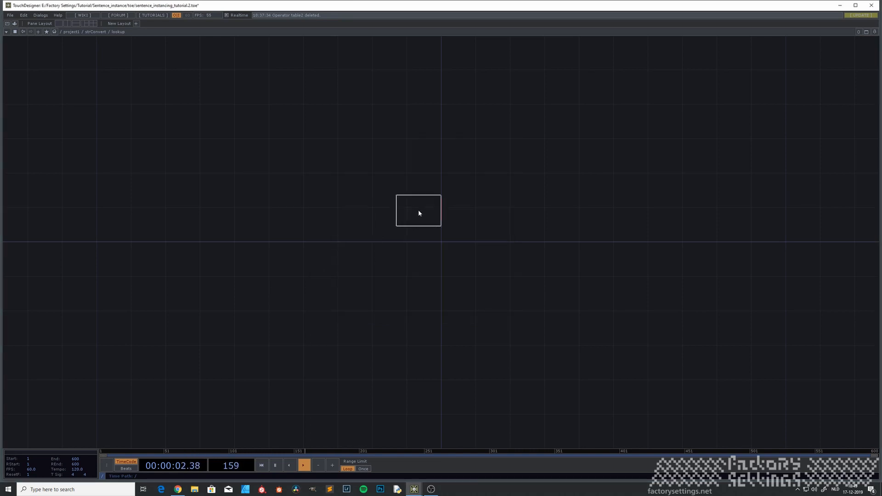
left_click(411, 212)
left_click_drag(334, 268, 249, 279)
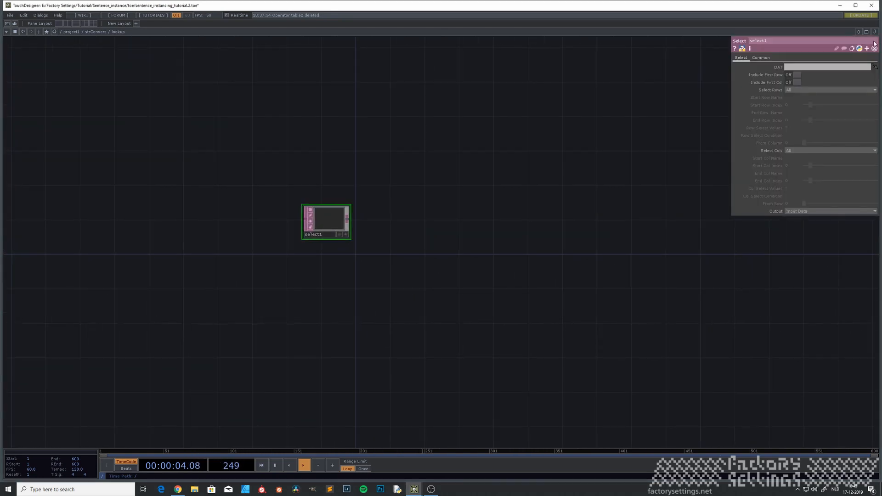
left_click(804, 67)
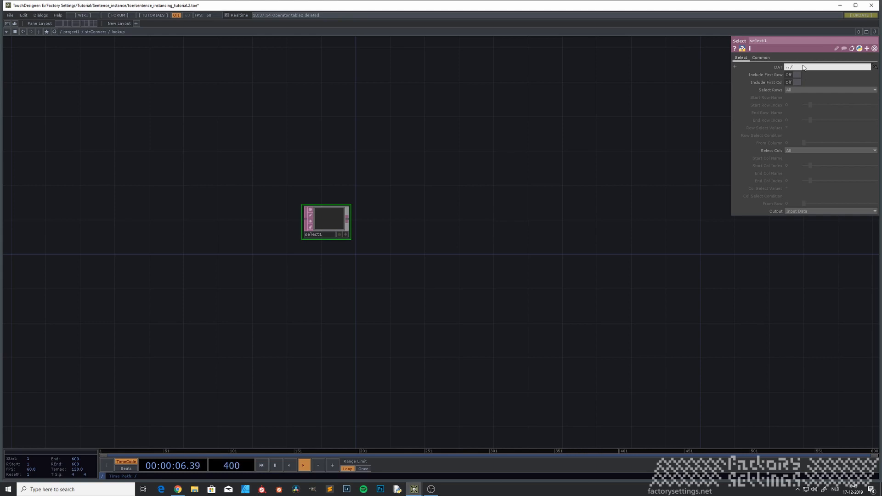
type("../table2")
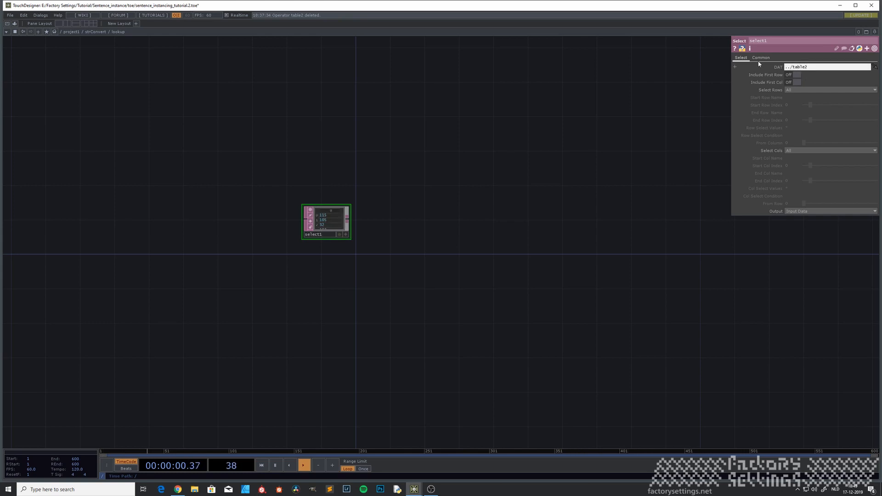
key("Return")
Append a Sort DAT after select1 to sort its character codes in ascending numeric order.
scroll(374, 302, "up", 3)
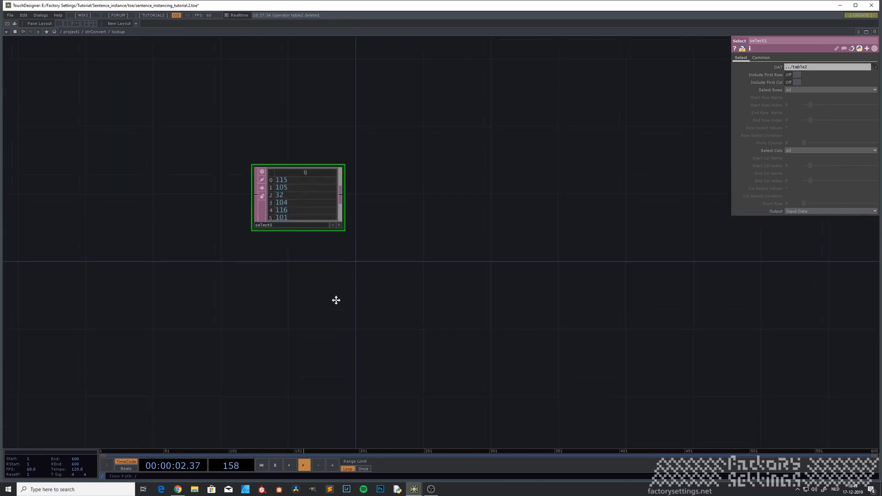
scroll(314, 237, "up", 2)
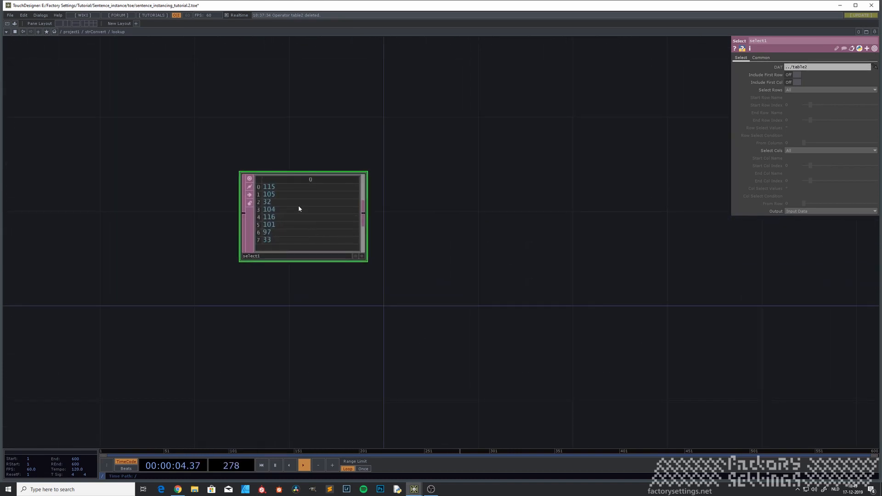
middle_click_drag(362, 214, 258, 222)
key("Tab")
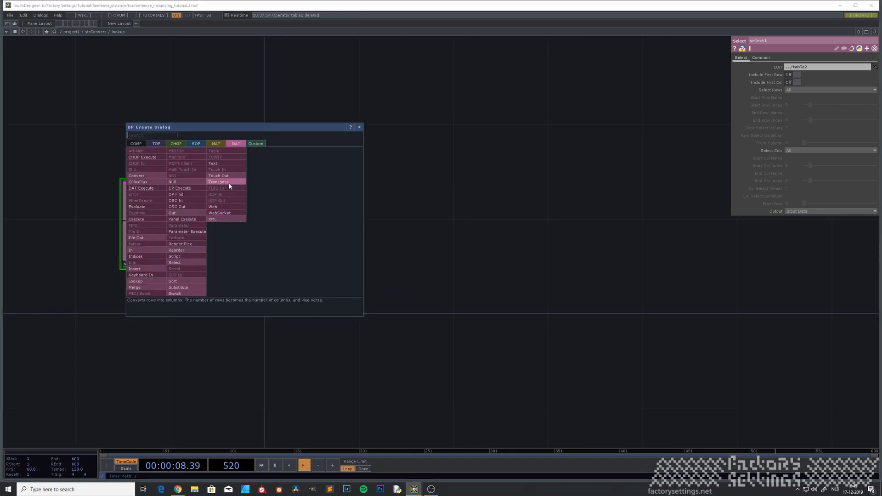
left_click(180, 281)
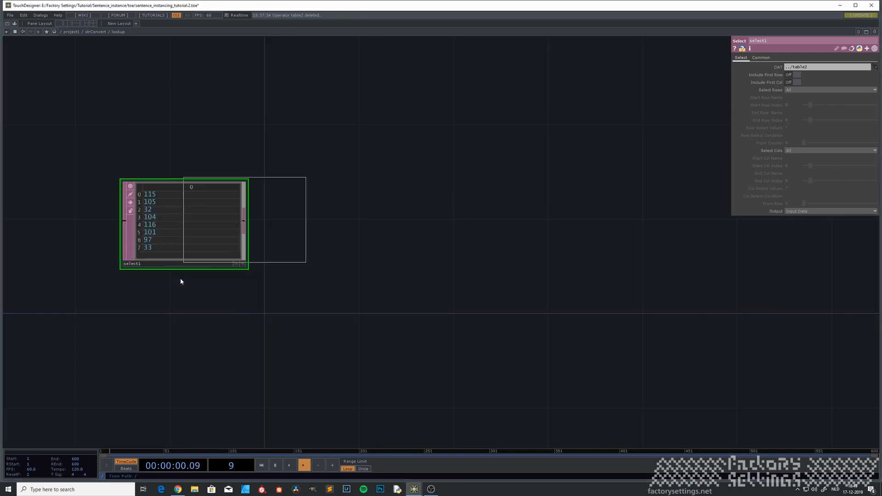
left_click(353, 223)
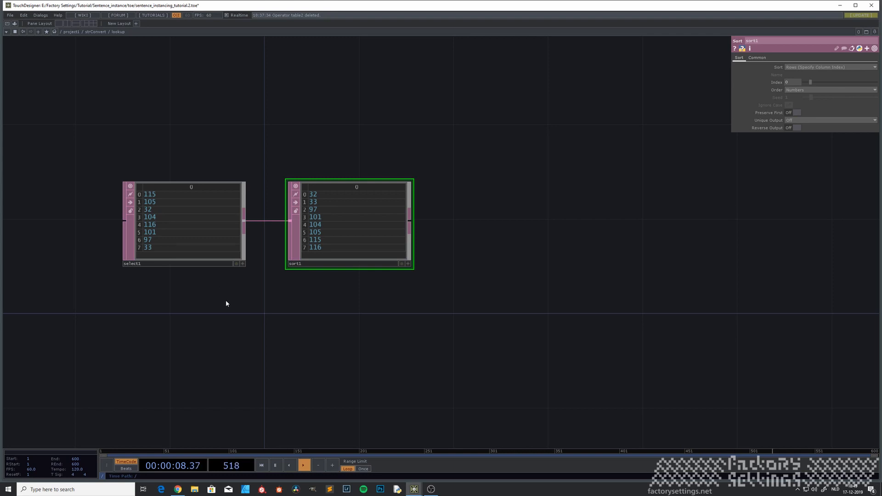
Add a Table DAT inside lookup and place it directly below select1.
scroll(216, 309, "down", 3)
scroll(212, 292, "up", 1)
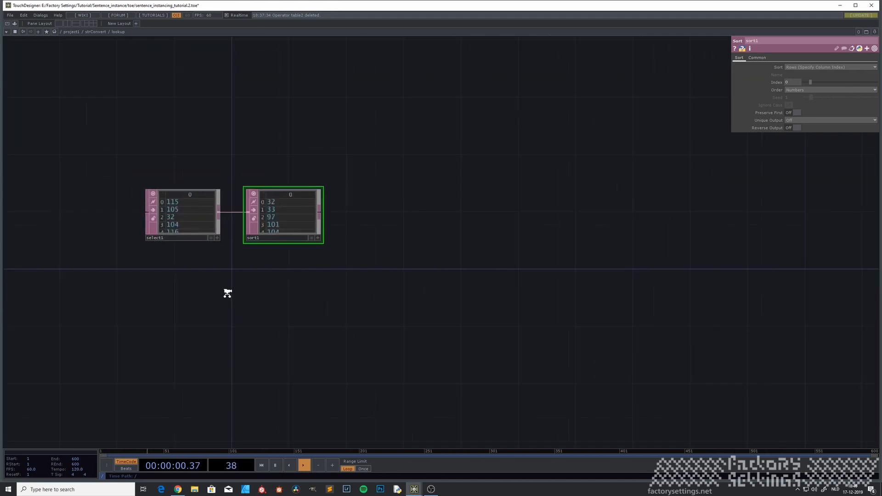
scroll(228, 293, "up", 1)
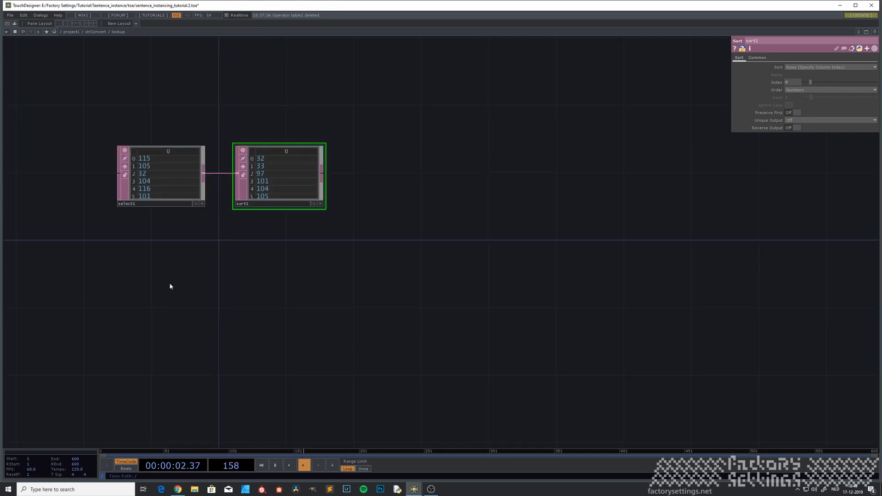
key("Tab")
left_click(156, 217)
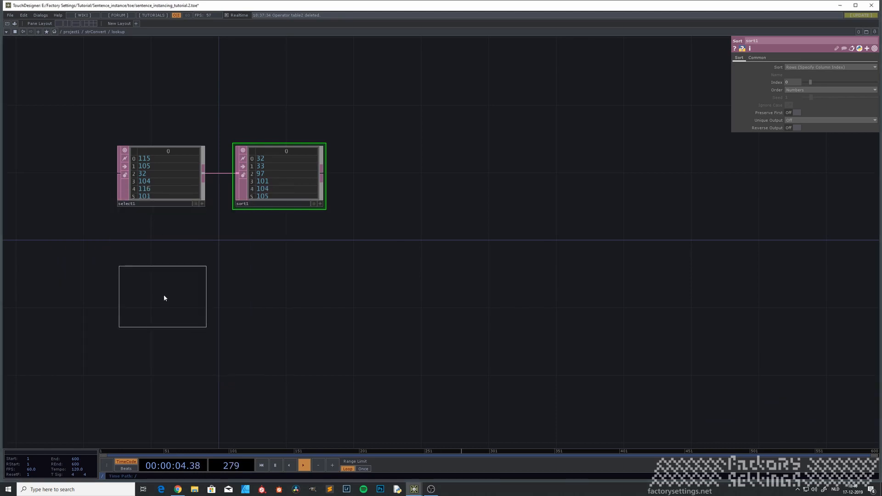
left_click(163, 297)
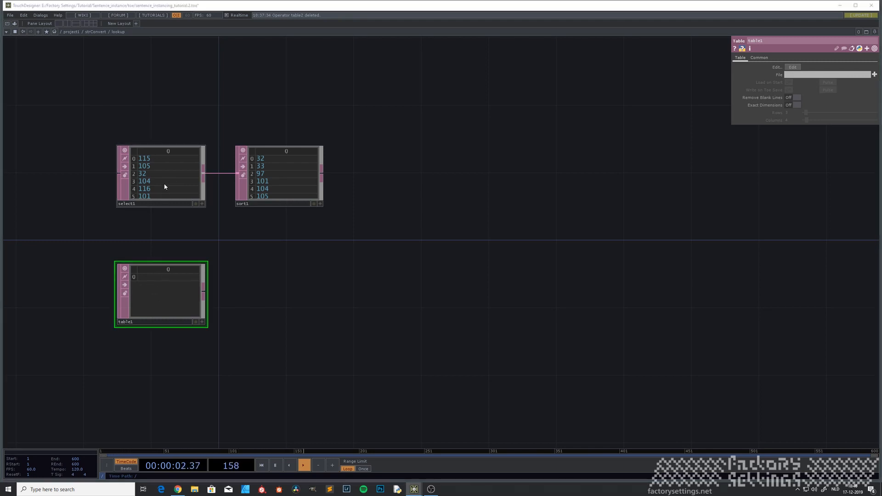
left_click_drag(165, 285, 166, 268)
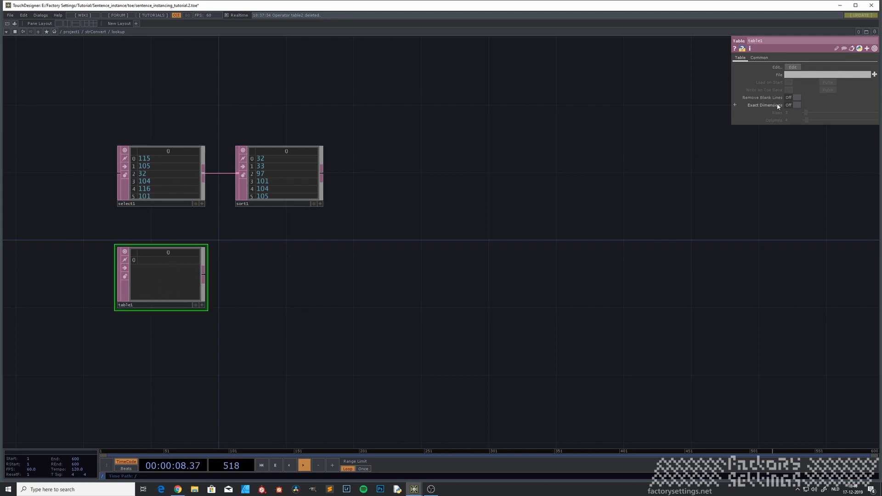
Enable exact dimensions on table1, with 1 column and a row count taken from select1 by an op('select1') expression.
left_click(798, 106)
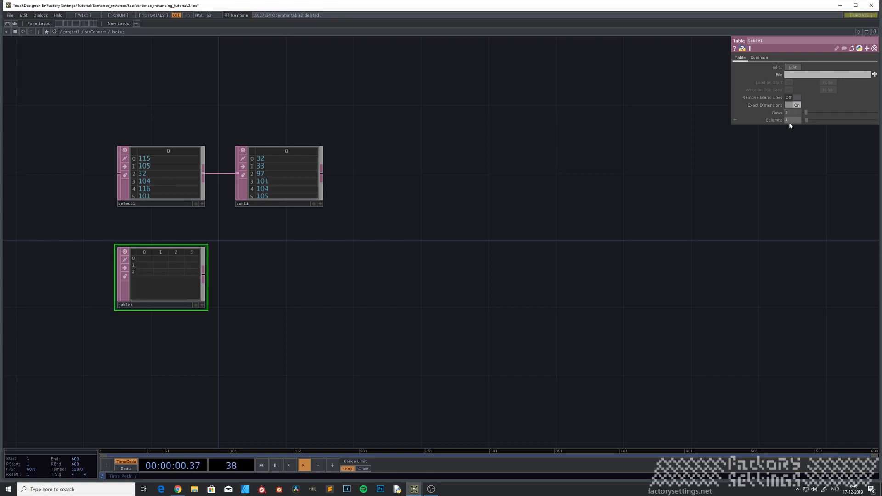
type("1")
key("Return")
type("op('select")
key("Return")
Append an Evaluate DAT after table1 and set its expression to me.inputRow.
scroll(175, 290, "up", 3)
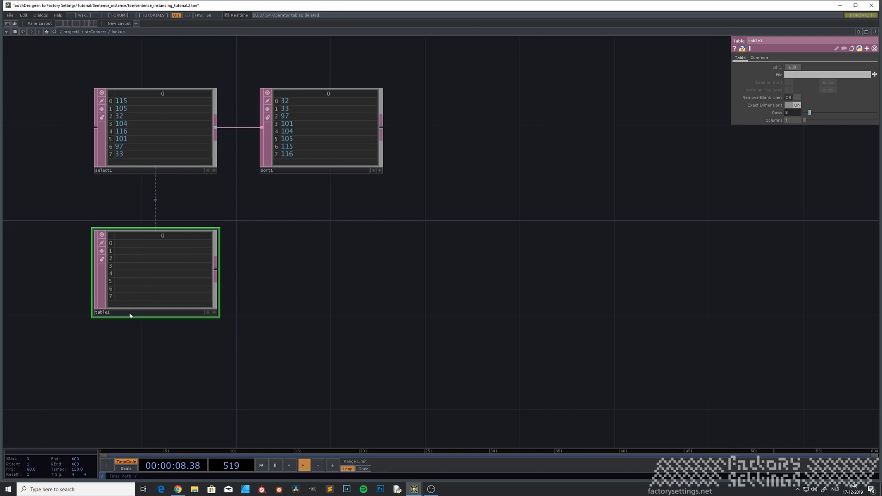
right_click(217, 275)
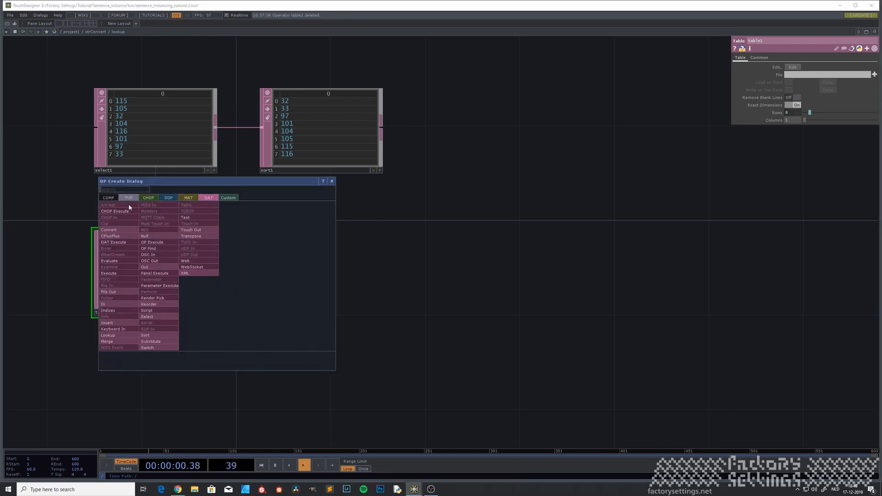
left_click(109, 260)
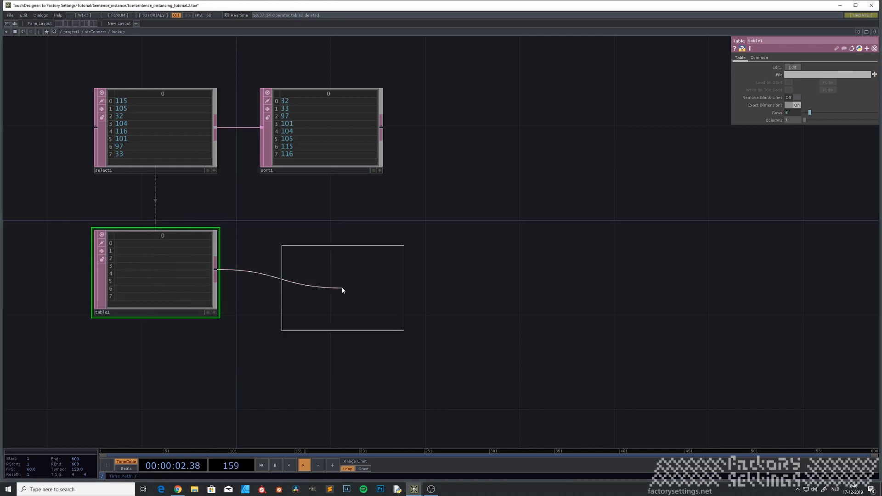
left_click(324, 269)
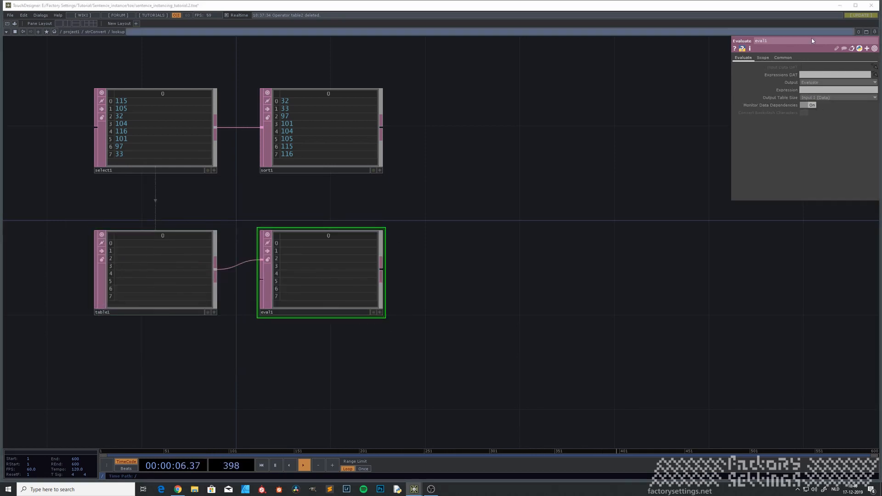
left_click(808, 91)
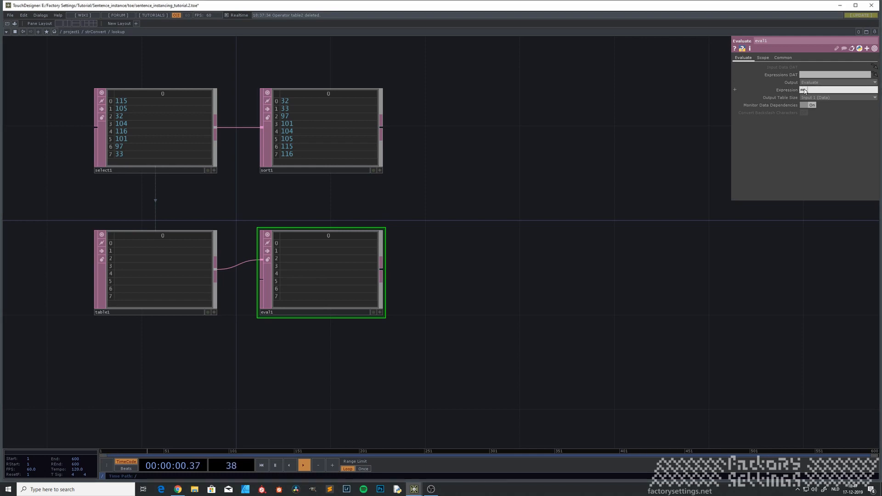
type("me.inputRow")
key("Return")
Append a Merge DAT after sort1, connect eval1 as its second input and set it to Append Columns.
left_click_drag(189, 369, 51, 362)
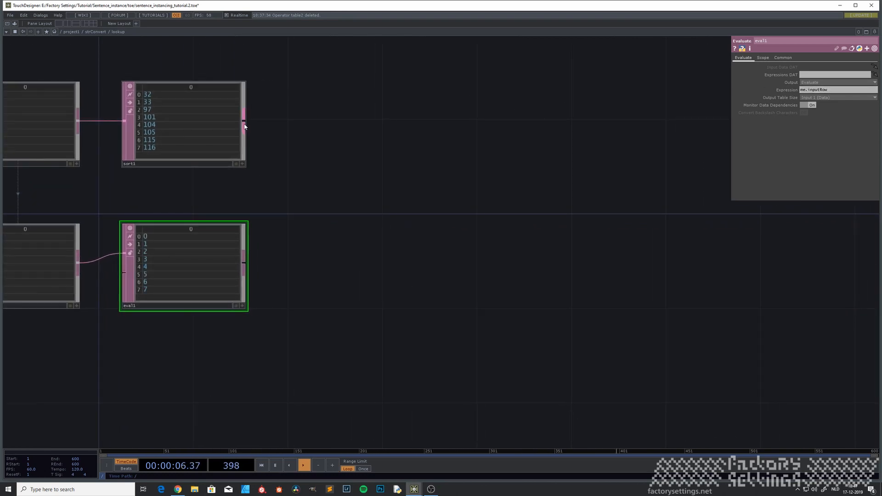
right_click(244, 121)
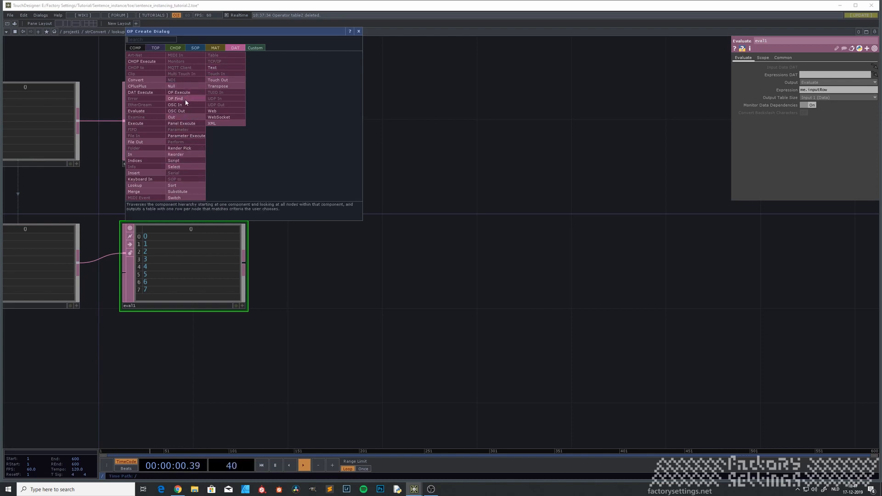
left_click(150, 186)
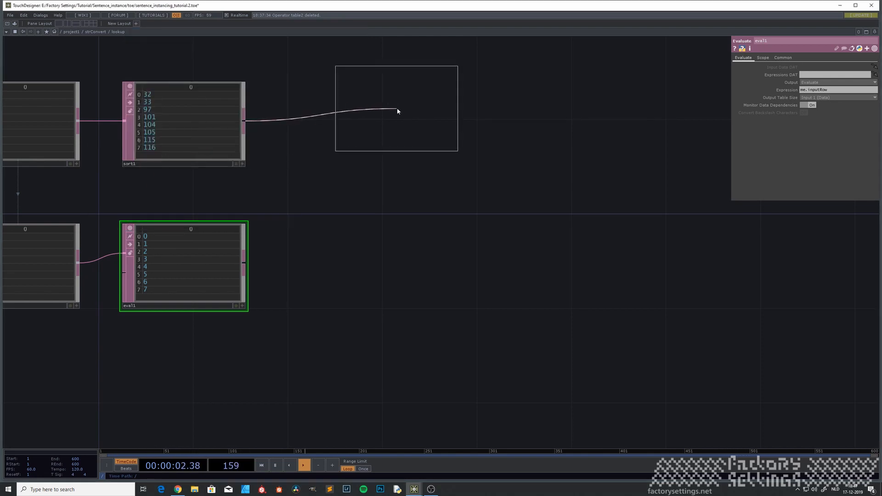
left_click(390, 122)
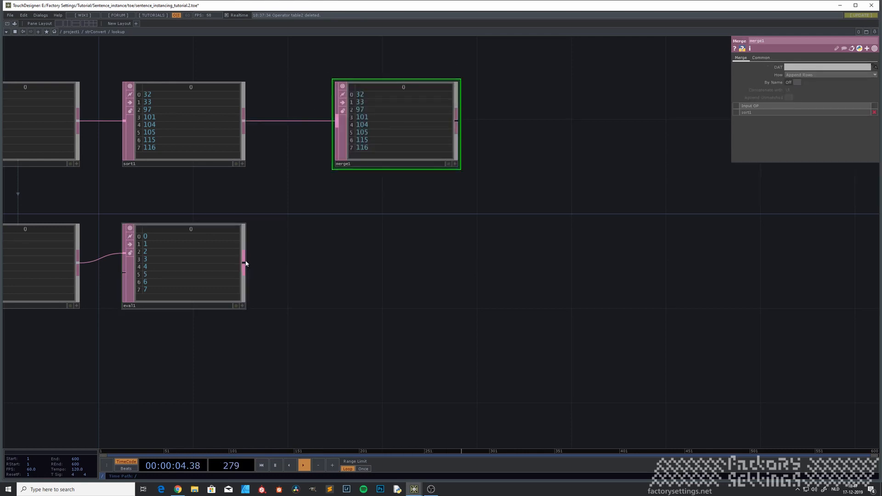
left_click_drag(244, 261, 335, 131)
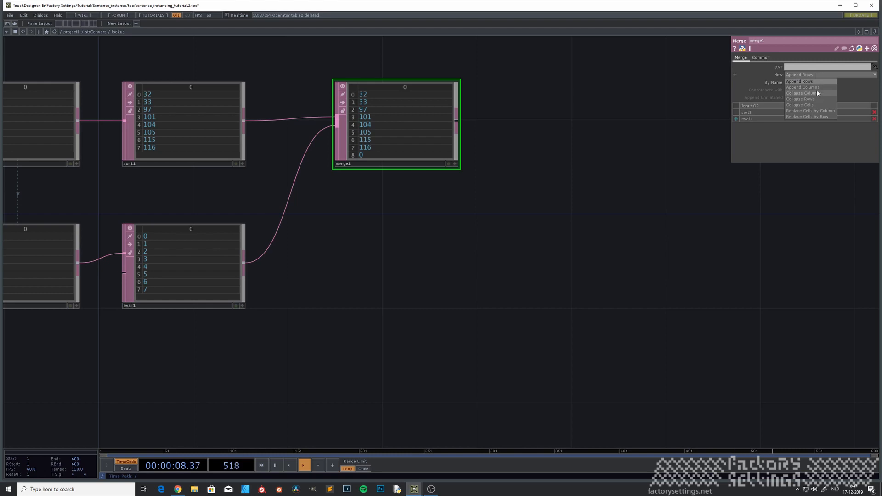
left_click(818, 87)
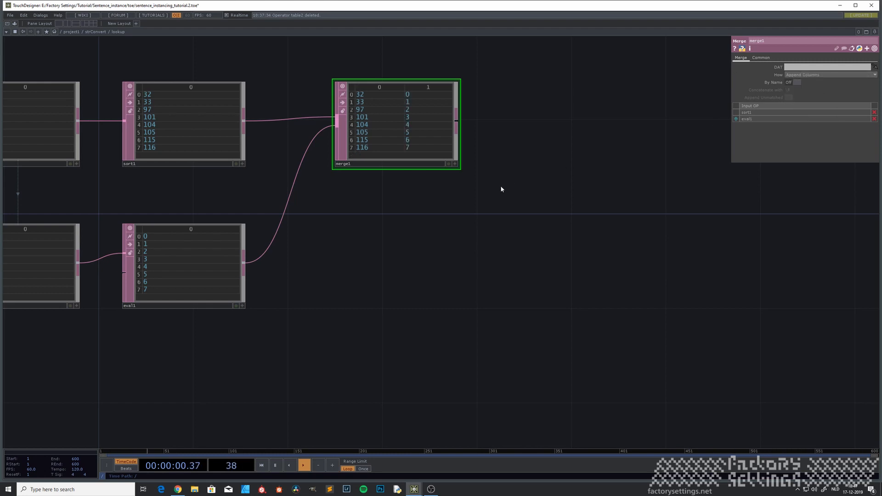
Append an Out DAT after merge1 to output the lookup table from the component.
left_click_drag(428, 265, 352, 301)
scroll(349, 302, "down", 3)
scroll(349, 258, "up", 1)
left_click_drag(350, 257, 295, 307)
scroll(294, 294, "up", 2)
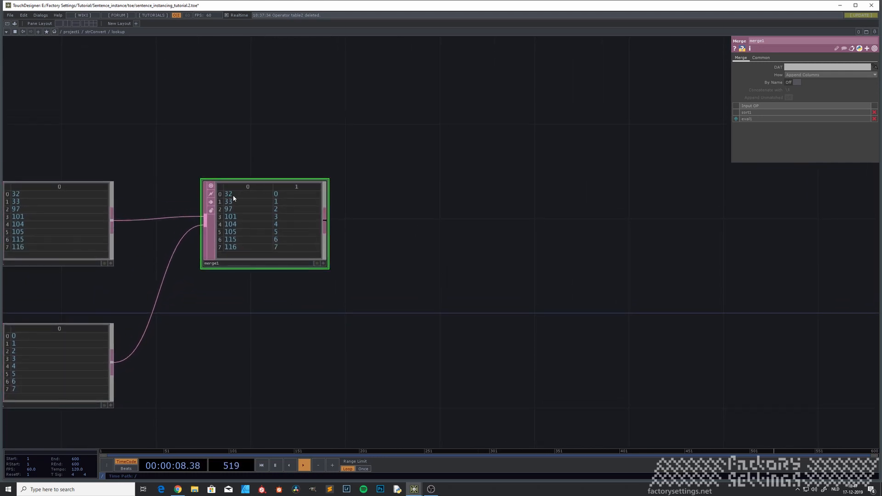
right_click(330, 222)
left_click(269, 215)
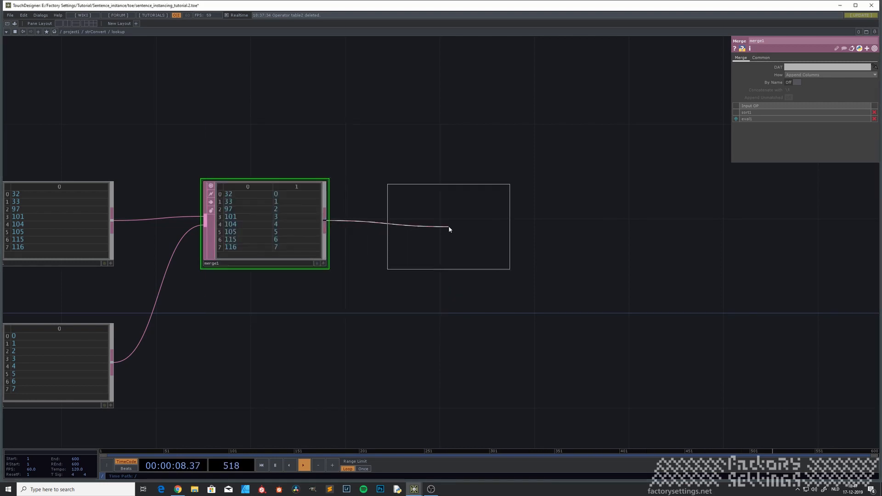
left_click(456, 221)
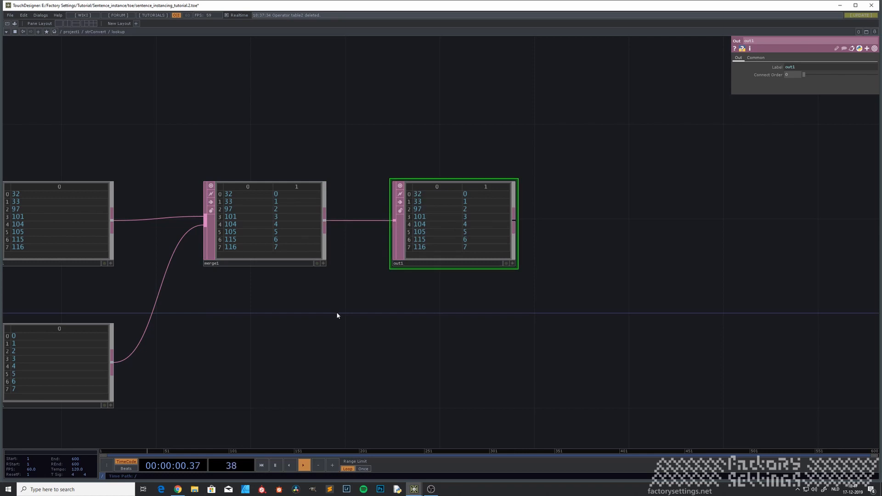
Return to the strConvert network and place a Lookup DAT beside the lookup component.
key("u")
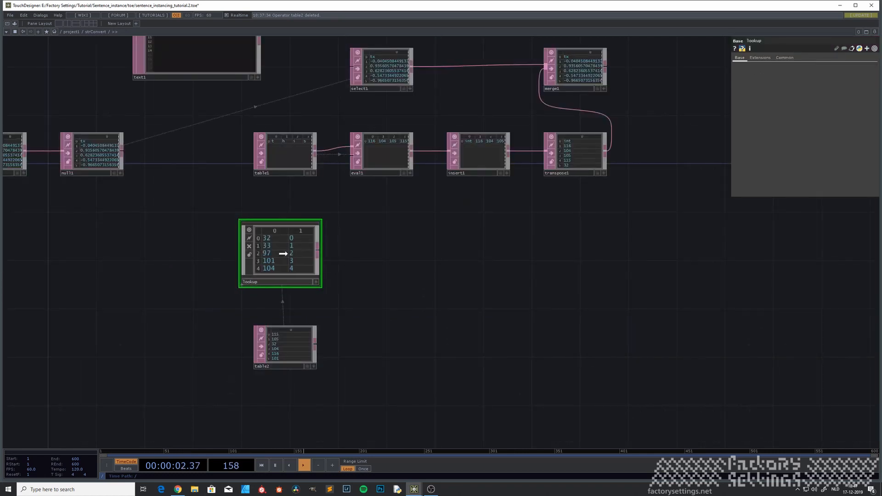
key("Tab")
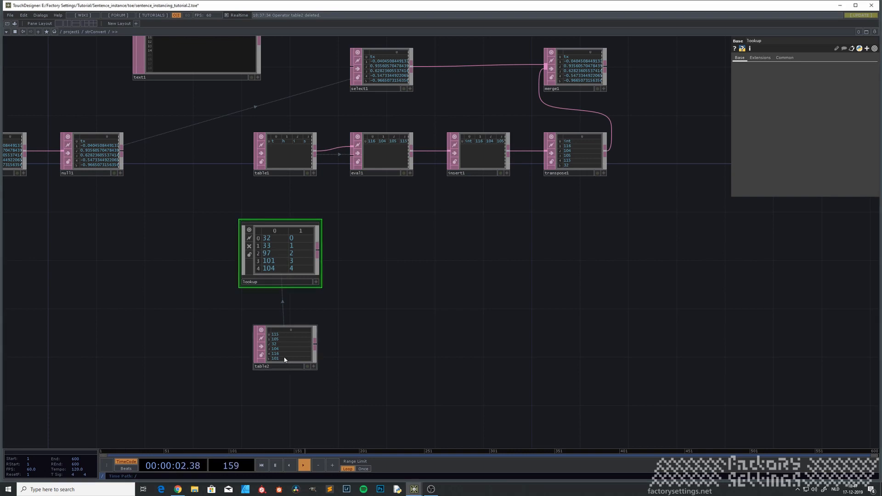
left_click_drag(283, 354, 282, 379)
left_click_drag(295, 253, 296, 276)
left_click_drag(401, 269, 327, 280)
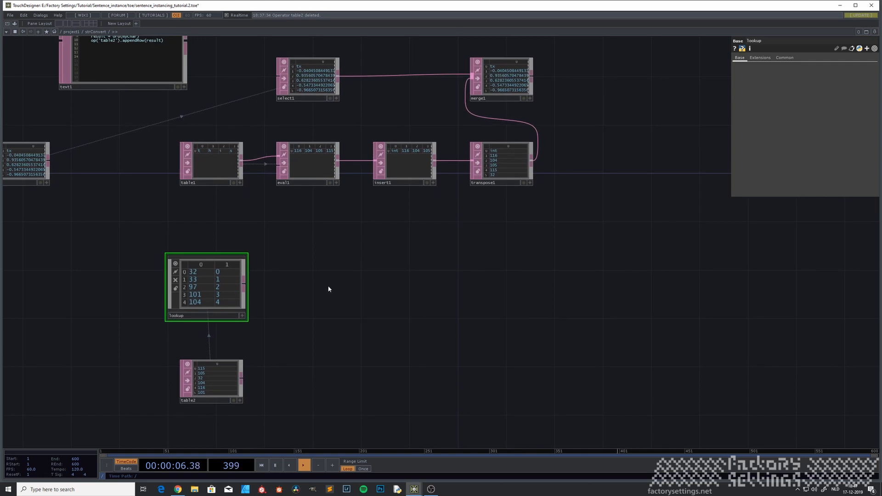
key("Tab")
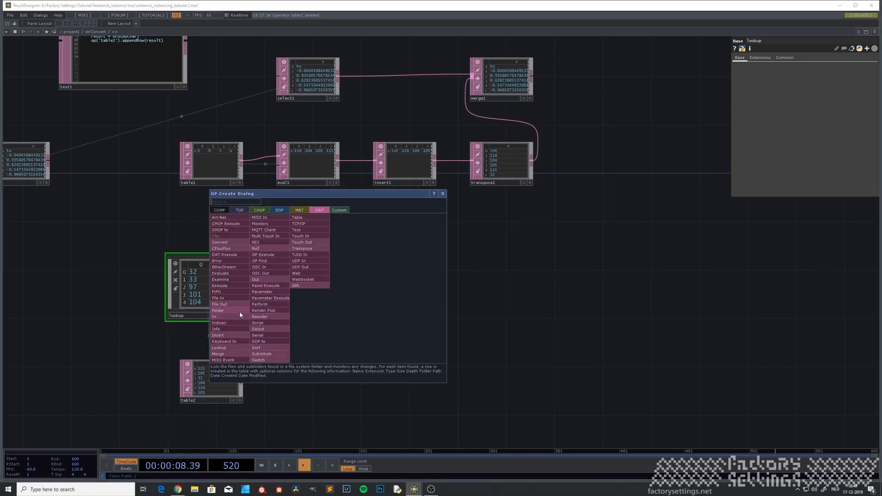
left_click(233, 348)
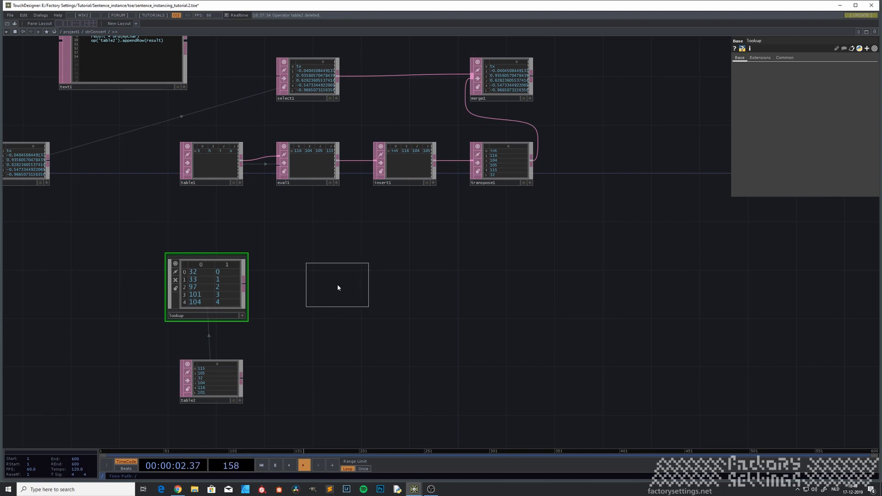
left_click(337, 287)
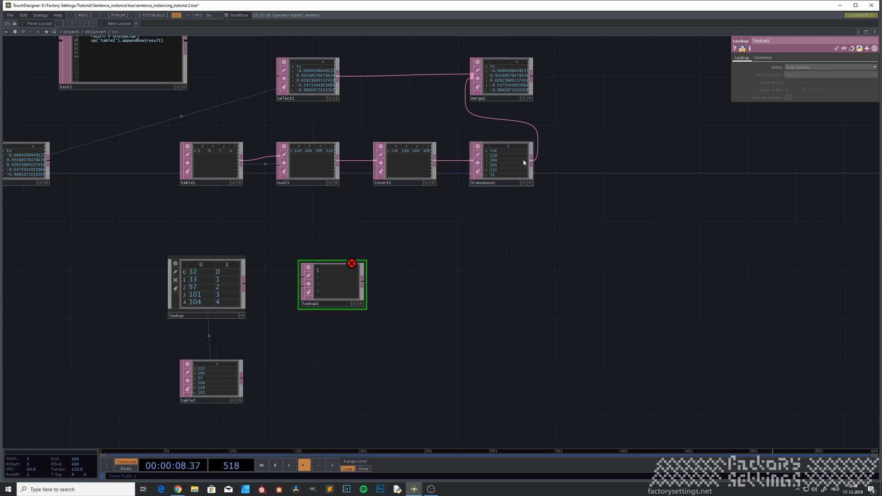
Disconnect transpose1 from merge1 and move merge1 farther right along the select1 row to free up space.
left_click_drag(499, 212, 441, 240)
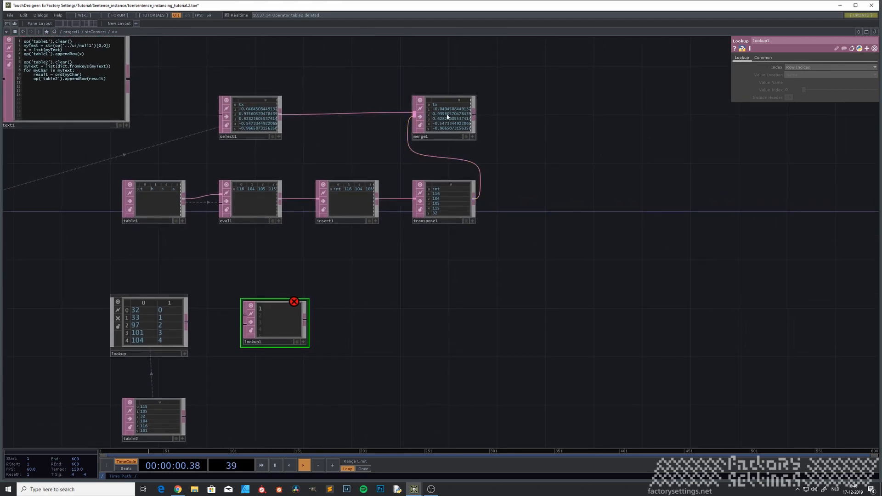
right_click(445, 157)
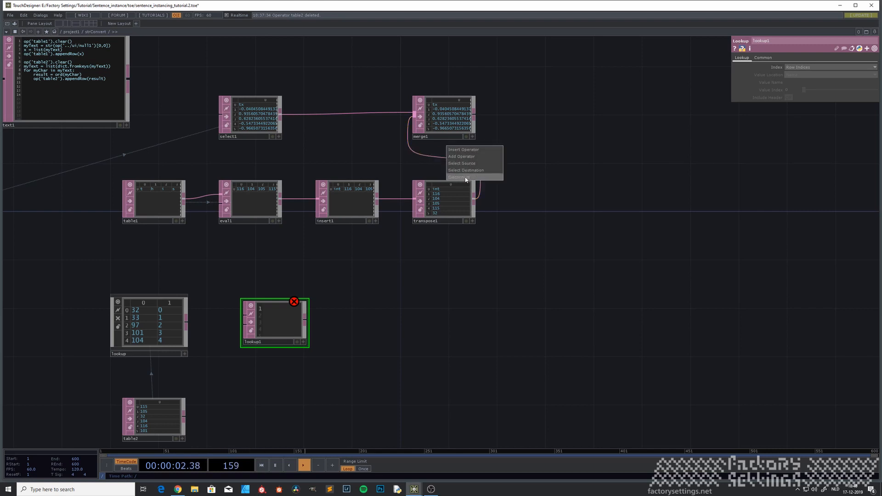
left_click(459, 177)
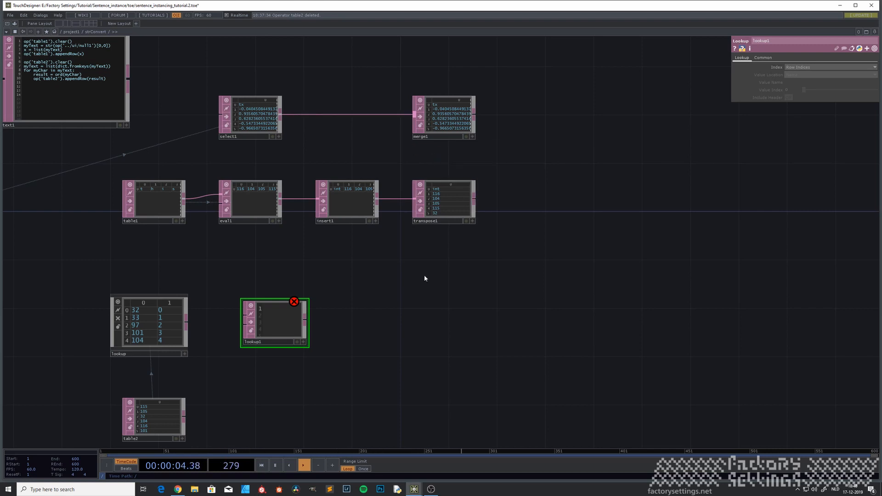
left_click_drag(424, 274, 358, 261)
left_click_drag(398, 115, 675, 114)
scroll(357, 285, "down", 2)
left_click_drag(372, 281, 414, 261)
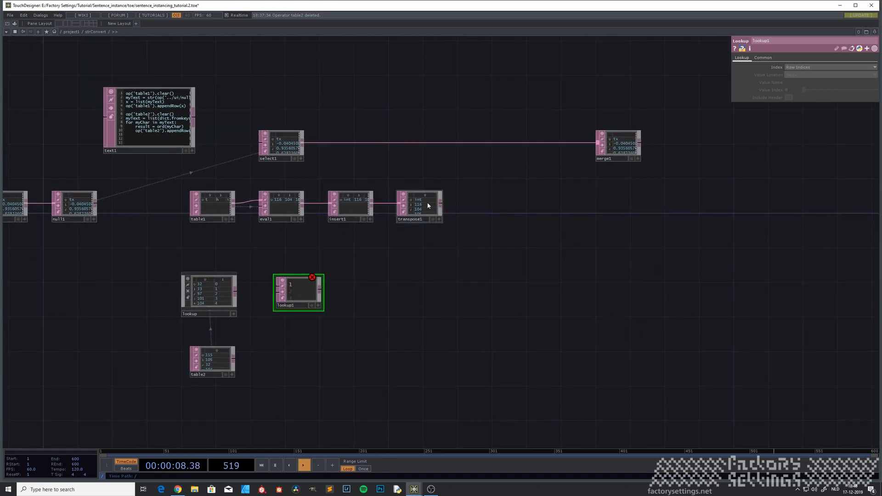
Delete insert1 and move transpose1 into its place directly after eval1.
left_click(350, 203)
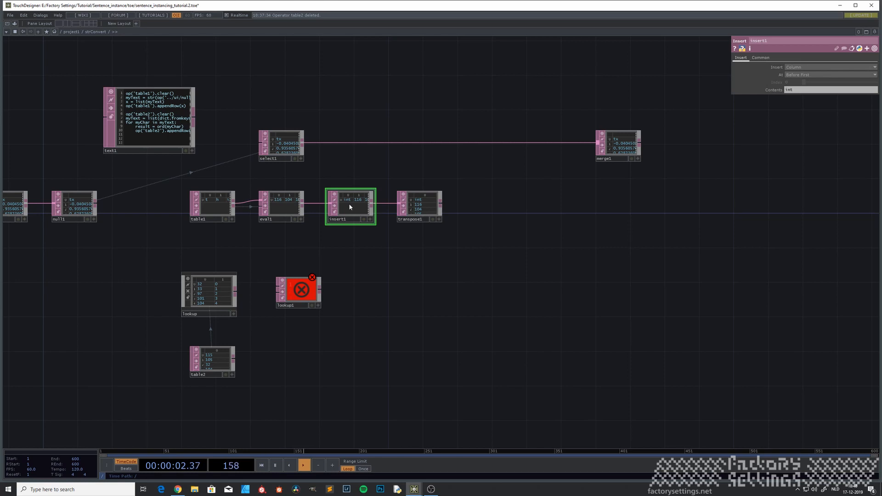
key("Delete")
left_click_drag(420, 202, 352, 202)
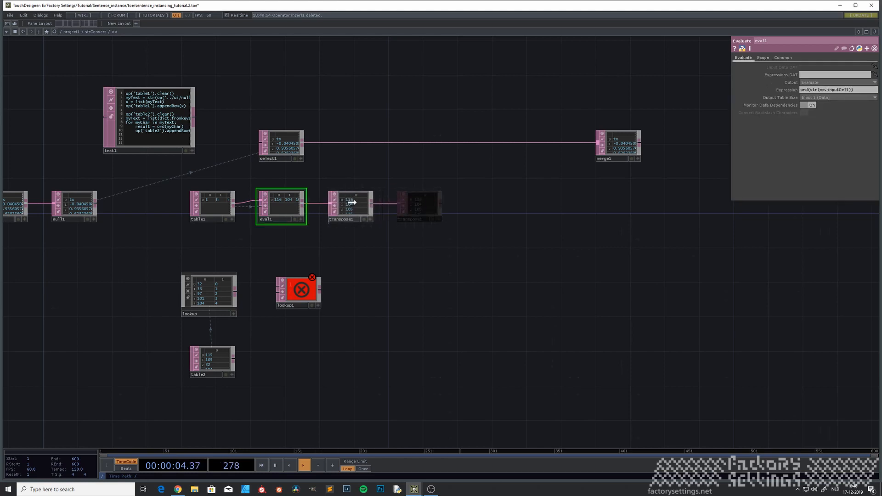
scroll(352, 202, "up", 4)
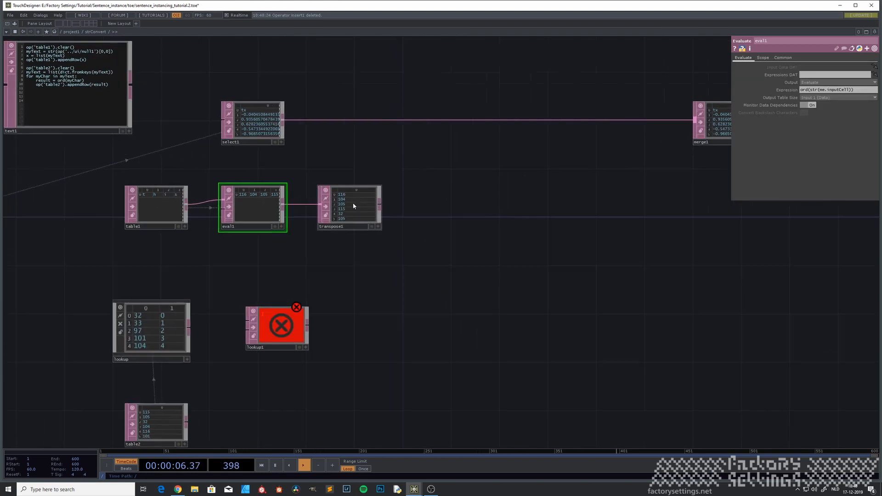
scroll(286, 258, "down", 3)
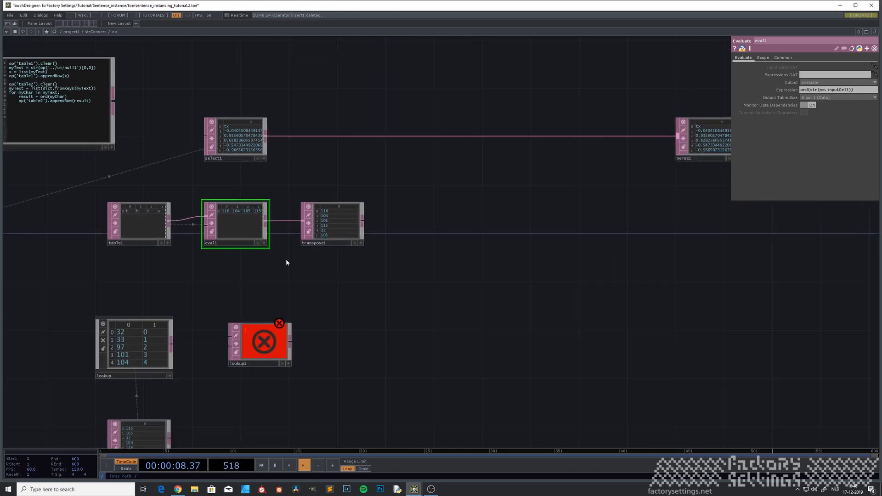
Move lookup1 to the right of transpose1, connecting transpose1 to its first input and the lookup component to its second.
left_click_drag(286, 258, 299, 206)
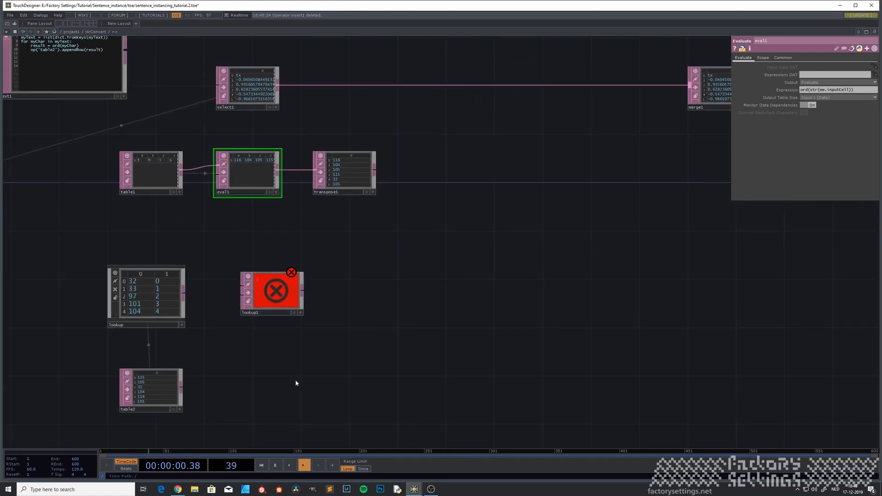
left_click_drag(271, 384, 275, 364)
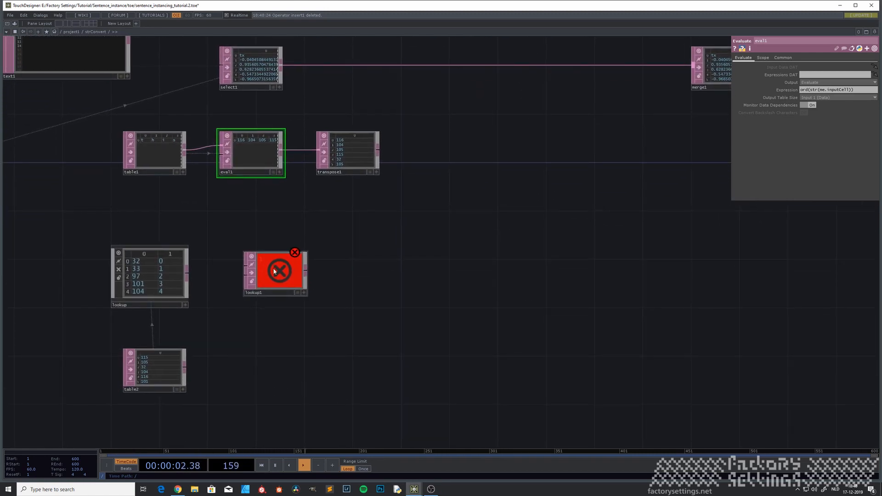
left_click_drag(278, 275, 493, 274)
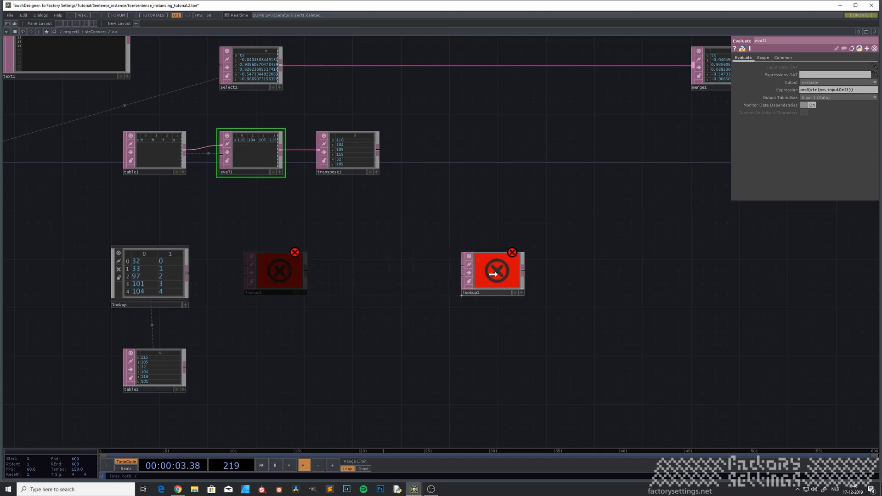
left_click(378, 150)
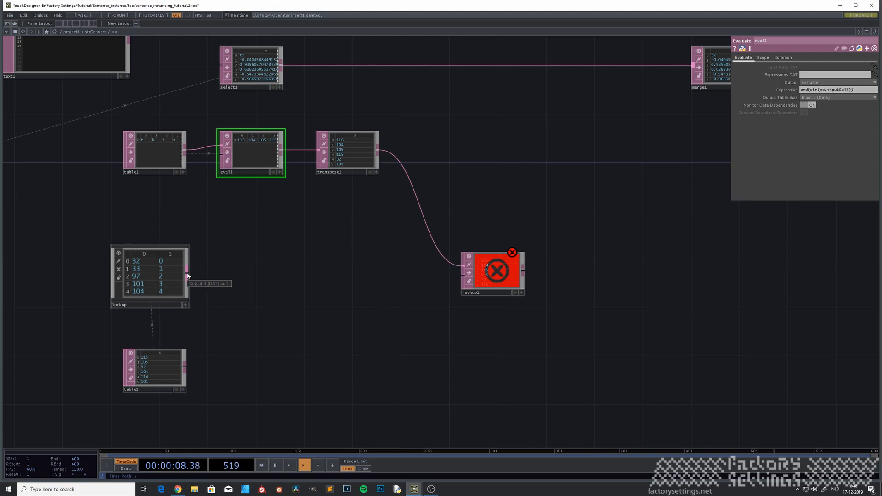
scroll(364, 140, "up", 3)
scroll(364, 141, "up", 4)
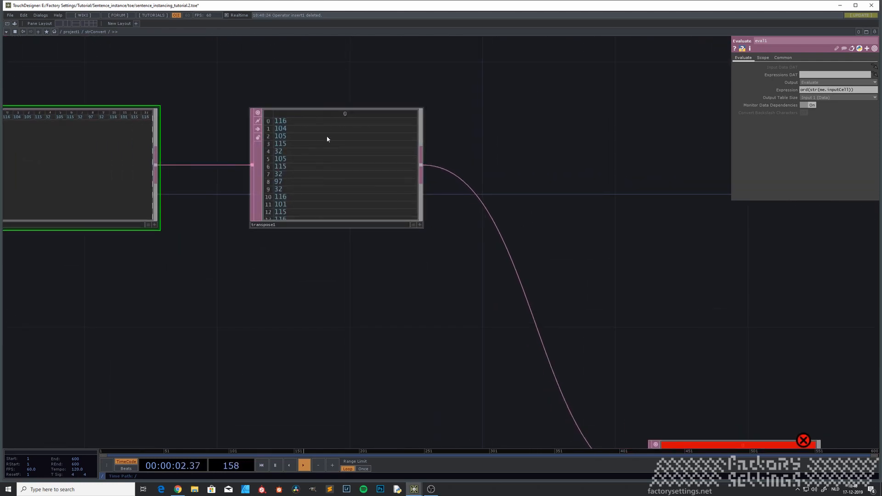
scroll(329, 262, "down", 7)
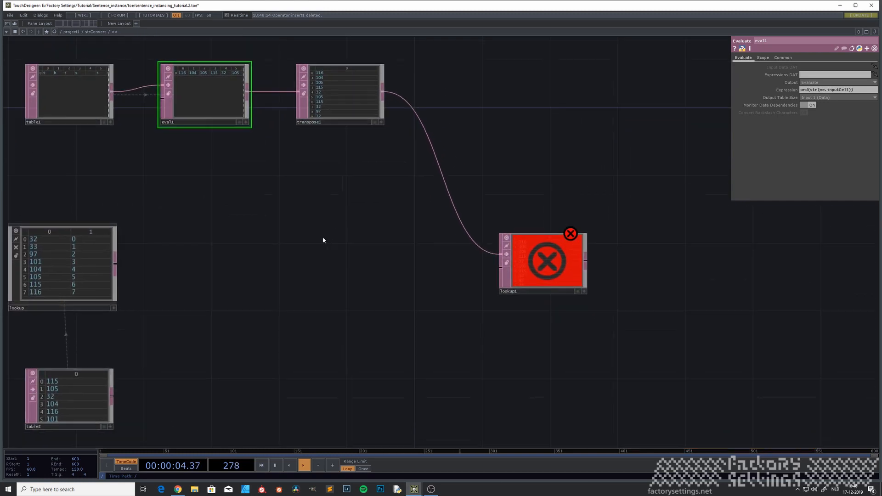
left_click_drag(121, 242, 493, 251)
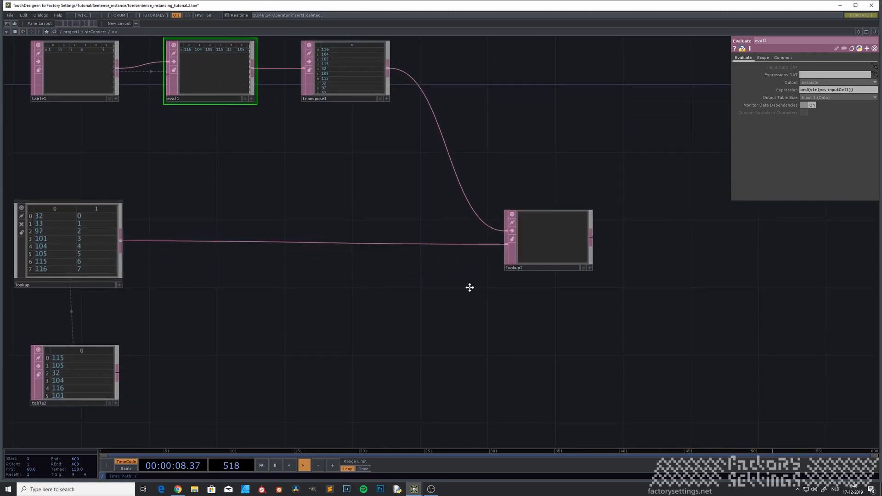
Set lookup1's Index to Row Values and check its output table.
left_click_drag(470, 287, 330, 304)
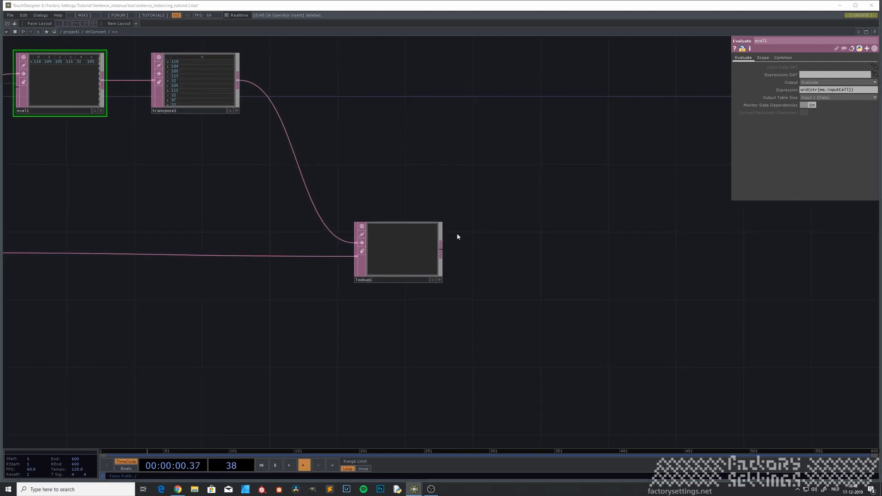
left_click(380, 260)
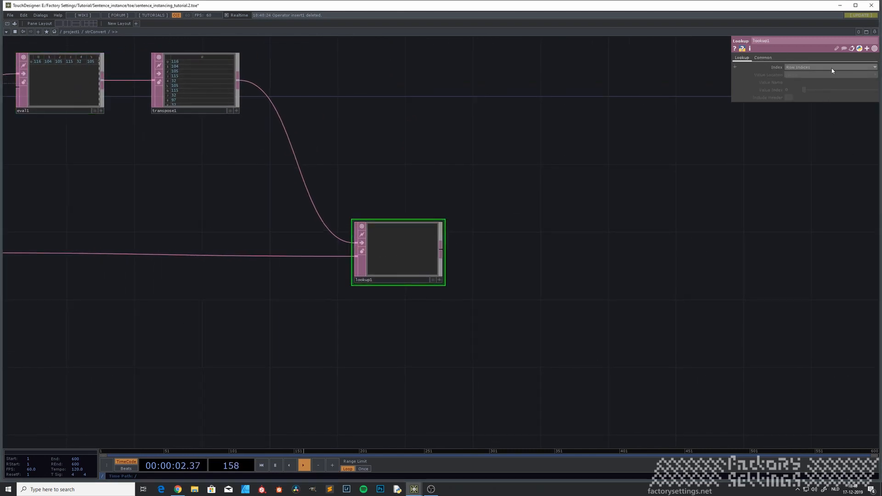
left_click(818, 67)
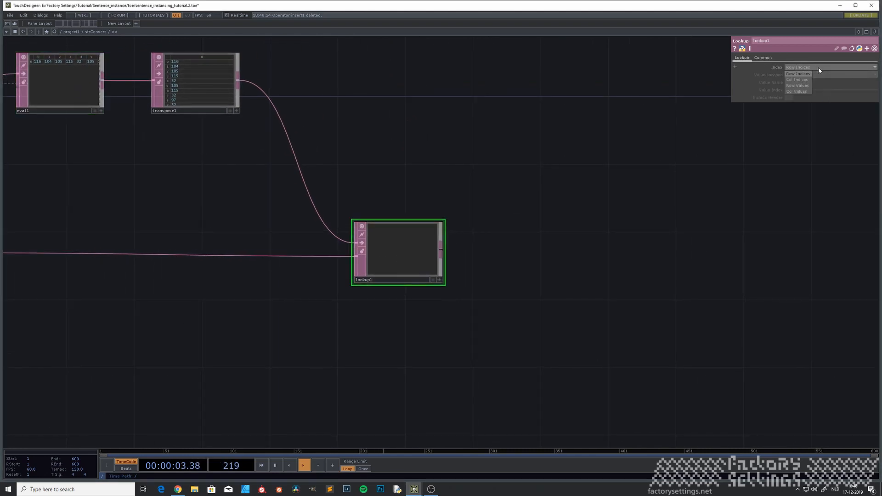
left_click(804, 87)
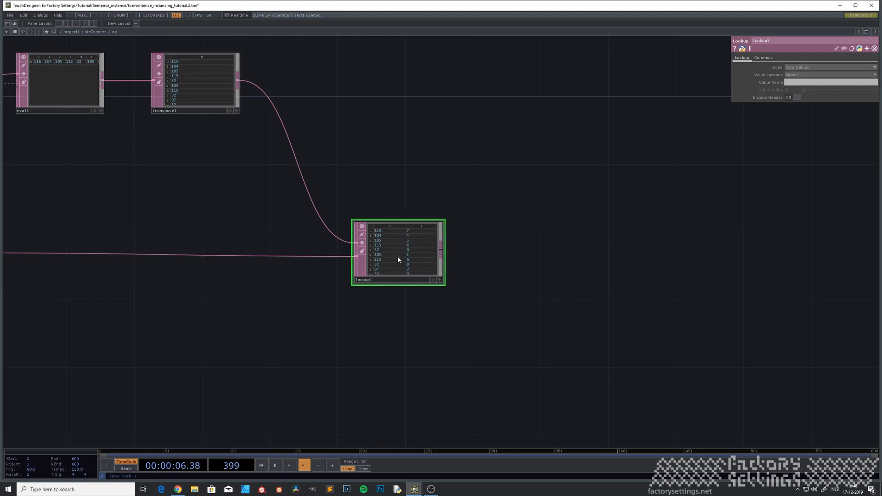
scroll(398, 261, "up", 6)
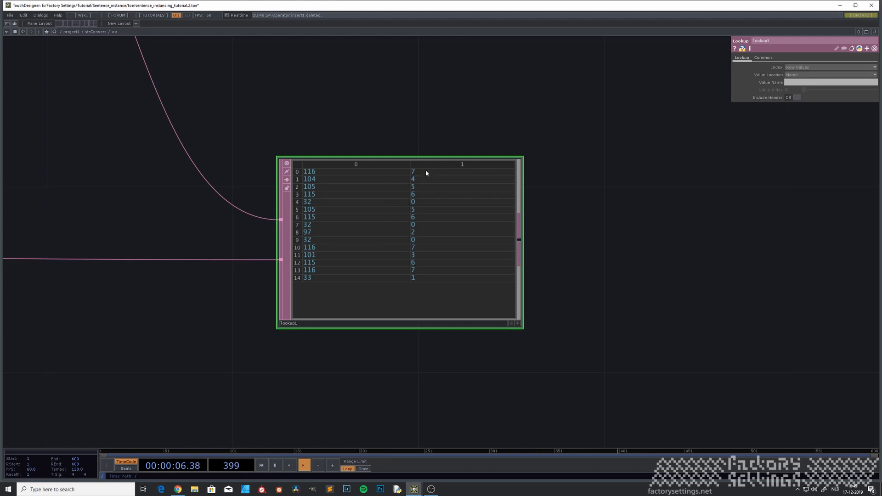
scroll(424, 179, "down", 2)
scroll(425, 179, "up", 2)
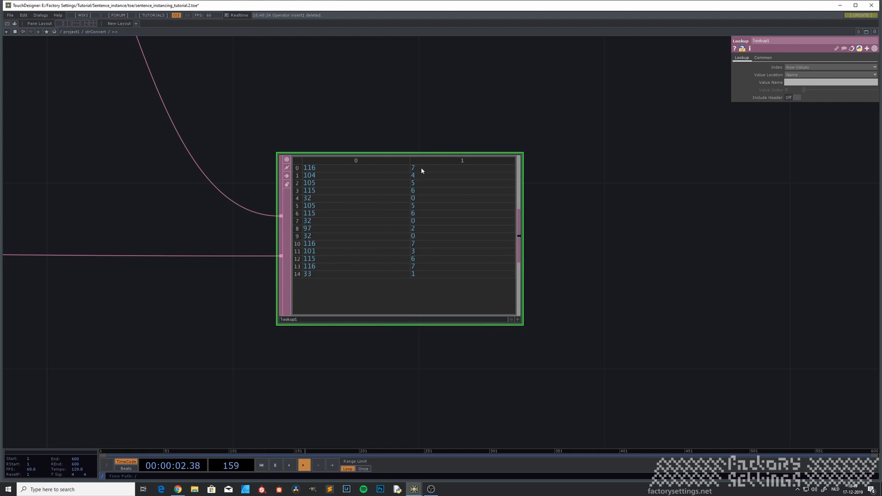
scroll(420, 170, "down", 2)
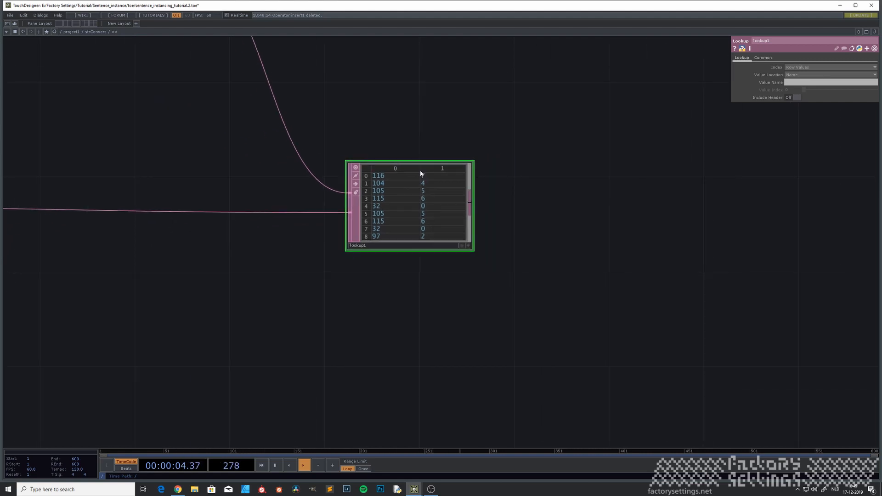
scroll(419, 170, "down", 3)
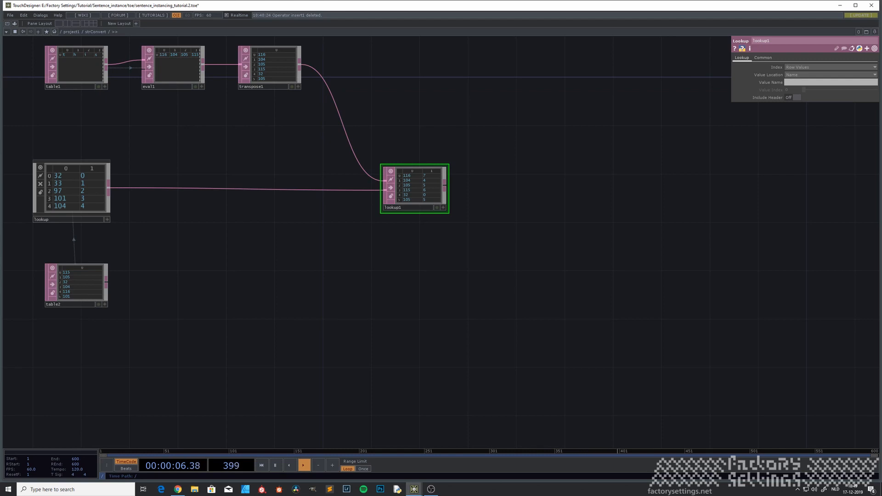
Select the lookup component, table2 and lookup1 together and move them farther below the table1 row.
left_click_drag(266, 236, 309, 289)
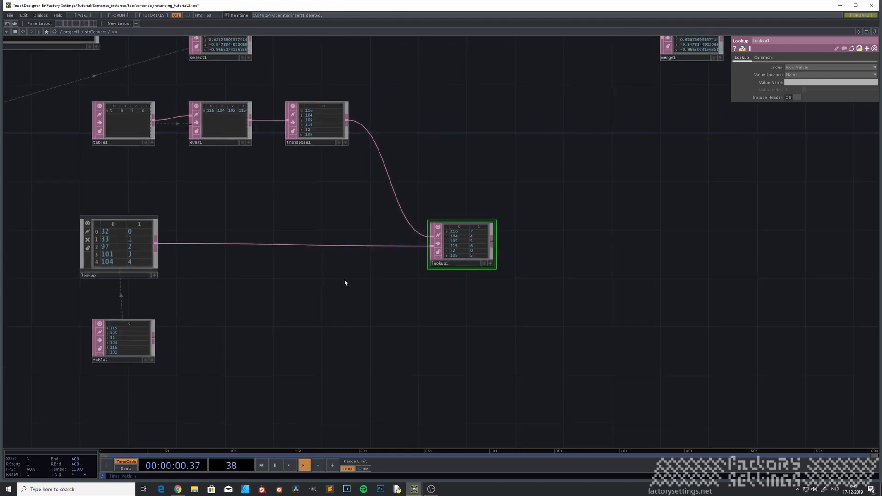
left_click_drag(379, 300, 317, 366)
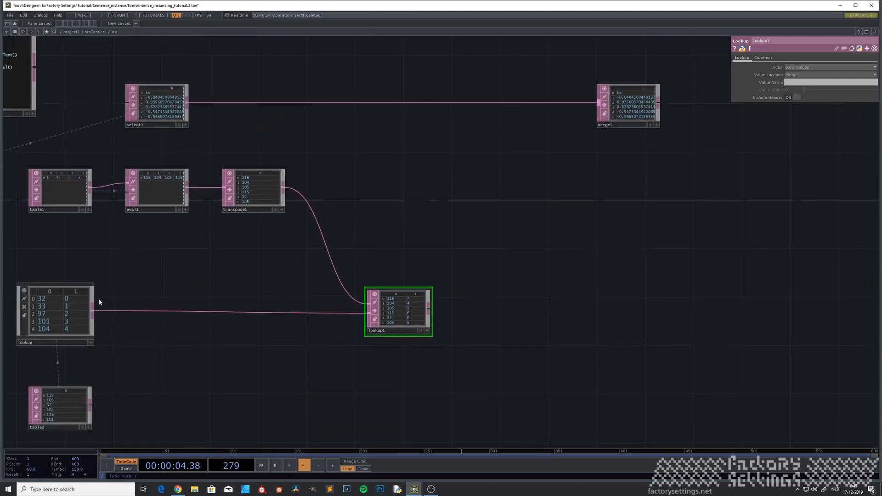
scroll(177, 369, "down", 4)
right_click_drag(403, 383, 76, 266)
left_click_drag(129, 289, 129, 319)
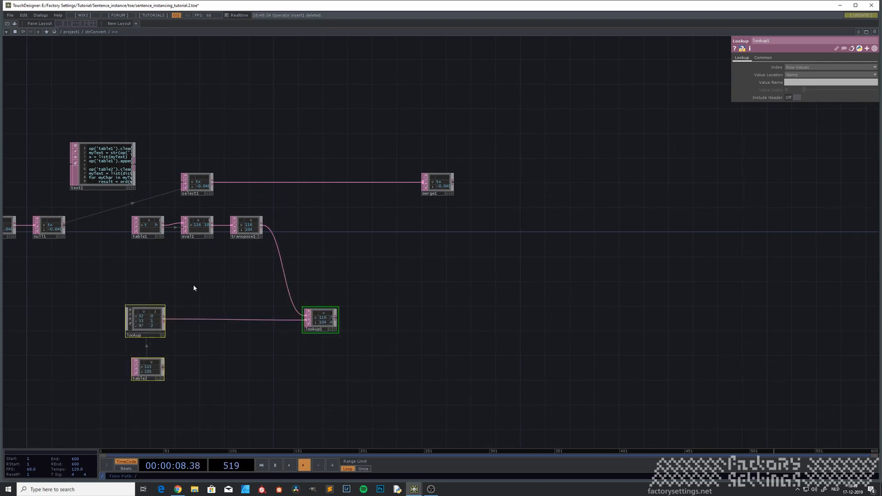
left_click_drag(202, 276, 202, 246)
Add a Transpose DAT below eval1 and connect table1 to its input.
left_click(203, 252)
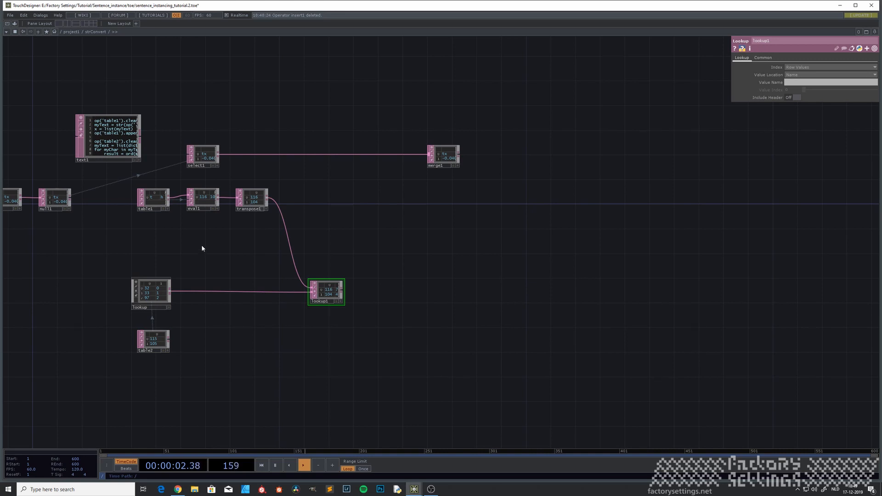
key("Tab")
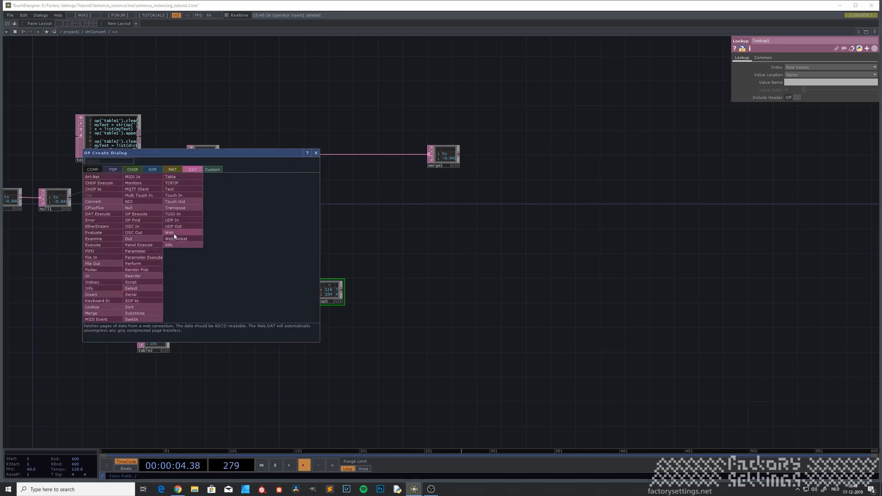
left_click(181, 210)
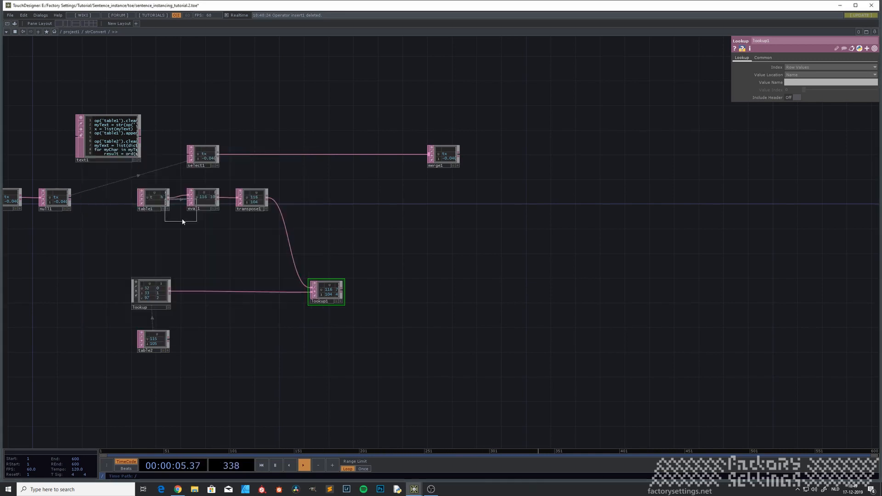
left_click(203, 244)
left_click_drag(167, 203, 193, 241)
scroll(211, 245, "up", 5)
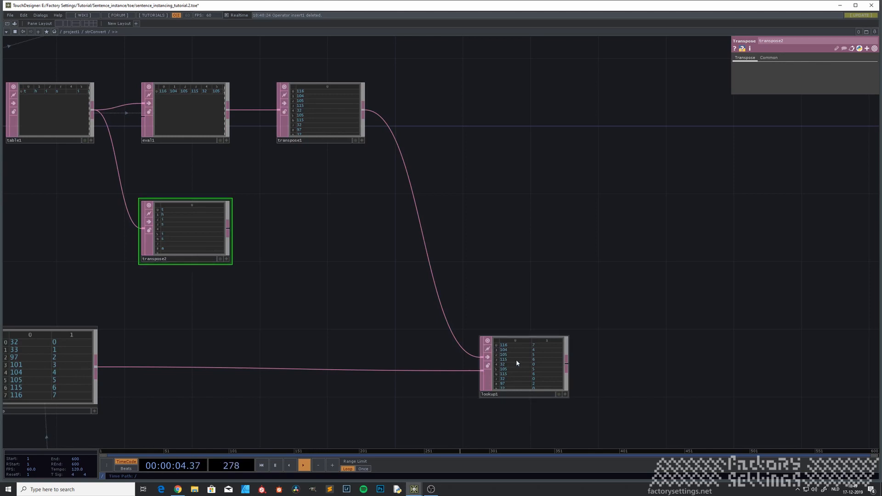
right_click(566, 363)
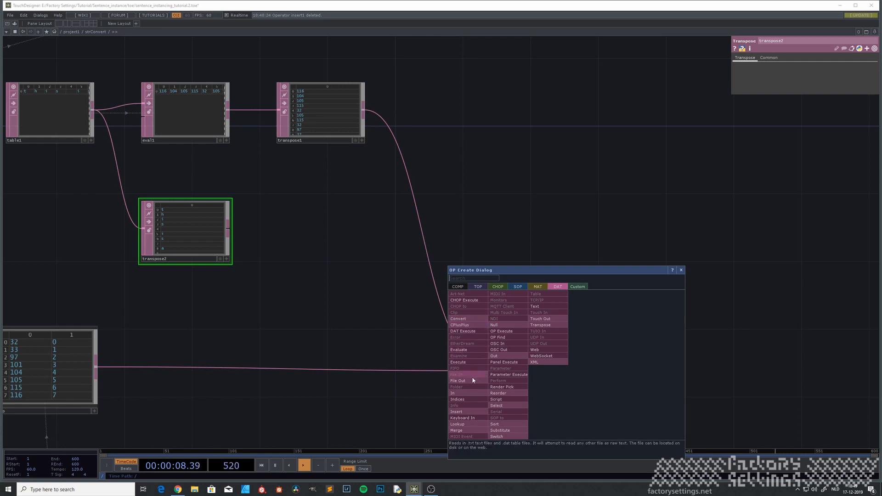
left_click(459, 430)
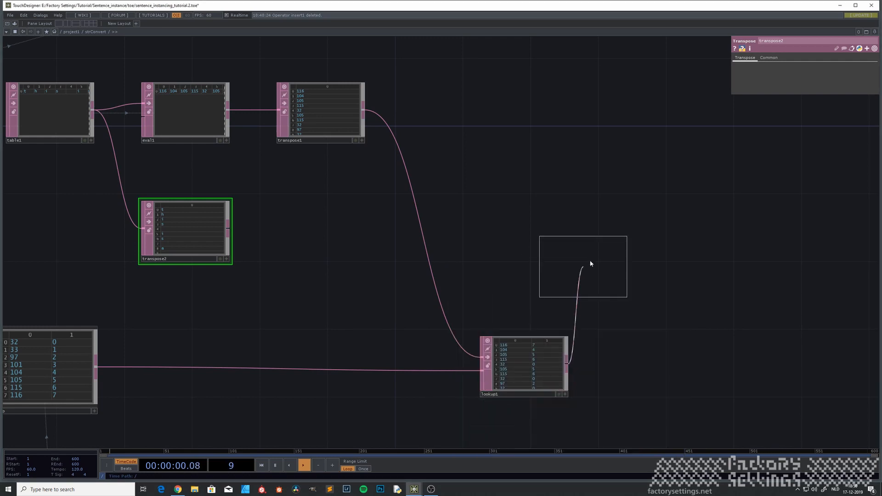
left_click(658, 234)
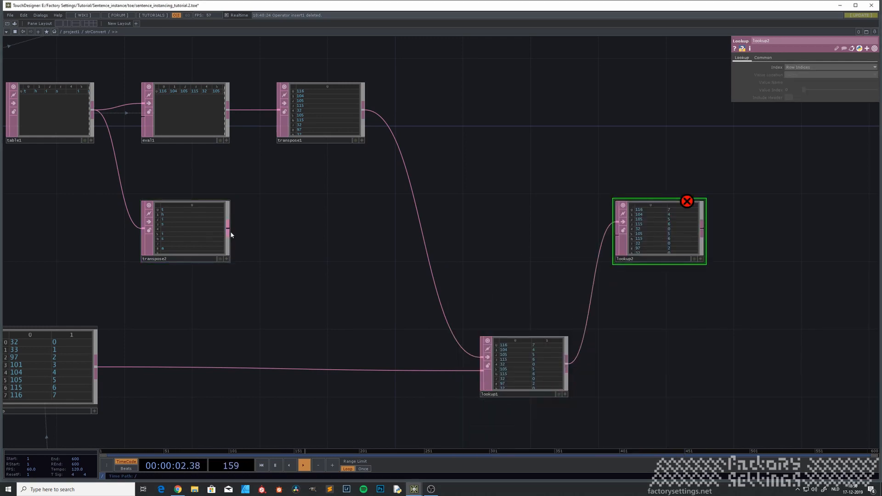
left_click_drag(228, 228, 617, 235)
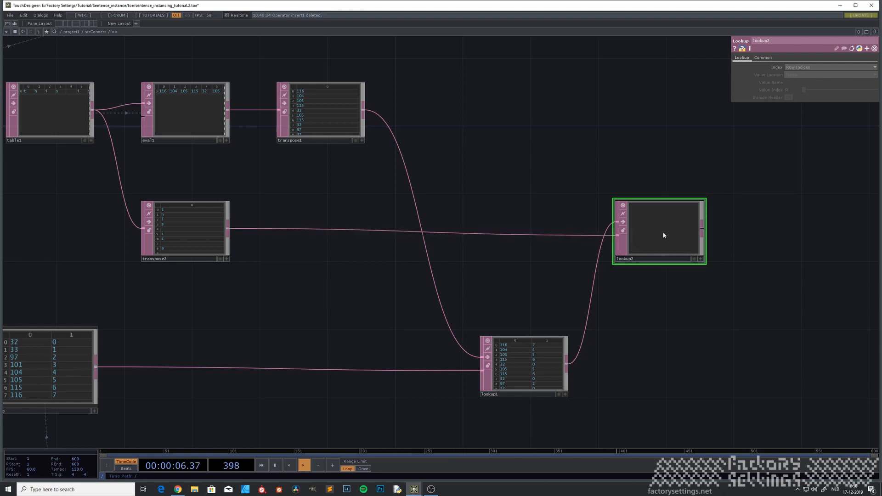
key("Delete")
Add a Merge DAT above lookup1 to its right, connecting lookup1 first and transpose2 second as its inputs.
key("Tab")
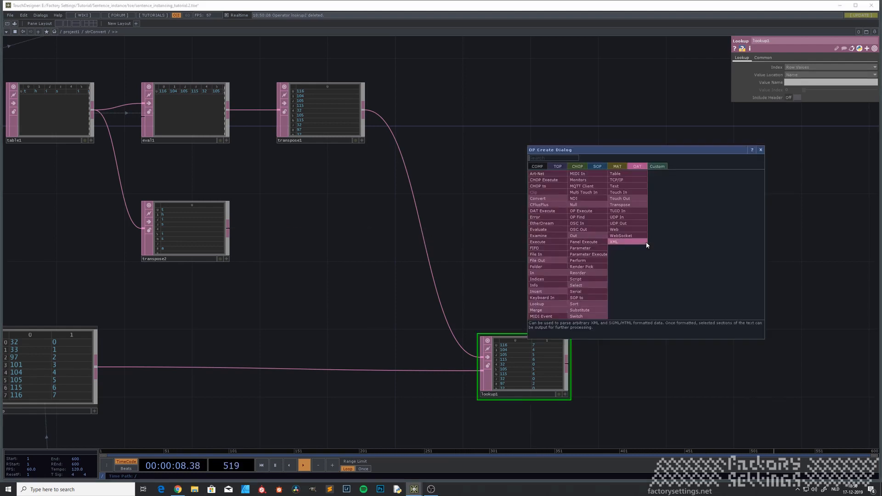
left_click(551, 309)
left_click(661, 213)
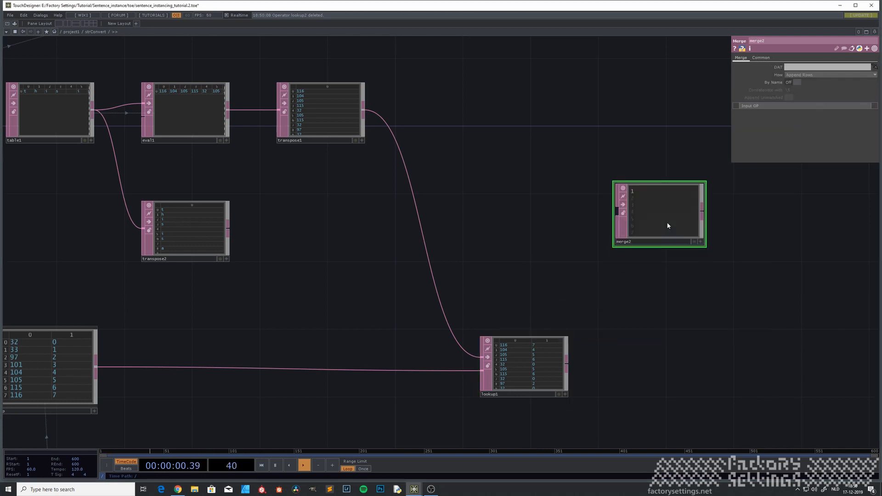
left_click_drag(567, 365, 616, 212)
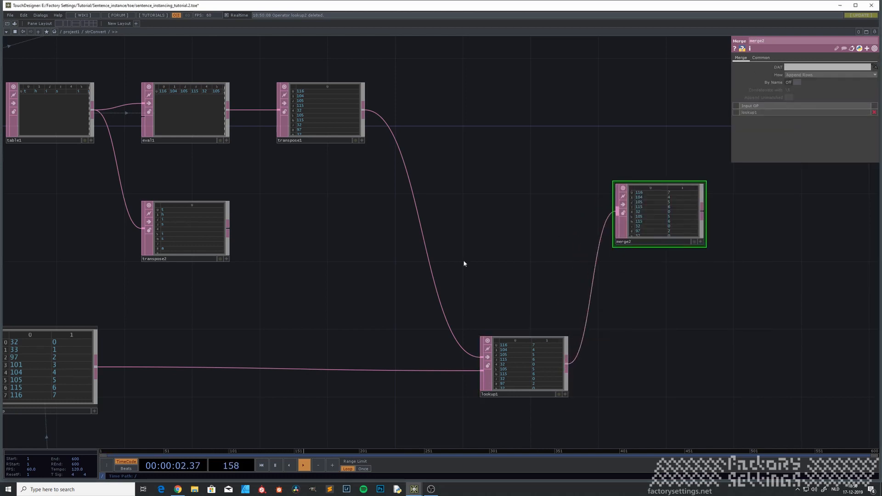
left_click_drag(228, 228, 607, 225)
Set merge2's How option to Append Columns and check the merged table.
left_click(827, 74)
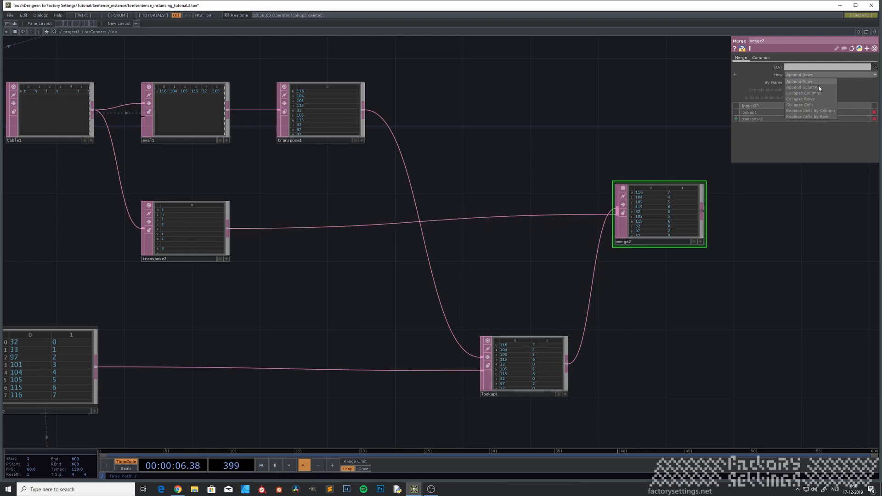
left_click(818, 87)
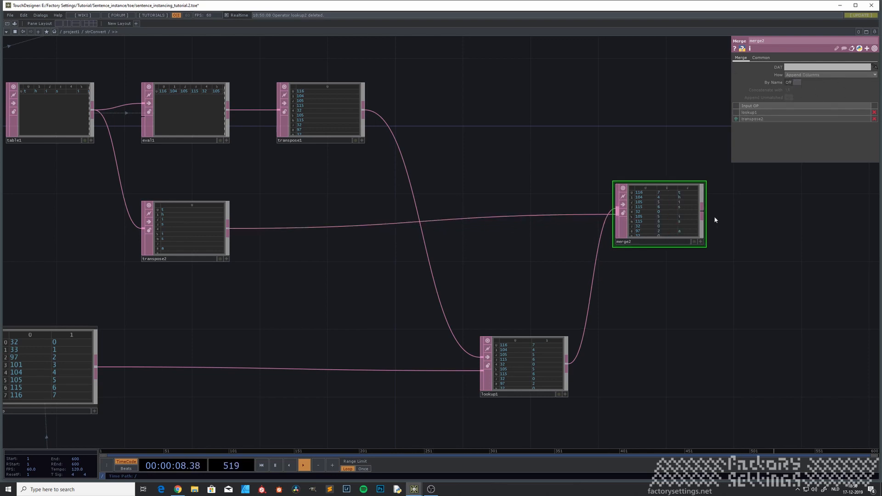
scroll(677, 217, "up", 5)
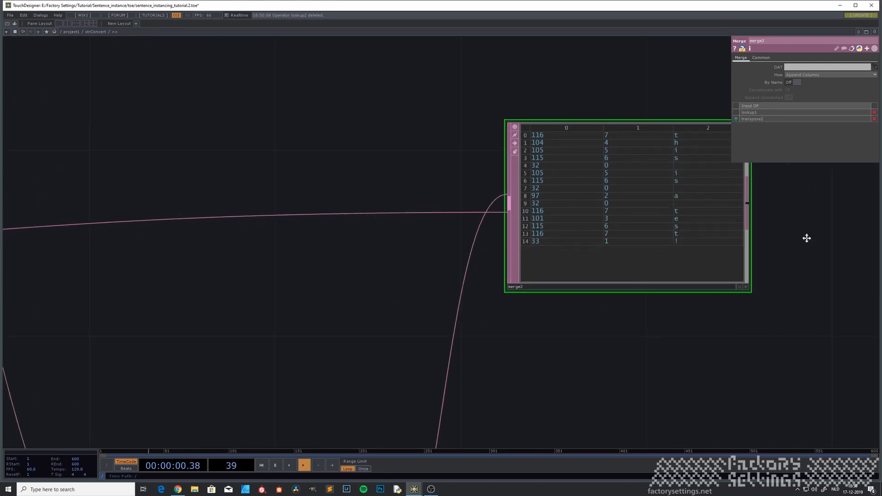
left_click_drag(805, 238, 508, 269)
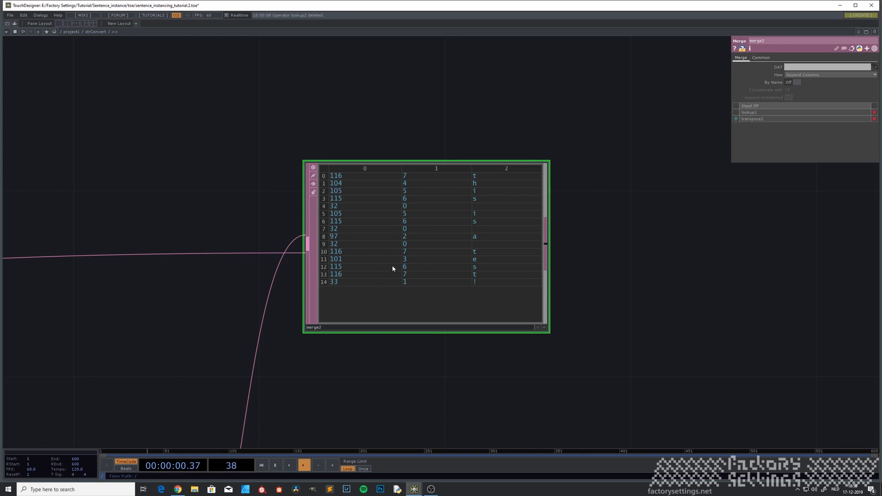
scroll(407, 270, "down", 2)
scroll(406, 262, "up", 2)
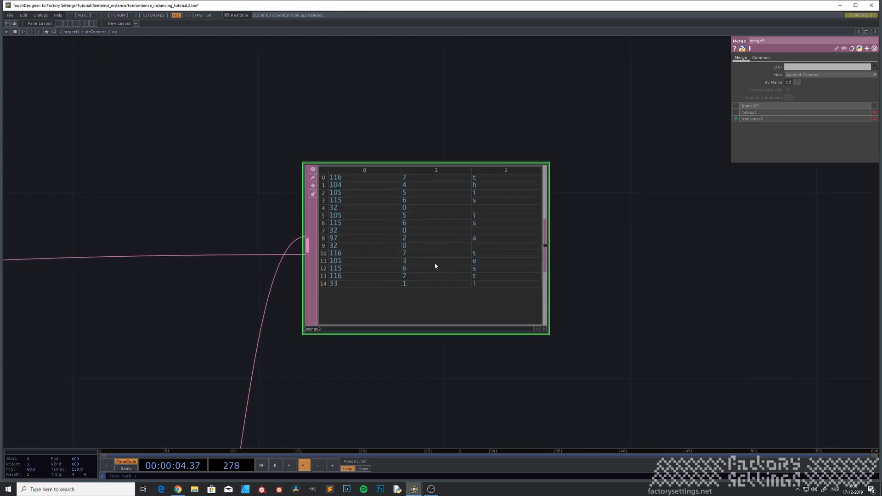
Move merge2 slightly down so it lines up with transpose2, and review its rows of codes, indices and characters.
scroll(434, 264, "down", 2)
scroll(435, 266, "down", 2)
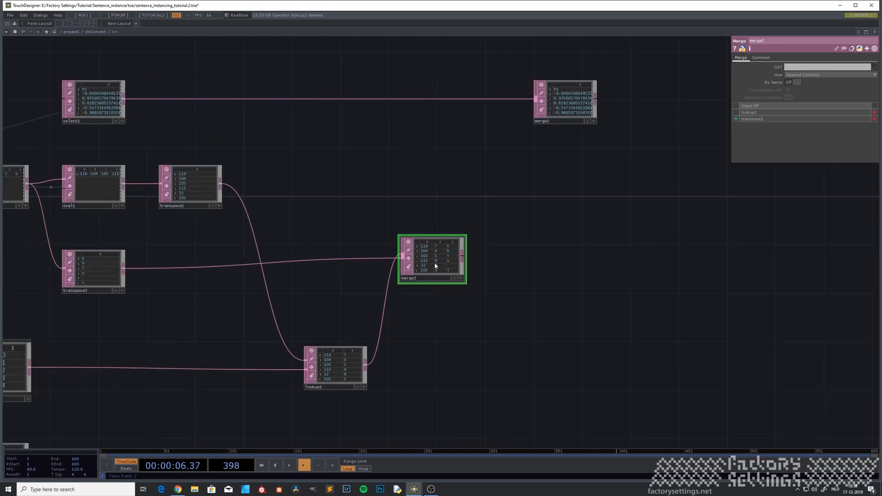
left_click_drag(435, 266, 432, 275)
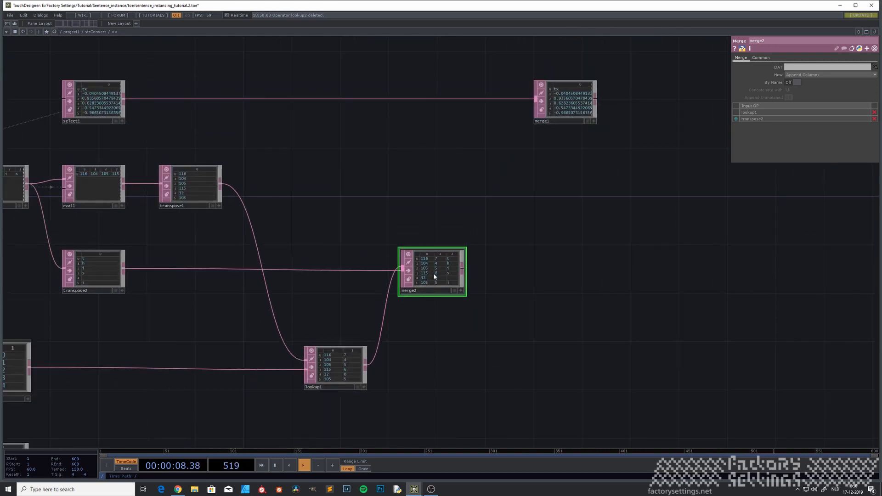
scroll(433, 273, "up", 5)
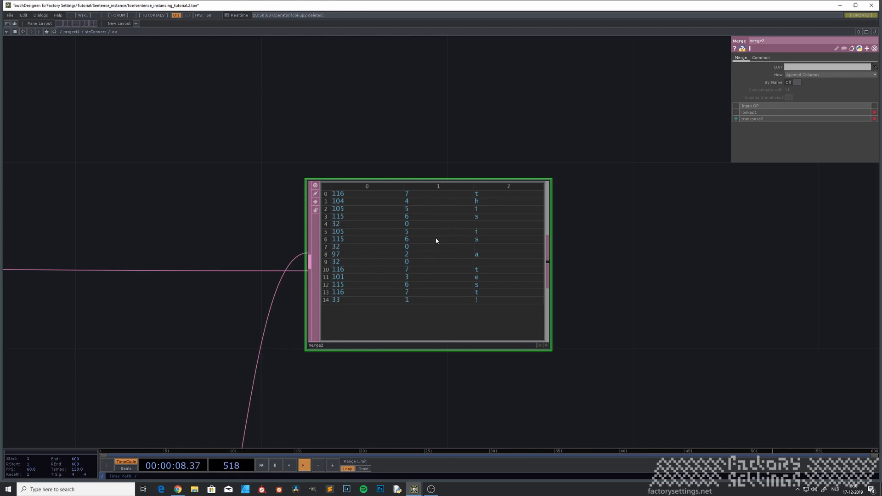
scroll(437, 238, "down", 4)
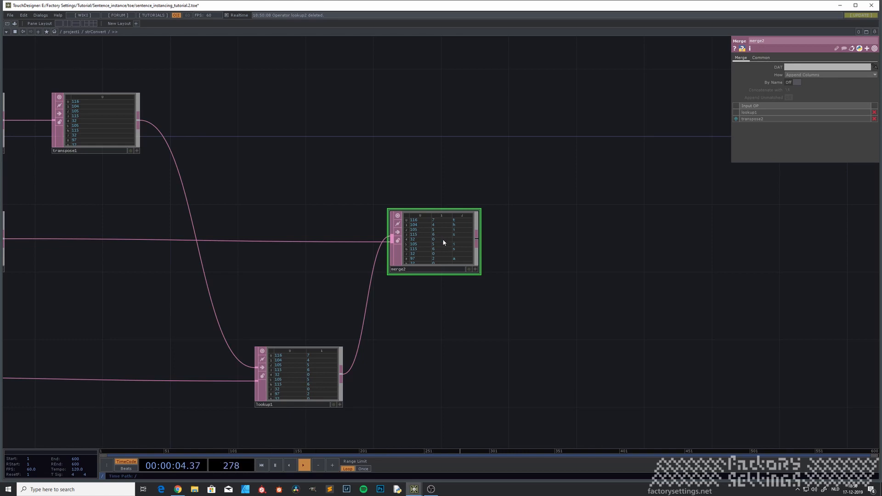
scroll(444, 242, "down", 3)
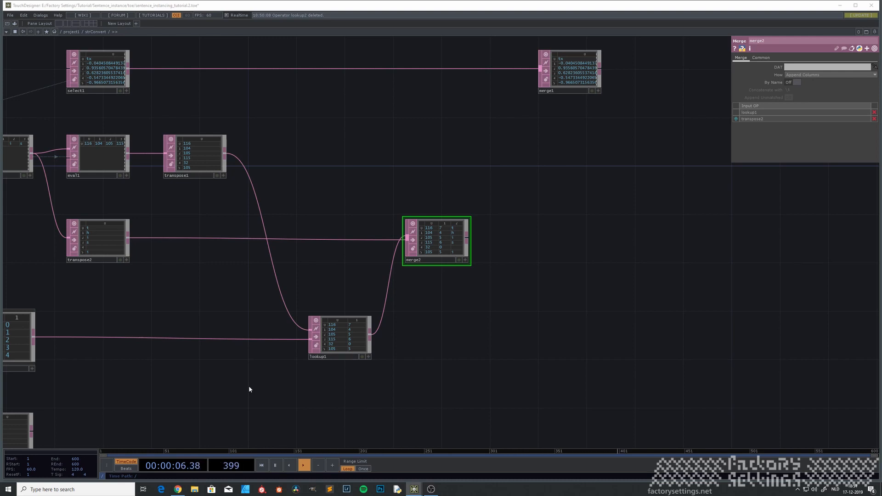
Add an Evaluate DAT to the right of table2, fed by table2's output.
left_click_drag(248, 388, 431, 270)
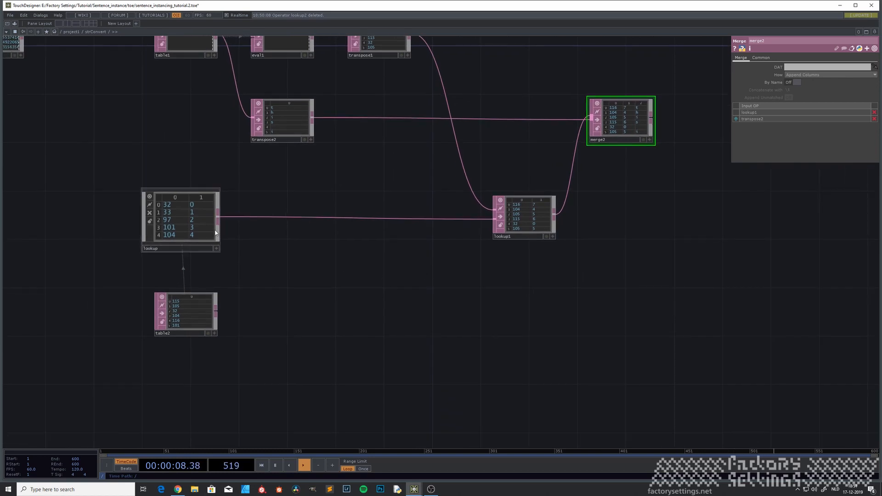
scroll(198, 326, "up", 2)
scroll(198, 329, "up", 2)
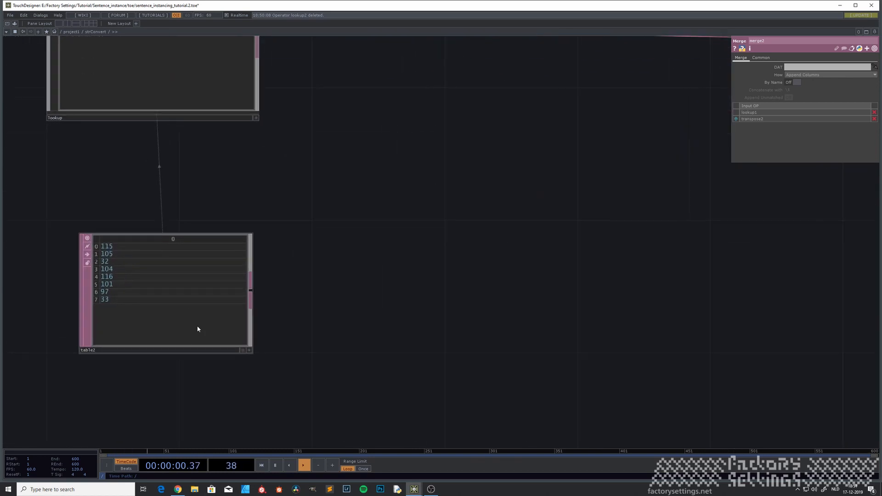
scroll(197, 321, "down", 2)
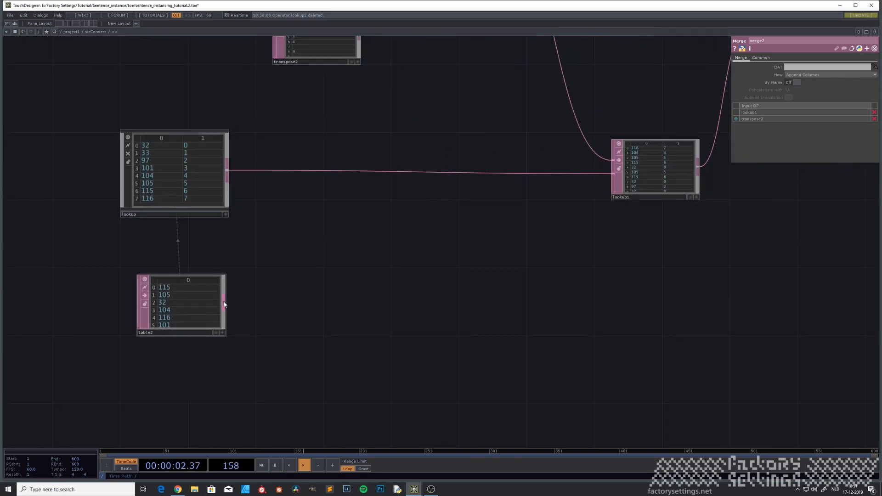
right_click(224, 304)
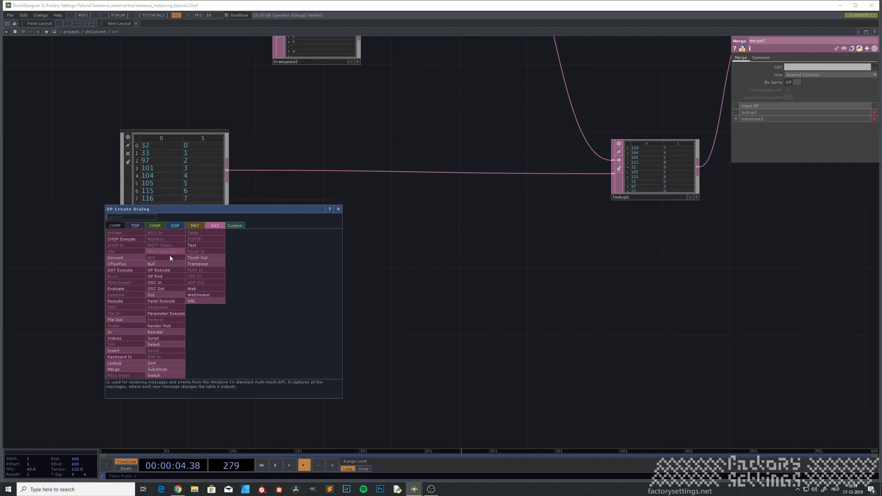
left_click(131, 288)
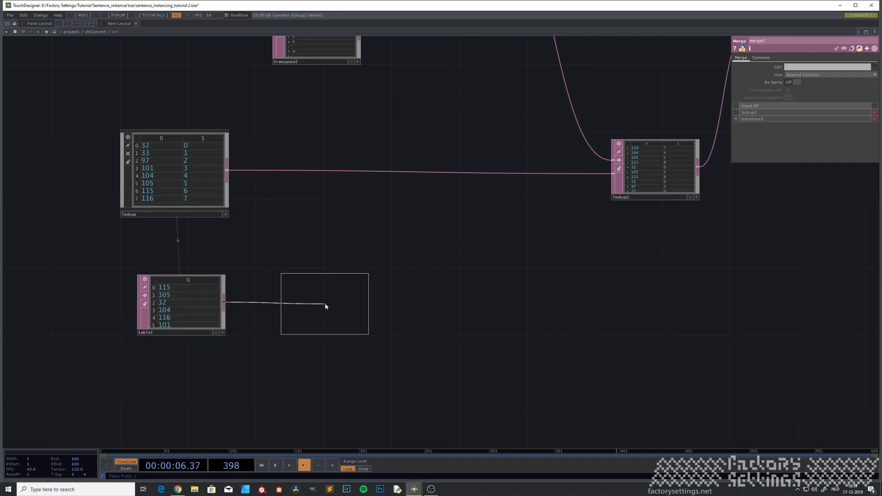
left_click(324, 303)
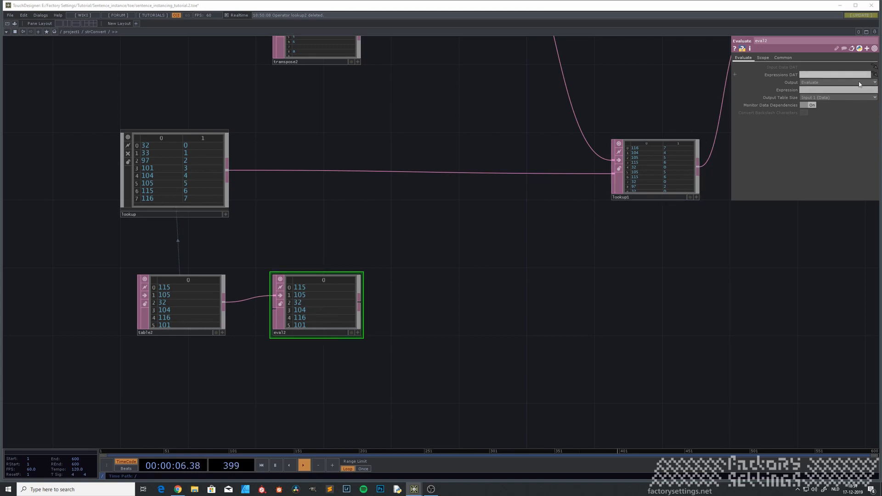
Set eval2's Expression to chr(me.inputCell) and compare its characters with the codes in table2.
left_click(810, 92)
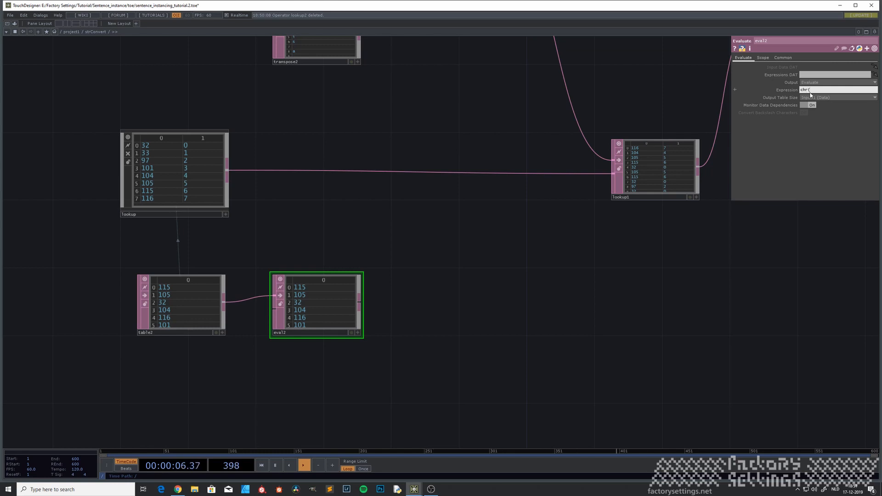
type("inputCell")
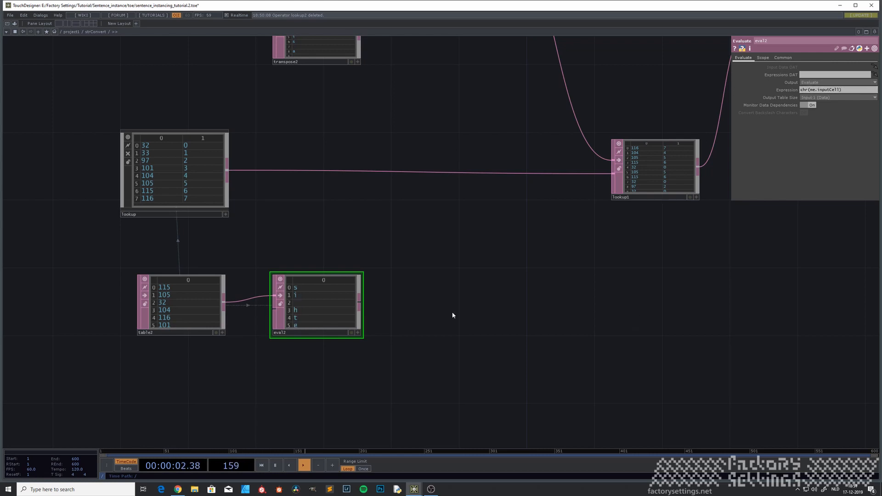
scroll(299, 301, "up", 3)
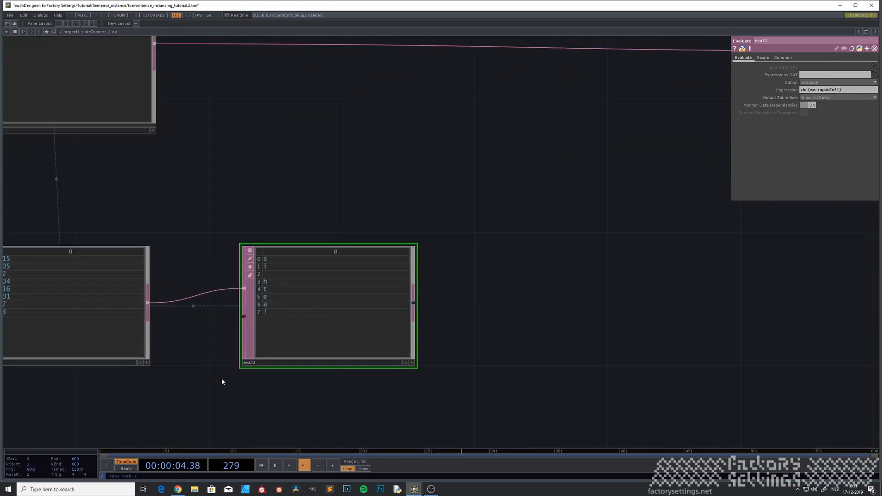
left_click_drag(223, 379, 358, 382)
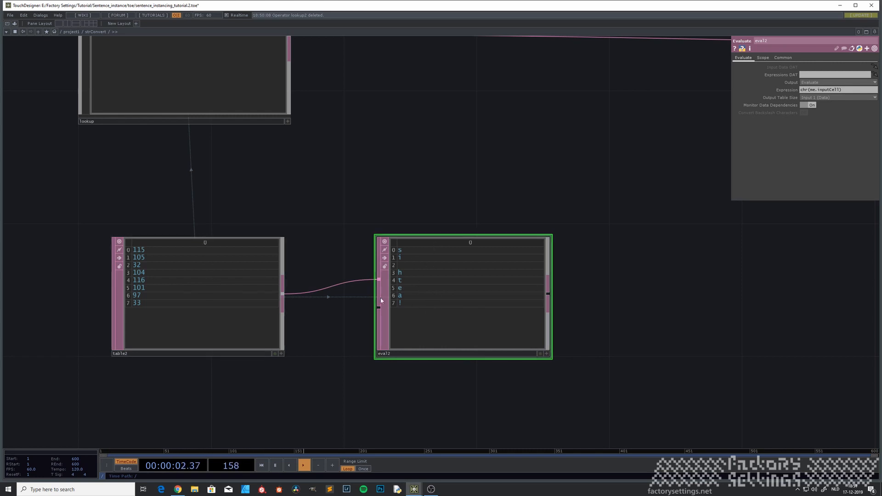
Review the conversion network from table1 and table2 through lookup1, and examine the combined table in merge2.
scroll(322, 345, "down", 5)
left_click_drag(354, 254, 222, 236)
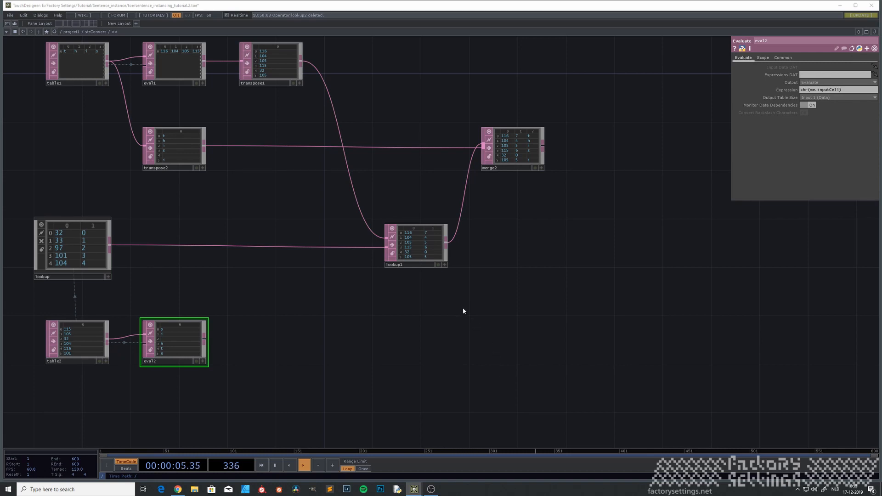
left_click_drag(500, 244, 413, 309)
scroll(414, 309, "down", 2)
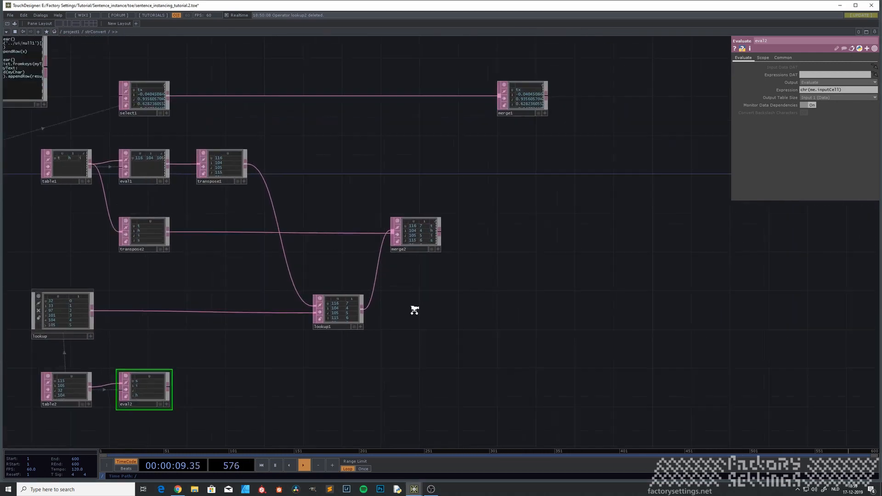
scroll(413, 309, "up", 2)
left_click_drag(372, 361, 481, 290)
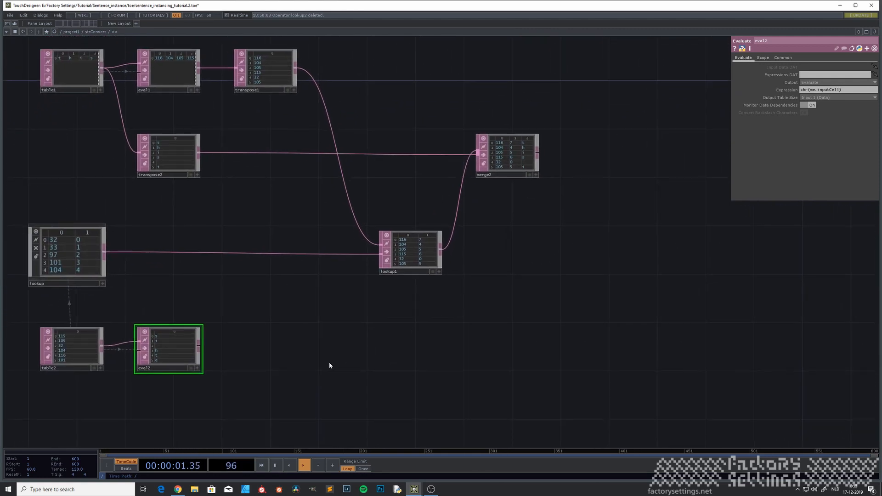
left_click_drag(276, 368, 296, 375)
left_click_drag(482, 277, 357, 376)
scroll(385, 285, "up", 3)
scroll(343, 268, "up", 2)
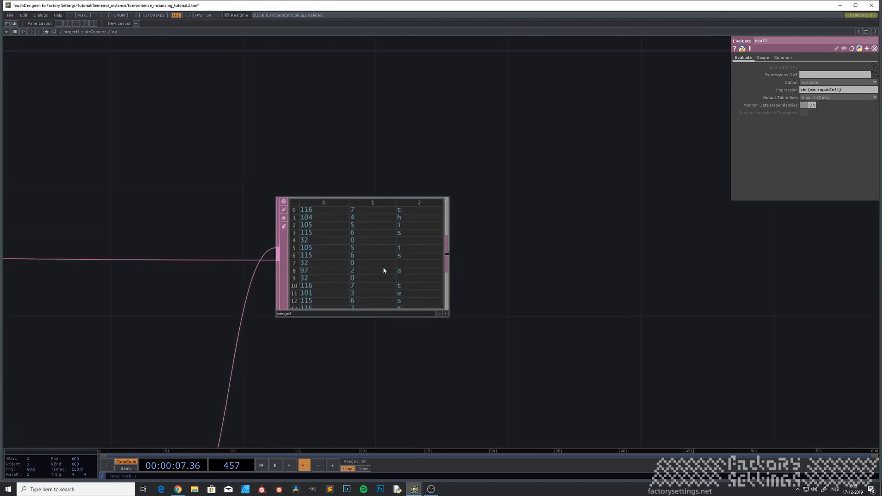
Add an Insert DAT to the right of merge2, fed by merge2's output.
scroll(384, 269, "up", 3)
scroll(384, 268, "down", 3)
scroll(367, 366, "down", 3)
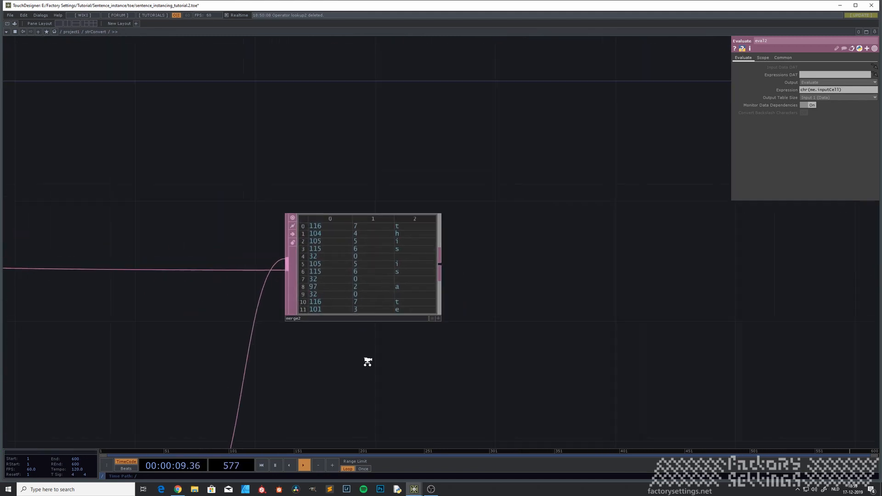
left_click_drag(360, 362, 254, 351)
scroll(305, 292, "up", 2)
scroll(305, 293, "up", 1)
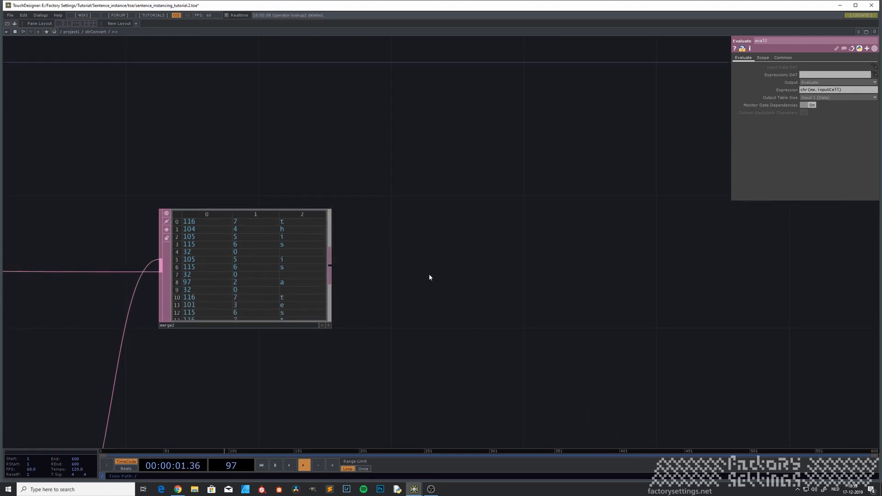
left_click_drag(455, 277, 382, 294)
left_click(255, 284)
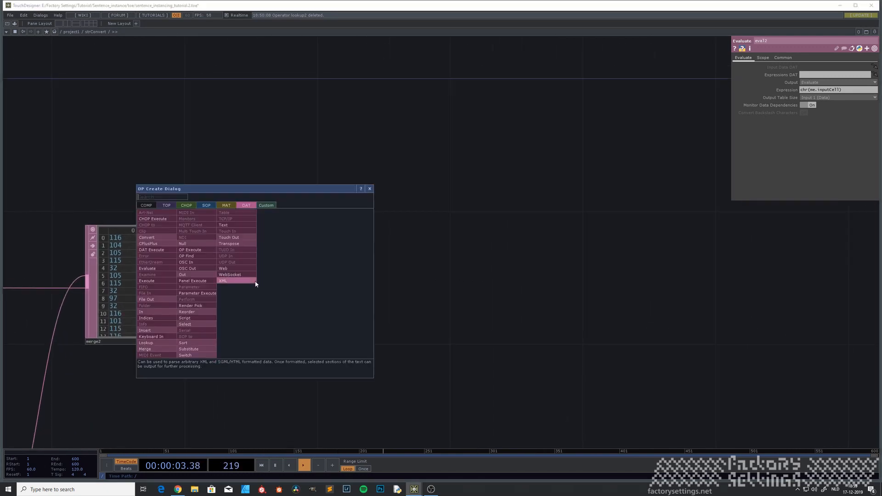
left_click(145, 331)
left_click(431, 282)
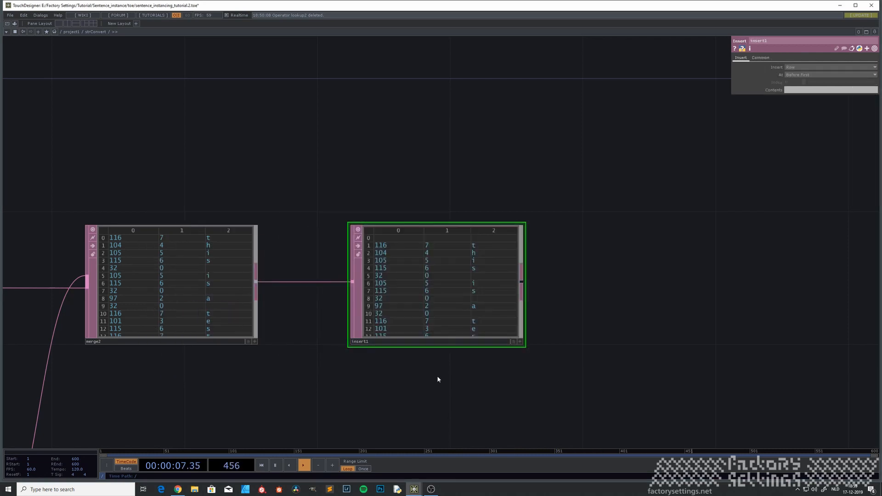
Set insert1's Contents to ascii int char so the inserted first row names the three columns.
left_click_drag(437, 377, 274, 367)
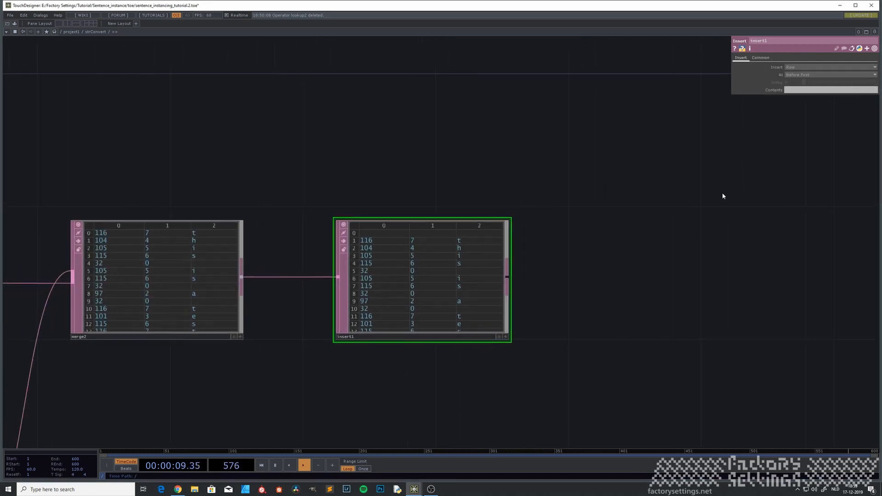
left_click(793, 90)
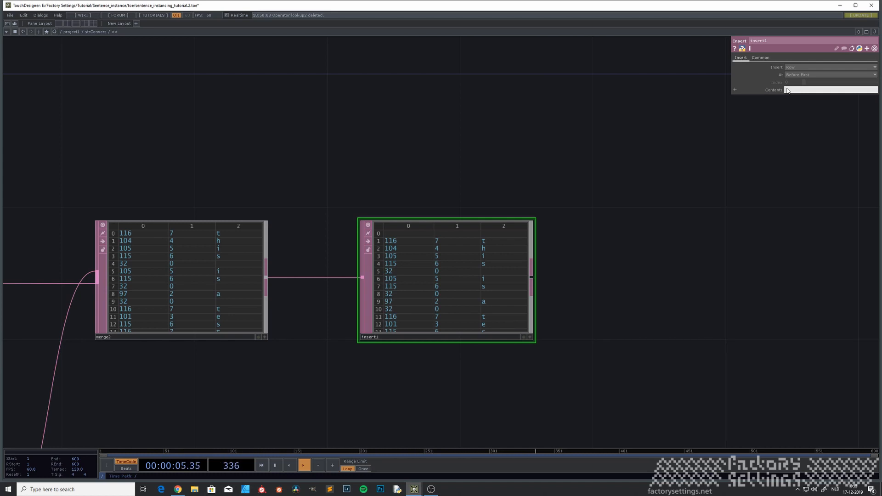
type("askee")
key("Return")
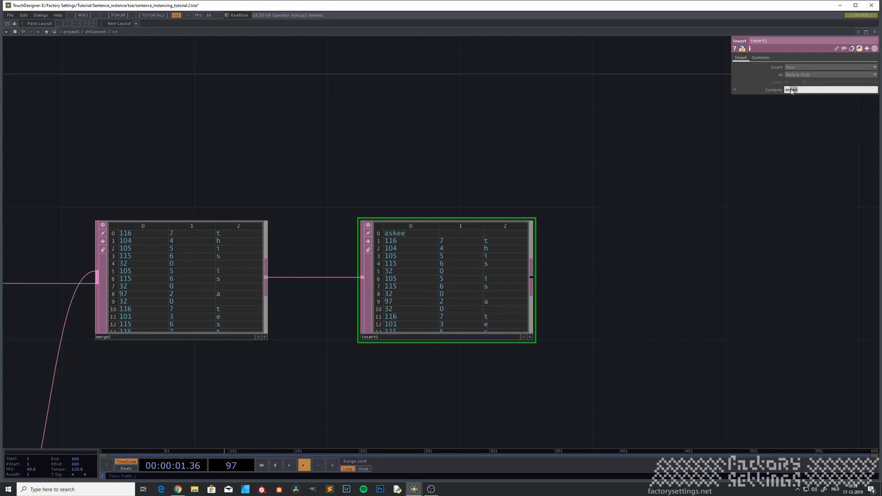
key("BackSpace")
type("cii")
key("Return")
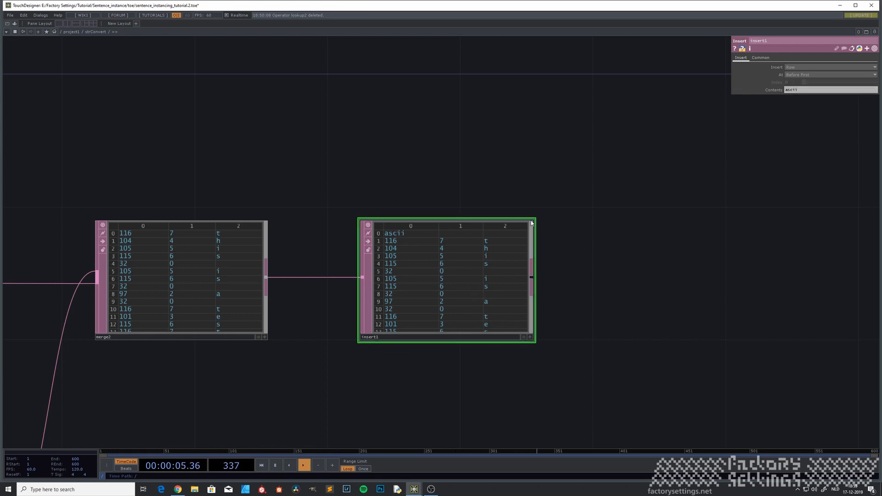
left_click(807, 89)
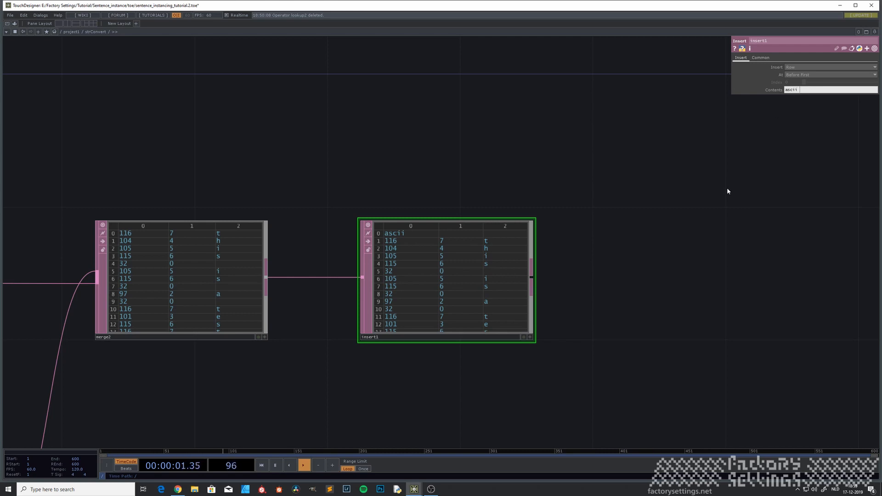
type("in")
type("t te")
type(" char")
key("Return")
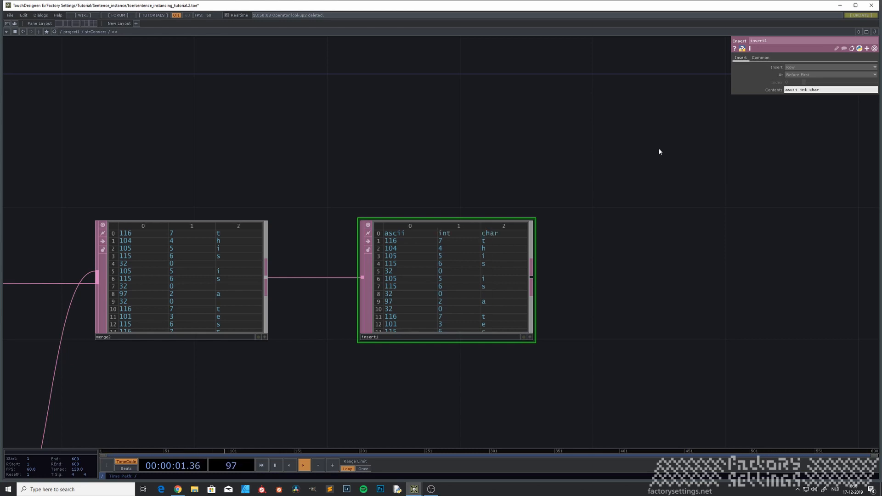
Add a Null DAT to the right of insert1, fed by insert1's output.
scroll(539, 285, "down", 5)
right_click(536, 282)
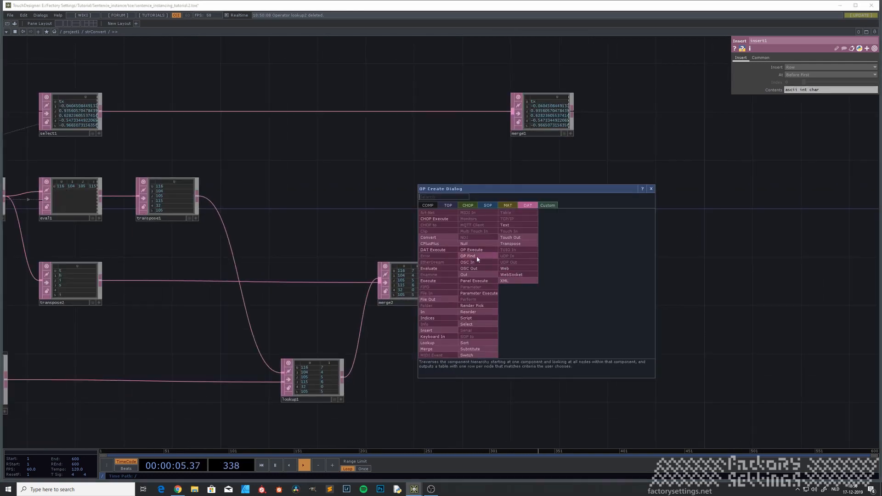
left_click(477, 244)
left_click(597, 283)
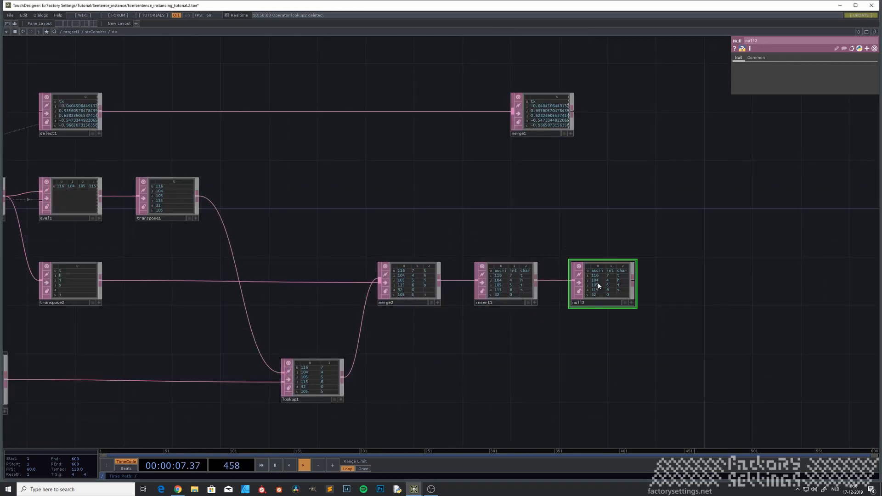
Move merge1 so it sits directly above null2, and connect null2's output to merge1 as its second input.
left_click_drag(542, 115, 602, 115)
left_click(633, 282)
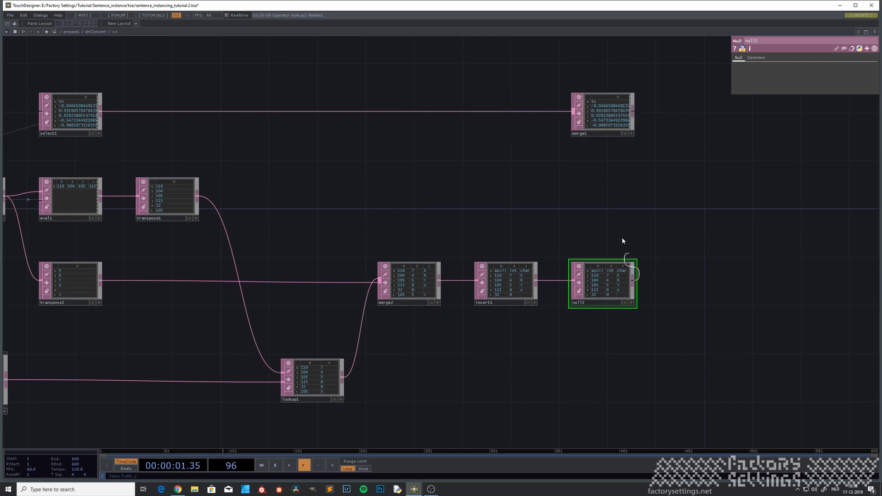
left_click(572, 116)
Examine merge1's combined table and compare it with null2 to check for the ascii, int and char columns.
left_click_drag(612, 175, 488, 201)
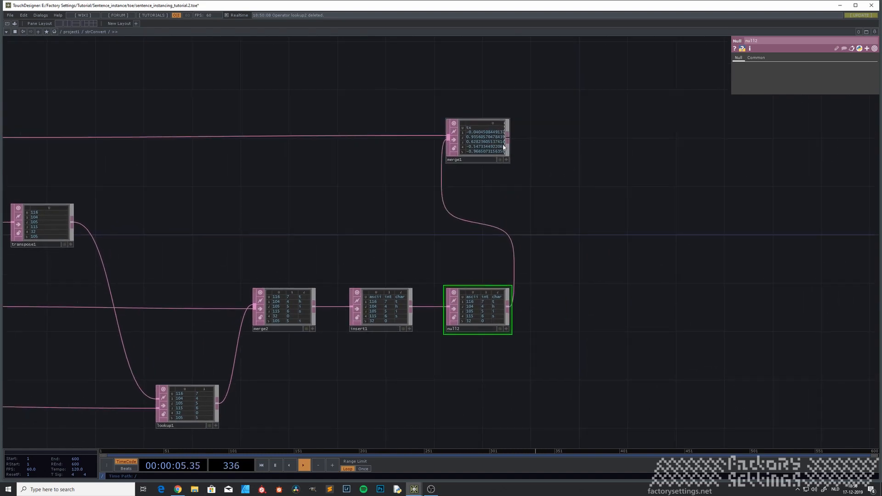
scroll(498, 144, "up", 8)
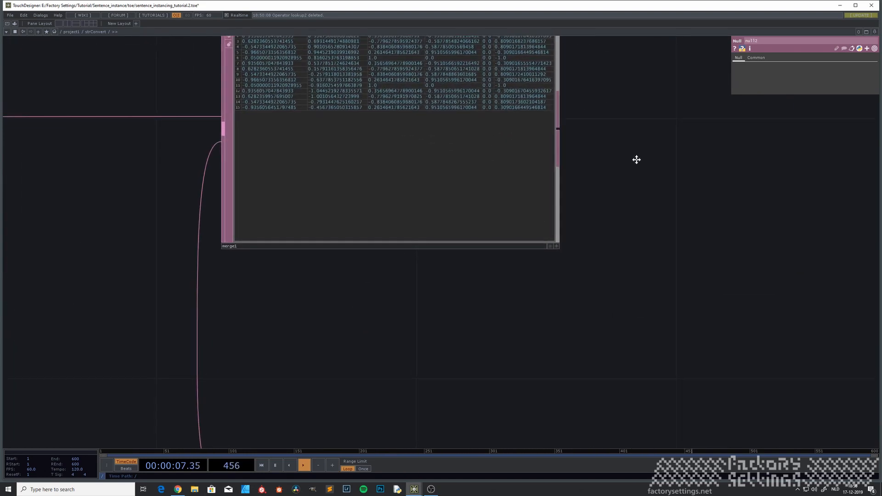
left_click_drag(475, 142, 469, 226)
scroll(469, 226, "up", 2)
scroll(470, 225, "down", 9)
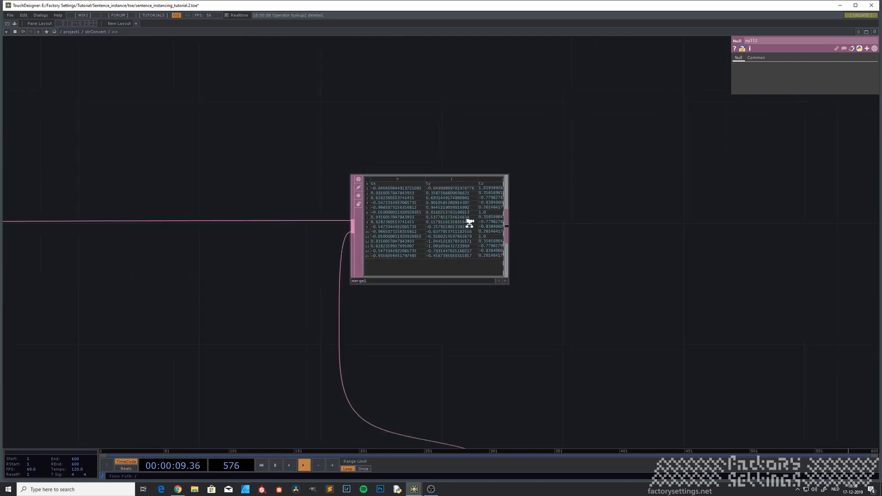
left_click(468, 225)
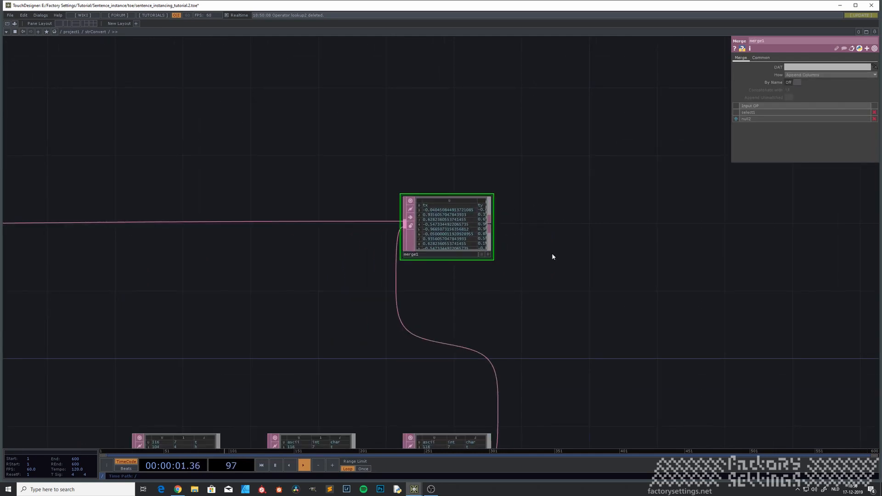
left_click_drag(494, 321, 507, 236)
scroll(437, 157, "up", 6)
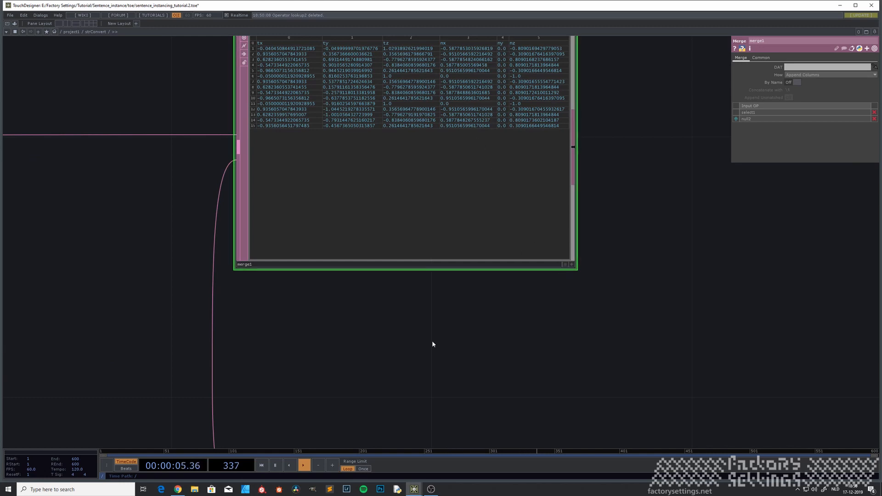
left_click_drag(432, 344, 407, 430)
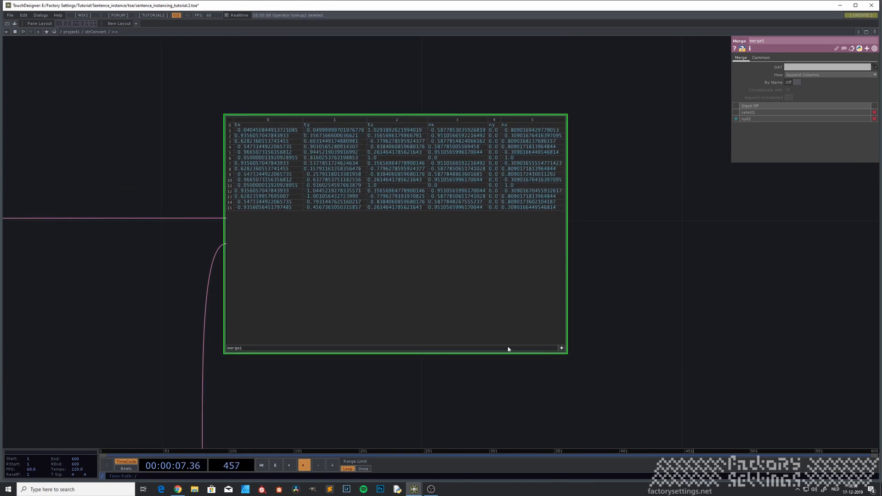
left_click(562, 348)
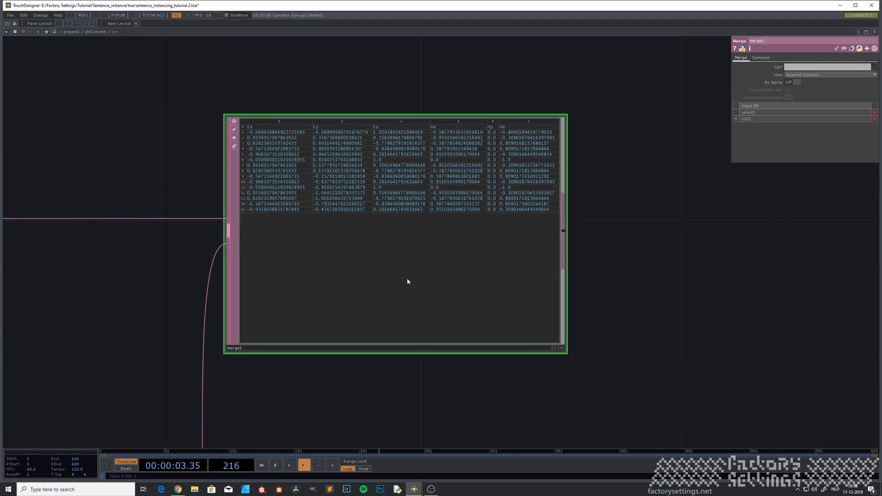
scroll(411, 280, "down", 4)
scroll(536, 418, "down", 1)
left_click_drag(535, 418, 522, 154)
scroll(522, 154, "down", 3)
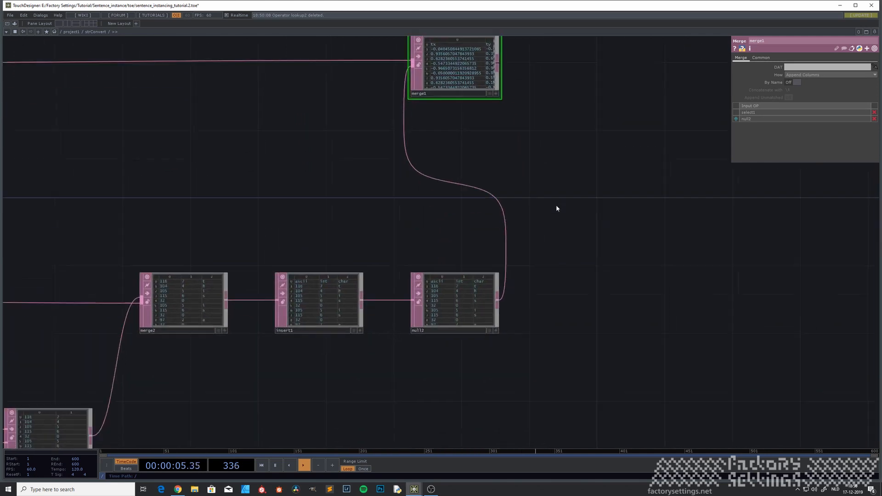
left_click_drag(556, 206, 549, 171)
middle_click(458, 274)
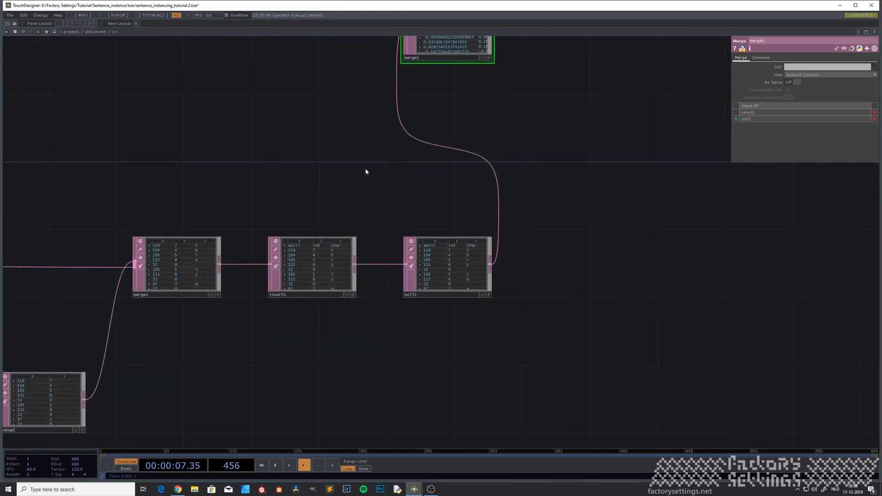
left_click_drag(358, 133, 445, 328)
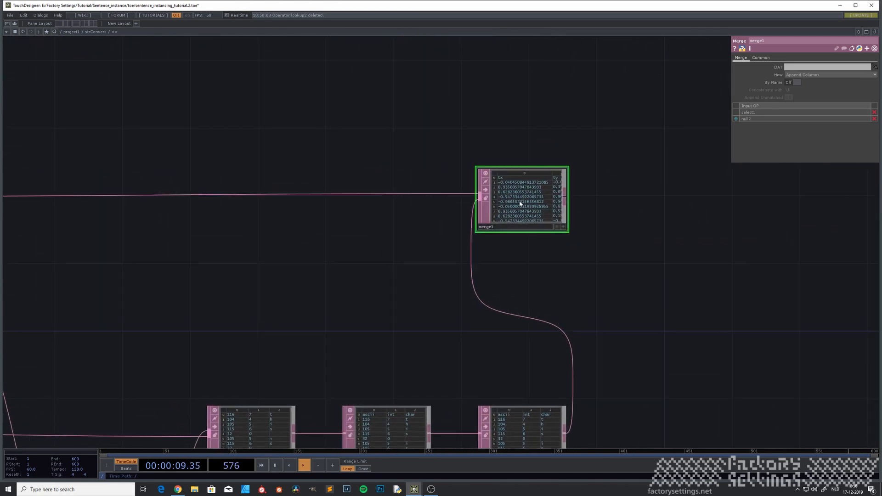
Swap the order of merge1's select1 and null2 inputs and swap it back to refresh the merge, and examine the combined table.
left_click(736, 119)
left_click(737, 119)
scroll(545, 205, "up", 8)
scroll(567, 188, "down", 4)
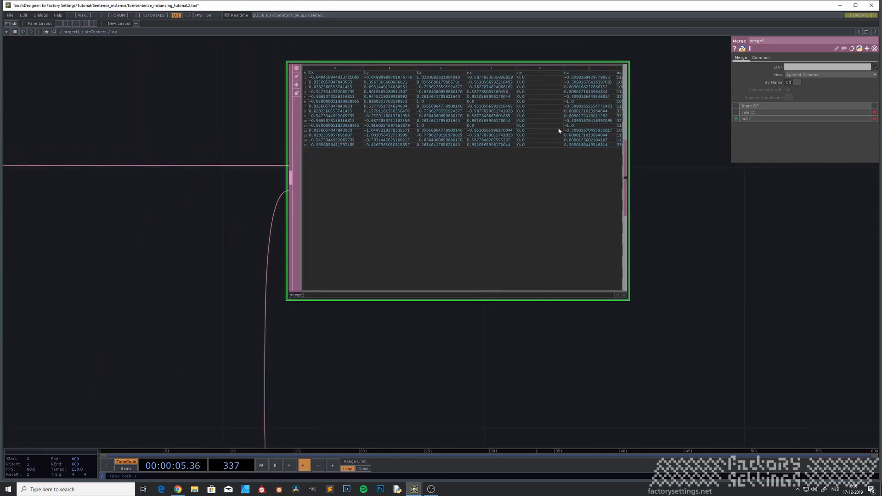
scroll(580, 130, "up", 1)
scroll(579, 134, "up", 3)
left_click_drag(720, 238, 731, 339)
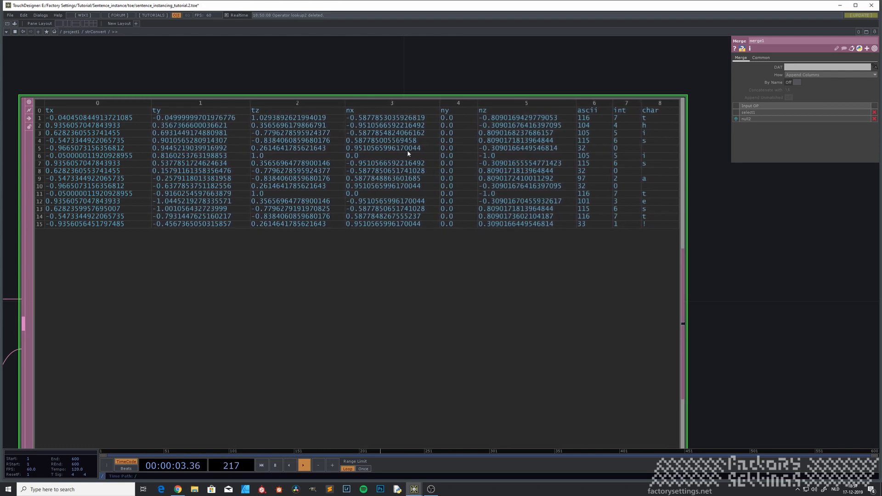
Add a Null DAT to the right of merge1, fed by merge1's output.
scroll(319, 192, "down", 5)
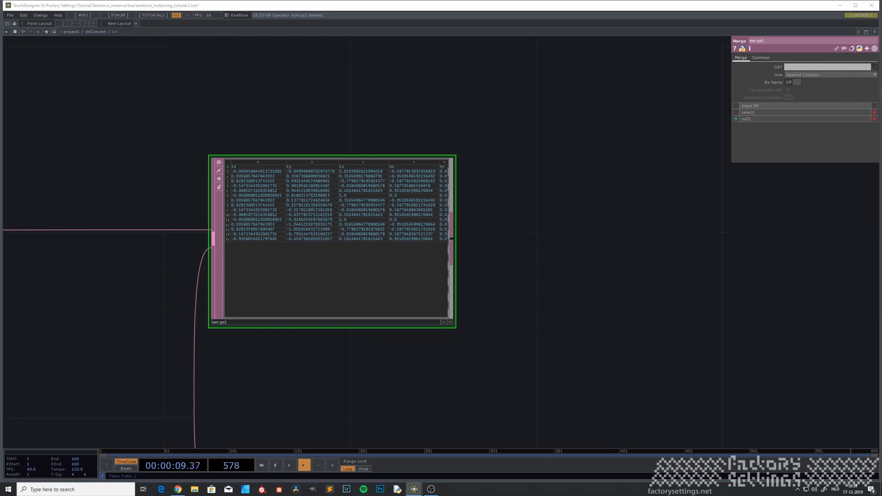
left_click_drag(581, 354, 457, 191)
scroll(599, 294, "down", 9)
scroll(461, 168, "up", 4)
key("Tab")
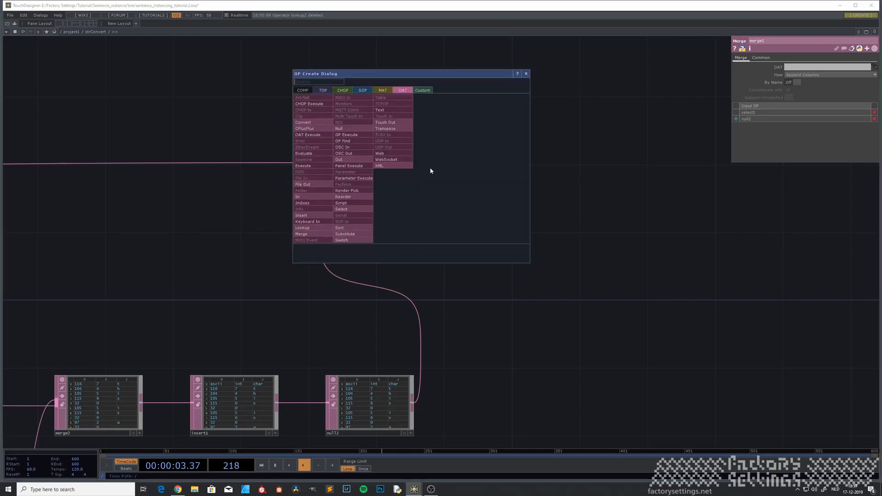
left_click(354, 130)
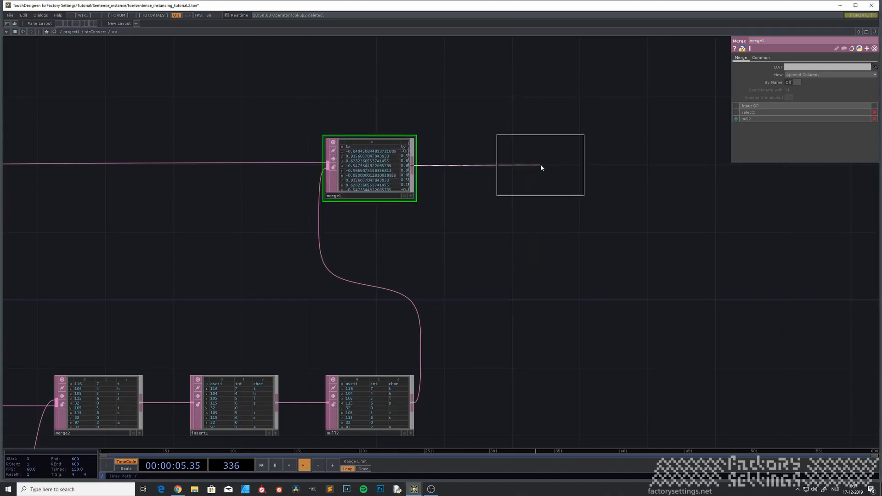
left_click(542, 167)
Rename the Null DAT that follows merge1 as instance.
left_click(511, 196)
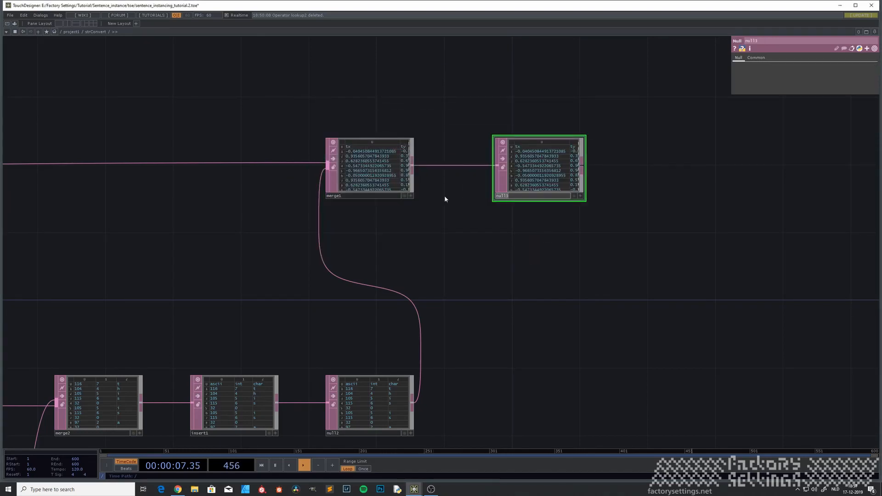
type("ins")
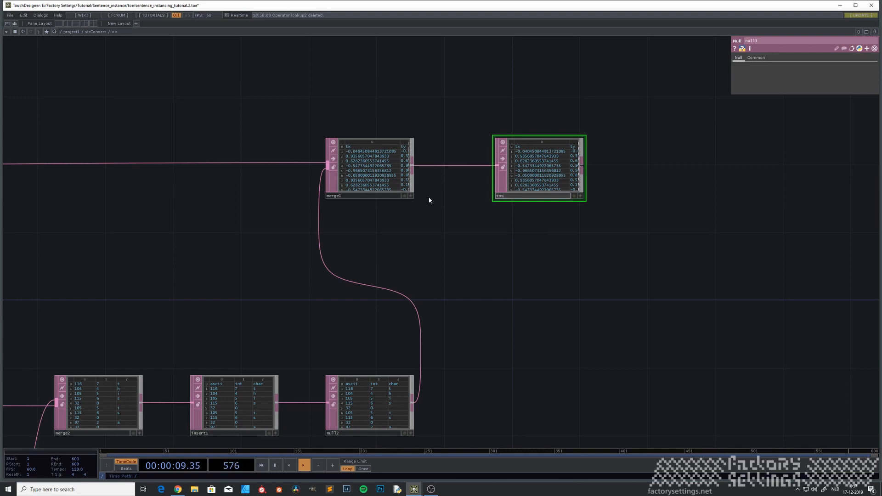
type("tance")
key("Return")
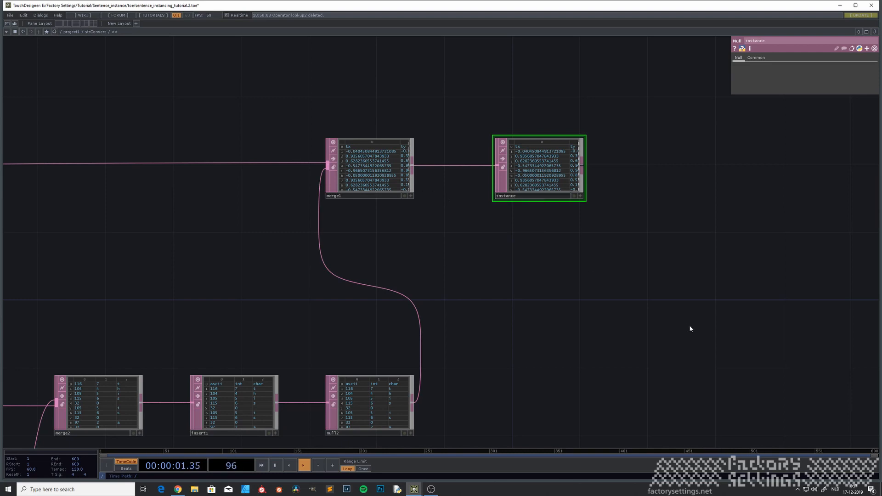
Add an Out DAT to the right of the instance Null, fed by its output.
right_click(582, 166)
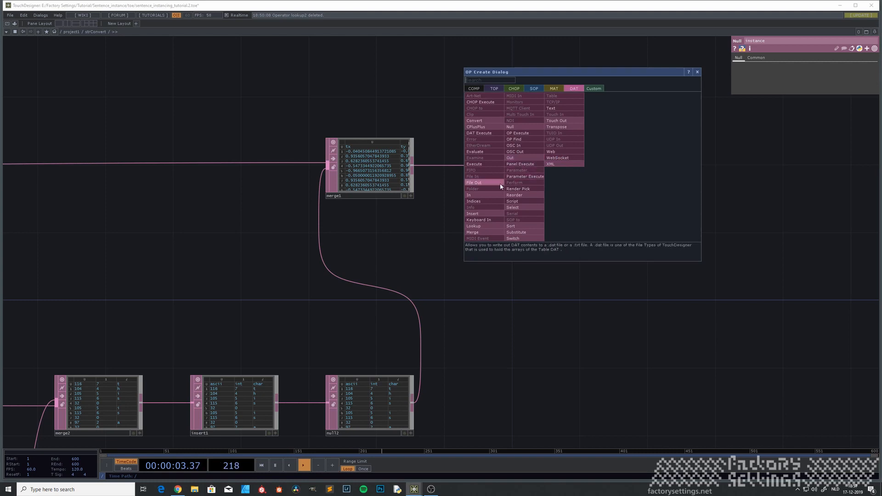
left_click(520, 157)
left_click(681, 166)
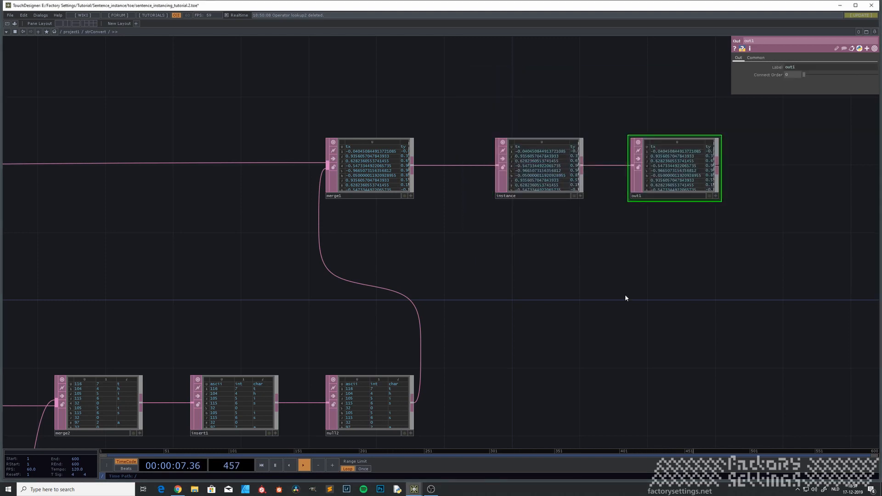
Review the whole conversion network, and examine the lookup table together with table2 and eval2 below it.
left_click_drag(539, 284, 523, 250)
scroll(528, 251, "down", 6)
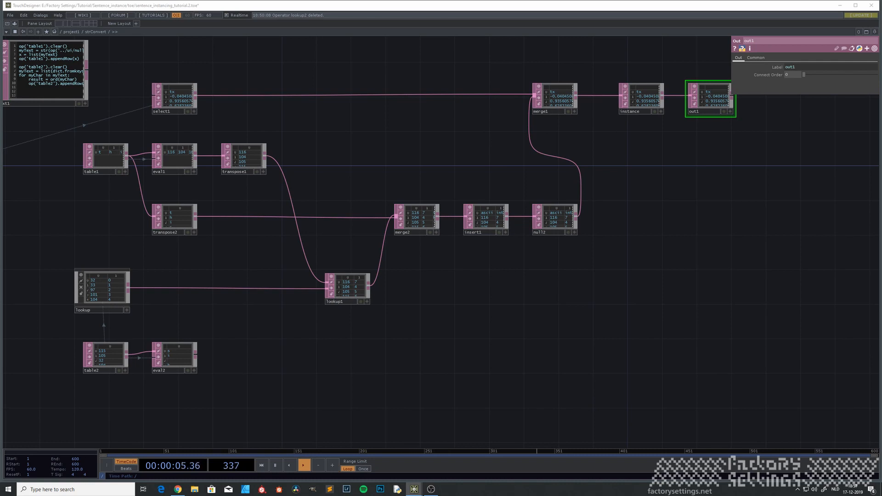
scroll(85, 330, "up", 5)
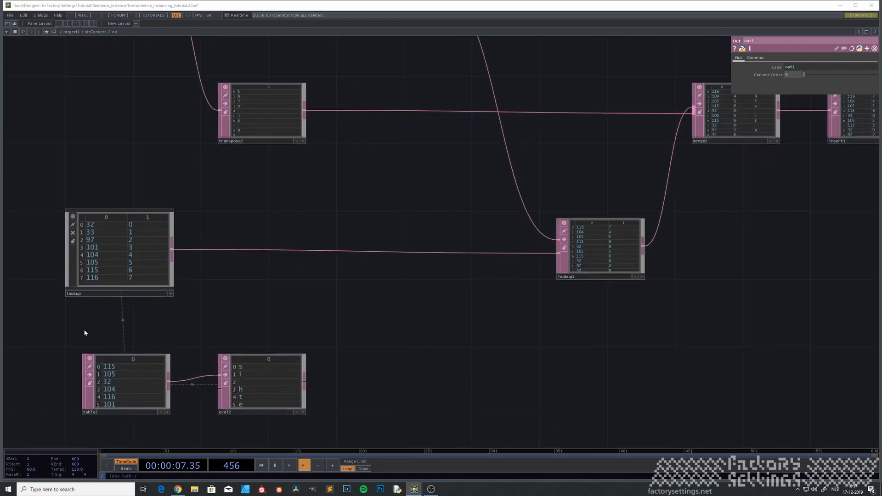
Move eval2 below and to the right of table2, clearing the space beside table2.
scroll(72, 334, "up", 1)
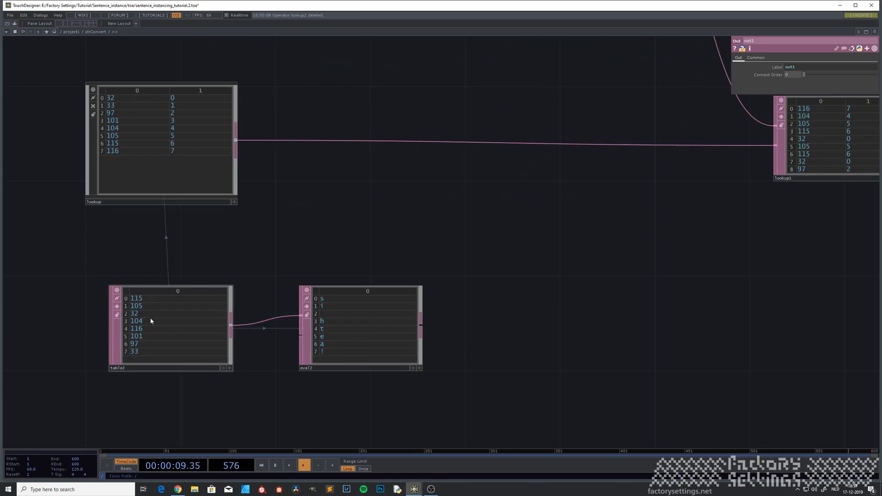
left_click(179, 329)
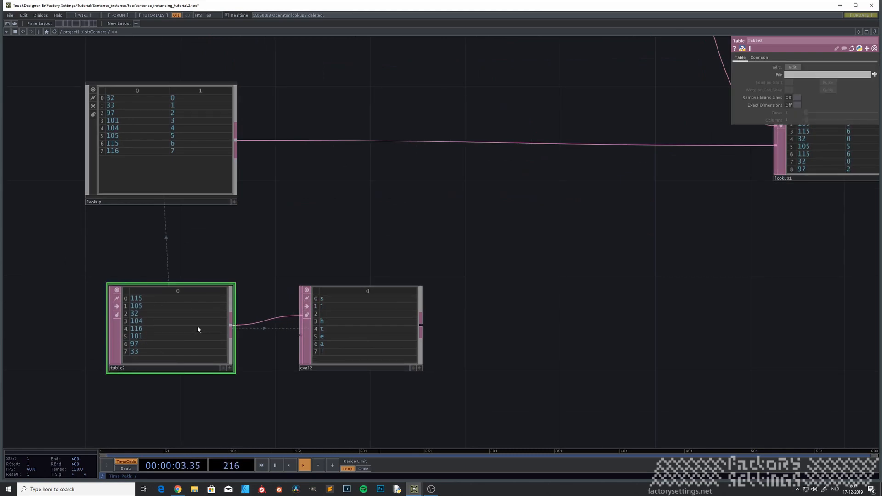
scroll(197, 326, "down", 2)
left_click_drag(398, 279, 205, 282)
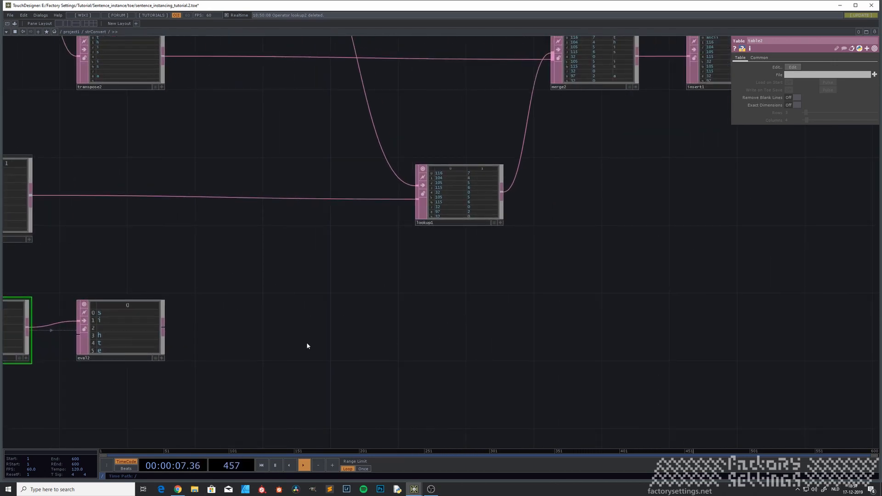
left_click_drag(307, 343, 593, 228)
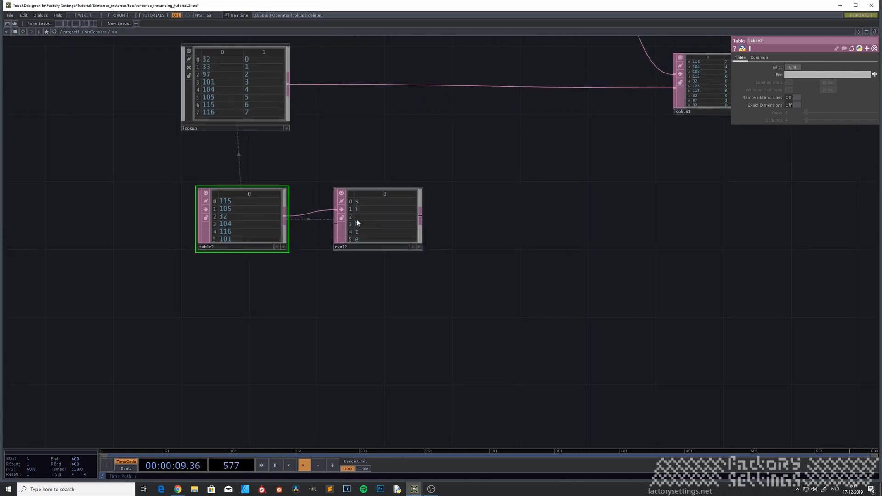
left_click_drag(532, 243, 479, 281)
left_click_drag(307, 254, 307, 390)
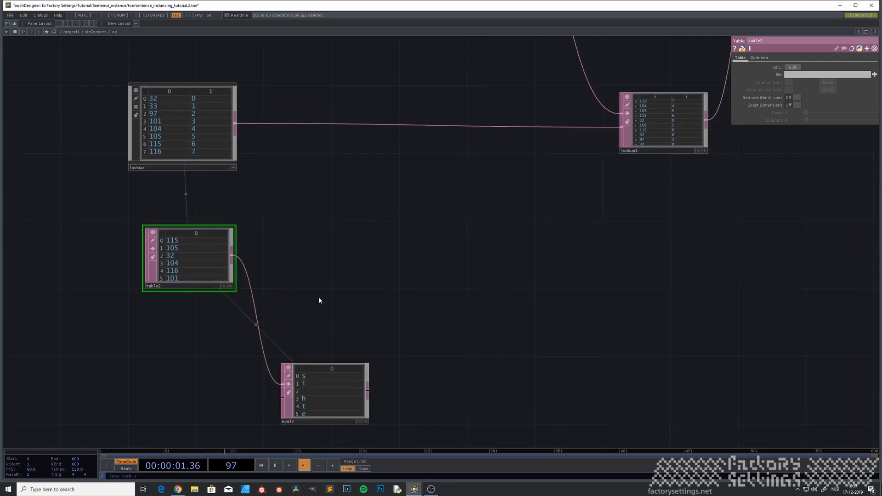
Add a Lookup DAT to the right of table2, with table2 as its first input and the lookup table as its second.
key("Tab")
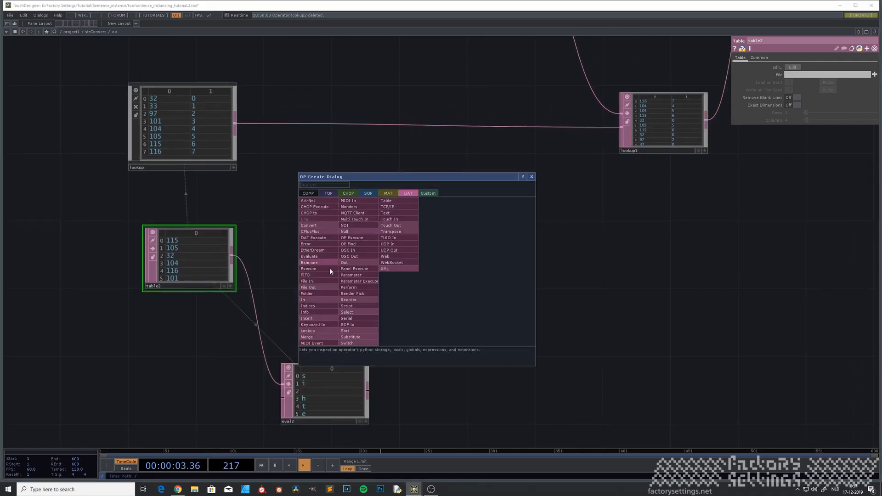
left_click(326, 326)
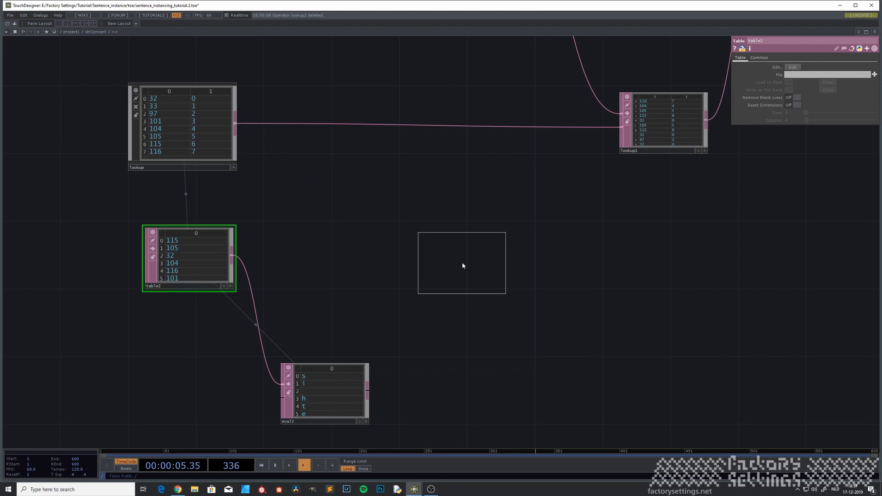
left_click(463, 266)
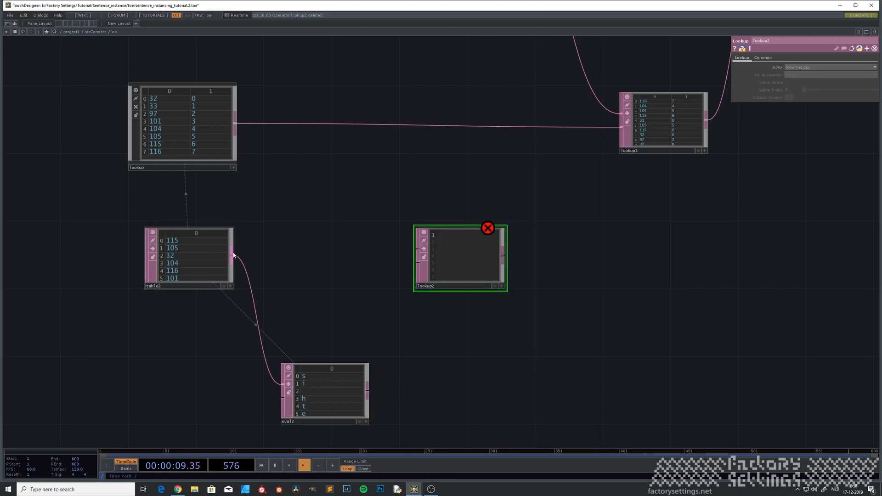
left_click_drag(233, 255, 404, 247)
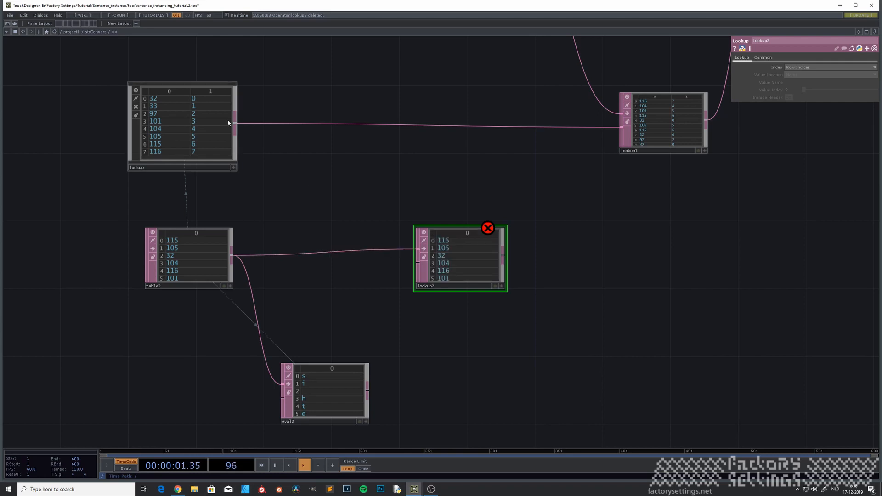
left_click_drag(235, 123, 418, 263)
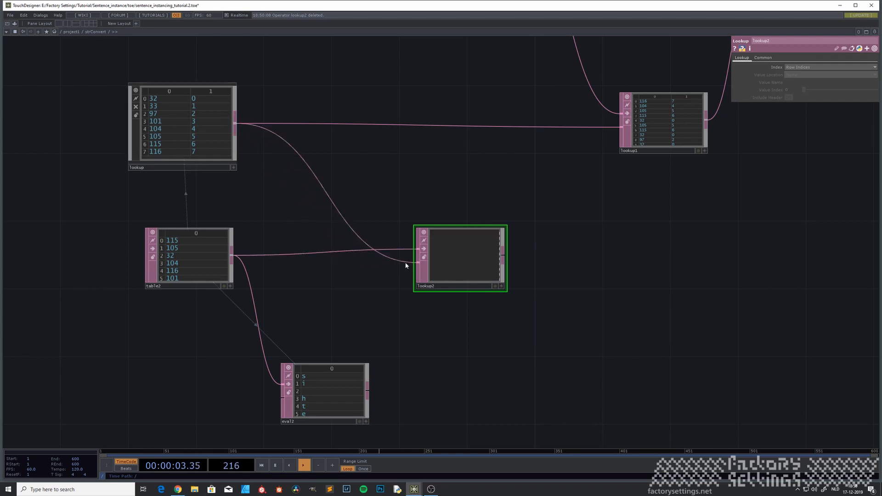
Set the Index of the lookup2 DAT to Row Values and check its rows against table2 and eval2.
left_click(825, 68)
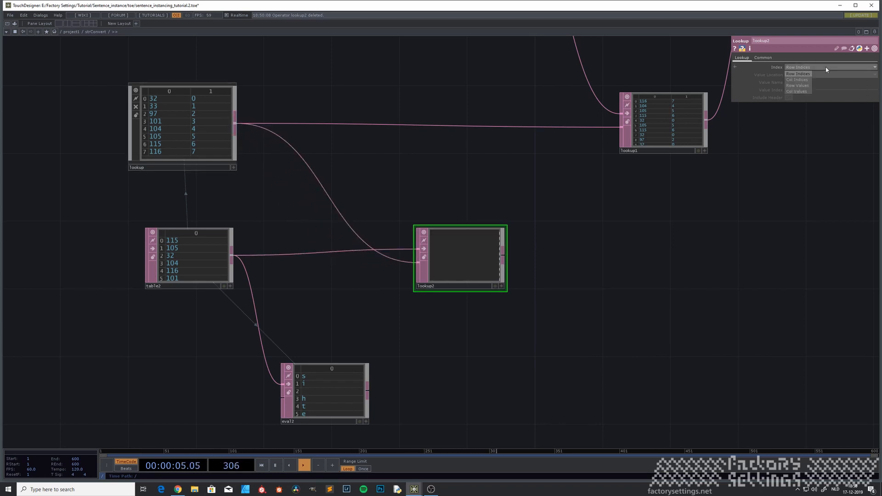
left_click(805, 90)
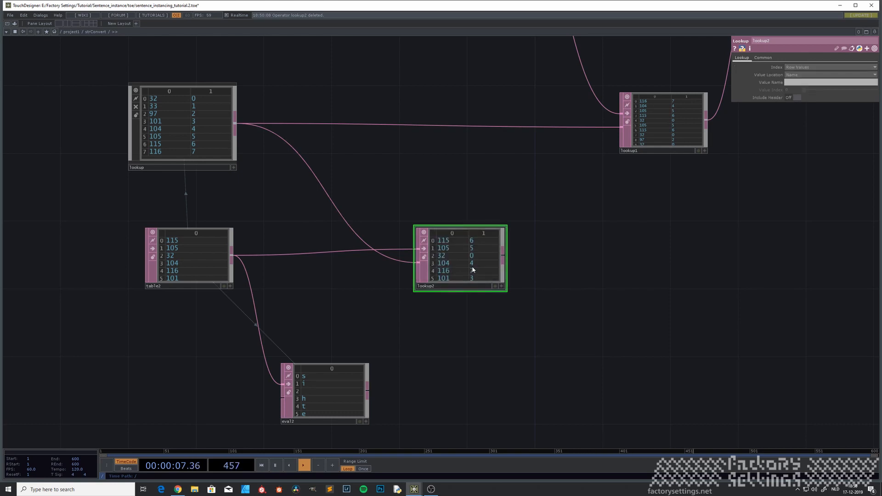
scroll(475, 268, "up", 3)
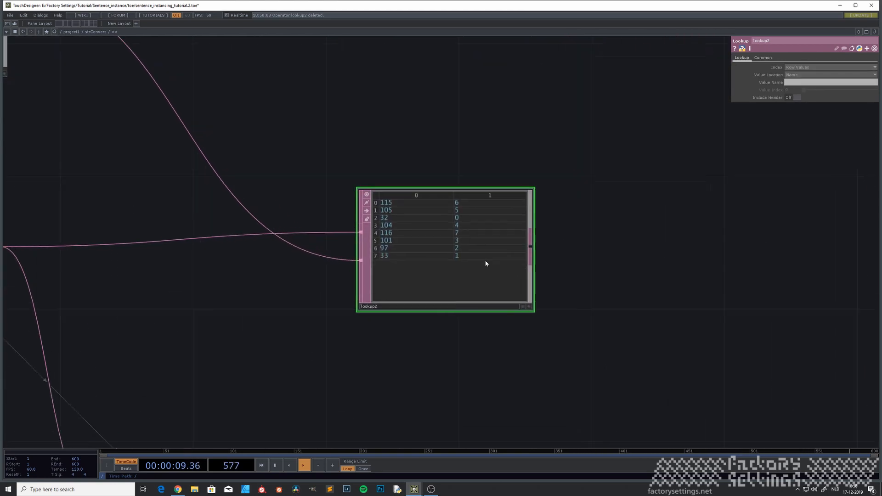
scroll(485, 262, "down", 2)
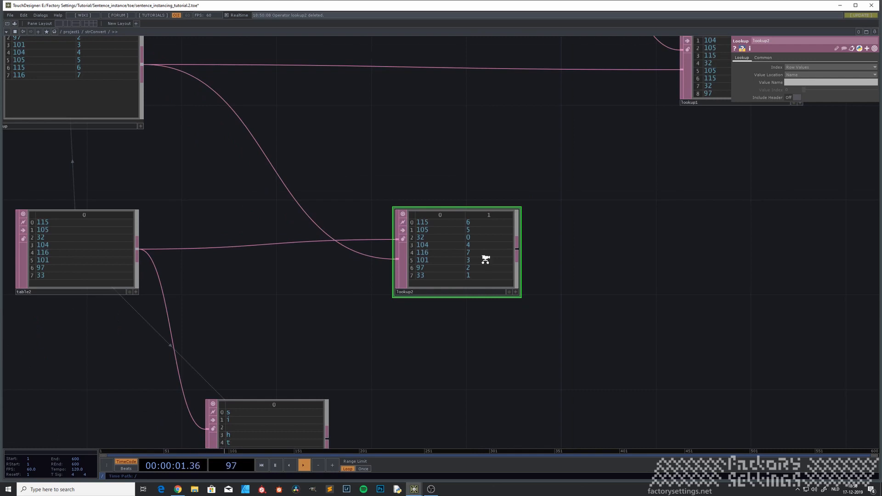
scroll(485, 260, "down", 1)
scroll(485, 260, "up", 1)
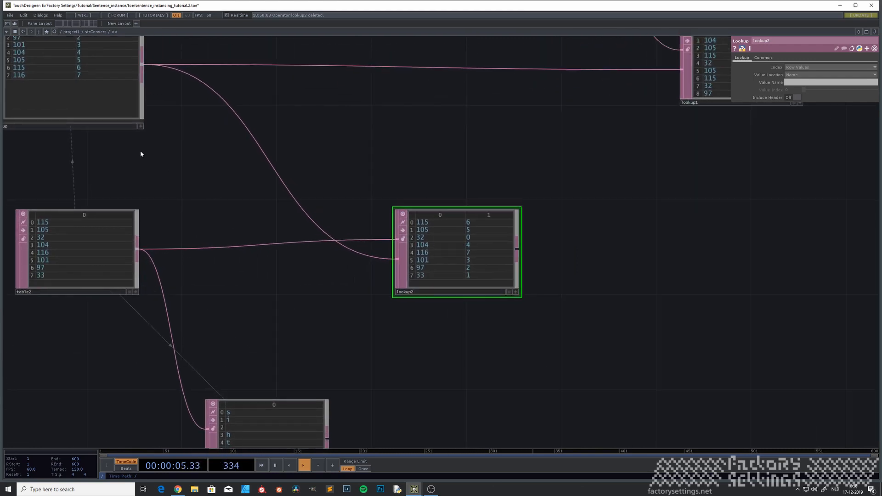
left_click_drag(407, 371, 359, 300)
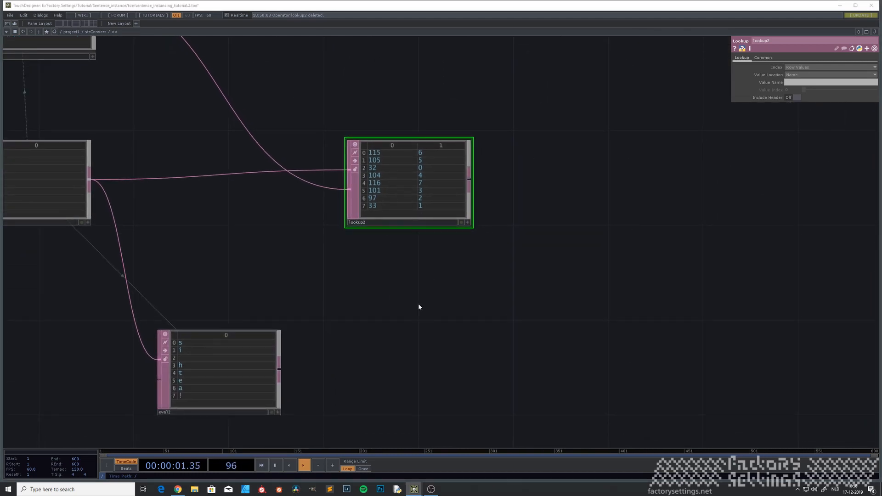
Add a Merge DAT after lookup2 and connect eval2's output as its second input.
scroll(419, 307, "down", 2)
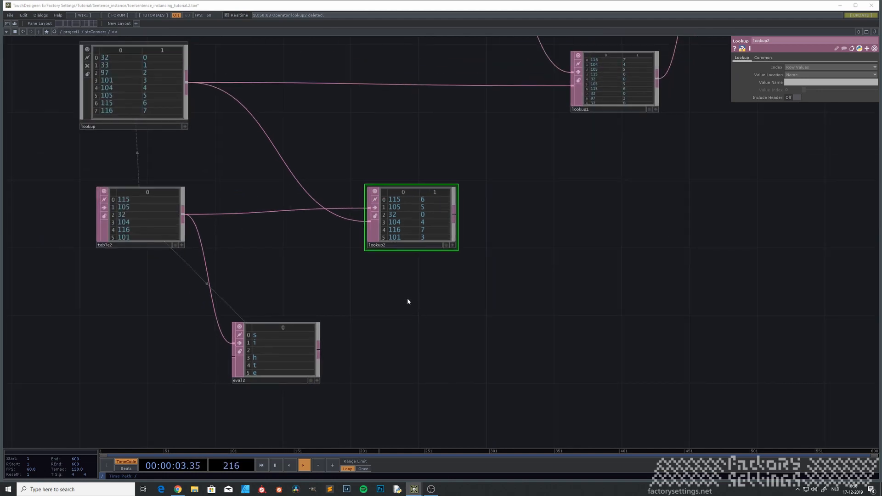
right_click(453, 215)
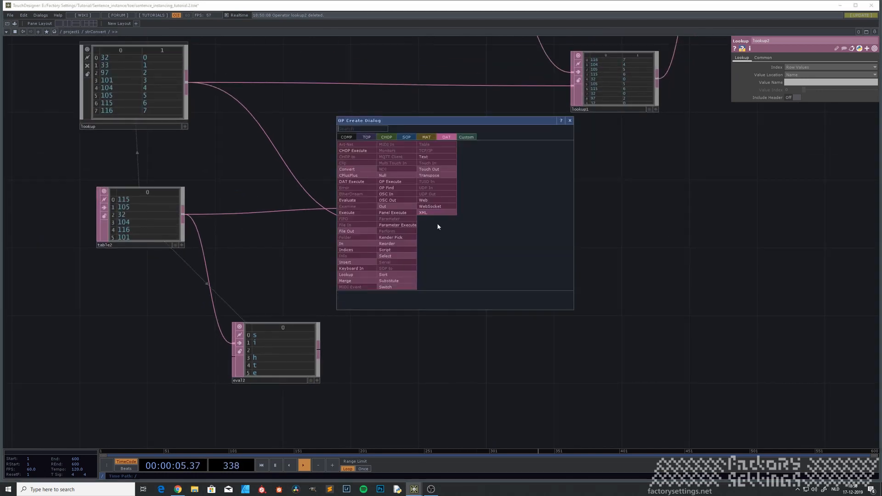
left_click(361, 281)
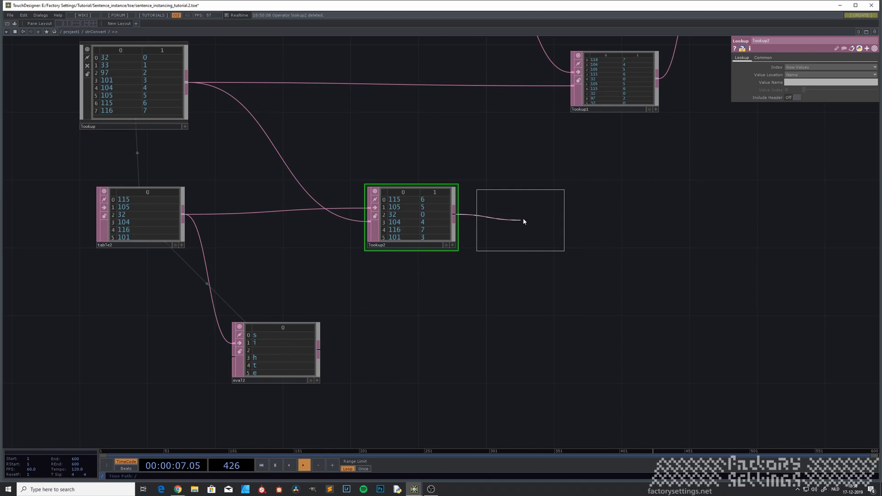
left_click(551, 217)
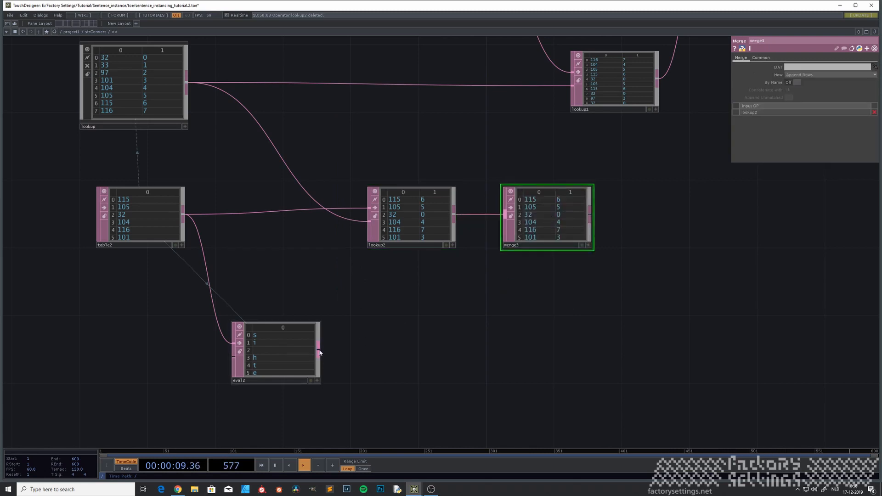
left_click_drag(319, 350, 505, 218)
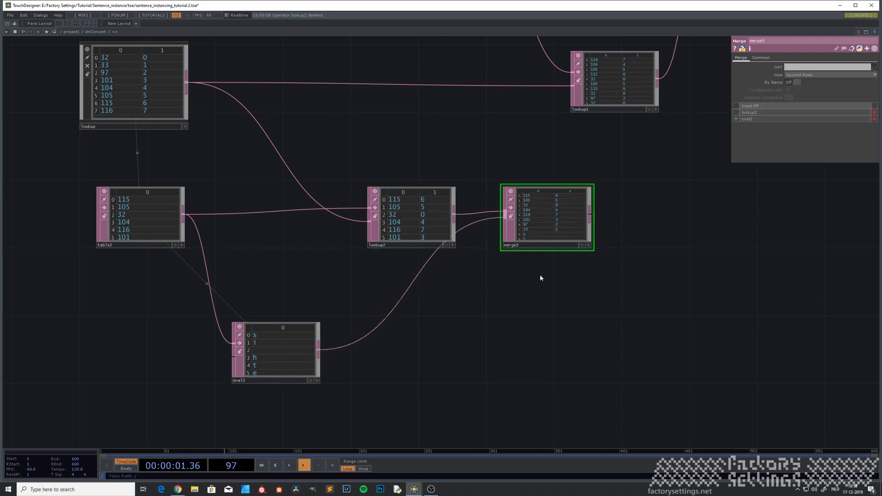
Set the merge method of merge3 to Append Columns and check the combined table.
left_click(816, 75)
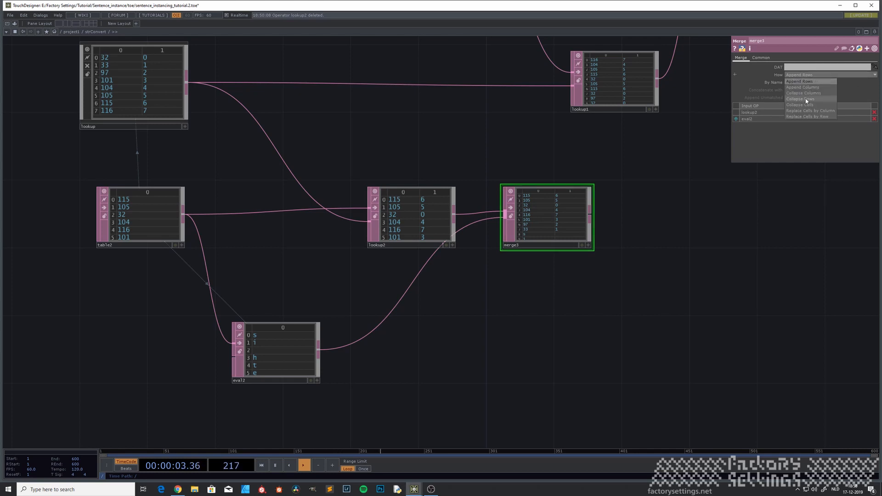
left_click(812, 88)
scroll(591, 206, "up", 5)
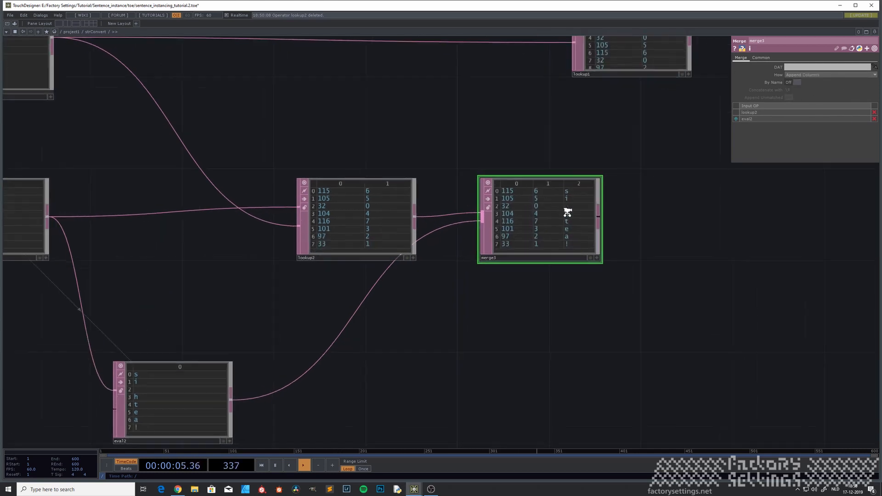
Add a Sort DAT to the right of merge3, fed by its output.
left_click_drag(558, 316, 331, 314)
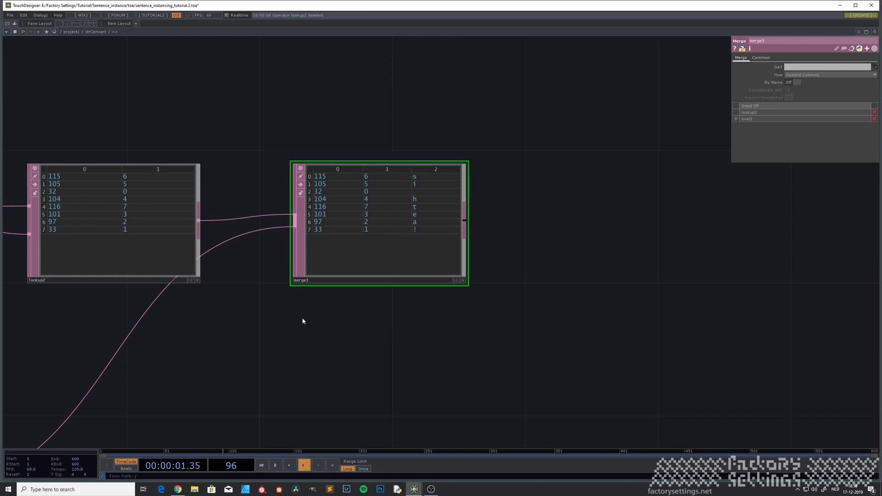
left_click(465, 219)
left_click(393, 278)
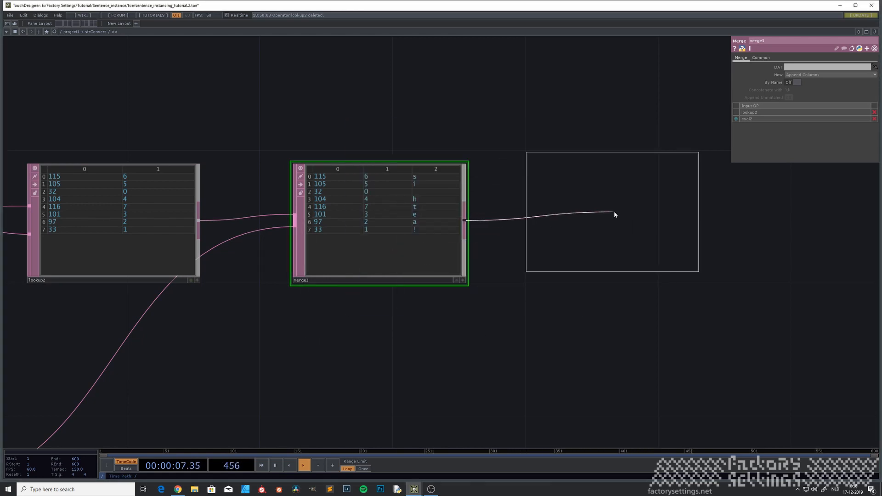
left_click(626, 221)
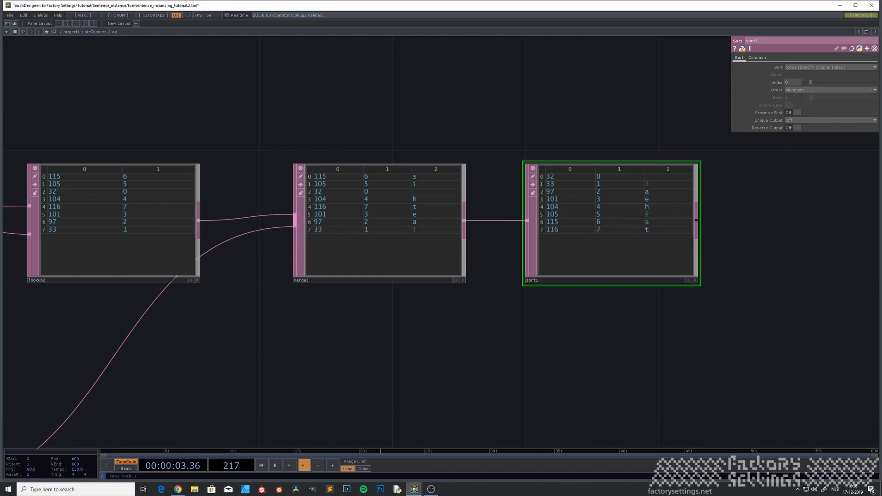
Examine the sorted rows of codes, indices and characters in sort1 against merge3.
left_click_drag(663, 335, 378, 329)
scroll(376, 329, "down", 3)
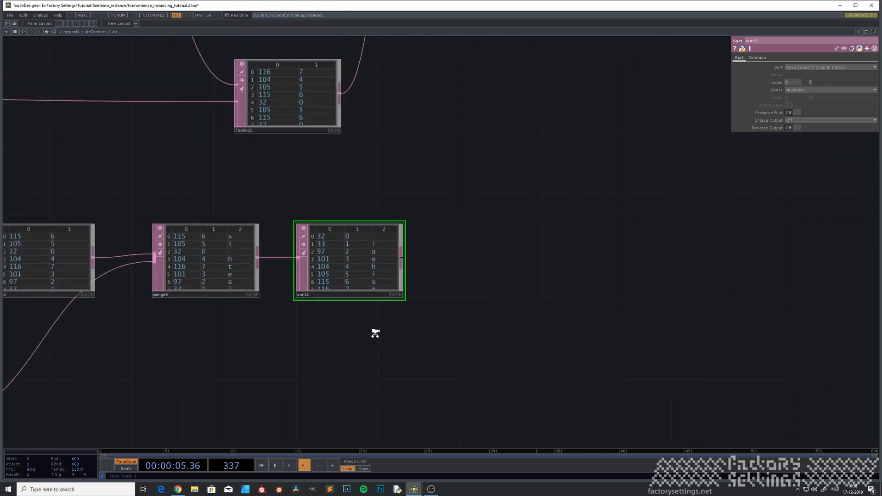
scroll(355, 290, "up", 5)
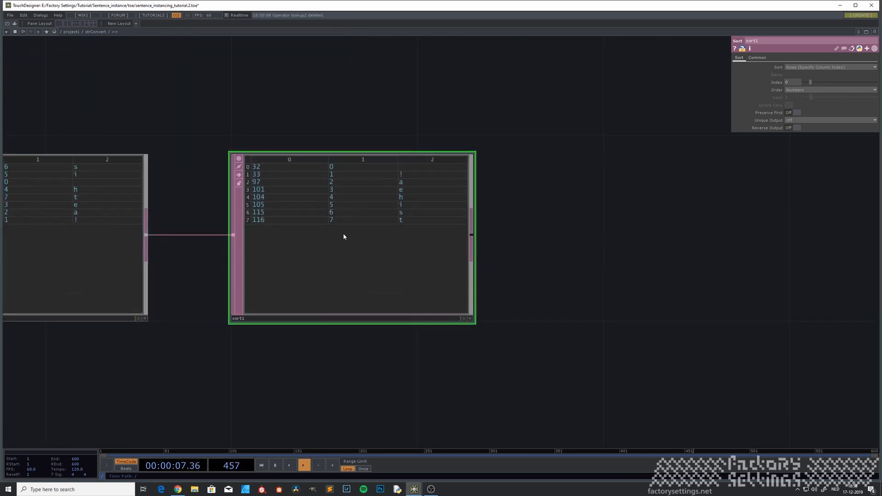
left_click_drag(567, 216, 586, 268)
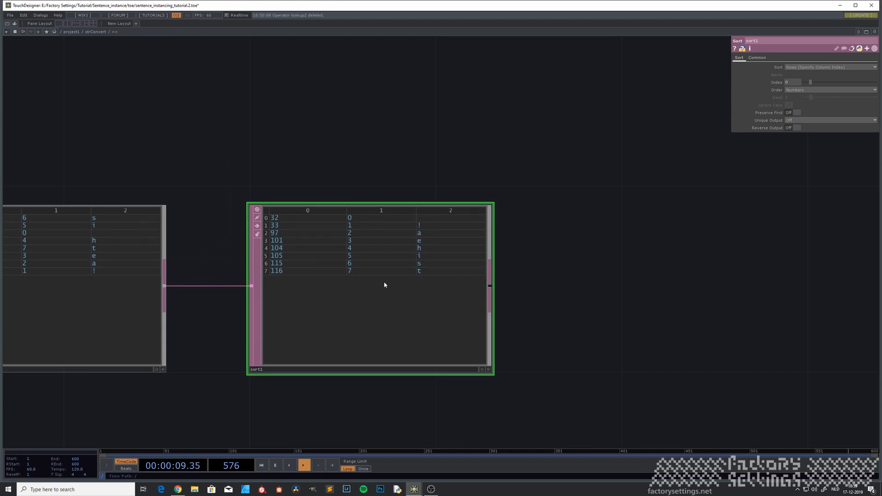
scroll(384, 281, "down", 3)
scroll(384, 284, "up", 2)
scroll(297, 238, "down", 3)
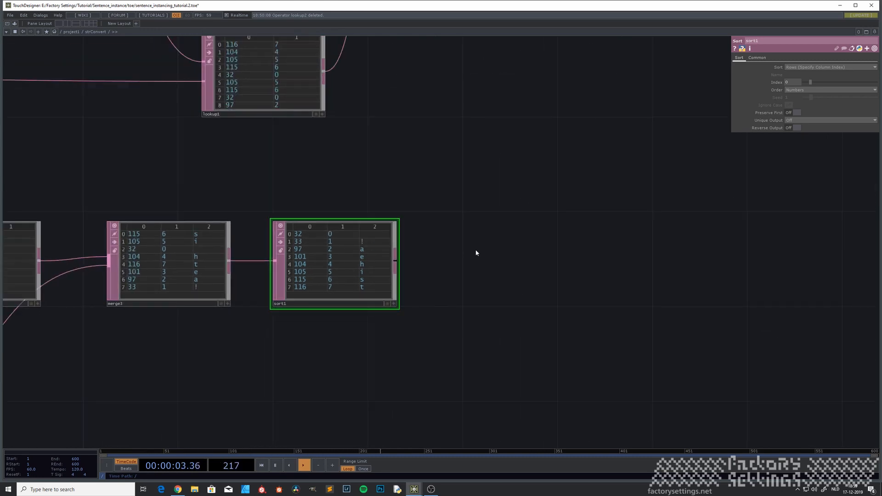
Add a Null DAT fed by sort1 and place it further right, beneath the instance Null.
scroll(435, 258, "down", 3)
right_click(416, 259)
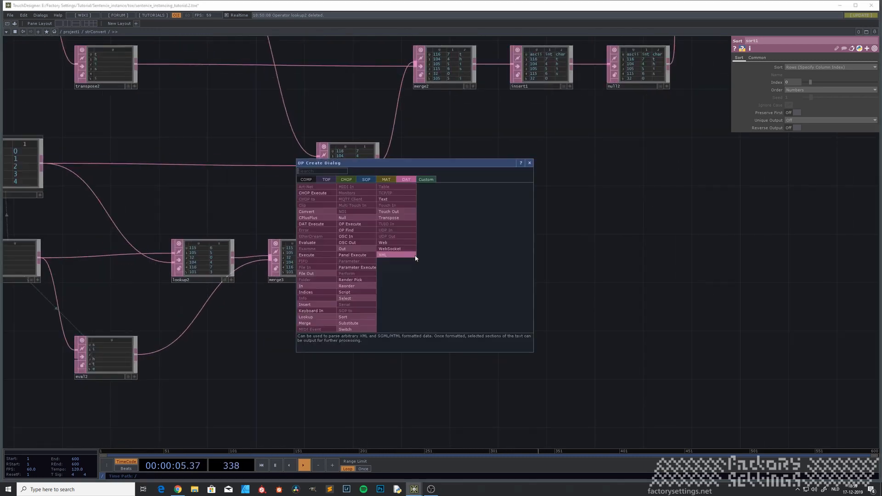
left_click(356, 222)
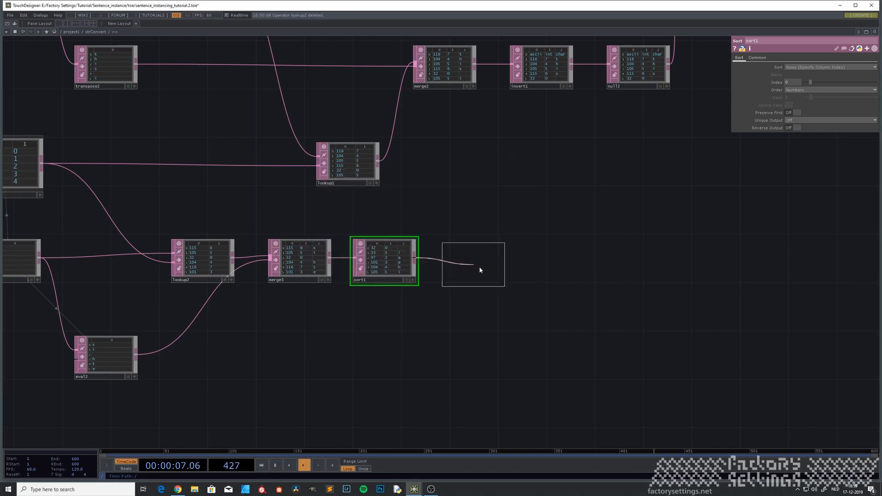
left_click(507, 260)
scroll(464, 303, "down", 3)
left_click_drag(439, 330, 341, 346)
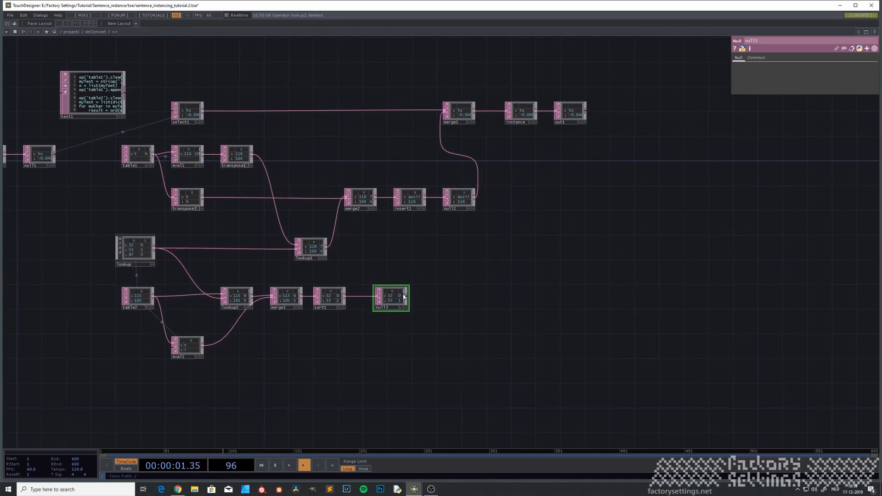
left_click_drag(395, 293, 524, 291)
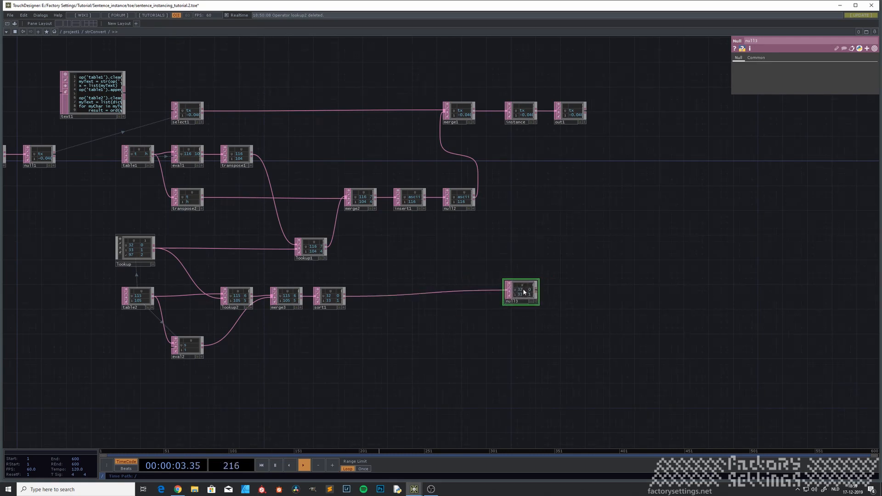
Rename the Null DAT that follows sort1 as replicator.
left_click(521, 301)
type("replicator")
key("Return")
Add an Out DAT fed by the replicator Null, placed beneath out1, and shift the replicator Null slightly away from it.
key("Tab")
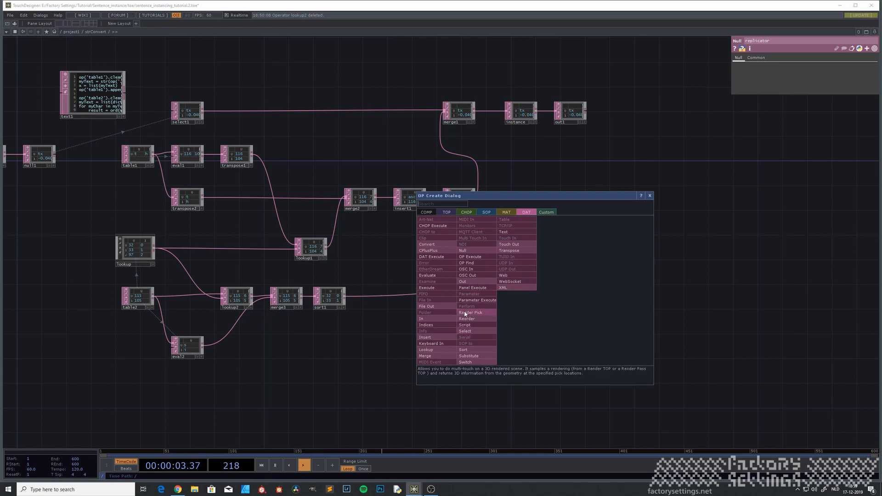
left_click(481, 281)
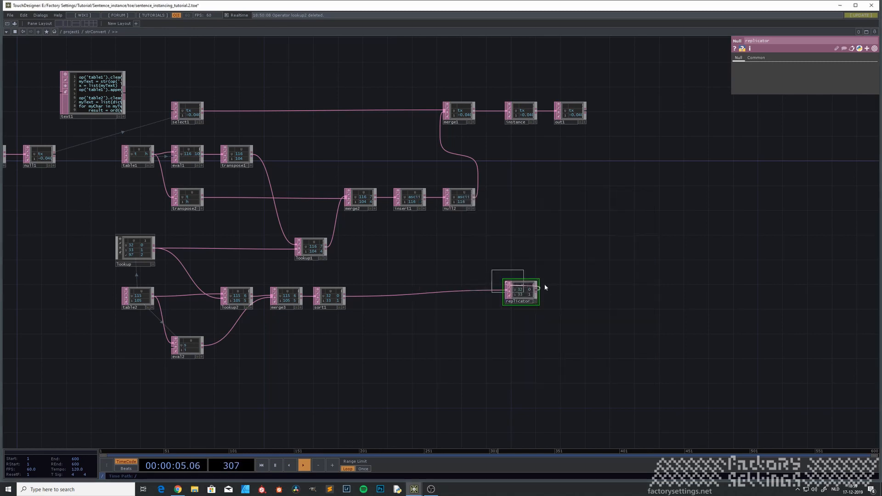
left_click(572, 290)
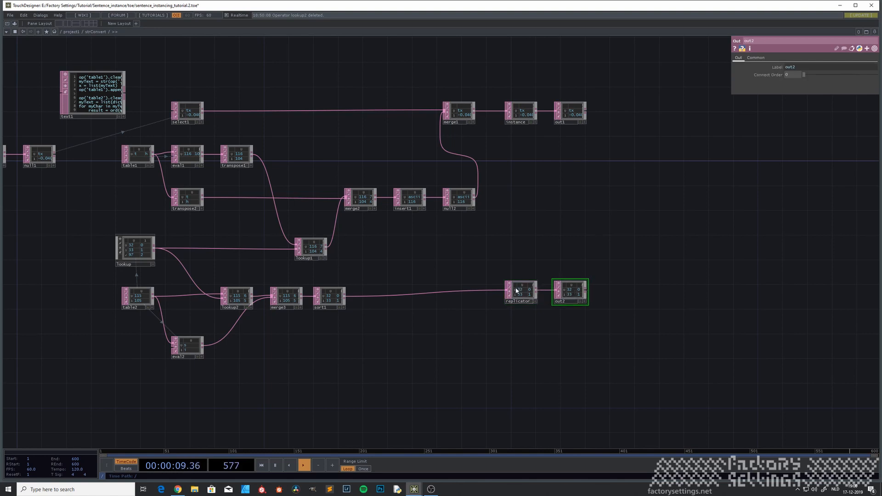
left_click_drag(517, 291, 510, 290)
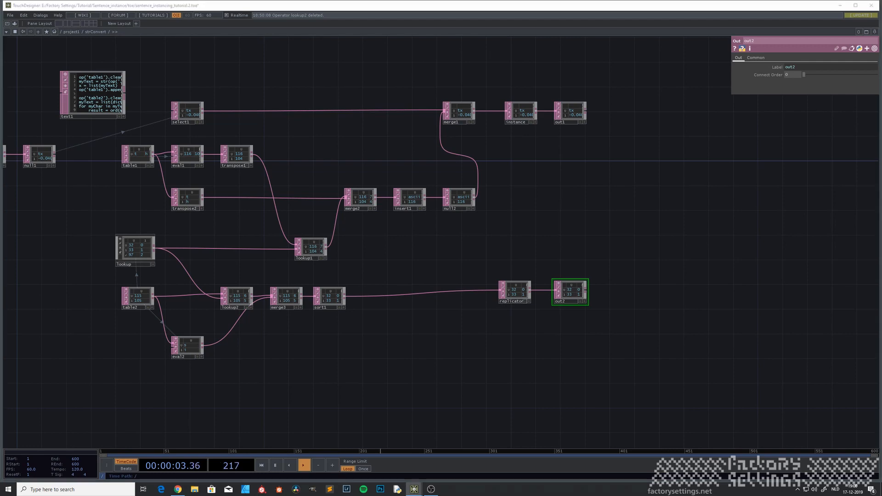
Examine the unique-character table in out2 and the merged instancing table in out1.
scroll(584, 329, "up", 10)
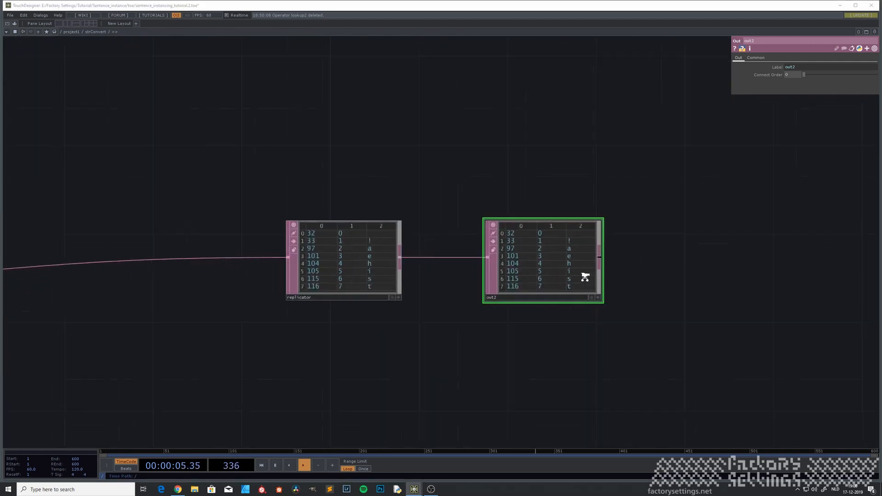
scroll(419, 250, "down", 10)
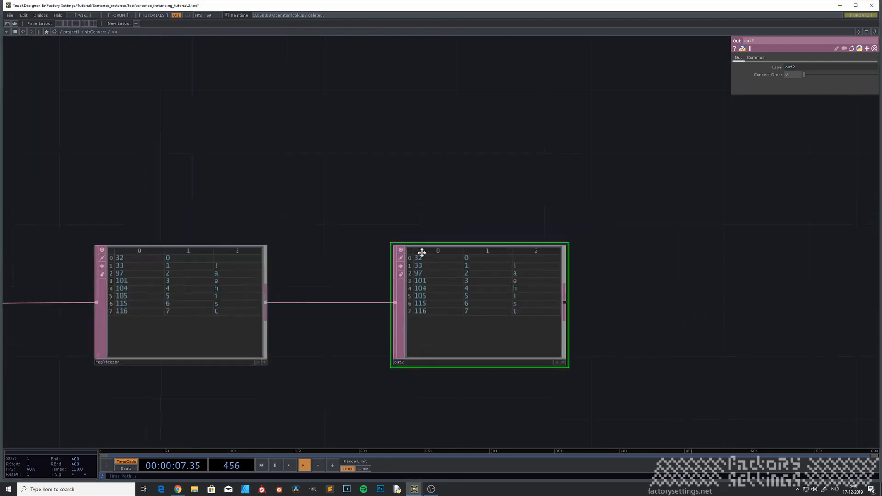
scroll(422, 155, "down", 3)
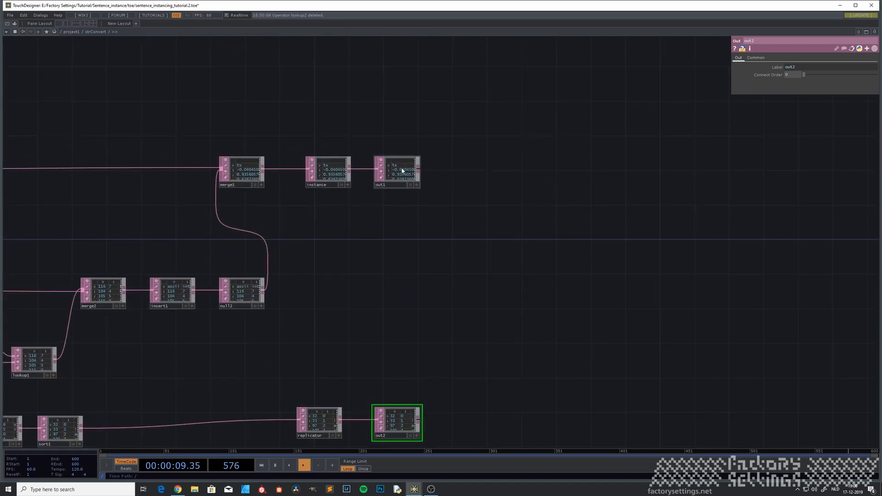
scroll(402, 168, "up", 10)
scroll(375, 197, "up", 5)
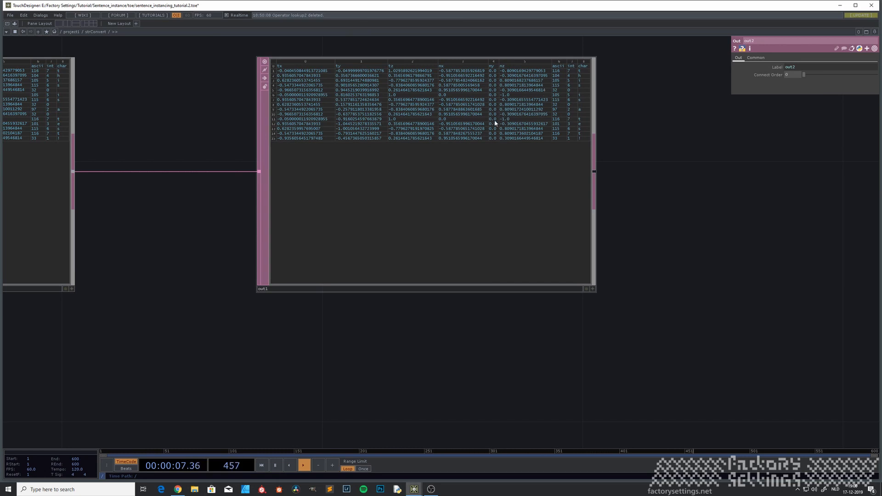
scroll(490, 123, "down", 5)
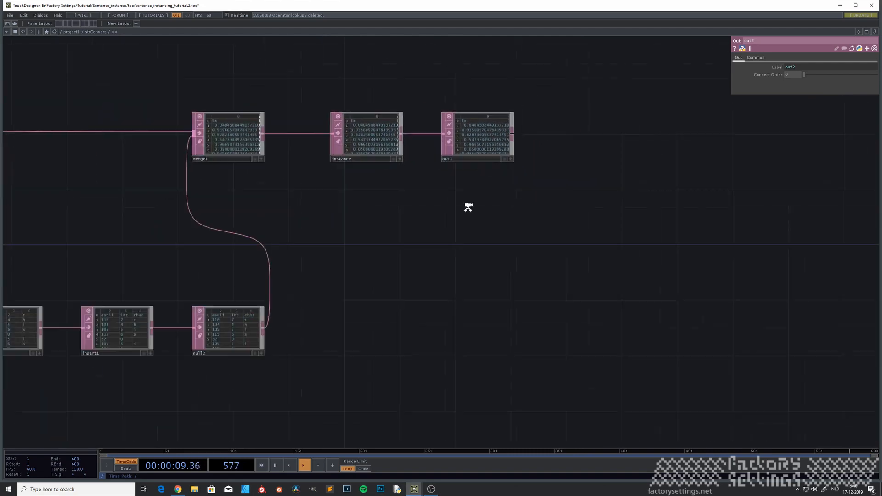
Return to the project1 network and check how strConvert's two outputs relate to the Out DATs inside it.
left_click_drag(324, 370, 398, 396)
left_click_drag(530, 309, 529, 317)
left_click_drag(491, 190, 486, 202)
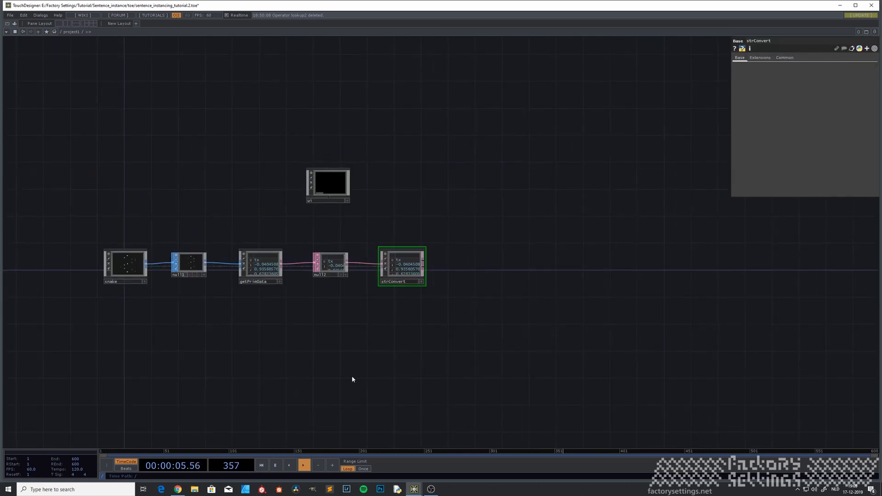
scroll(261, 330, "up", 3)
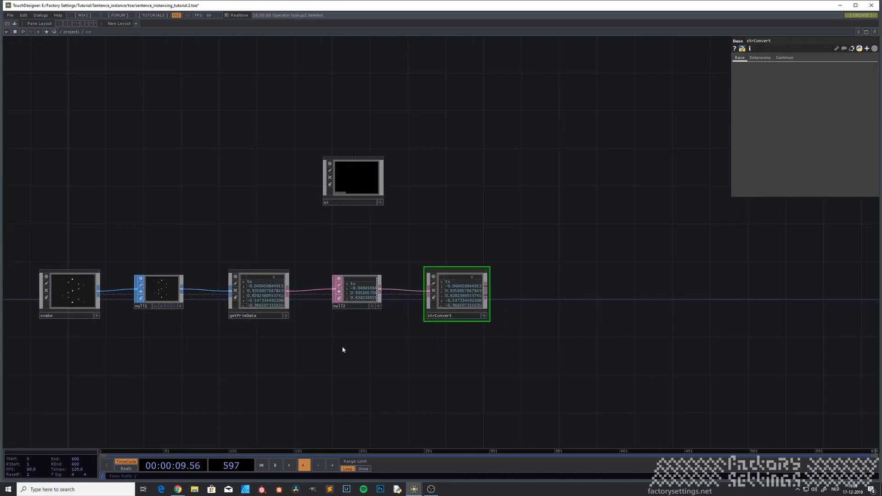
left_click_drag(358, 348, 240, 351)
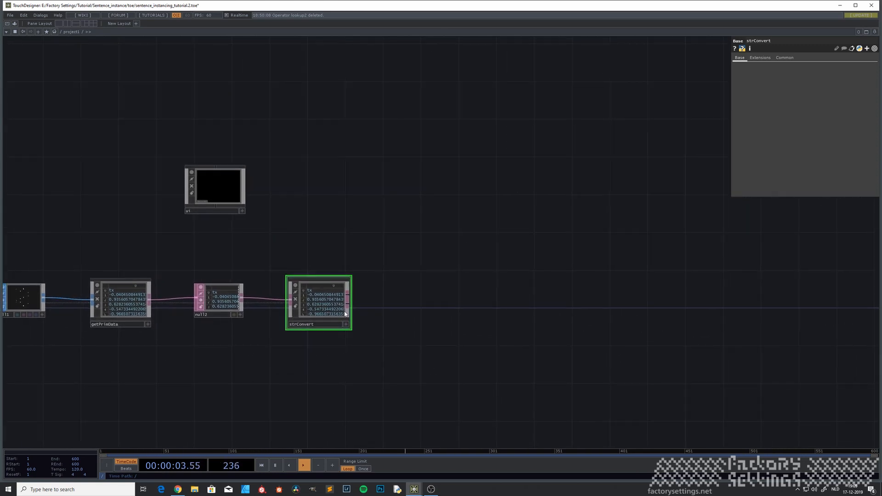
left_click_drag(315, 357, 279, 382)
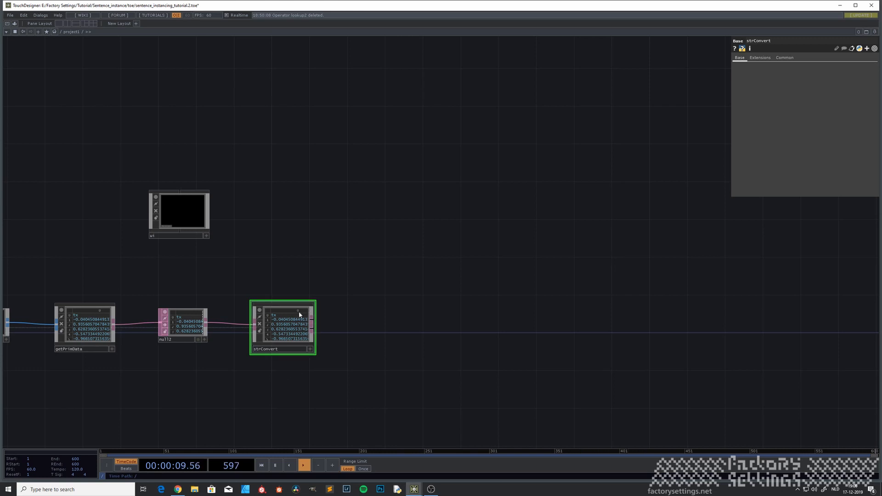
key("i")
left_click_drag(347, 311, 181, 323)
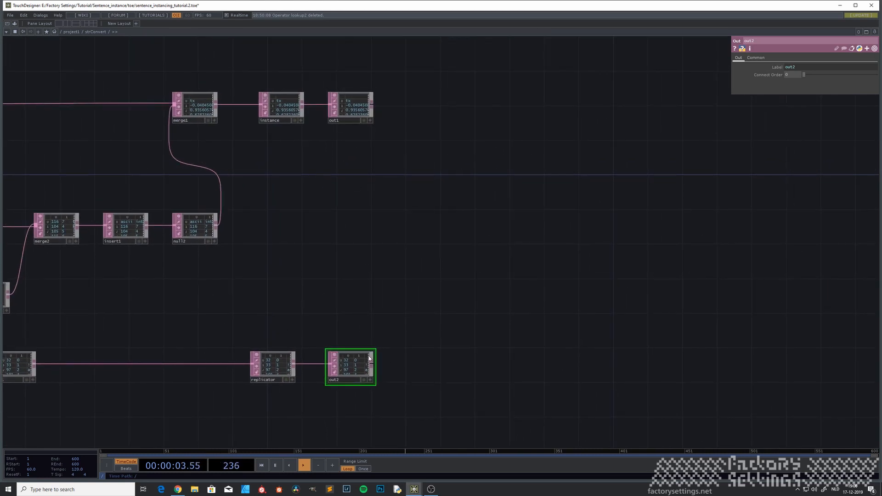
key("u")
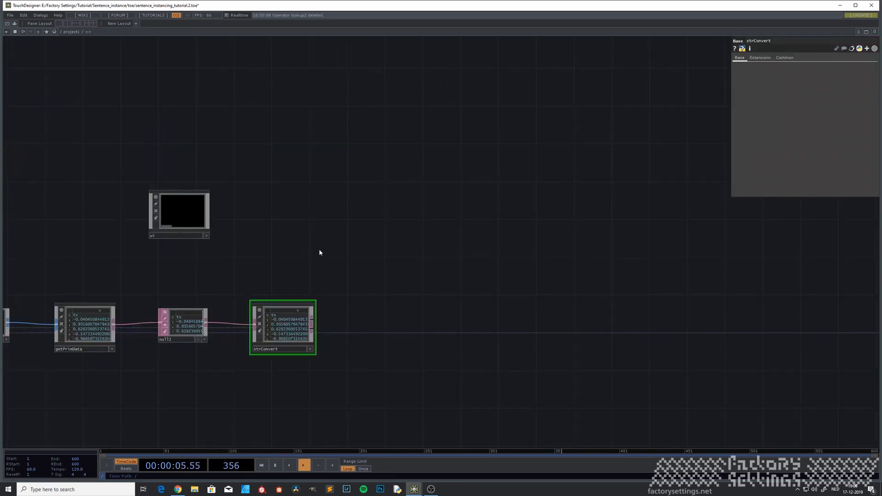
Add a Null DAT fed by strConvert's first output and name it instance.
key("Tab")
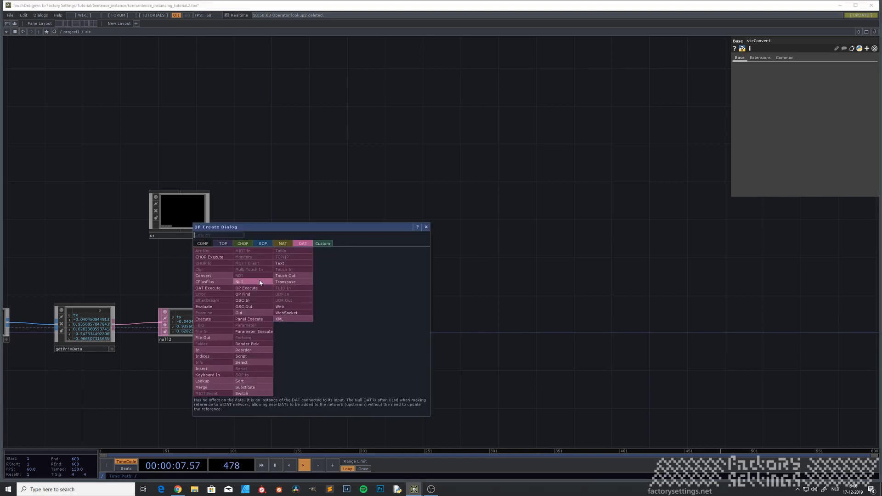
left_click(243, 281)
left_click(388, 270)
left_click_drag(387, 284, 318, 279)
type("in")
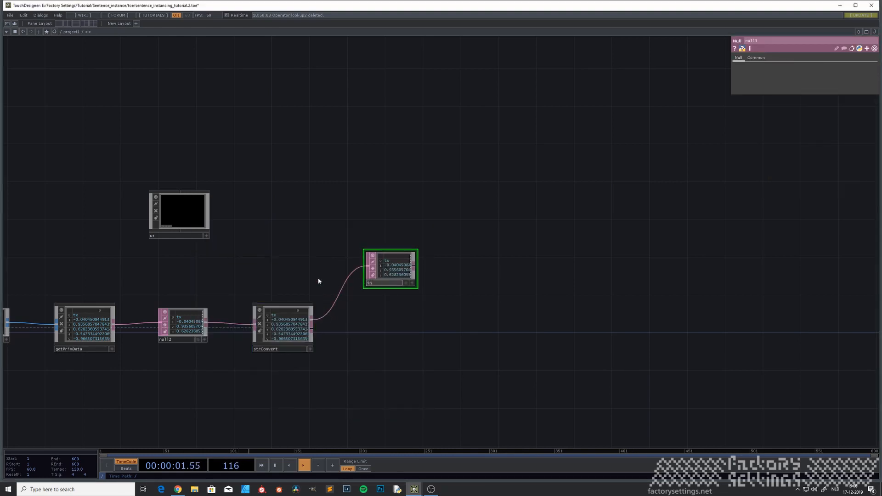
type("stance")
key("Return")
Add a Null DAT beneath the instance Null, fed by strConvert's second output, and name it replicator.
key("Tab")
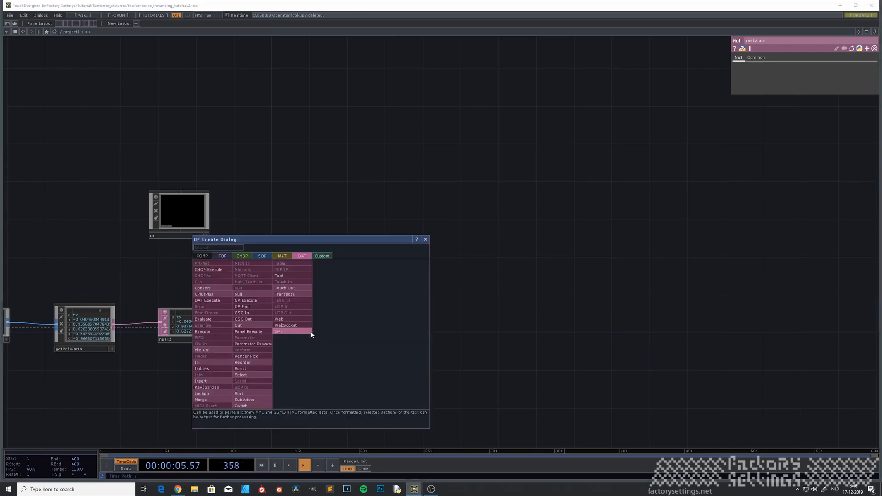
left_click(243, 294)
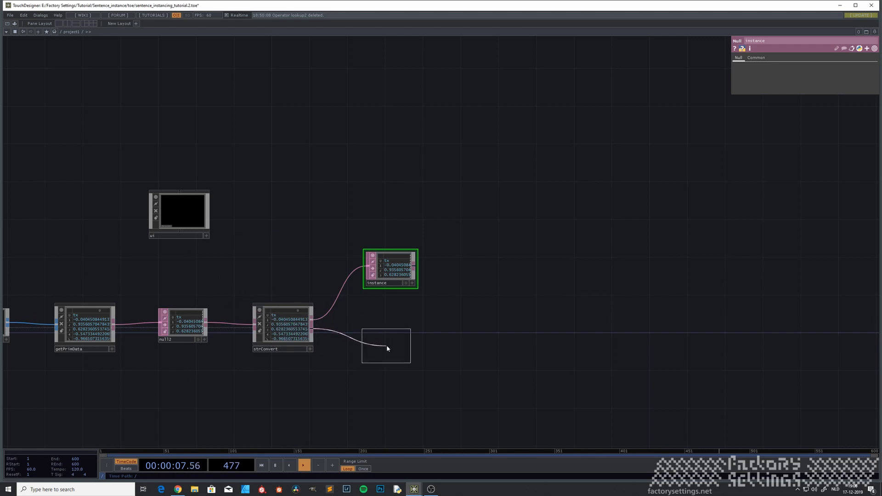
left_click(390, 359)
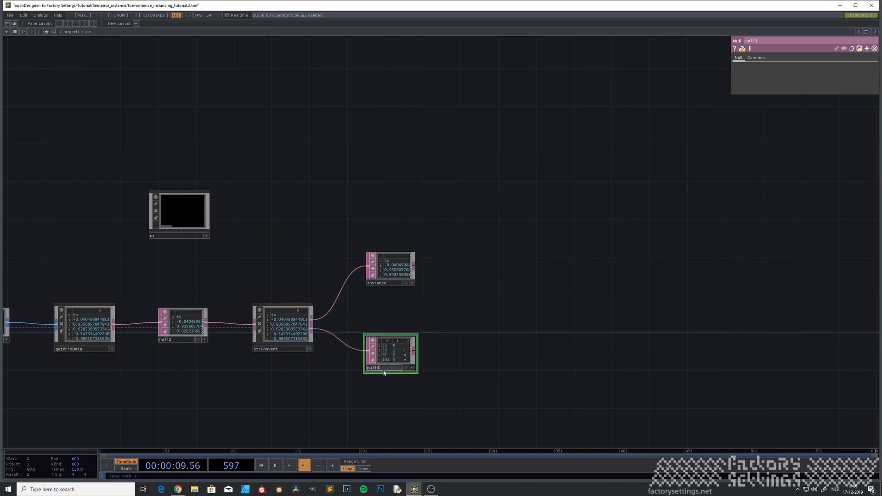
type("replica")
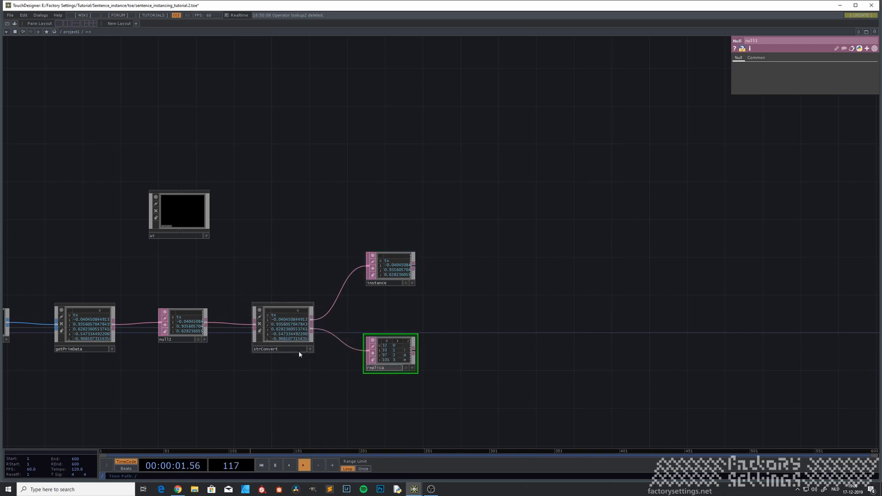
type("tor")
key("Return")
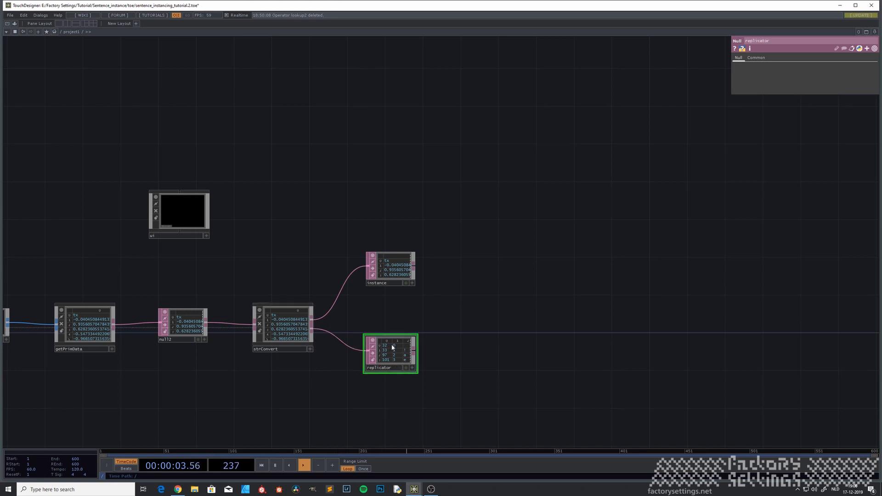
left_click_drag(393, 345, 392, 354)
Add a Base COMP beneath the replicator Null and name it characters.
left_click_drag(454, 360, 387, 316)
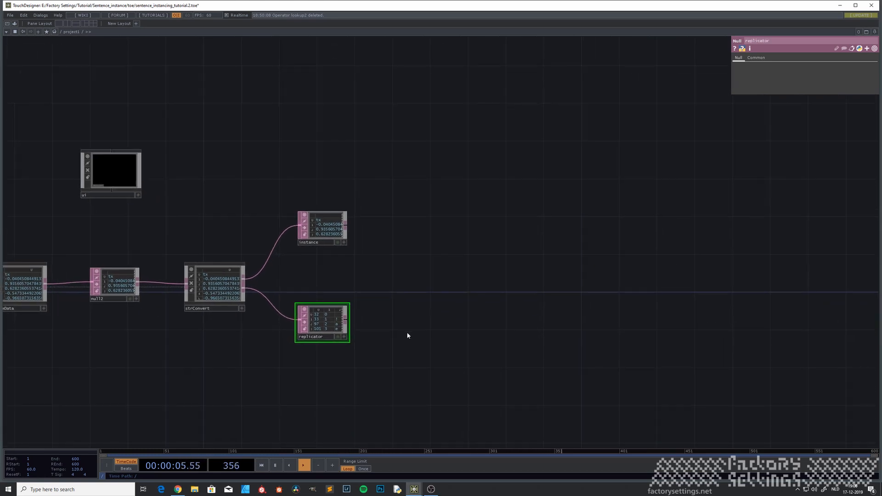
left_click_drag(361, 388, 256, 344)
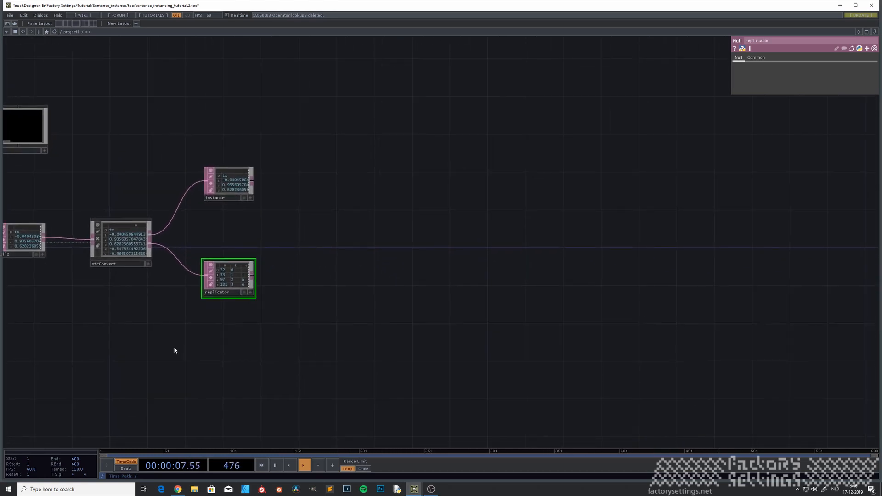
scroll(174, 366, "down", 3)
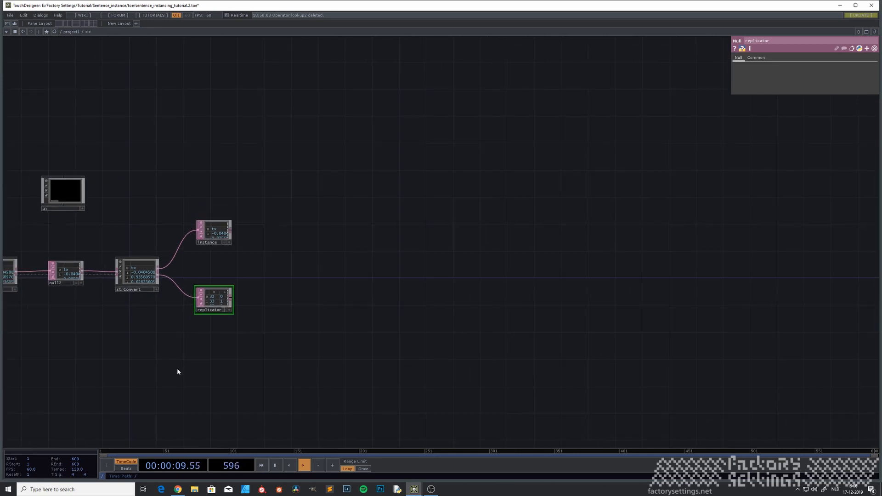
left_click_drag(168, 323, 167, 319)
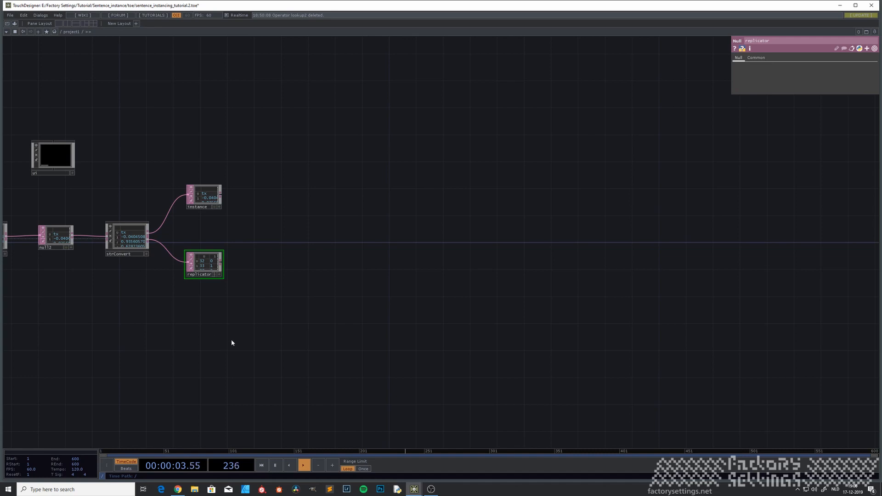
key("Tab")
left_click(82, 260)
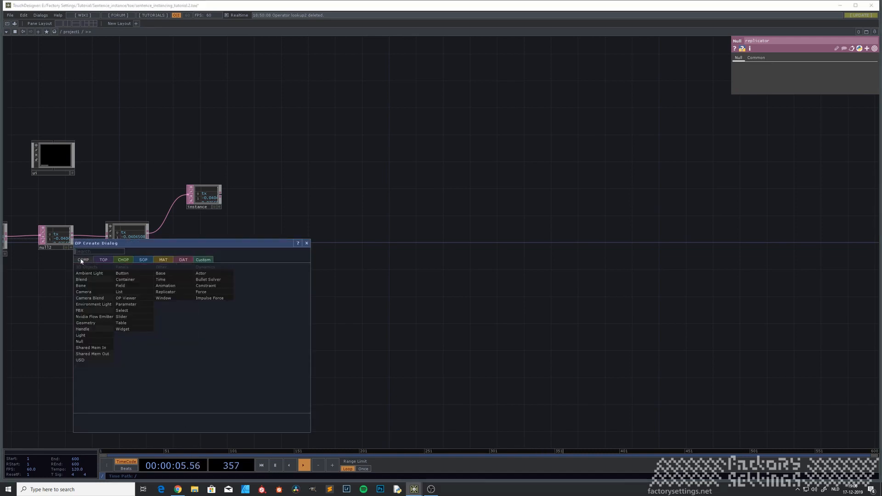
left_click(160, 273)
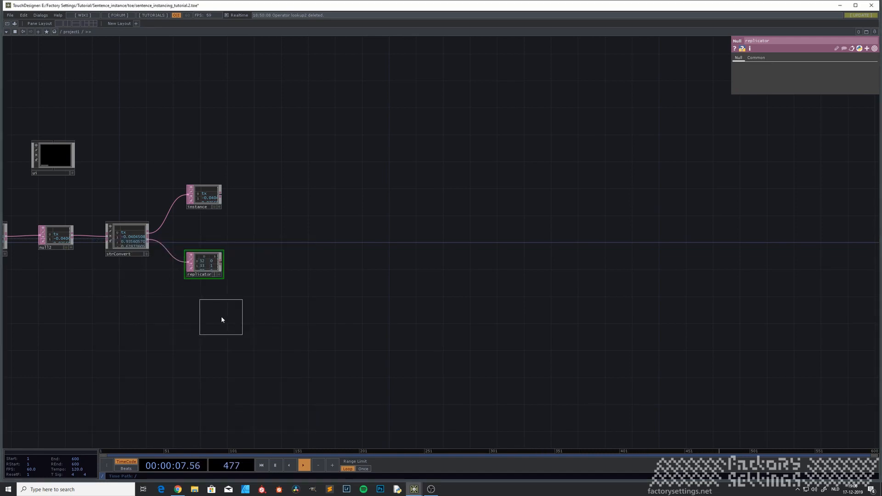
left_click(203, 326)
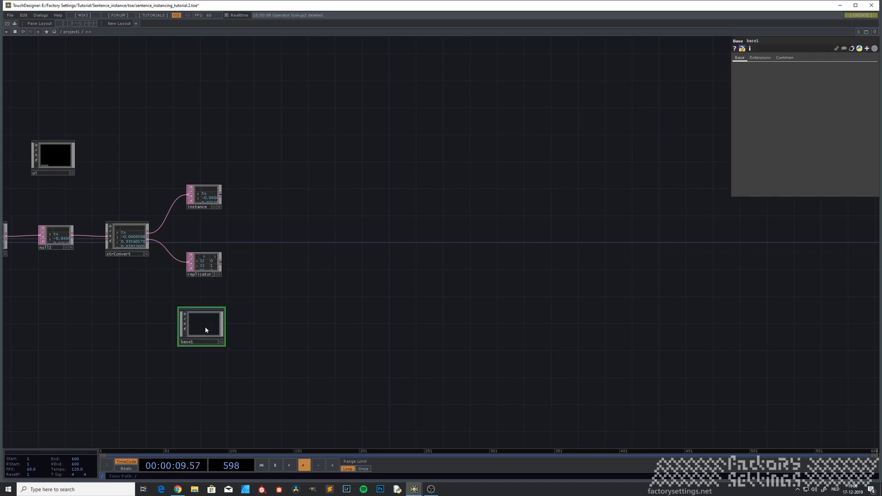
left_click(195, 342)
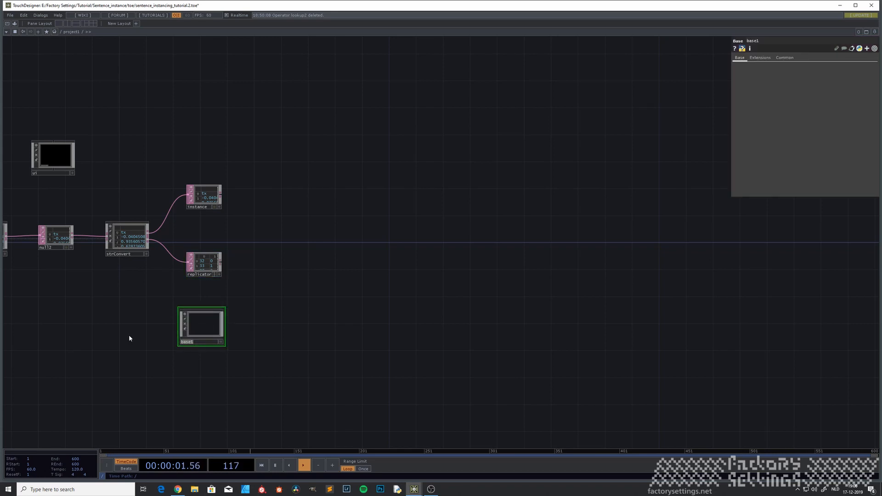
type("characters")
key("Return")
Enter the characters Base and add a Replicator COMP to its empty network.
left_click(207, 332)
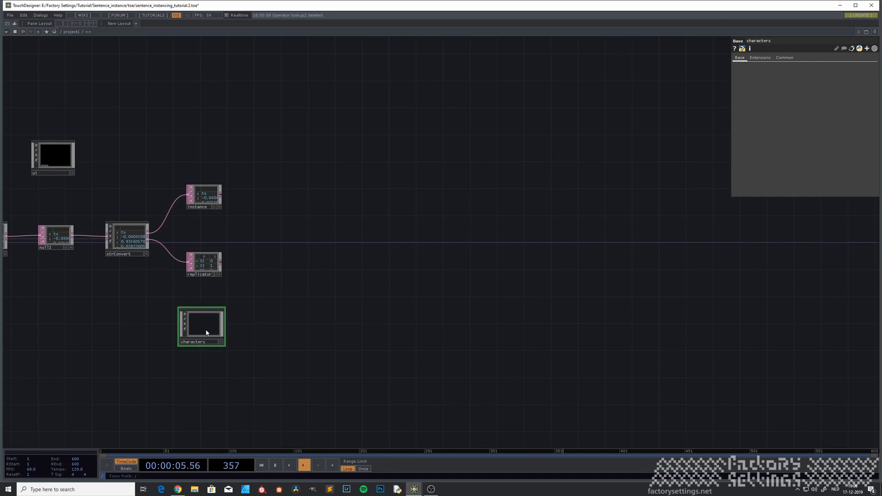
key("i")
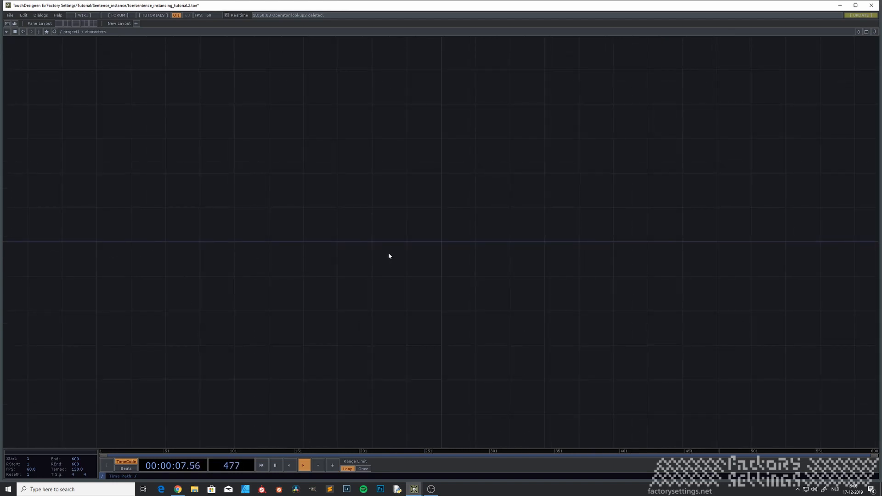
left_click_drag(408, 244, 277, 245)
key("Tab")
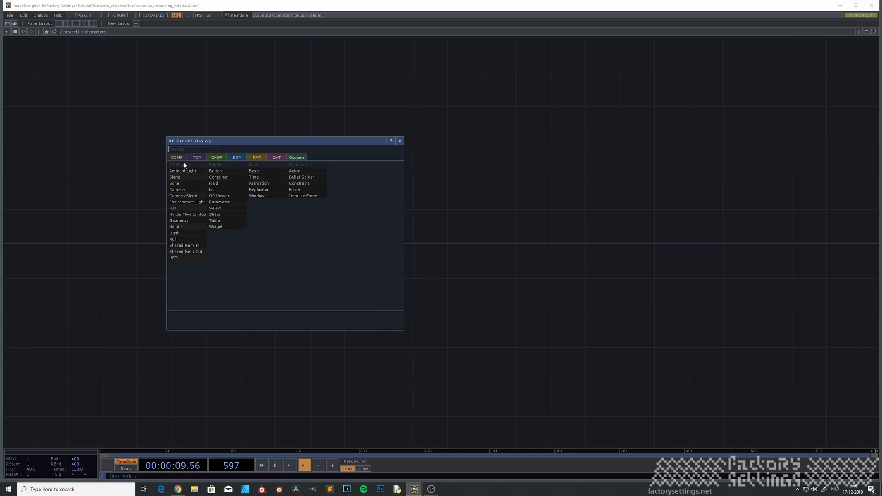
left_click(257, 189)
left_click(309, 238)
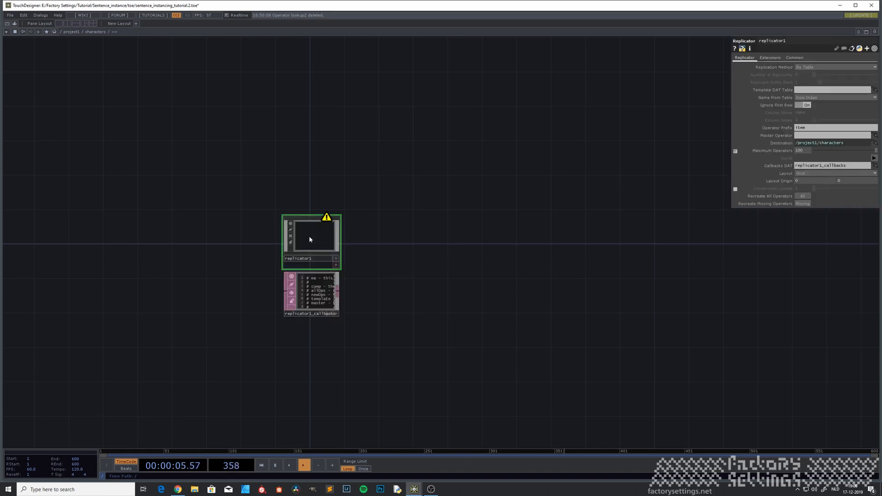
left_click_drag(343, 261, 241, 243)
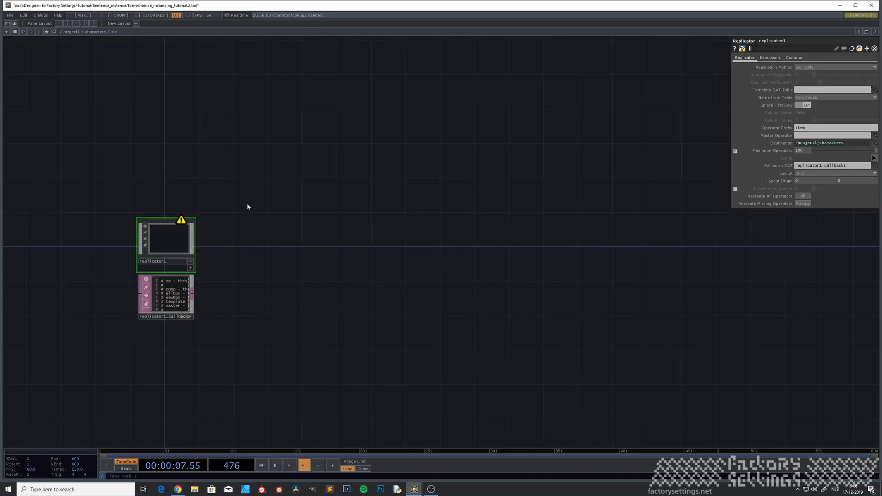
Add a Text TOP beside the Replicator and name it text0.
key("Tab")
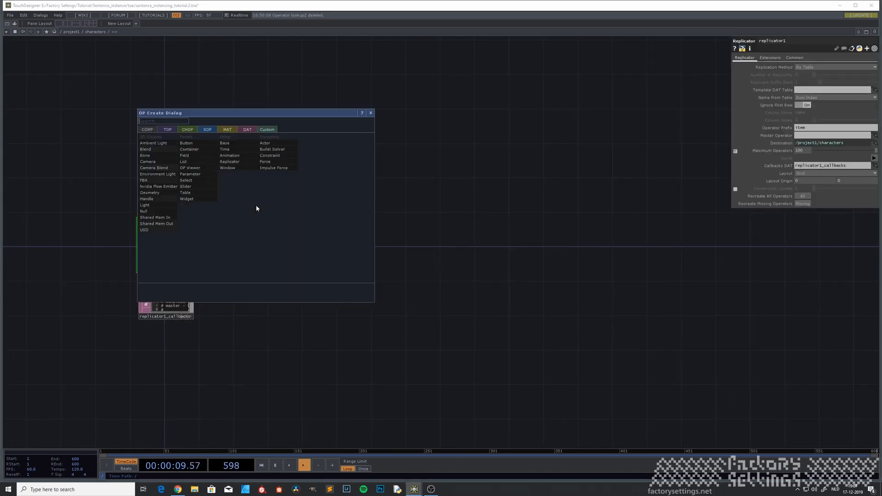
left_click(167, 130)
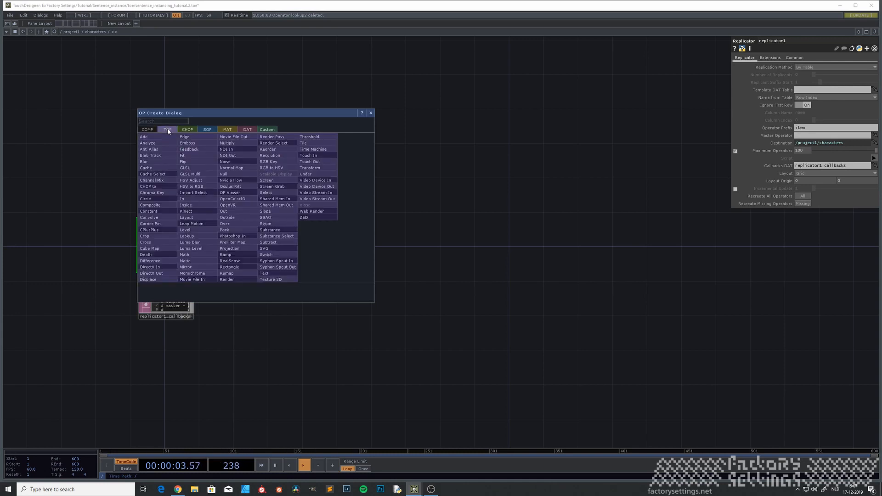
left_click(271, 273)
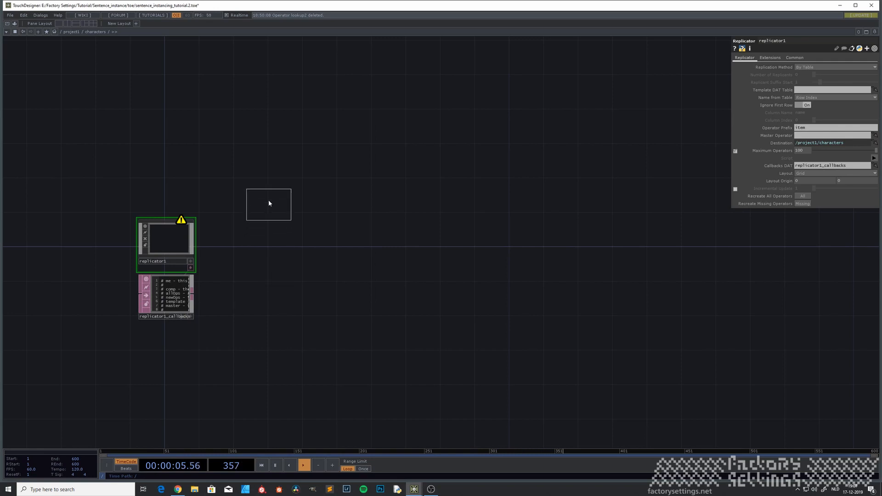
left_click(271, 186)
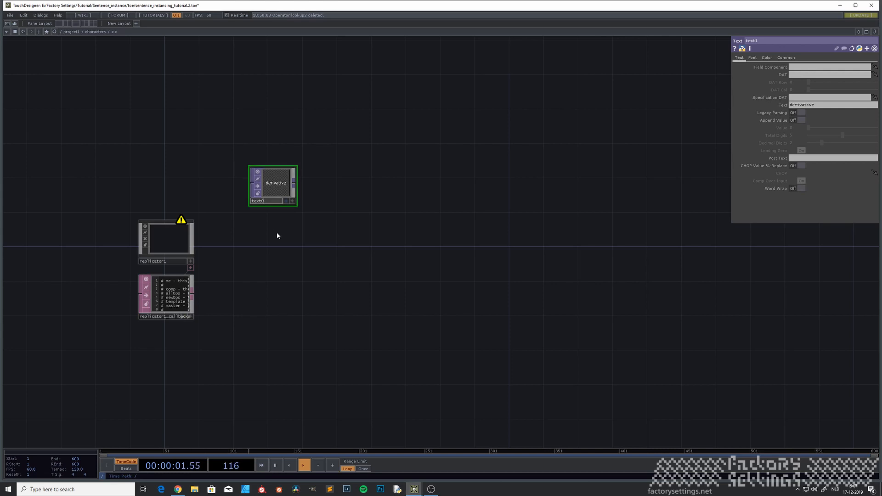
key("Return")
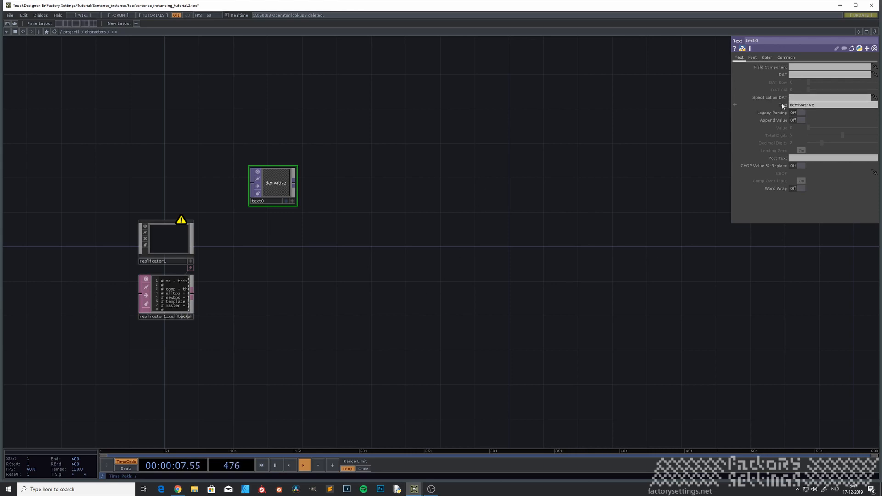
Set text0's Text parameter to the expression op('../replicator')[me.digits,2], checking the replicator table for the character column.
left_click(735, 105)
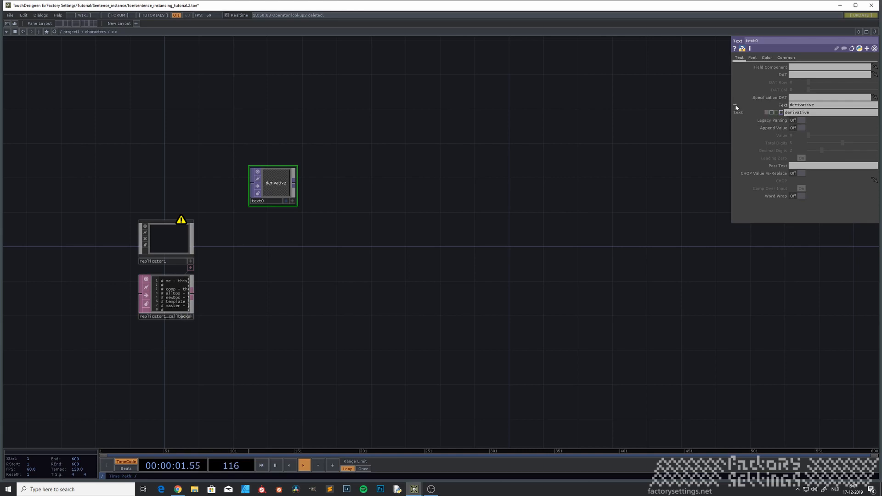
left_click(807, 112)
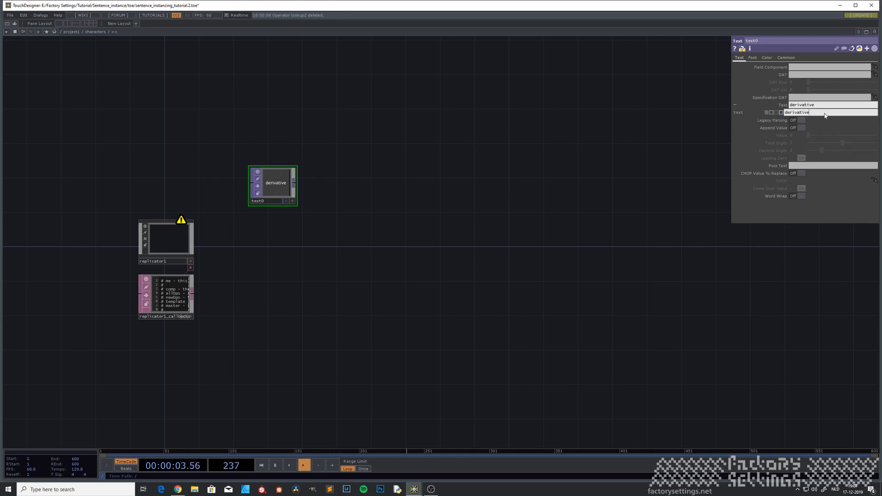
left_click(772, 112)
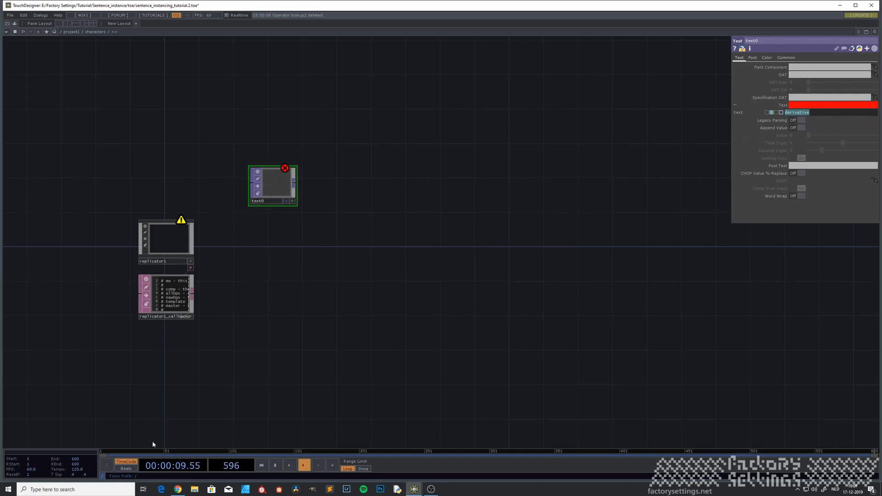
mouse_move(414, 489)
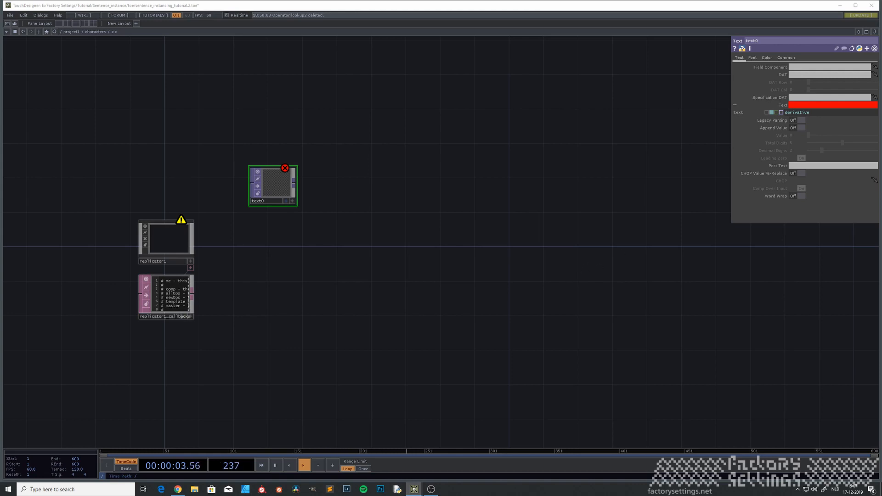
left_click(795, 114)
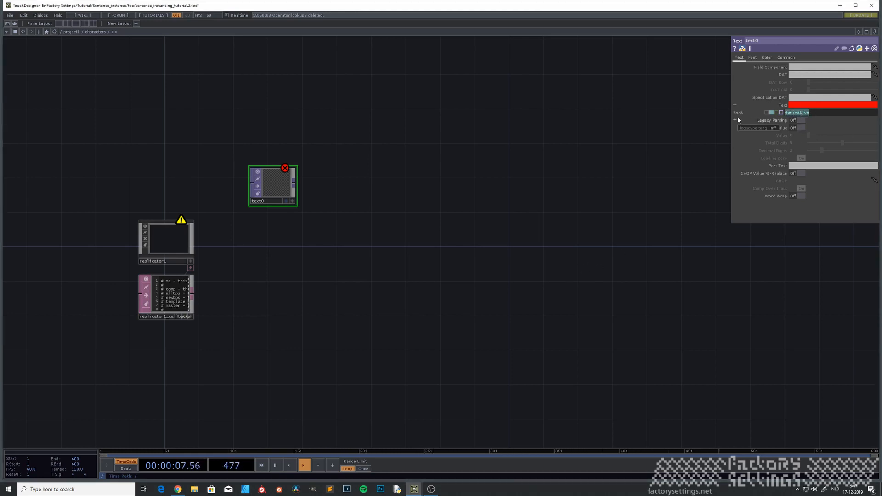
type("op")
type("('../replicator')[me.d")
type("igits,")
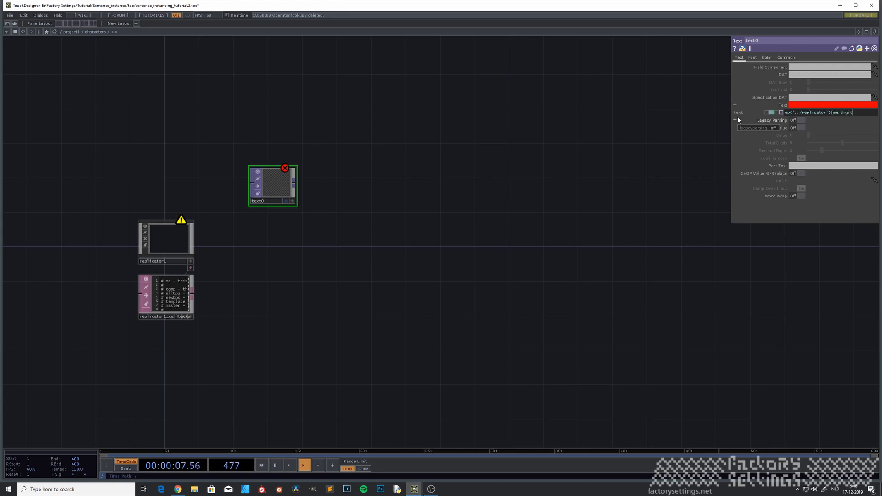
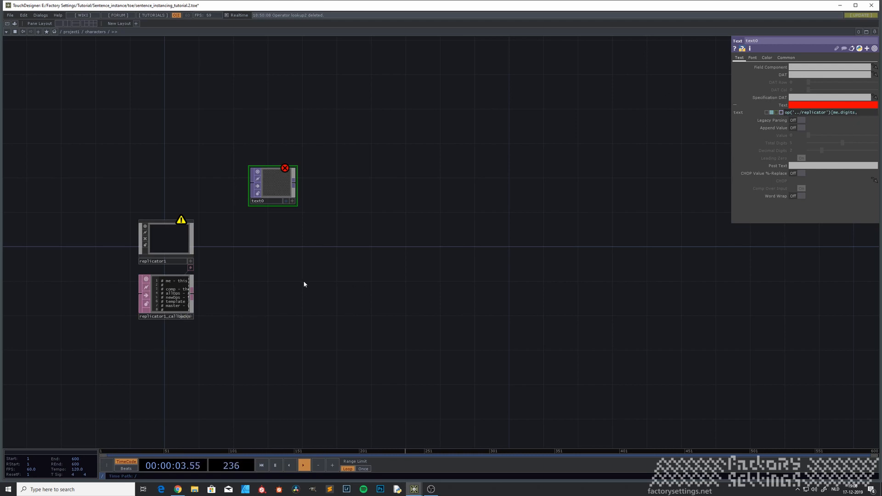
key("u")
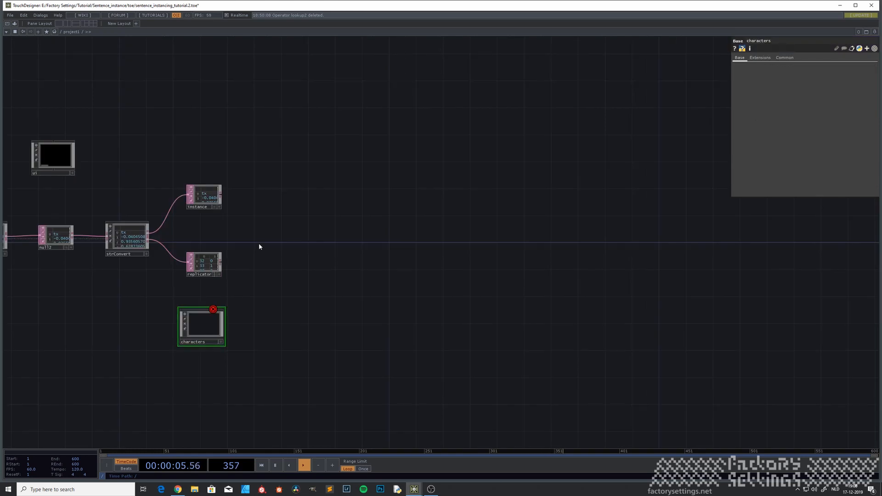
scroll(210, 263, "up", 5)
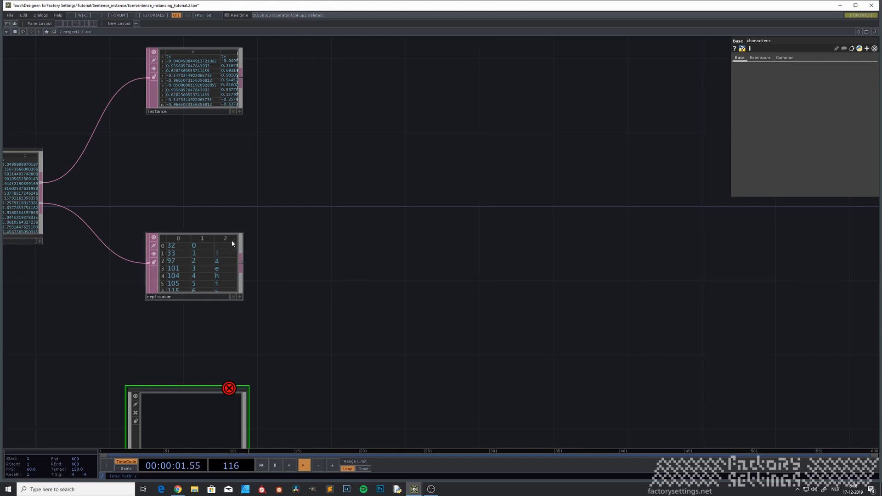
scroll(322, 386, "down", 5)
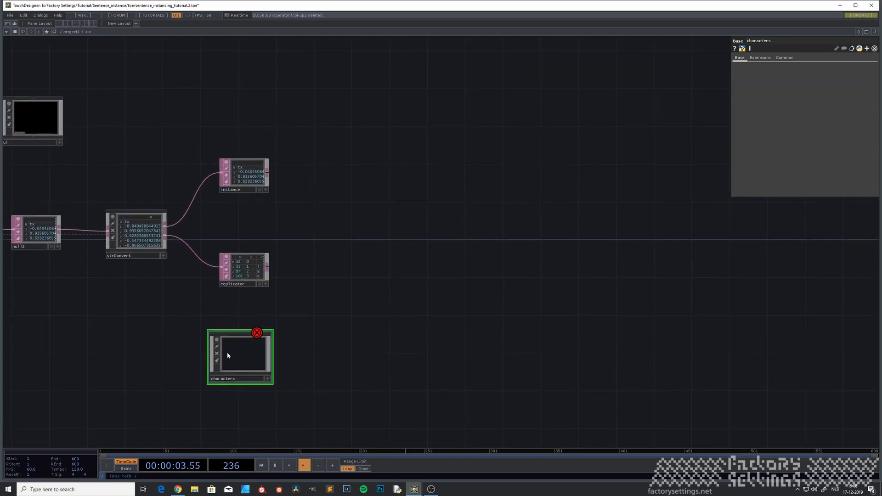
key("i")
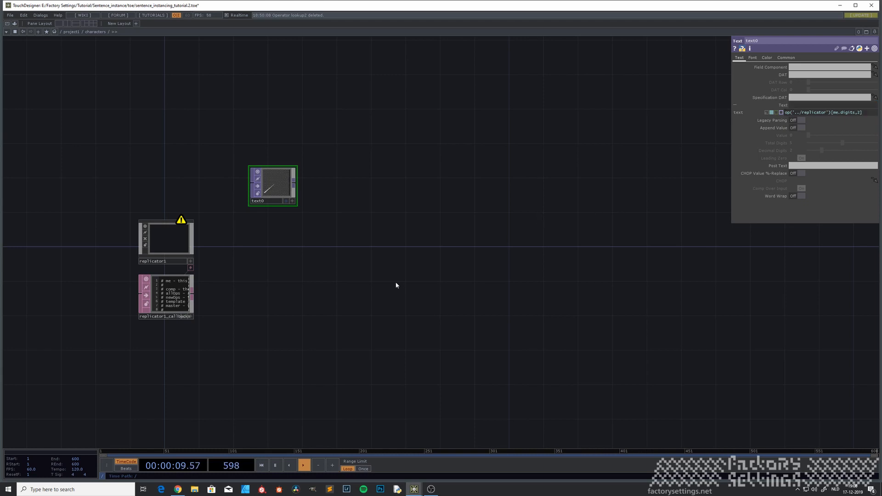
Set text0's font Display Method to Bitmap.
scroll(275, 193, "down", 3)
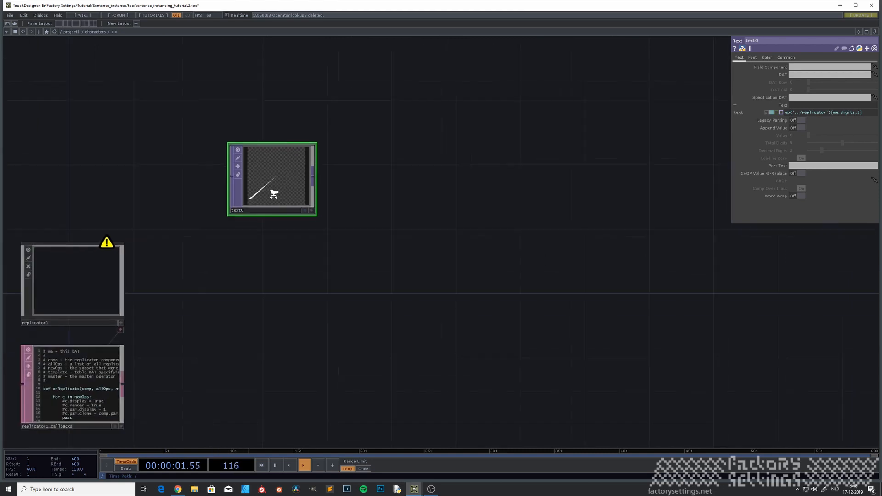
scroll(280, 189, "up", 5)
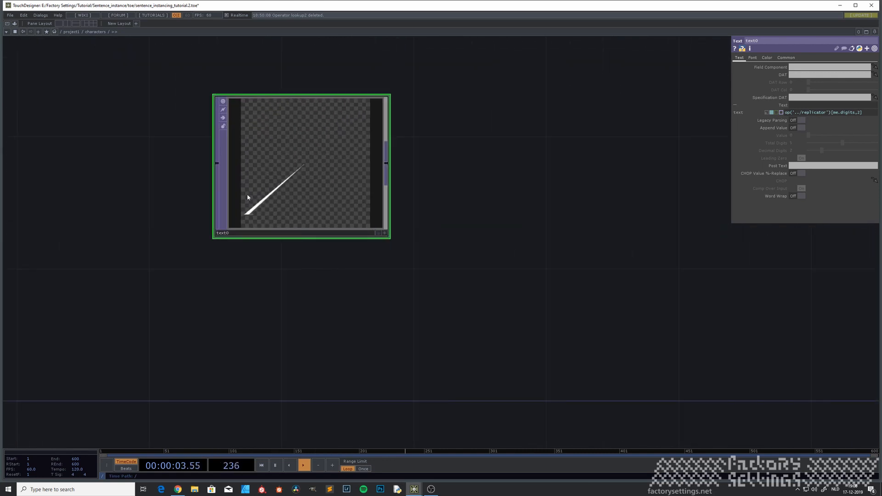
scroll(282, 194, "down", 4)
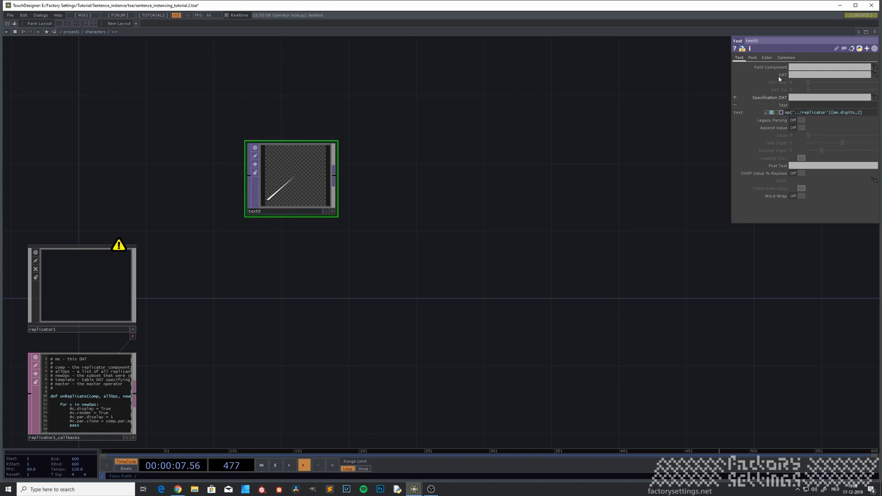
left_click(754, 58)
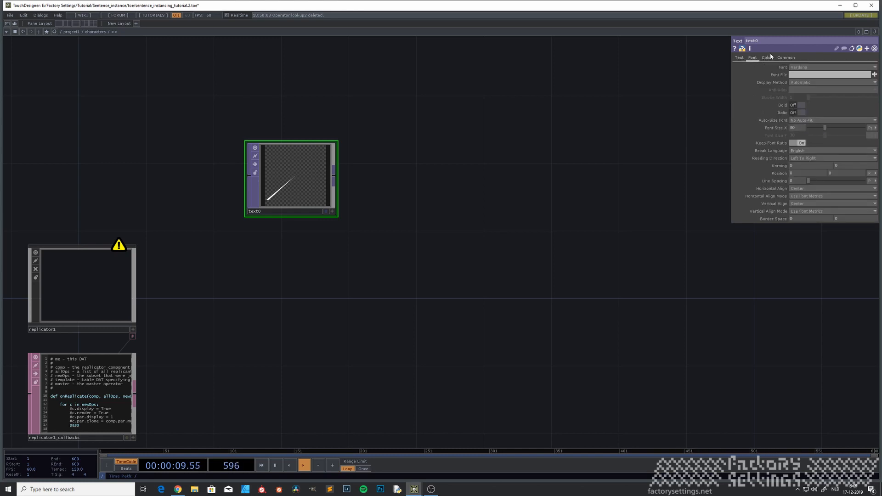
left_click(808, 82)
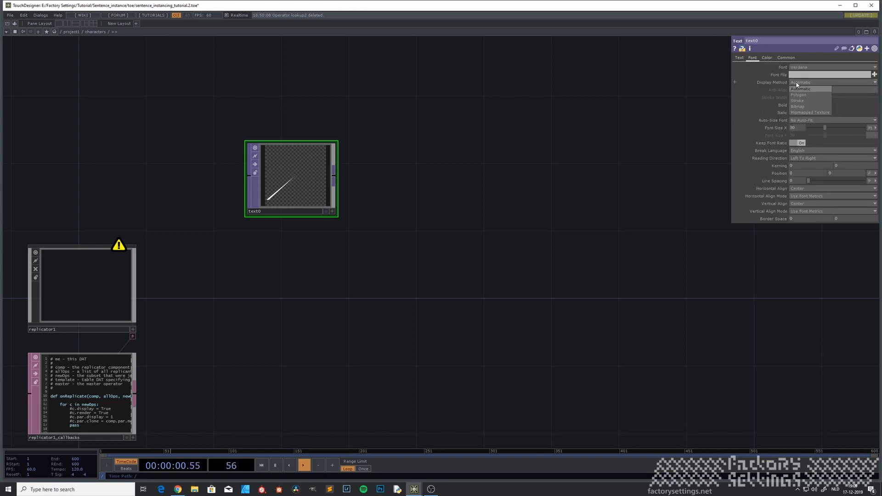
left_click(808, 107)
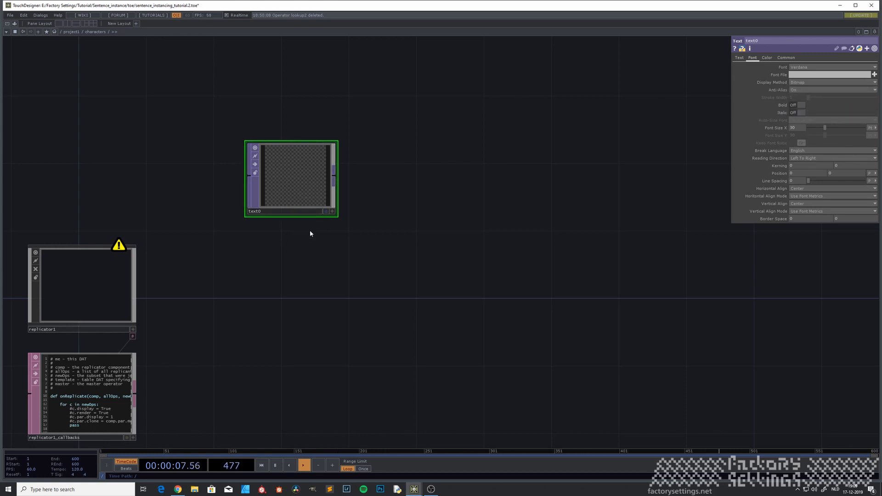
Set replicator1's Operator Prefix to text and its Master Operator to text0.
scroll(310, 230, "down", 3)
left_click_drag(297, 296, 287, 255)
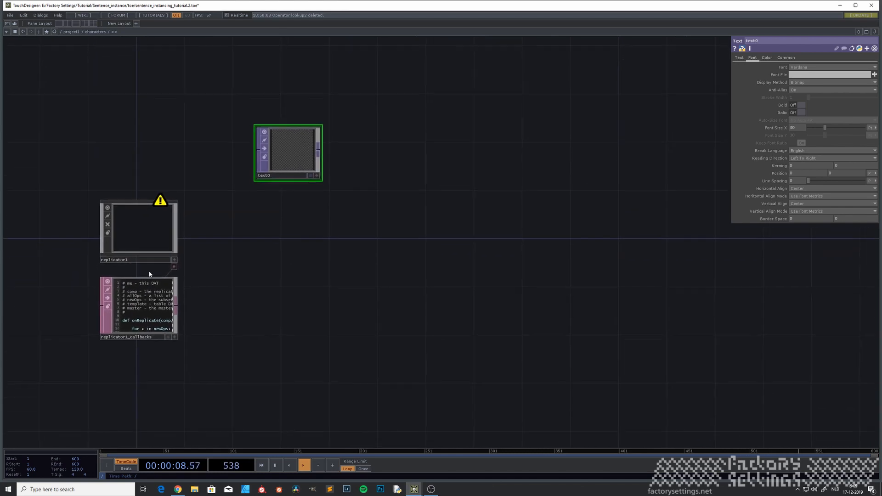
left_click(137, 227)
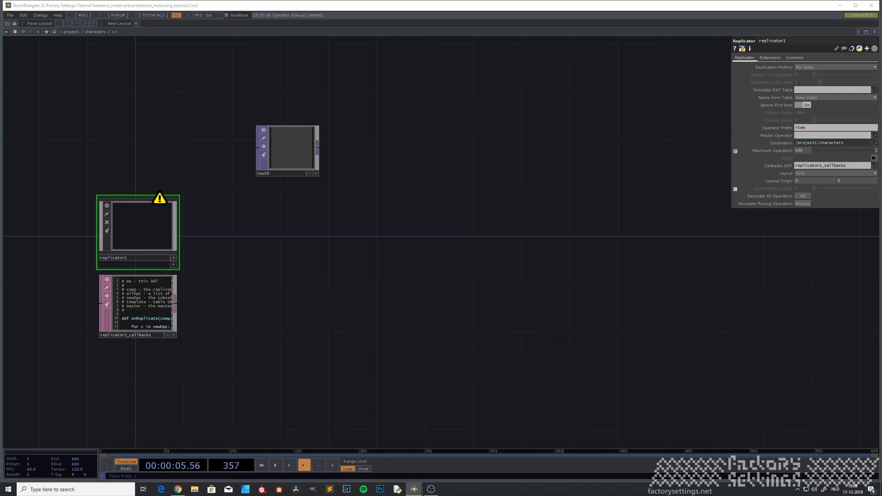
left_click_drag(810, 130, 750, 131)
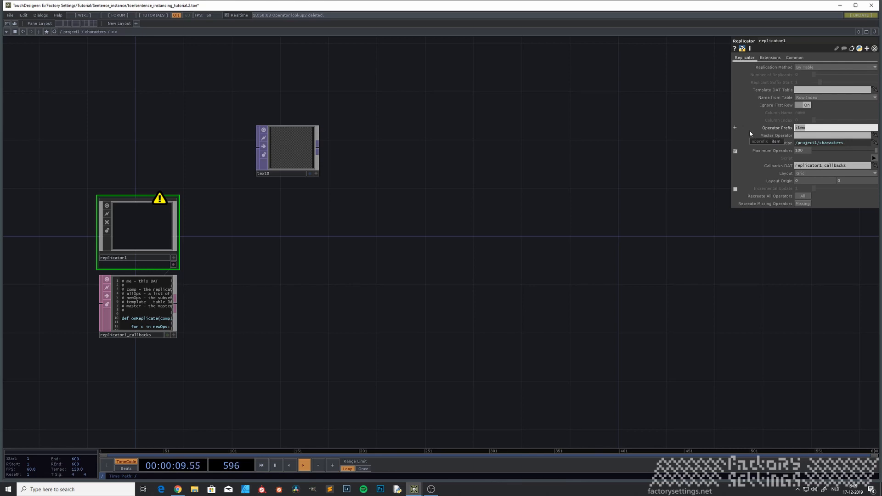
type("text")
key("Tab")
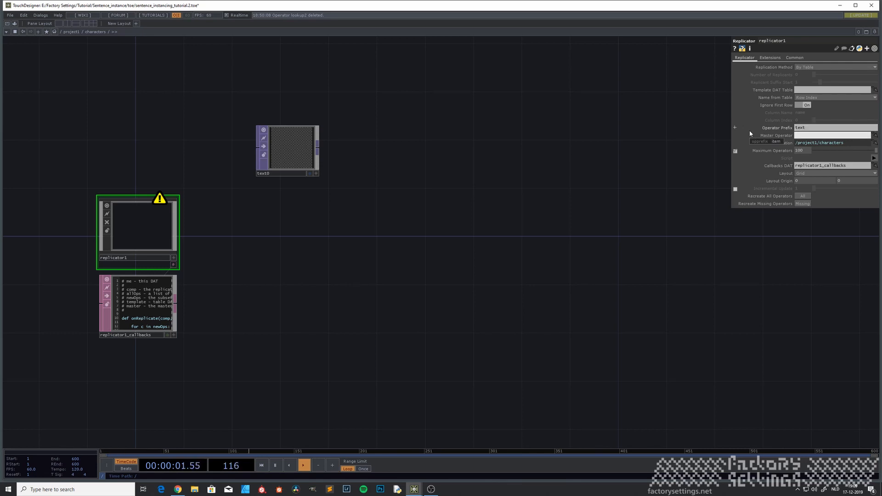
type("text0")
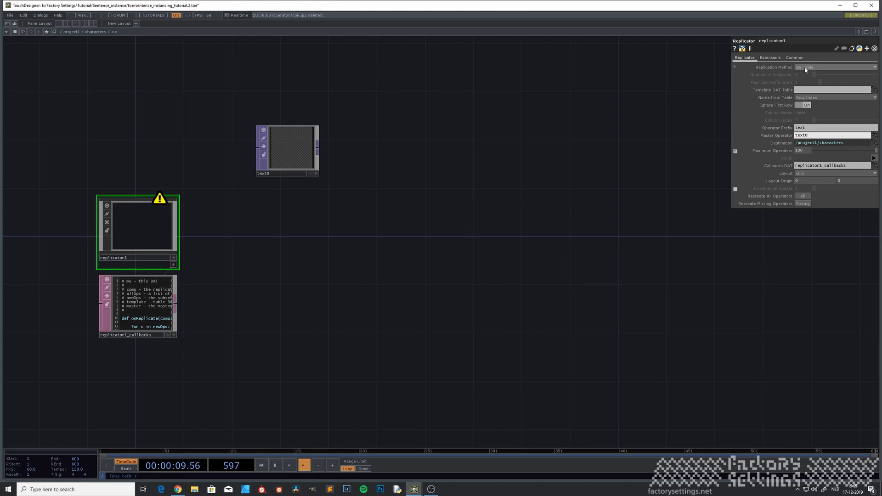
Set replicator1's Template DAT Table to ../replicator.
left_click(797, 91)
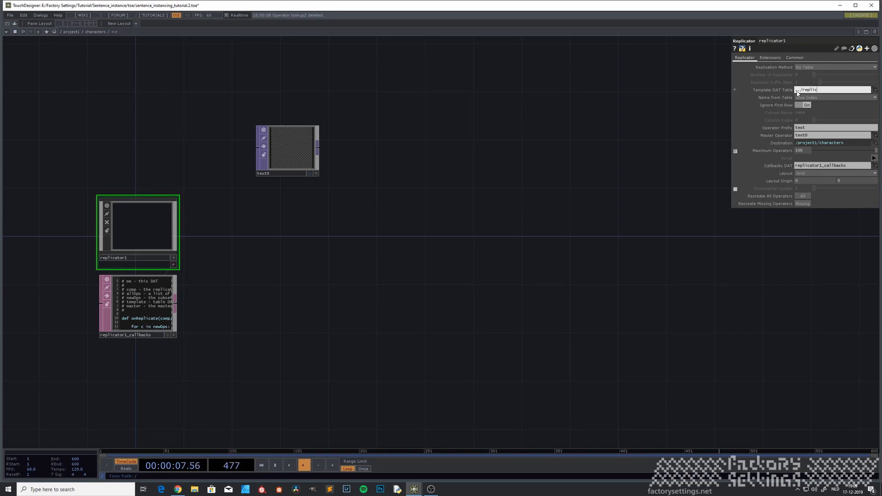
type("../replicator")
key("Return")
Shift the replicated Text TOPs clear of the Replicator by setting its horizontal Layout Origin to 262.
left_click_drag(473, 379, 465, 275)
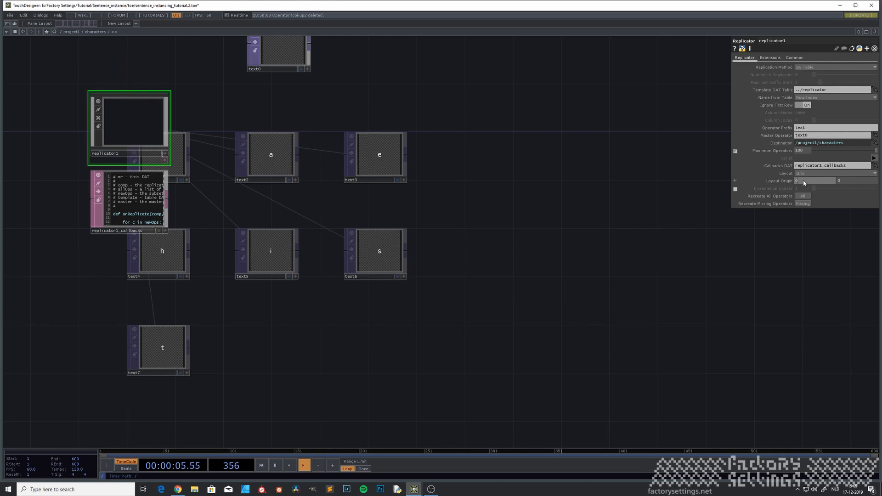
middle_click_drag(803, 181, 803, 173)
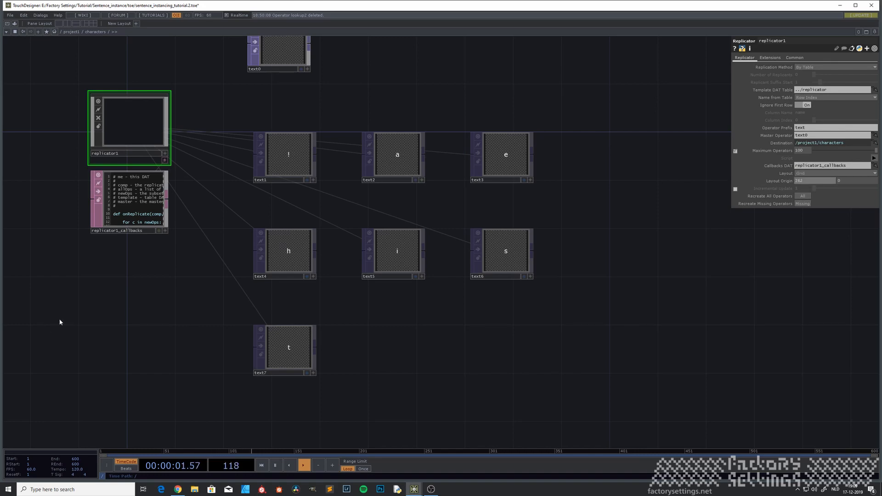
scroll(216, 291, "down", 4)
left_click_drag(240, 205, 239, 224)
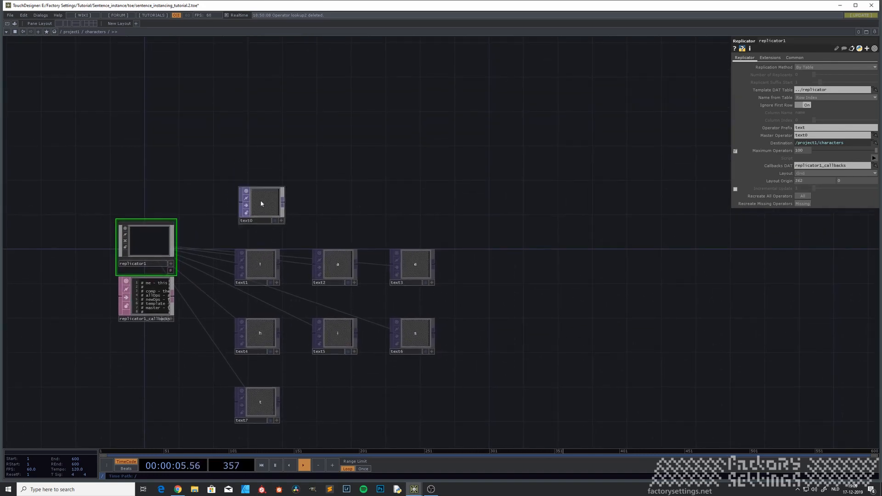
left_click_drag(311, 395, 292, 362)
scroll(306, 368, "up", 3)
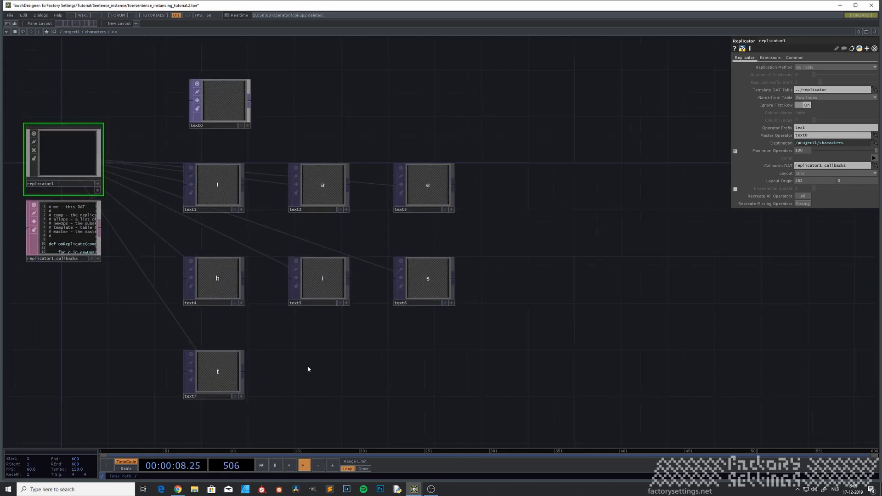
Increase the font size of the master text0 and have replicator1 recreate all its operators.
left_click(227, 98)
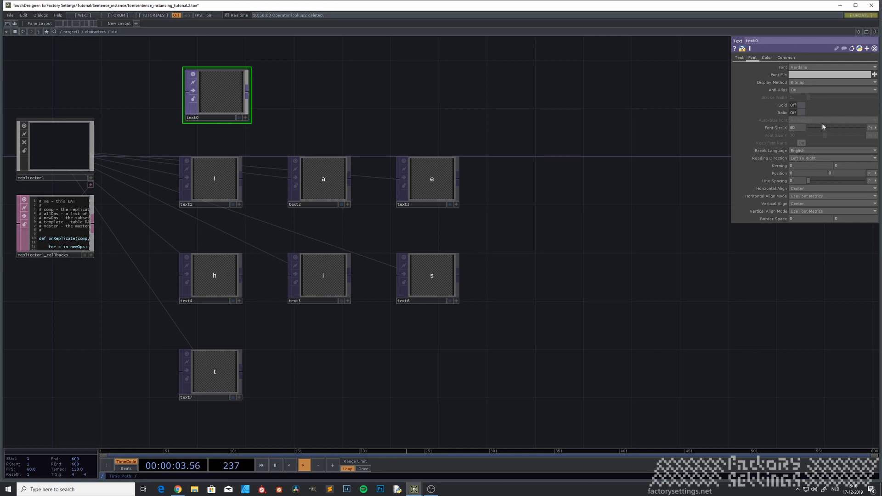
left_click_drag(827, 129, 825, 130)
left_click(81, 154)
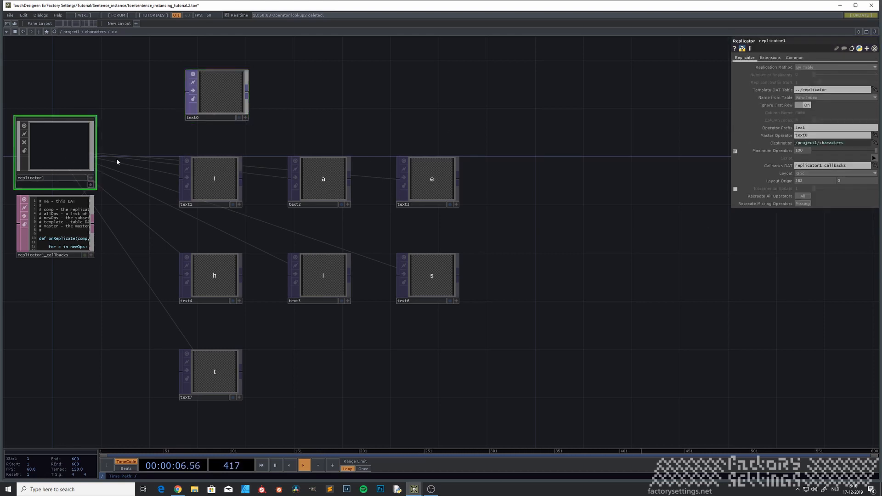
left_click(803, 196)
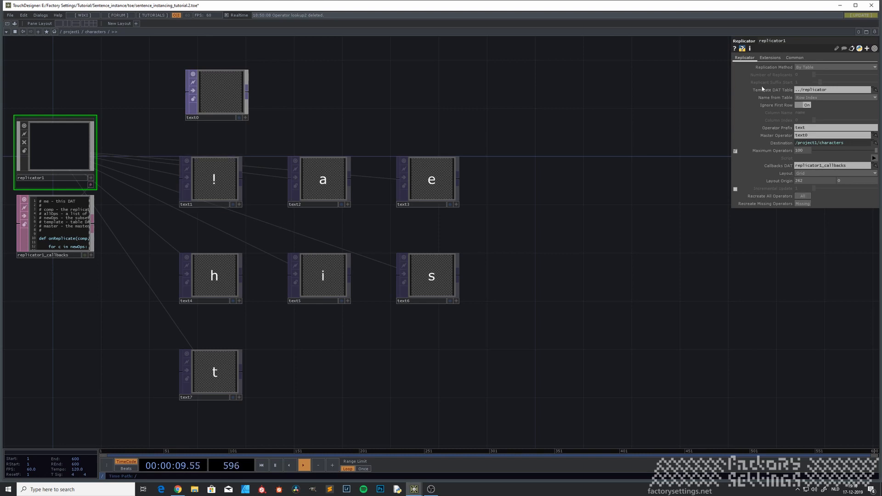
Try the Stroke, Polygon and Automatic display methods on the master text0 and restore Bitmap.
left_click(228, 96)
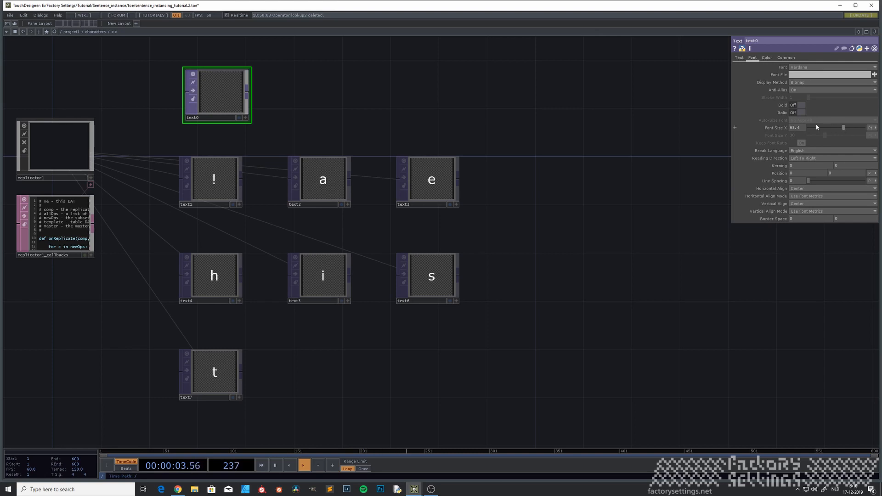
left_click(814, 82)
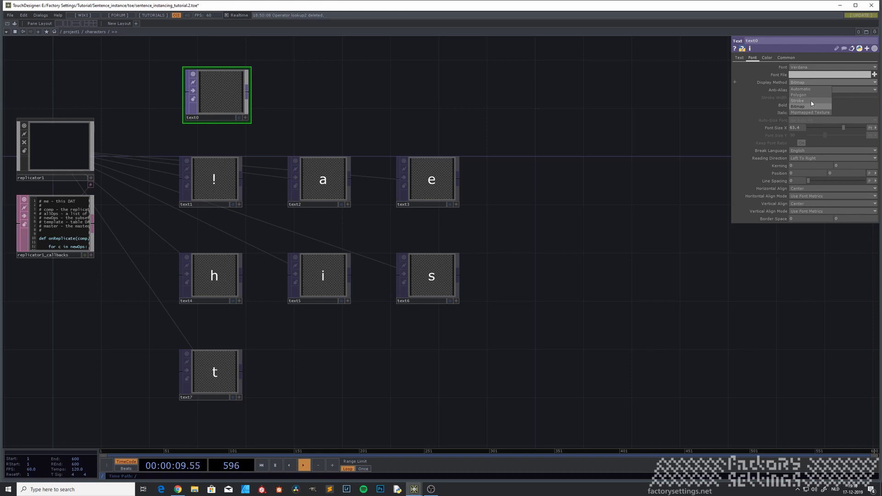
left_click(811, 100)
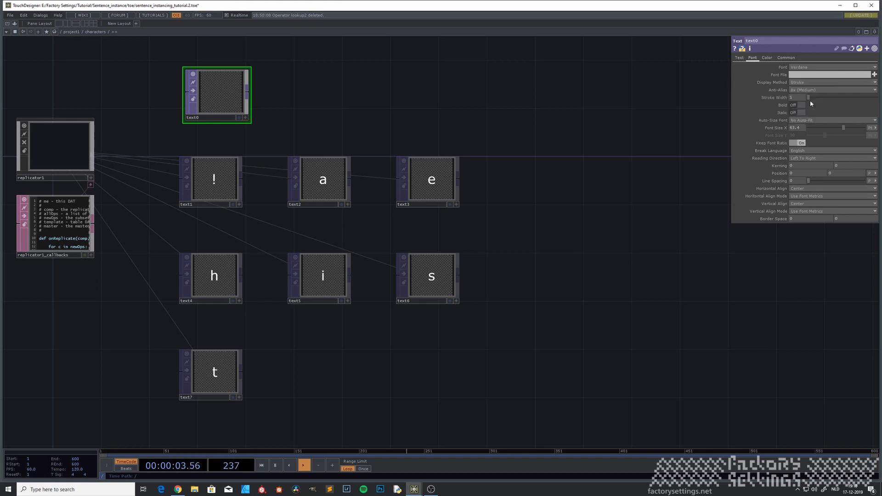
left_click(807, 83)
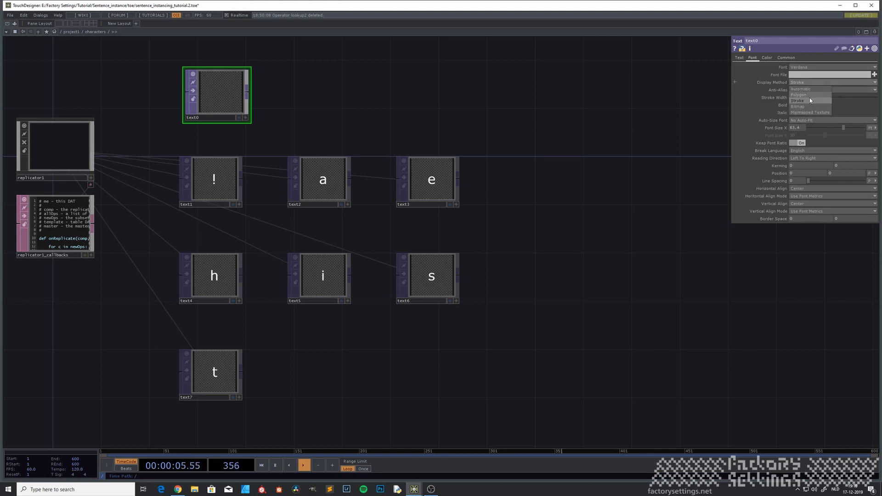
left_click(809, 95)
left_click(808, 83)
left_click(808, 89)
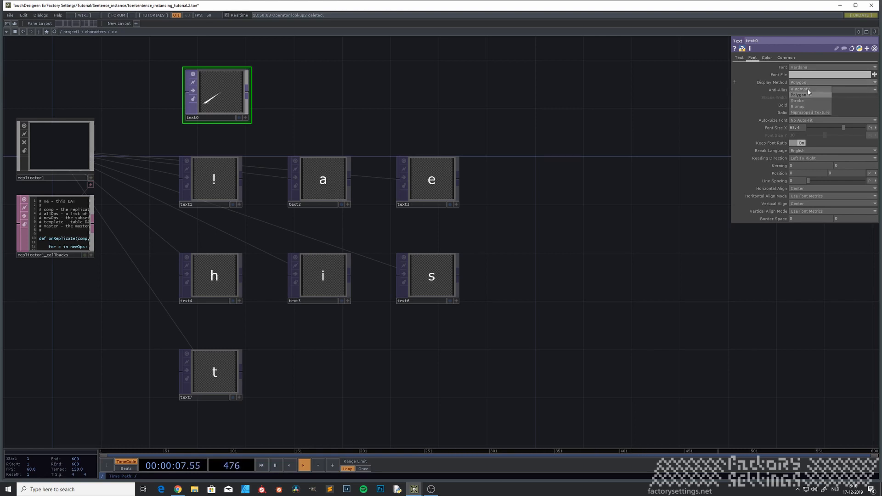
left_click(809, 83)
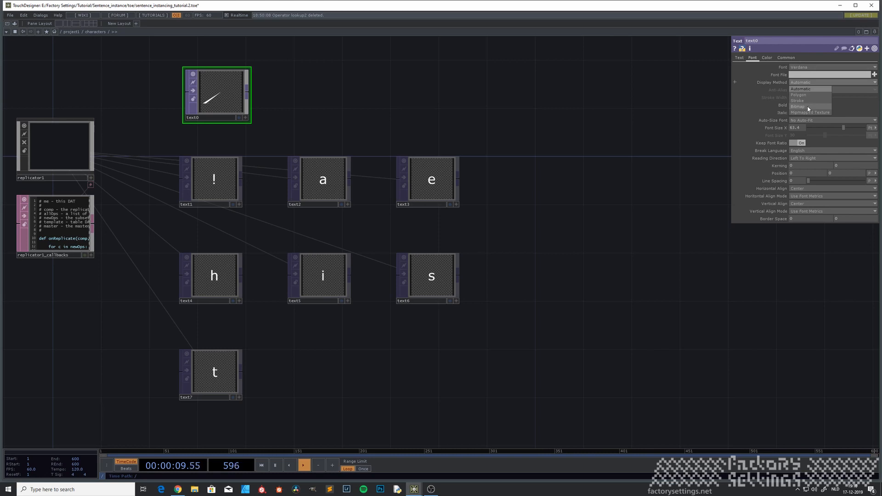
left_click(806, 107)
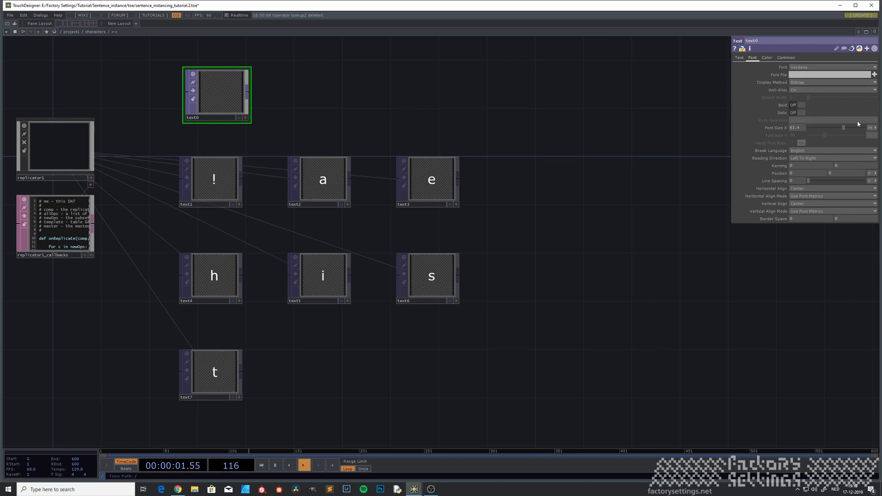
Set text0 to font size 82, Automatic display and Auto-Fit Always, and have replicator1 recreate all its operators.
left_click_drag(843, 128, 852, 129)
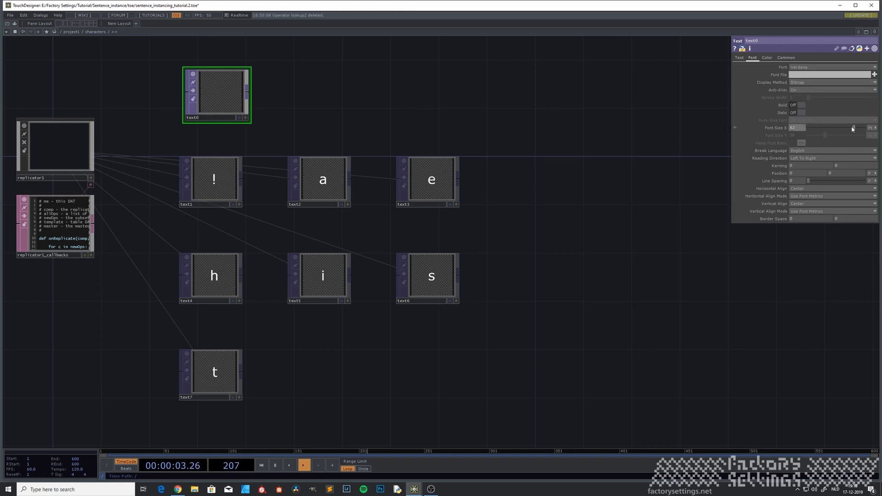
left_click(823, 82)
left_click(810, 85)
left_click(802, 120)
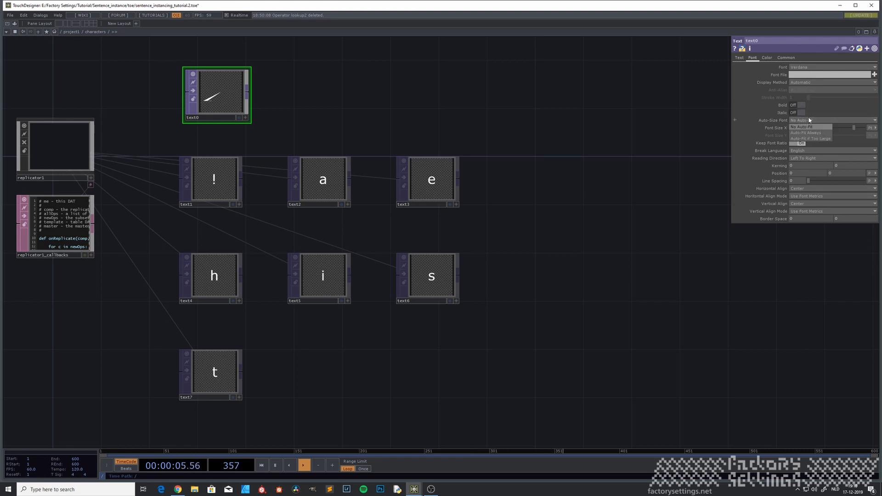
left_click(811, 132)
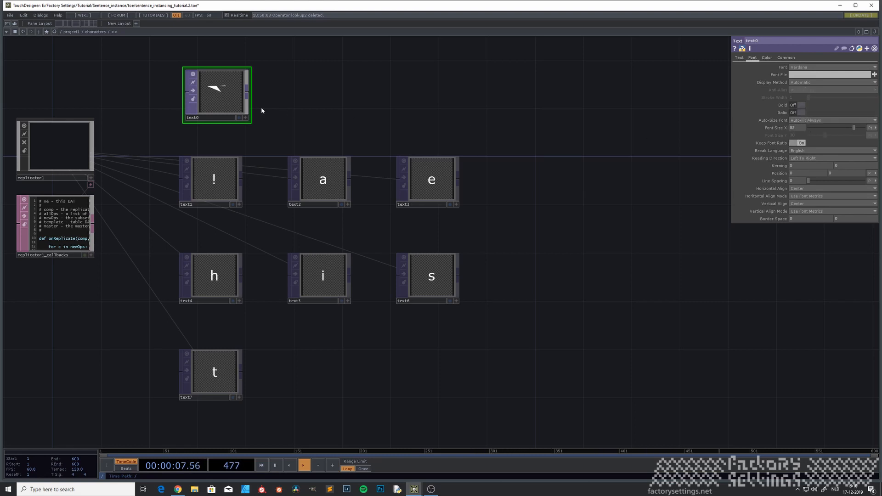
left_click(17, 152)
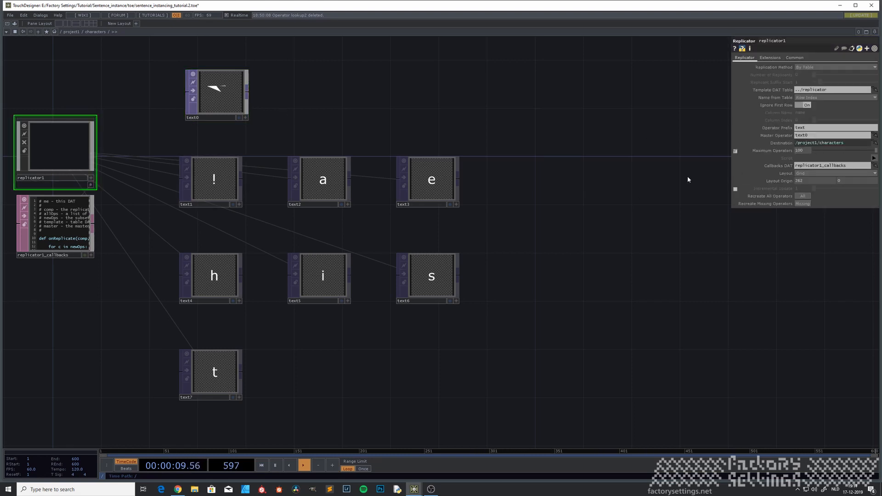
left_click(802, 196)
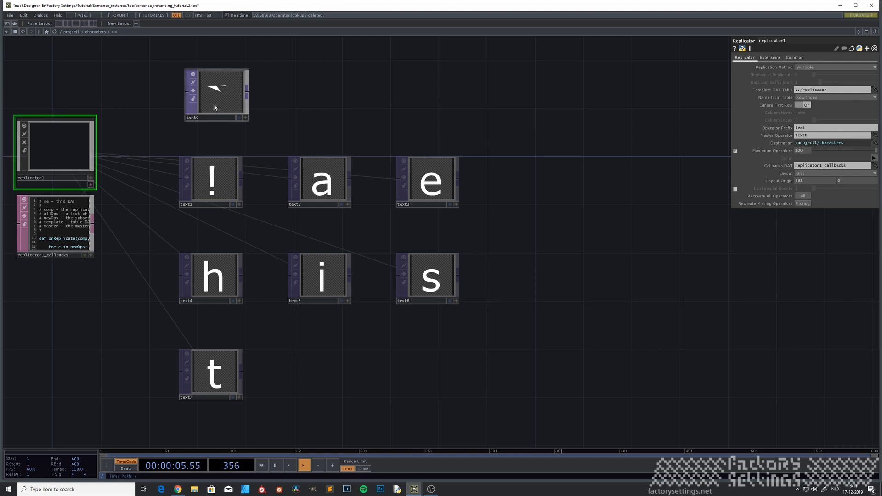
Set text0's Display Method back to Bitmap and have replicator1 recreate all its operators.
left_click(197, 110)
left_click(818, 86)
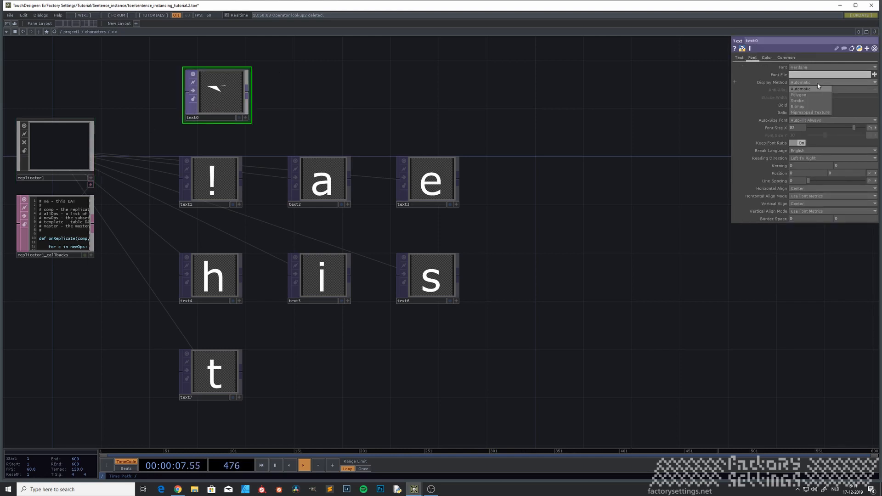
left_click(809, 109)
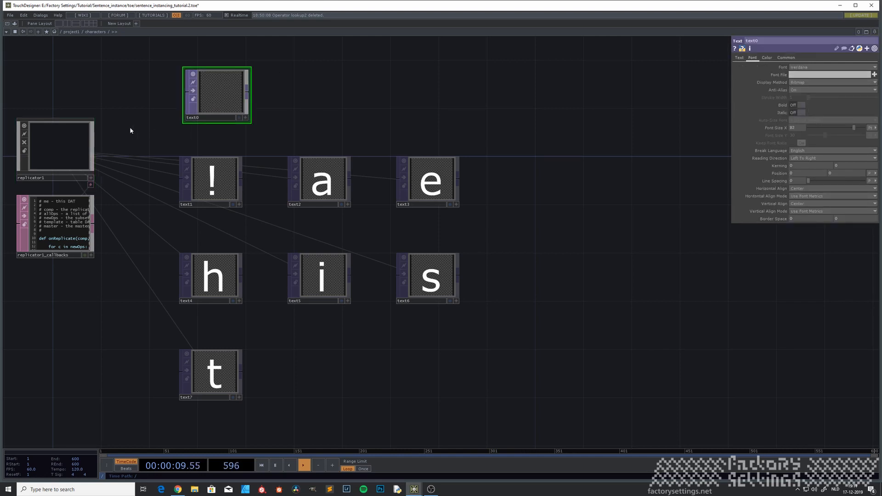
left_click(67, 147)
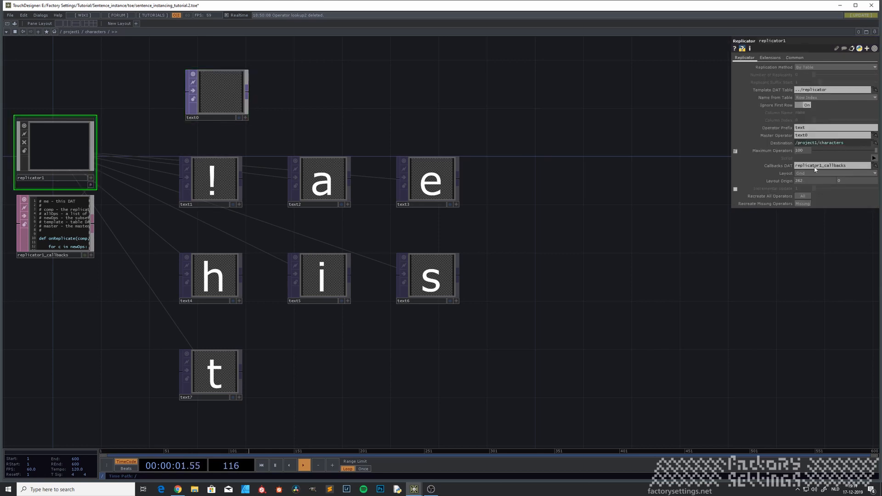
left_click(803, 197)
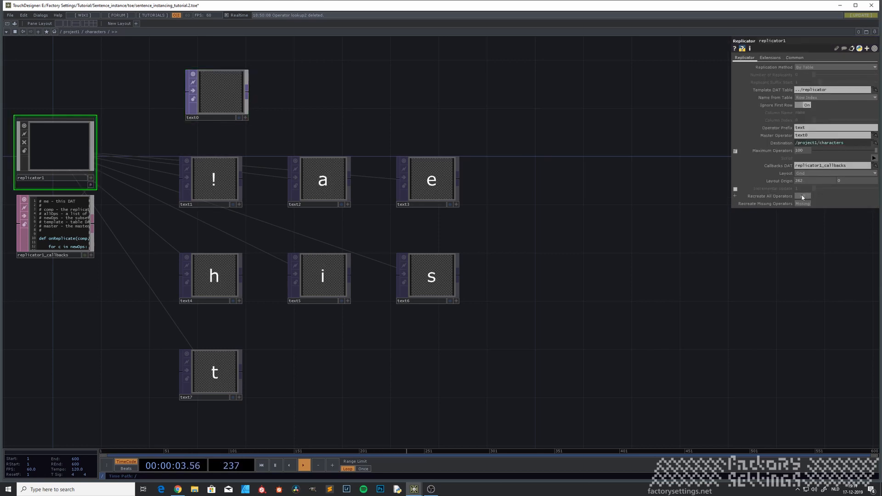
Set the Font Size X of the master text0 to 100 and have replicator1 recreate all its operators.
left_click(213, 101)
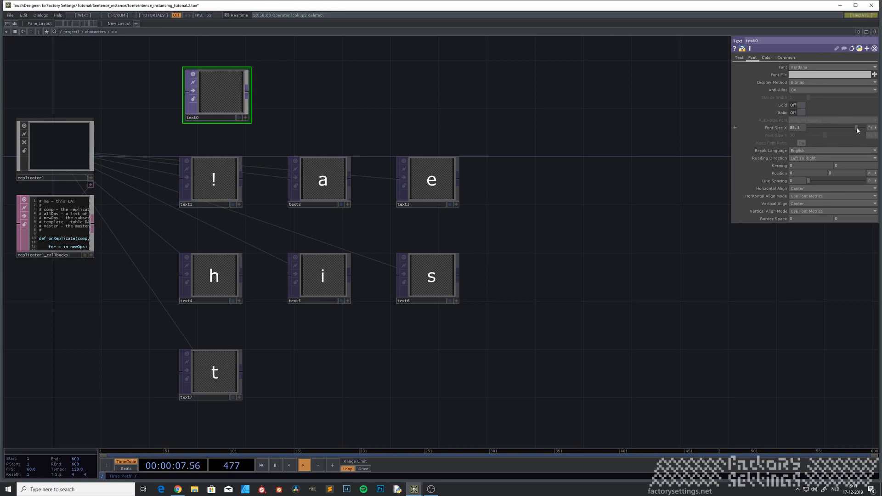
left_click_drag(858, 130, 858, 130)
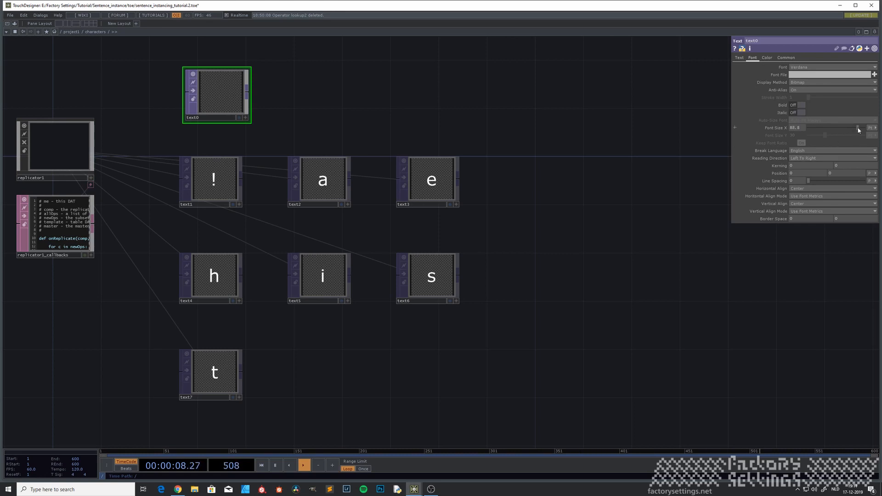
left_click(796, 129)
type("100")
key("Return")
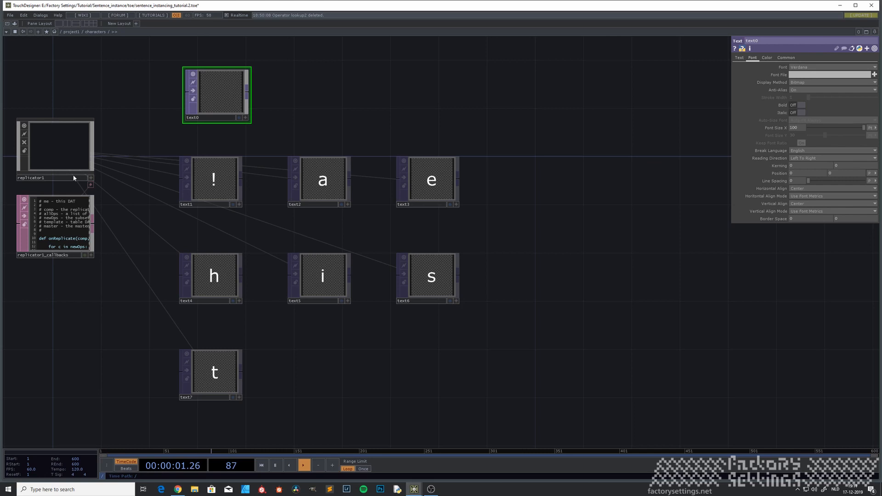
left_click(62, 146)
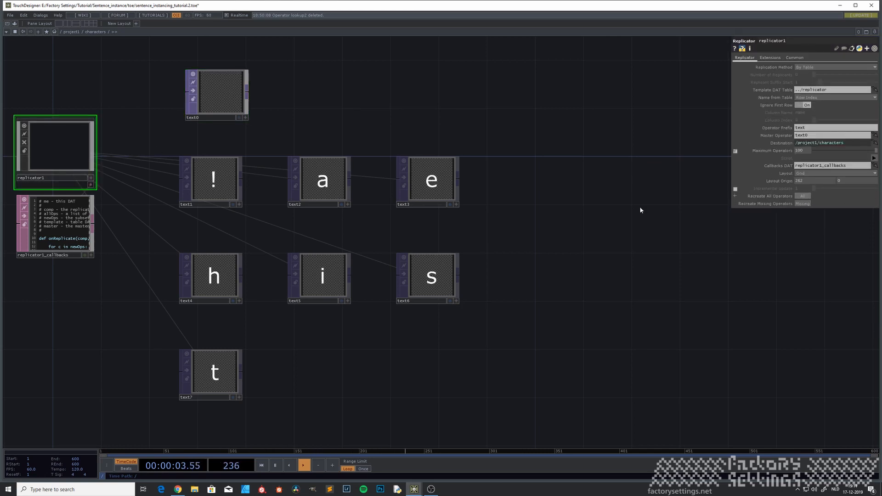
Leave the characters component and return to the project1 network.
scroll(261, 342, "down", 2)
scroll(305, 351, "down", 2)
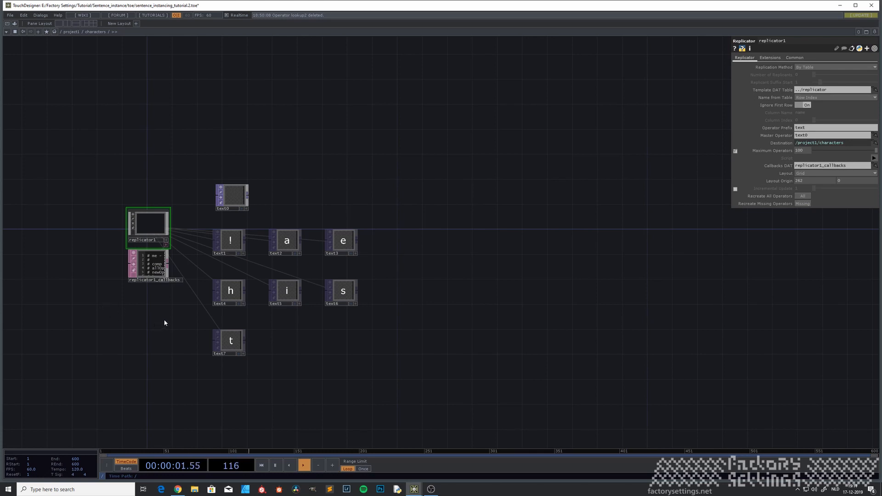
key("u")
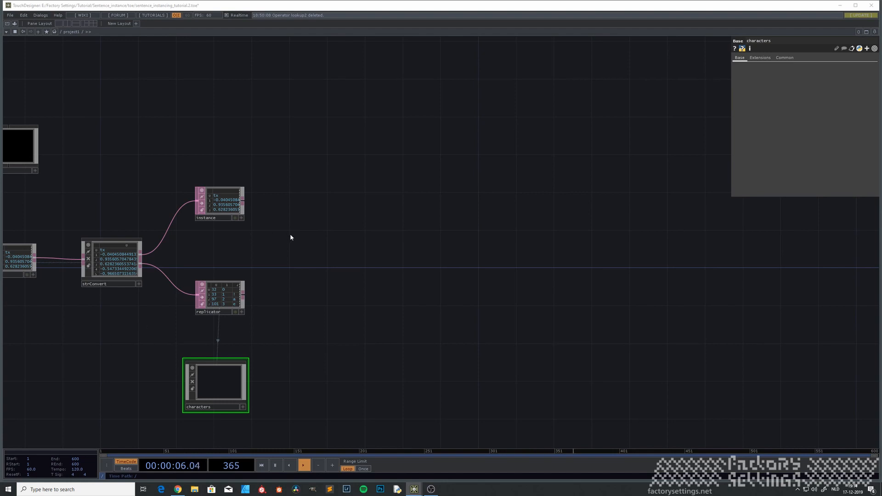
Examine the instance table's position, normal, ascii, int and char columns and how it branches off strConvert.
left_click_drag(299, 230, 258, 258)
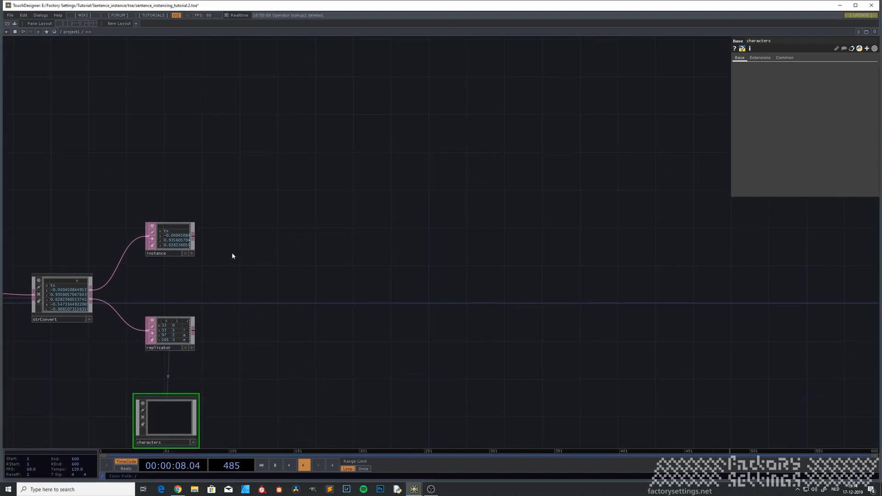
middle_click_drag(232, 252, 243, 248)
left_click_drag(242, 248, 326, 249)
middle_click_drag(230, 233, 193, 272)
scroll(250, 233, "up", 5)
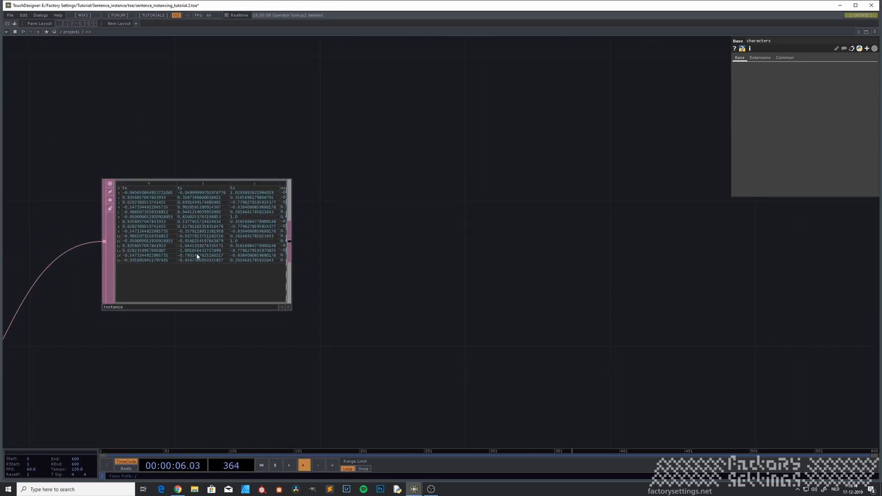
scroll(207, 263, "down", 4)
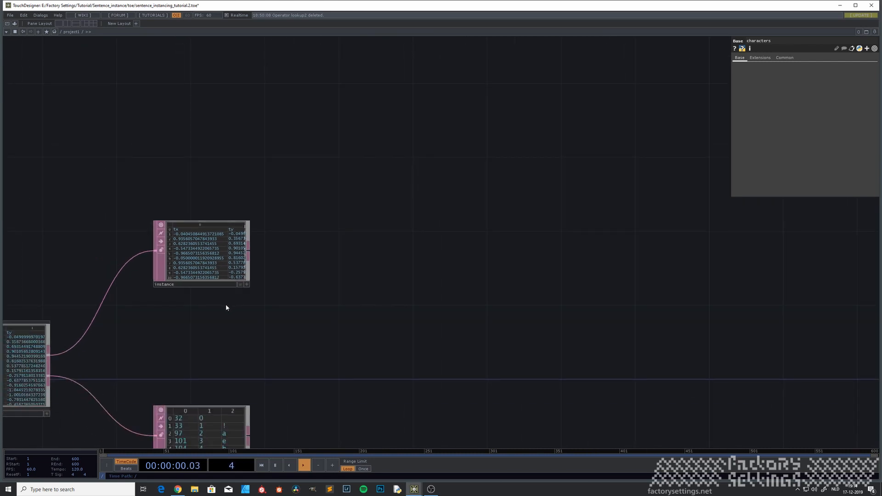
scroll(210, 242, "up", 6)
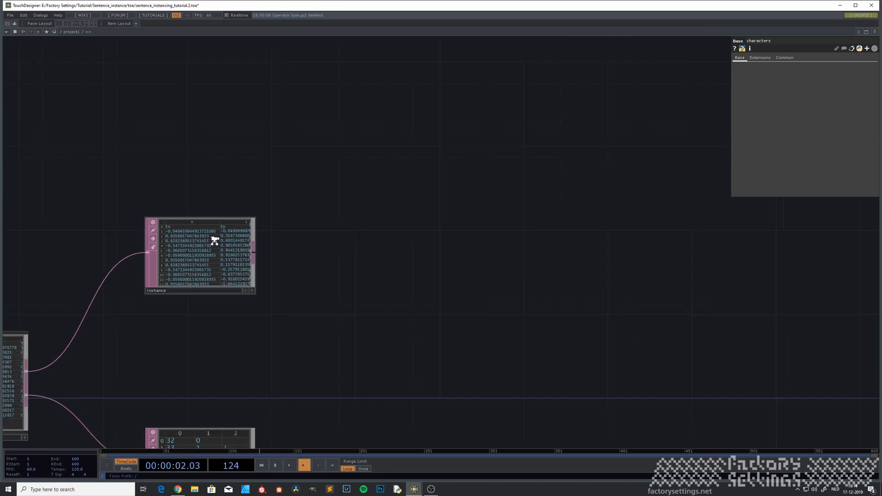
scroll(202, 244, "up", 2)
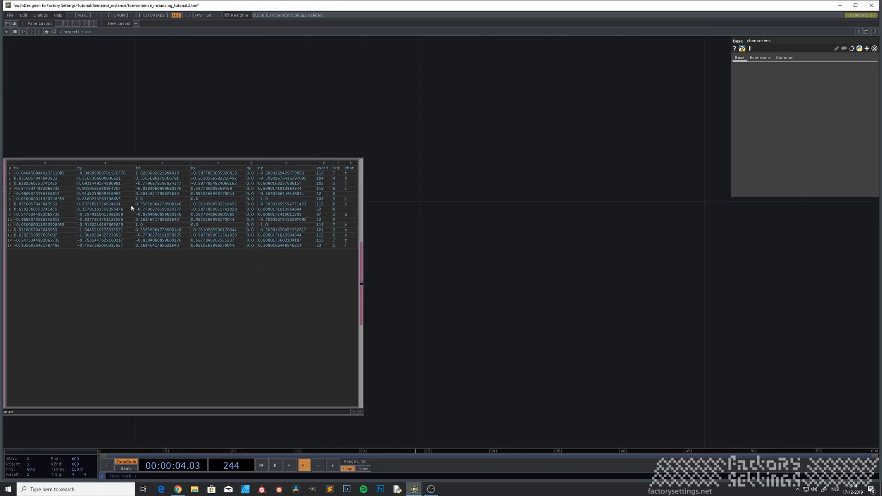
scroll(202, 237, "down", 6)
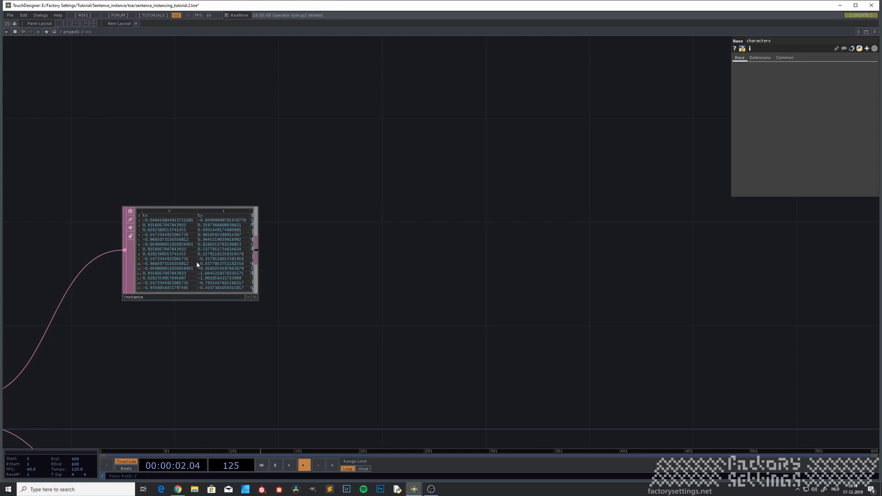
left_click_drag(174, 365, 319, 309)
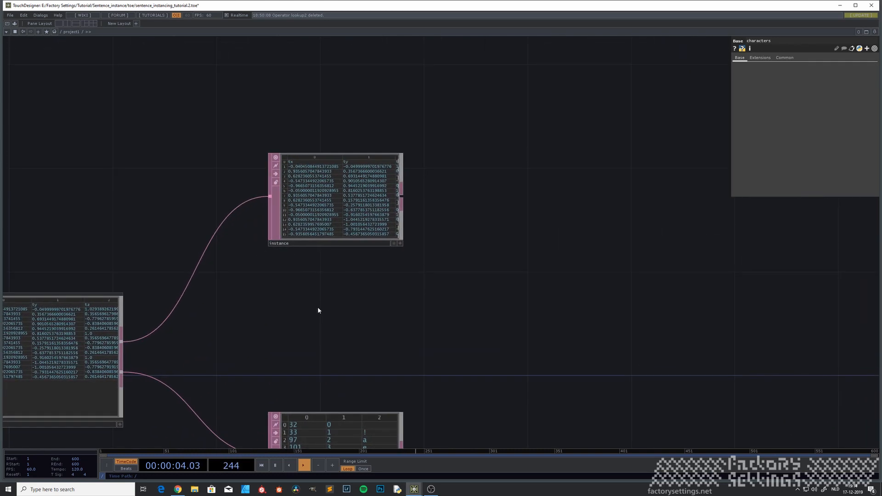
scroll(344, 296, "down", 5)
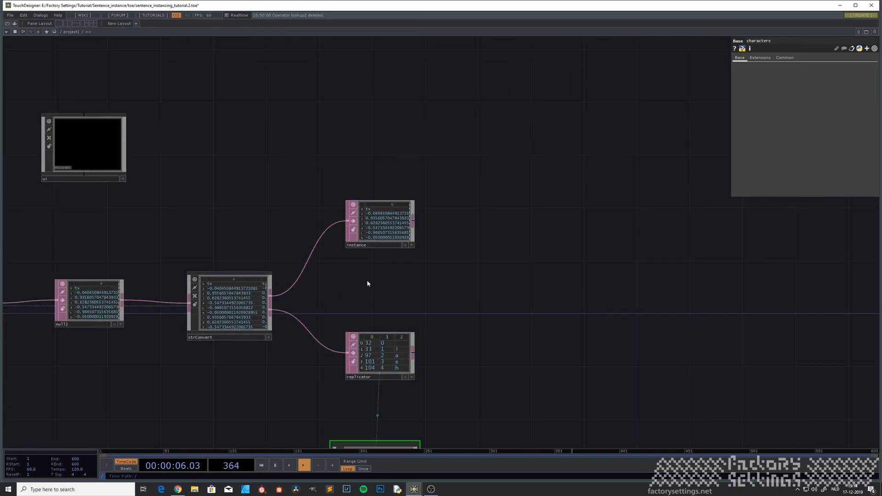
left_click_drag(367, 280, 254, 330)
scroll(278, 283, "up", 8)
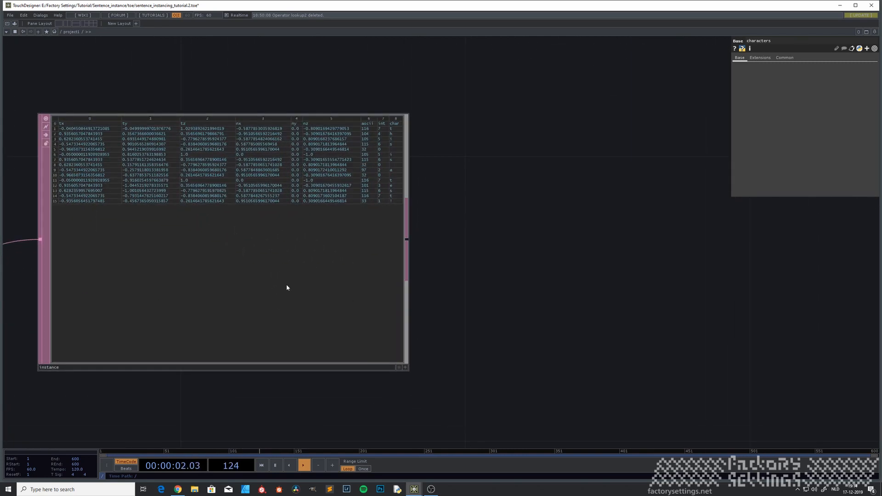
scroll(245, 244, "down", 2)
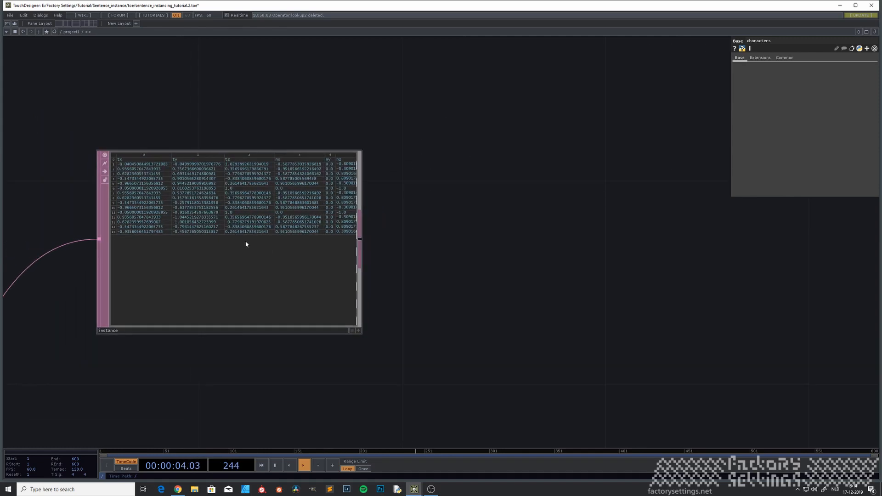
scroll(246, 244, "down", 7)
left_click_drag(443, 278, 590, 174)
scroll(413, 248, "down", 2)
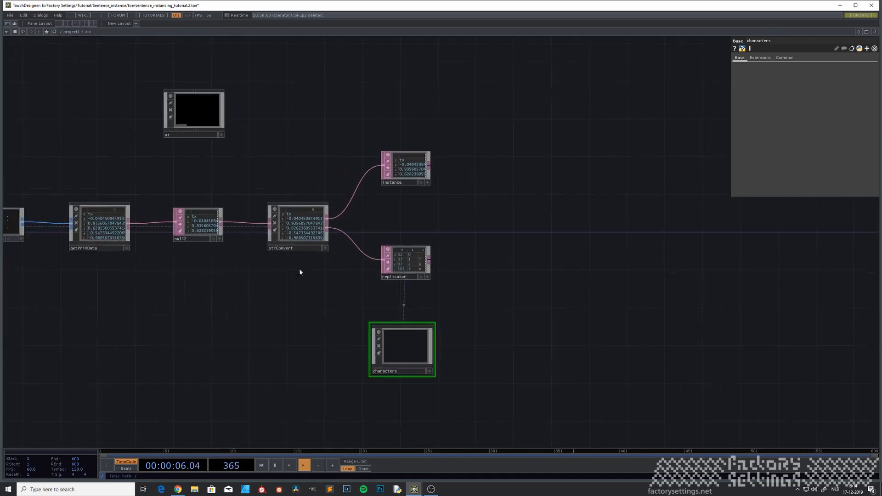
Examine the project network and the columns of the instance table.
scroll(172, 313, "down", 4)
left_click_drag(220, 331, 279, 334)
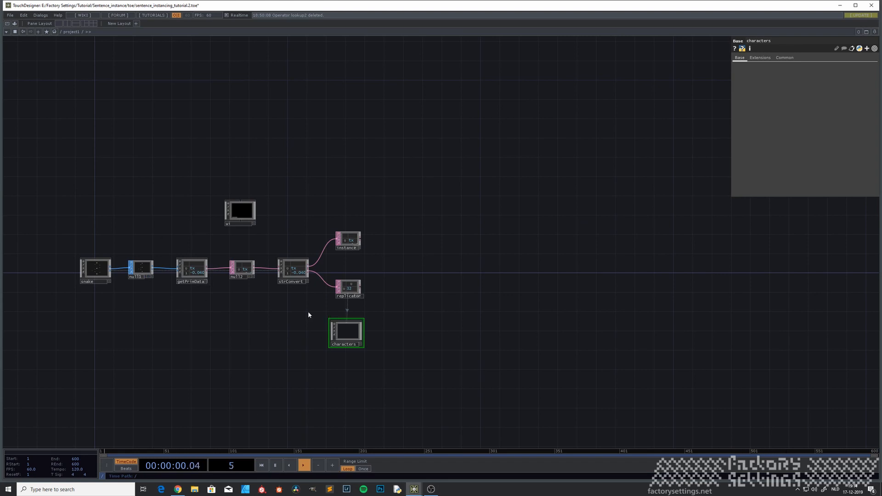
mouse_move(274, 310)
left_mouse_down()
mouse_move(203, 335)
mouse_move(260, 318)
left_mouse_up()
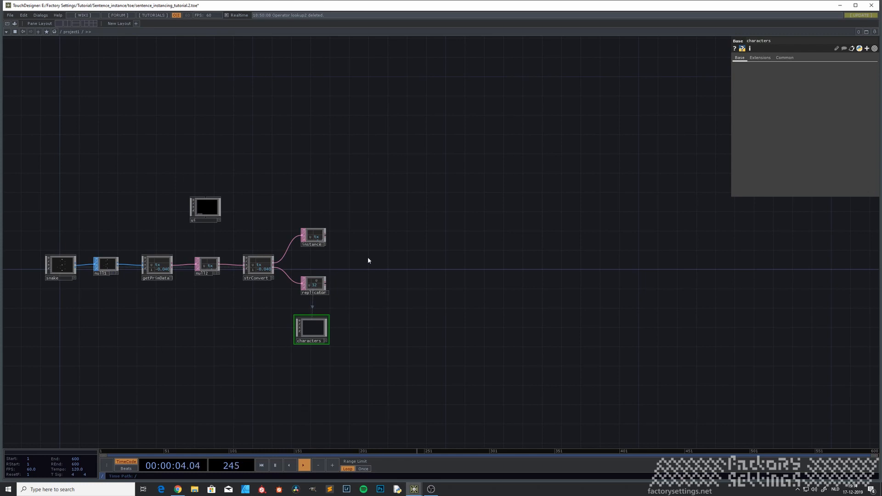
scroll(377, 246, "up", 5)
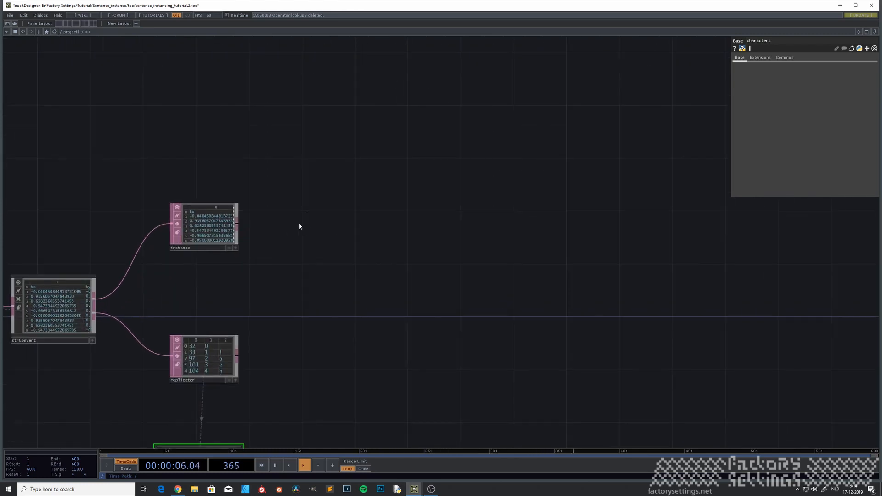
left_click_drag(325, 246, 371, 285)
scroll(330, 258, "up", 2)
left_click_drag(327, 258, 383, 260)
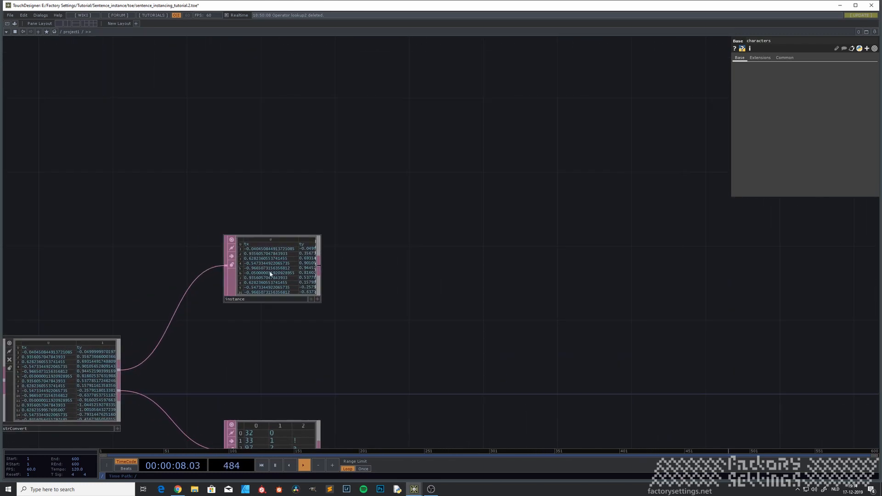
scroll(270, 274, "up", 3)
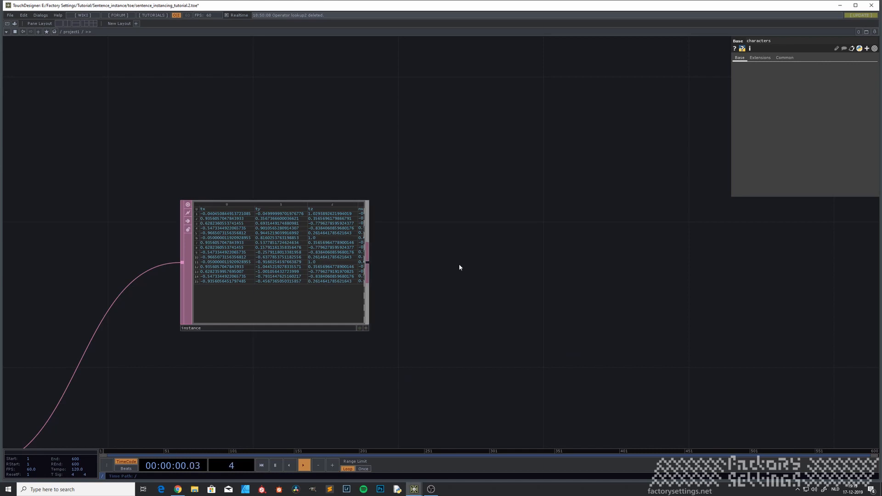
left_click_drag(433, 244, 170, 207)
scroll(346, 236, "down", 7)
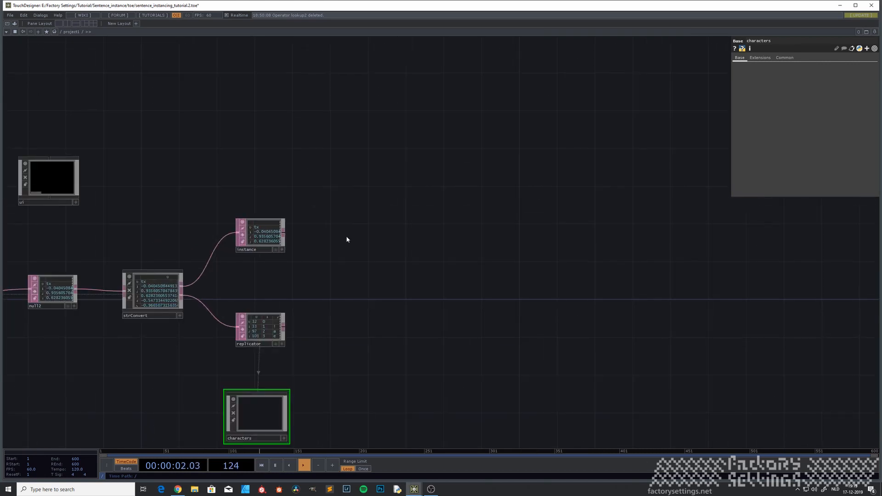
Add a Base component beside the instance DAT and name it convertCHOP.
left_click_drag(345, 201, 284, 140)
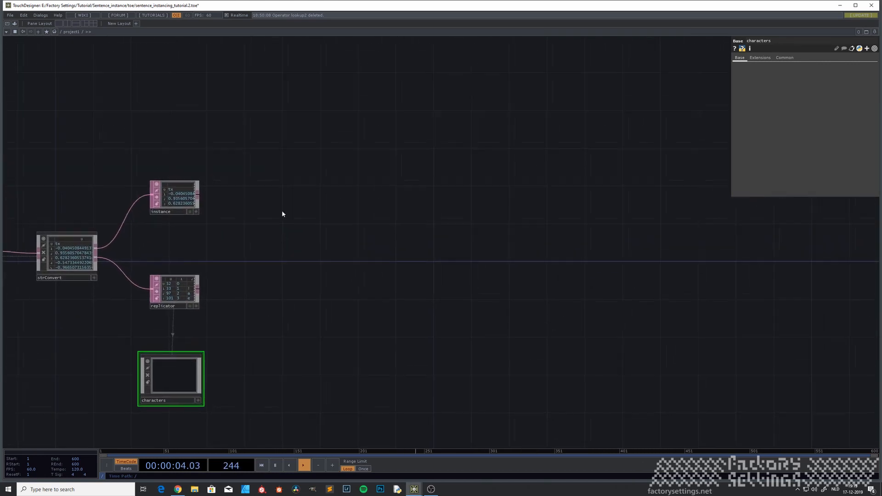
key("Tab")
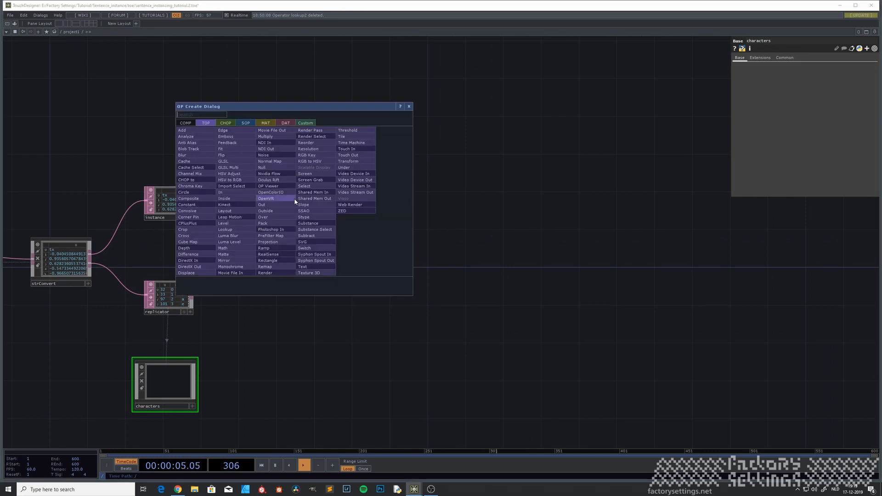
left_click(185, 123)
left_click(280, 136)
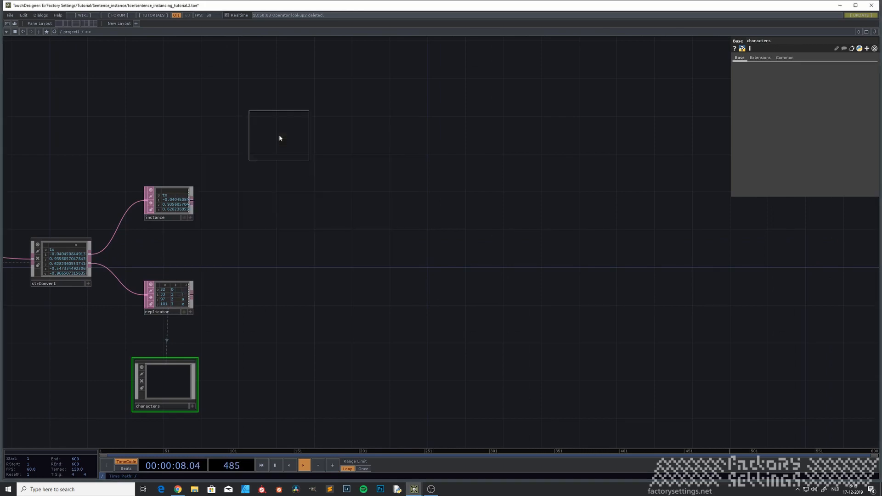
left_click(300, 197)
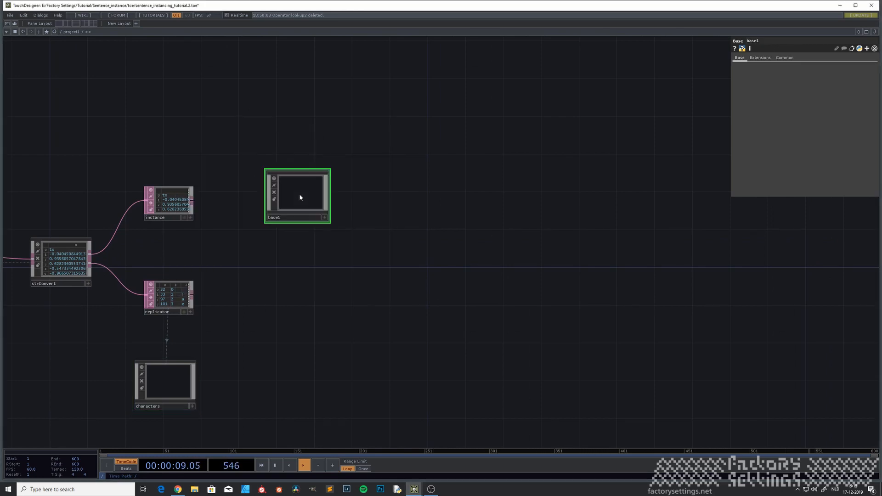
left_click(302, 217)
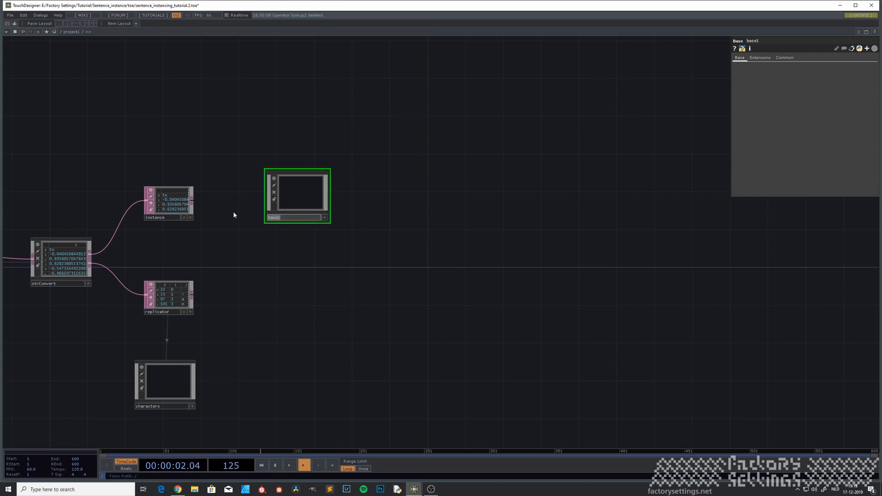
type("convertCHOP")
key("Return")
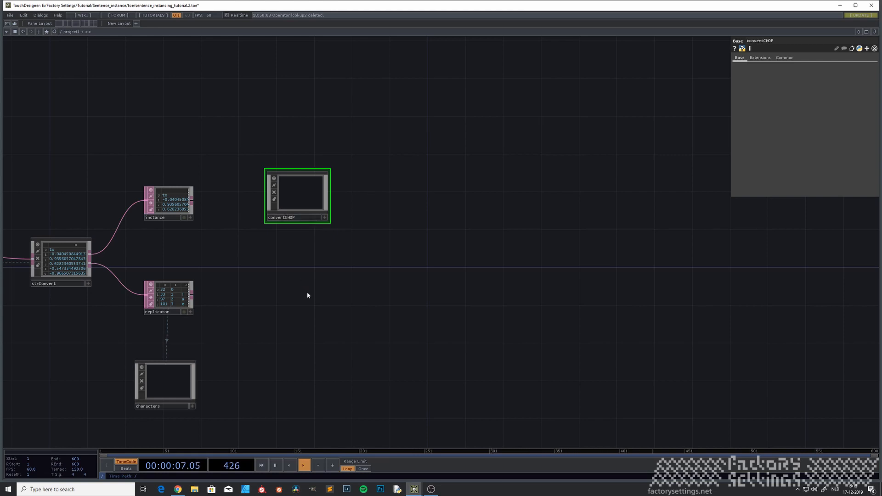
Inside convertCHOP, add a Select DAT that references ../instance.
double_click(295, 196)
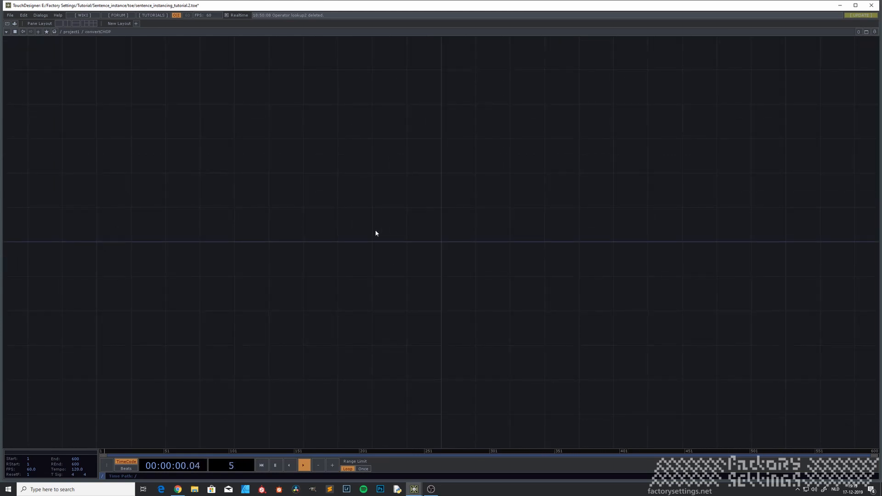
key("Tab")
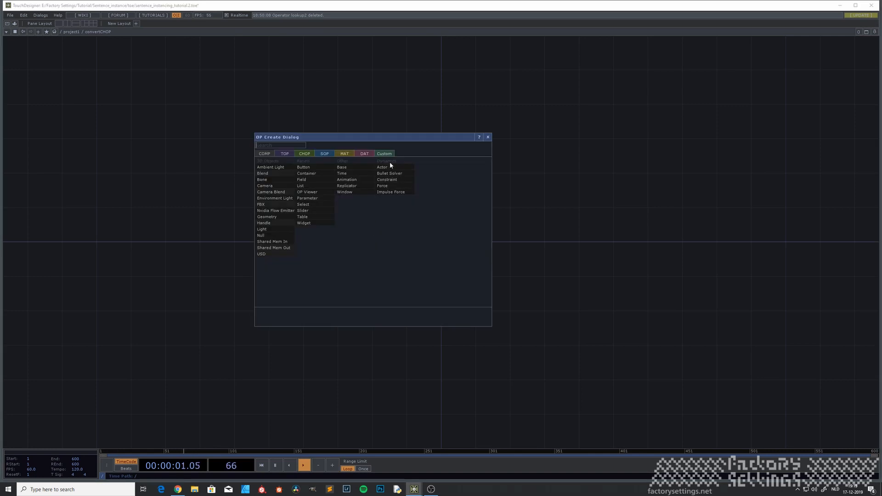
left_click(366, 155)
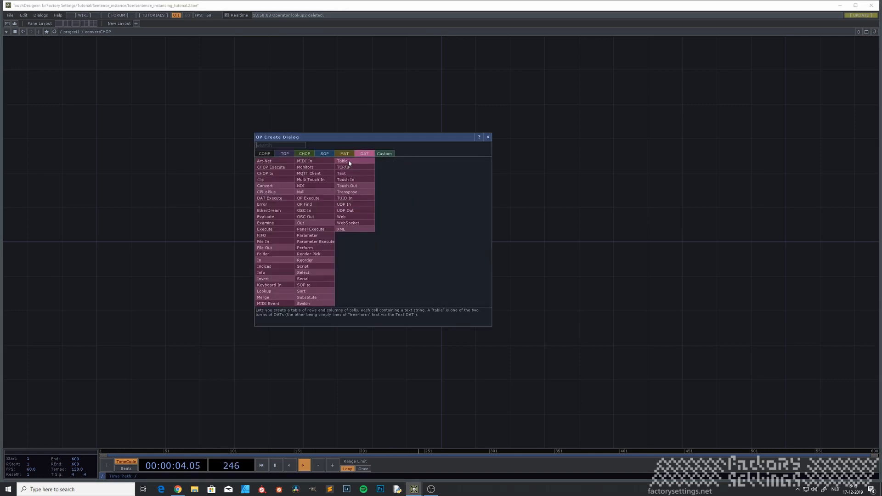
left_click(306, 272)
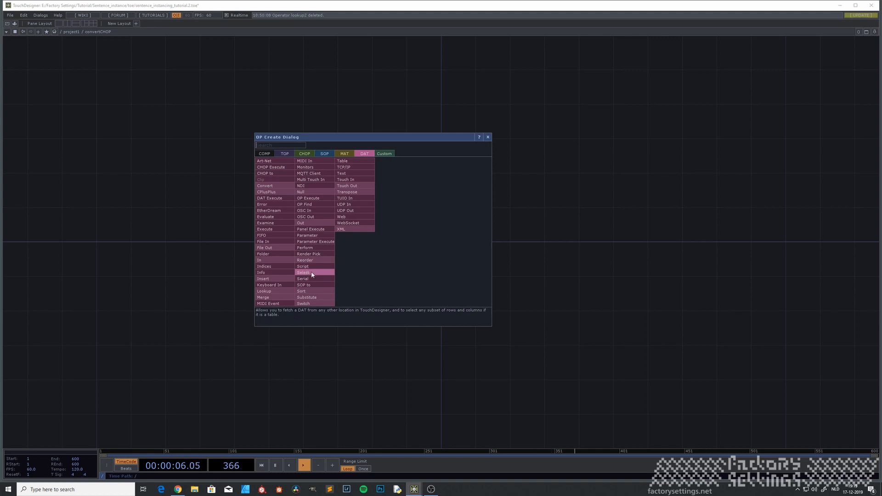
left_click(345, 193)
left_click(802, 67)
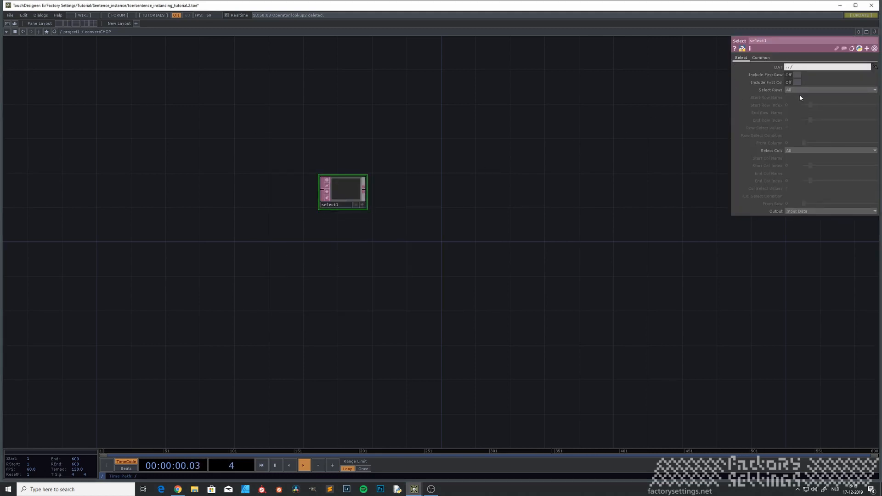
type("../instance")
scroll(487, 172, "up", 5)
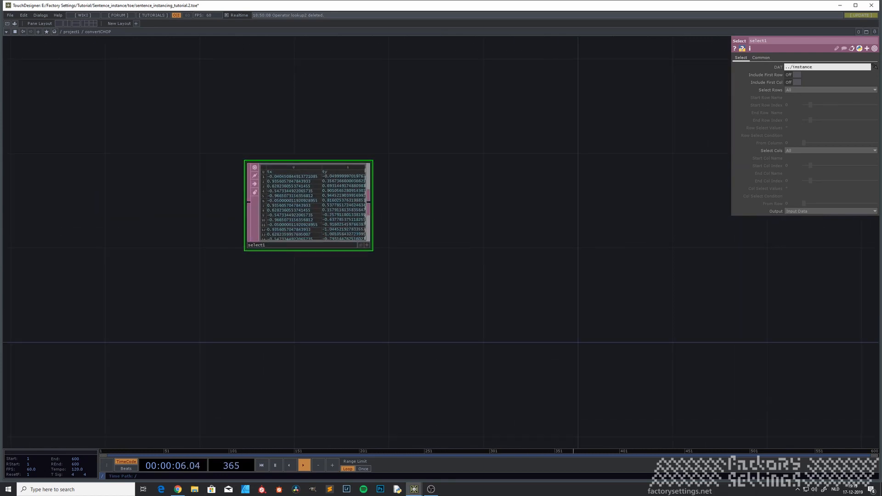
Add a Null DAT connected after the Select DAT.
key("Tab")
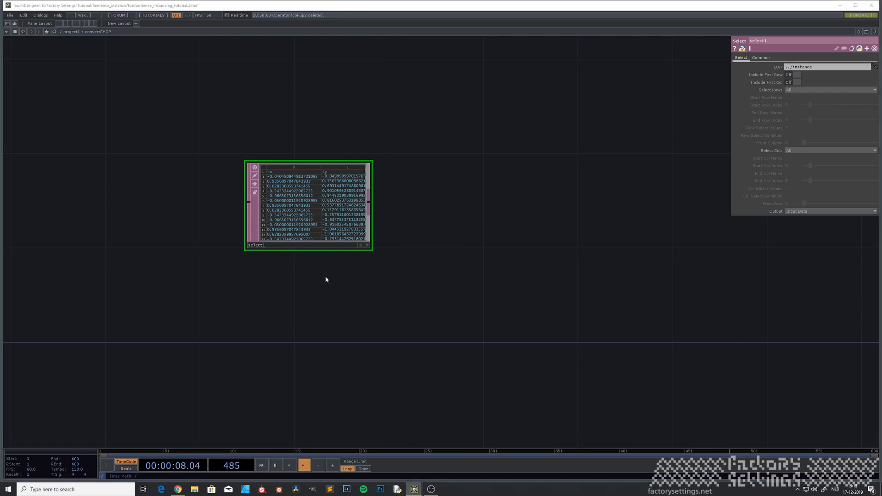
scroll(330, 272, "down", 2)
left_click_drag(397, 272, 189, 301)
key("Tab")
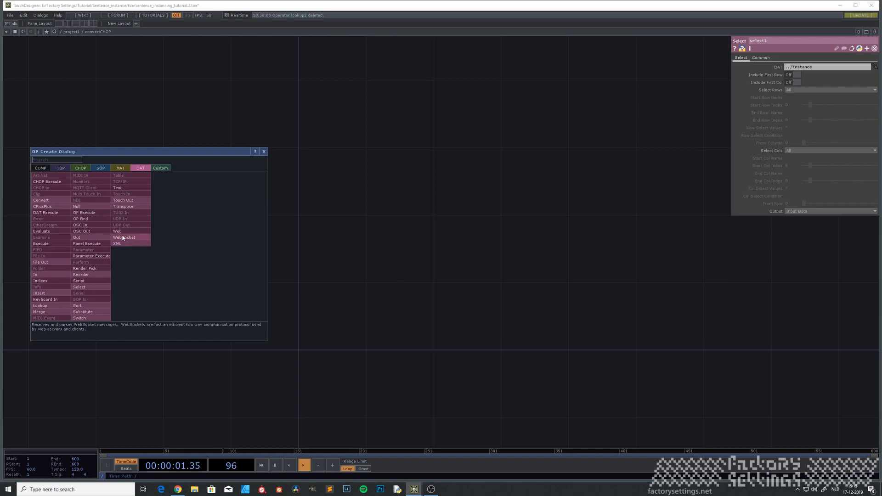
left_click(91, 210)
left_click(236, 249)
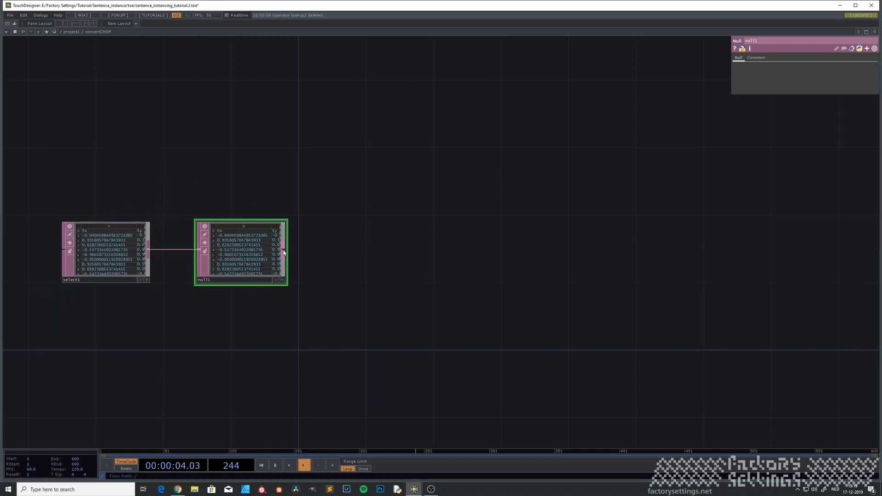
Add a DAT to CHOP operator after the Null DAT, using null1 as its source.
right_click(284, 253)
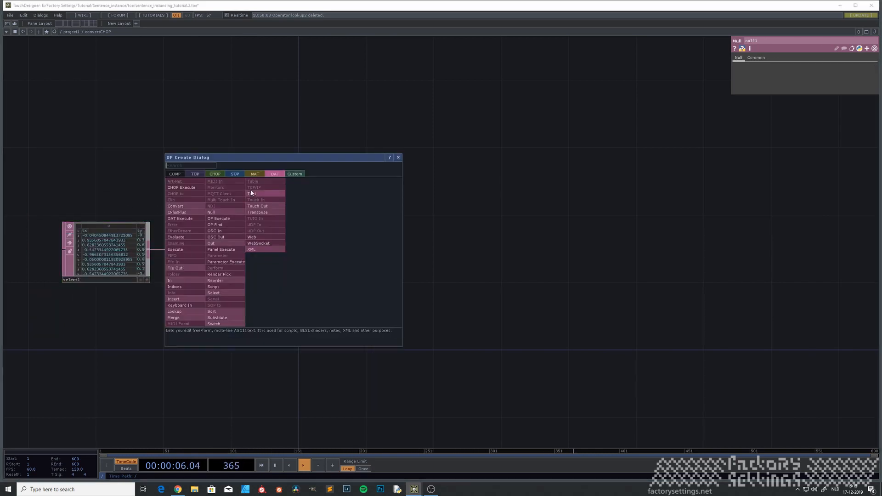
left_click(206, 177)
left_click(191, 180)
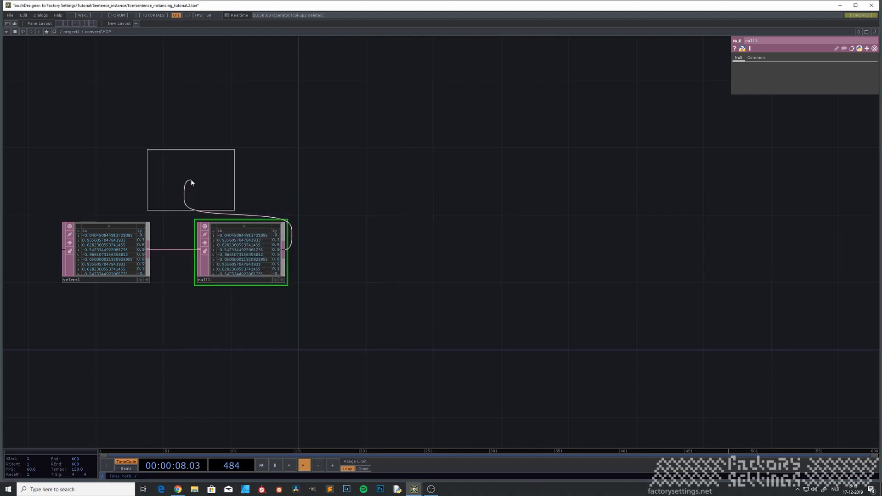
left_click(412, 250)
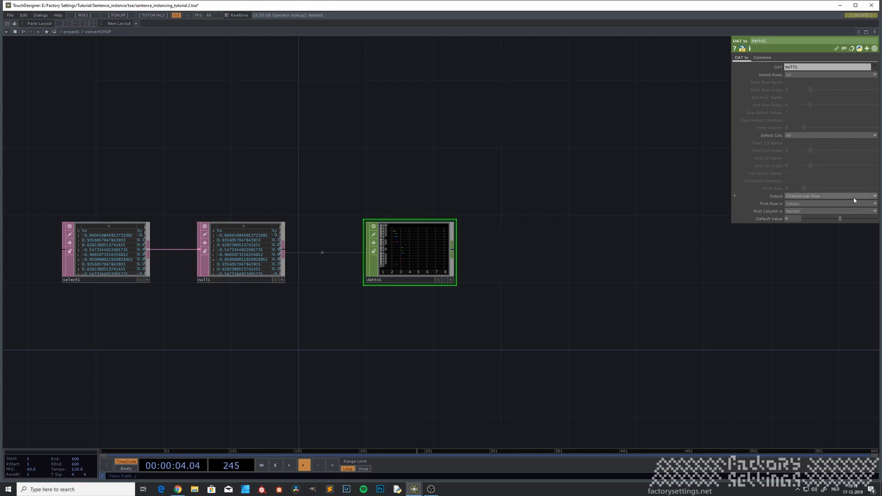
Set the DAT to CHOP's output to Channel per Column and treat its first row as Names.
left_click(812, 197)
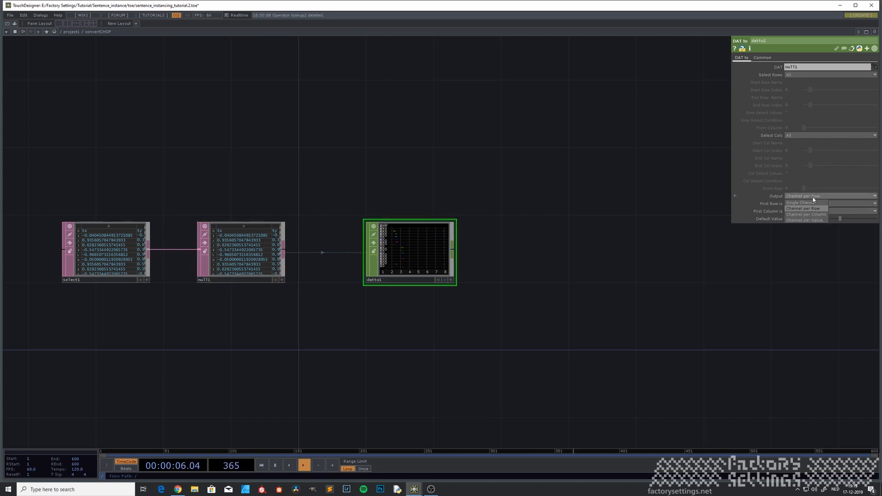
left_click(807, 214)
scroll(431, 249, "up", 5)
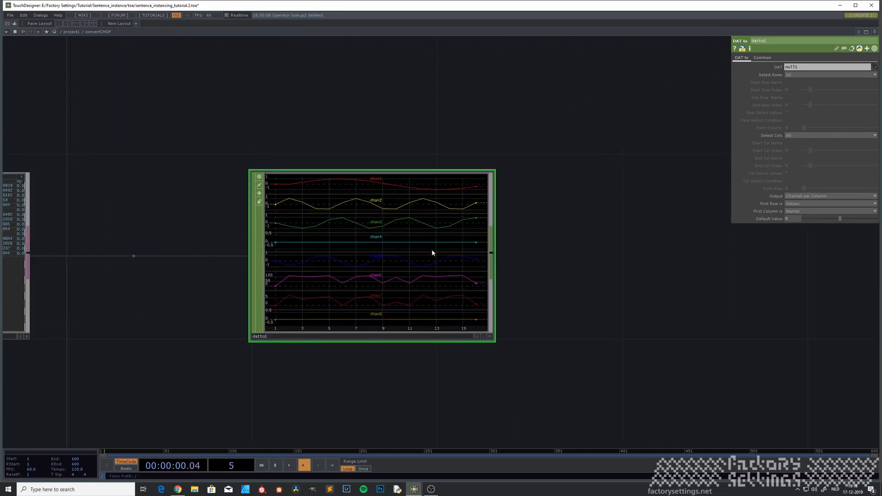
scroll(397, 251, "up", 3)
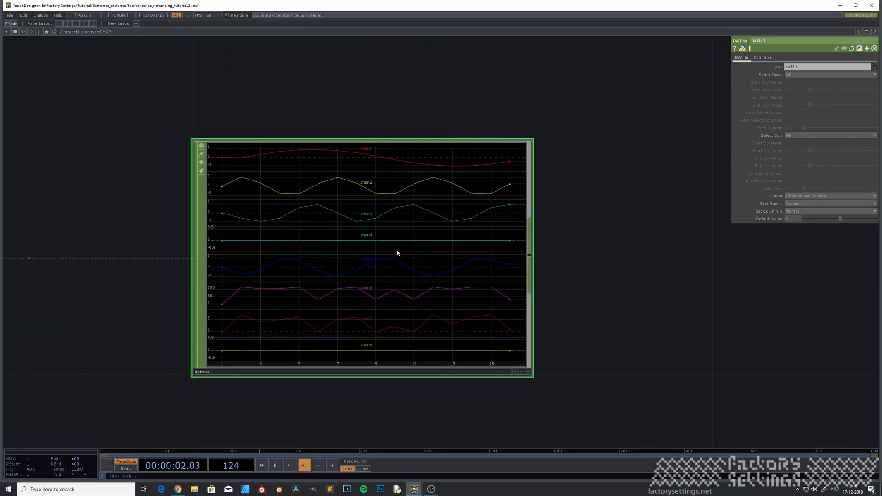
left_click(808, 206)
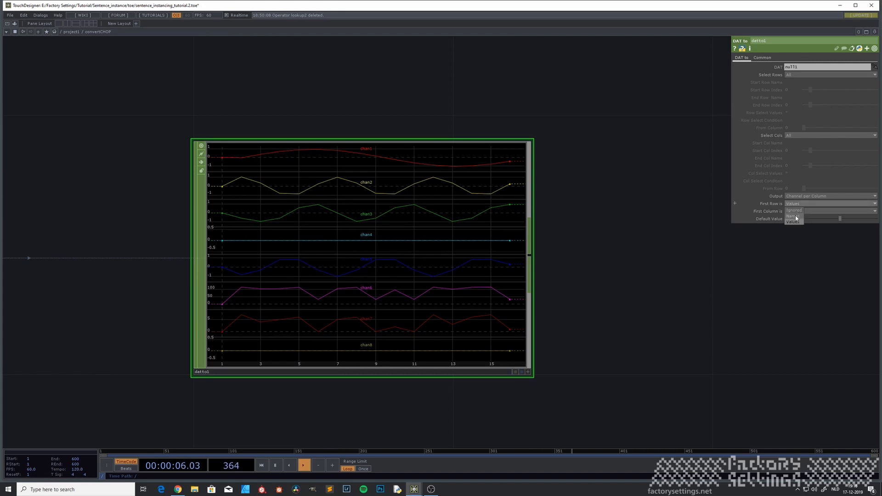
left_click(797, 217)
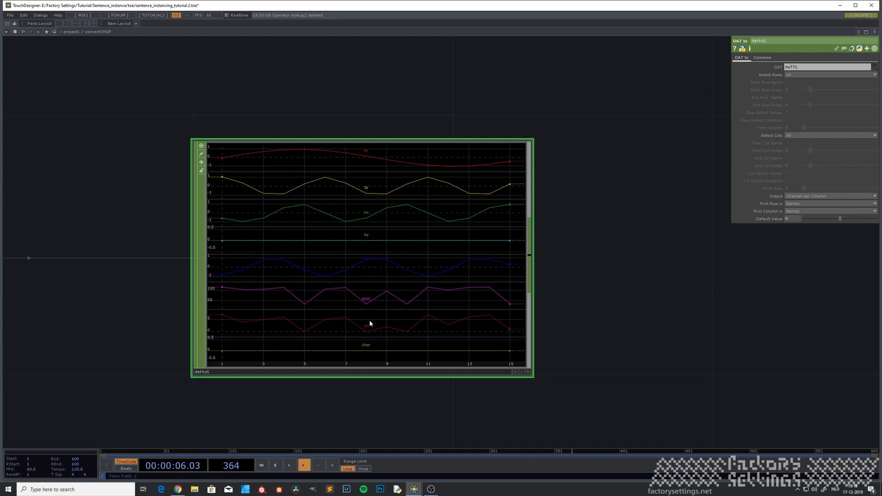
Append a Null CHOP to the DAT to CHOP, leaving a wide gap between the two operators.
scroll(370, 324, "down", 5)
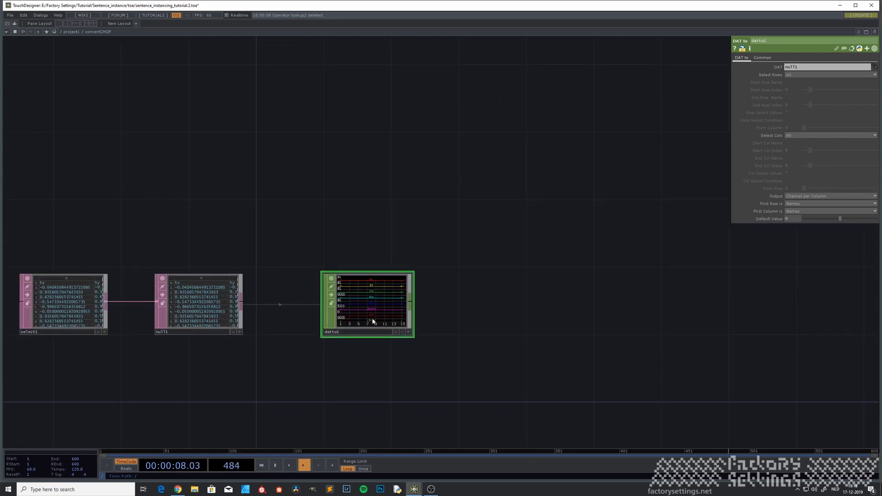
left_click_drag(499, 311, 362, 297)
scroll(391, 259, "down", 2)
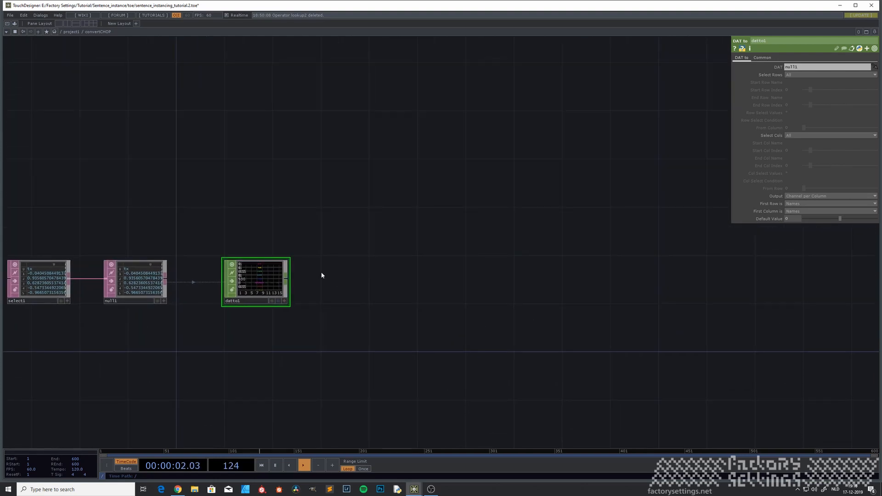
right_click(288, 278)
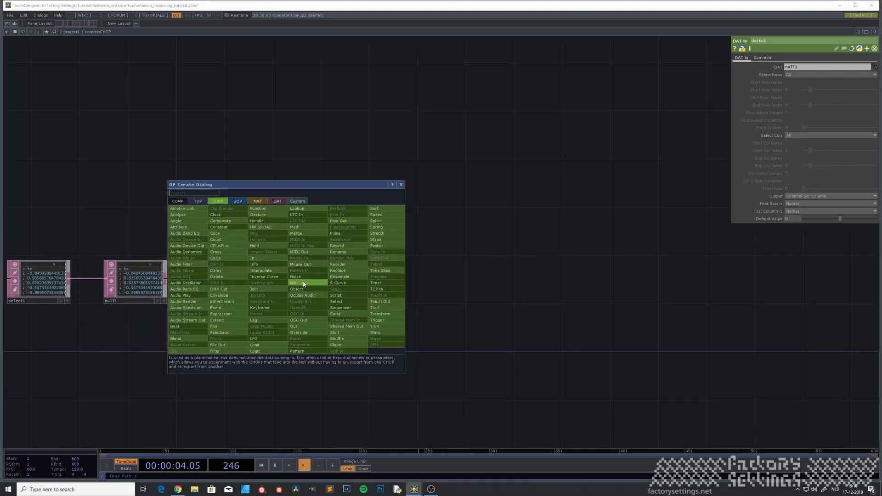
left_click(306, 280)
left_click(456, 281)
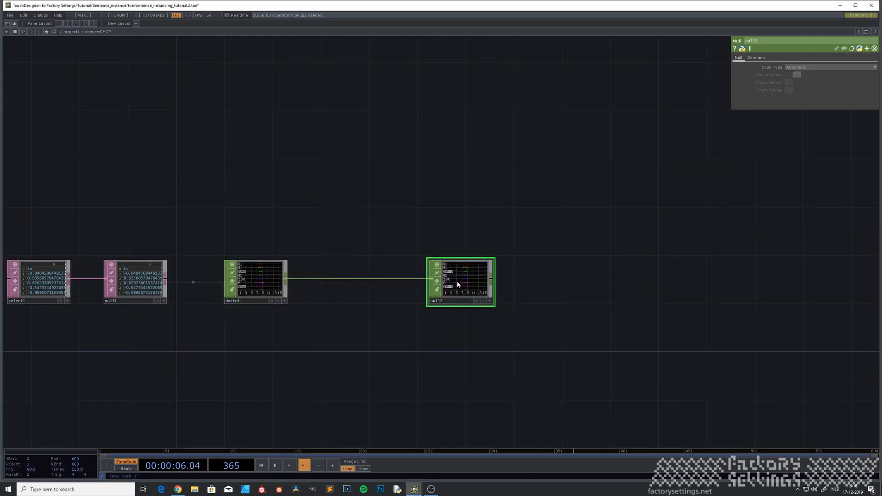
Append an Out CHOP to the Null CHOP inside convertCHOP.
left_click_drag(343, 339, 180, 349)
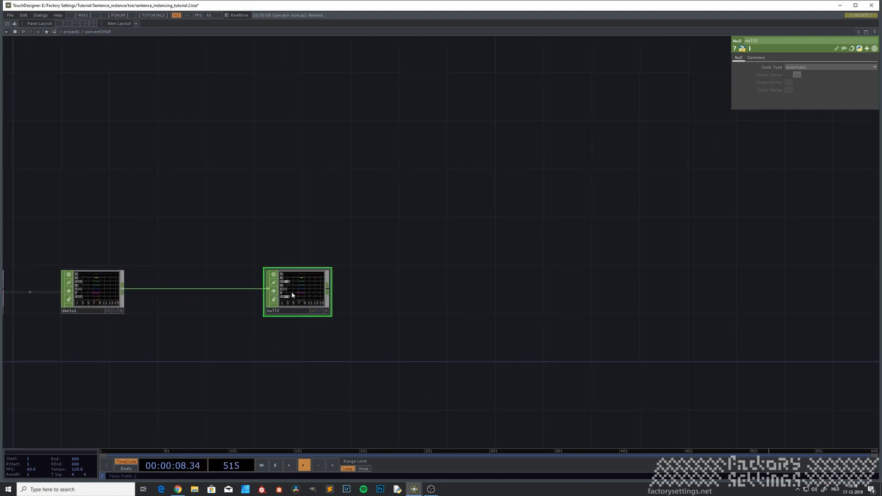
right_click(328, 288)
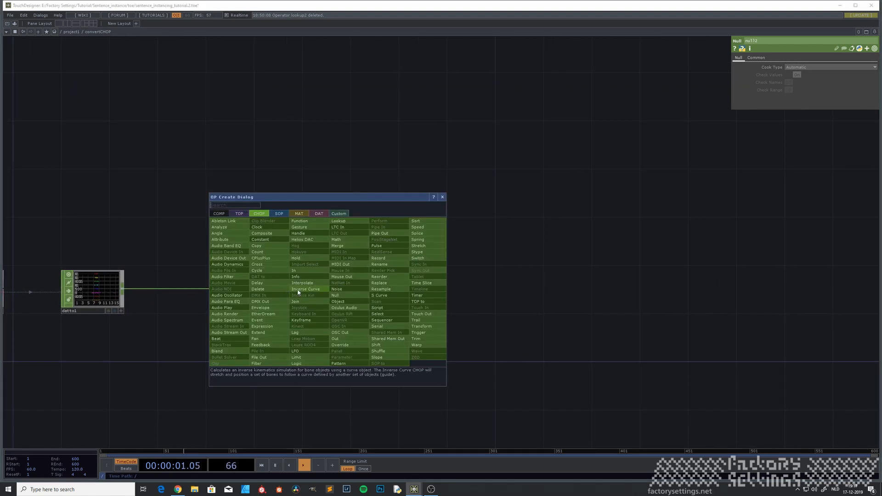
left_click(342, 333)
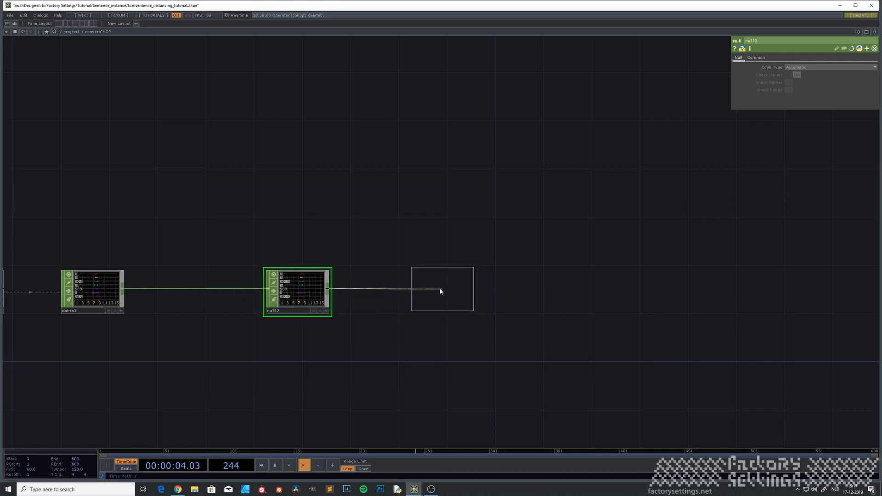
left_click(413, 290)
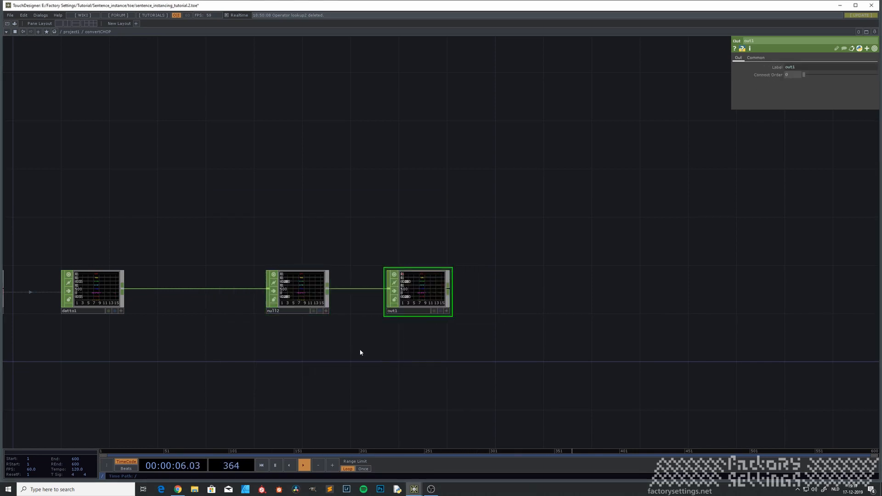
Return to the project1 network and append a Null CHOP to the convertCHOP component's output.
key("u")
left_click_drag(357, 317, 274, 272)
scroll(218, 140, "up", 5)
scroll(220, 145, "down", 5)
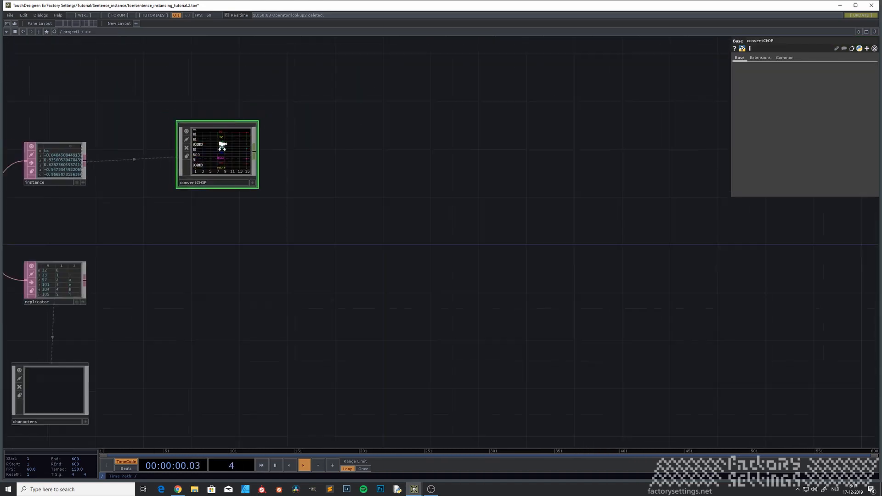
right_click(247, 149)
left_click(280, 154)
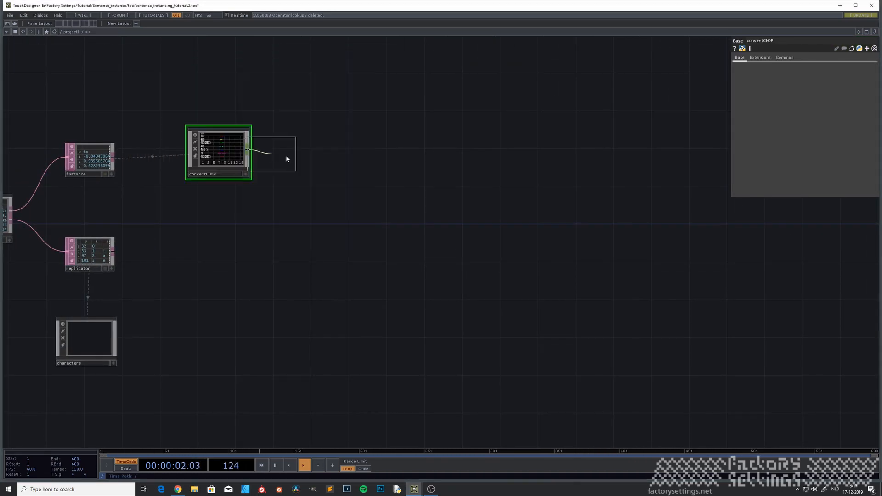
left_click(309, 155)
scroll(329, 272, "down", 5)
left_click_drag(329, 272, 275, 290)
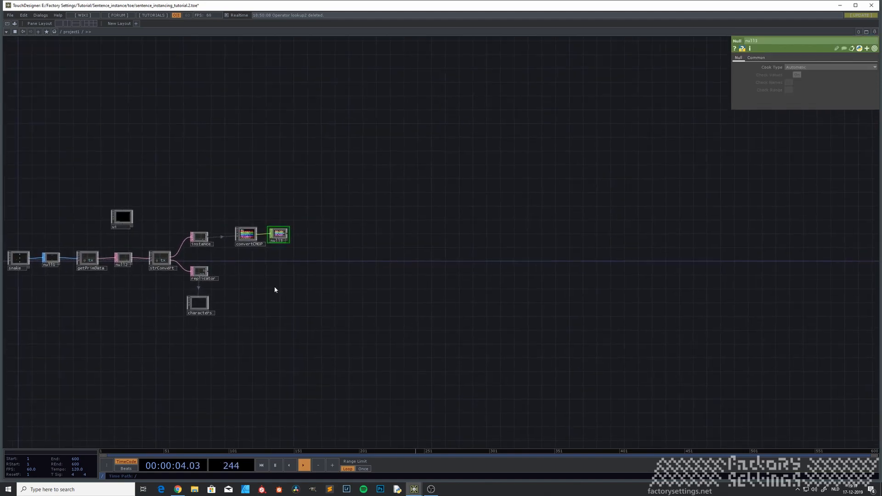
Add a Rectangle SOP below the new Null CHOP, leaving space between them.
scroll(322, 257, "up", 5)
middle_click_drag(344, 235, 374, 205)
key("Tab")
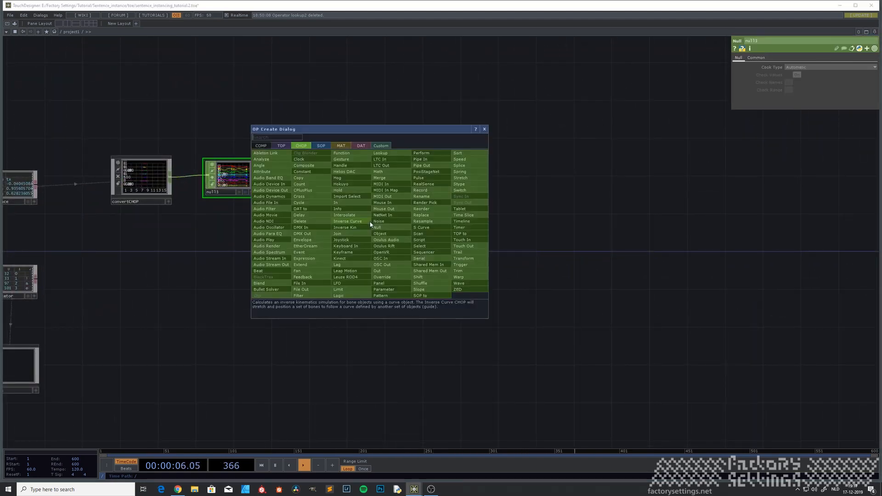
left_click(321, 146)
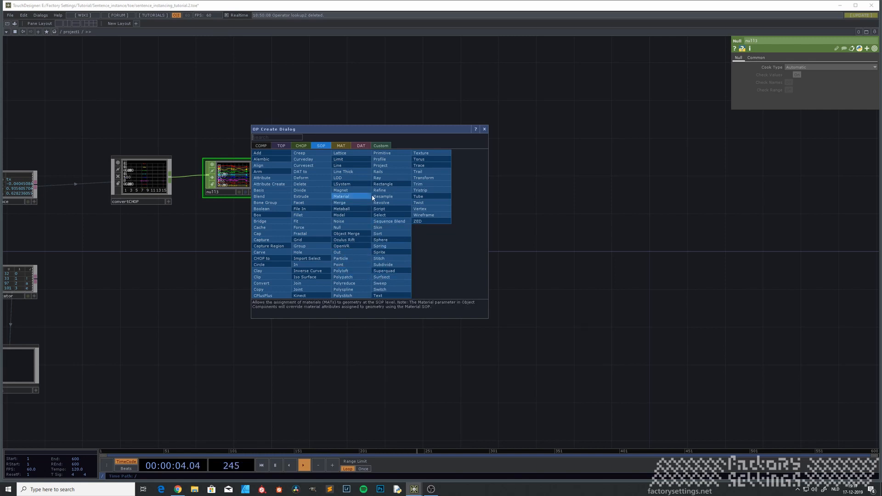
left_click(381, 185)
left_click(324, 301)
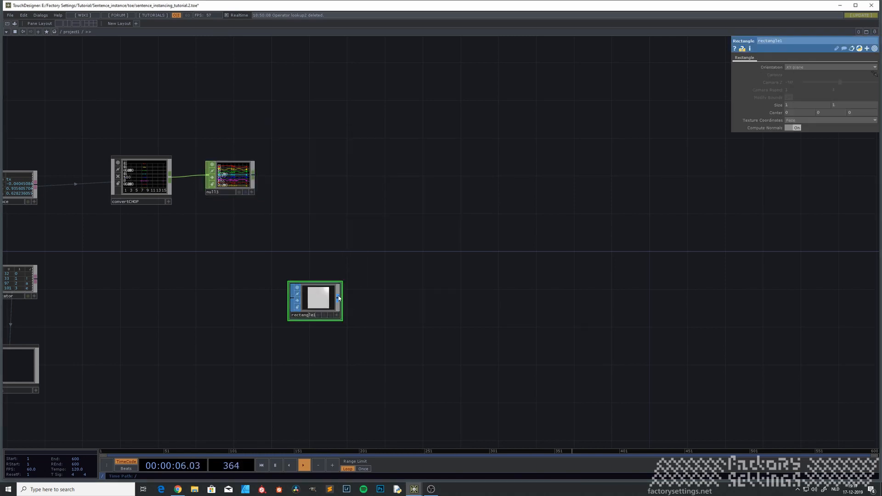
Add a Geometry COMP fed by the Rectangle SOP, placed above and beyond it, roughly level with the Null CHOP.
key("Tab")
left_click(229, 219)
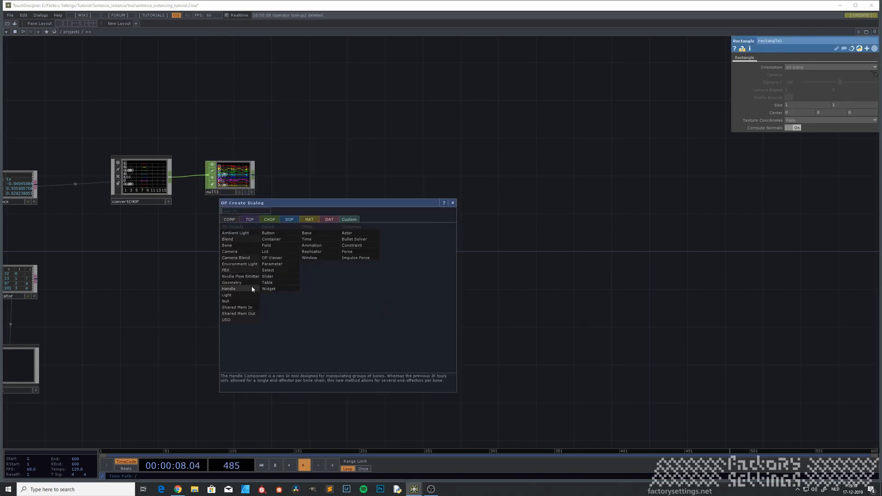
left_click(245, 283)
left_click(423, 193)
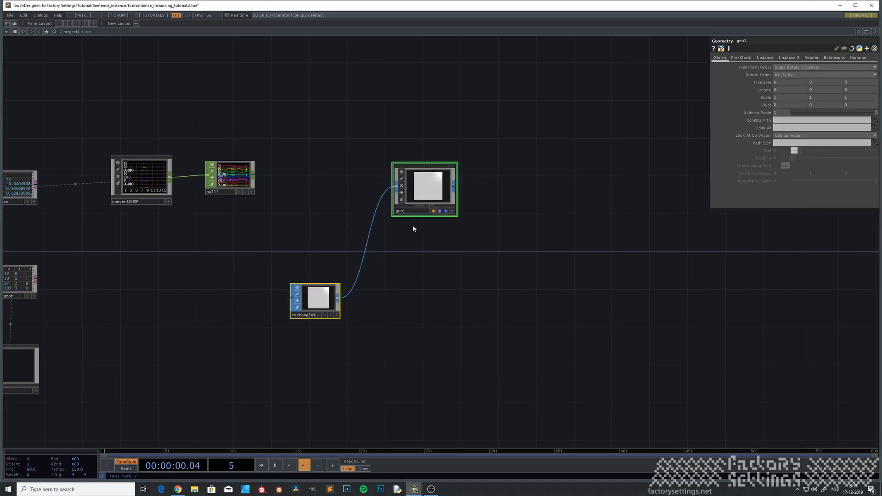
Add a Render TOP just after the Geometry COMP, at about the same height.
left_click_drag(440, 267, 270, 252)
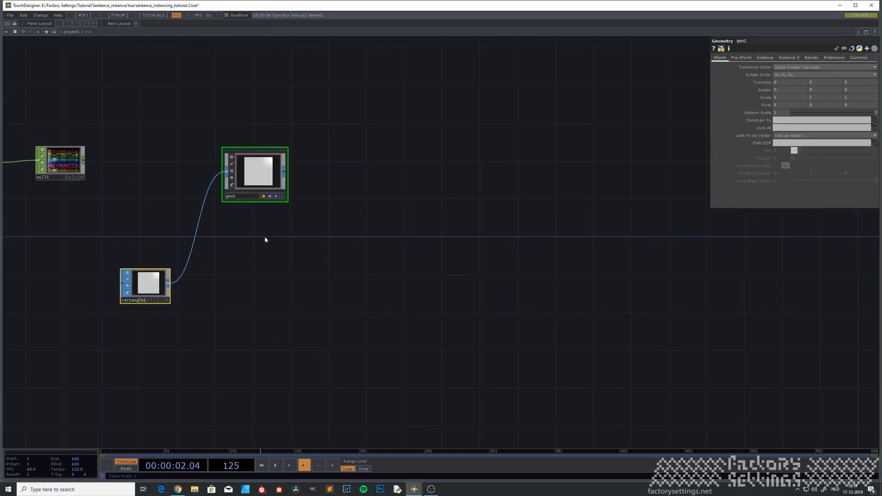
key("Tab")
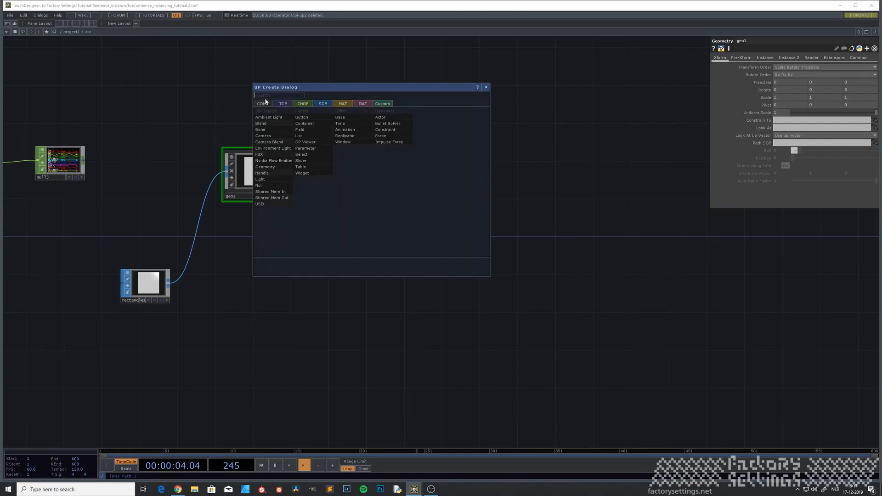
left_click(283, 104)
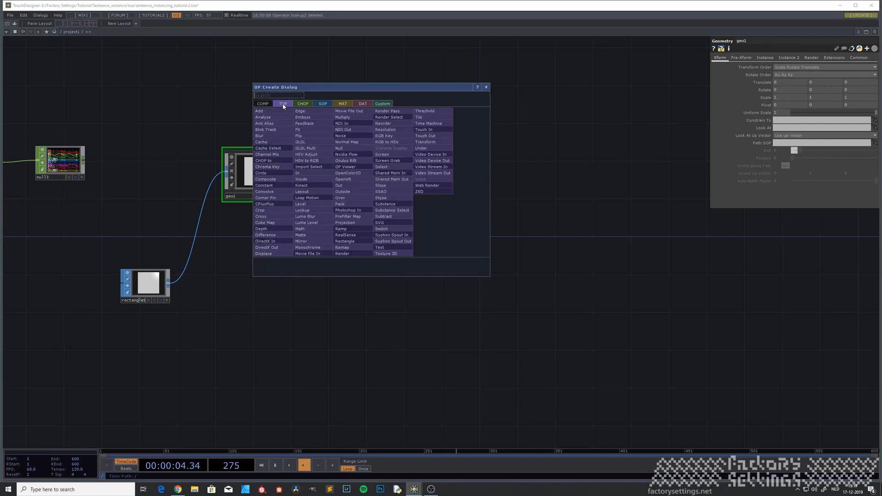
left_click(343, 253)
left_click(363, 180)
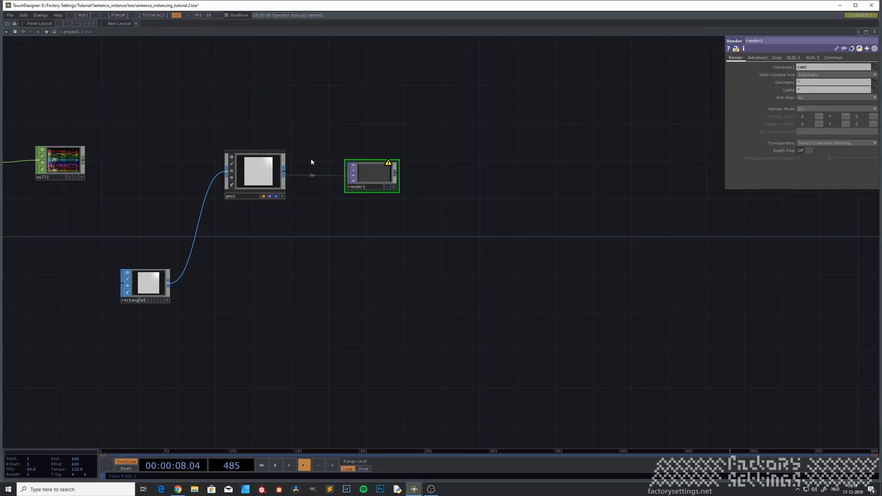
Add a Camera COMP and position it directly above the Render TOP.
left_click_drag(296, 74, 309, 148)
key("Tab")
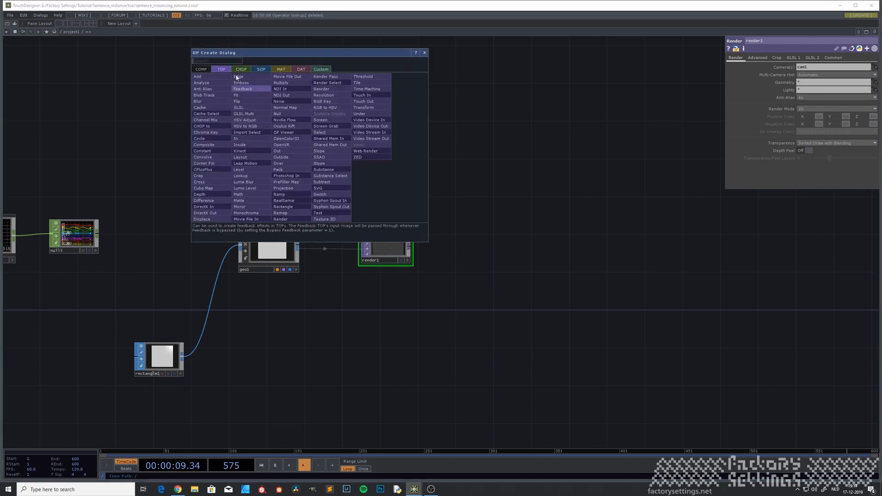
left_click(201, 69)
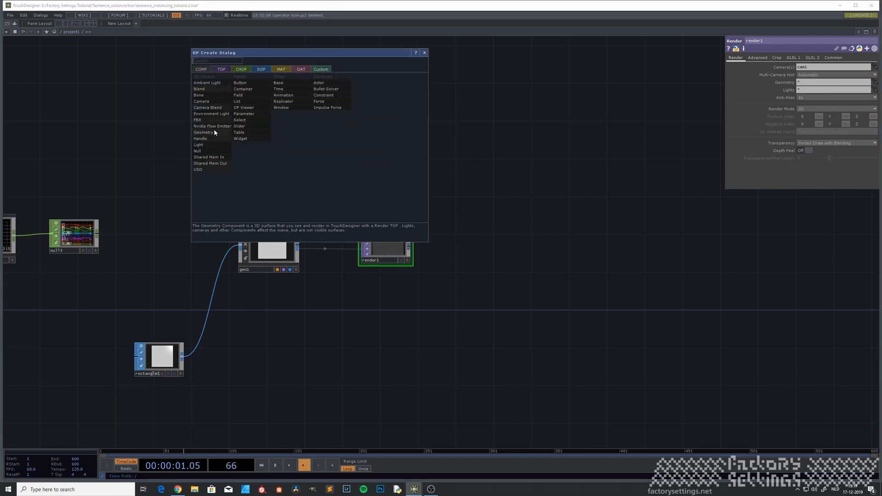
left_click(209, 101)
left_click(270, 142)
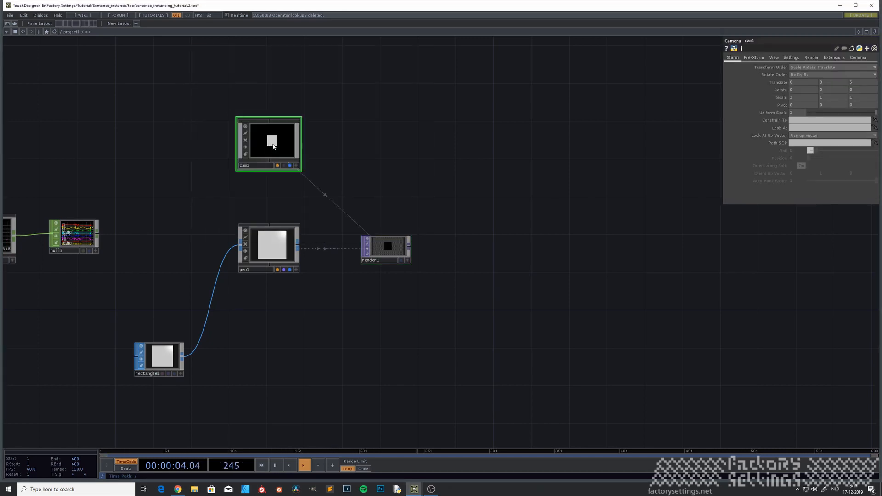
left_click_drag(271, 145, 387, 142)
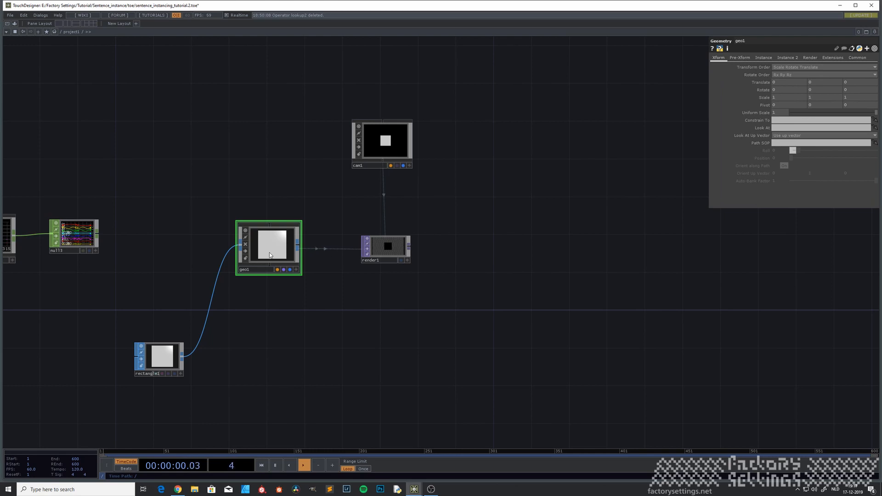
Move the null3 CHOP slightly farther away from convertCHOP, toward the Geometry COMP.
left_click_drag(343, 326, 446, 343)
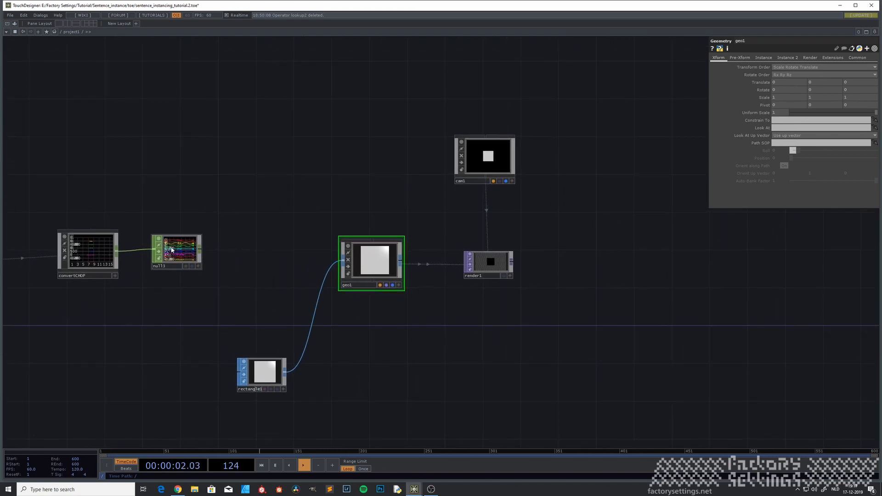
left_click_drag(189, 254, 209, 254)
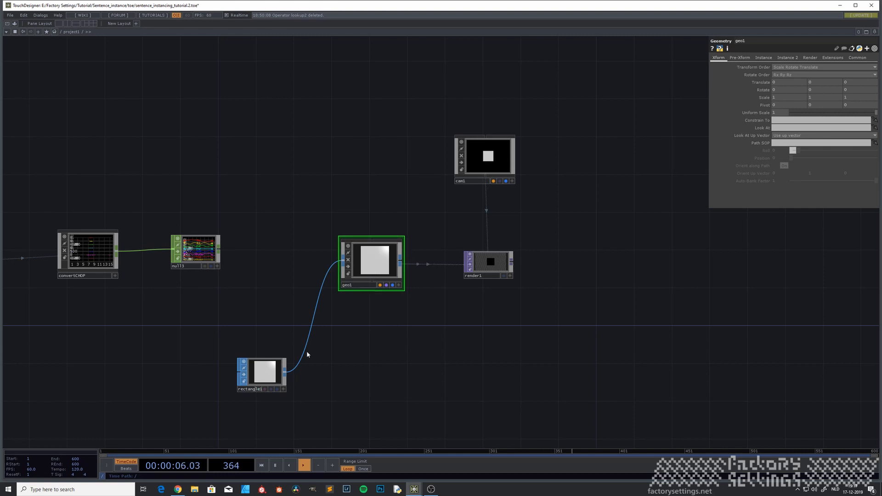
scroll(194, 256, "up", 5)
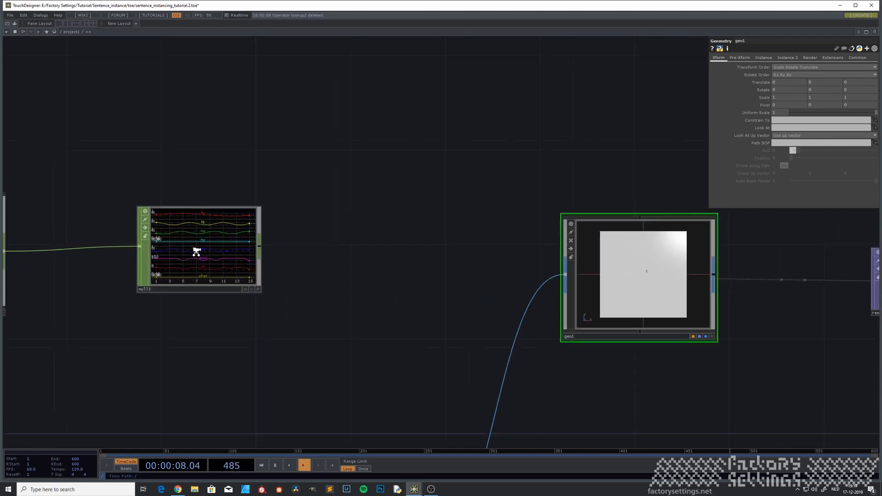
scroll(189, 255, "down", 3)
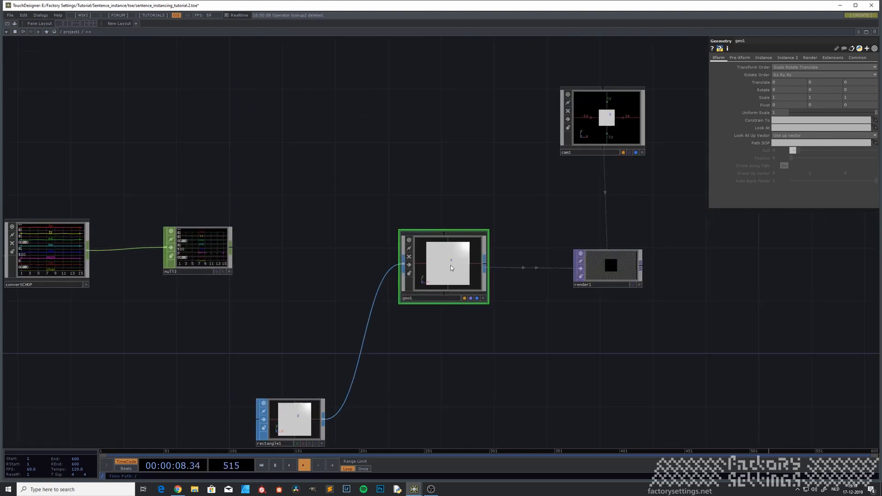
Turn on instancing for the Geometry COMP and set its instance CHOP to null3.
left_click(763, 57)
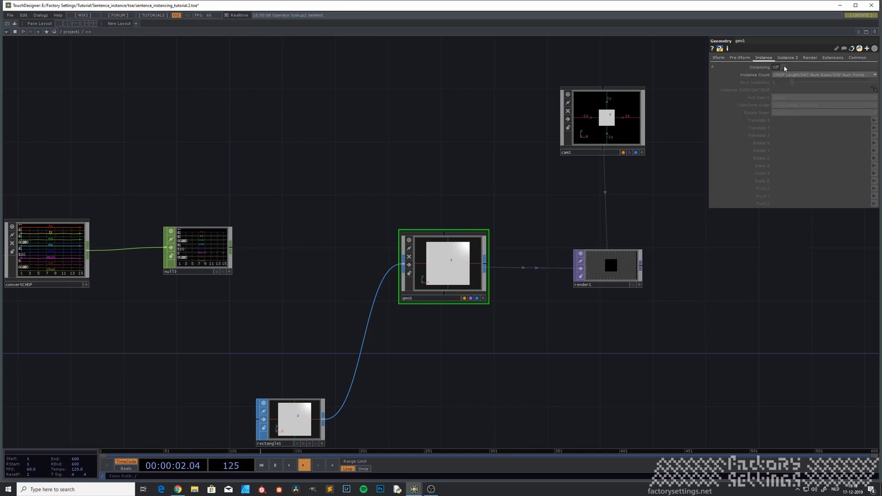
left_click(781, 67)
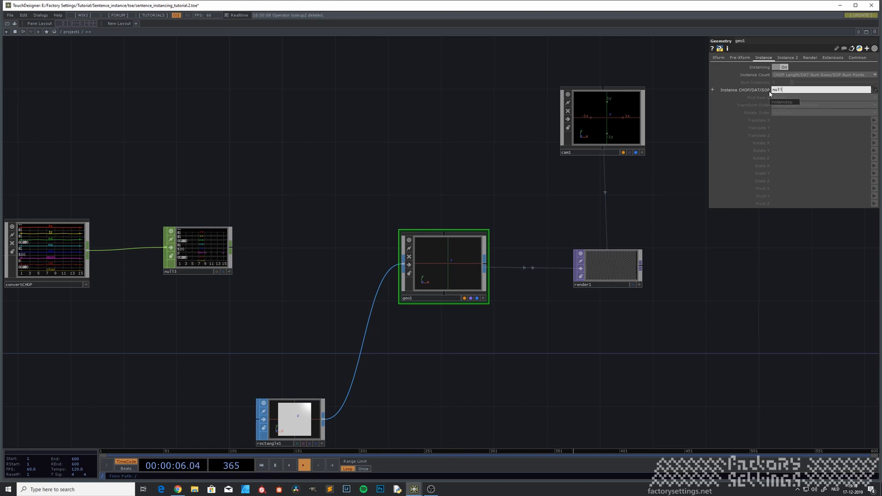
key("Return")
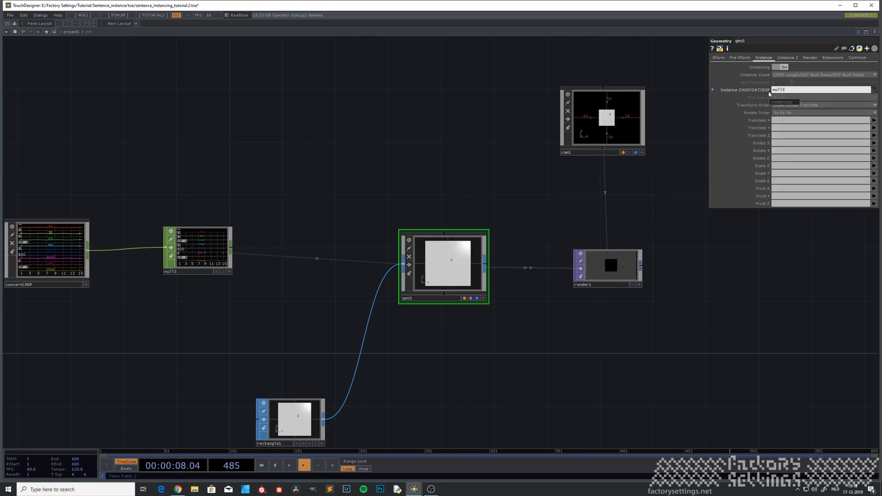
Check the channels offered for the Translate X instance parameter against the columns of the instance table.
left_click(875, 120)
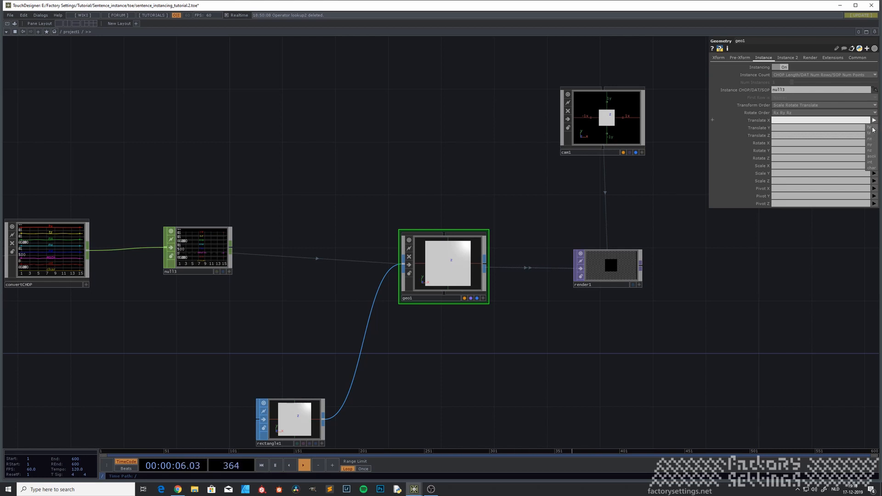
left_click_drag(401, 332, 683, 340)
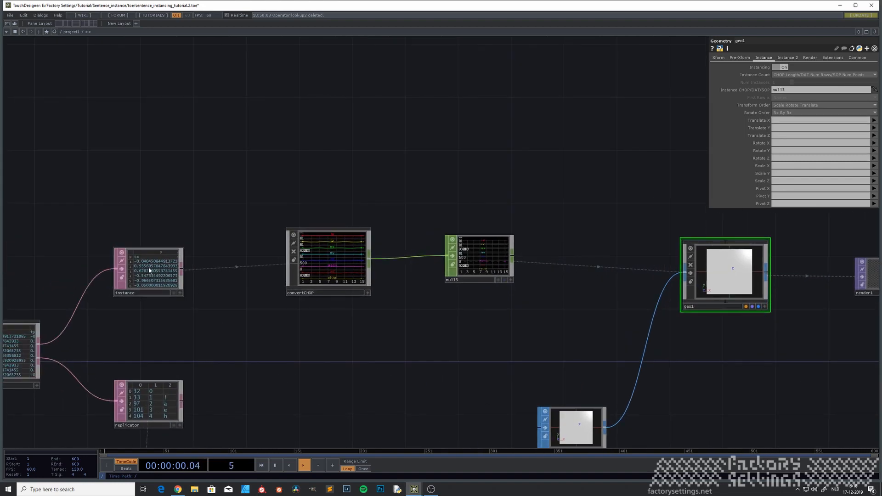
scroll(150, 271, "up", 5)
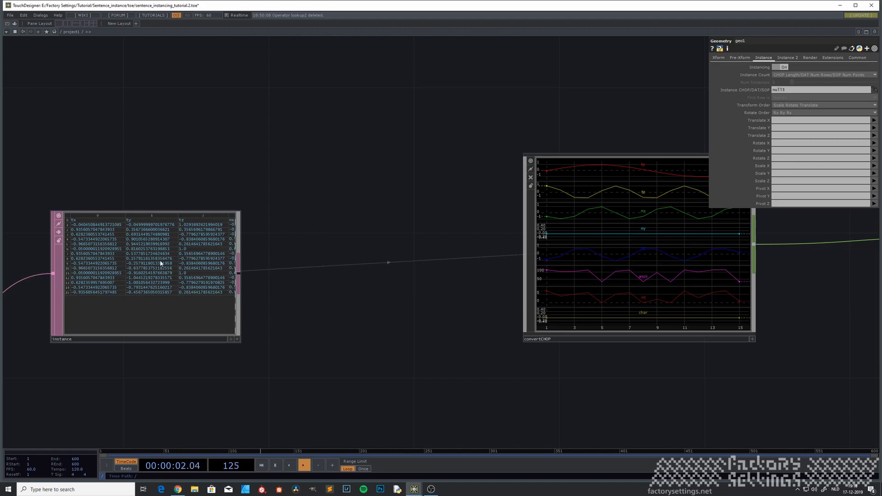
scroll(161, 263, "down", 4)
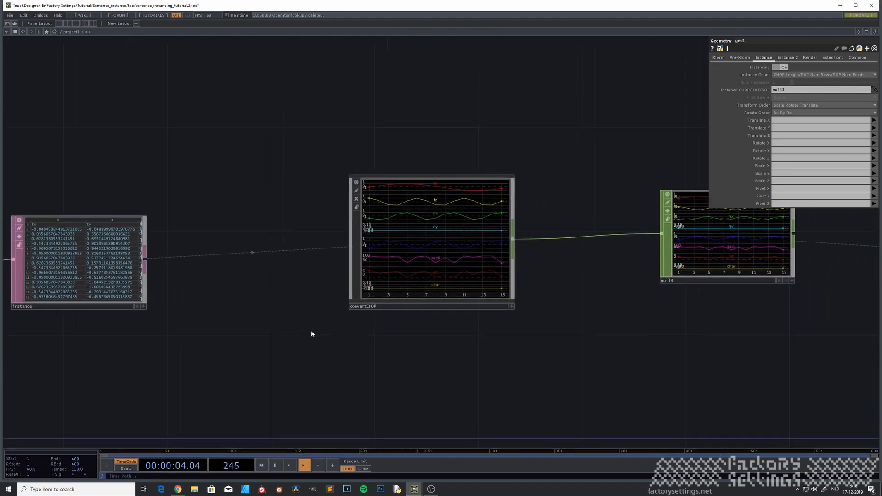
Inside convertCHOP, set the DAT to CHOP's First Column to Values, and return to the parent network.
left_click(394, 289)
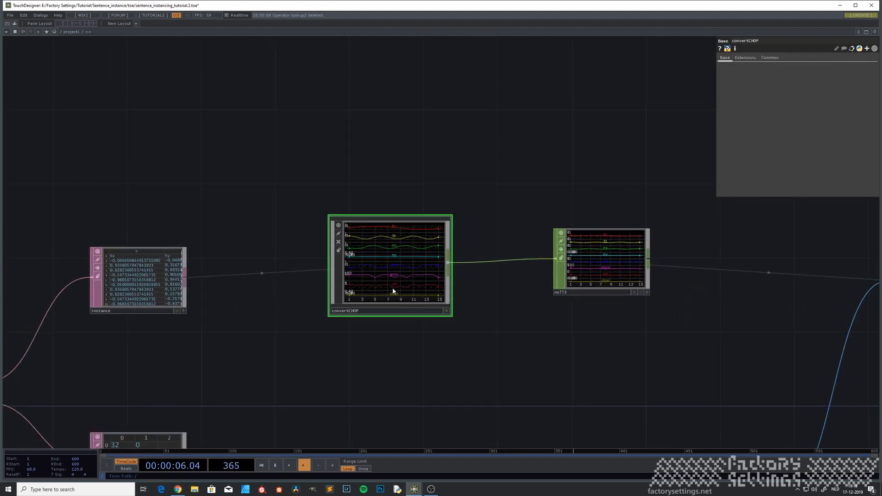
key("i")
left_click_drag(327, 337, 697, 325)
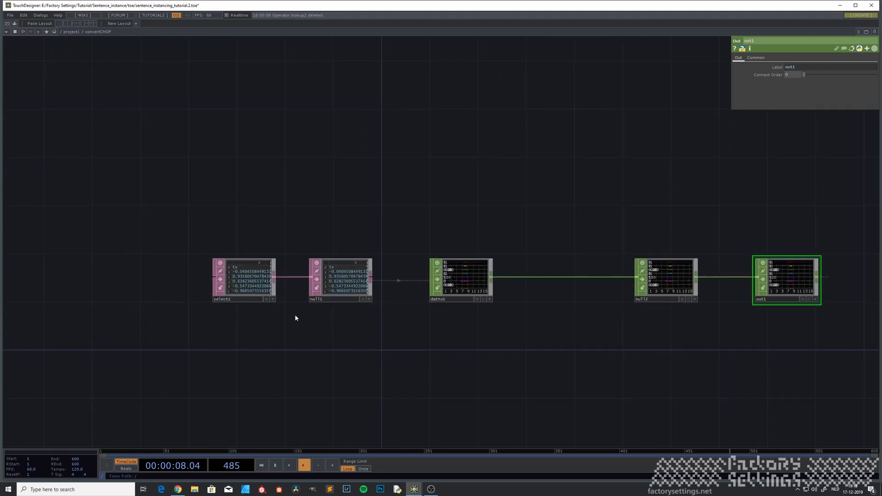
left_click_drag(295, 355, 188, 376)
middle_click_drag(250, 323, 388, 366)
left_click_drag(430, 323, 261, 327)
scroll(231, 298, "up", 4)
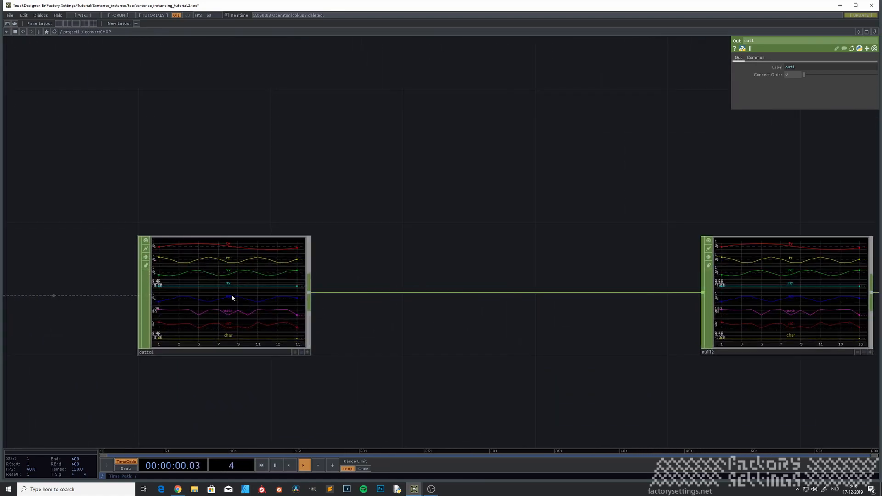
left_click(232, 304)
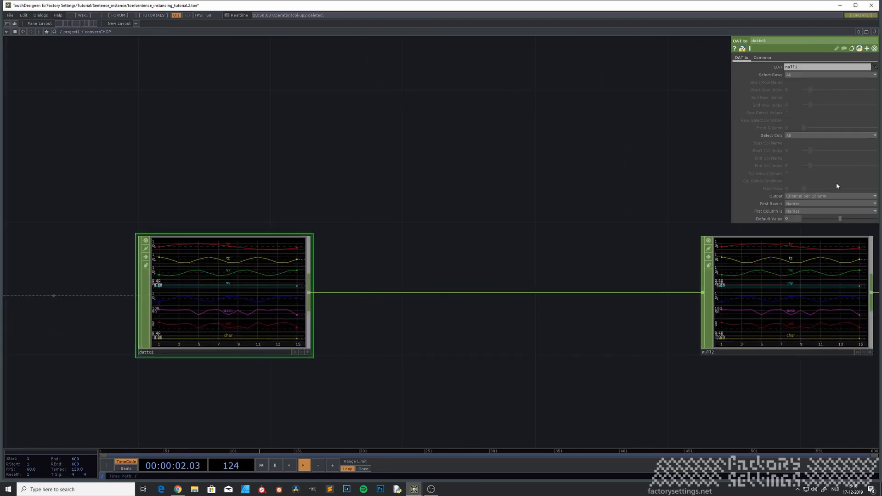
left_click(804, 213)
left_click(794, 228)
left_click_drag(353, 378, 267, 292)
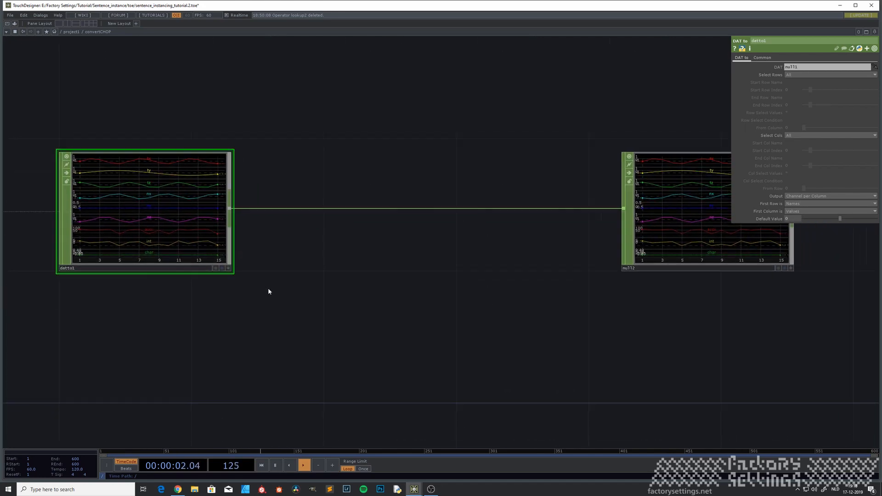
scroll(268, 292, "down", 3)
key("u")
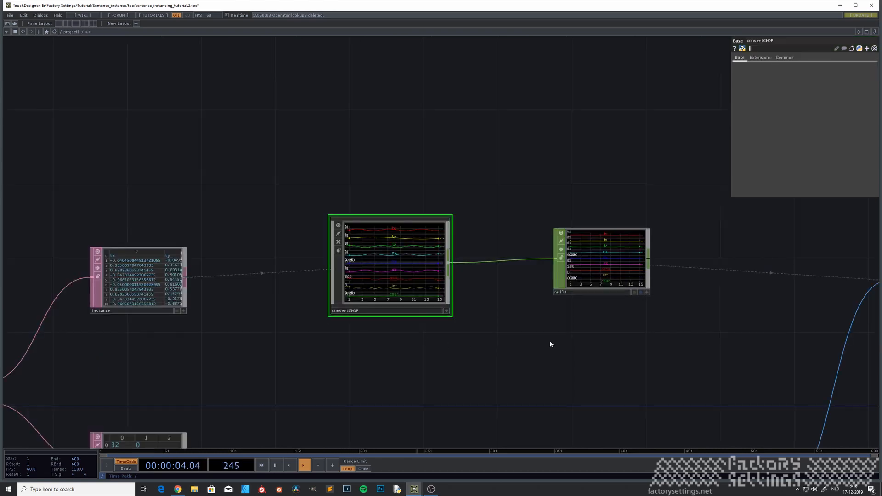
Assign the tx, ty and tz channels to the Geometry COMP's Translate X, Y and Z instance parameters.
left_click_drag(841, 365, 555, 349)
left_click_drag(673, 370, 175, 310)
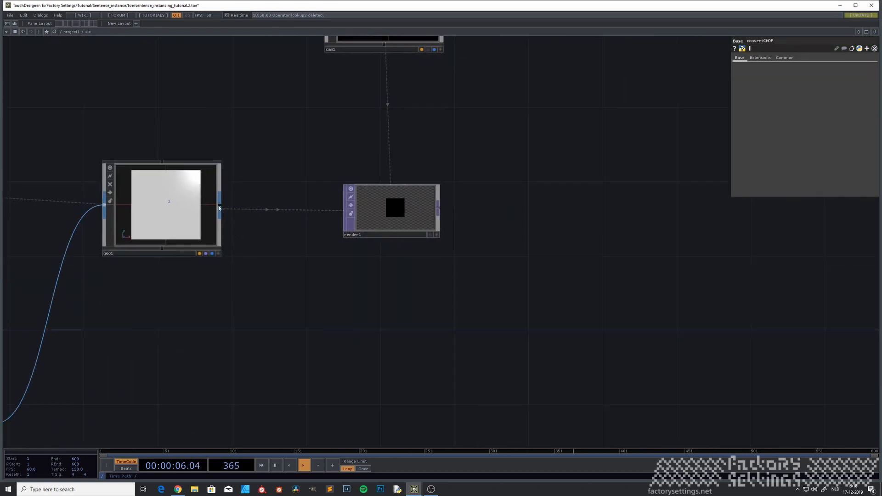
left_click(169, 209)
left_click_drag(244, 331, 471, 336)
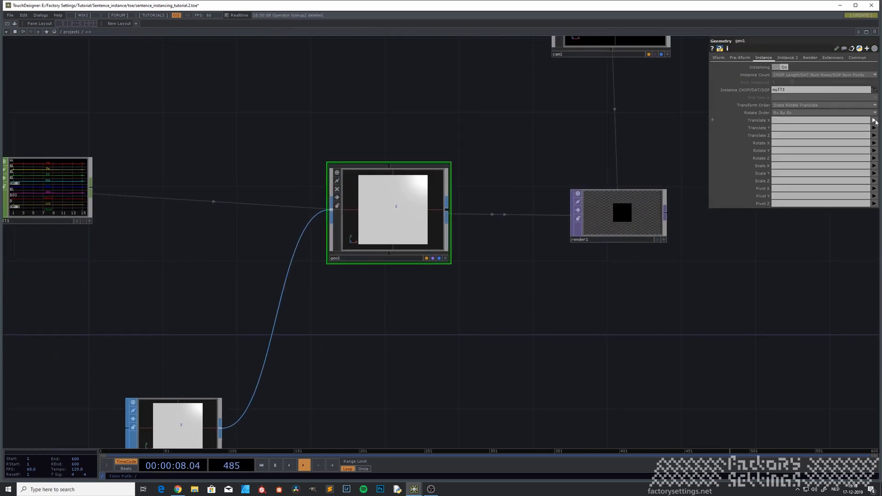
left_click(873, 120)
left_click(872, 129)
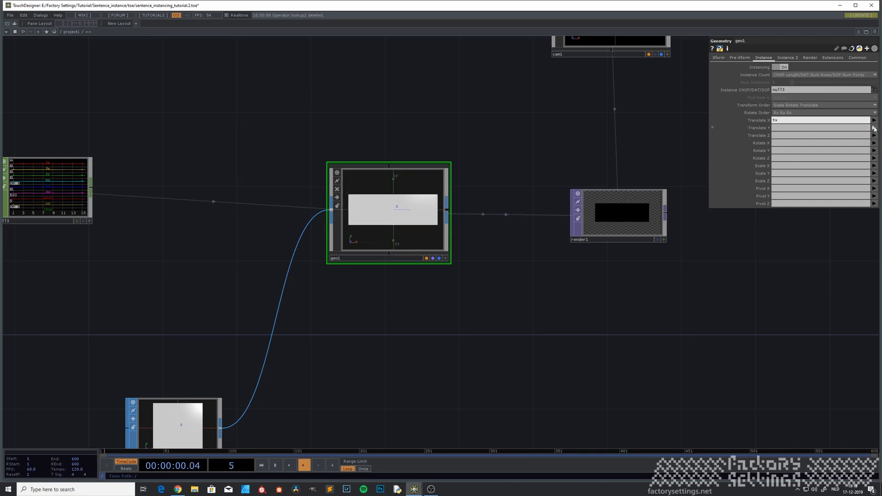
left_click(874, 128)
left_click(870, 141)
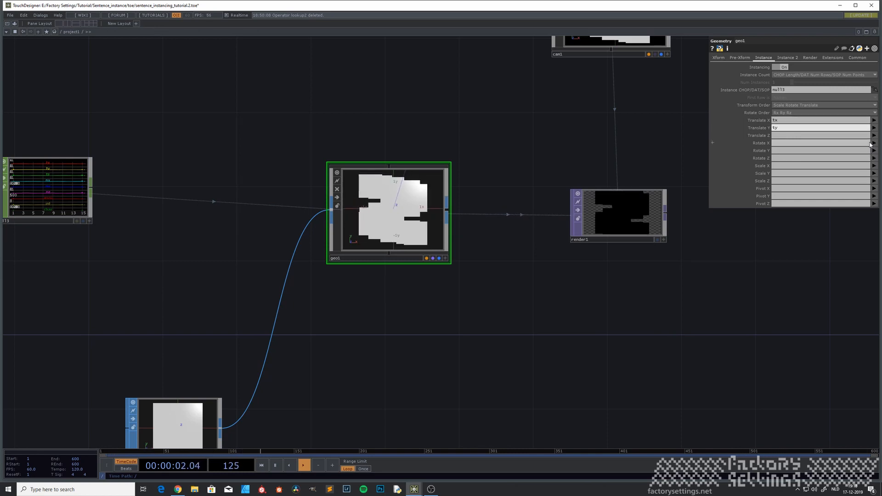
left_click(874, 136)
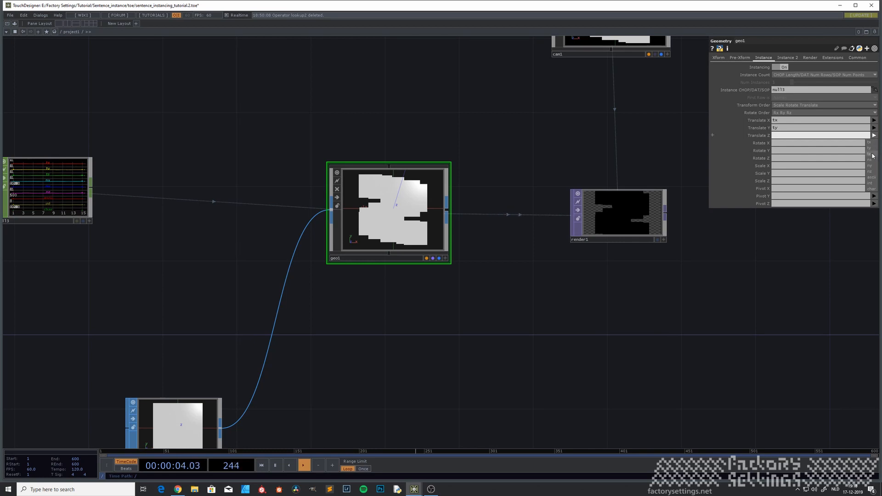
left_click(872, 155)
left_click_drag(607, 289, 494, 254)
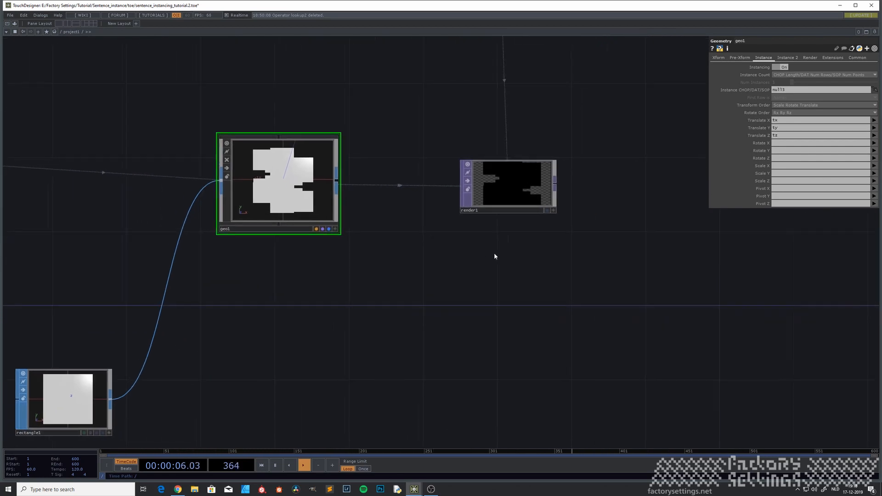
scroll(495, 253, "down", 1)
scroll(495, 254, "down", 1)
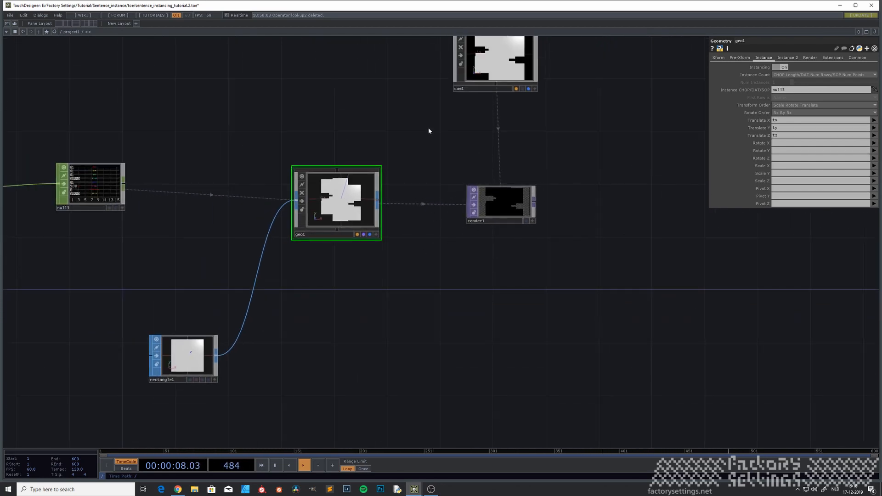
left_click_drag(428, 131, 432, 176)
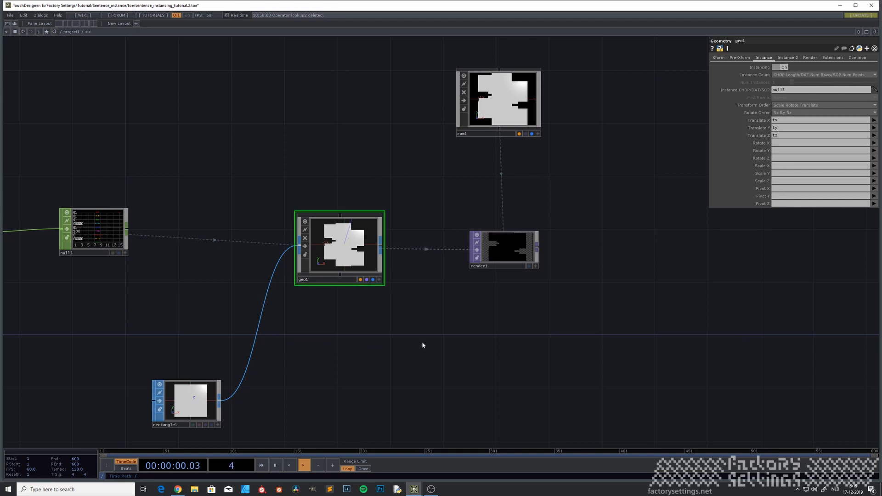
left_click_drag(338, 369, 358, 326)
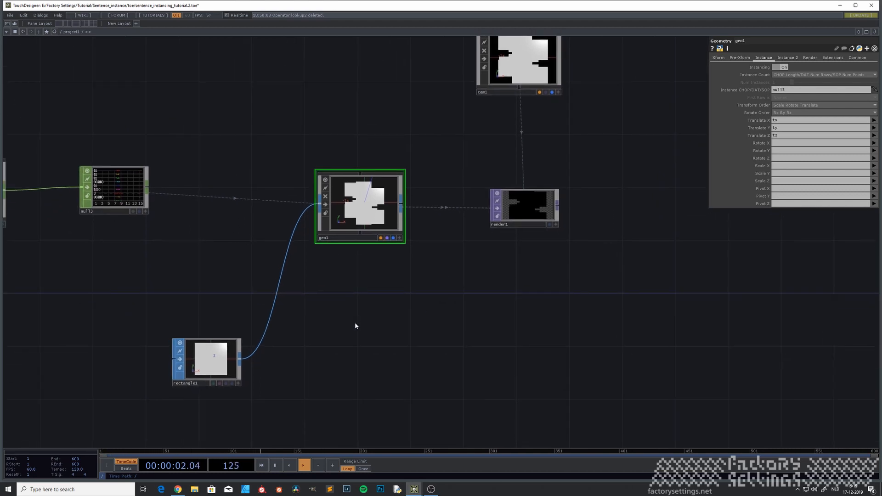
left_click_drag(392, 298, 412, 307)
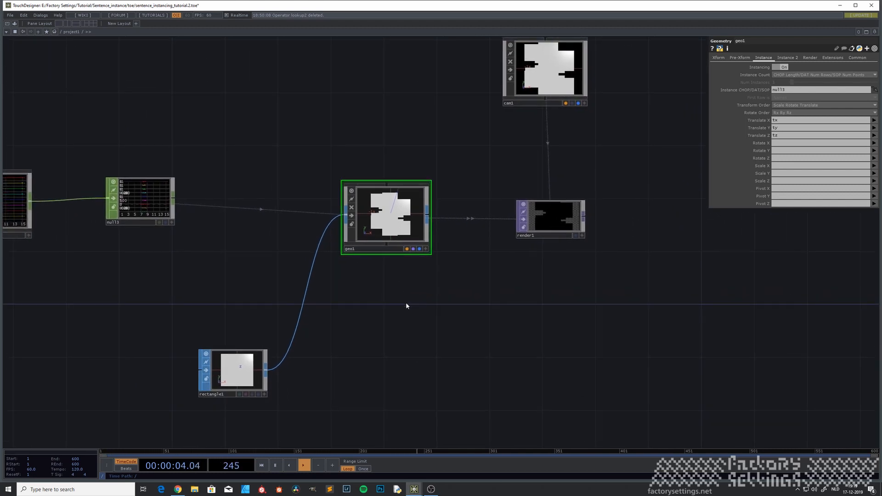
Assign the nx, ny and nz channels to the Geometry COMP's Rotate to Vector X, Y and Z parameters.
left_click(789, 59)
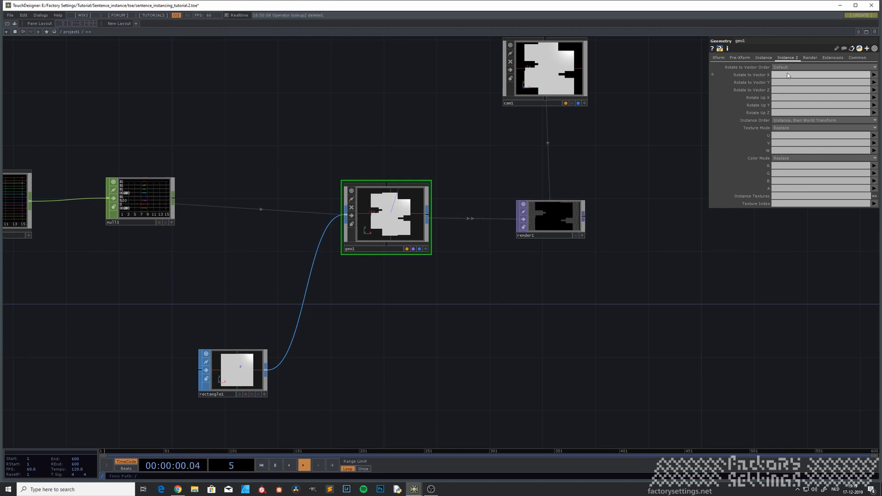
left_click(875, 75)
left_click(873, 99)
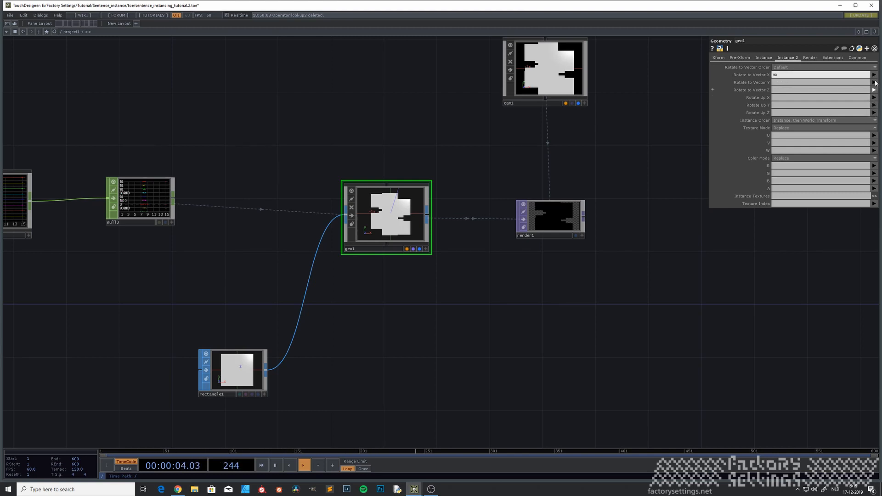
left_click(875, 83)
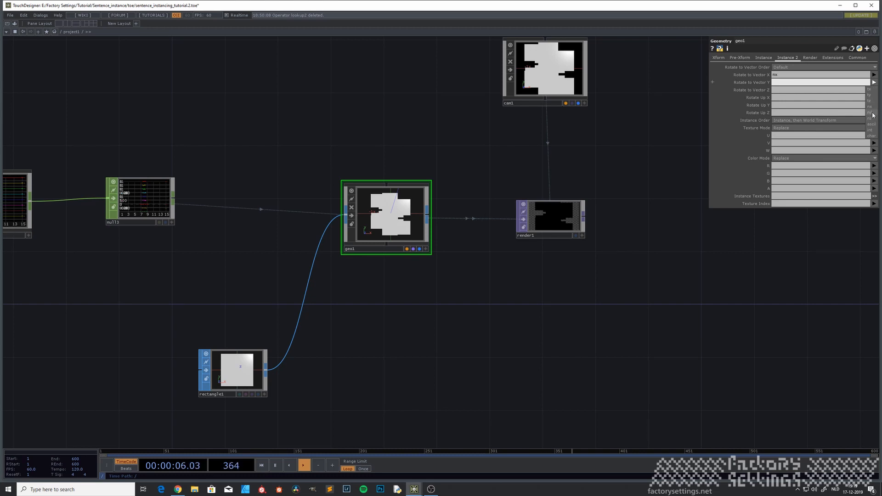
left_click(872, 114)
left_click(875, 91)
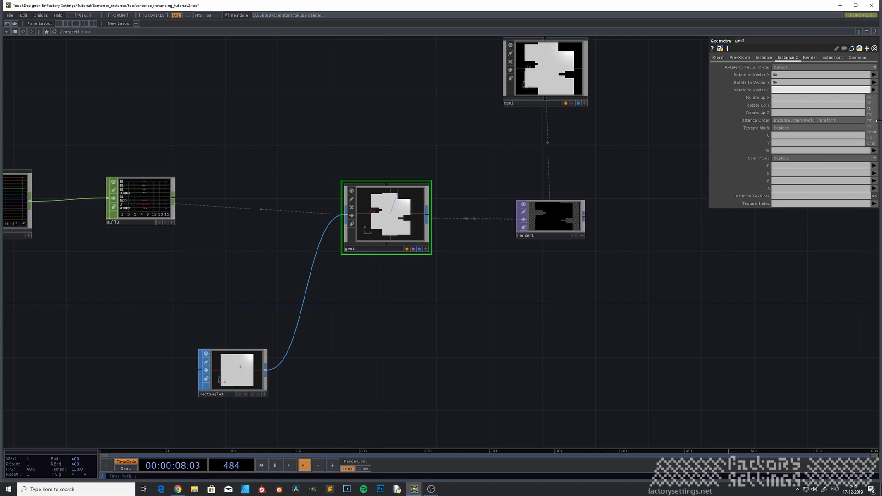
left_click(871, 128)
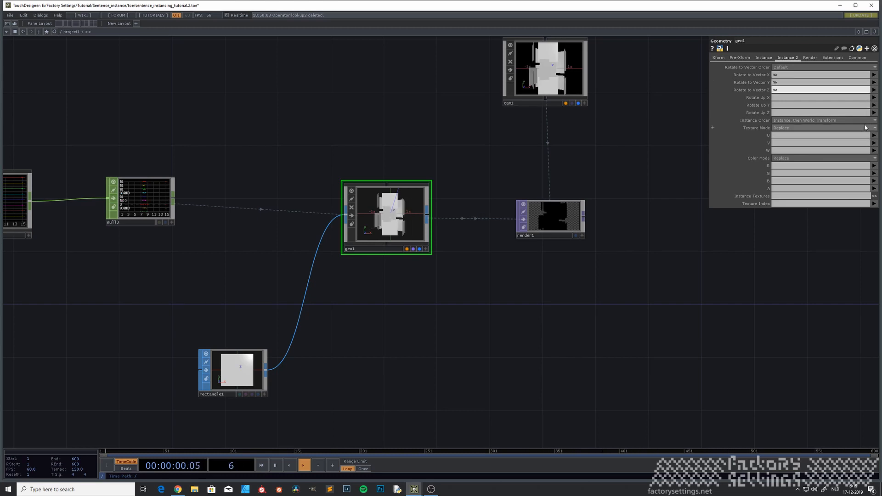
Activate the Geometry COMP's viewer and inspect the arrangement of the instanced rectangles from several angles.
scroll(374, 221, "up", 5)
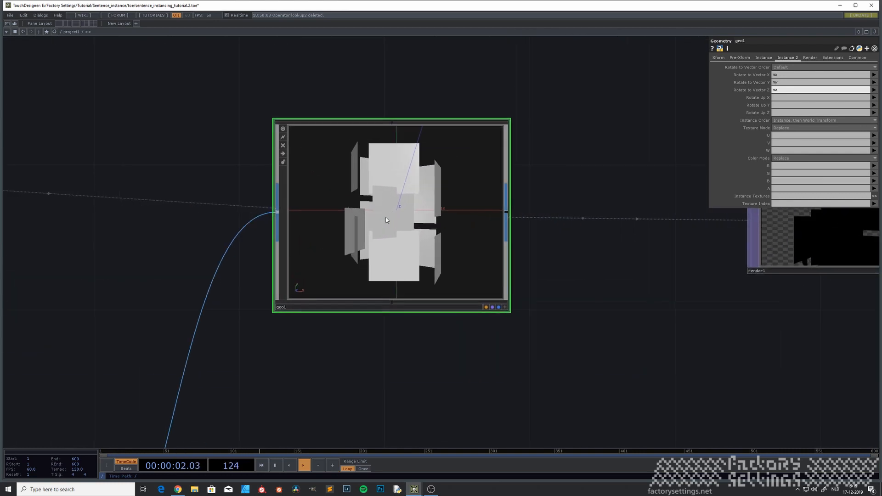
left_click(505, 307)
left_click_drag(459, 216, 397, 218)
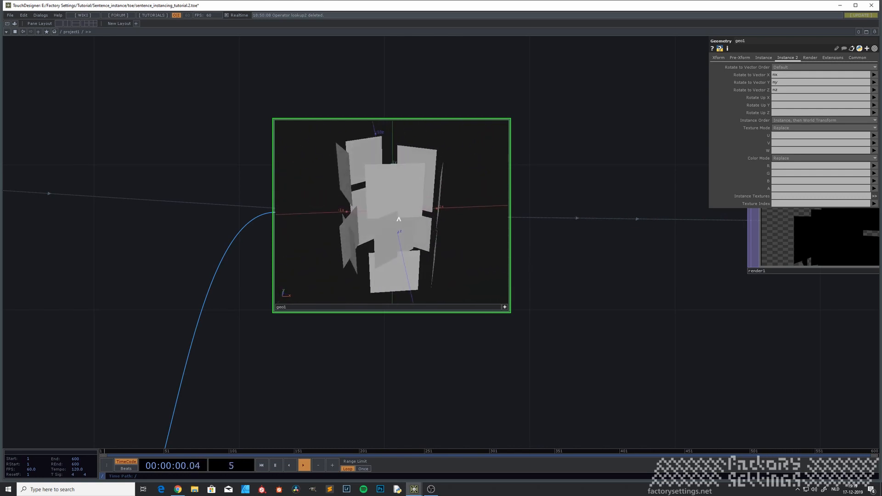
middle_click_drag(399, 220, 354, 228)
mouse_move(376, 216)
left_mouse_down()
mouse_move(388, 241)
mouse_move(397, 237)
mouse_move(385, 221)
left_mouse_up()
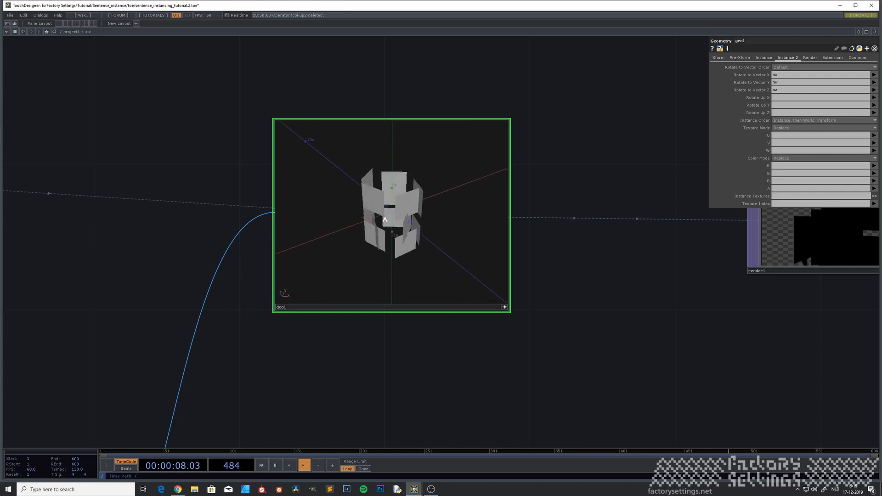
scroll(385, 219, "down", 5)
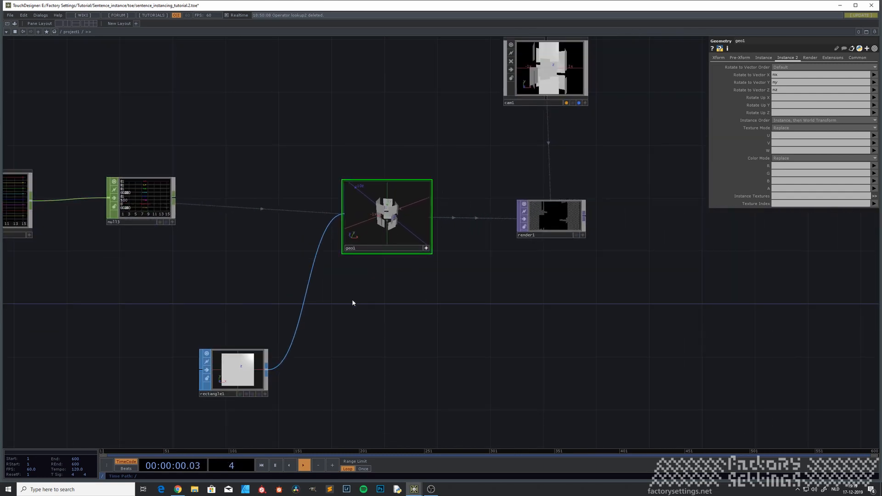
Open the network inside the ui container.
left_click_drag(223, 294, 338, 303)
middle_click_drag(281, 299, 243, 303)
left_click_drag(172, 324, 373, 313)
middle_click_drag(371, 313, 330, 317)
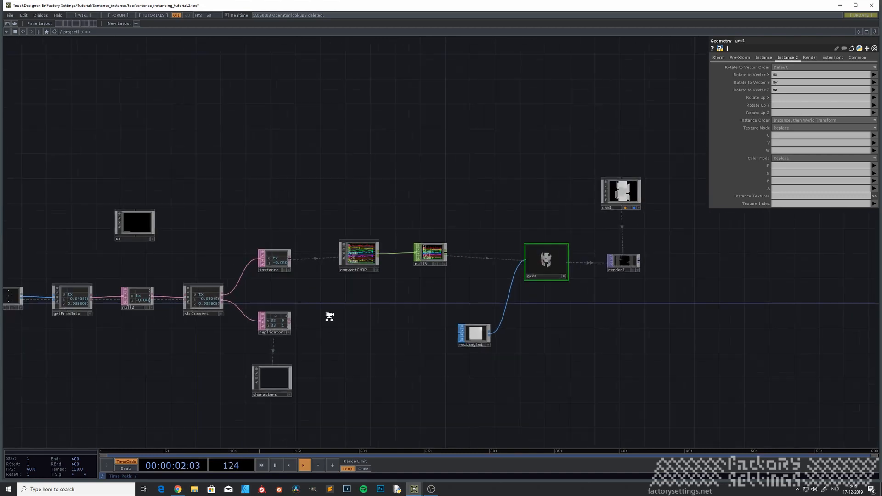
scroll(329, 316, "down", 2)
scroll(188, 349, "up", 5)
left_click(175, 156)
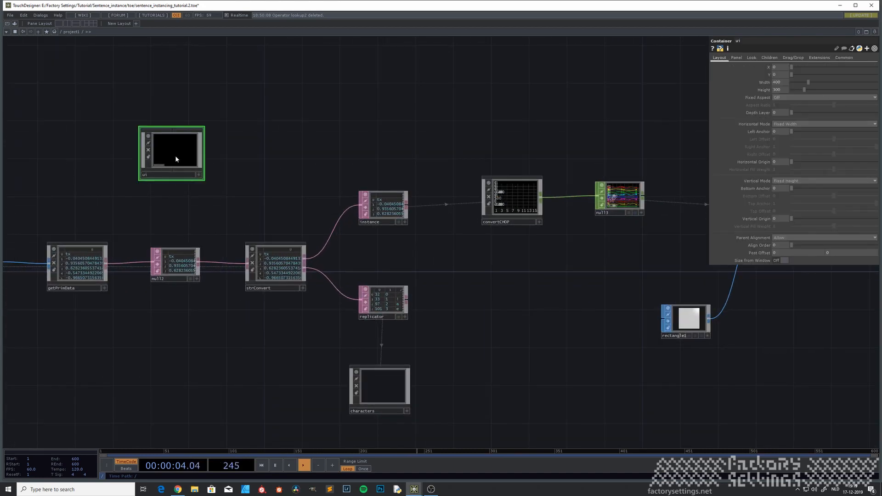
key("i")
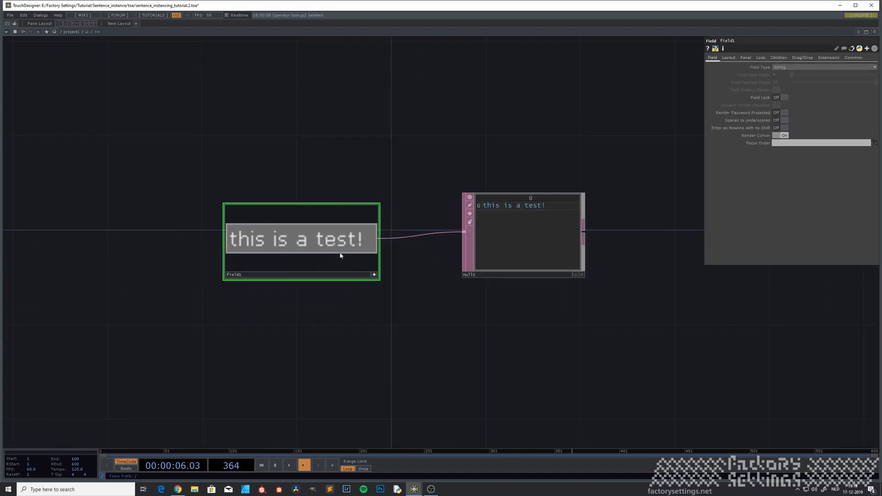
Change the sentence in the Field COMP to "this is a test to see if the shape is working etc".
left_click(364, 245)
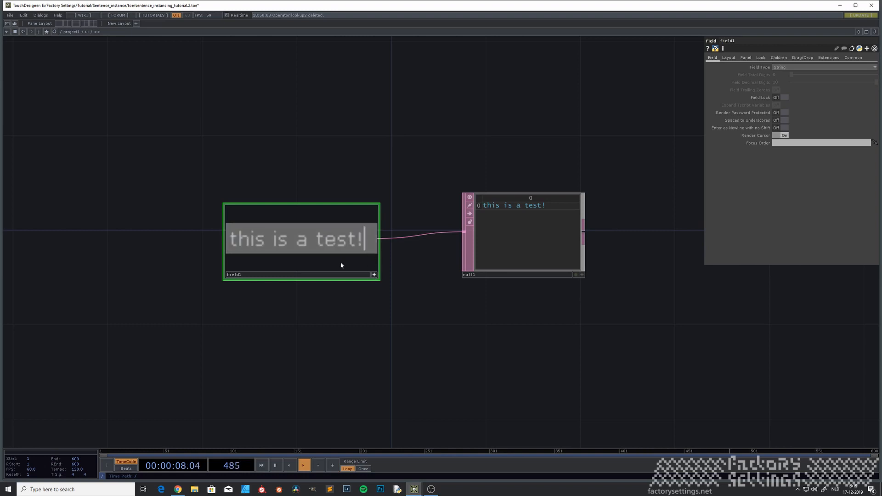
key("BackSpace")
type("to see ")
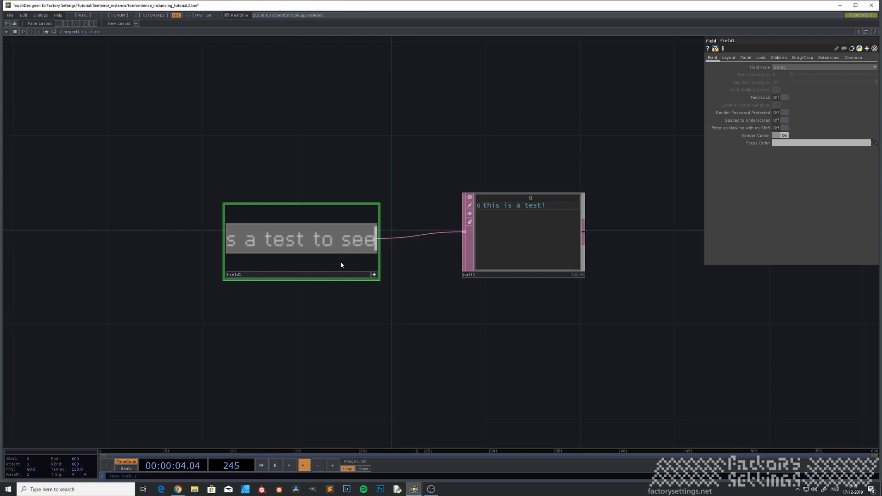
type("if the shape is t")
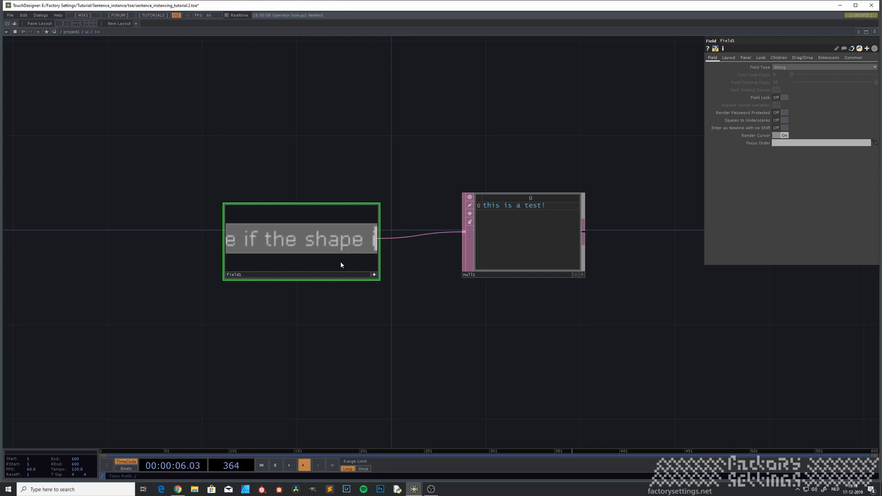
key("BackSpace")
type("working etc")
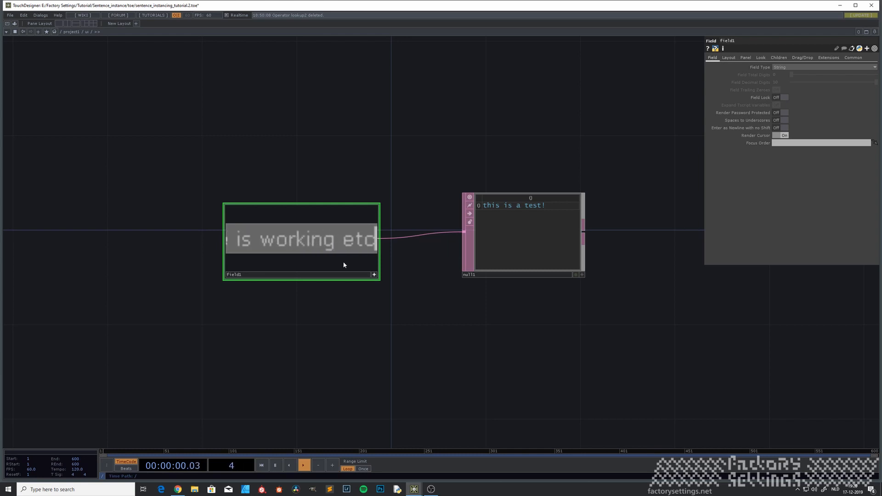
key("Return")
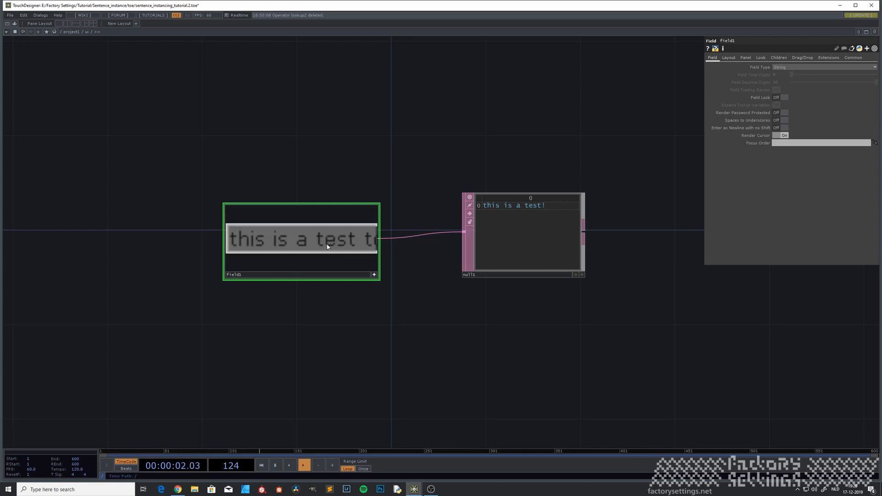
left_click(327, 246)
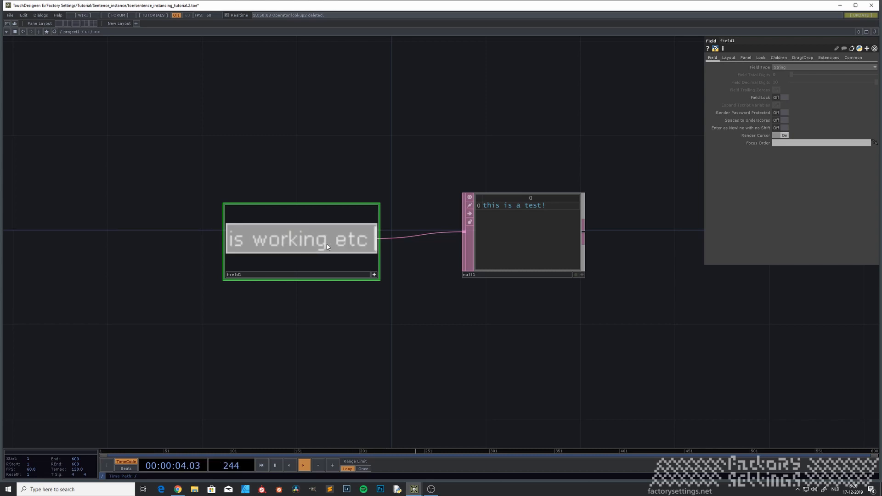
key("BackSpace")
key("Return")
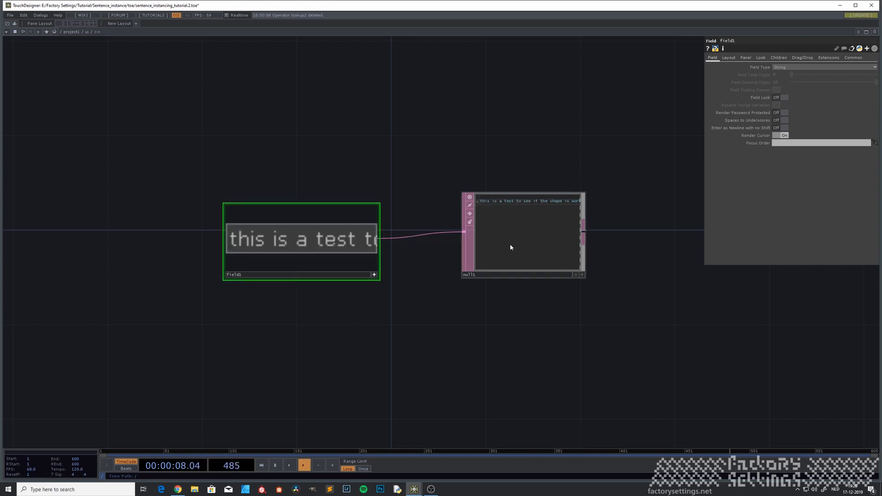
Run the text1 script inside the strConvert Base COMP to rebuild its tables from the new sentence.
left_click(374, 275)
key("u")
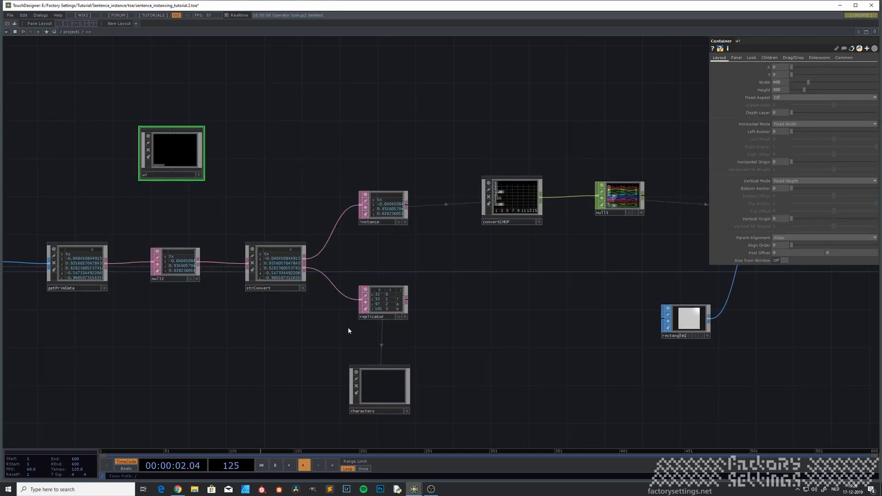
left_click_drag(281, 160, 400, 168)
left_click_drag(331, 334, 218, 324)
left_click(289, 263)
key("i")
left_click_drag(310, 185, 833, 252)
left_click(203, 155)
right_click(207, 157)
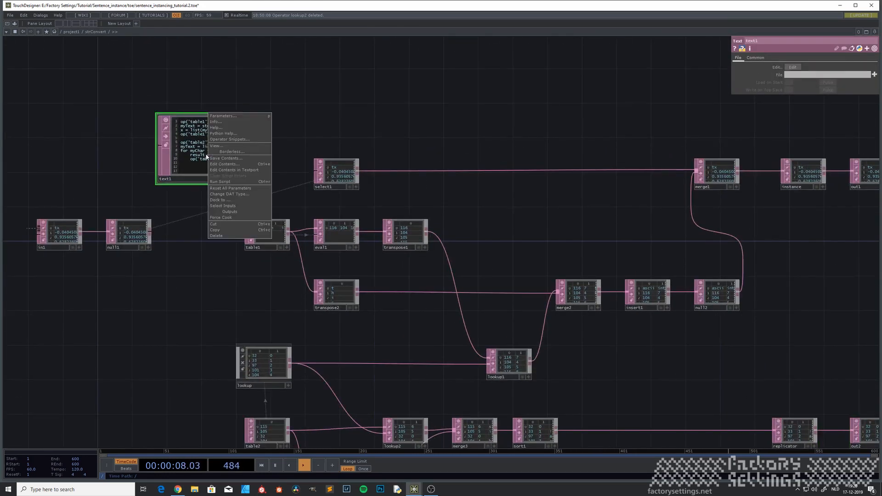
left_click(233, 183)
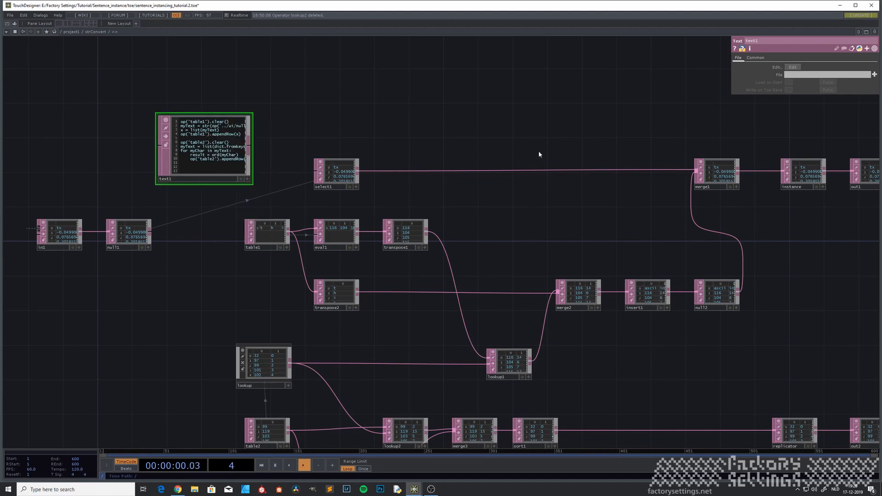
Return to the project1 network and examine the instanced shape in the Geometry COMP's viewer.
left_click_drag(466, 204, 290, 172)
left_click_drag(686, 208, 597, 217)
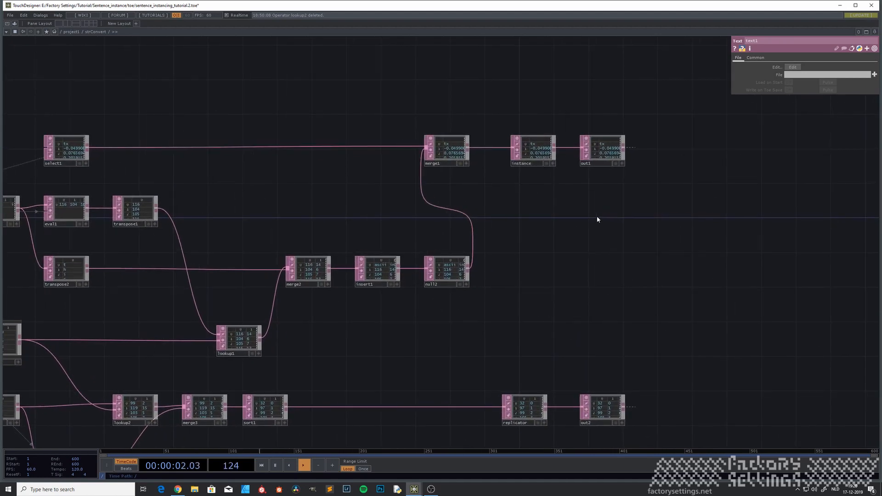
key("u")
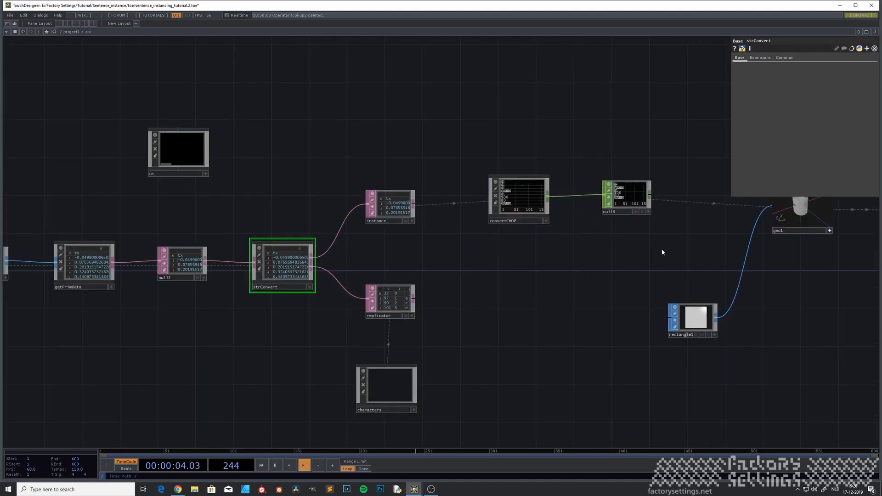
left_click_drag(662, 253, 421, 262)
scroll(563, 225, "up", 10)
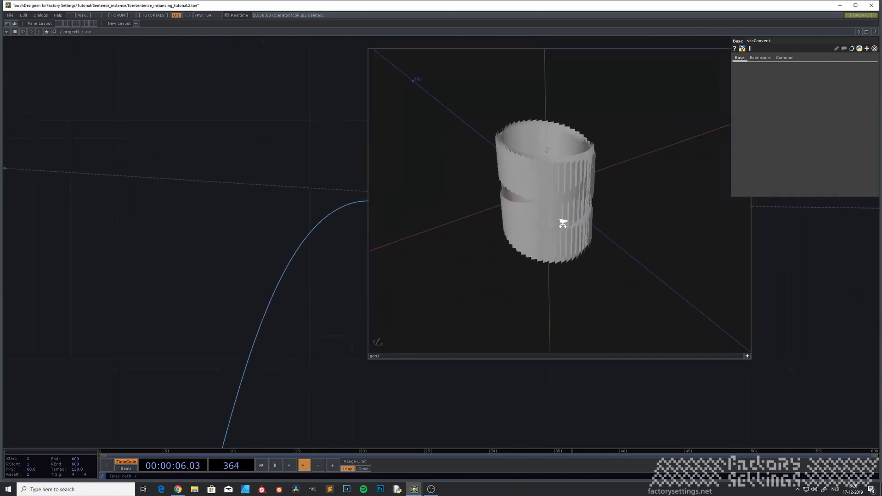
scroll(563, 224, "up", 3)
scroll(575, 223, "down", 15)
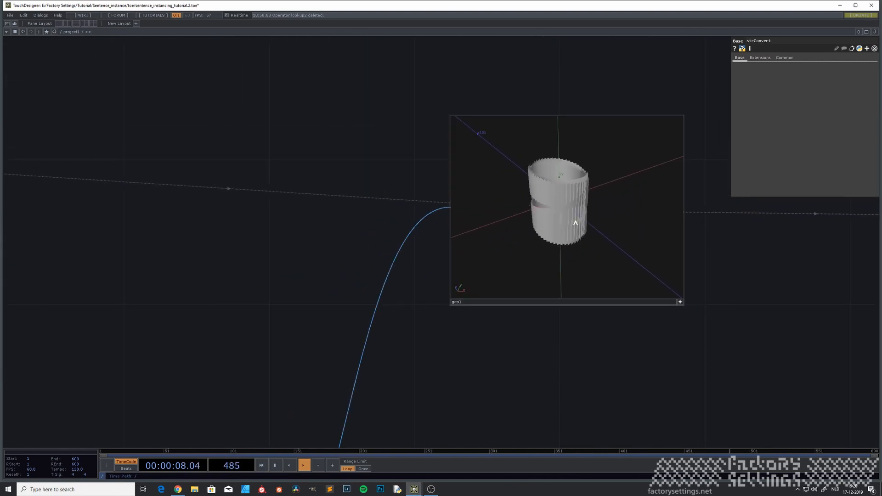
left_click_drag(554, 318, 479, 232)
left_click(575, 194)
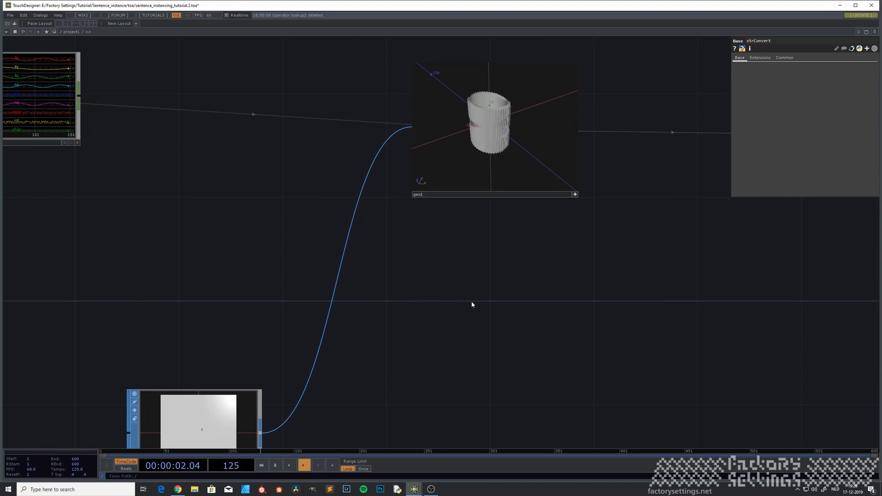
Set both size values of the Rectangle SOP feeding the Geometry COMP to 0.1.
left_click_drag(431, 316, 438, 281)
left_click(229, 393)
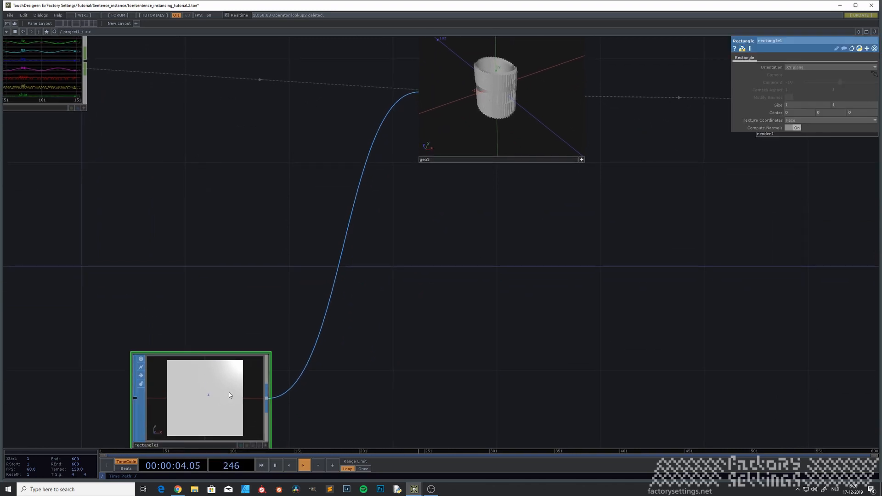
left_click_drag(489, 262, 411, 347)
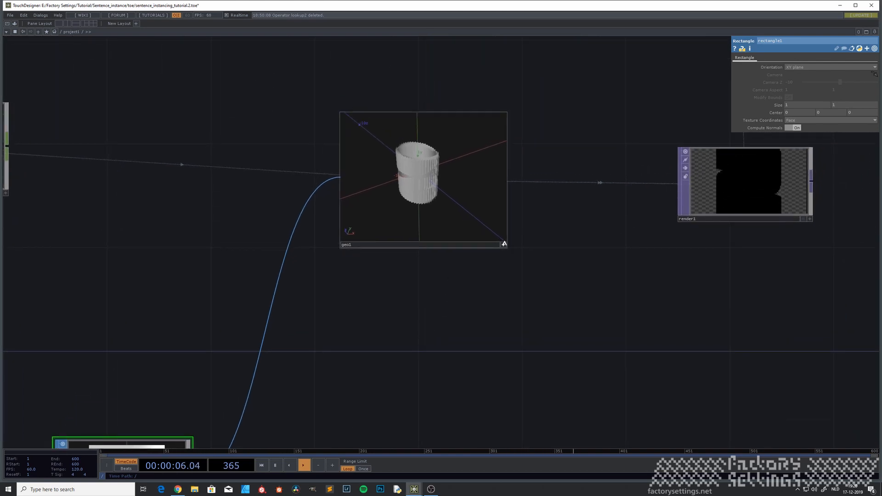
left_click_drag(418, 264, 422, 334)
scroll(417, 298, "up", 2)
scroll(418, 299, "up", 2)
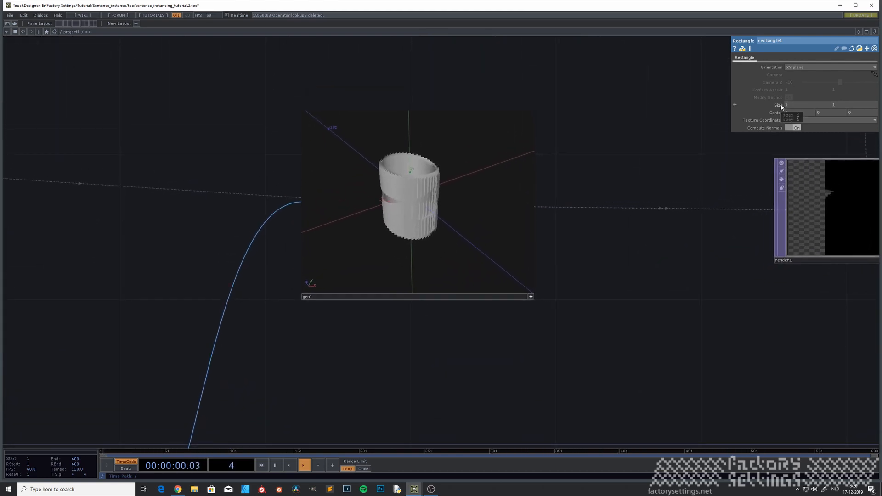
middle_click_drag(783, 105, 775, 95)
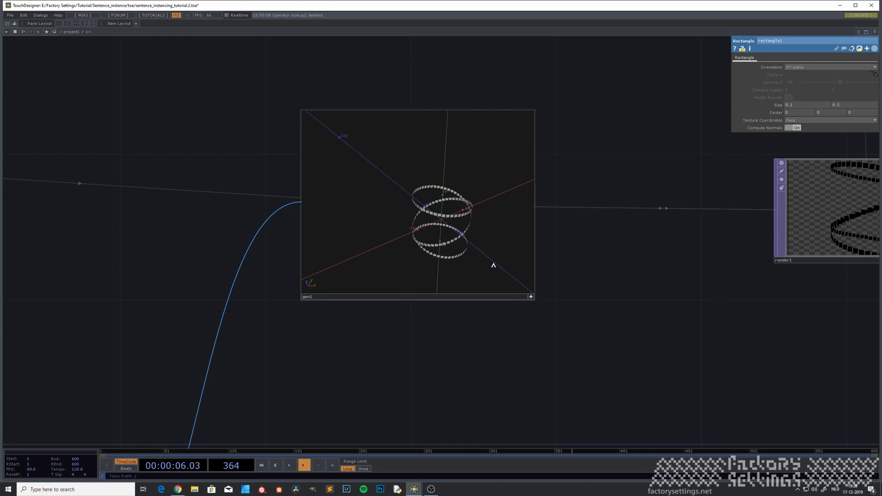
Examine the arrangement of the resized rectangles in the Geometry COMP's viewer and in the Render TOP.
scroll(451, 244, "up", 5)
scroll(547, 305, "down", 5)
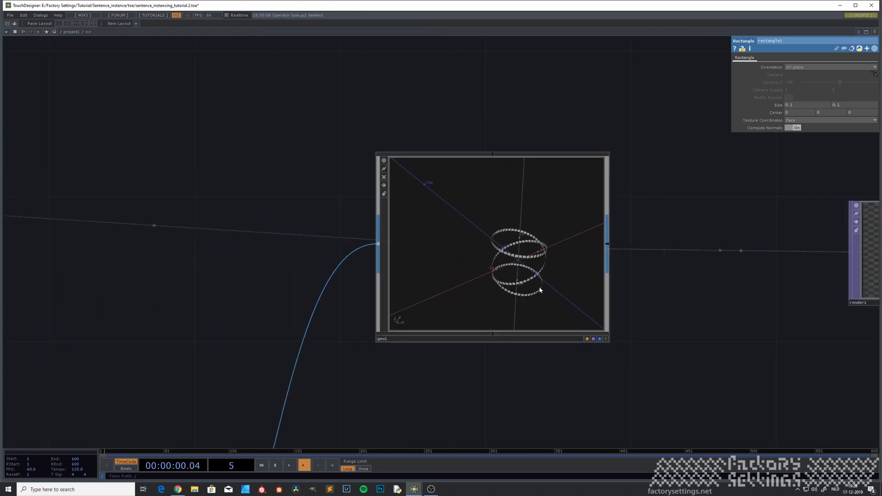
left_click(606, 338)
left_click_drag(533, 284, 517, 276)
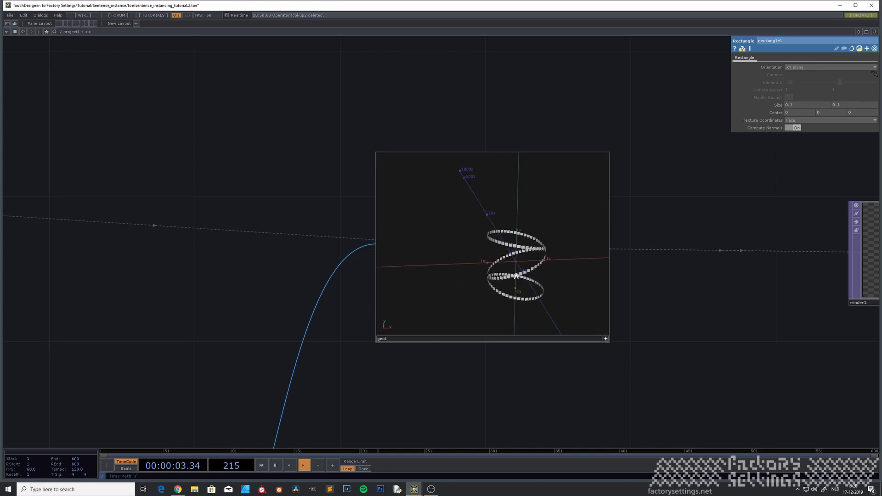
left_click(607, 339)
left_click_drag(660, 355, 339, 334)
left_click_drag(586, 331, 486, 321)
scroll(490, 282, "up", 5)
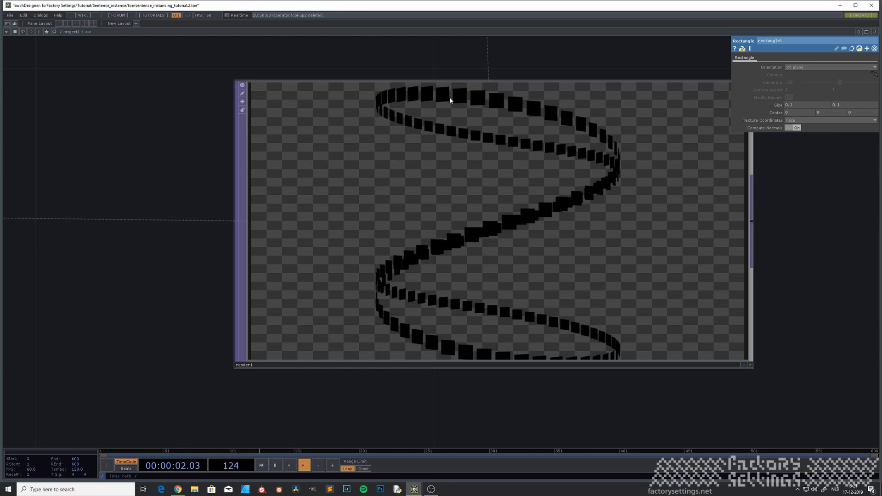
scroll(319, 273, "down", 6)
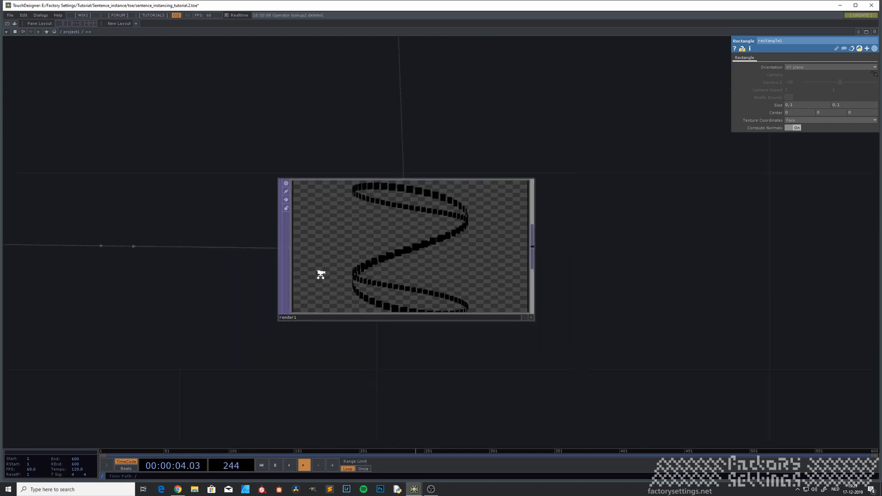
Add a Phong MAT beneath the Geometry COMP, beside the Rectangle SOP.
left_click_drag(299, 374, 429, 315)
scroll(366, 360, "down", 3)
left_click_drag(366, 364, 384, 329)
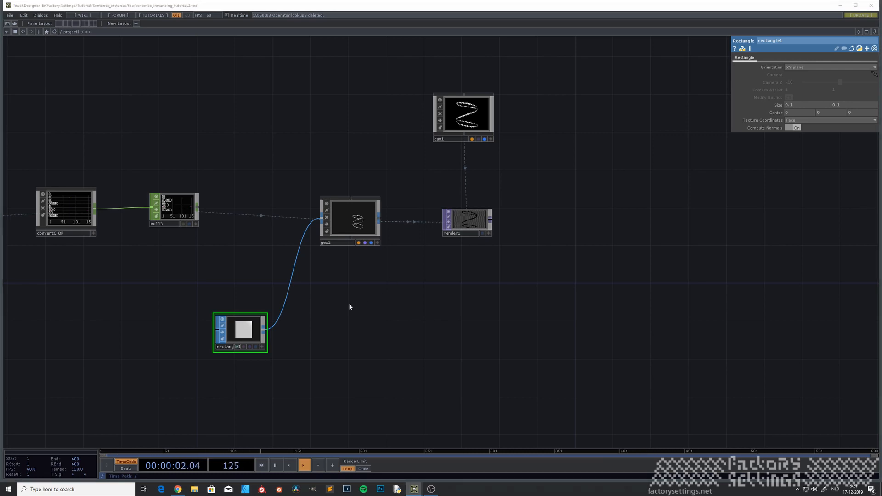
key("Tab")
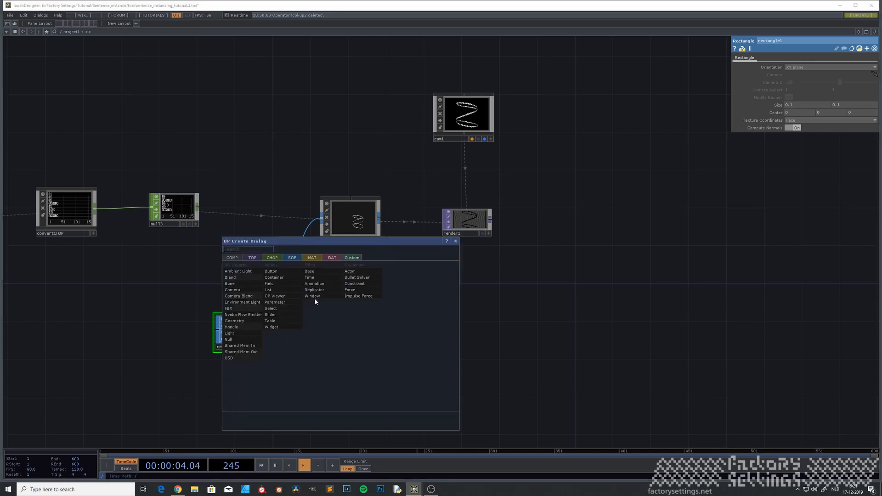
left_click(316, 259)
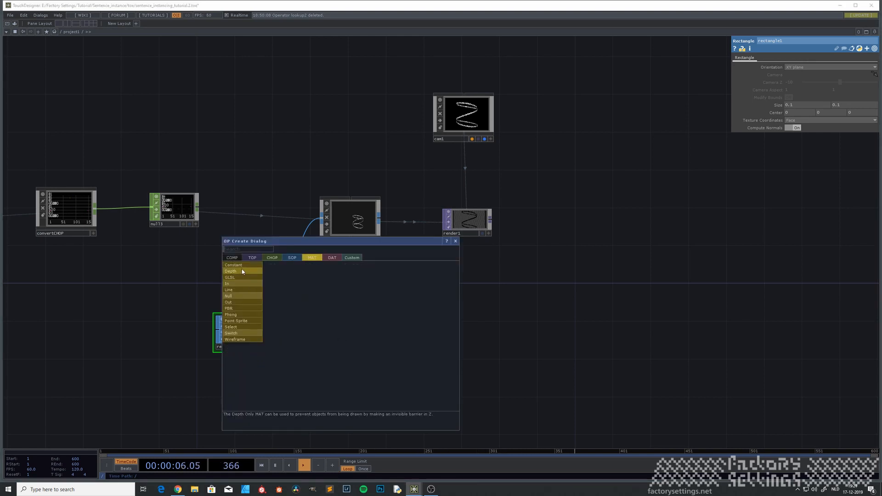
left_click(251, 315)
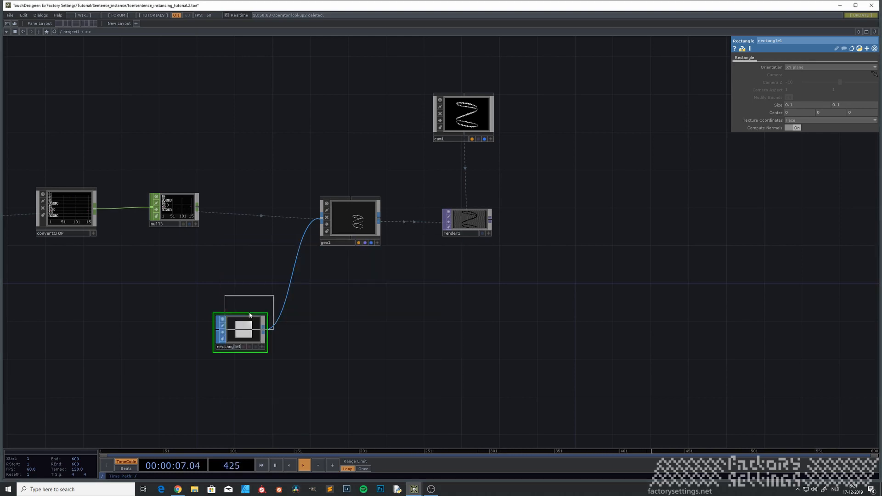
left_click(349, 330)
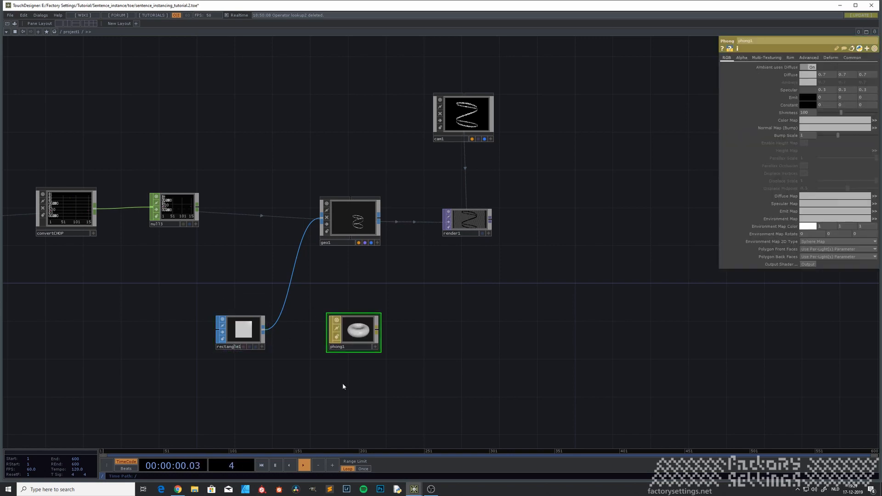
Set the Phong material's Emit and Constant colors to white.
left_click_drag(342, 384, 280, 346)
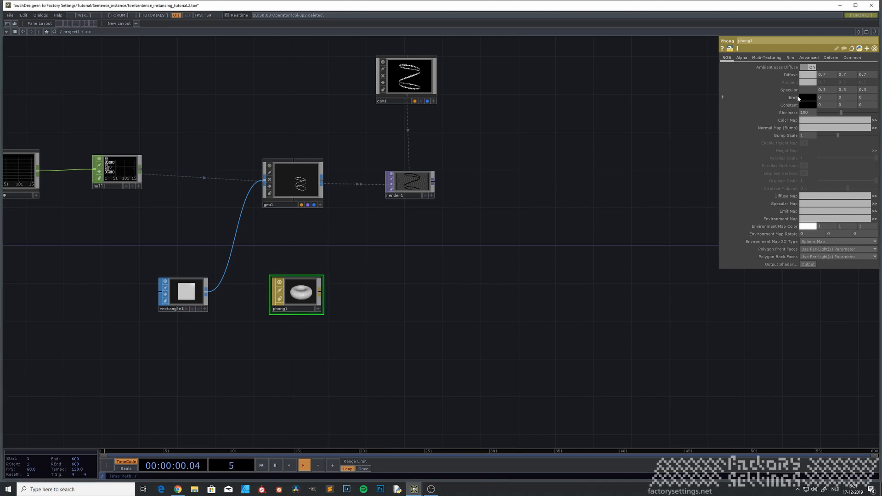
left_click(807, 98)
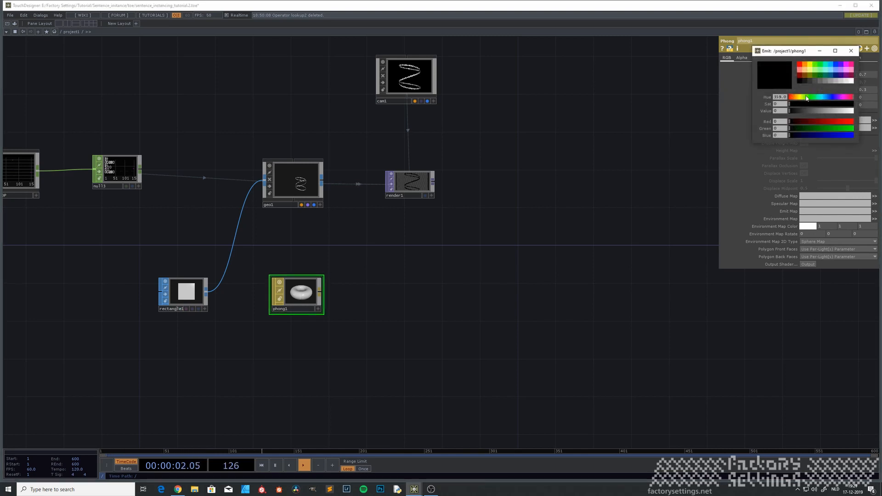
left_click(850, 81)
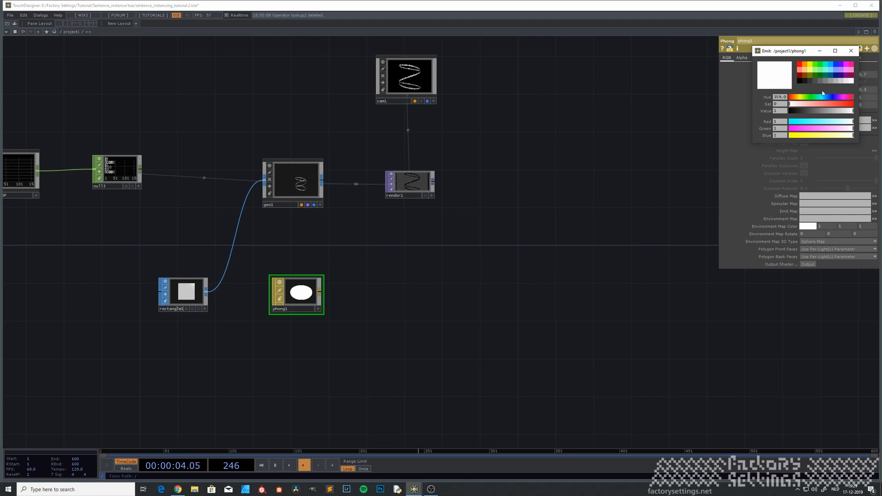
left_click(709, 117)
left_click(851, 51)
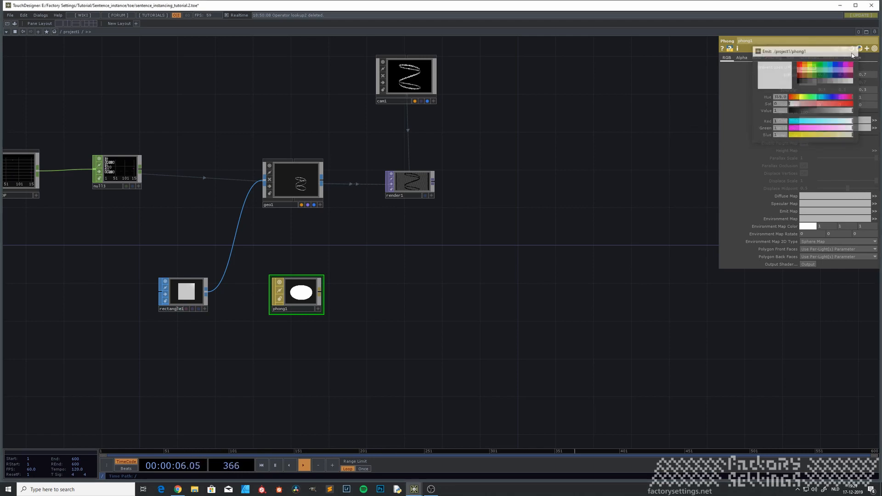
left_click(808, 104)
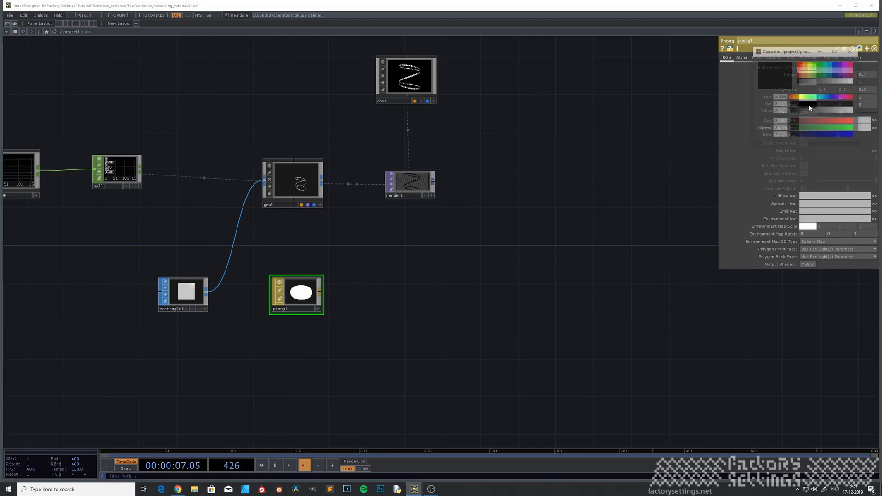
left_click(851, 82)
left_click(671, 120)
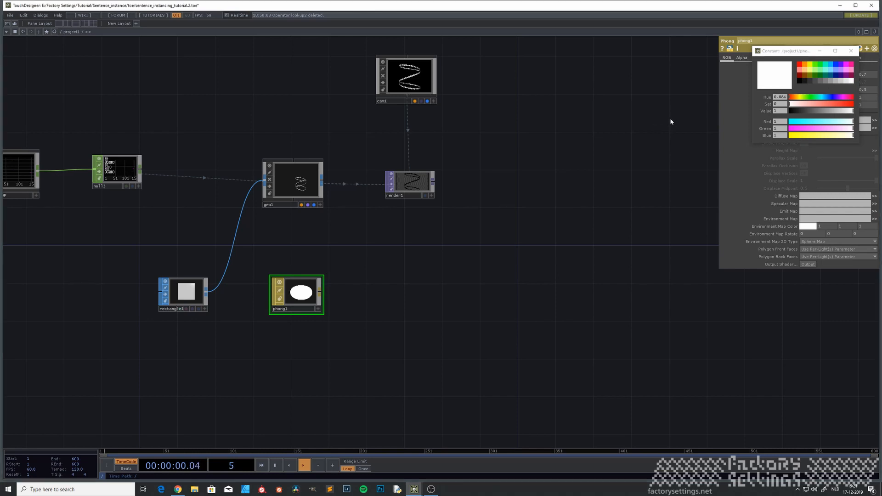
left_click(851, 51)
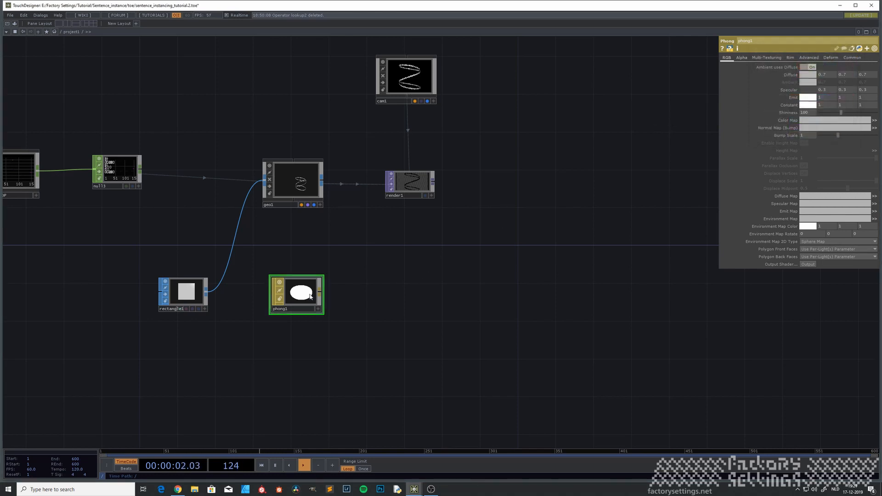
Assign the Phong material to the Geometry COMP and check the rectangles in the Render TOP and geometry viewer.
left_click_drag(301, 294, 300, 197)
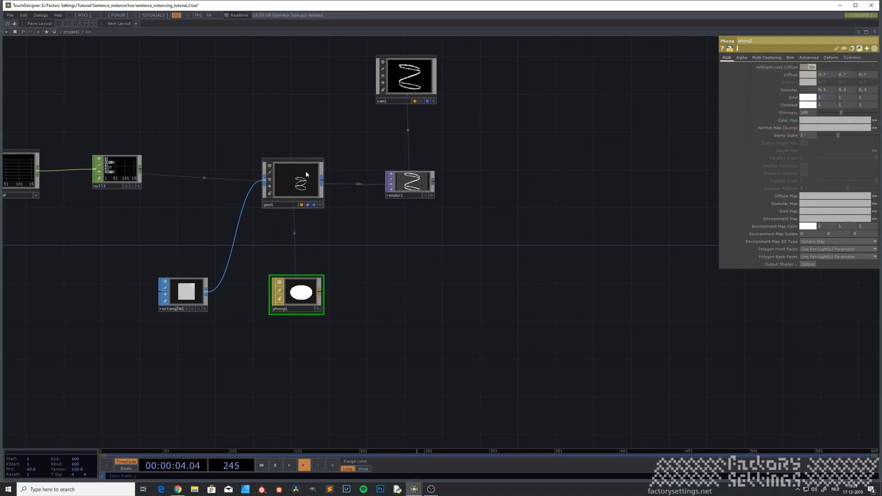
scroll(419, 192, "up", 10)
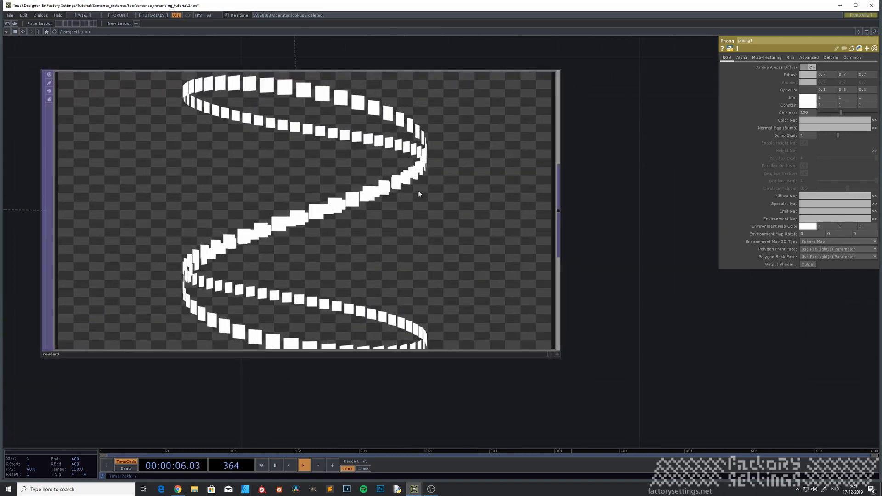
scroll(418, 190, "down", 6)
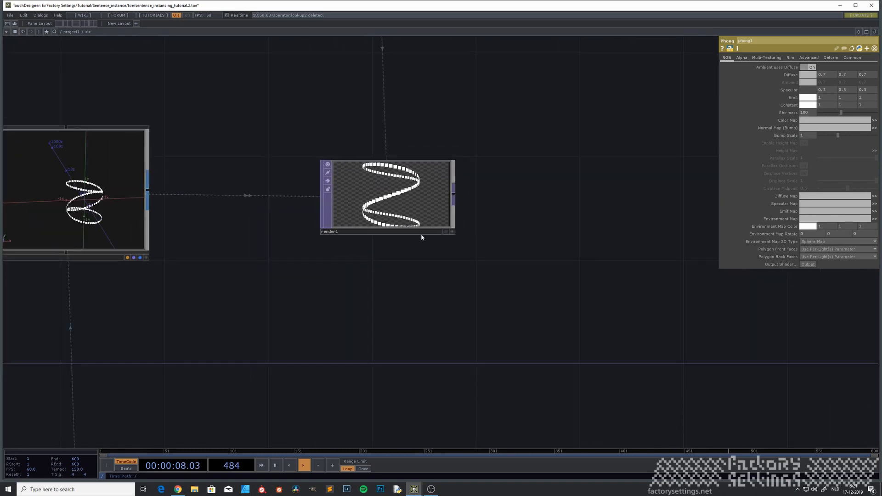
left_click_drag(249, 256, 258, 212)
scroll(198, 268, "up", 4)
left_click(389, 338)
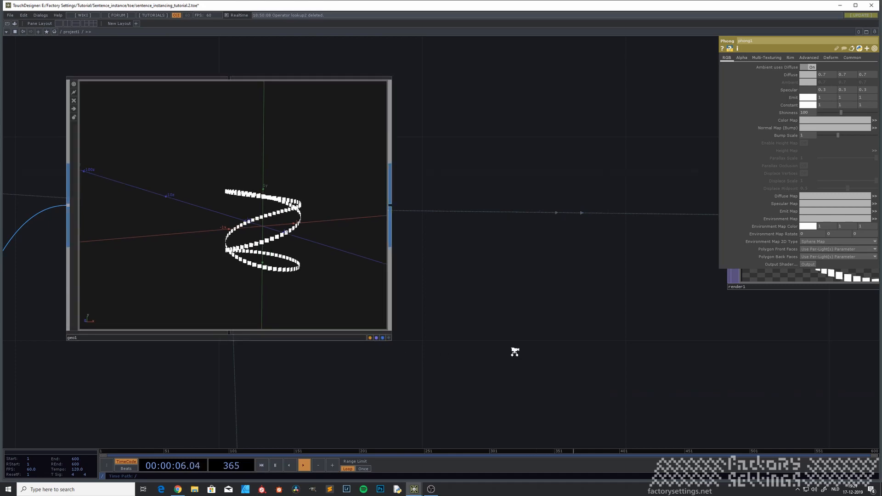
scroll(512, 352, "down", 5)
left_click_drag(522, 373, 470, 234)
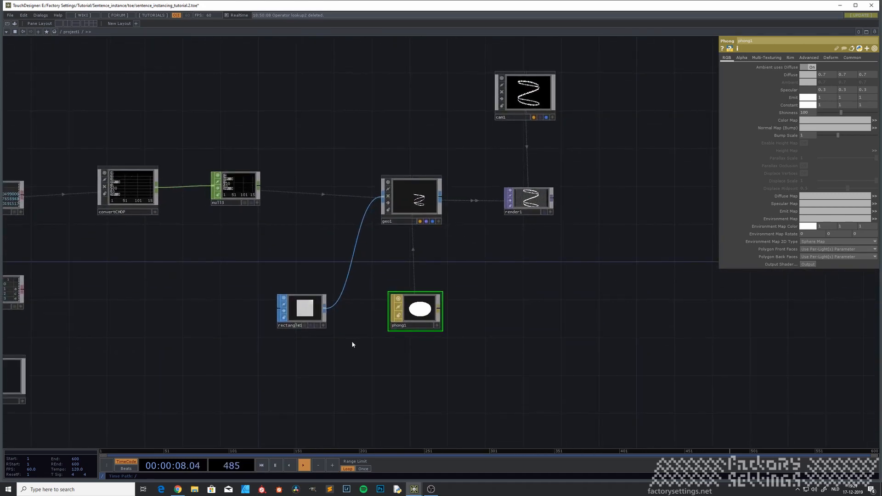
Inspect the white rectangle instances up close in the Geometry COMP's viewer.
left_click_drag(351, 342, 293, 359)
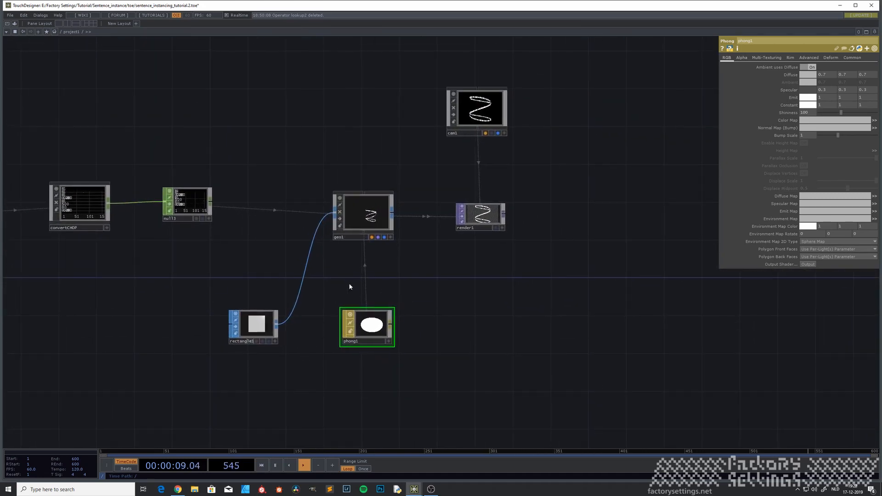
left_click(364, 220)
scroll(368, 221, "up", 4)
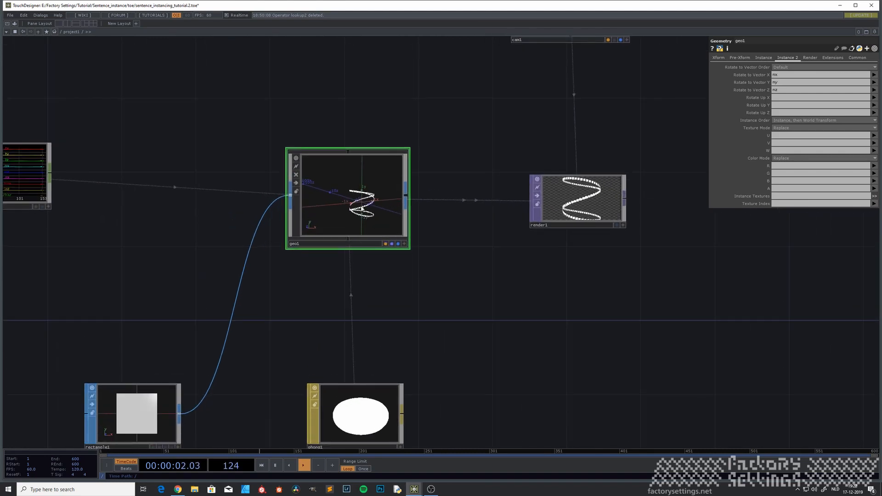
scroll(362, 209, "up", 5)
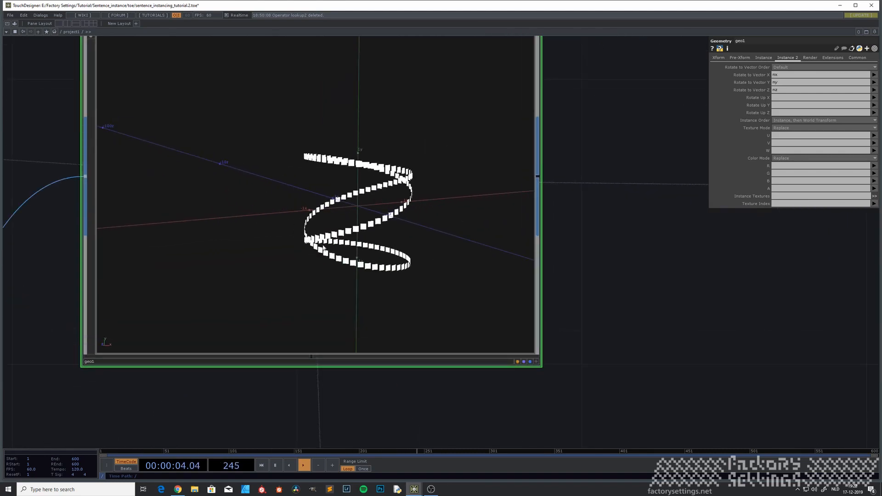
scroll(353, 209, "down", 5)
left_click_drag(284, 320, 377, 249)
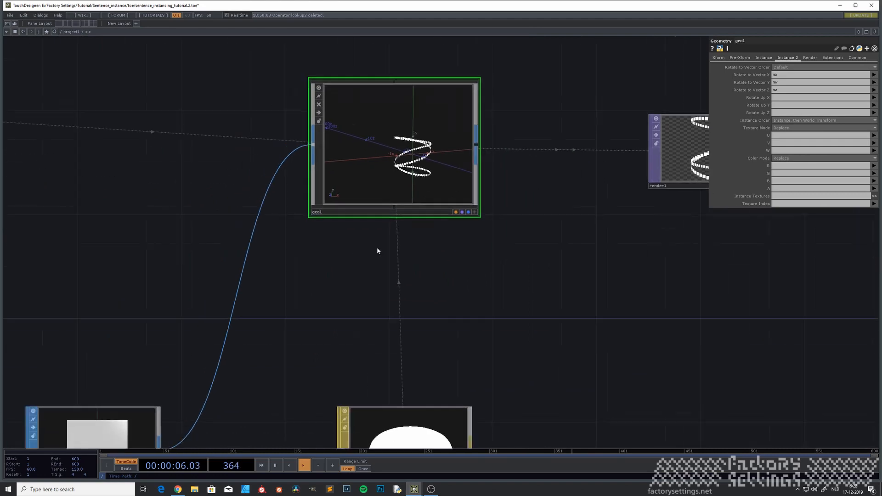
Review the replicated character Text TOPs inside the characters base and return to the parent network.
scroll(377, 250, "down", 5)
left_click_drag(291, 326, 444, 244)
left_click(137, 298)
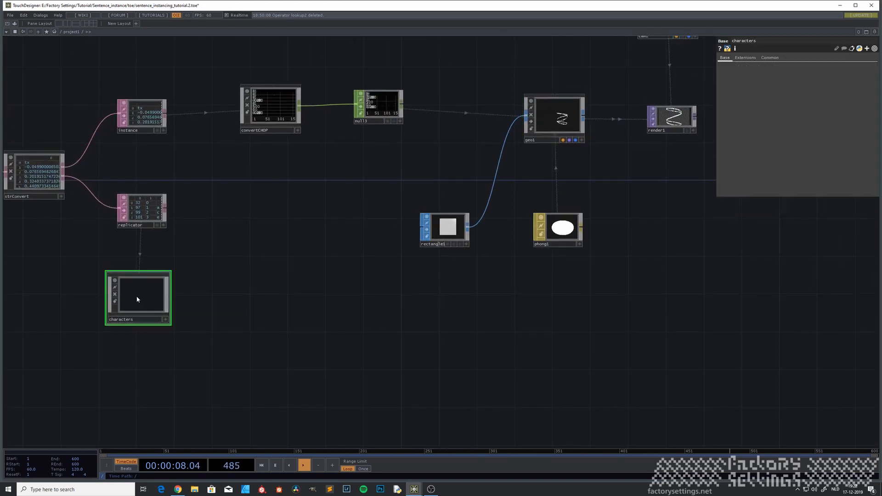
key("i")
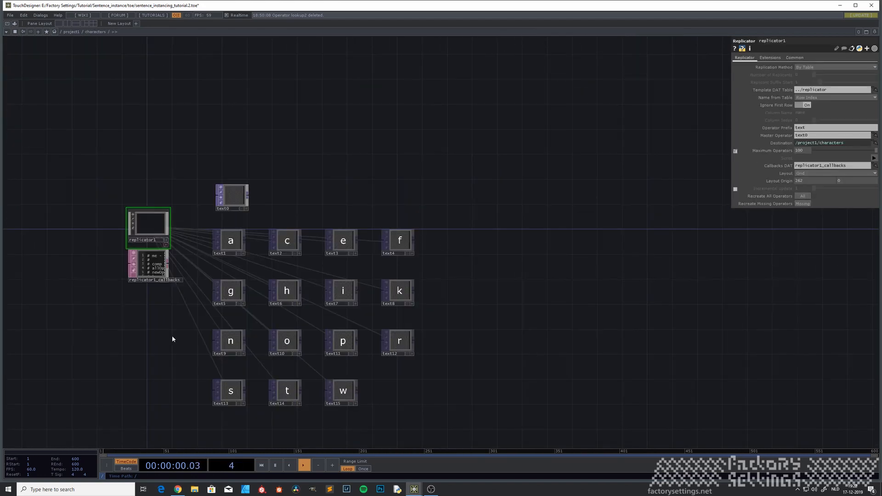
key("u")
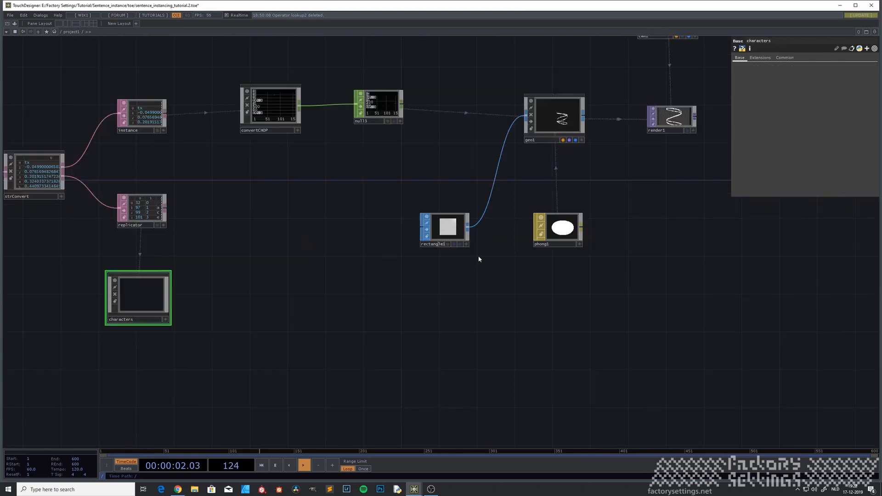
left_click_drag(480, 266, 329, 331)
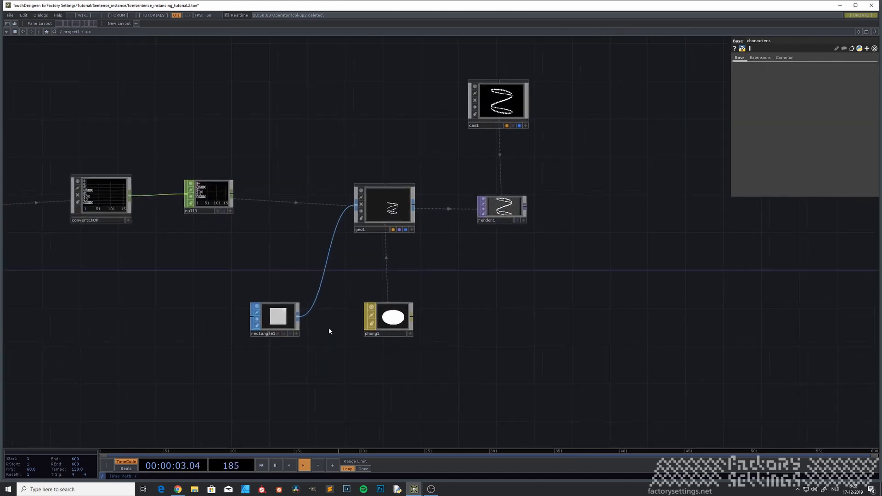
Set the Geometry COMP's Instance Textures to characters/text* so the instances use the character Text TOPs.
left_click(372, 205)
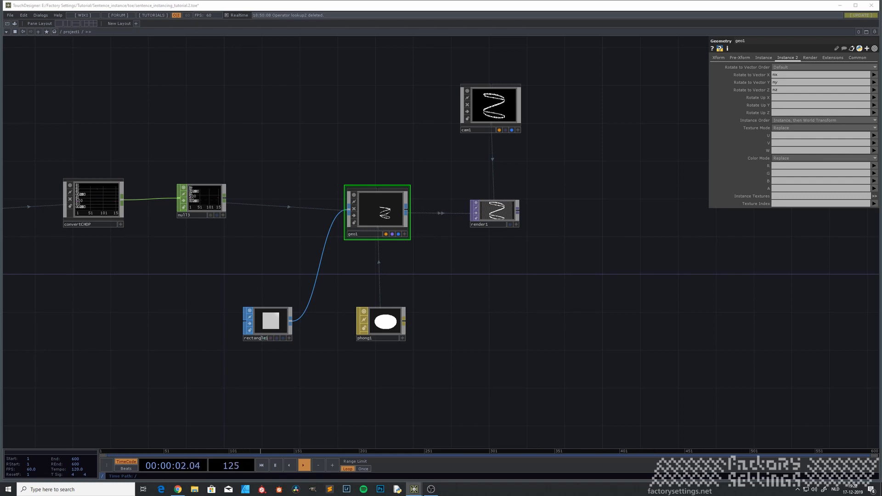
left_click_drag(464, 257, 400, 297)
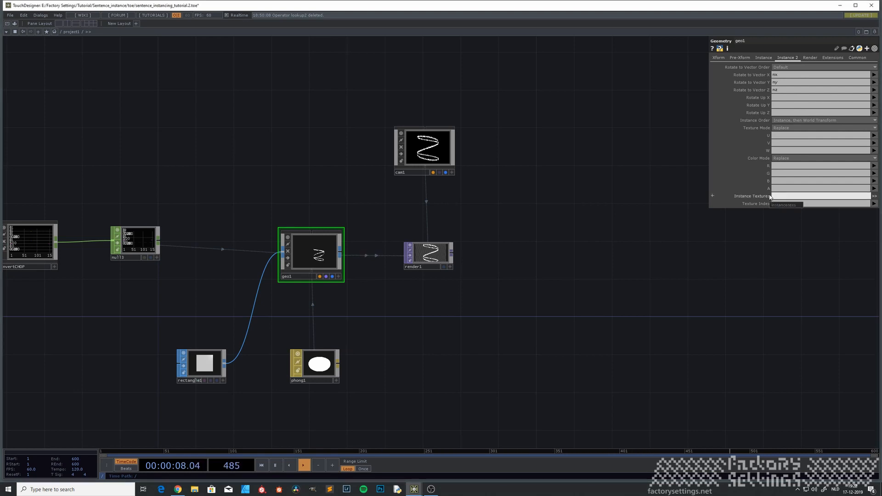
type("characters")
left_click_drag(30, 376, 217, 312)
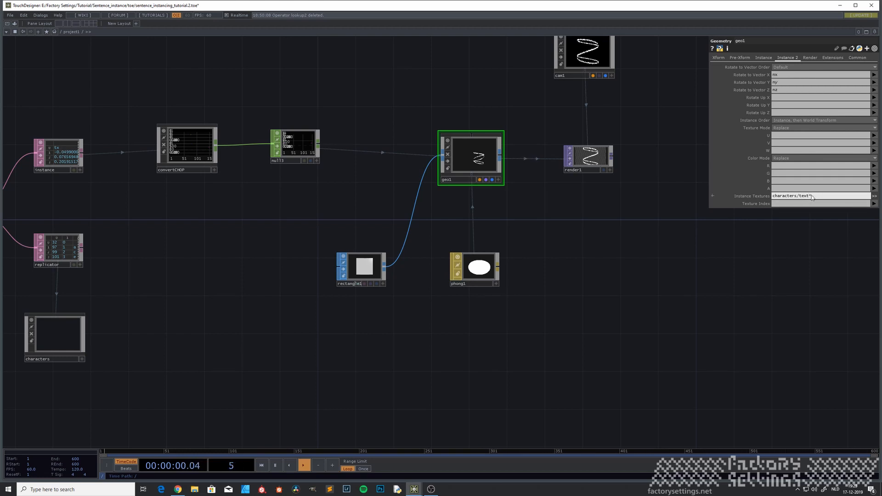
left_click(777, 205)
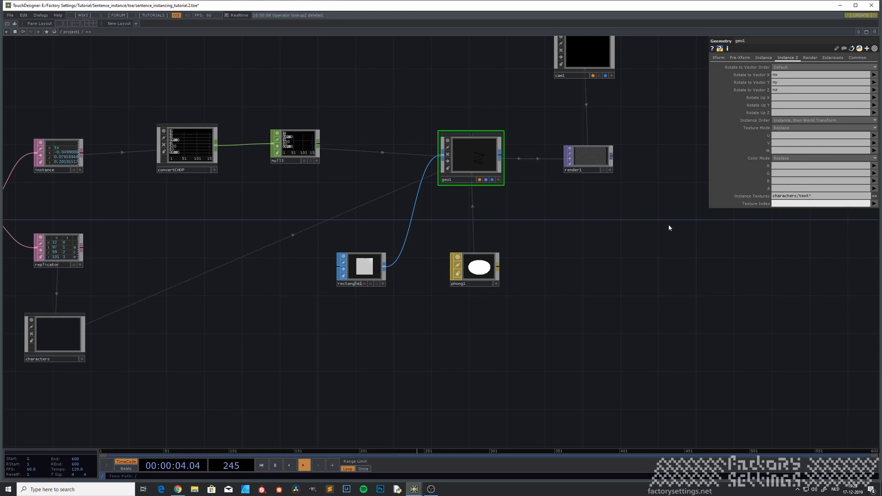
Set the Geometry COMP's Texture Index to the int channel and check the letters in the Render TOP.
left_click_drag(577, 248, 514, 324)
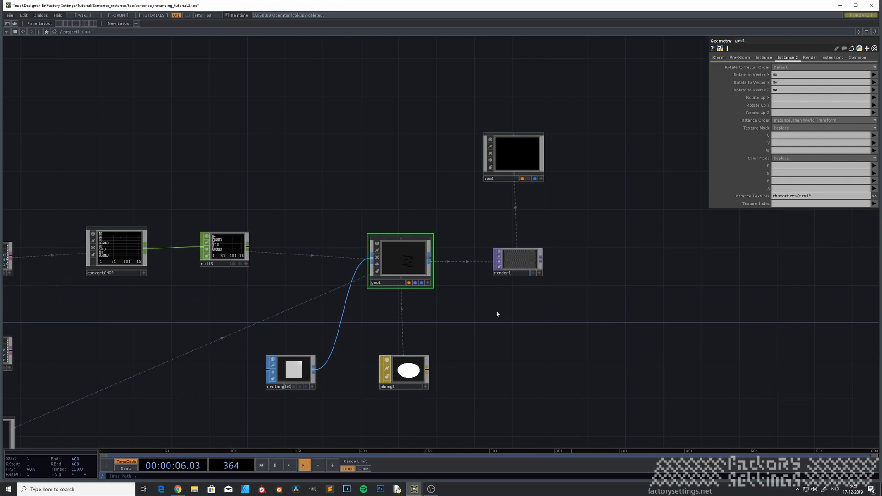
left_click(874, 204)
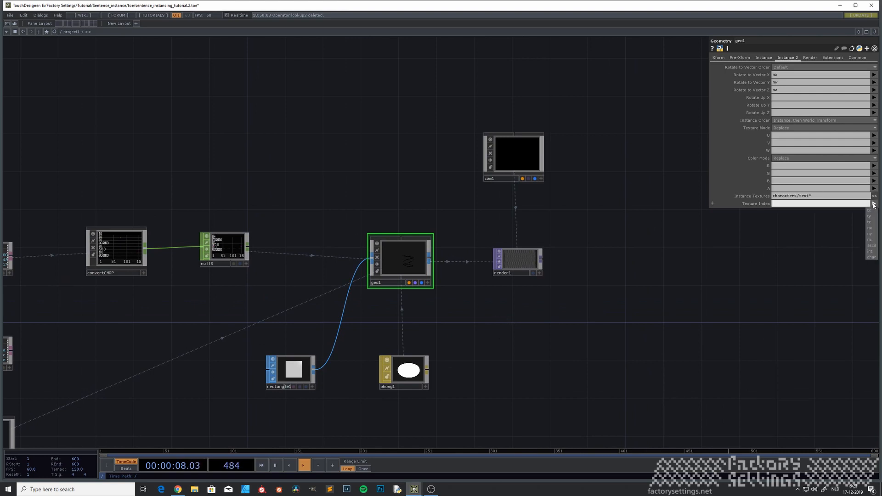
left_click(871, 252)
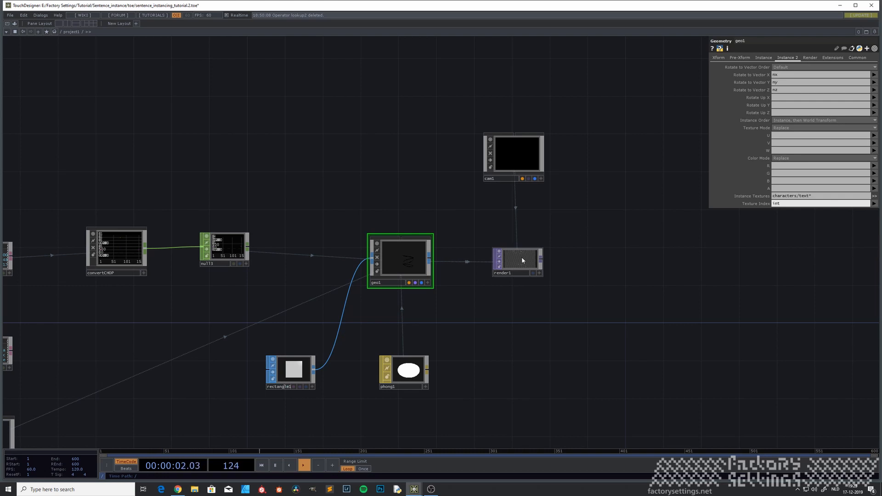
scroll(522, 257, "up", 6)
scroll(523, 312, "up", 2)
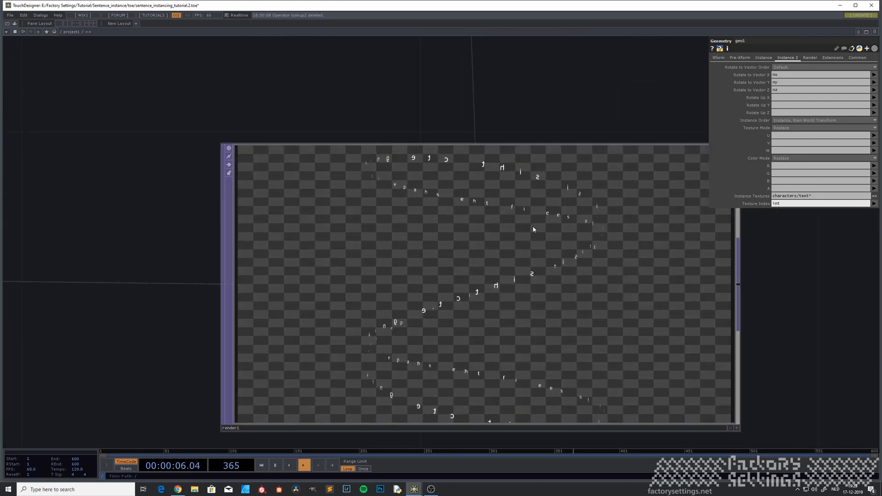
scroll(505, 268, "down", 6)
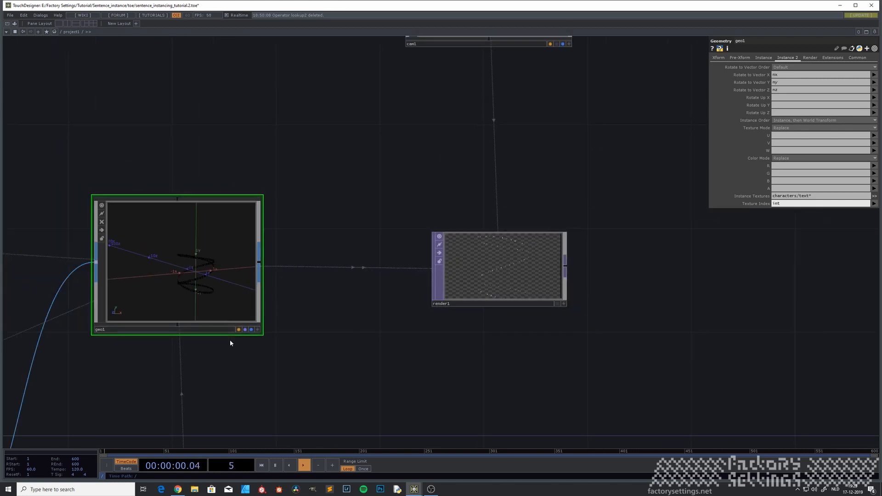
Activate the Geometry COMP's viewer and orbit around the spiral to examine the textured characters from another angle.
scroll(126, 293, "up", 4)
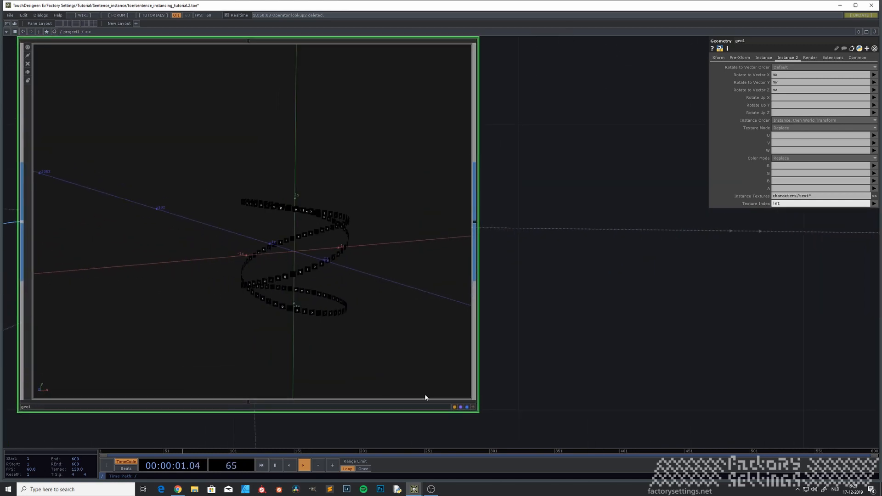
left_click(474, 407)
left_click_drag(345, 287, 391, 293)
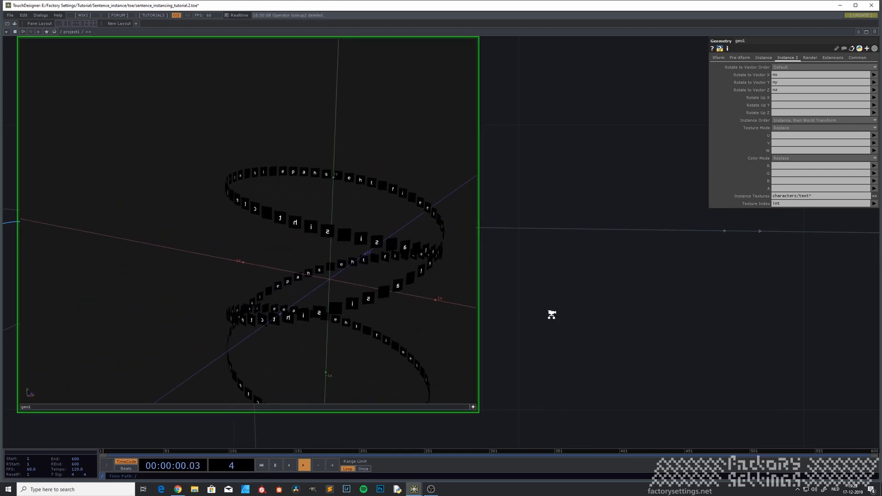
middle_click_drag(549, 312, 516, 316)
left_click_drag(516, 316, 427, 267)
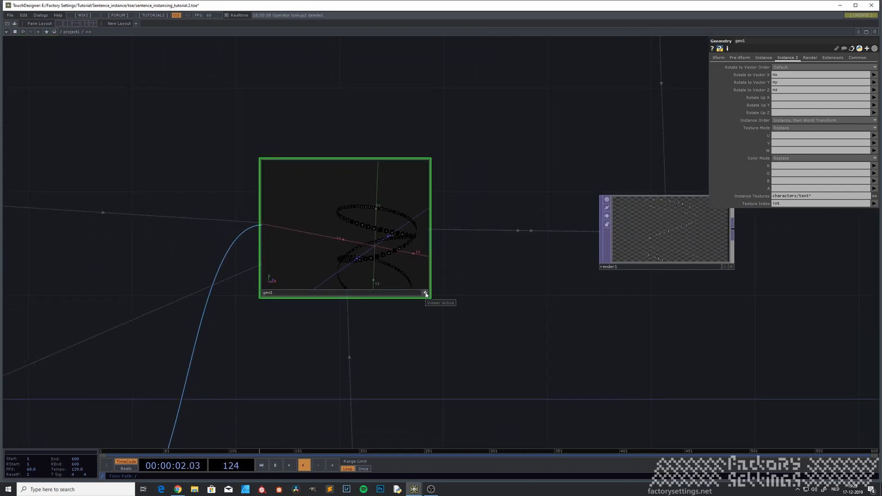
scroll(597, 349, "down", 3)
Set the Render TOP's resolution to 720 by 1280.
left_click_drag(599, 349, 375, 307)
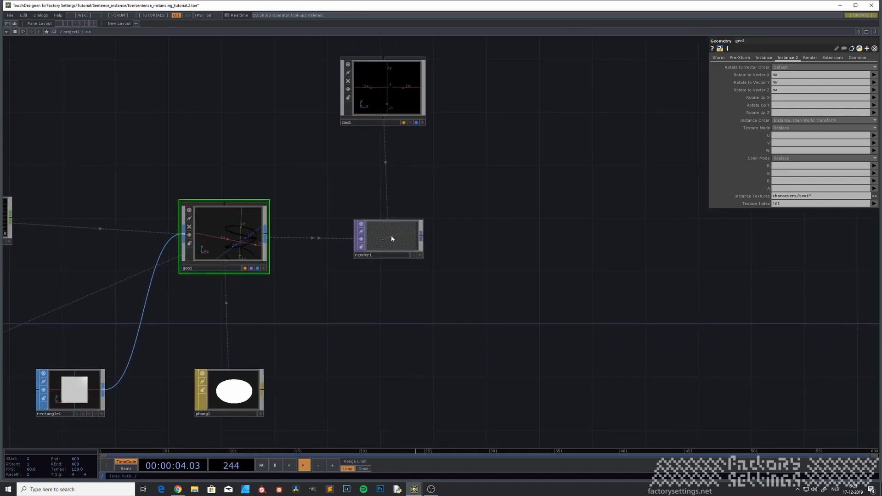
left_click(393, 236)
scroll(390, 244, "up", 3)
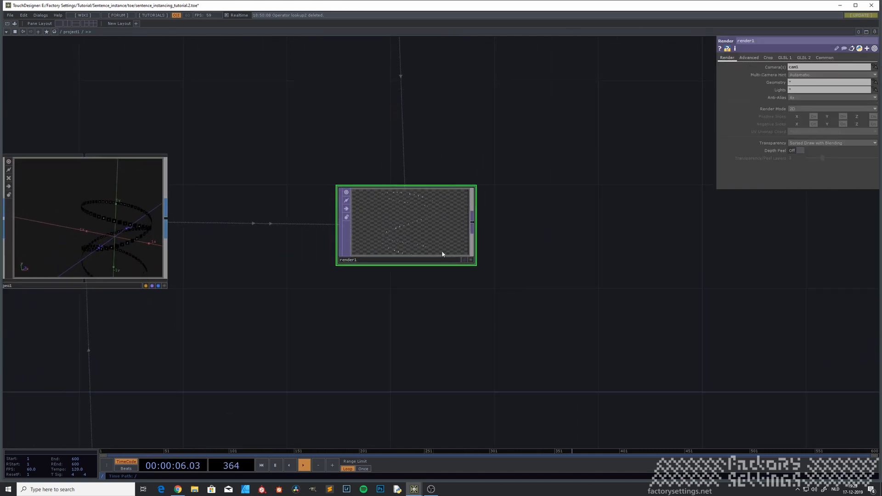
left_click_drag(457, 334, 272, 386)
left_click(824, 57)
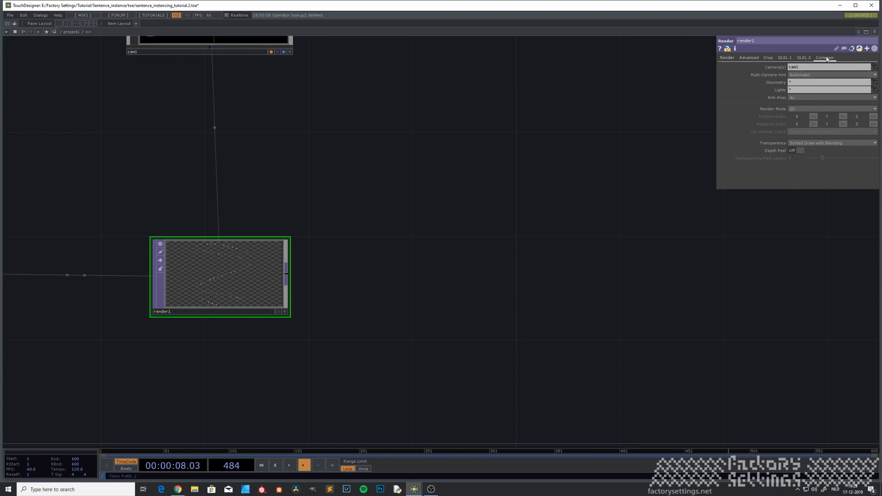
left_click(809, 67)
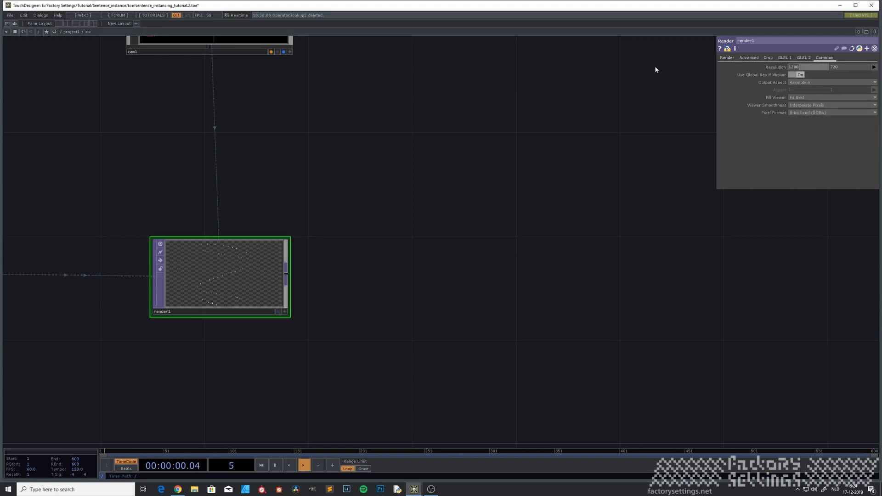
type("720")
key("Tab")
type("1")
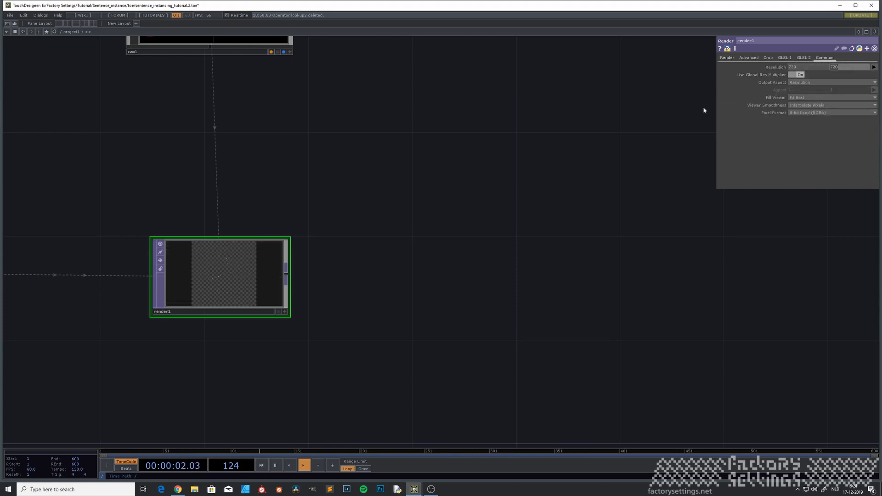
type("280")
key("Return")
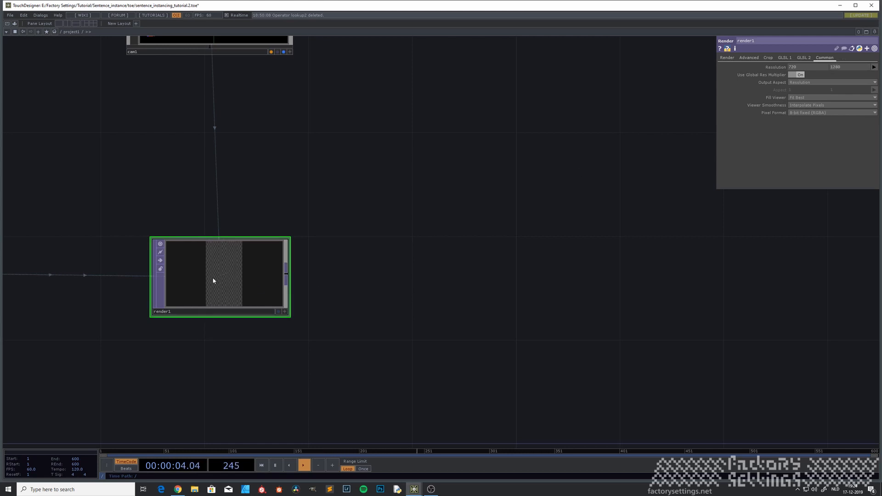
Open the Render TOP's output in a separate floating viewer and place it over an empty part of the network.
scroll(215, 279, "up", 5)
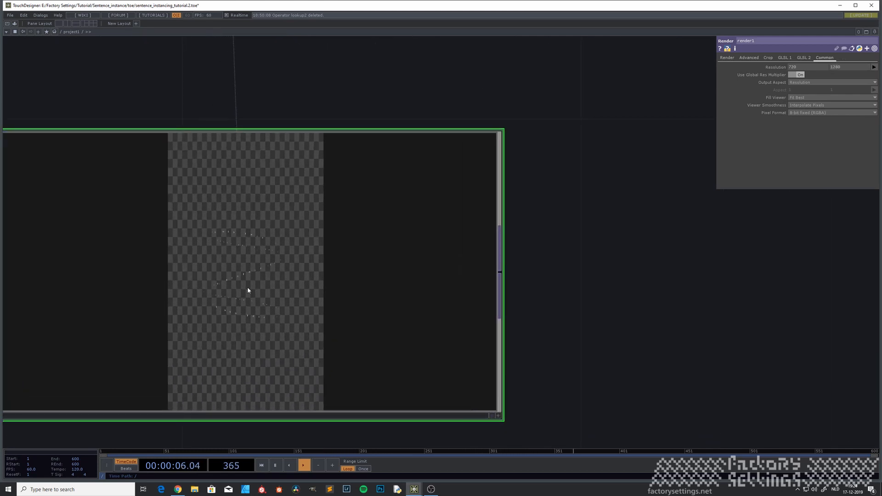
scroll(249, 290, "down", 5)
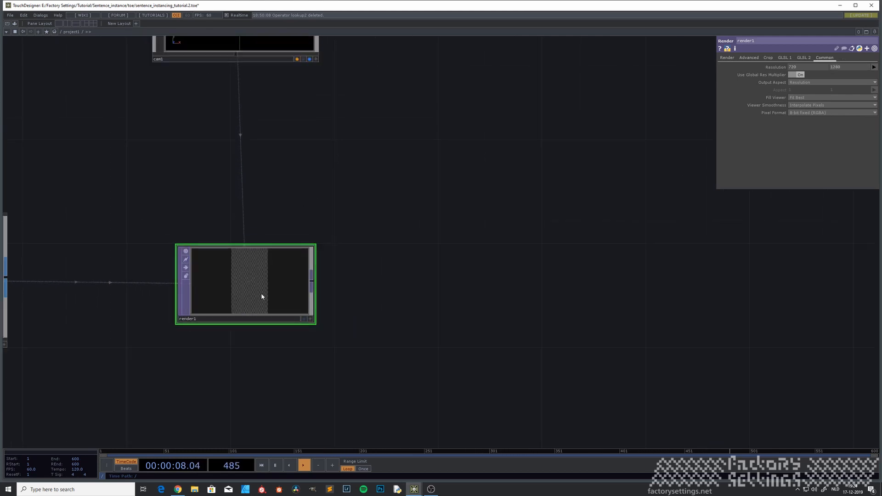
right_click(263, 296)
left_click(278, 294)
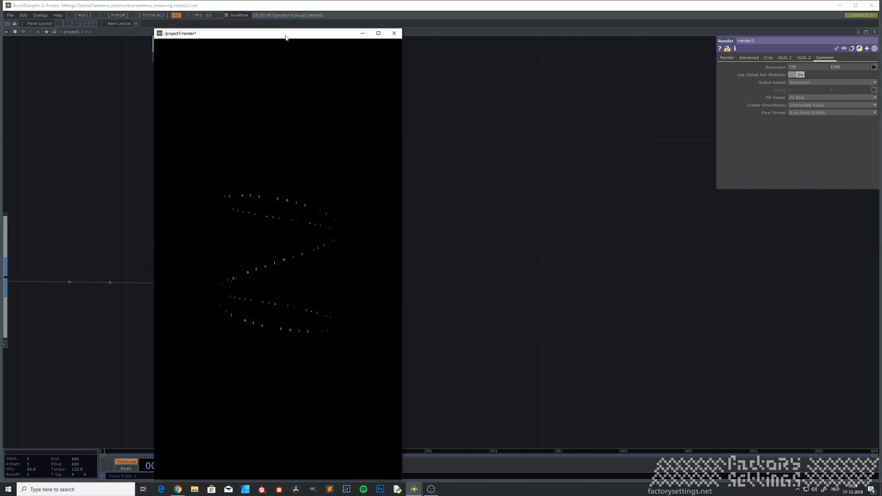
left_click_drag(283, 34, 651, 59)
Set the Camera COMP's Translate Z to 3.2, with the floating render viewer moved clear of its parameters.
left_click_drag(365, 162, 367, 322)
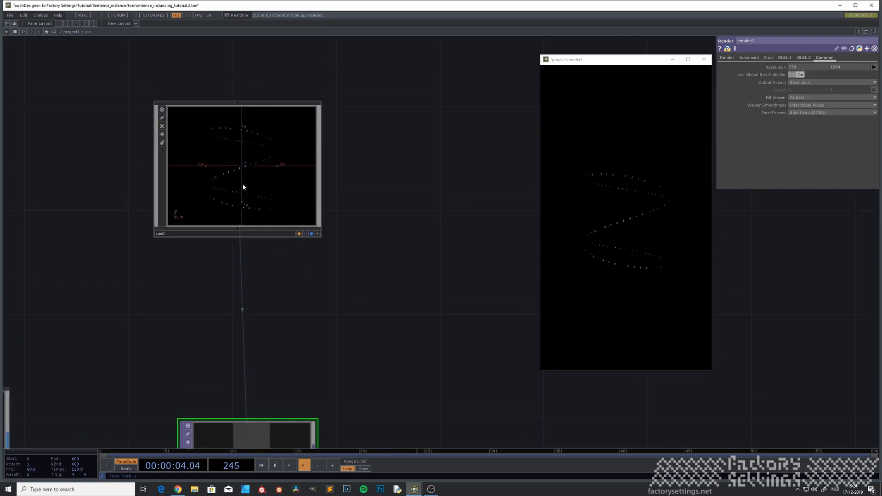
left_click(244, 186)
left_click_drag(526, 177, 435, 202)
left_click_drag(640, 59, 566, 75)
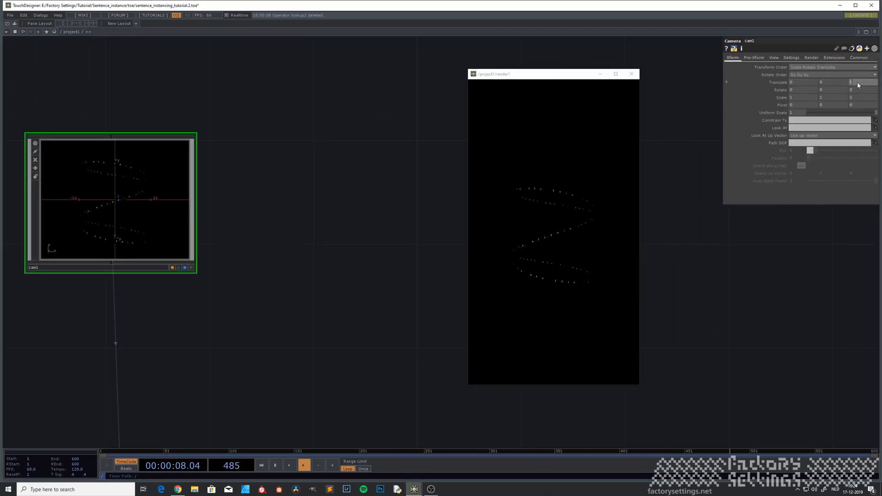
middle_click_drag(857, 85, 859, 72)
Set the camera's pivot X, Y and Z to the expressions -me.par.tx, -me.par.ty and -me.par.tz.
type("ar.tx")
key("Return")
left_click(828, 107)
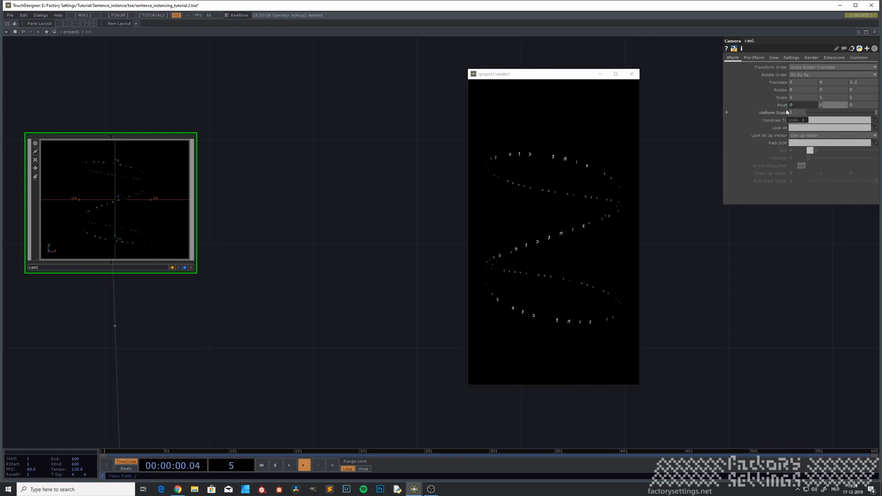
type("me")
type("me.p")
key("Return")
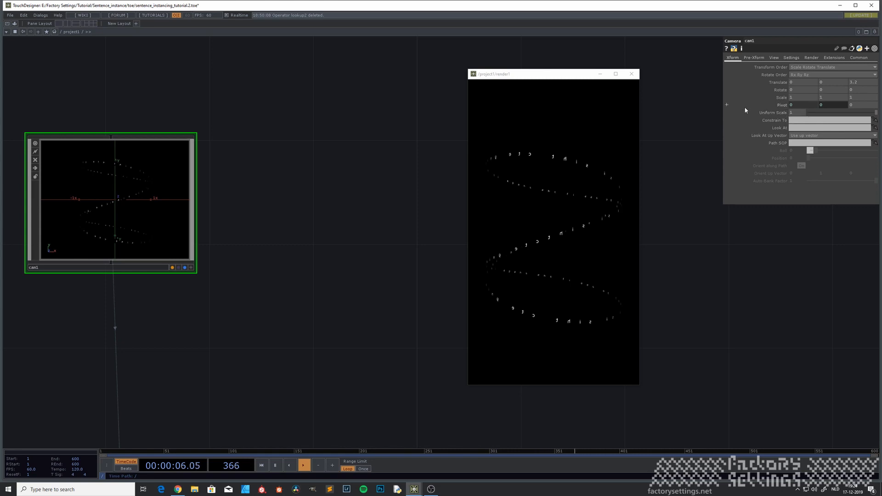
left_click(727, 105)
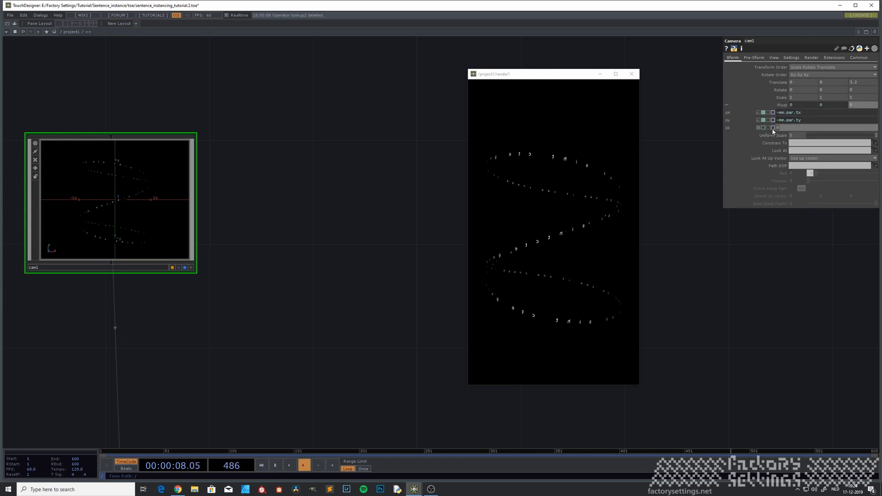
type("-me.par.tz")
key("Return")
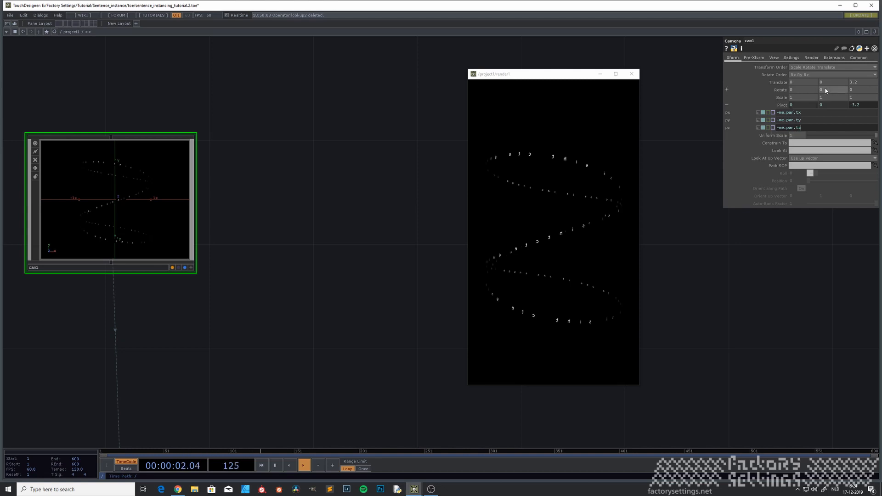
Set the Camera COMP's Rotate X to -20 so the camera views the spiral at an angle.
middle_click_drag(825, 87, 793, 83)
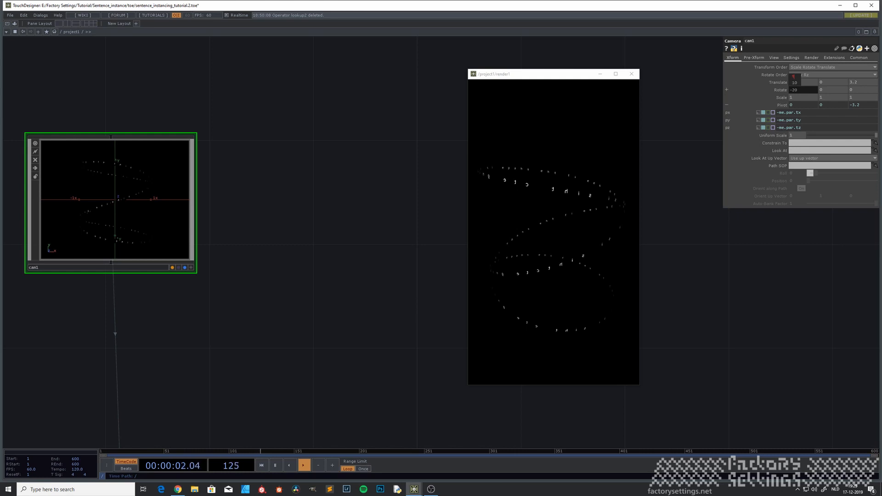
middle_click_drag(793, 78, 793, 78)
key("h")
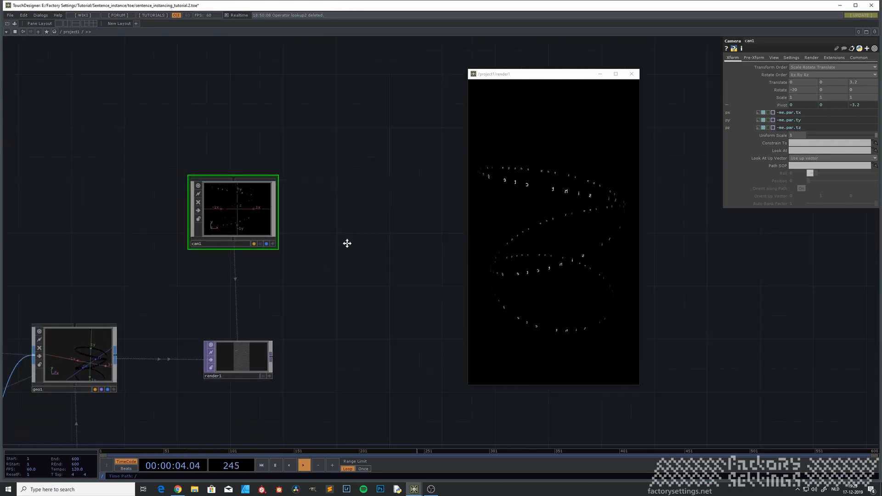
Set both size values of the Rectangle SOP to 0.22.
left_click_drag(203, 367, 309, 280)
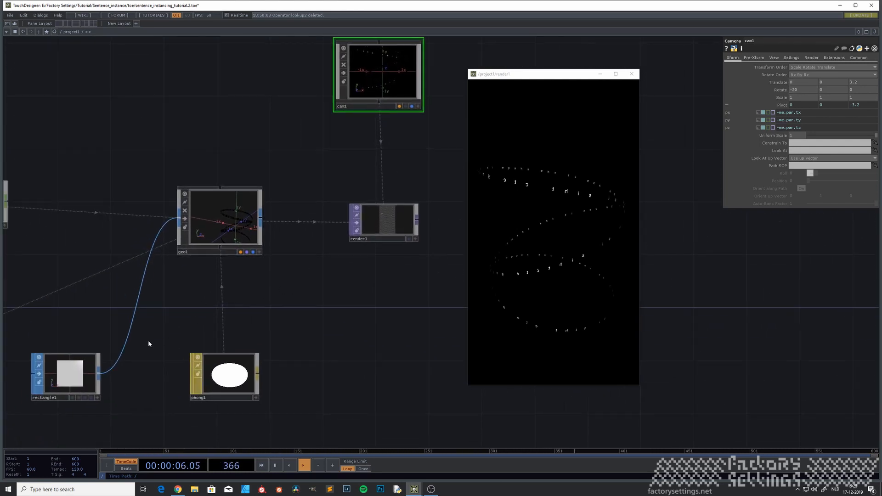
left_click(65, 385)
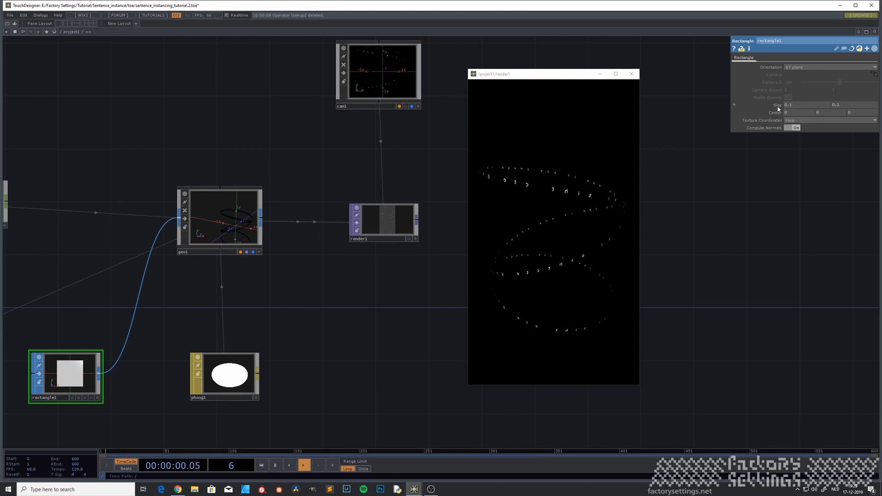
middle_click_drag(778, 109, 832, 109)
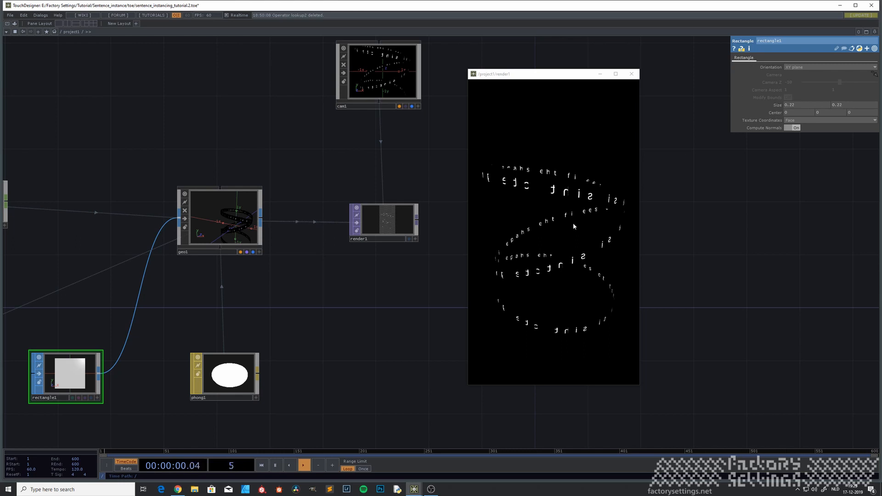
Set the Render TOP's transparency to Alpha-to-Coverage, with the floating render viewer moved slightly aside.
left_click_drag(540, 74, 526, 55)
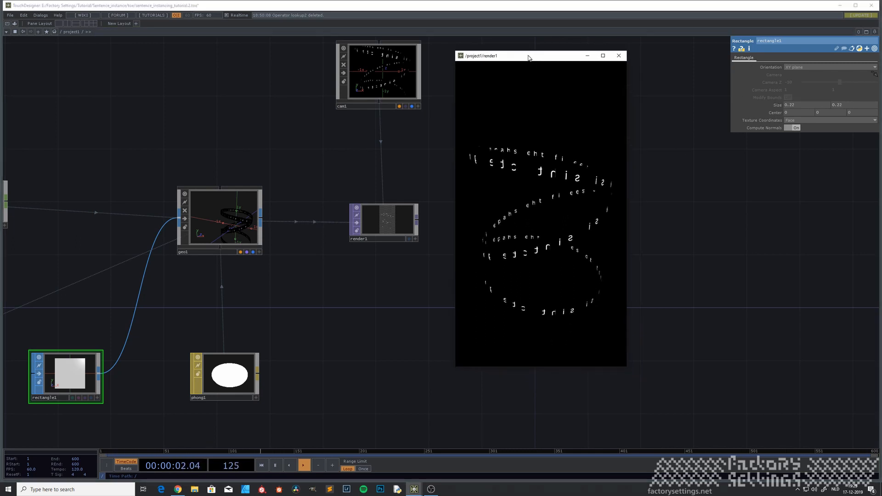
left_click_drag(343, 279, 304, 295)
left_click(345, 243)
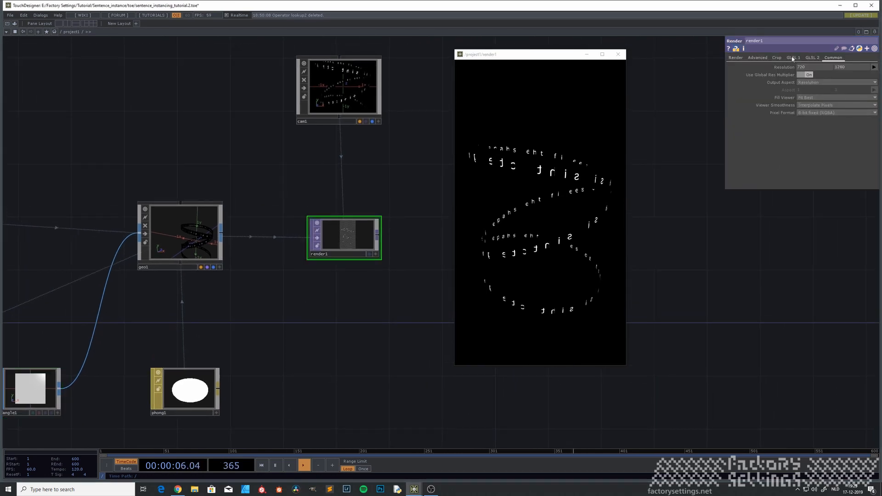
left_click(742, 58)
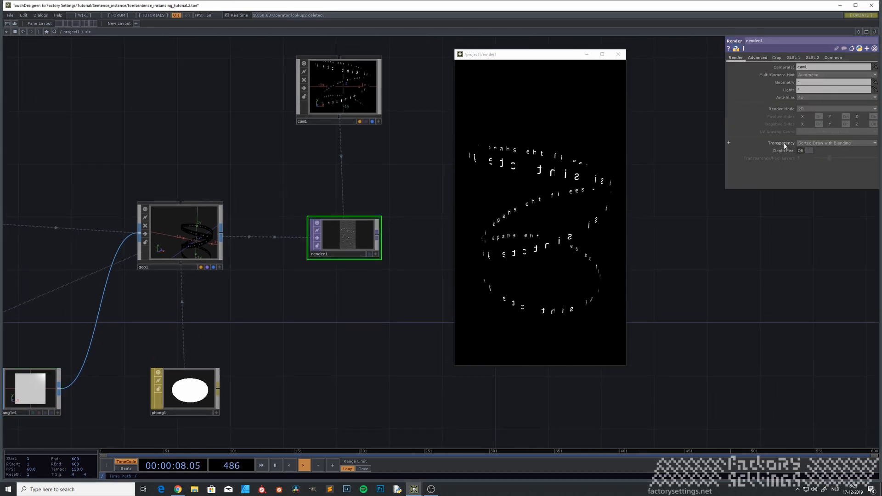
left_click(828, 144)
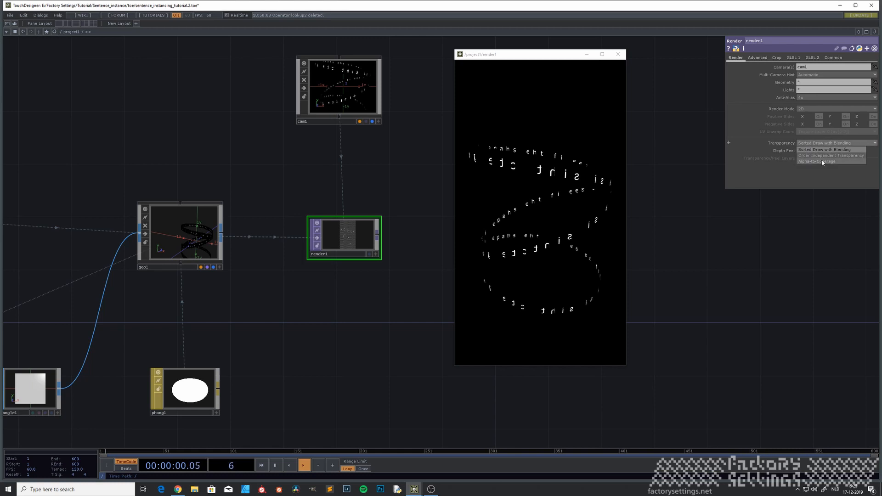
left_click(823, 162)
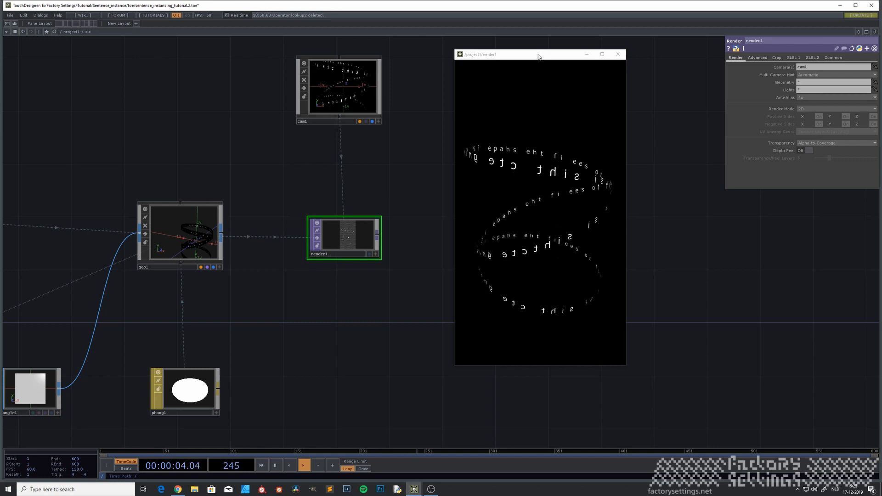
Reposition the floating render viewer beside the Render TOP and enlarge it.
left_click_drag(538, 57, 498, 65)
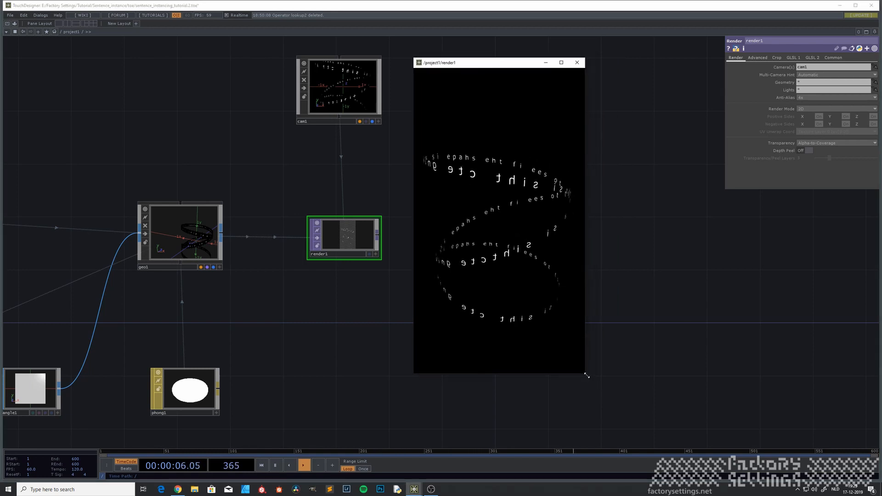
left_click_drag(587, 375, 616, 427)
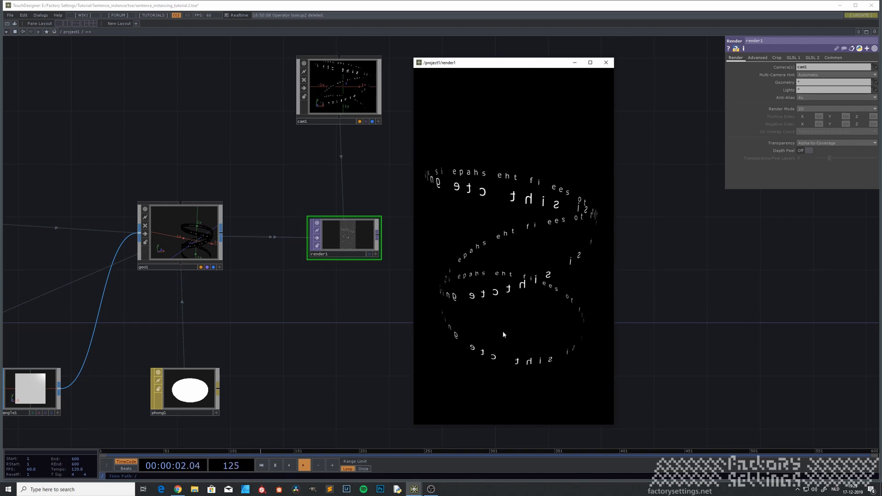
left_click_drag(324, 355, 328, 319)
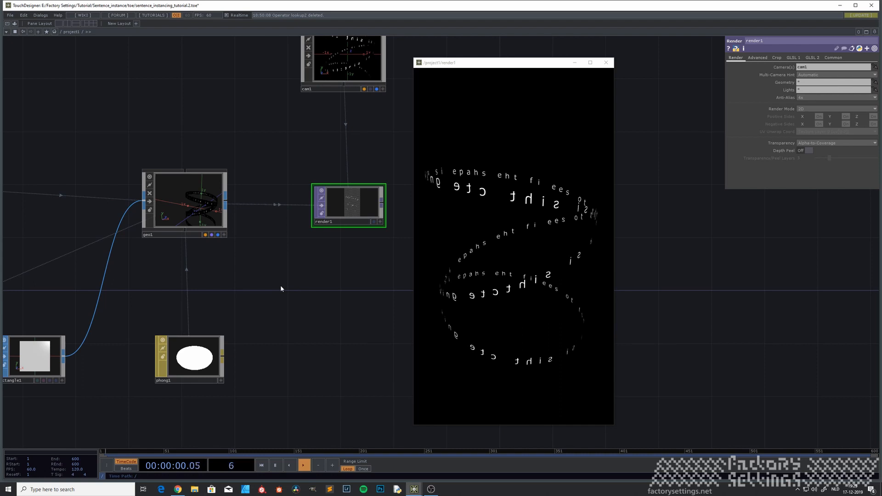
Insert a Transform SOP between the Rectangle SOP and the Geometry COMP.
scroll(280, 285, "down", 2)
scroll(280, 285, "down", 1)
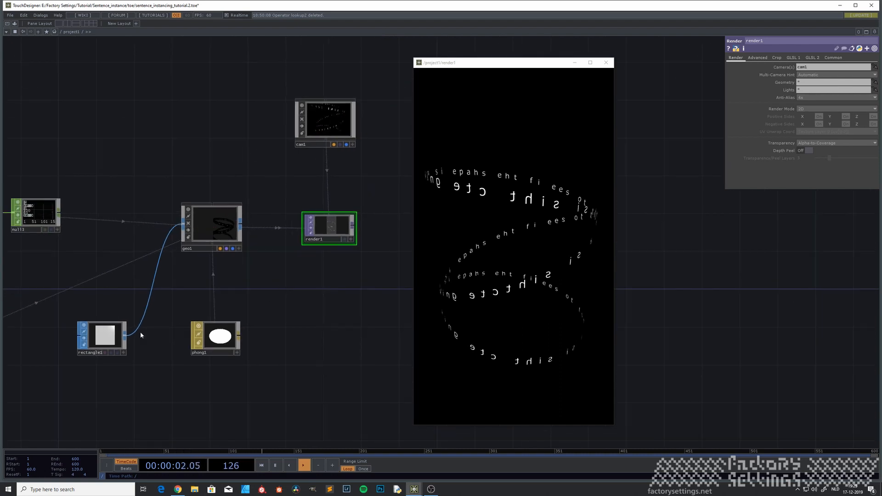
left_click(100, 333)
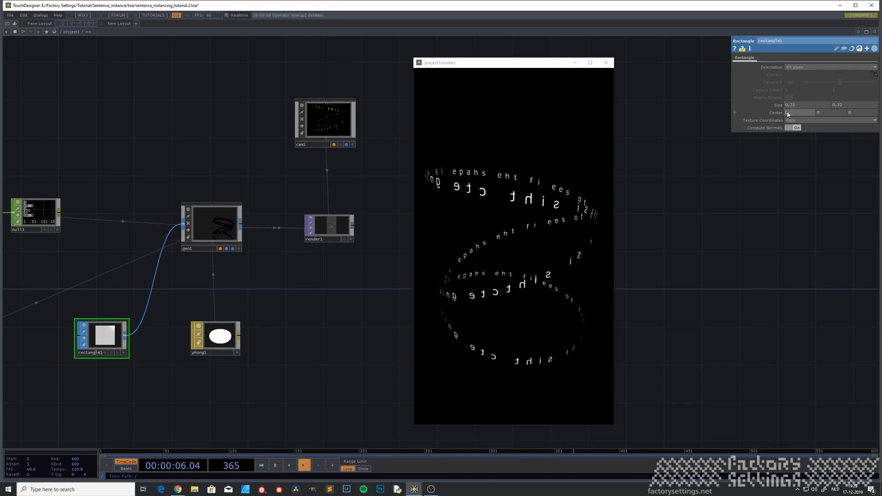
right_click(149, 289)
left_click(156, 291)
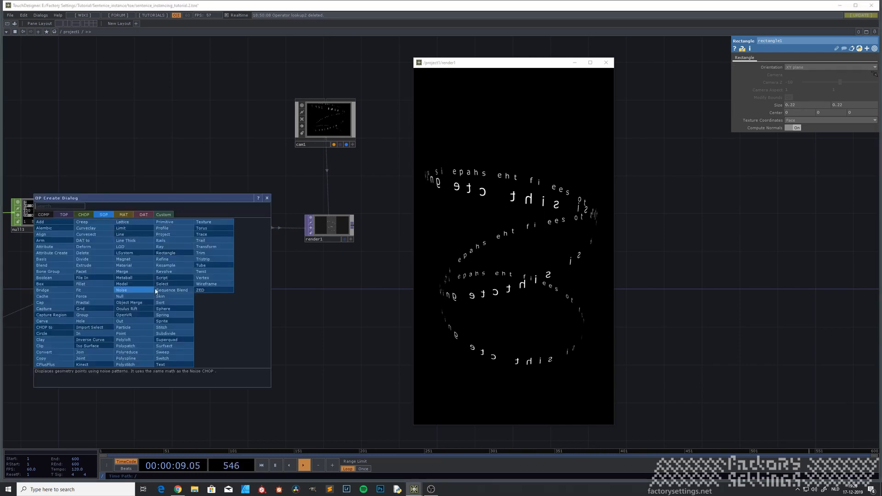
left_click(204, 247)
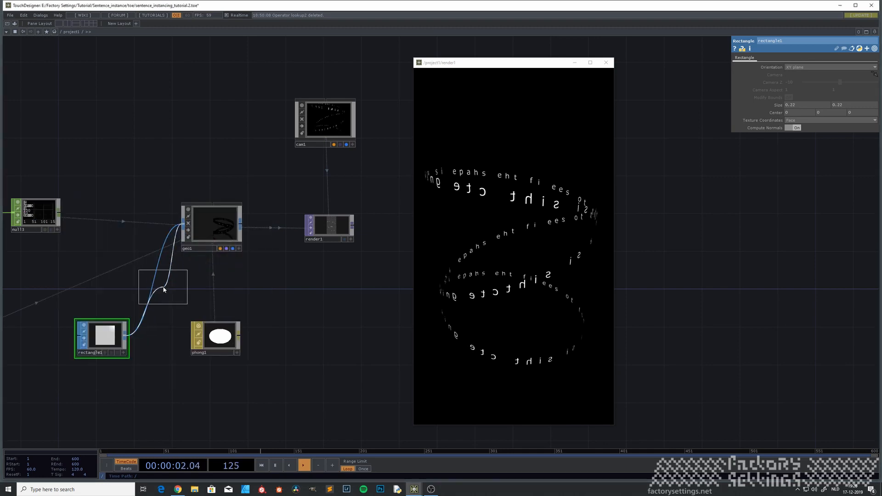
left_click(158, 290)
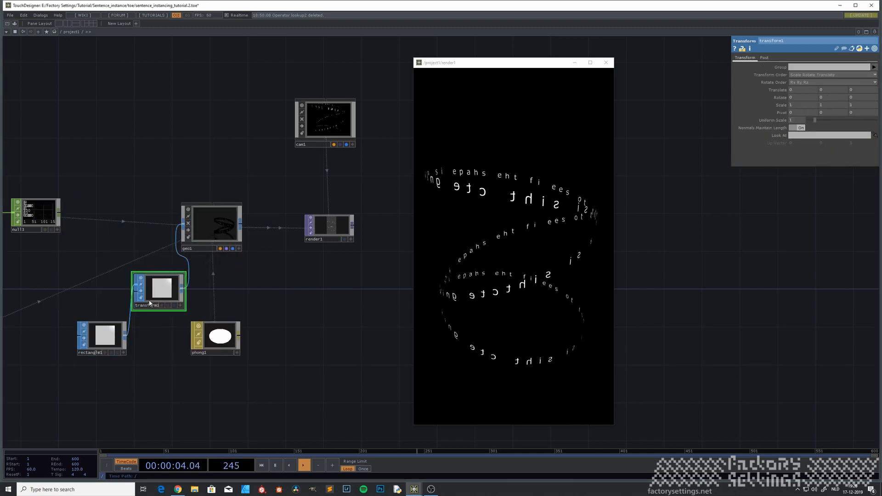
Set the Transform SOP's Rotate Y to 180 to flip the mirrored characters.
scroll(158, 290, "up", 5)
scroll(200, 291, "down", 2)
scroll(202, 289, "down", 1)
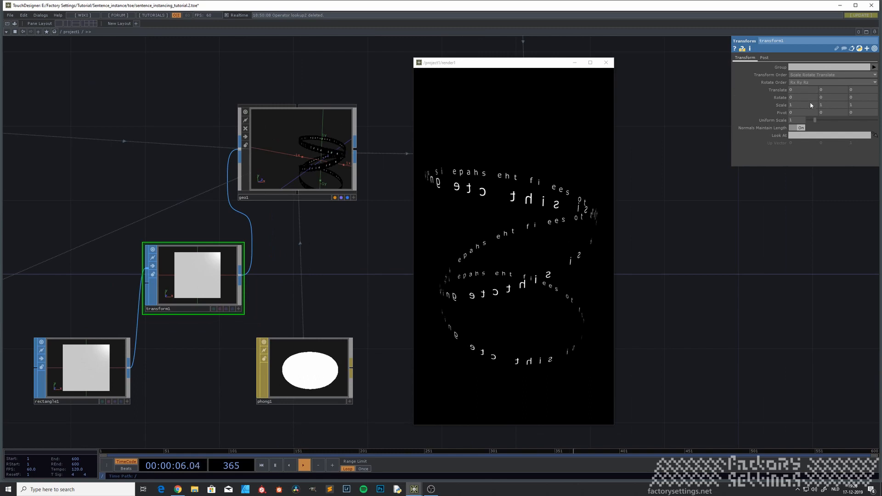
middle_click_drag(826, 102, 824, 88)
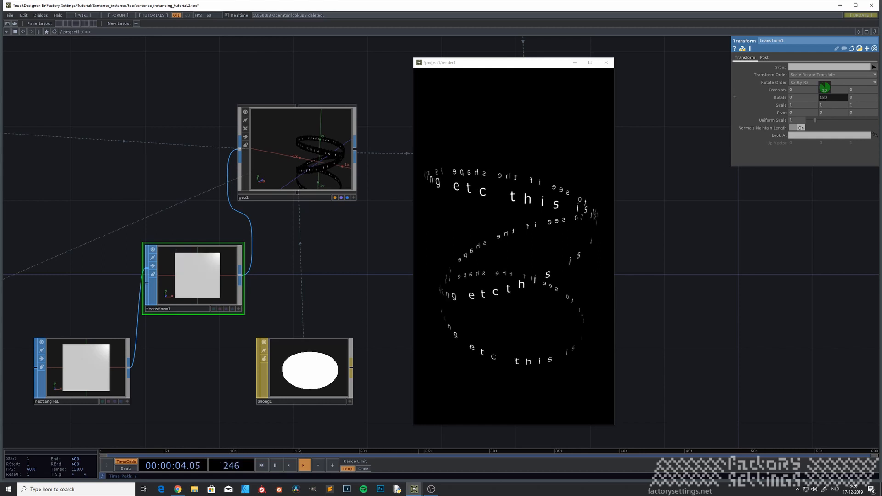
middle_click_drag(824, 87, 824, 88)
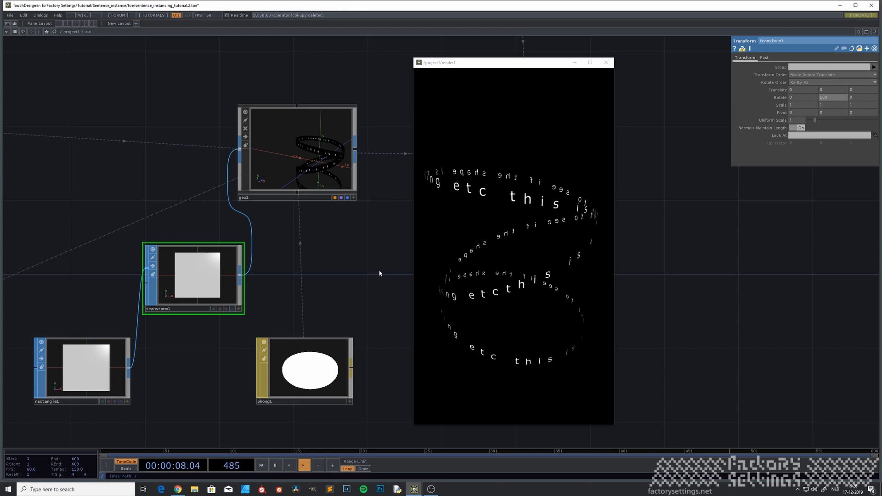
Go inside the convertCHOP Base COMP that feeds null3.
scroll(380, 273, "down", 5)
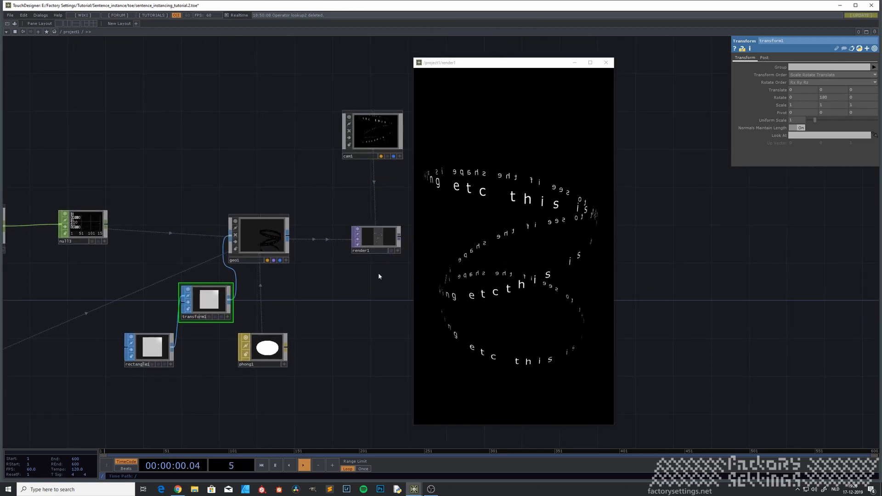
left_click_drag(256, 151, 233, 197)
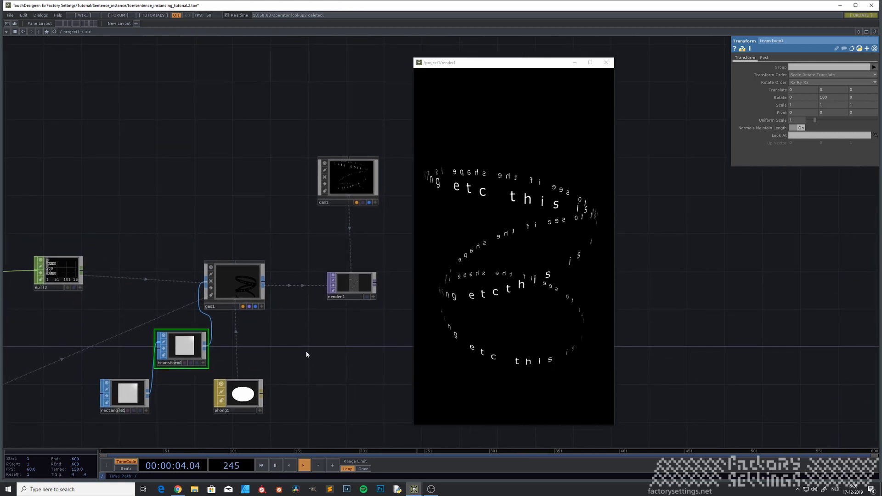
left_click_drag(305, 351, 259, 313)
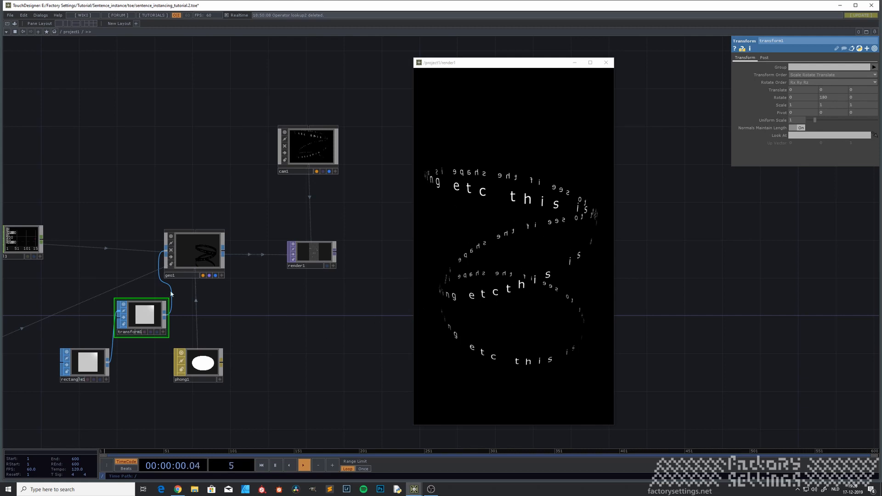
left_click_drag(76, 275, 160, 300)
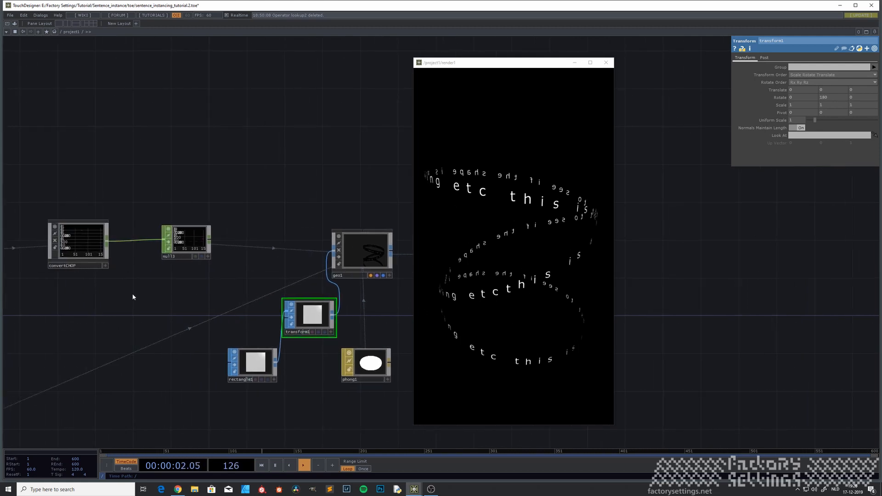
left_click(90, 241)
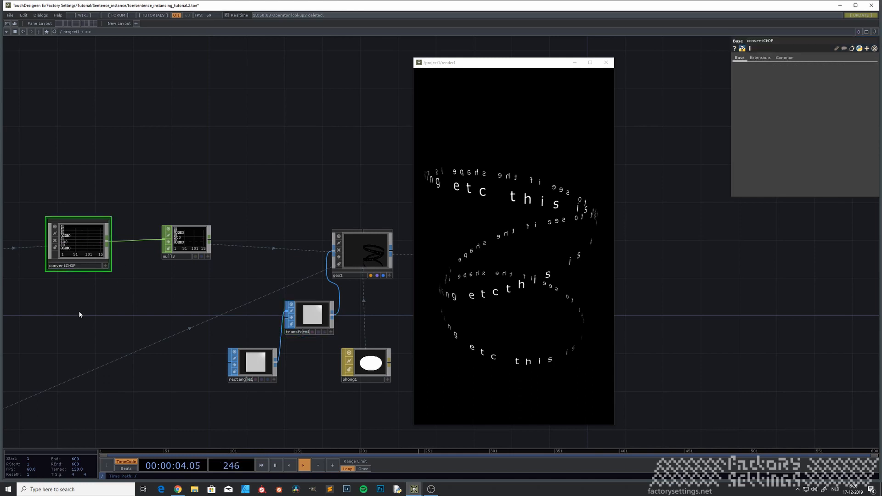
key("i")
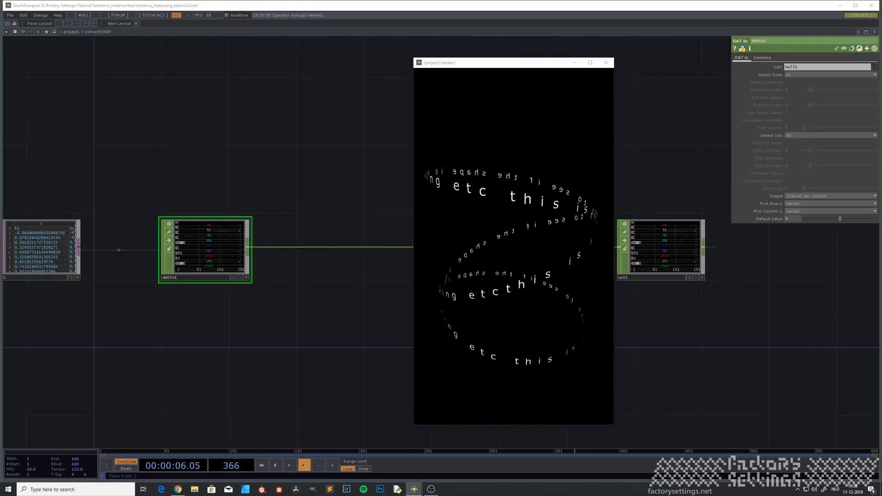
Move null2 and out1 closer to the DAT to CHOP to tighten the operator chain.
left_click_drag(137, 363, 168, 338)
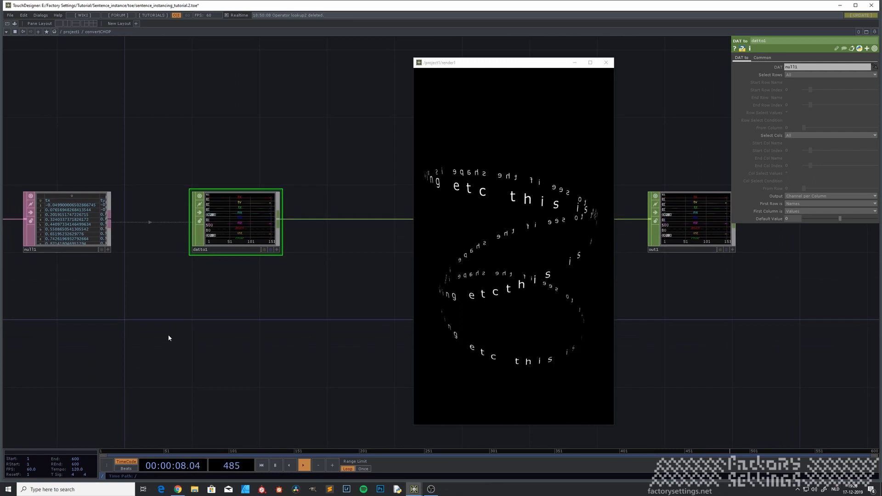
scroll(168, 338, "down", 4)
left_click_drag(230, 336, 85, 310)
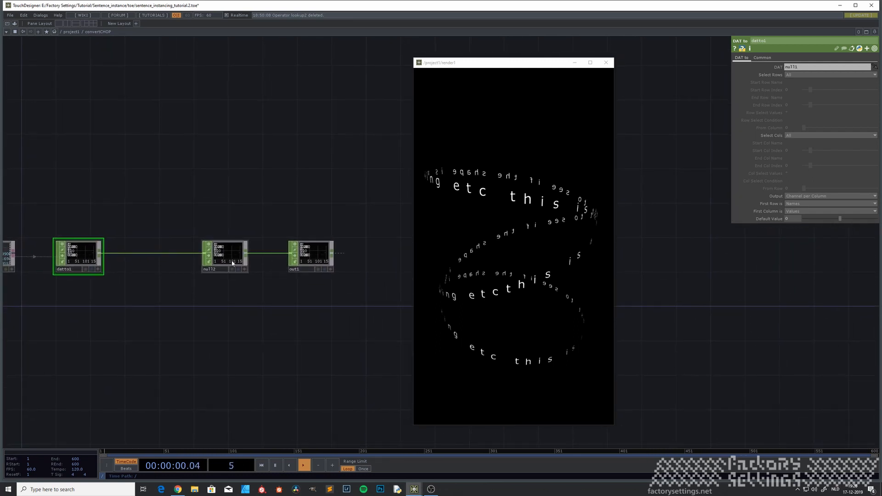
left_click_drag(225, 257, 172, 256)
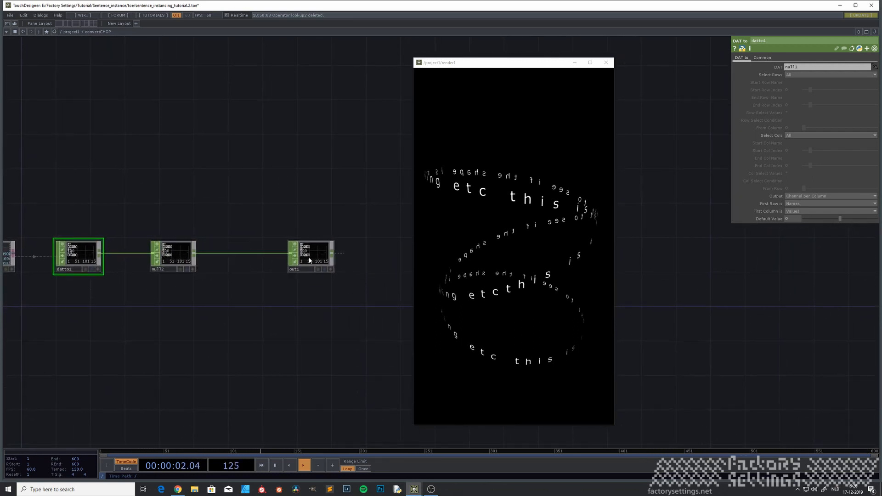
left_click_drag(313, 260, 278, 260)
Add a Select CHOP in the empty network area below the DAT to CHOP.
left_click_drag(230, 305, 250, 279)
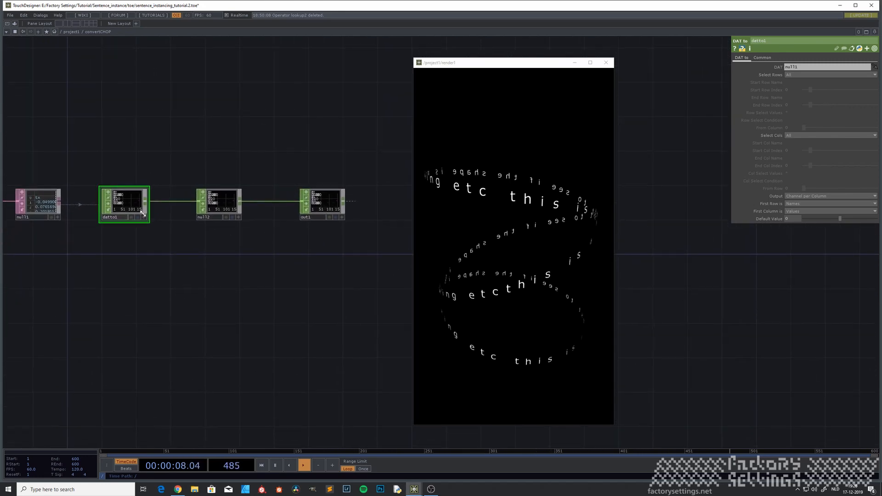
left_click_drag(194, 330, 151, 293)
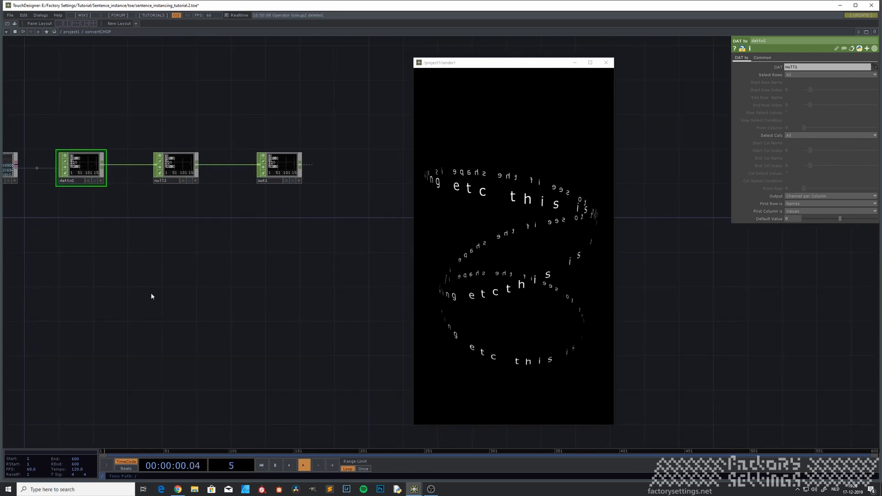
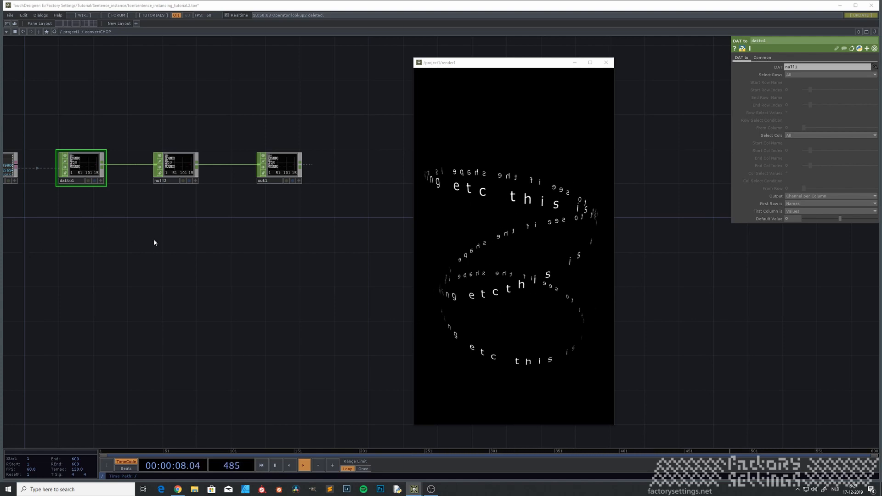
key("Tab")
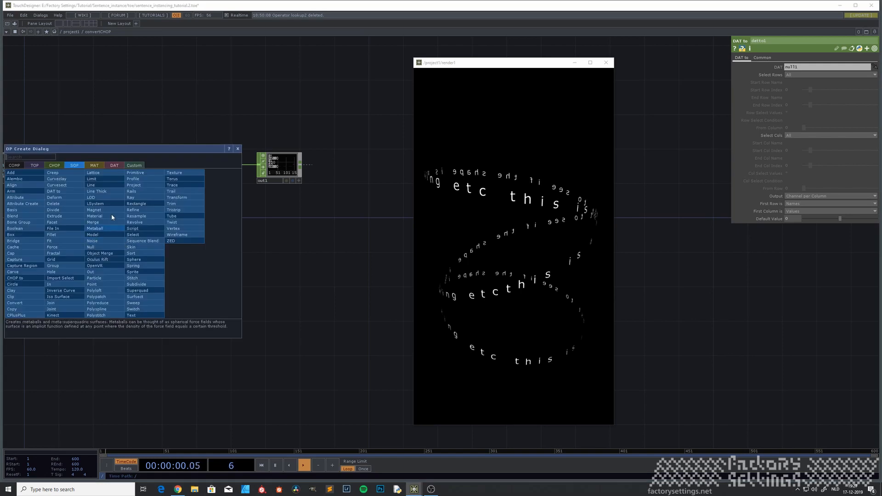
left_click(54, 166)
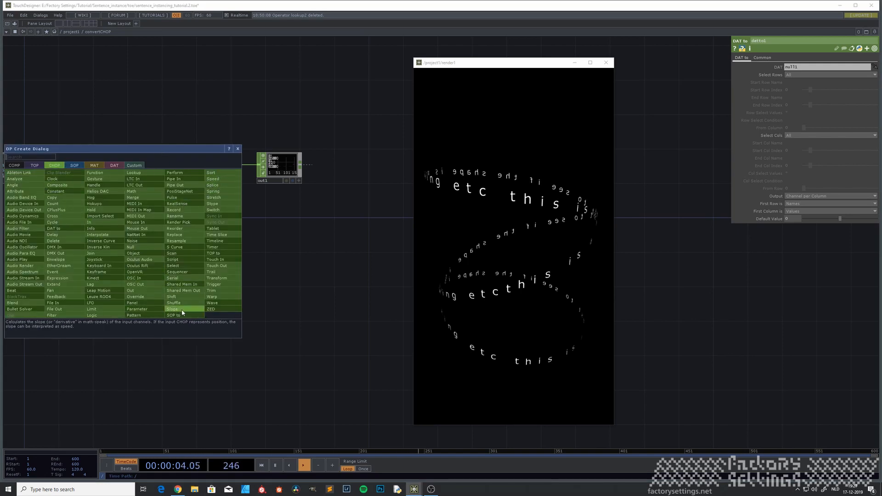
left_click(186, 266)
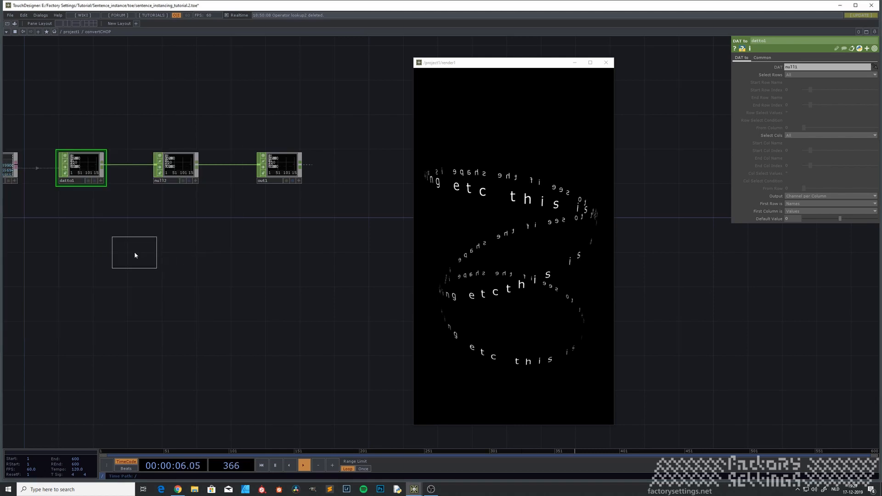
left_click(134, 252)
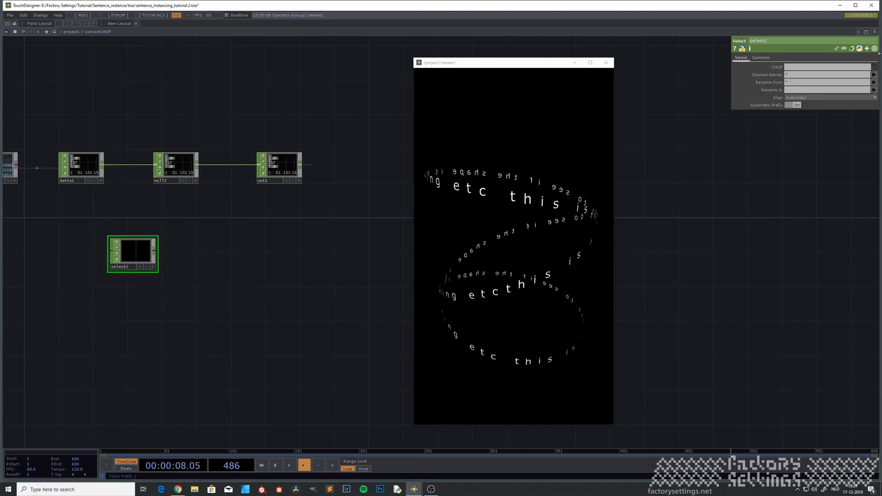
Set the new Select CHOP's source to null2 and place it directly beneath null2.
left_click(827, 67)
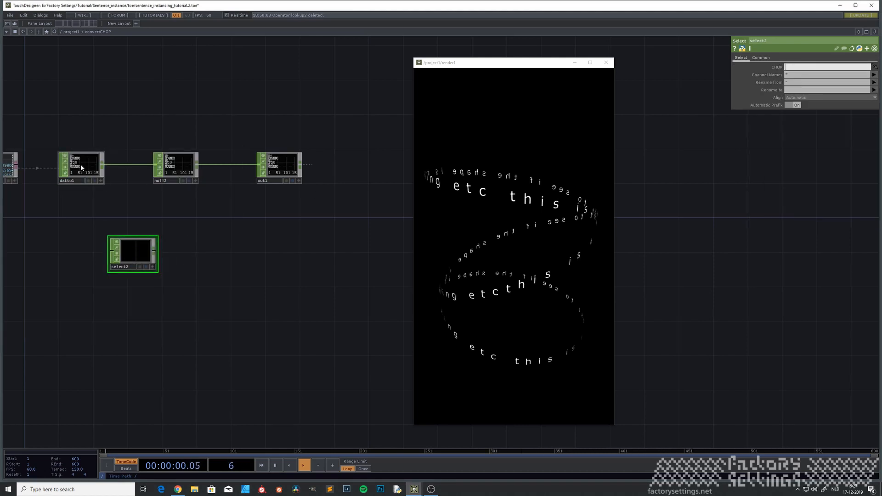
left_click_drag(81, 168, 790, 68)
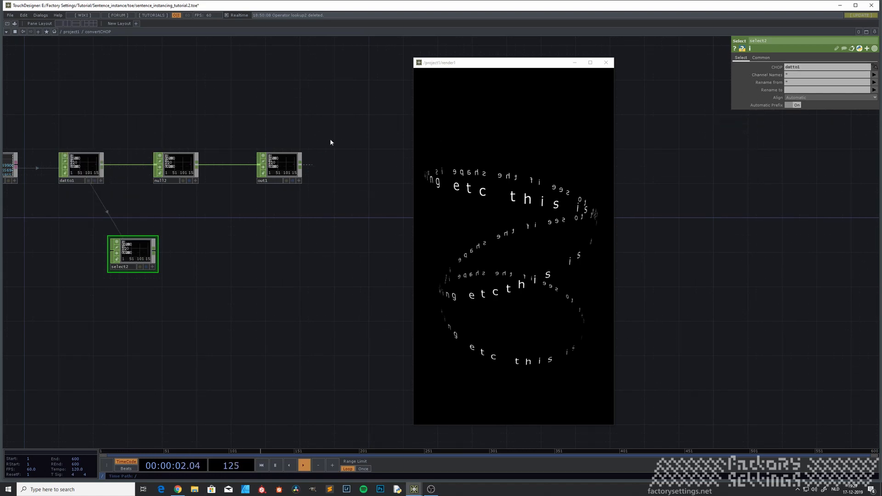
left_click_drag(177, 170, 801, 68)
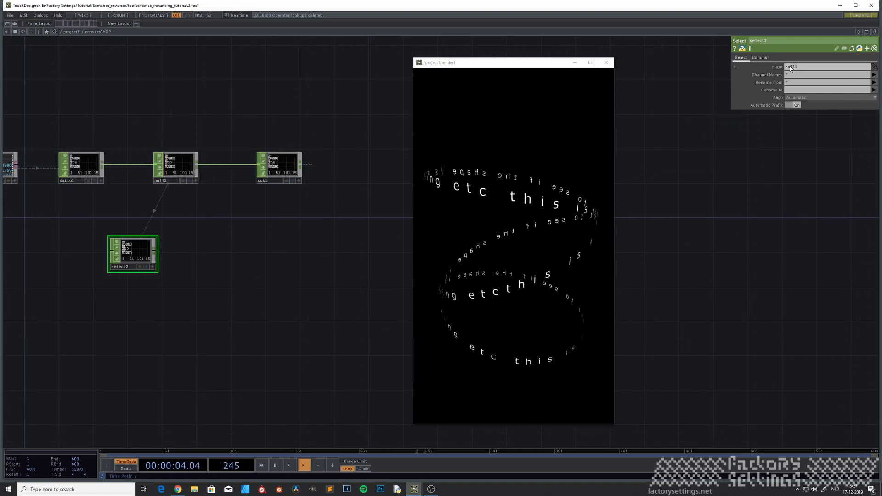
left_click_drag(132, 253, 182, 253)
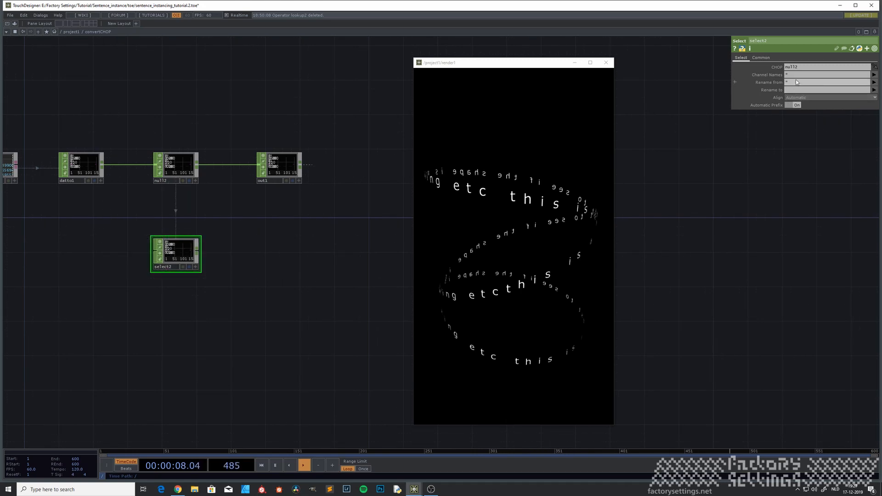
Set the Select CHOP's Channel Names to tx.
left_click_drag(800, 75, 758, 77)
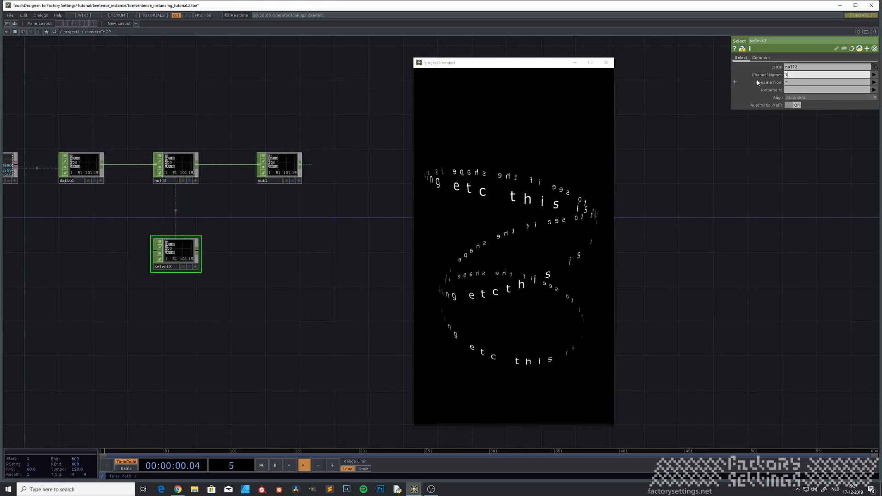
type("tx")
key("Return")
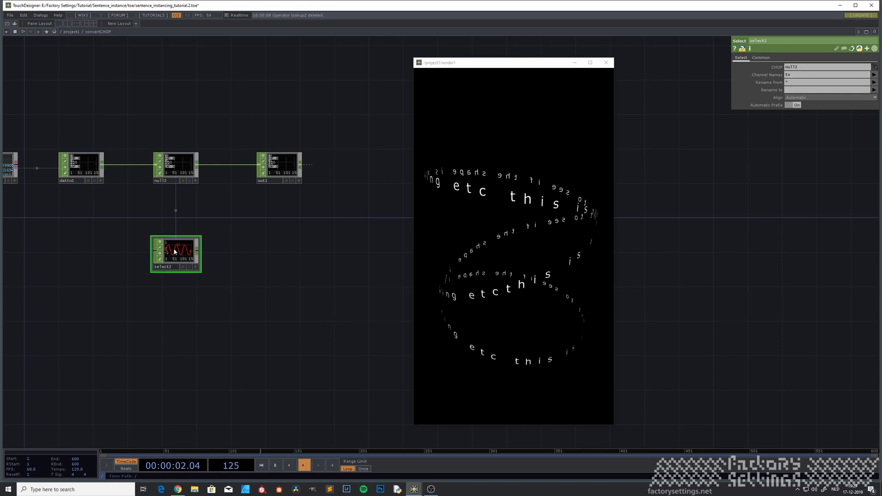
scroll(175, 251, "up", 4)
scroll(216, 283, "down", 4)
left_click_drag(311, 337, 208, 277)
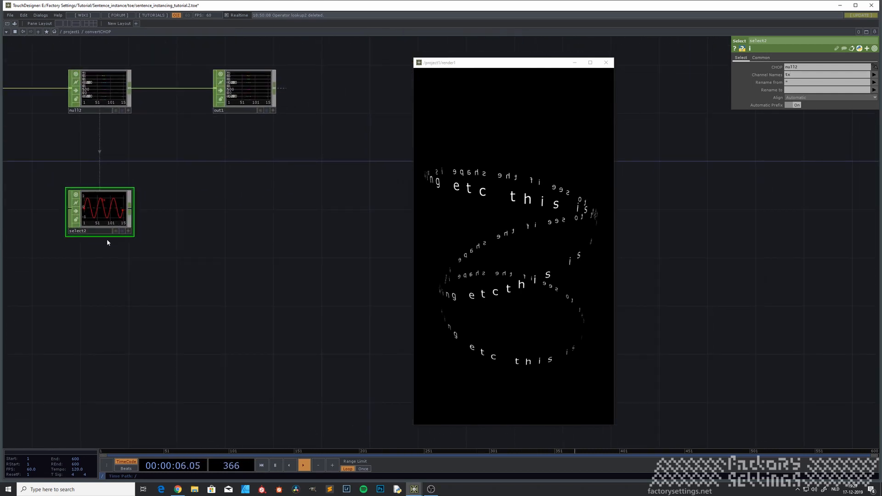
left_click_drag(145, 278, 202, 255)
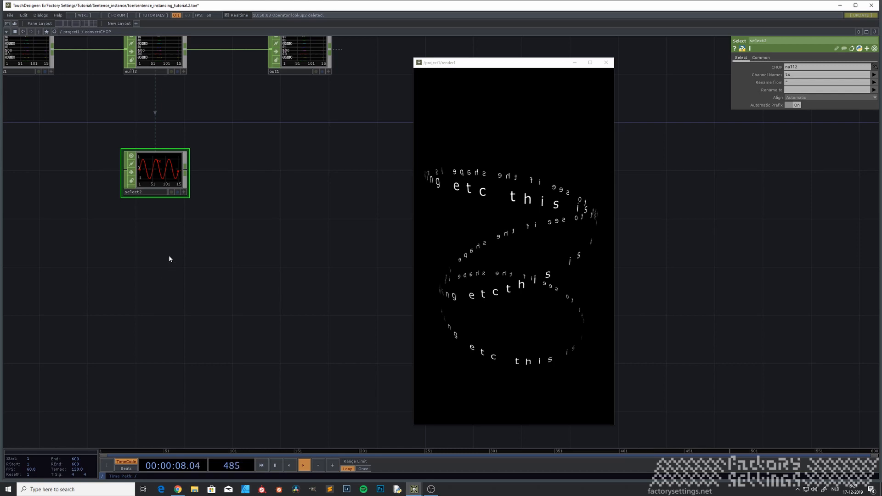
Paste five copies of the tx Select CHOP in a column beneath it.
scroll(169, 258, "down", 5)
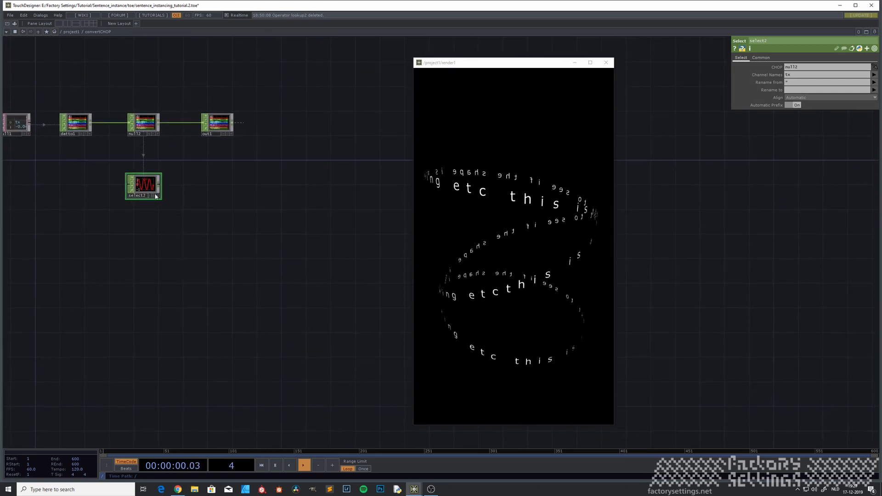
key("ctrl+v")
key("ctrl+v")
key("ctrl+v")
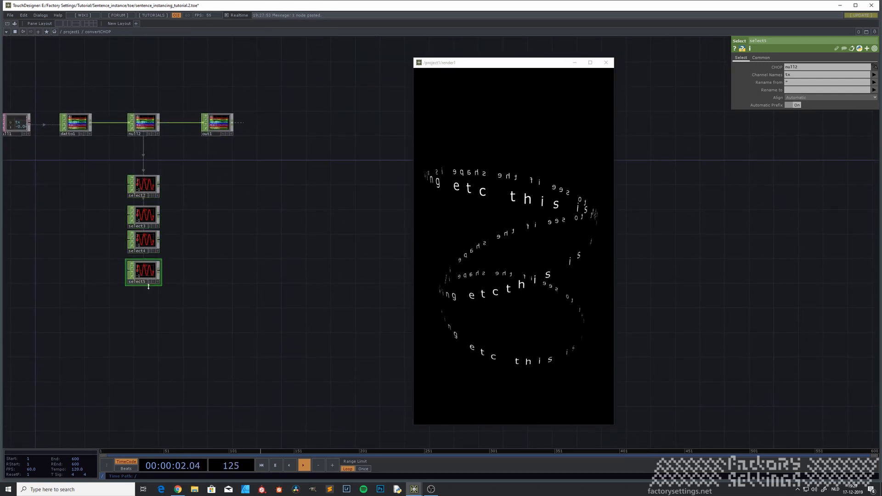
key("ctrl+v")
key("ctrl+v")
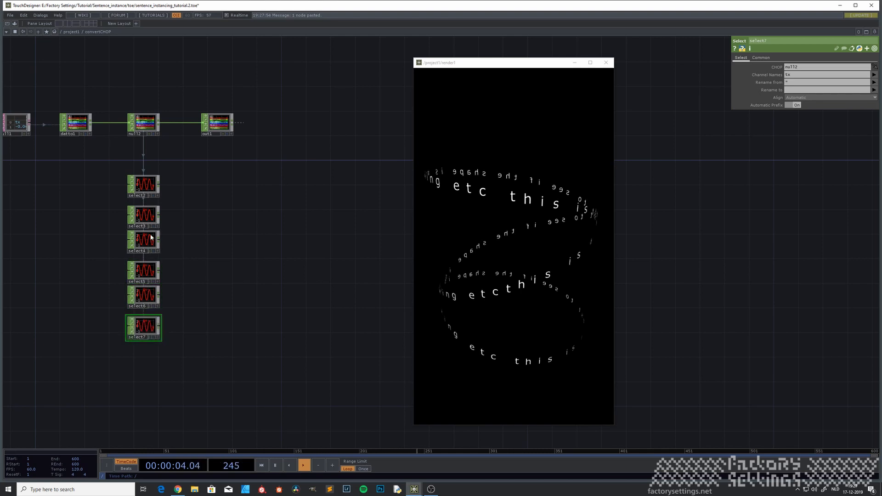
Set Channel Names to ty on select3 and tz on select4.
left_click(144, 220)
left_click(804, 75)
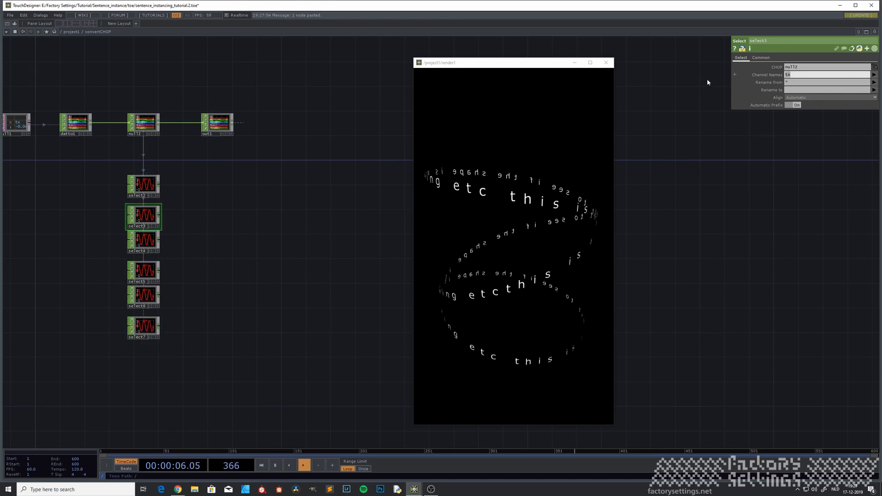
type("ty")
key("Return")
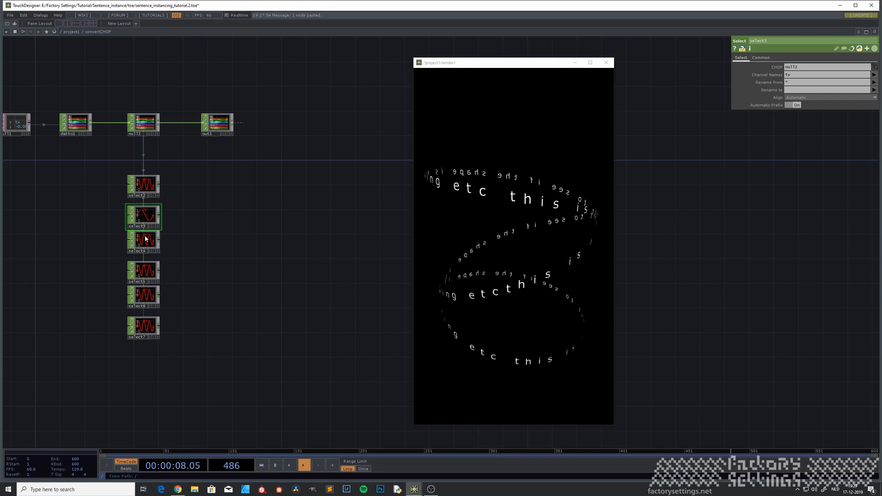
left_click(143, 241)
left_click(804, 75)
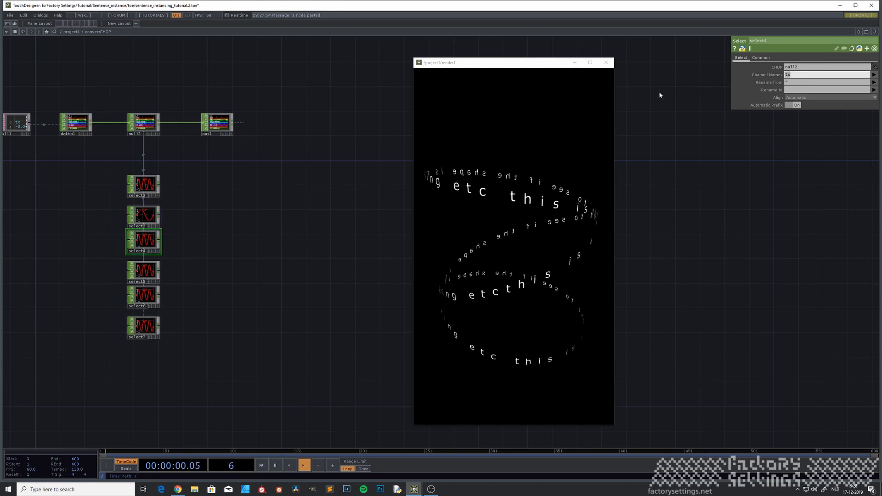
type("tz")
key("Return")
Set Channel Names to nx on select5, ny on select6 and nz on select7.
left_click(145, 276)
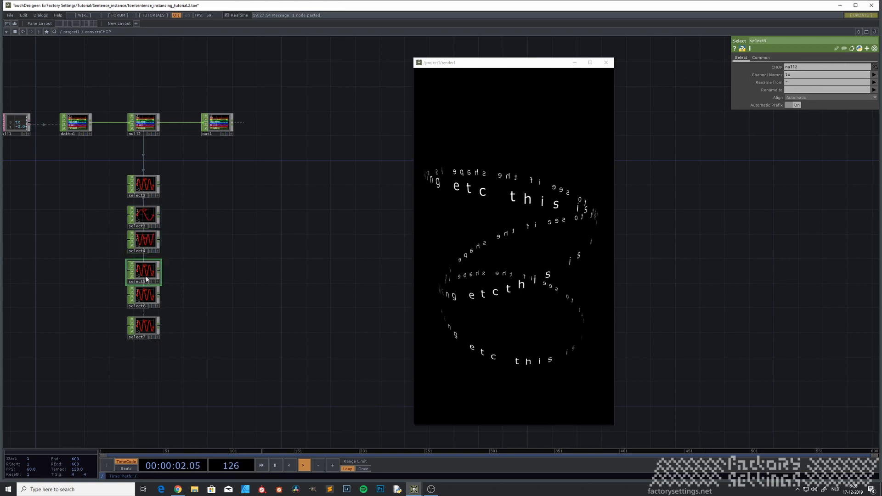
left_click(791, 74)
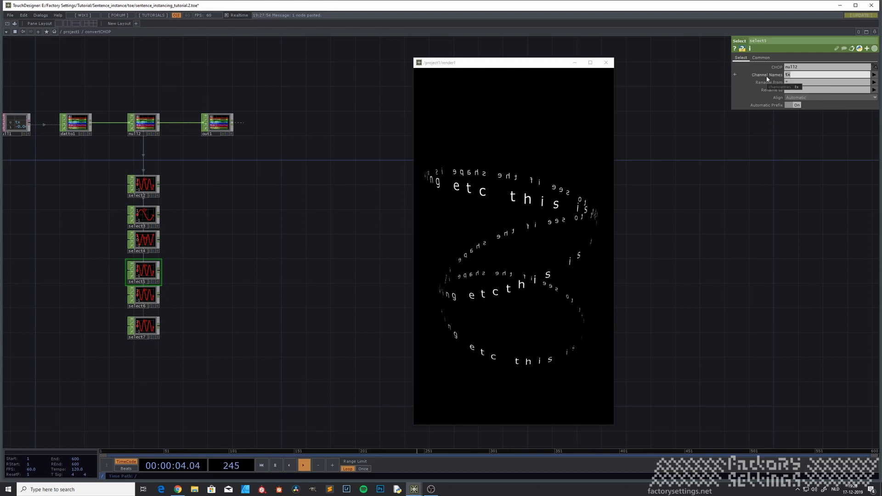
type("rx")
key("Return")
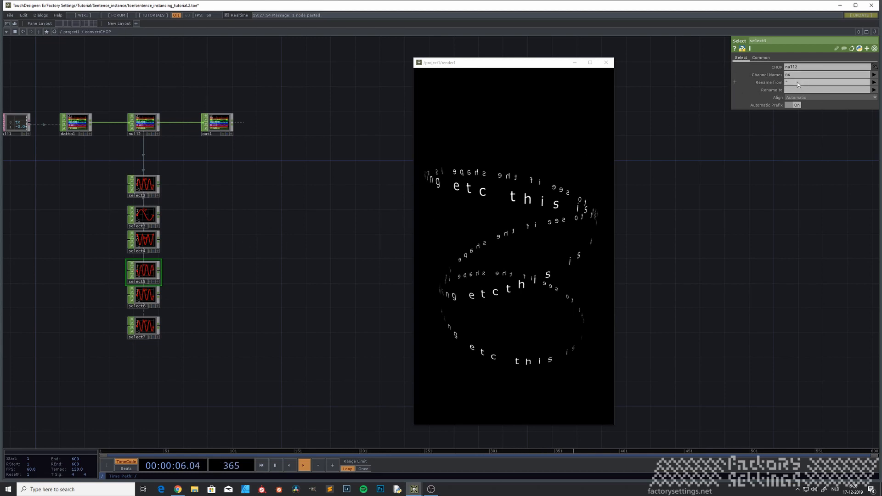
left_click(156, 296)
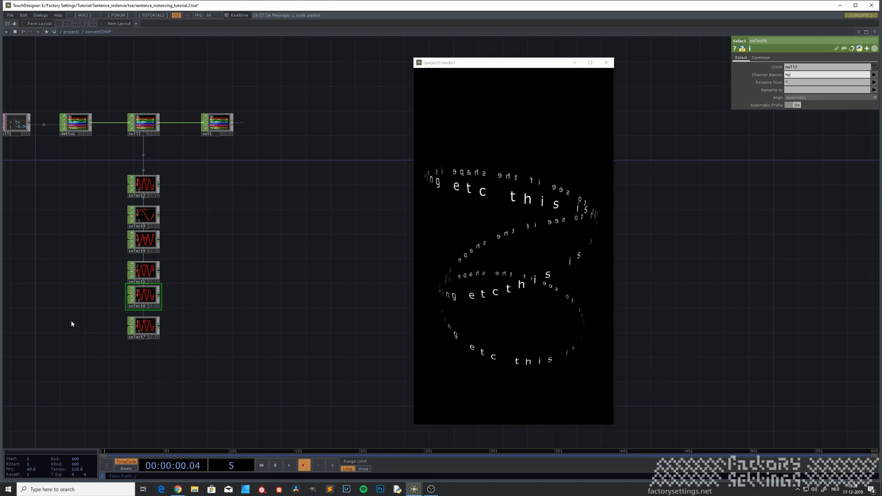
left_click(145, 327)
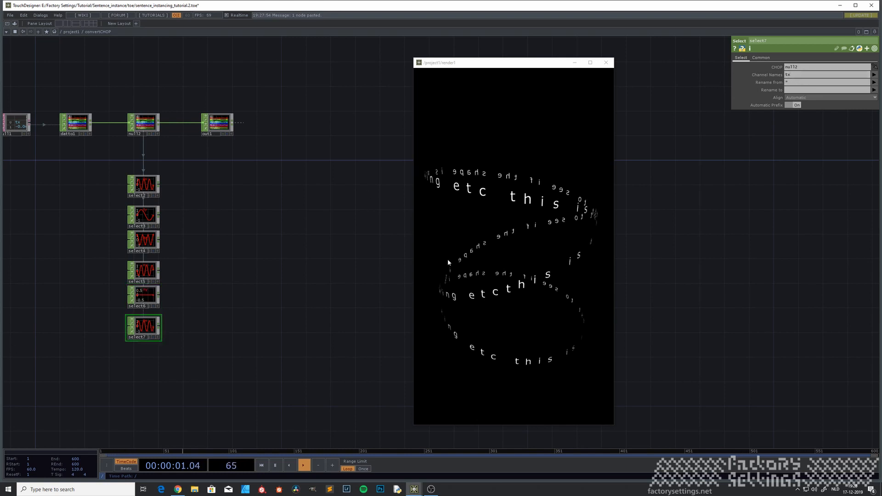
left_click(798, 76)
type("nz")
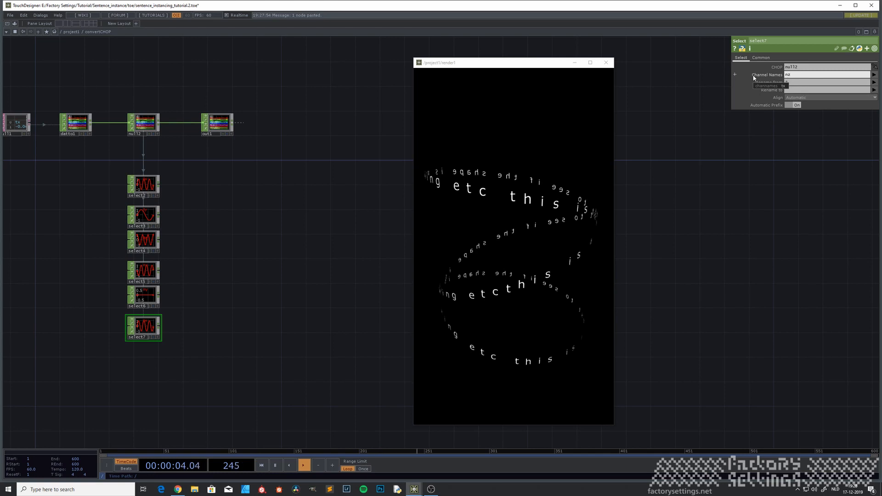
key("Return")
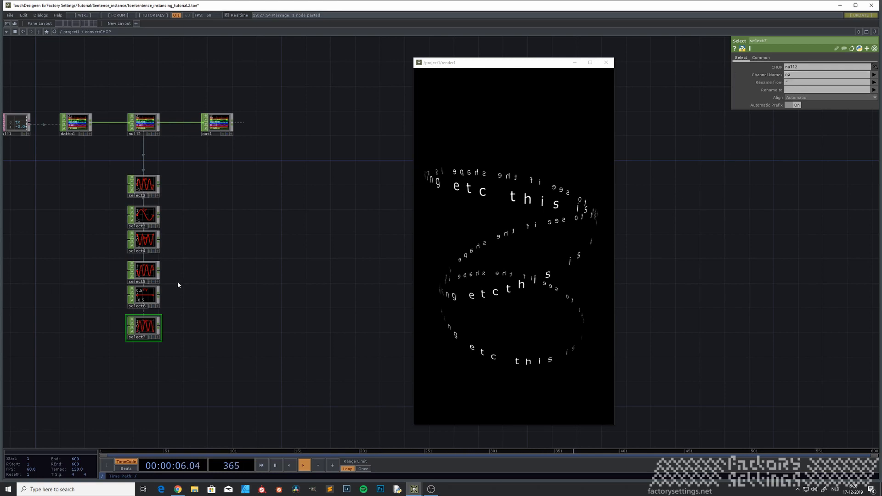
Space out the lower Select CHOPs so the column of six is spread more evenly.
left_click_drag(147, 327, 147, 338)
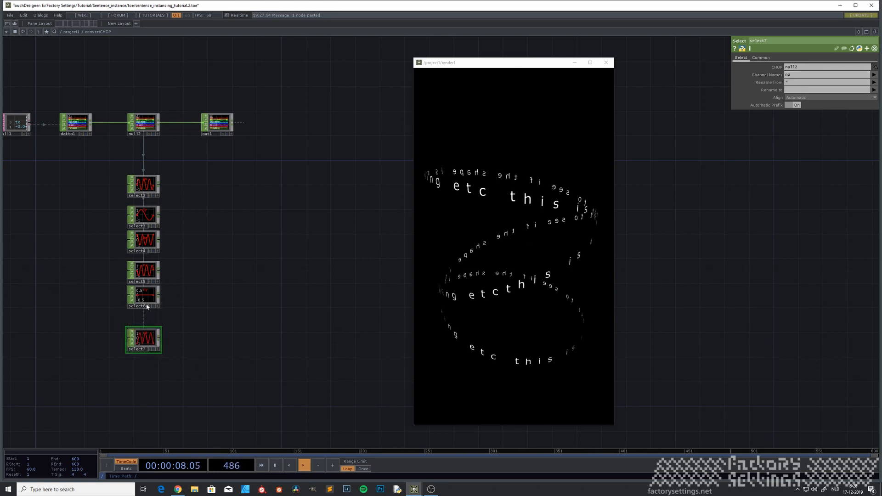
left_click_drag(147, 302, 147, 308)
left_click_drag(148, 239, 147, 278)
right_click_drag(192, 372, 143, 305)
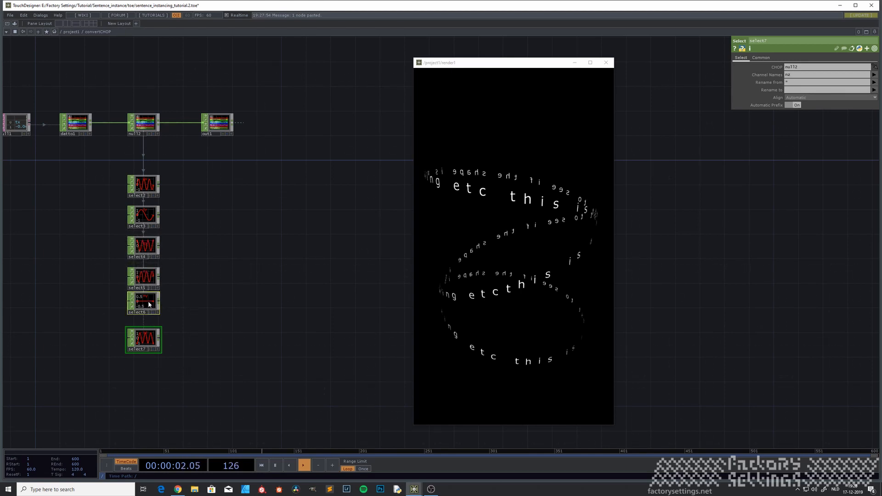
left_click_drag(148, 304, 149, 309)
scroll(225, 273, "up", 1)
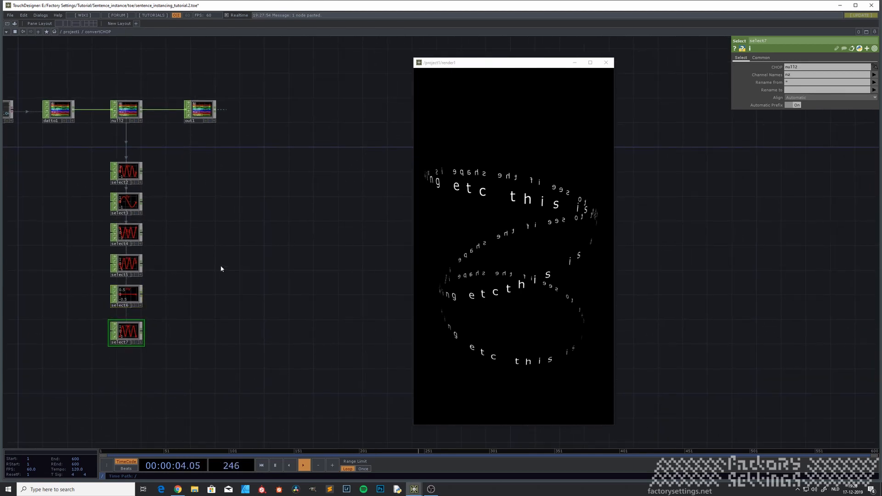
scroll(187, 252, "up", 3)
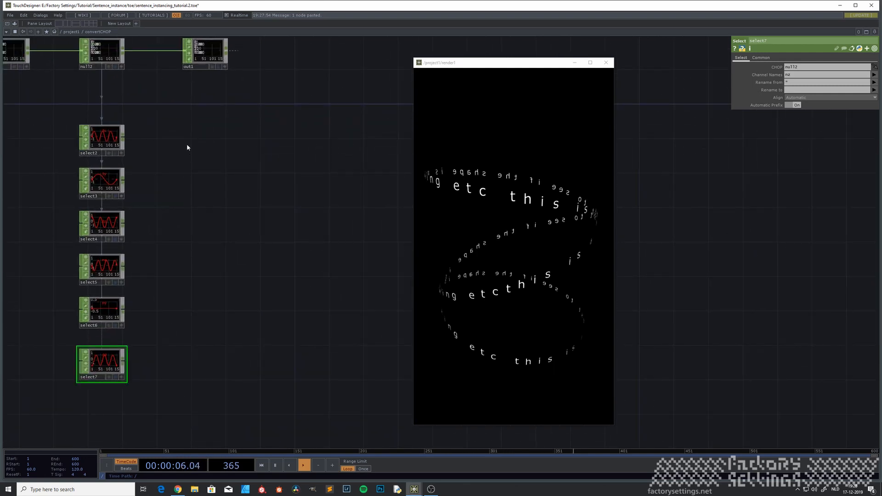
Add an Extend CHOP beside the tx Select CHOP.
key("Tab")
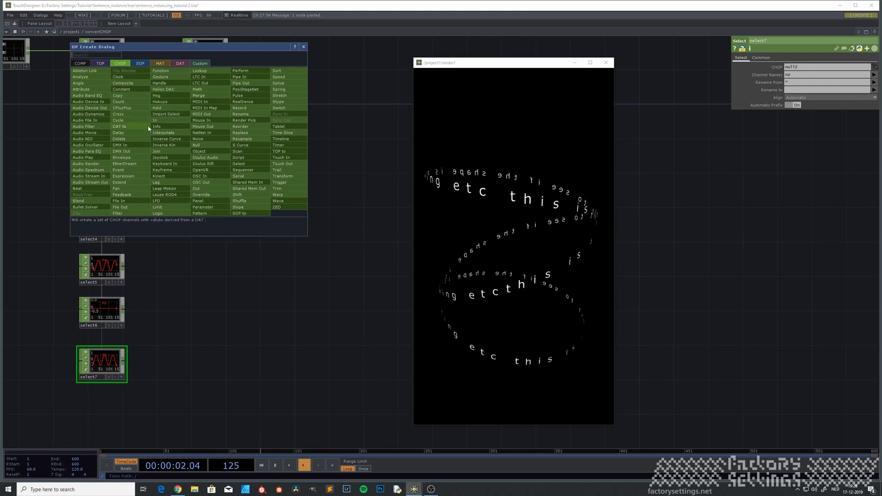
left_click(127, 184)
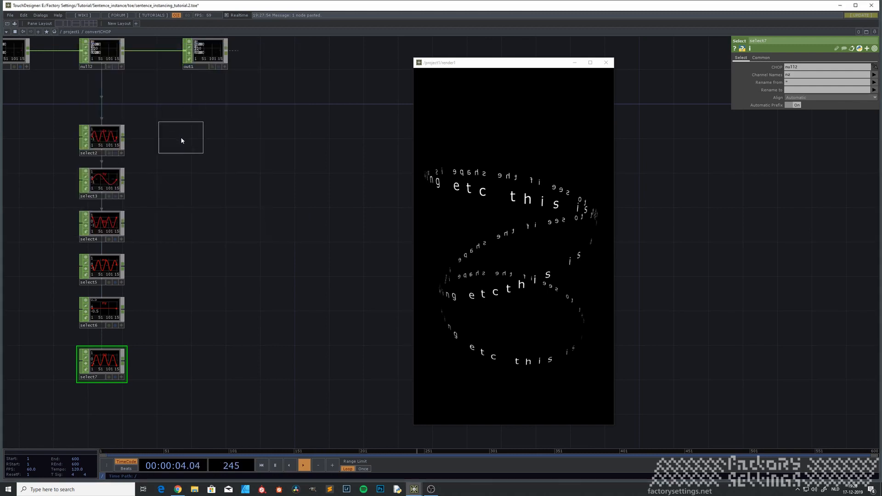
left_click(180, 137)
scroll(103, 141, "up", 5)
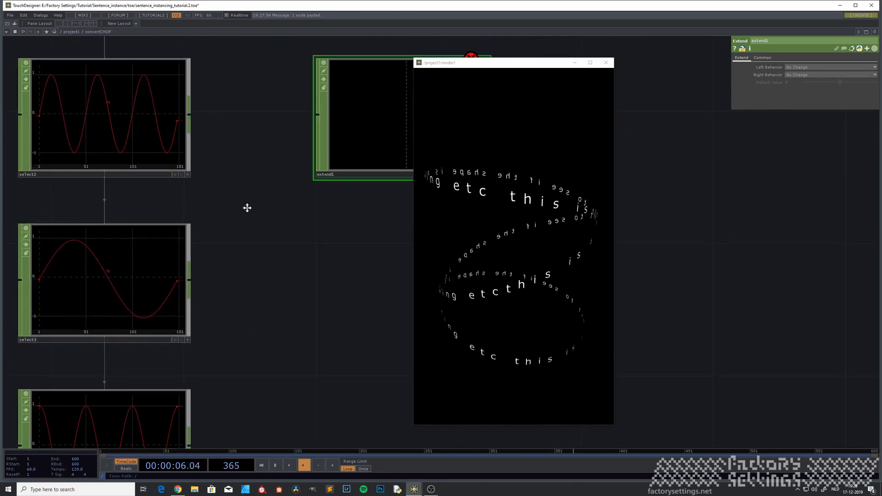
Connect the tx Select CHOP (select2) to the Extend CHOP and set its Right Behavior to Cycle.
left_click_drag(247, 208, 295, 226)
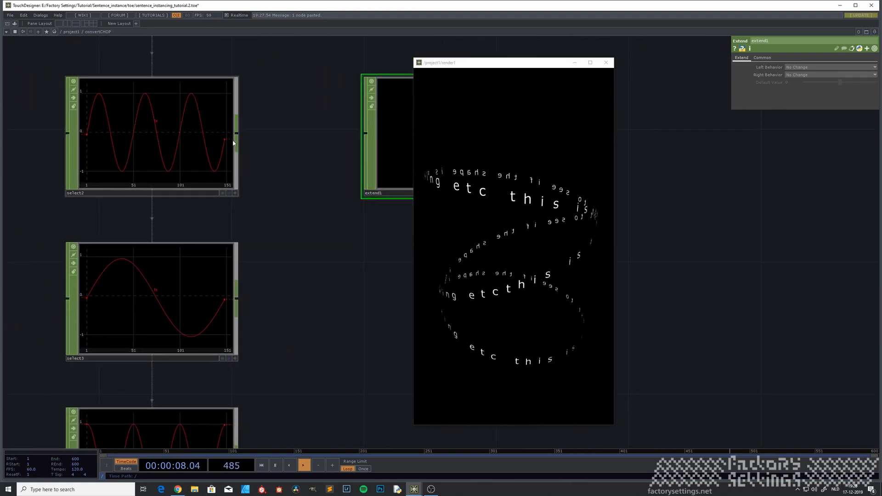
scroll(270, 233, "down", 4)
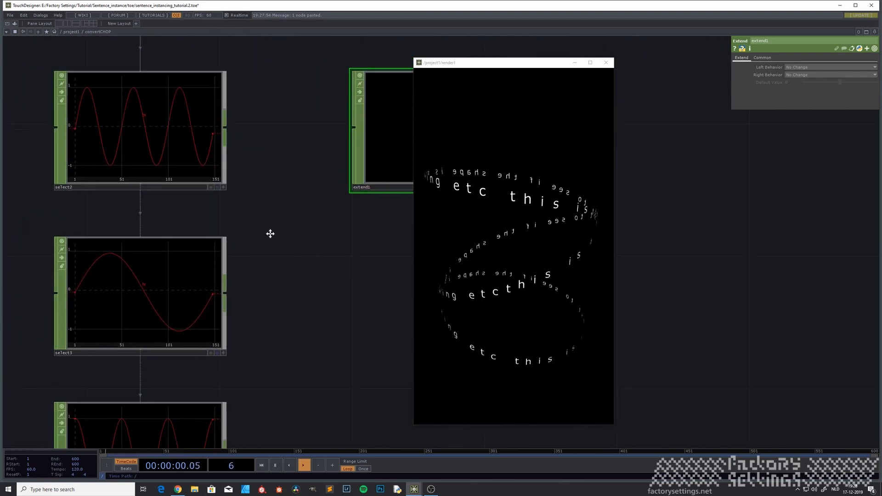
left_click_drag(142, 114, 234, 115)
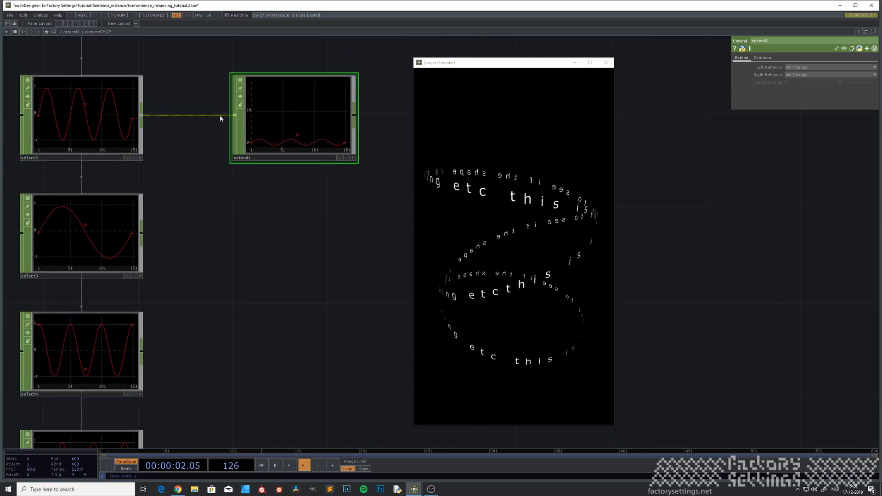
left_click(796, 76)
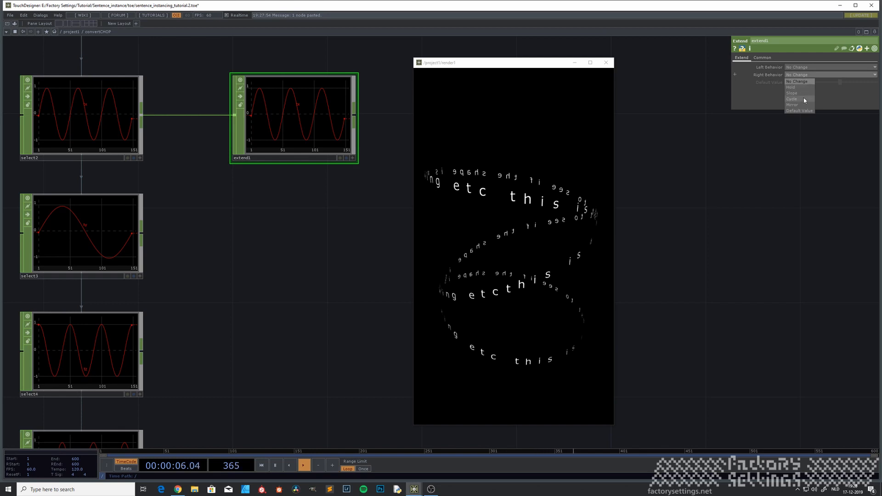
left_click(801, 98)
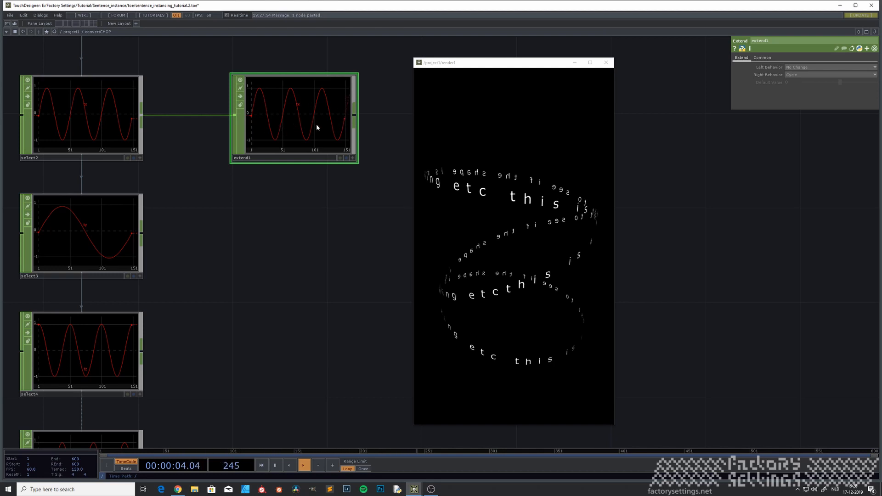
left_click_drag(289, 208, 254, 208)
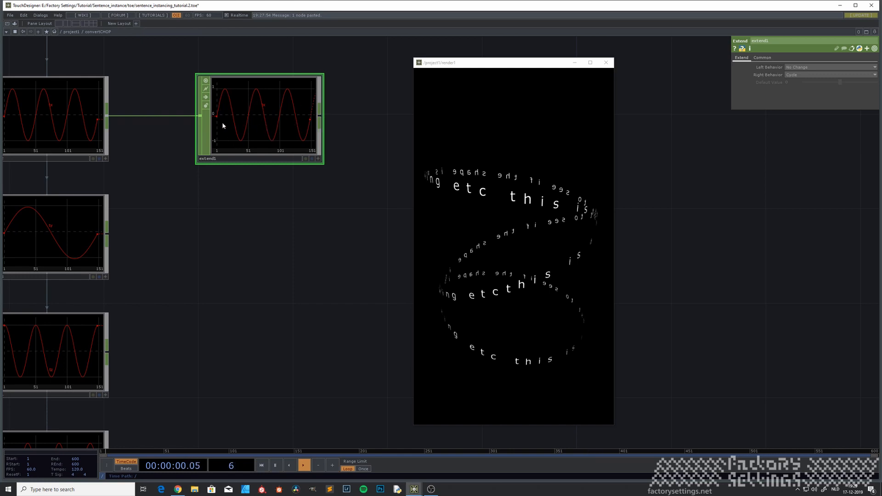
Paste five copies of the Extend CHOP and line them up beside select3 through select7.
left_click_drag(221, 287, 237, 199)
scroll(202, 209, "down", 3)
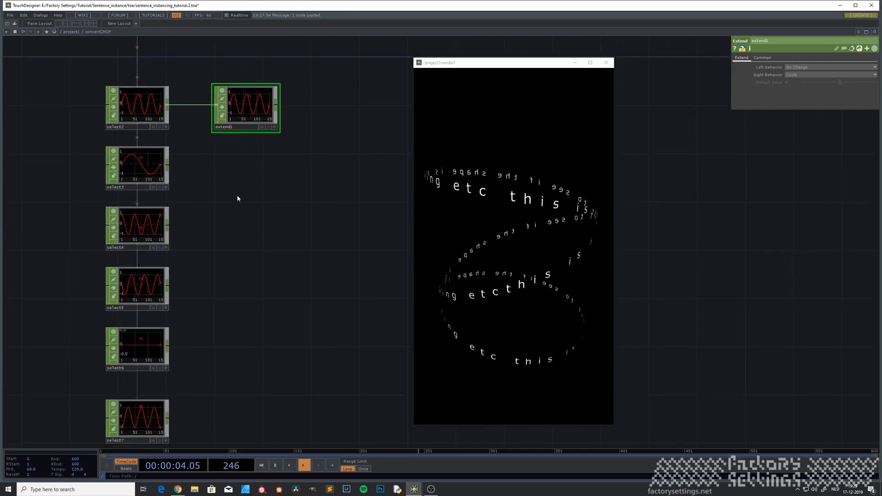
left_click_drag(260, 251, 229, 193)
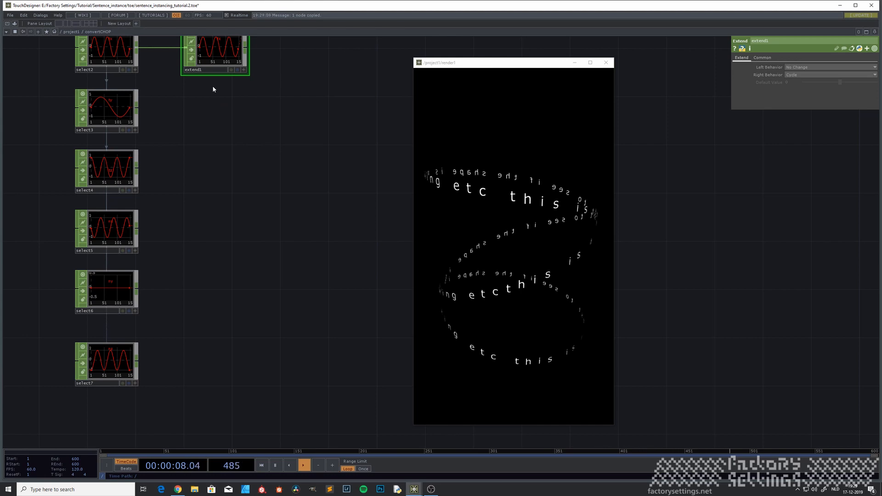
key("ctrl+v")
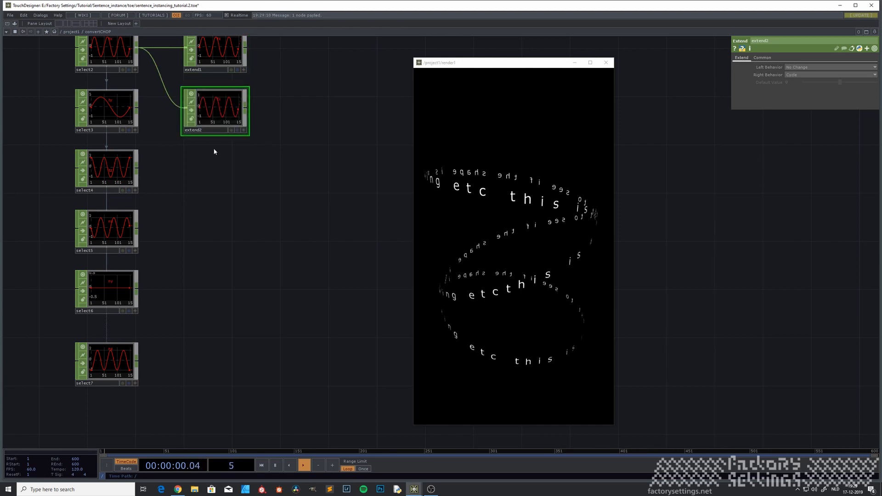
key("ctrl+v")
key("ctrl+v")
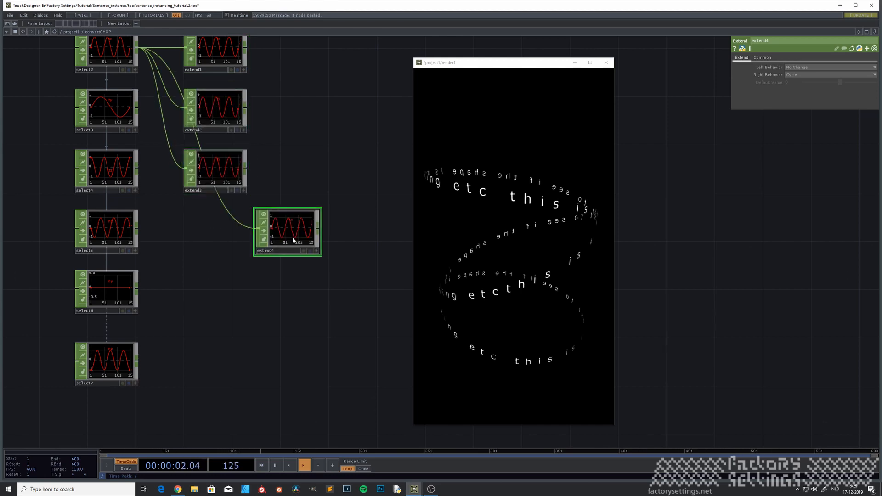
left_click_drag(293, 237, 212, 233)
key("ctrl+v")
left_click_drag(291, 232, 218, 291)
key("ctrl+v")
left_click_drag(284, 244, 208, 366)
Rewire the five Extend copies so that each takes its input from the Select CHOP in its own row.
left_click_drag(136, 364, 184, 363)
left_click_drag(136, 289, 185, 289)
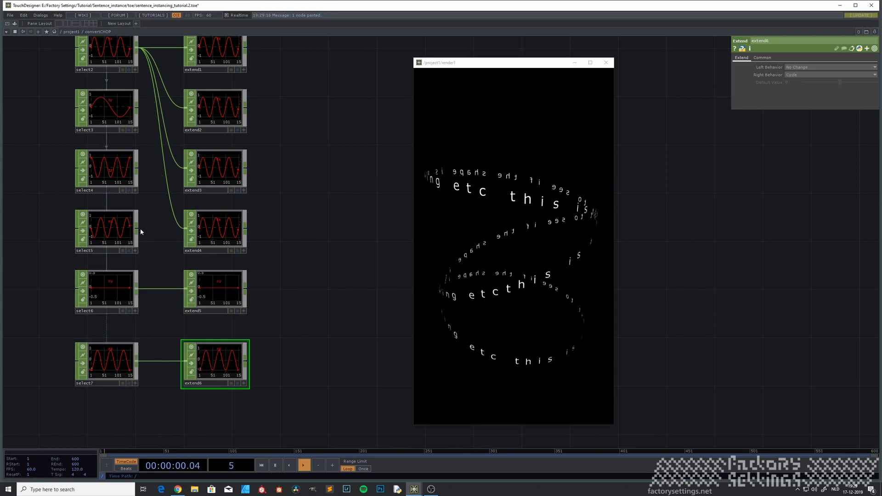
left_click_drag(137, 228, 185, 227)
left_click_drag(137, 168, 185, 168)
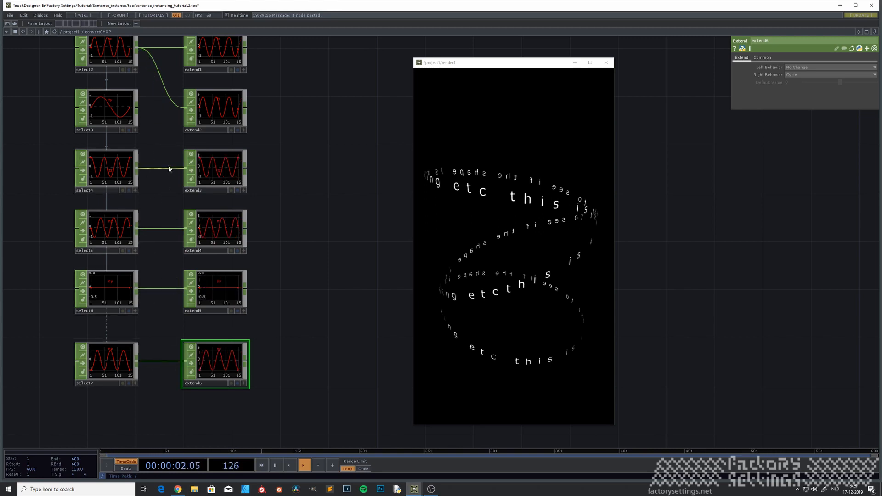
left_click_drag(136, 109, 185, 108)
Move select7 and its Extend CHOP up to even out the spacing of the rows.
left_click_drag(286, 113, 213, 163)
scroll(239, 148, "down", 3)
left_click_drag(255, 145, 288, 172)
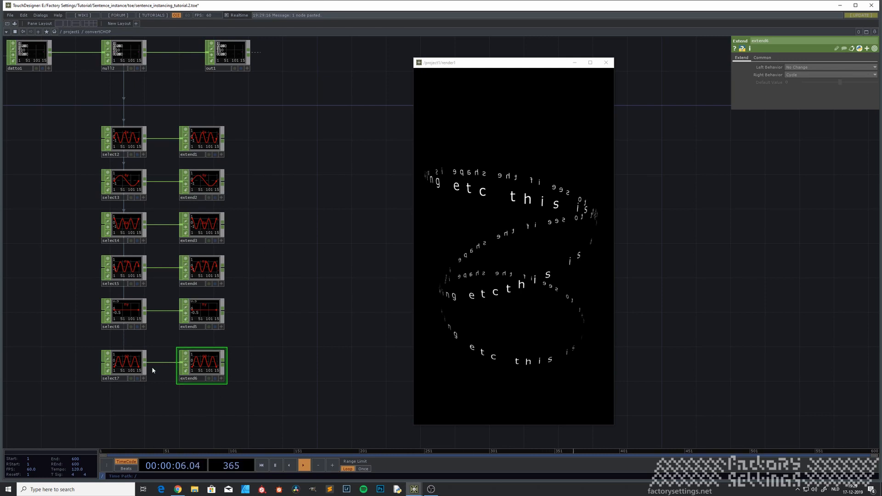
left_click_drag(244, 417, 107, 355)
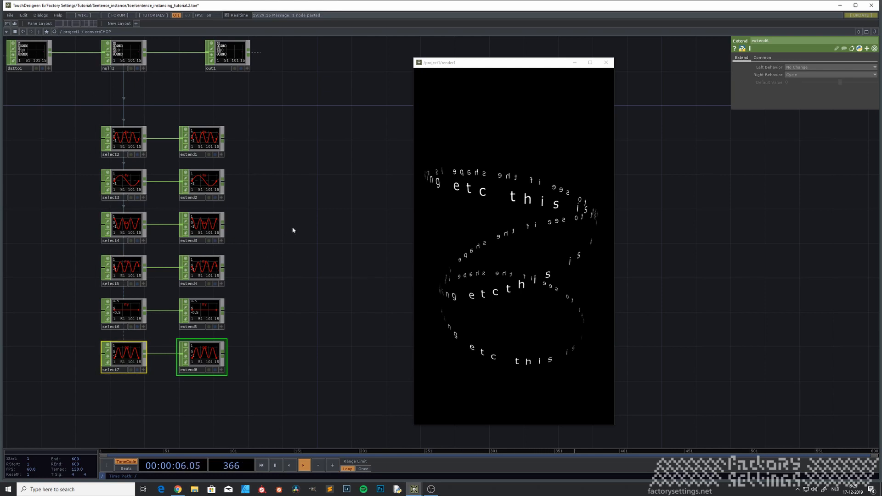
Add a Shift CHOP after extend1 and try out its Scroll Offset.
left_click_drag(292, 228, 248, 226)
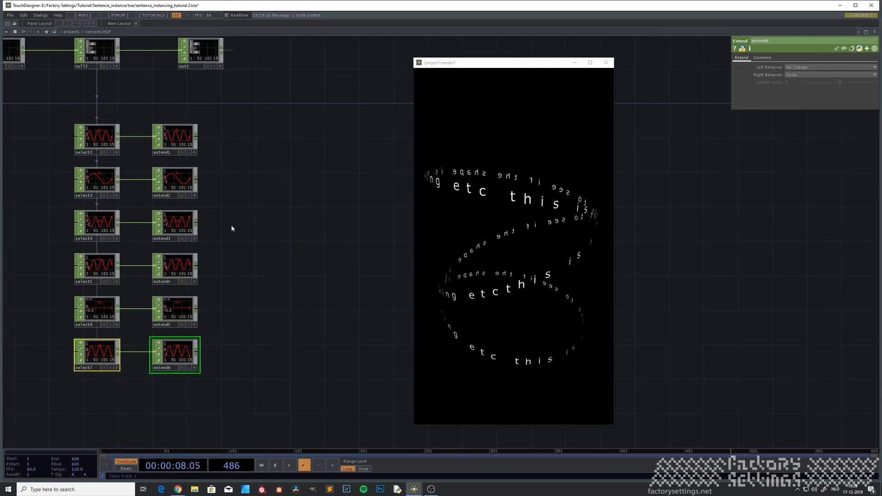
right_click(198, 138)
left_click(261, 197)
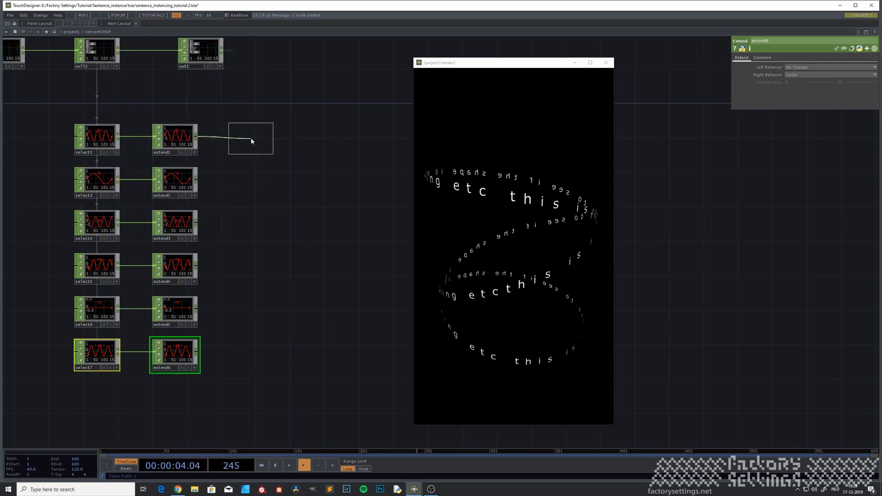
left_click(251, 138)
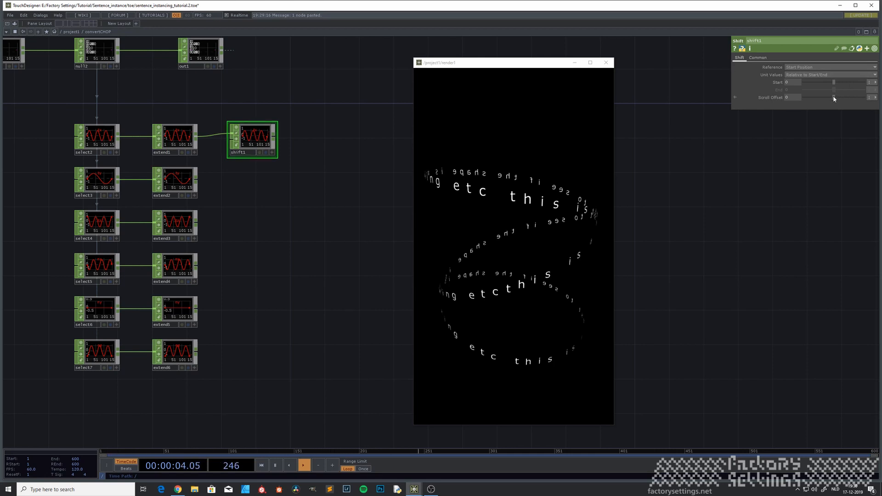
mouse_move(833, 97)
left_mouse_down()
mouse_move(821, 90)
mouse_move(834, 95)
left_mouse_up()
Paste five copies of the Shift CHOP in a column beside the remaining Extend CHOPs.
left_click_drag(260, 201, 231, 184)
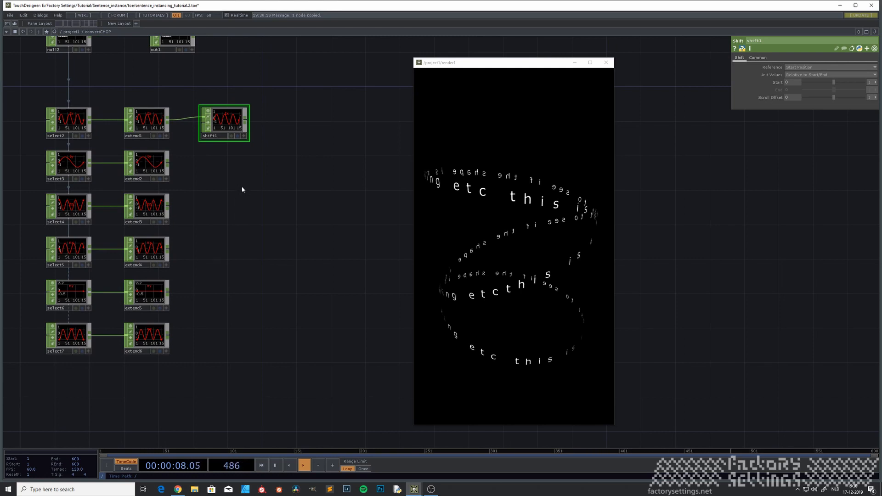
key("ctrl+v")
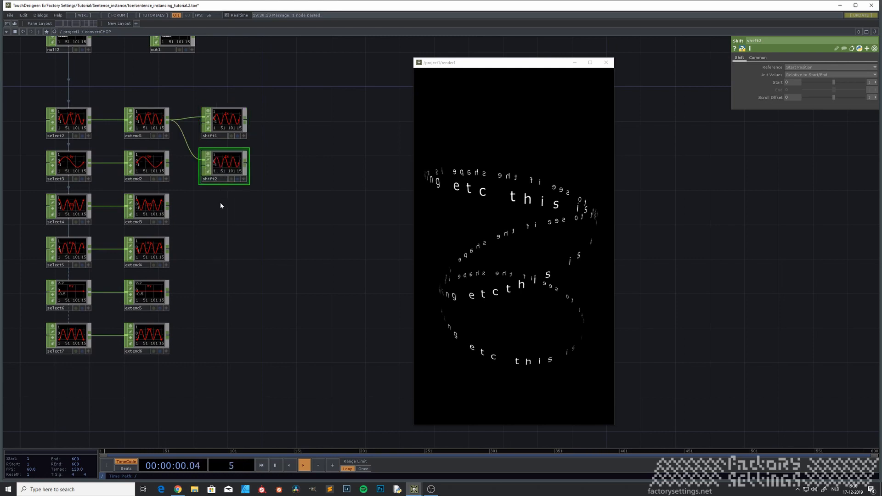
key("ctrl+v")
key("ctrl+v")
key("ctrl+v")
key("ctrl+v")
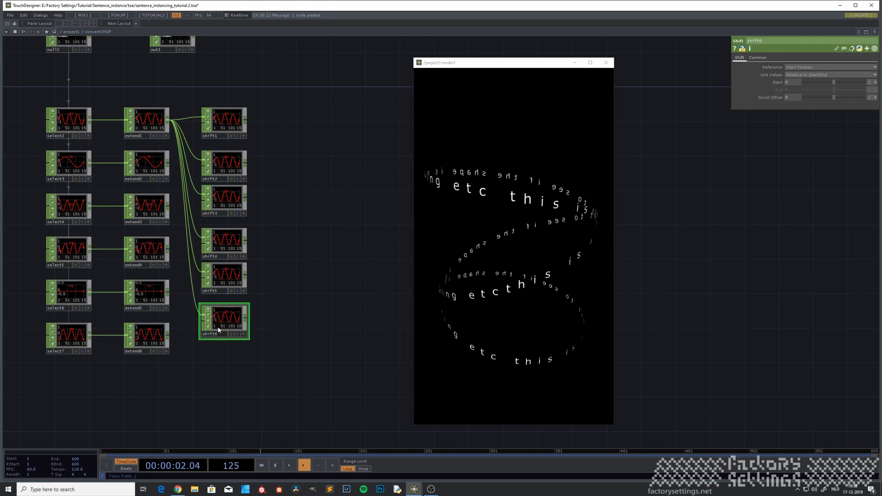
left_click_drag(219, 326, 203, 338)
Connect extend2 through extend6 to the Shift CHOPs in their own rows and align the Shifts with them.
left_click_drag(168, 291, 212, 332)
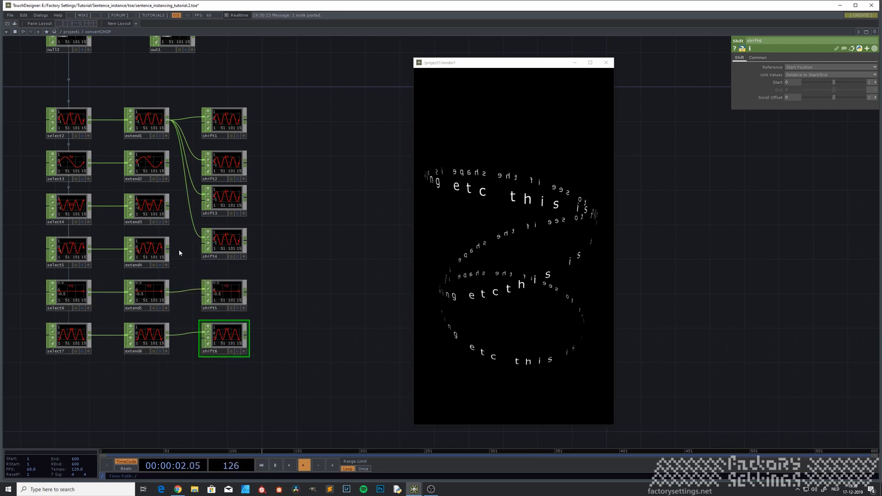
left_click_drag(170, 249, 202, 240)
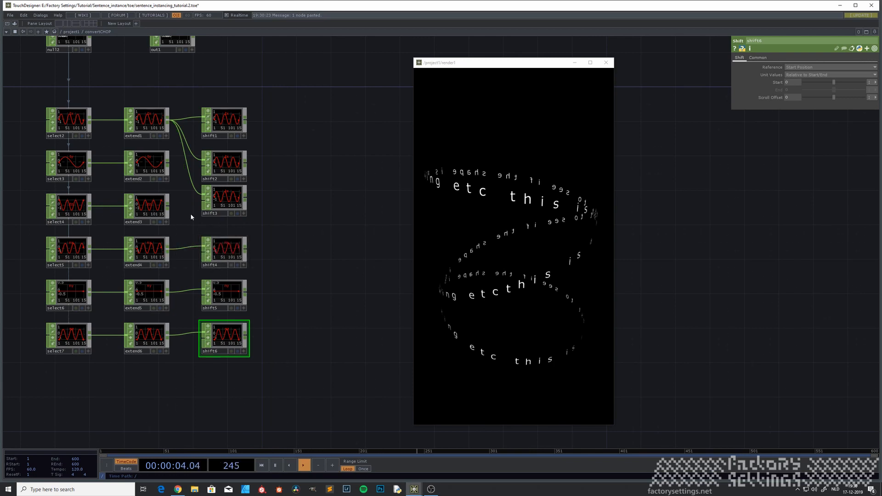
left_click_drag(167, 206, 230, 206)
left_click_drag(168, 163, 204, 163)
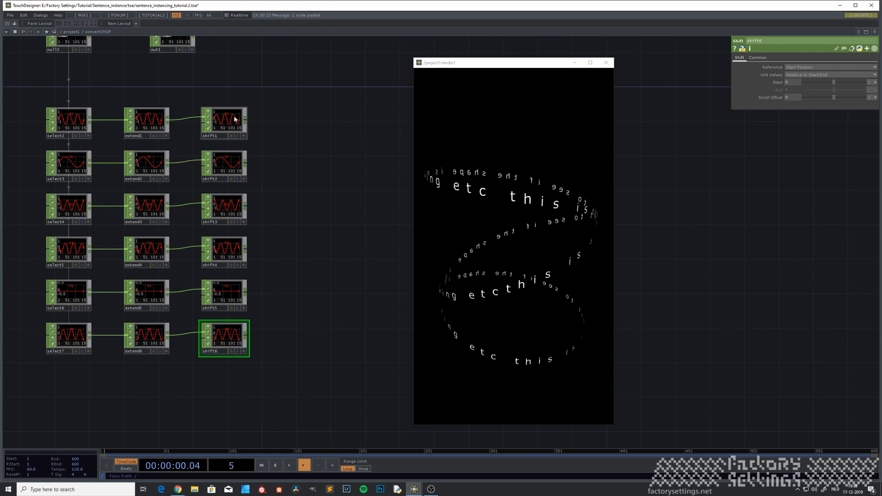
Add a Null CHOP after shift1 in the tx row.
left_click_drag(322, 251, 281, 228)
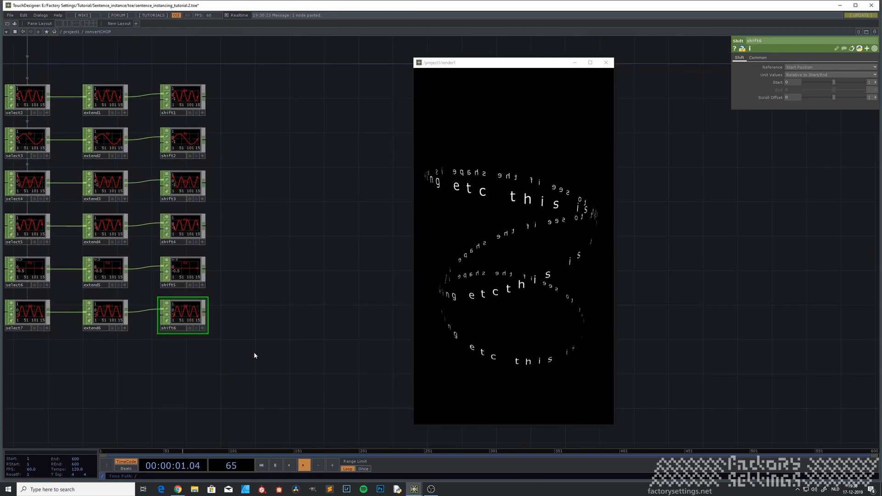
right_click(204, 96)
left_click(232, 105)
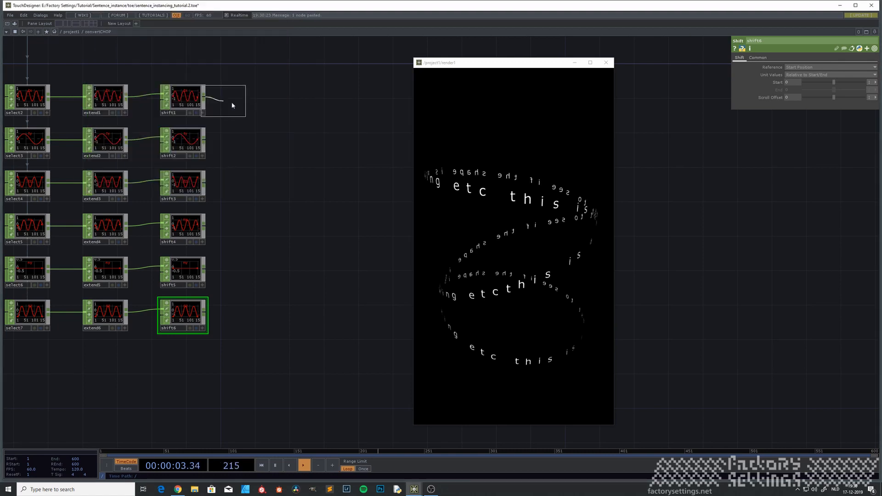
left_click(259, 102)
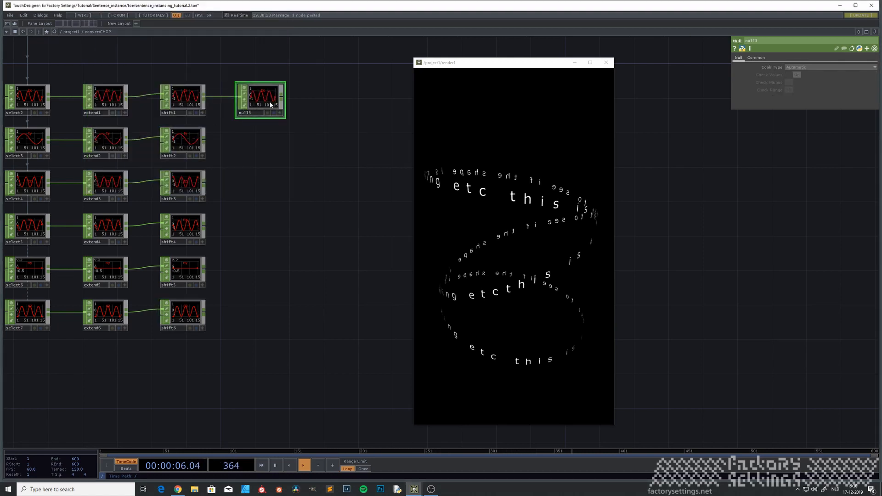
Append Null CHOPs to shift2 and shift3, aligned under the Null in the tx row.
left_click(183, 142)
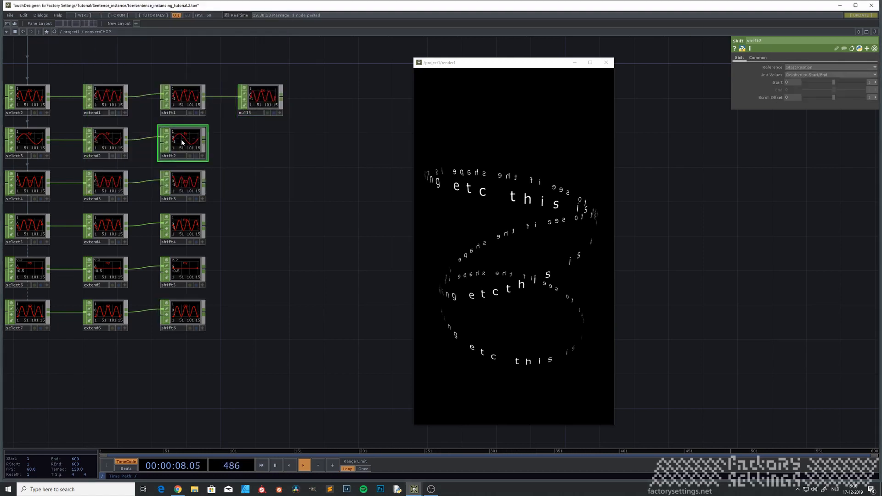
key("ctrl+alt+n")
left_click(229, 143)
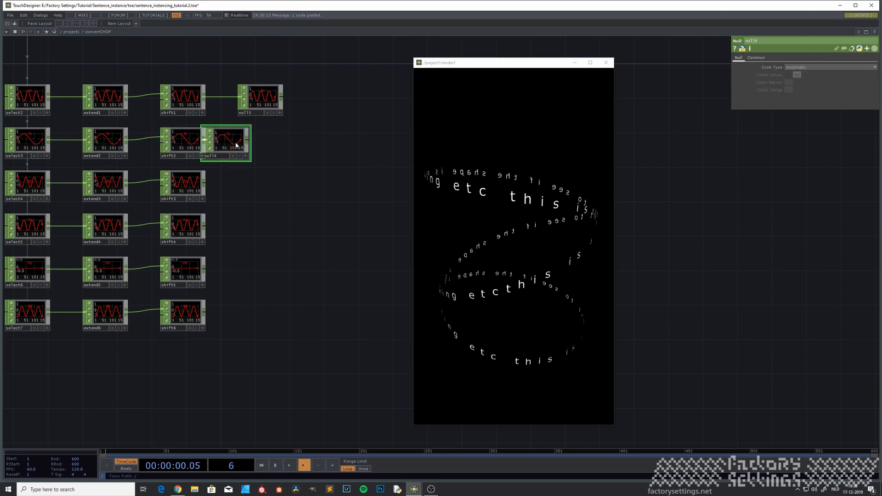
left_click_drag(235, 143, 262, 140)
left_click(183, 186)
key("ctrl+alt+n")
left_click(218, 187)
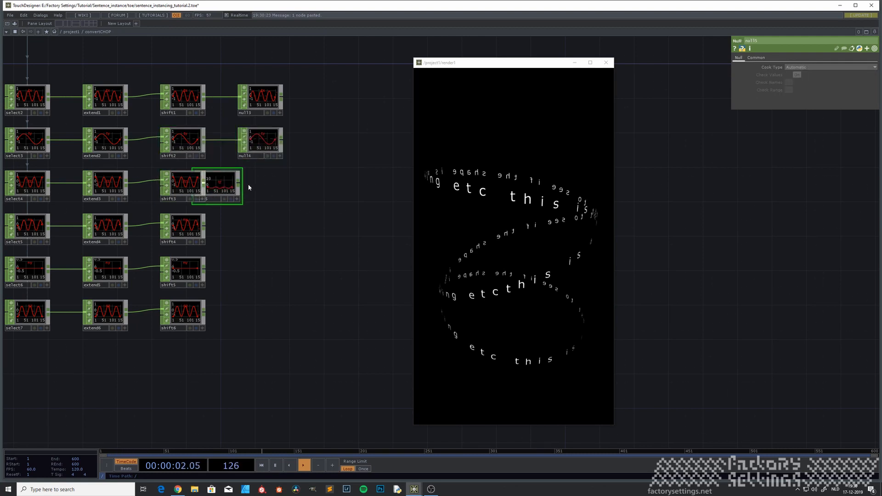
left_click_drag(233, 183, 277, 183)
Append Null CHOPs to shift4, shift5 and shift6, completing the column of Nulls.
left_click(183, 227)
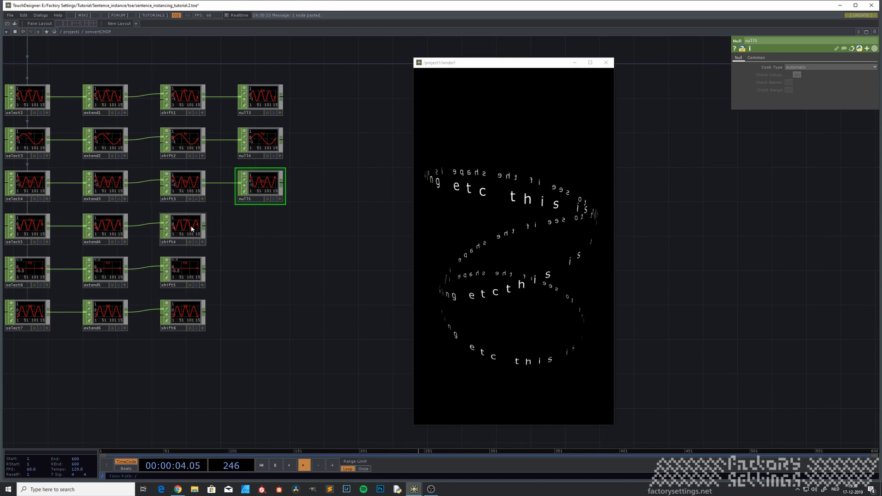
key("ctrl+alt+n")
left_click(263, 231)
left_click(185, 267)
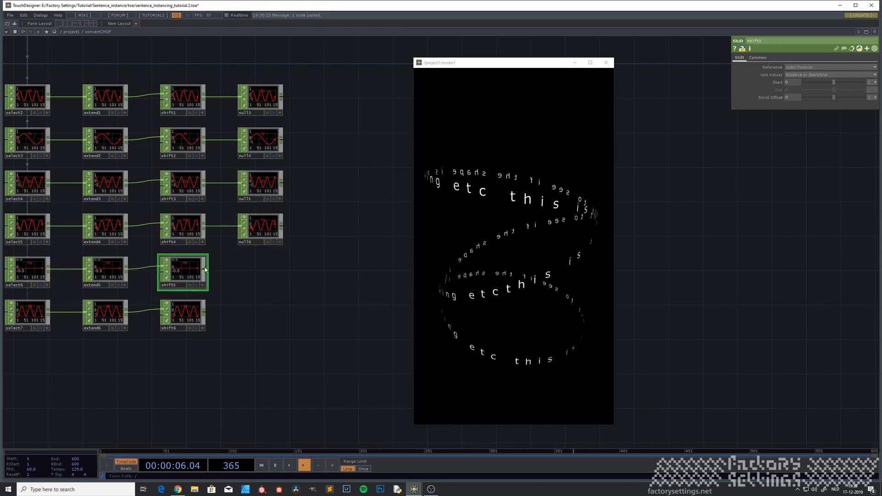
key("ctrl+alt+n")
left_click(260, 274)
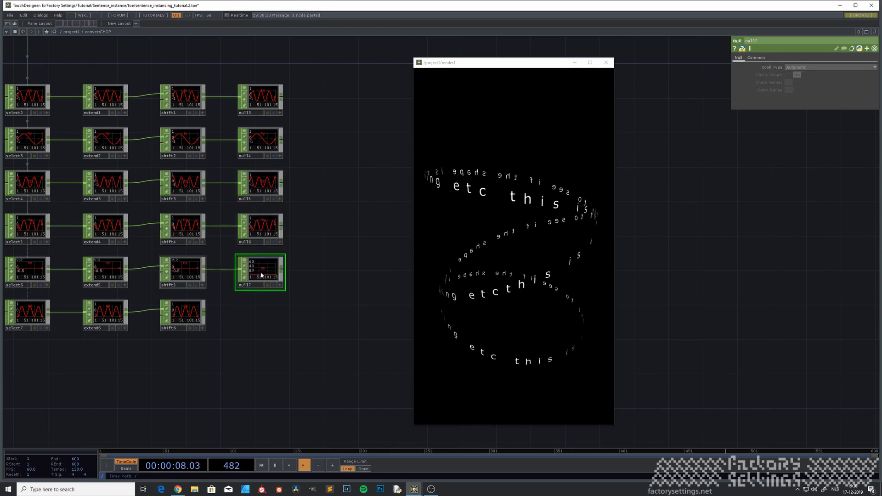
left_click(192, 312)
key("ctrl+alt+n")
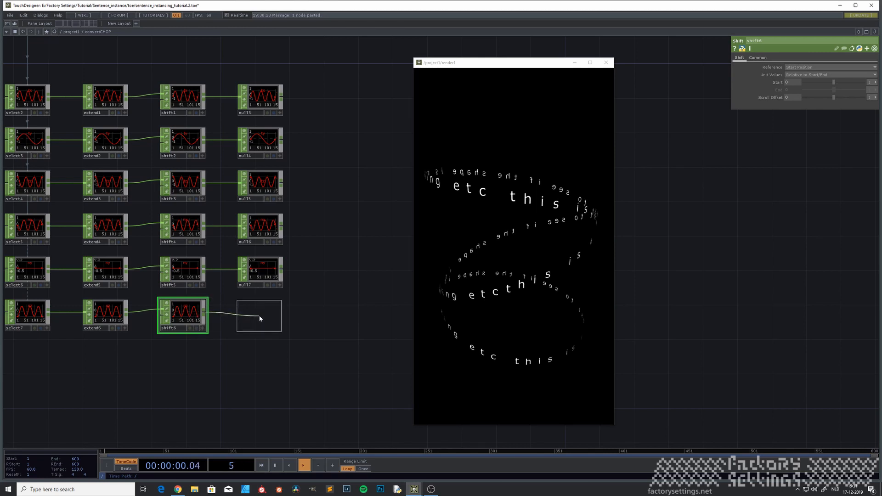
left_click(261, 316)
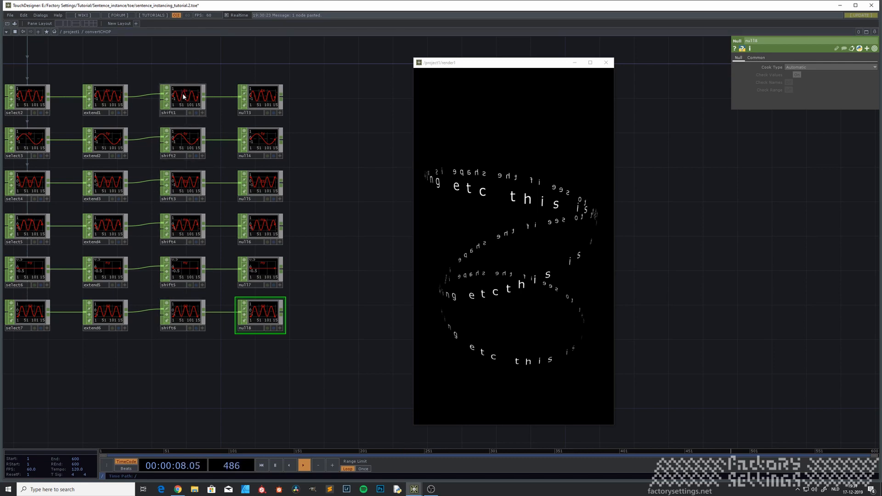
scroll(188, 119, "down", 2)
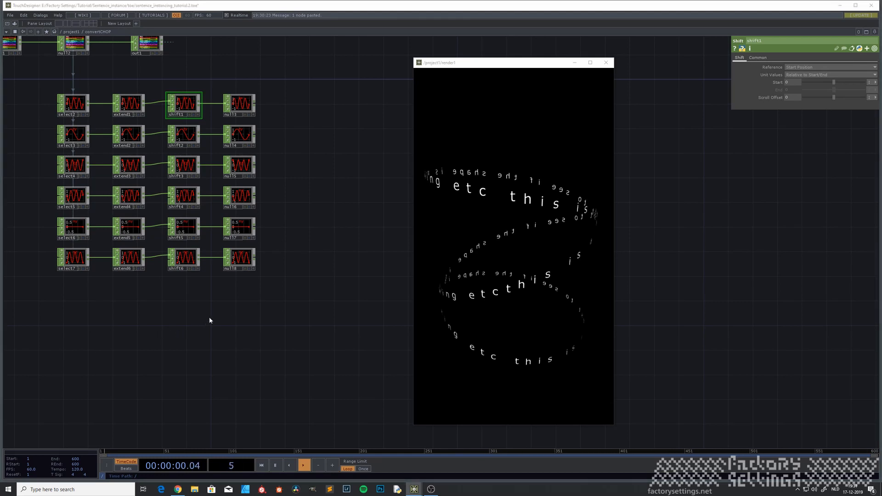
Add a Constant CHOP in the empty area below the column of Null CHOPs.
left_click_drag(249, 301, 144, 360)
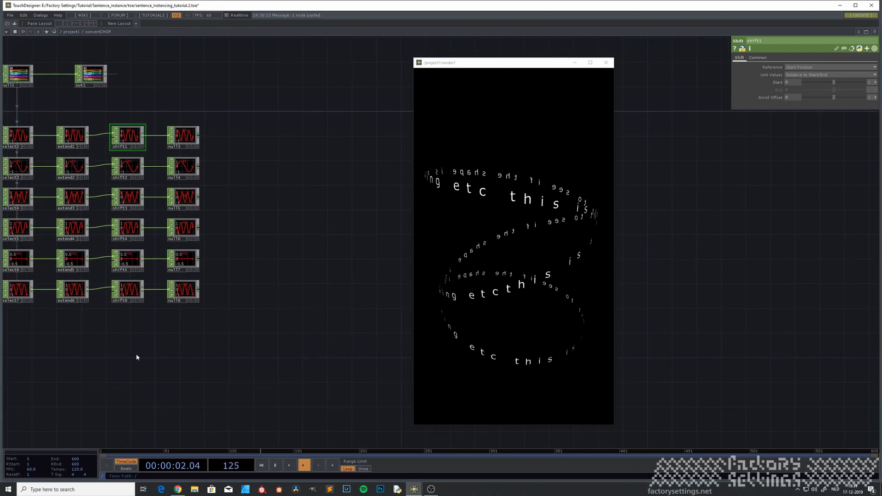
key("Tab")
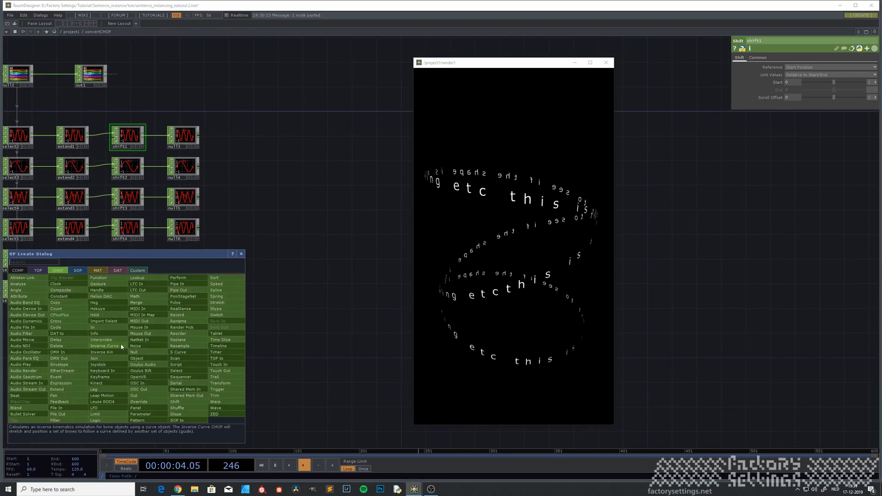
left_click(72, 297)
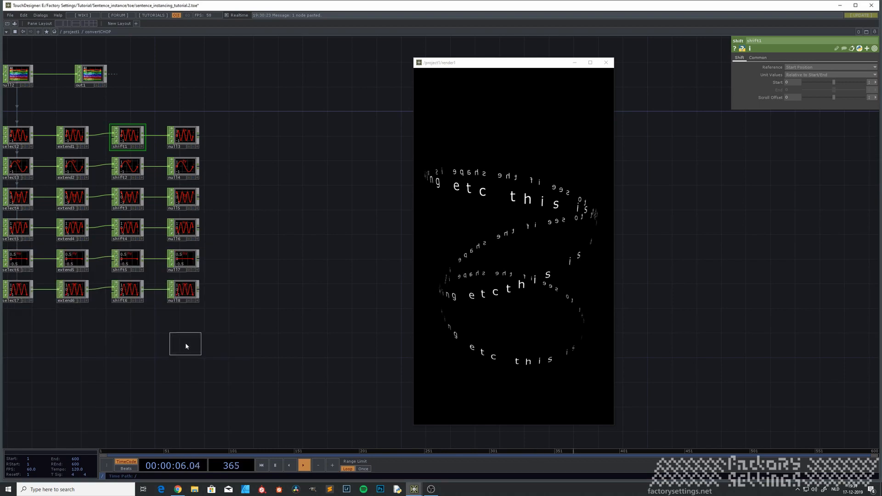
left_click(185, 341)
scroll(189, 346, "up", 3)
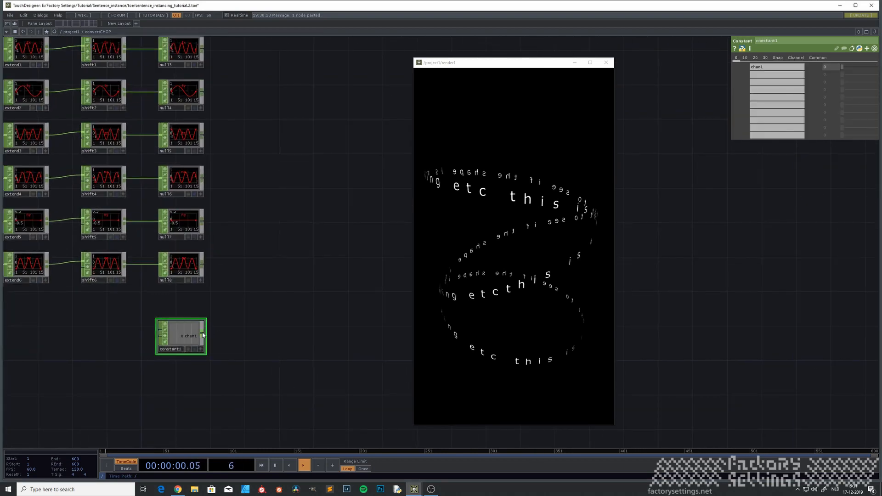
Append a Speed CHOP to the Constant CHOP.
right_click(203, 335)
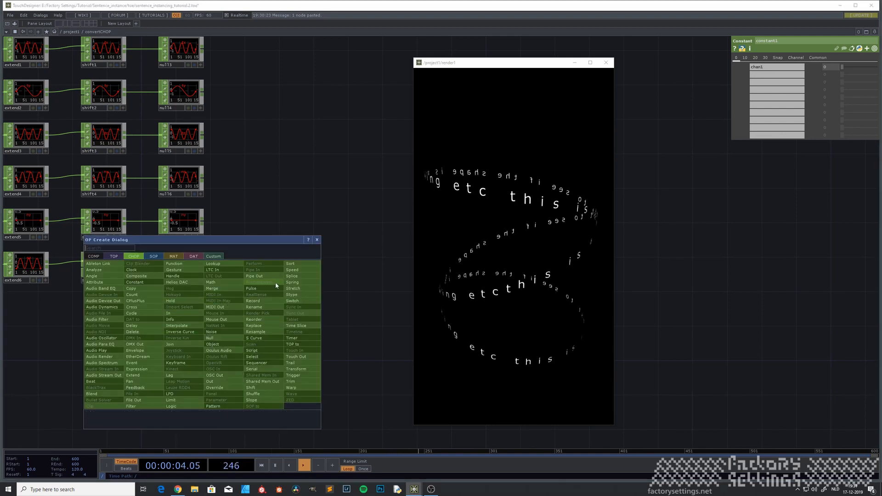
left_click(294, 270)
left_click(266, 337)
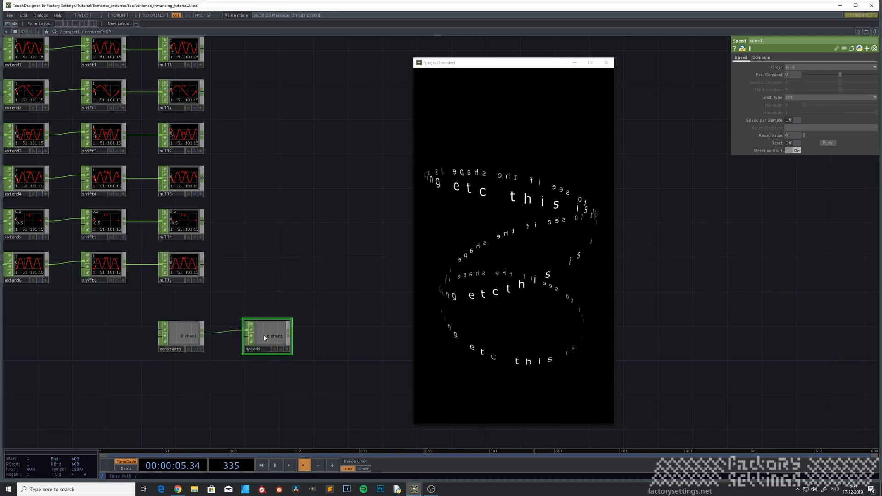
Set chan1 of the Constant CHOP to 1.
left_click(176, 329)
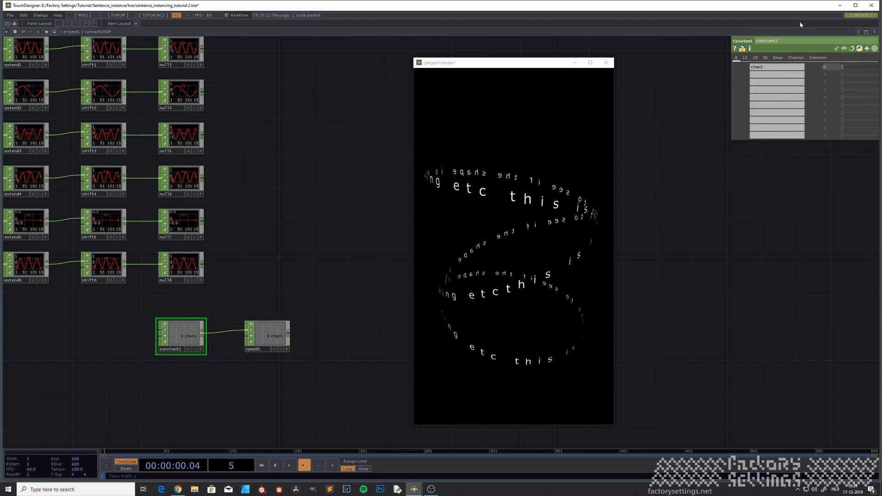
type("1")
key("Return")
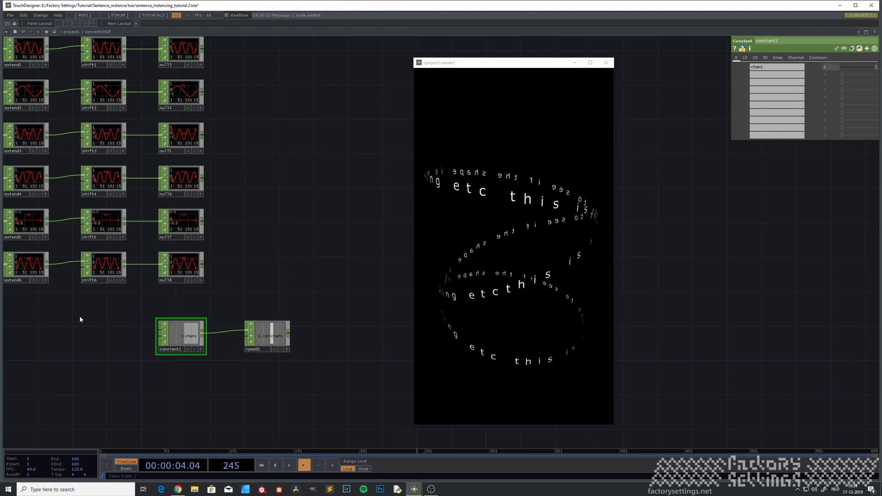
Try out the Scroll Offset of shift1 and return it to 0.
left_click_drag(103, 322, 112, 358)
left_click(188, 90)
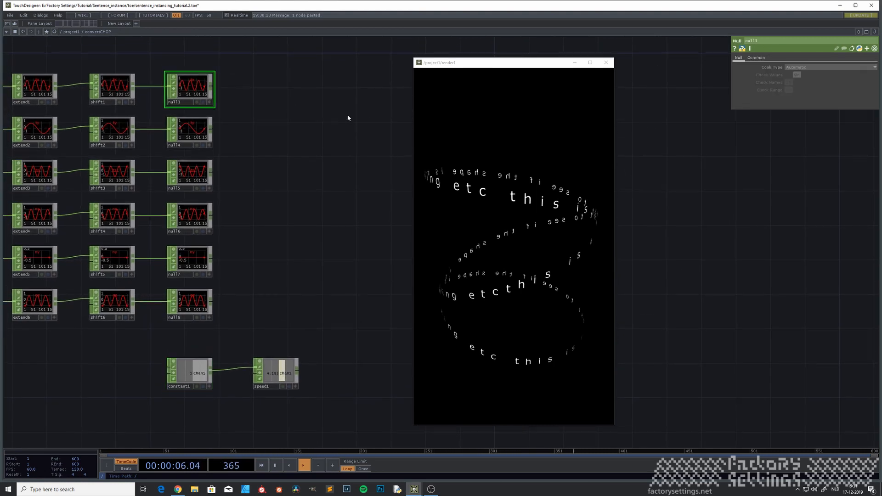
left_click(116, 92)
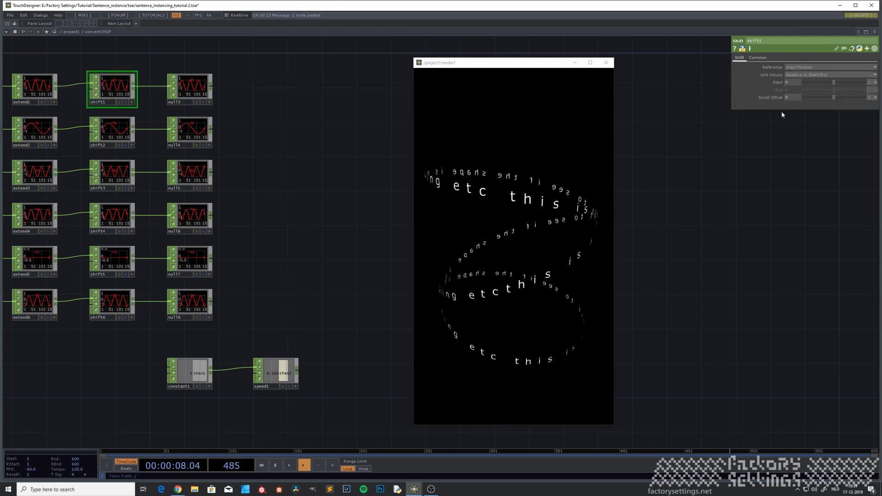
mouse_move(834, 97)
left_mouse_down()
mouse_move(816, 100)
mouse_move(851, 96)
mouse_move(822, 98)
mouse_move(834, 97)
left_mouse_up()
Set the Constant CHOP's chan1 to -1 and reset the Speed CHOP's accumulated value.
left_click(202, 385)
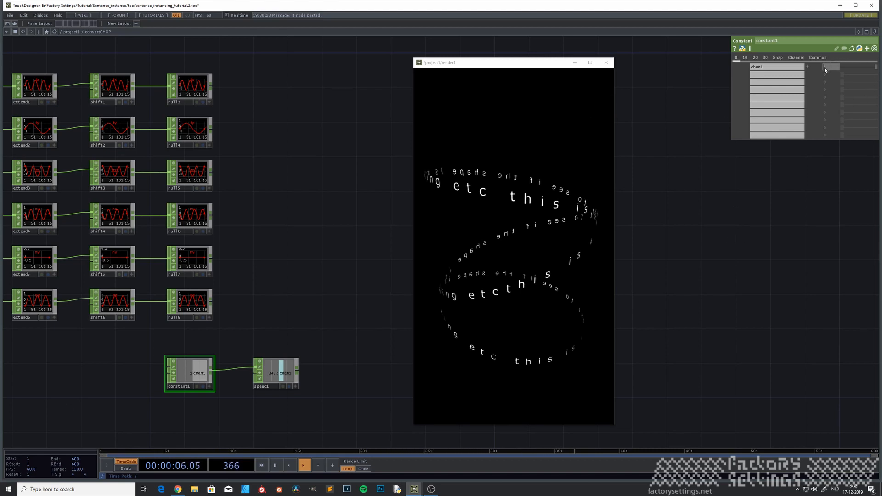
key("Return")
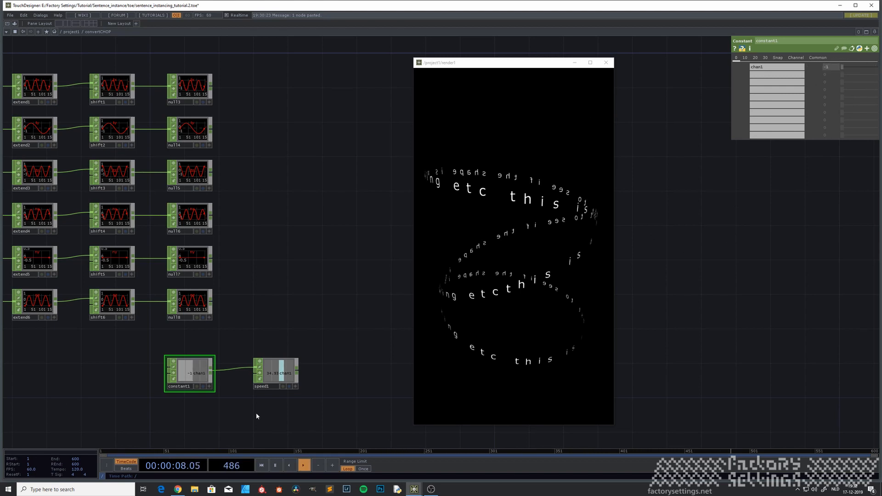
scroll(273, 385, "up", 4)
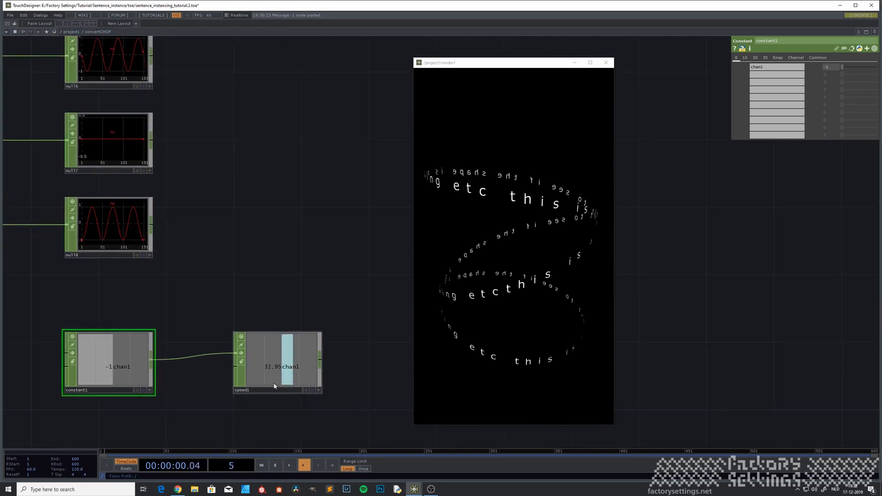
scroll(273, 385, "down", 3)
scroll(274, 385, "up", 1)
left_click(274, 385)
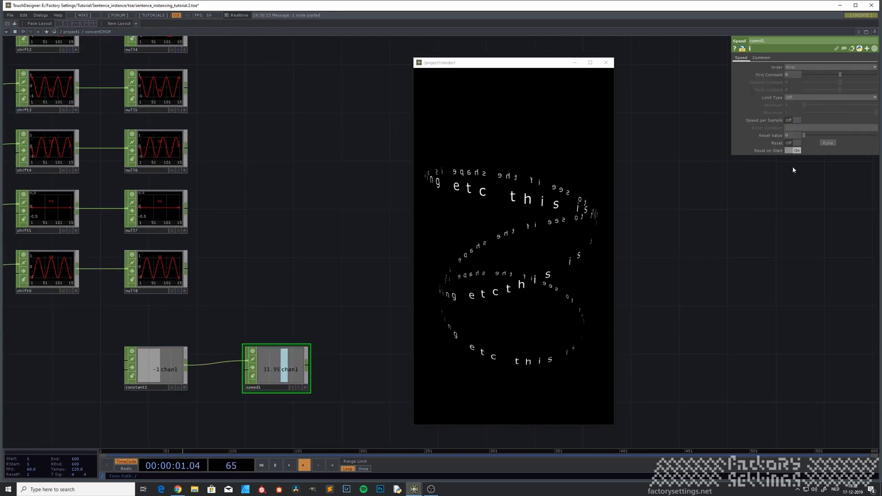
left_click(828, 144)
Append a Null CHOP to the Speed CHOP.
scroll(302, 284, "down", 2)
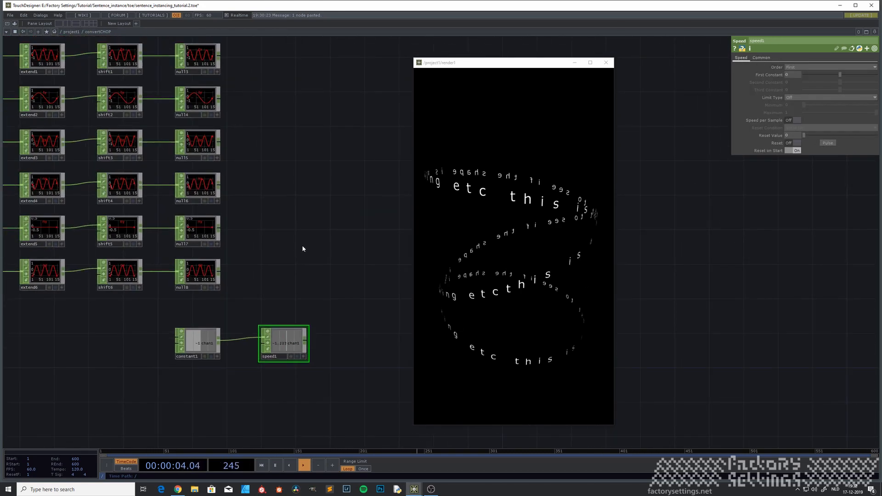
scroll(301, 248, "up", 1)
right_click(243, 329)
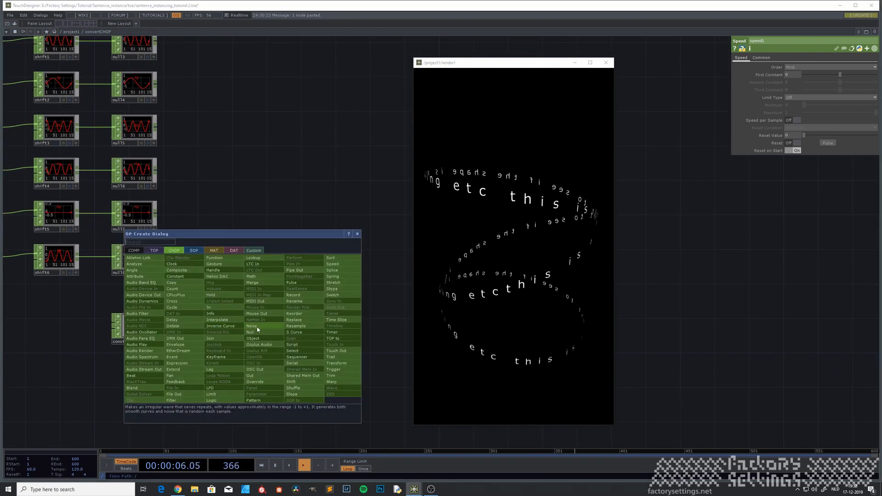
left_click(257, 329)
left_click(302, 332)
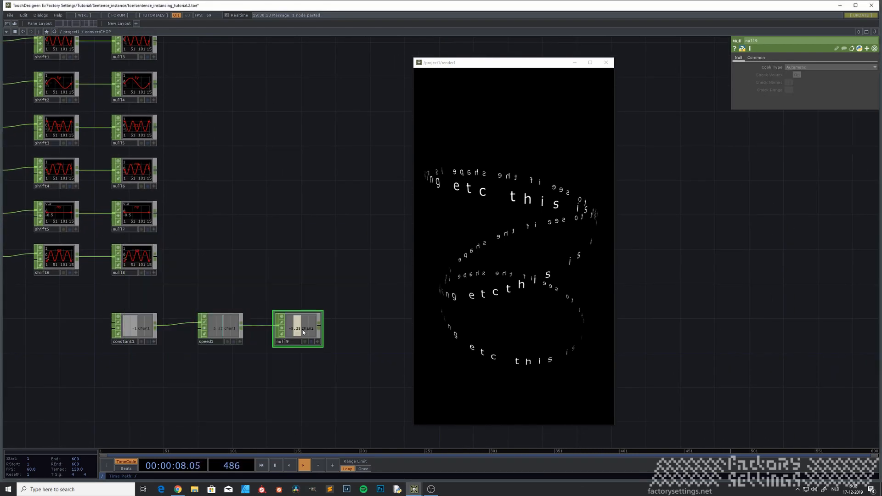
Make the Null after speed1 viewer active and link its chan1 to shift1's Scroll Offset as a CHOP reference.
scroll(249, 225, "down", 1)
left_click_drag(256, 208, 276, 258)
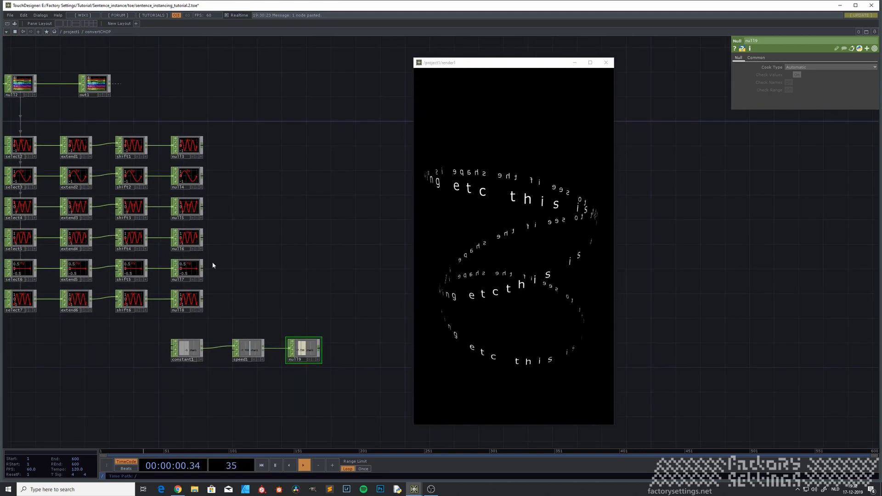
left_click(317, 359)
left_click_drag(303, 351, 125, 146)
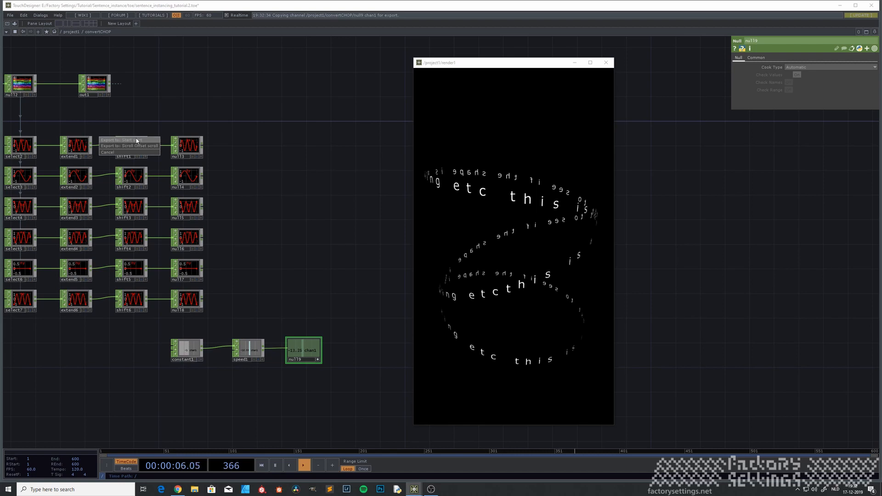
left_click(136, 140)
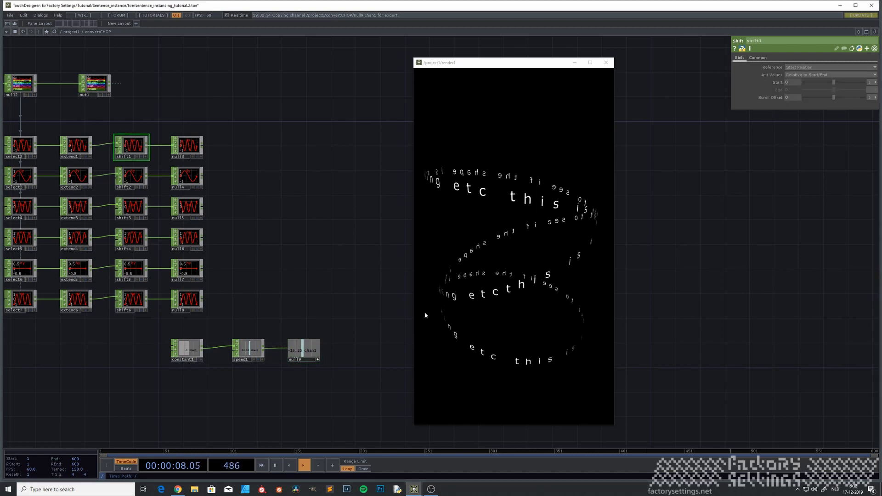
left_click_drag(762, 101, 771, 98)
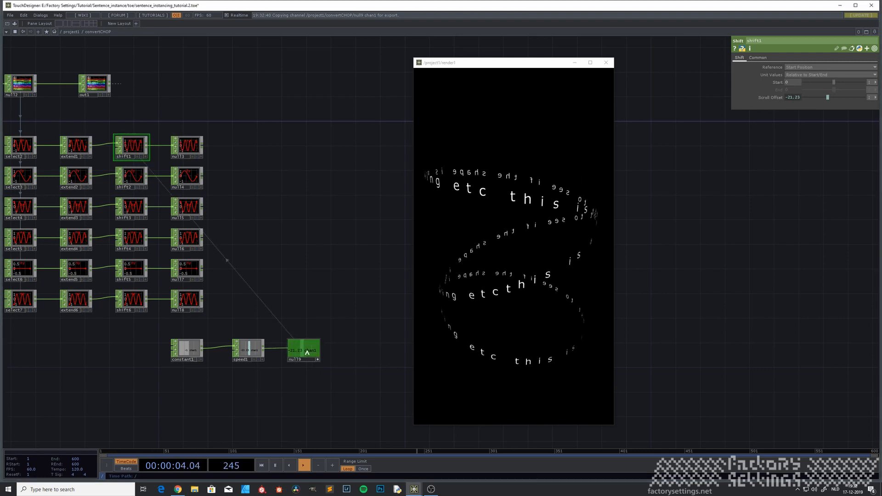
Link null9's chan1 to the Scroll Offset of shift2 and shift3 as CHOP references.
left_click(130, 176)
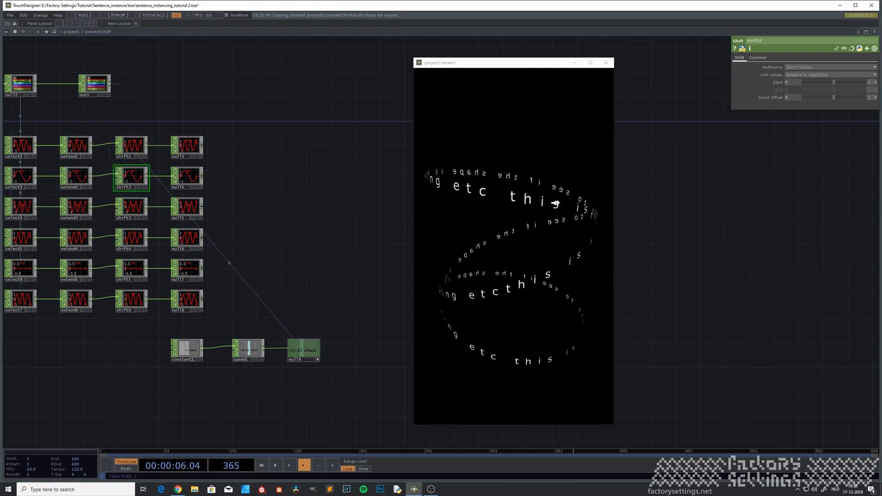
left_click_drag(783, 103, 791, 99)
left_click(791, 95)
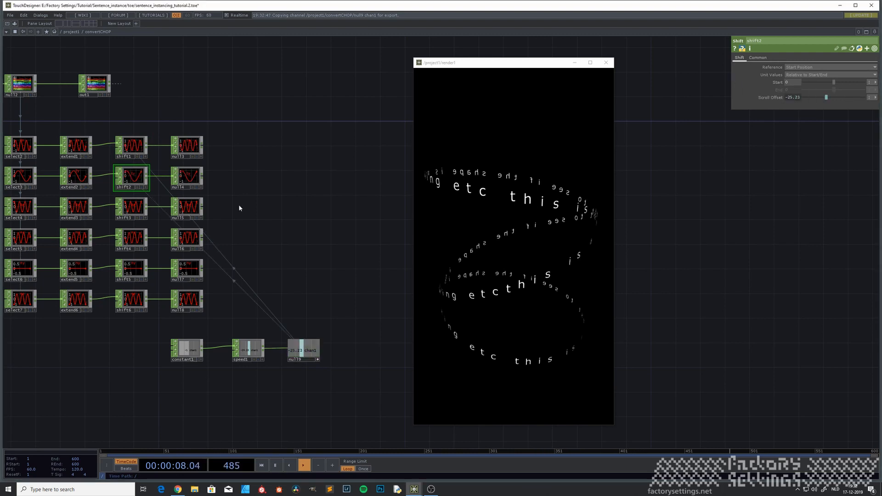
left_click(133, 208)
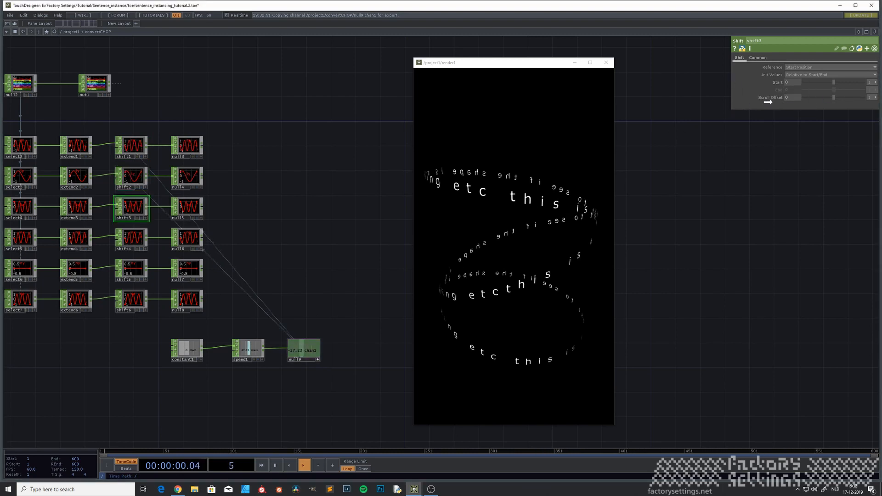
left_click_drag(768, 102, 770, 101)
left_click(786, 91)
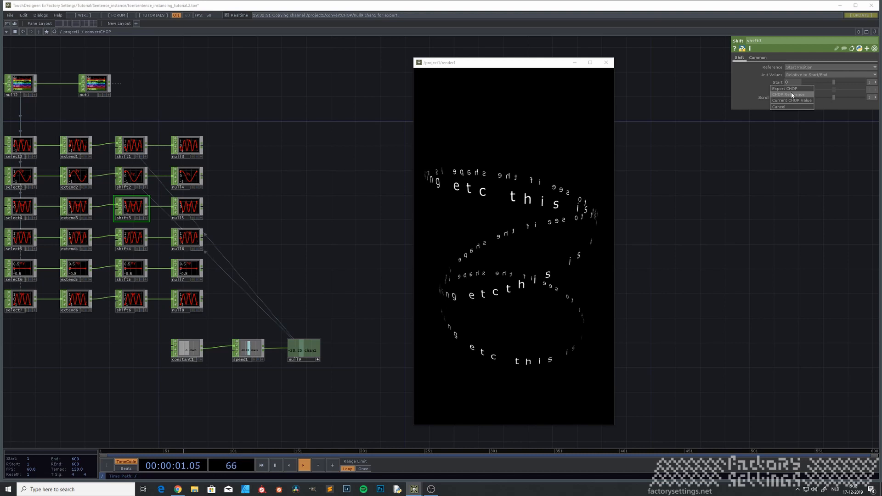
Reference null9's chan1 in the Scroll Offset of shift4, shift5 and shift6.
left_click(131, 238)
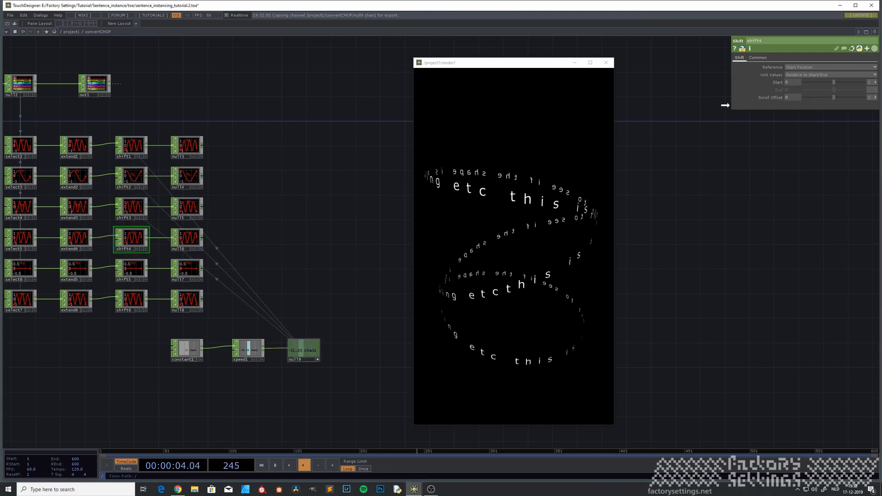
left_click_drag(725, 105, 772, 98)
left_click(786, 91)
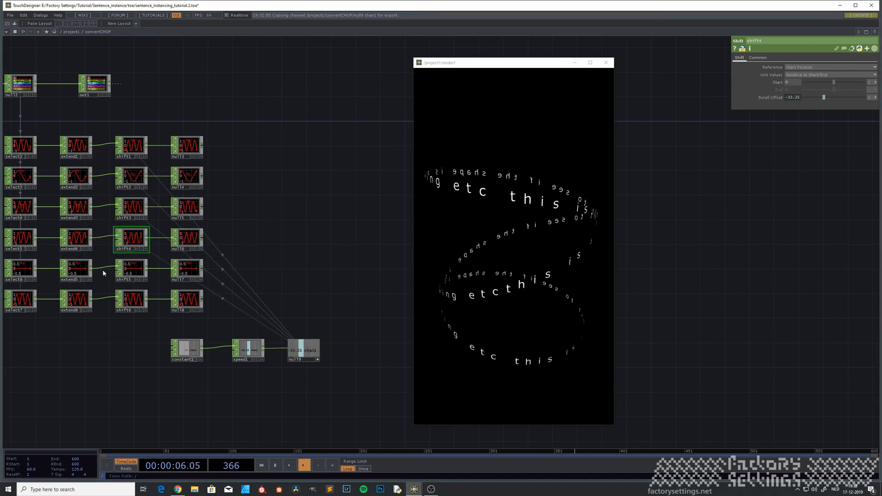
left_click(134, 269)
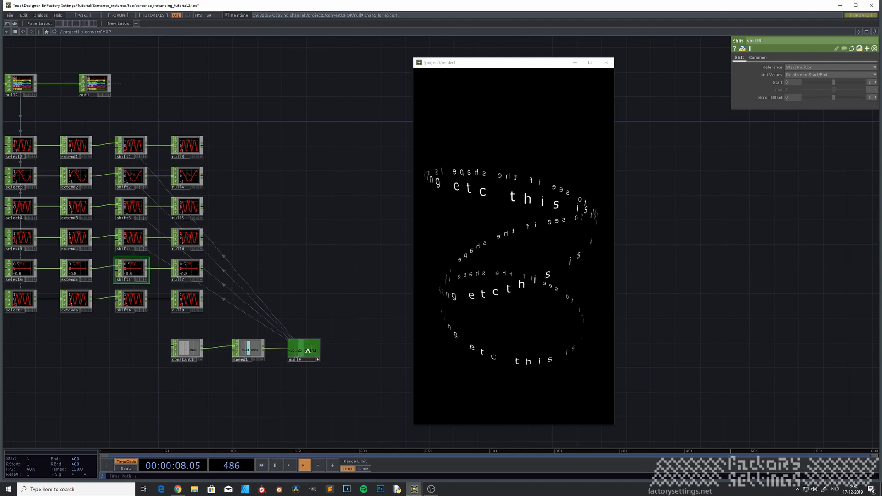
left_click_drag(762, 111, 788, 97)
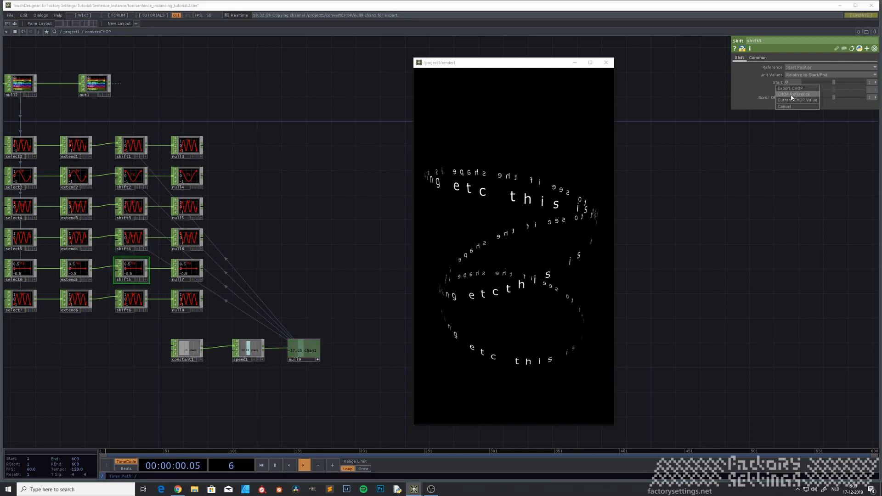
left_click(791, 92)
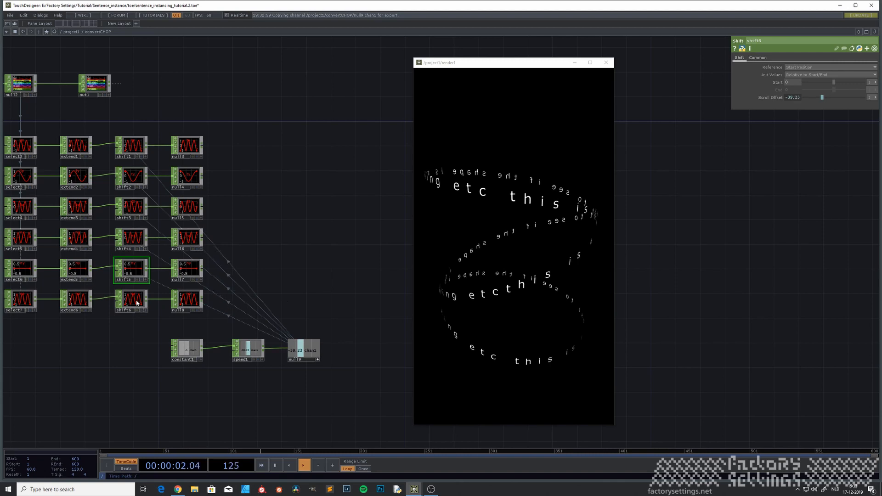
left_click(136, 302)
left_click_drag(746, 145, 787, 97)
left_click(793, 94)
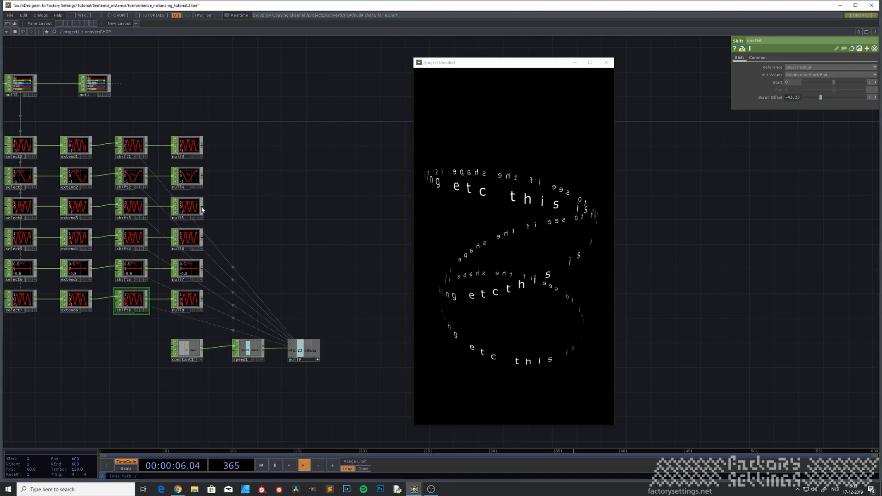
Set the chan1 value of constant1 to -10 to speed up the scroll offset.
scroll(141, 201, "up", 5)
scroll(137, 203, "up", 3)
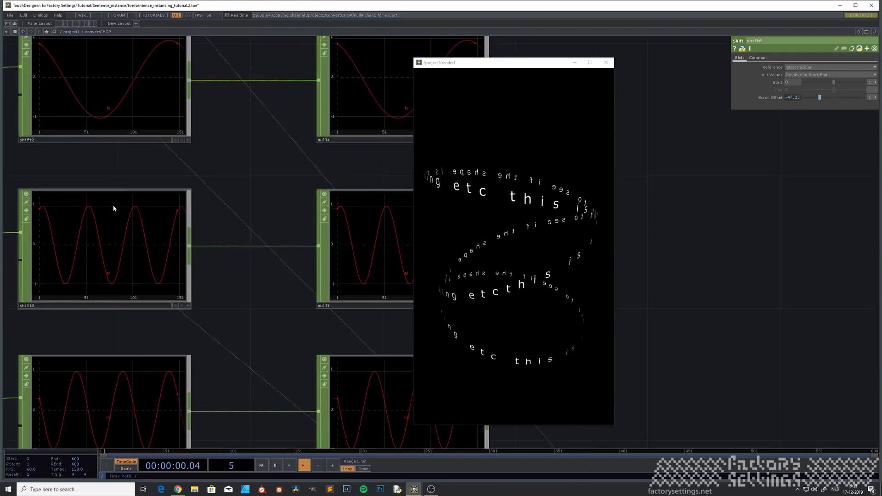
scroll(115, 207, "down", 4)
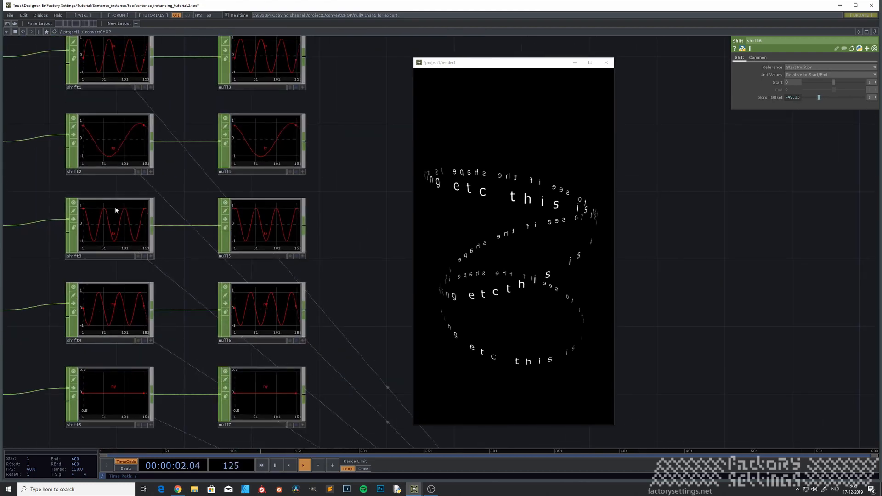
scroll(115, 205, "down", 5)
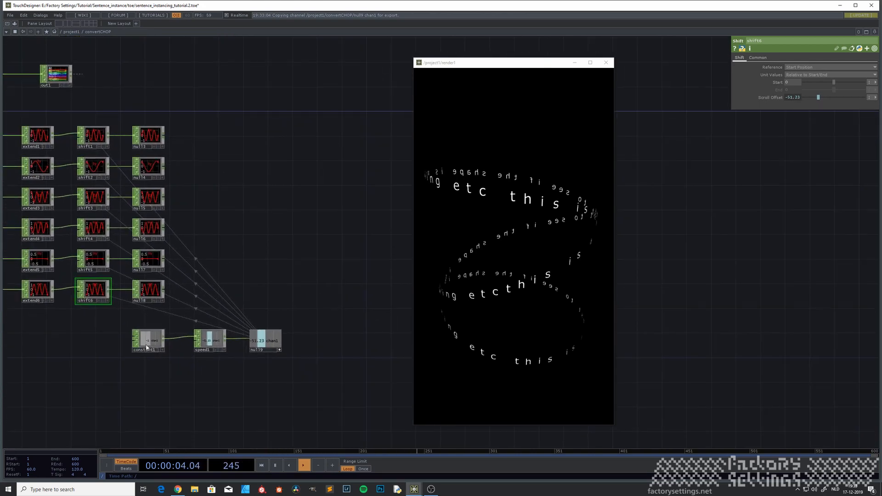
scroll(69, 311, "up", 5)
left_click(268, 388)
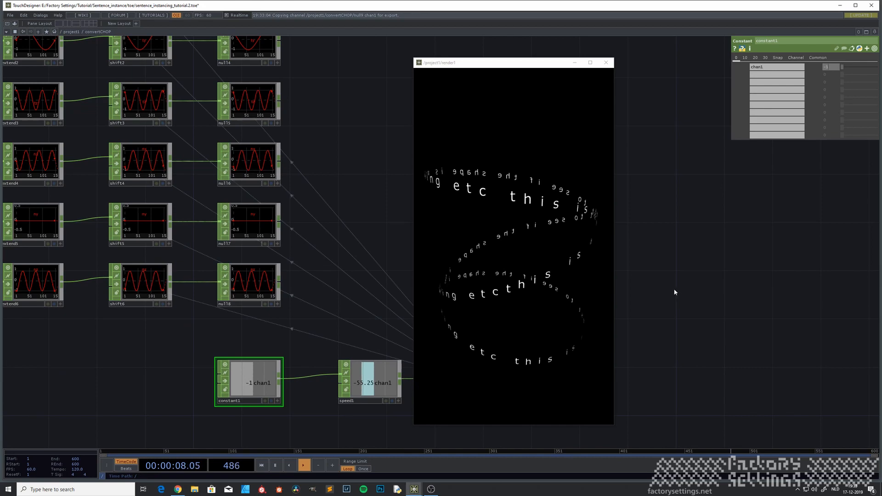
key("Return")
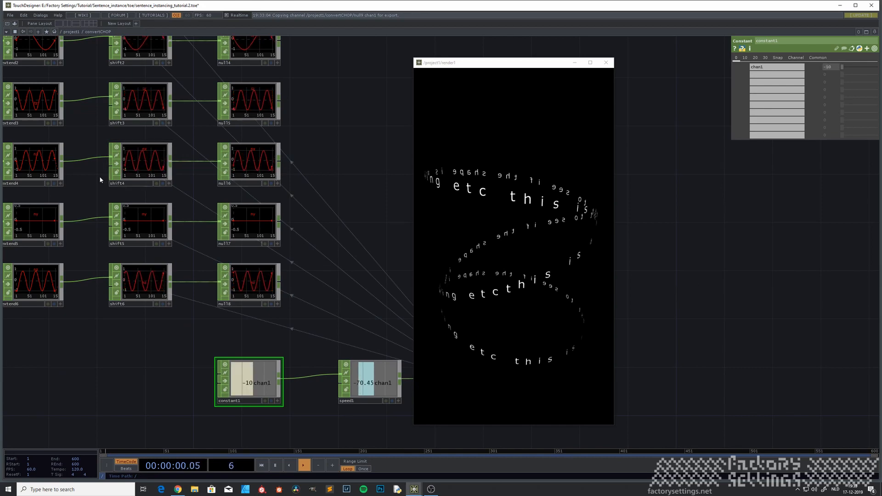
Move out1 farther away from null2 to make room on the wire between them.
left_click_drag(88, 180, 115, 258)
left_click_drag(124, 157, 136, 235)
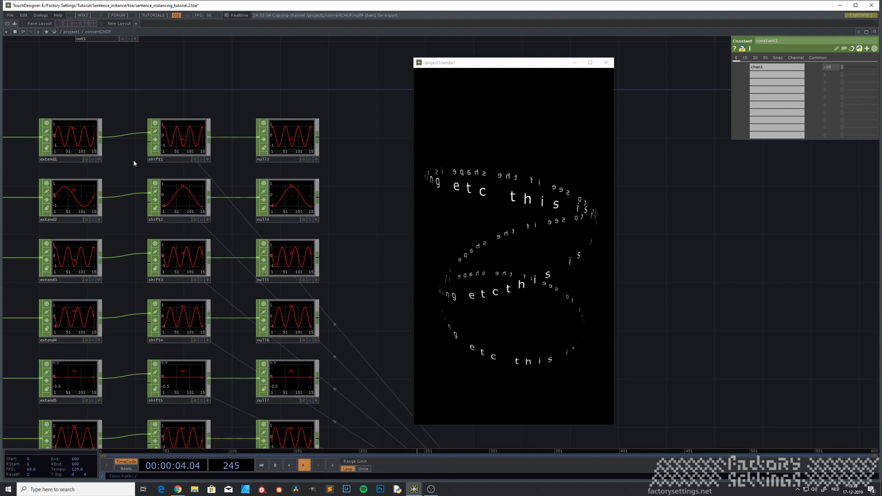
left_click_drag(166, 163, 130, 185)
scroll(224, 191, "down", 3)
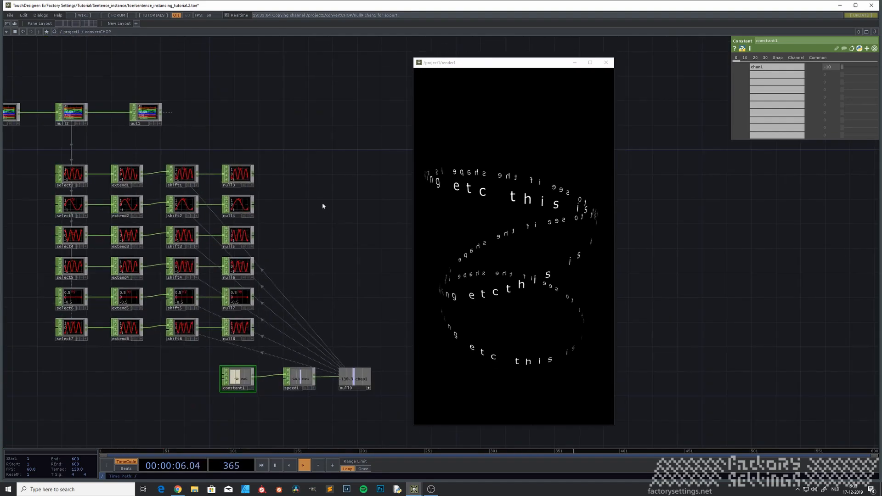
left_click_drag(320, 167, 271, 229)
left_click_drag(96, 173, 372, 173)
left_click_drag(255, 201, 336, 201)
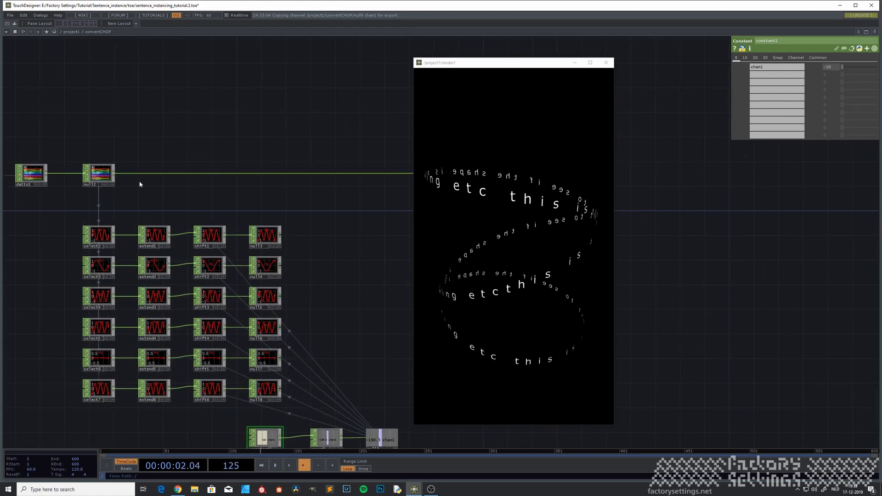
Insert a Merge CHOP between null2 and out1 and set its Duplicate Names to Keep Last.
scroll(103, 177, "up", 3)
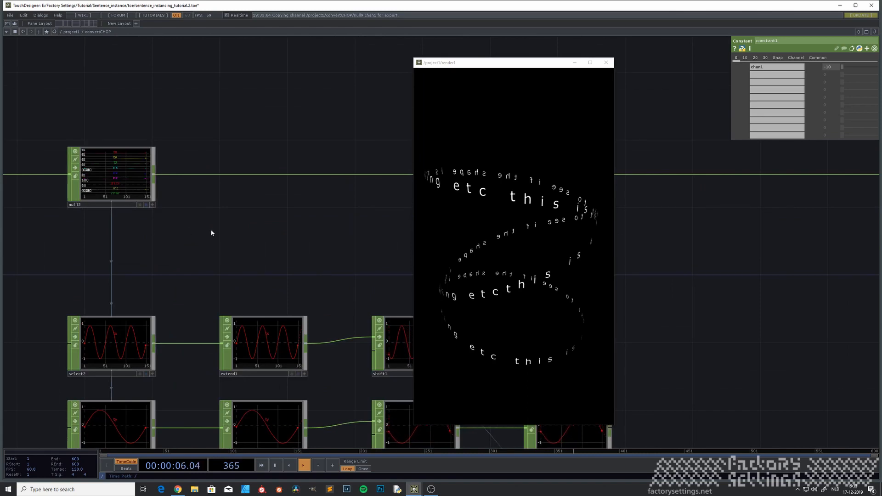
scroll(212, 232, "down", 2)
left_click_drag(391, 261, 157, 244)
left_click_drag(247, 270, 222, 206)
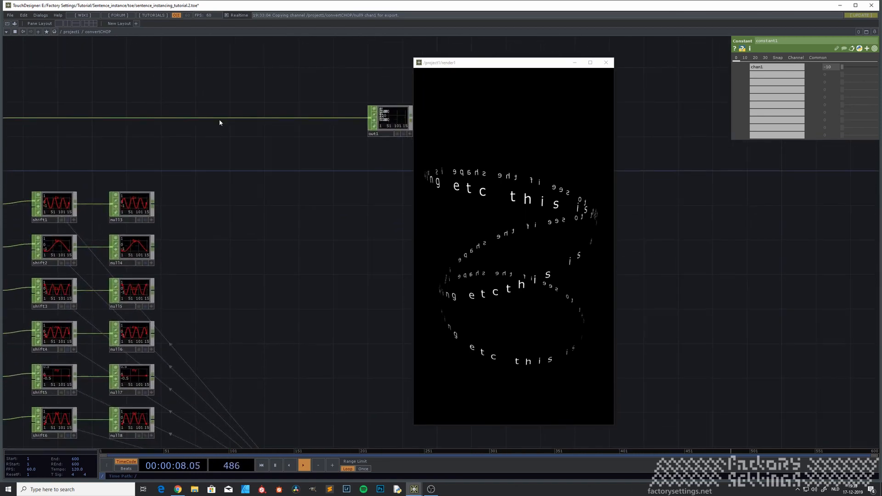
right_click(236, 113)
left_click(239, 111)
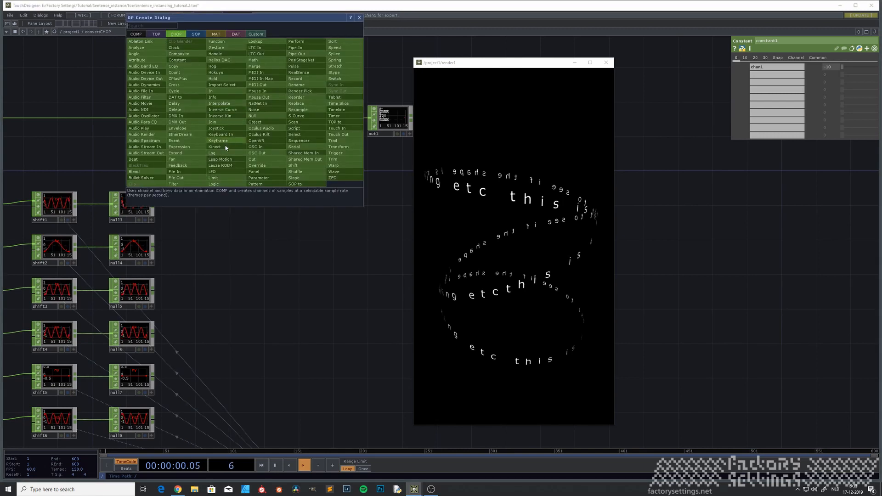
left_click(264, 68)
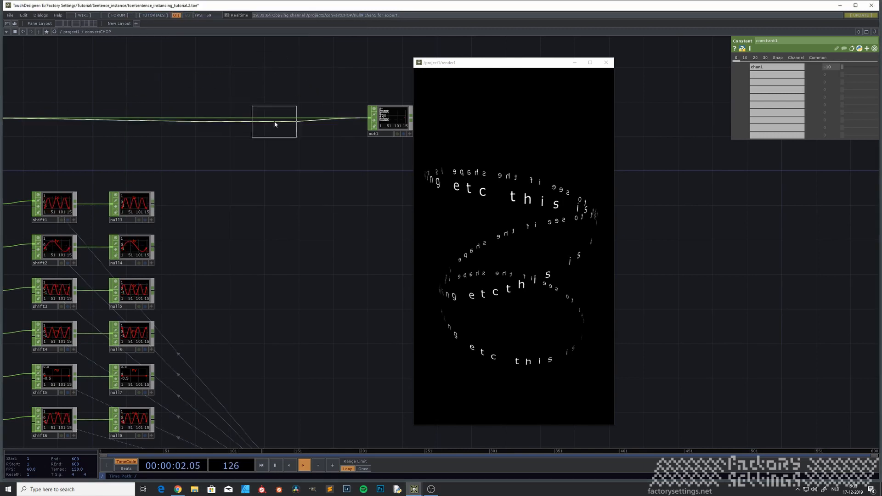
left_click(280, 122)
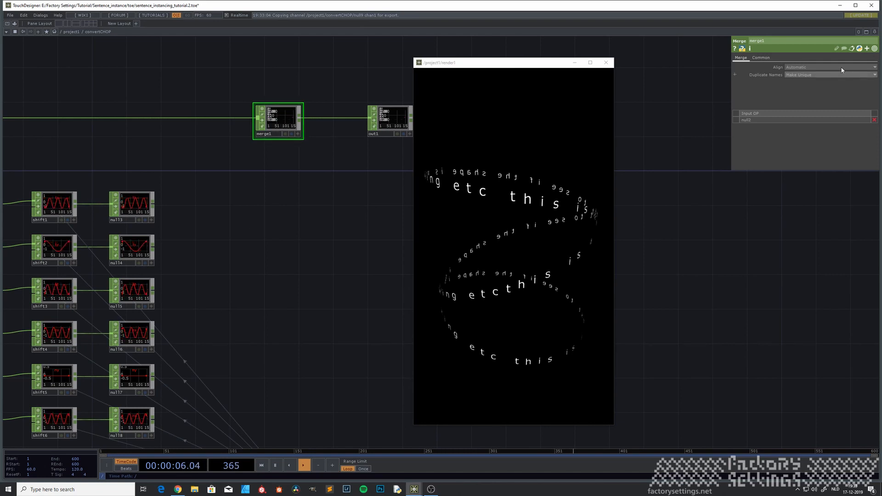
left_click(803, 75)
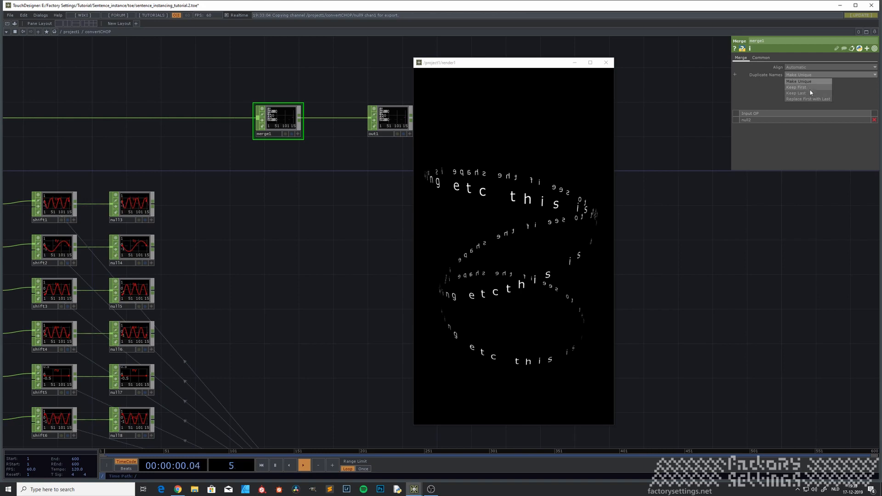
left_click(808, 93)
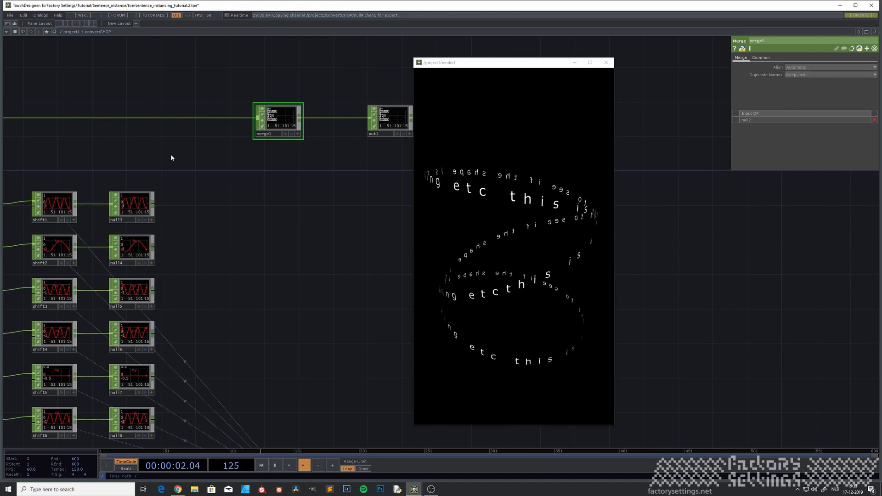
Select null3 through null8 and wire all six outputs into merge1.
left_click_drag(172, 155, 325, 181)
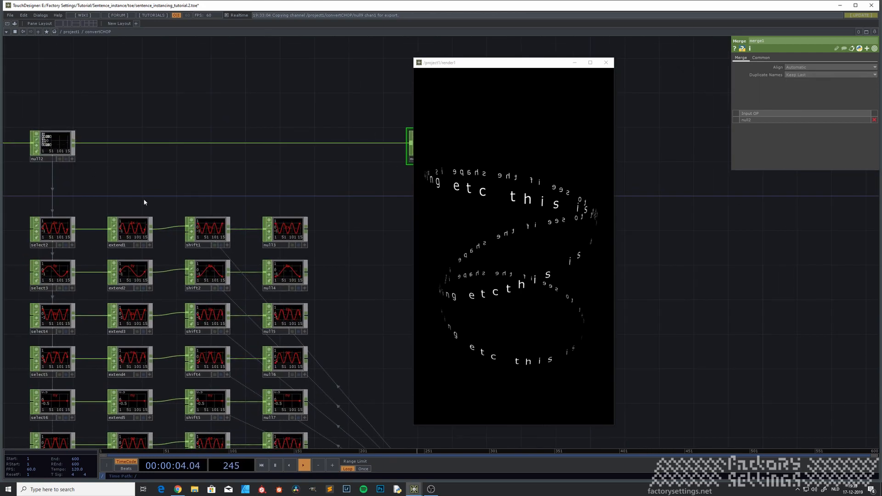
left_click_drag(286, 233, 183, 221)
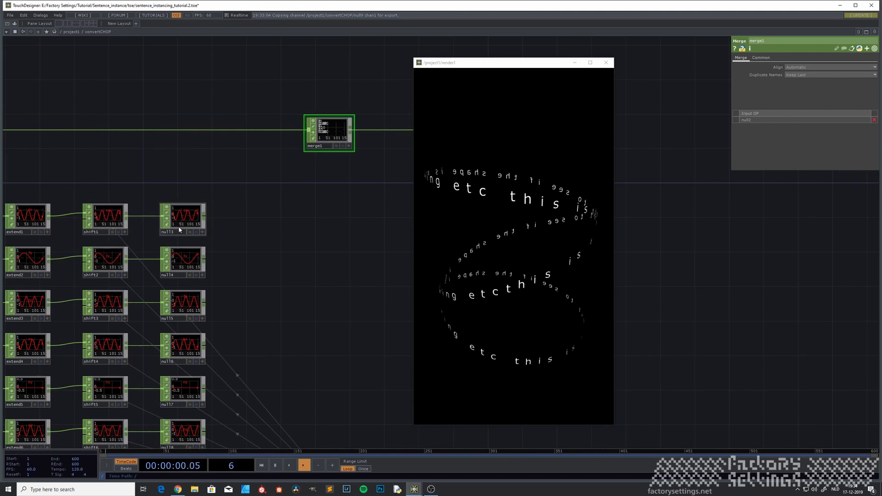
left_click_drag(283, 264, 180, 298)
left_click_drag(212, 239, 297, 208)
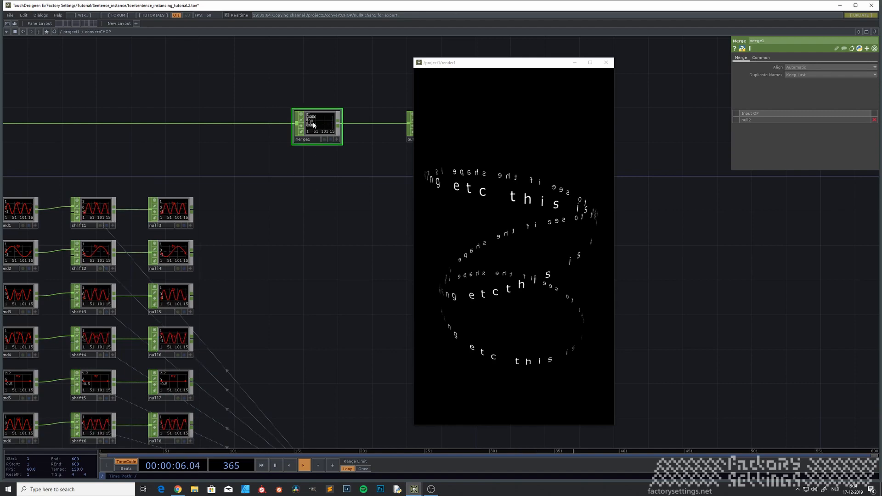
scroll(324, 154, "up", 5)
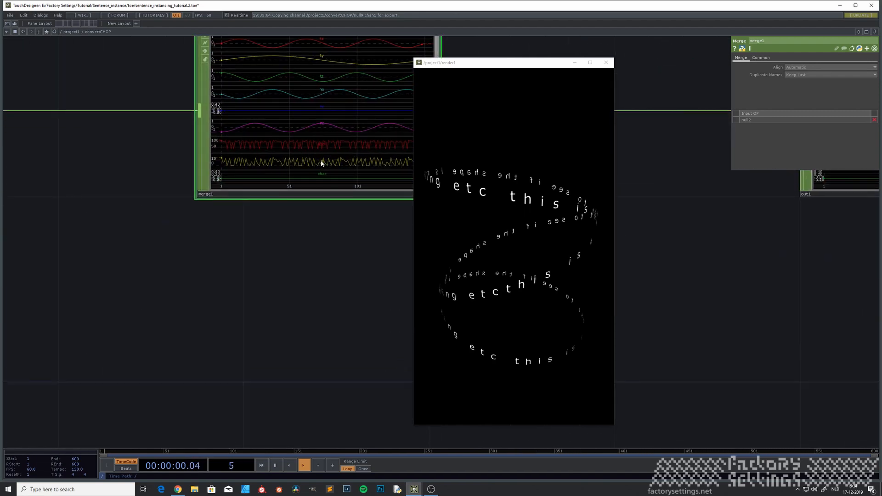
scroll(321, 163, "down", 8)
left_click_drag(225, 282, 280, 262)
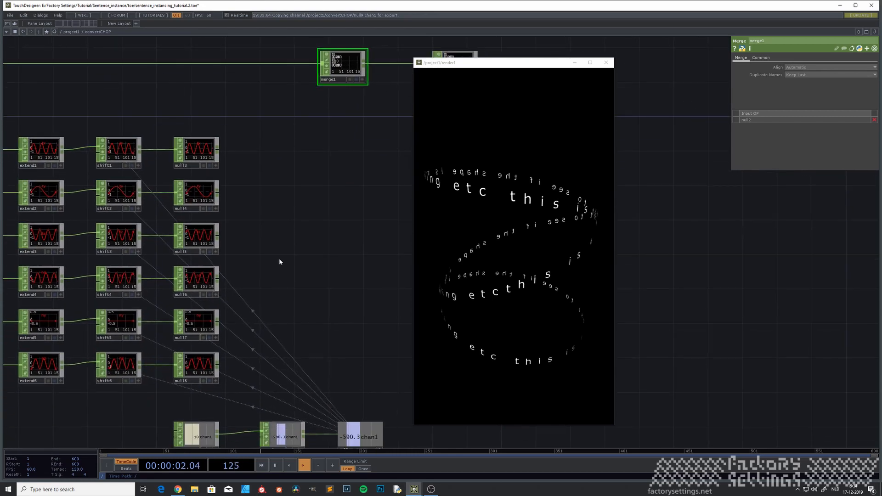
left_click_drag(229, 394, 193, 128)
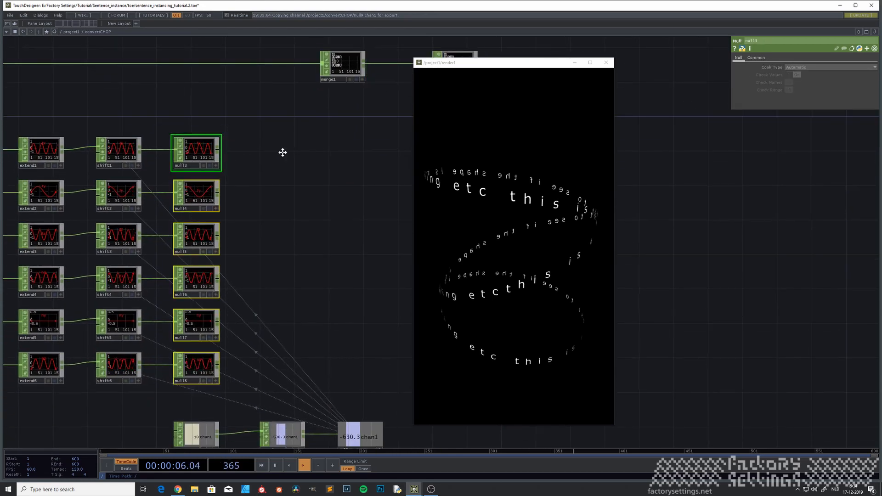
left_click_drag(281, 150, 234, 182)
left_click_drag(171, 182, 275, 94)
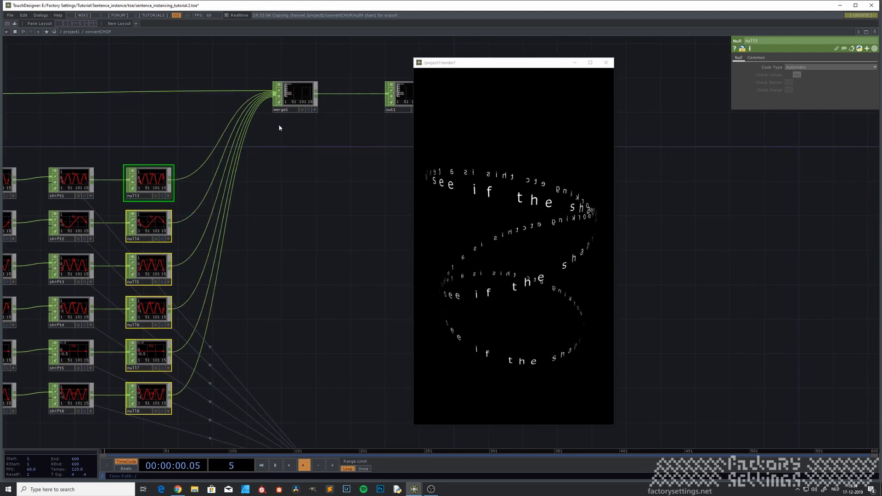
Leave the convertCHOP network and return to the parent project1 network.
left_click_drag(338, 192, 208, 242)
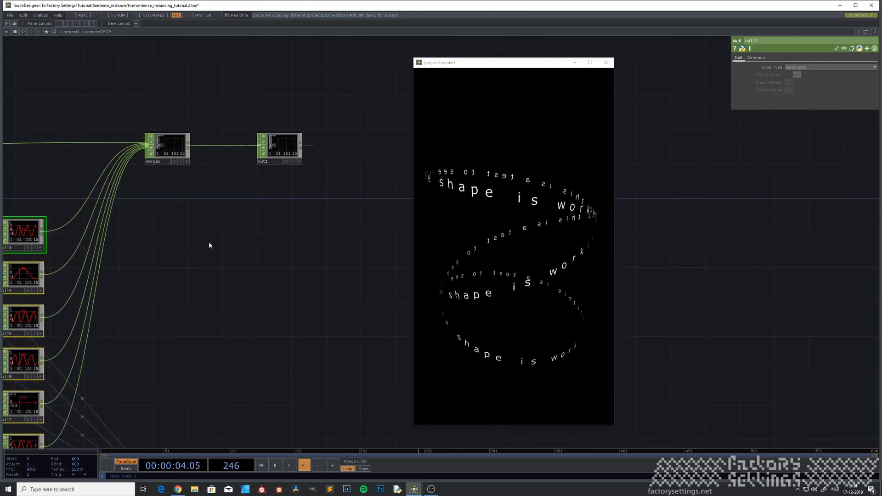
scroll(210, 227, "down", 1)
scroll(210, 227, "down", 2)
left_click_drag(221, 271, 303, 274)
scroll(296, 250, "down", 3)
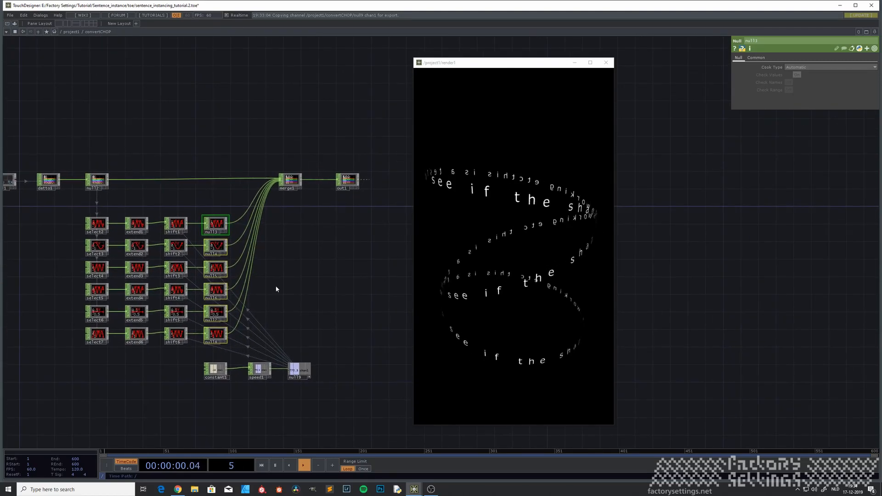
left_click_drag(298, 274, 309, 273)
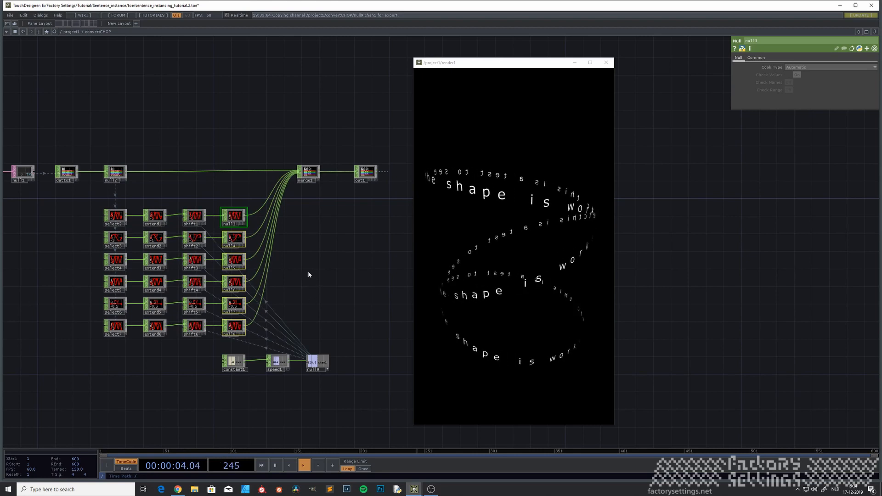
left_click_drag(308, 272, 311, 274)
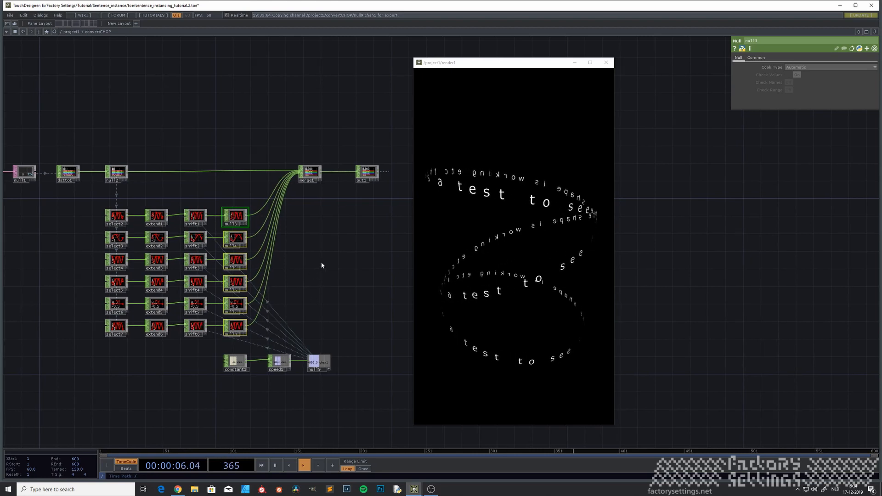
key("u")
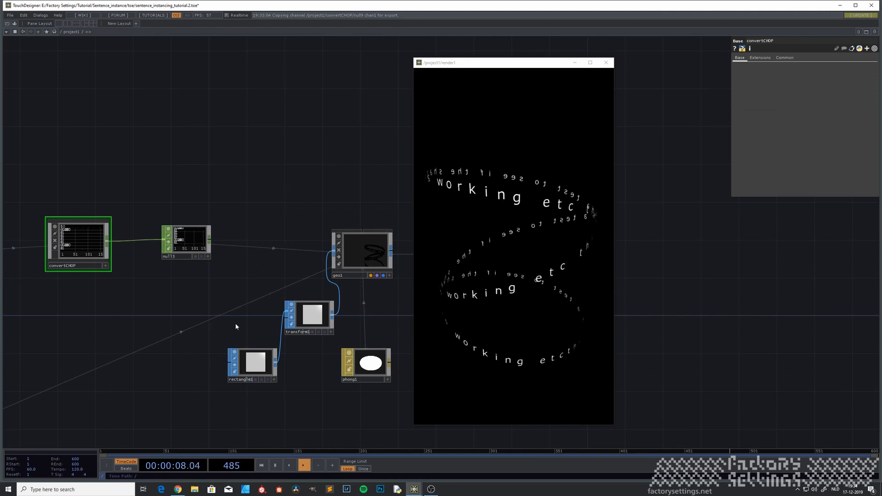
Add a Null TOP after render1 and connect render1's output to it.
left_click_drag(375, 308, 269, 299)
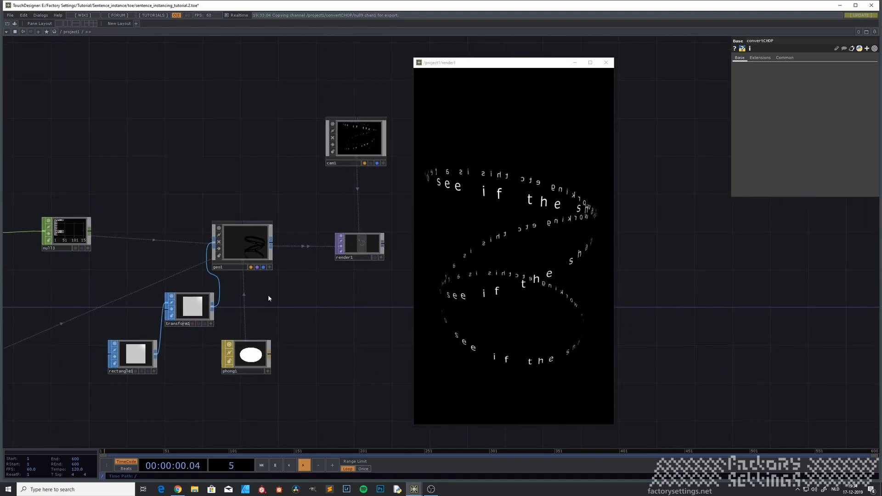
left_click_drag(321, 283, 245, 297)
left_click_drag(324, 307, 259, 309)
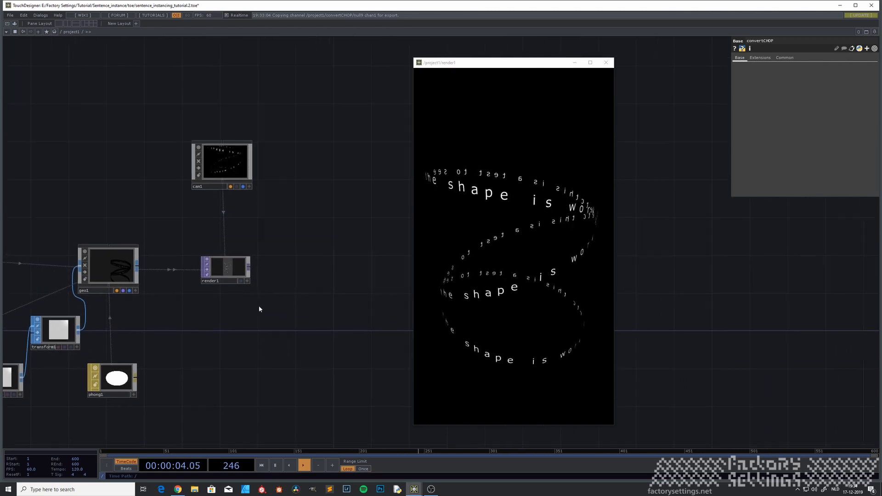
scroll(237, 282, "up", 5)
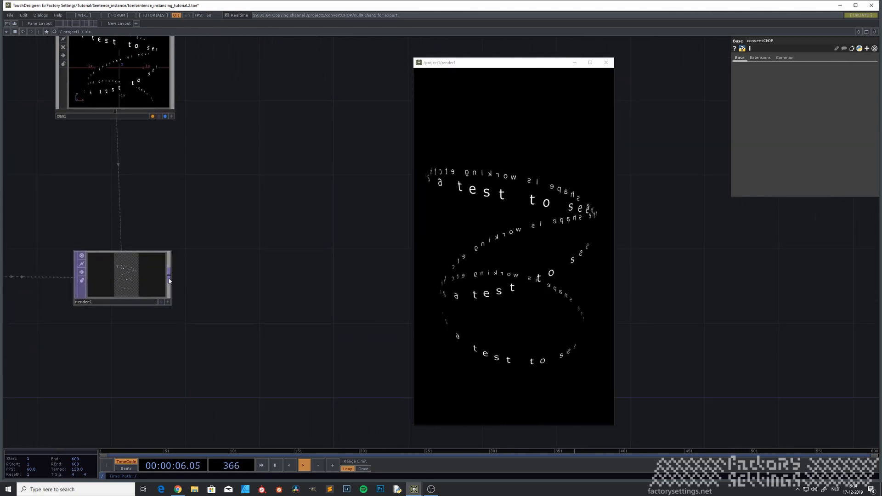
right_click(168, 276)
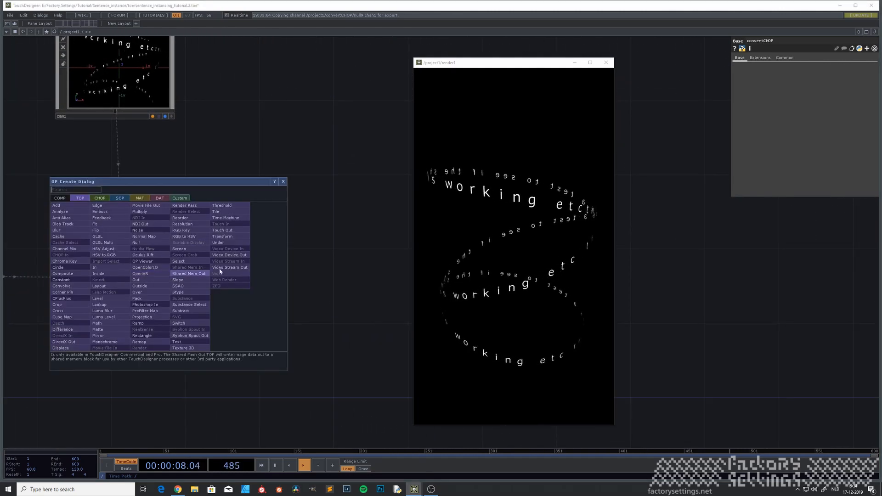
left_click(346, 267)
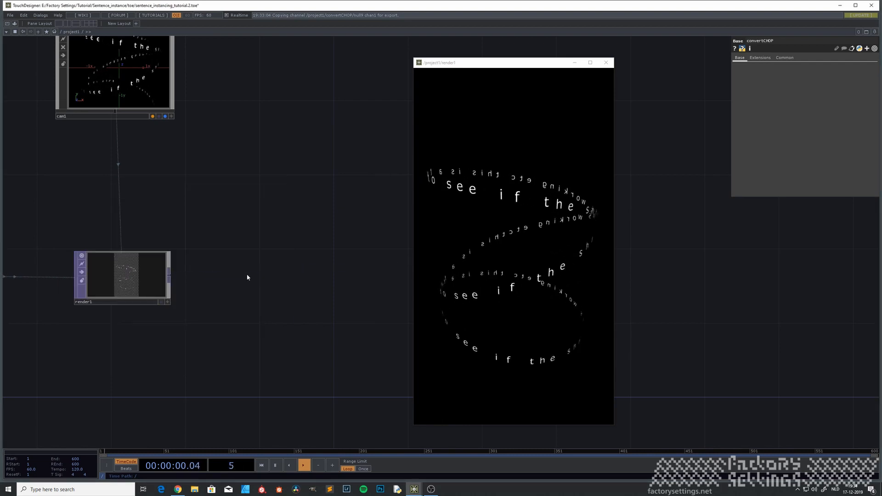
key("Tab")
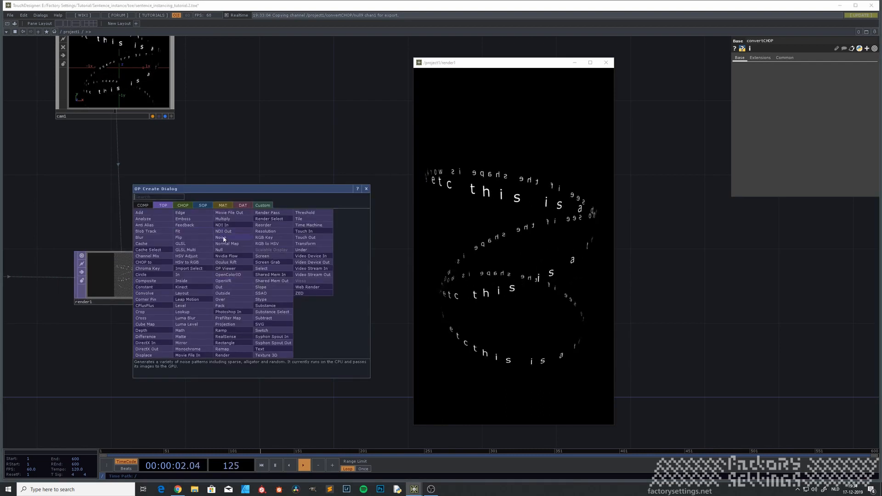
left_click(223, 250)
left_click(325, 272)
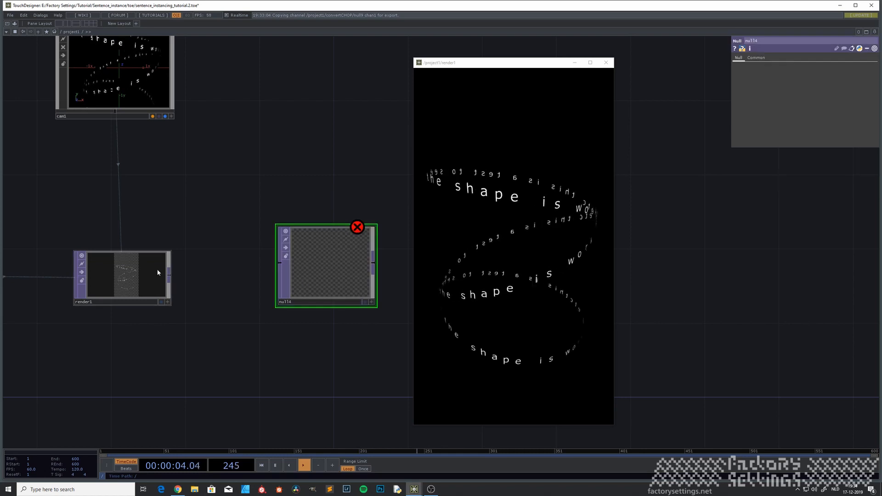
left_click_drag(184, 343, 64, 298)
left_click_drag(222, 228, 370, 230)
scroll(219, 333, "down", 3)
left_click_drag(232, 318, 331, 230)
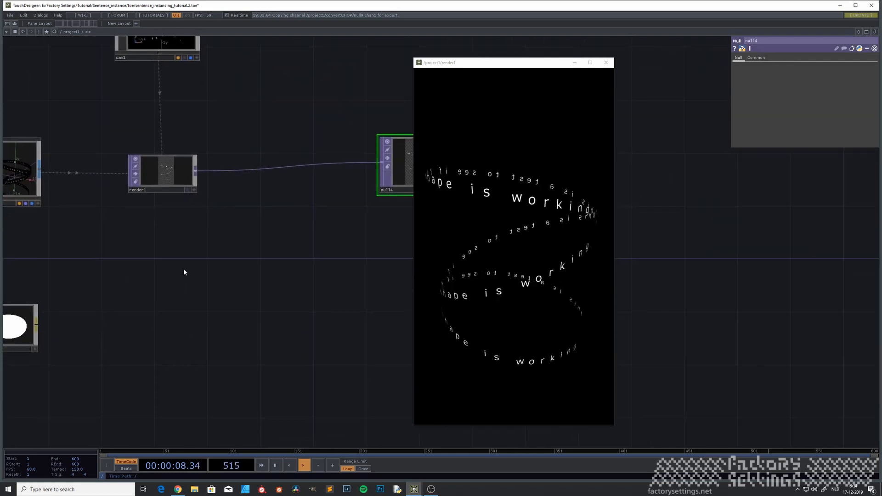
Insert an Over TOP on the connection between render1 and null4.
right_click(278, 165)
left_click(294, 159)
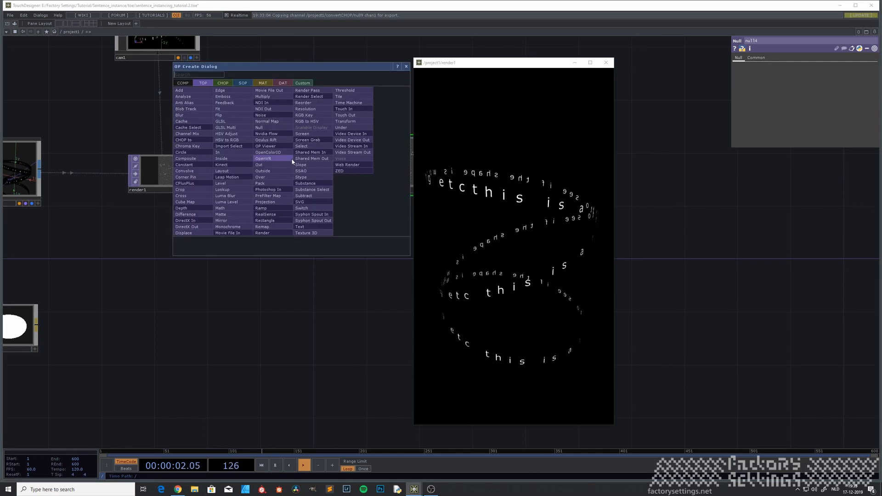
left_click(273, 177)
left_click(295, 173)
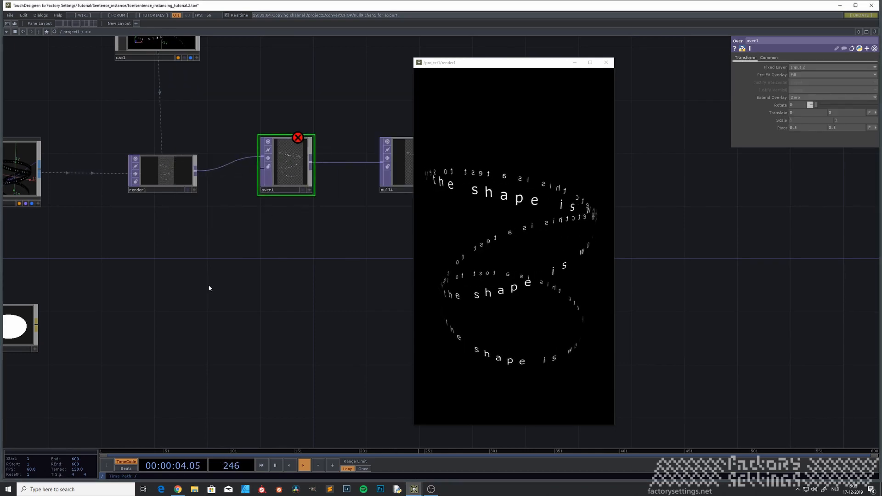
Add a Constant TOP below render1 and set its resolution to 720 by 1280.
key("Tab")
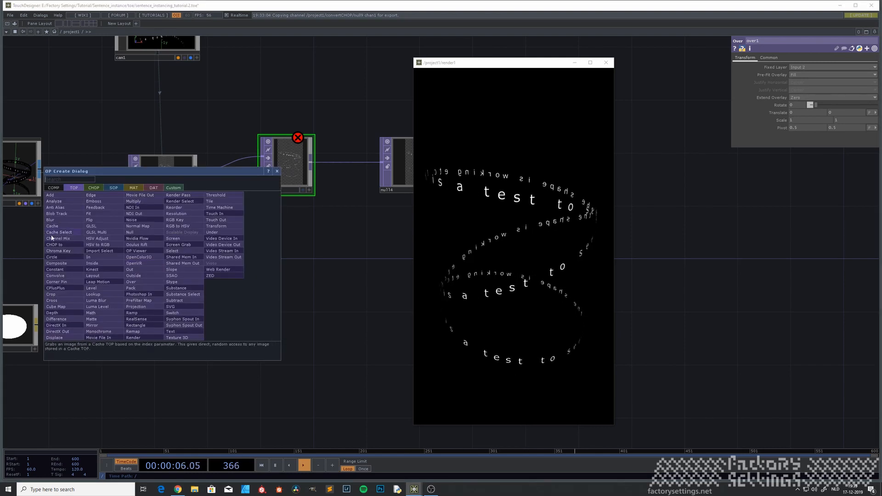
left_click(66, 265)
left_click(159, 263)
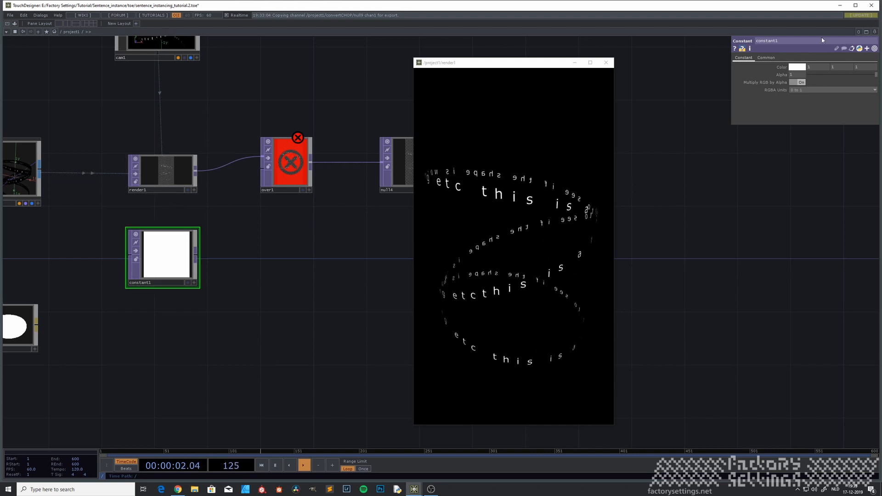
left_click(766, 58)
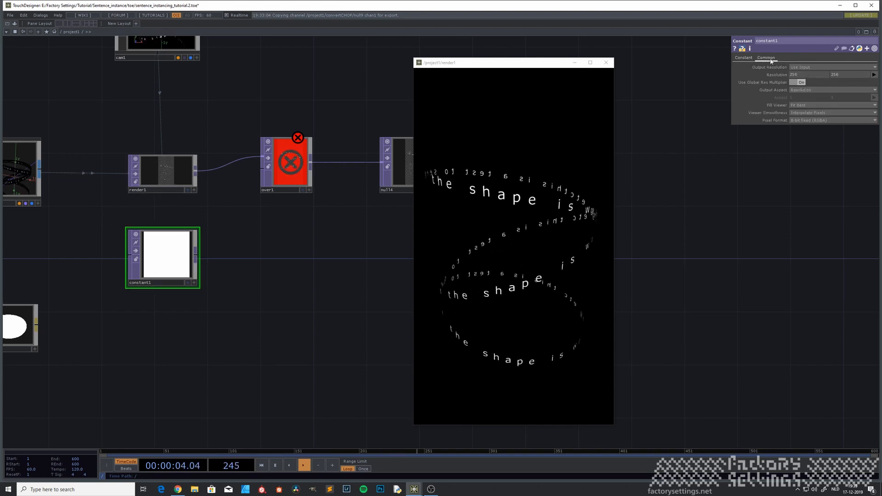
type("720")
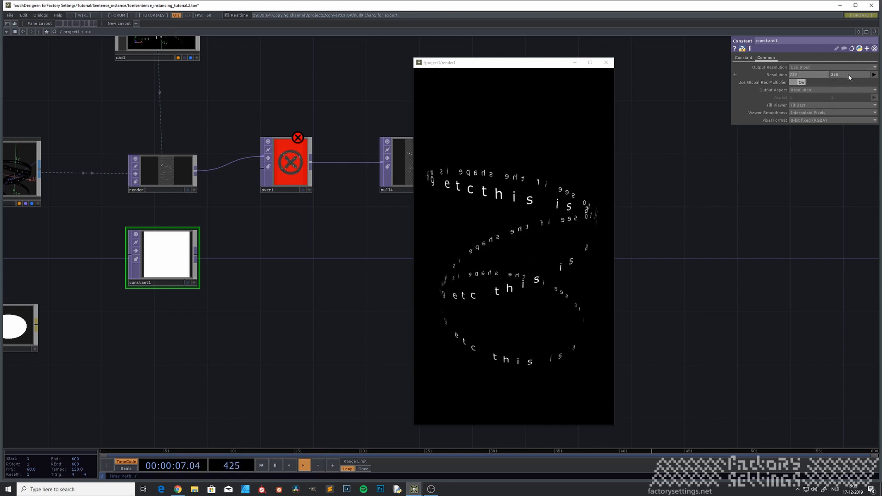
key("Tab")
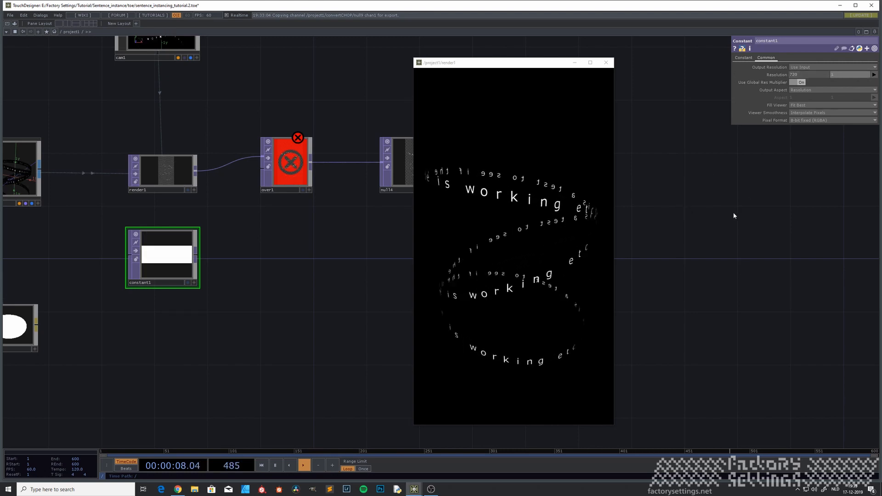
type("1280")
key("Return")
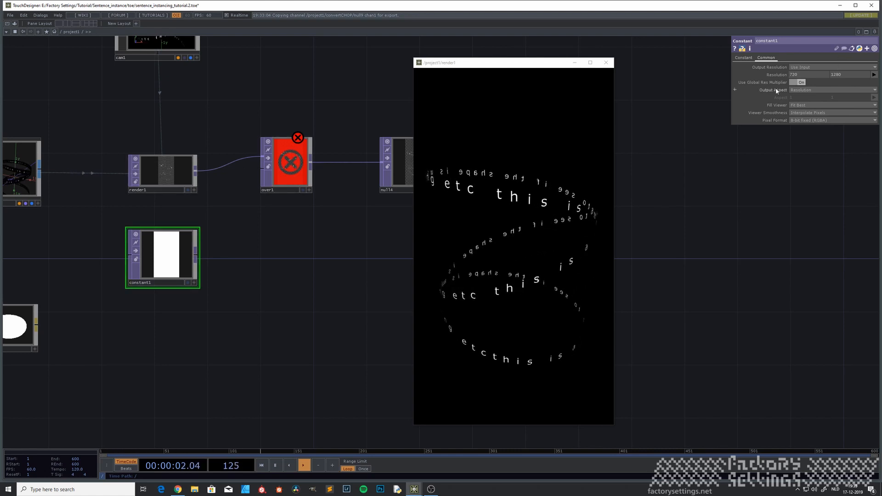
Shift over1 slightly closer to null4 and connect constant1 to over1's second input as the background.
left_click_drag(302, 174, 315, 174)
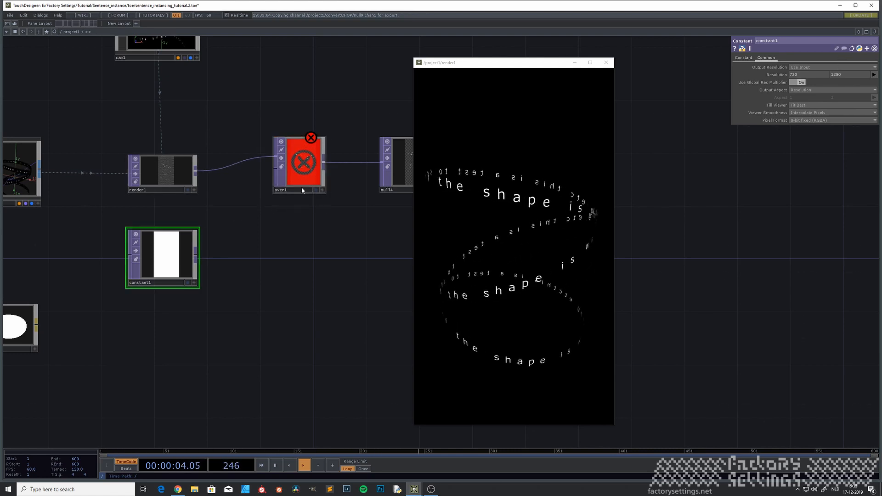
left_click_drag(256, 185, 276, 168)
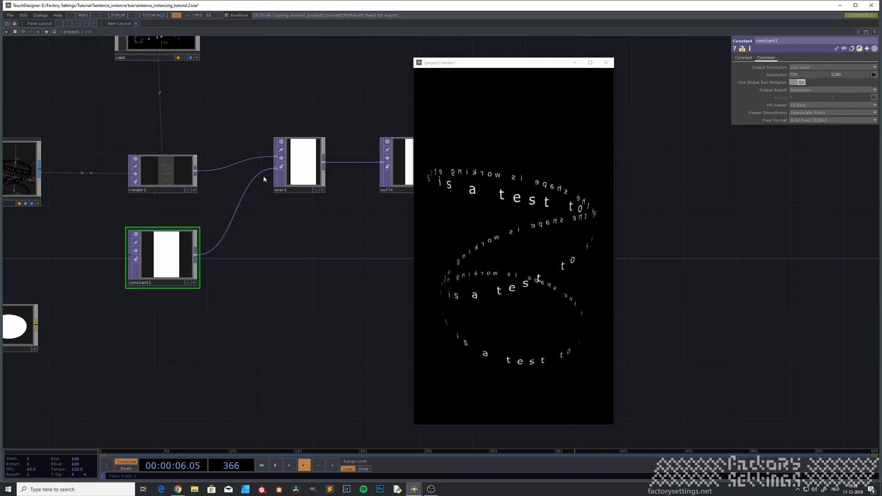
left_click_drag(290, 252, 226, 329)
scroll(242, 236, "up", 5)
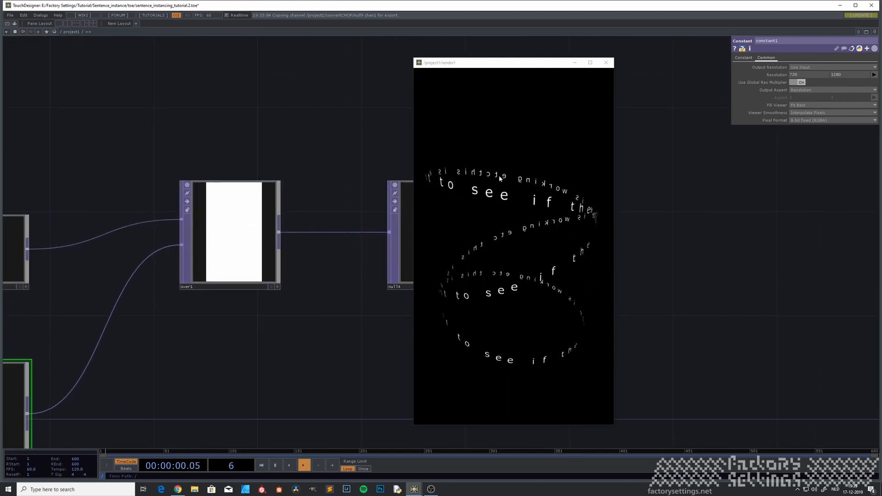
scroll(89, 409, "down", 10)
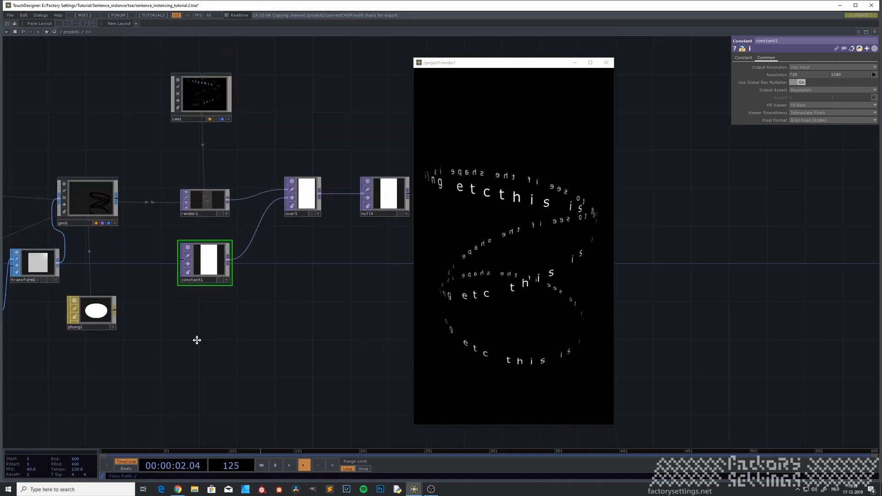
Set both the Emit and Constant colors of the phong1 material to black.
left_click(206, 274)
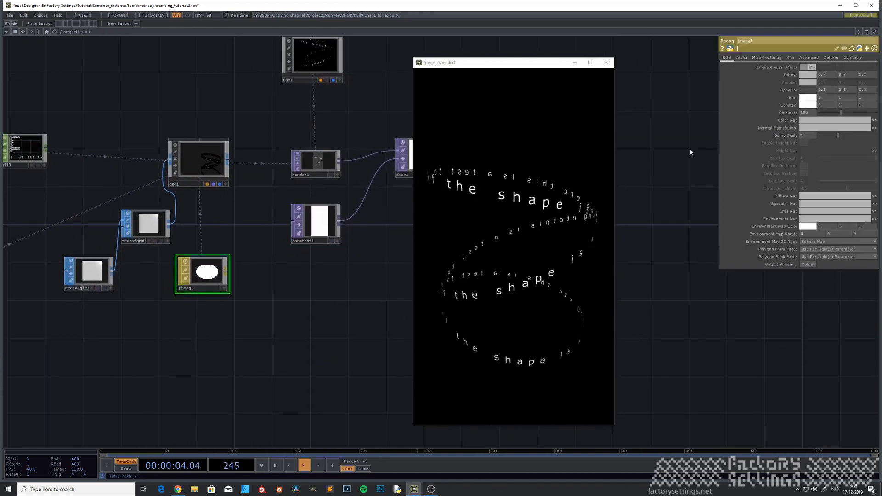
left_click(809, 99)
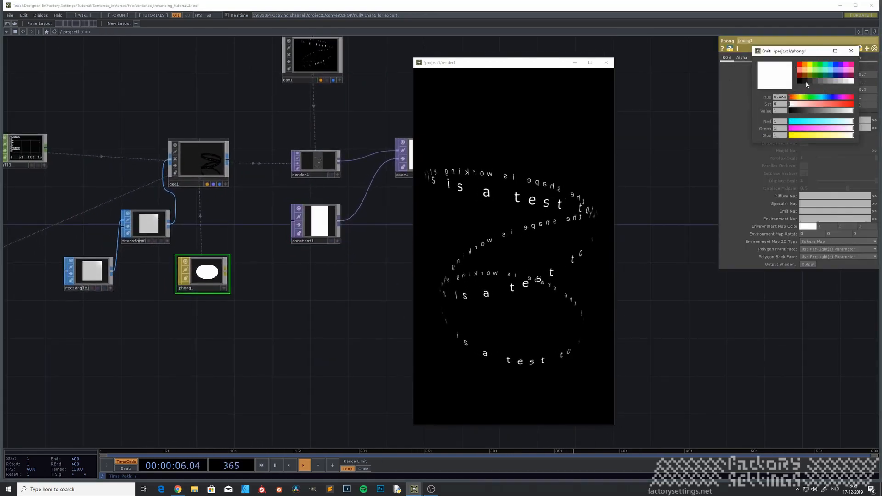
left_click(798, 81)
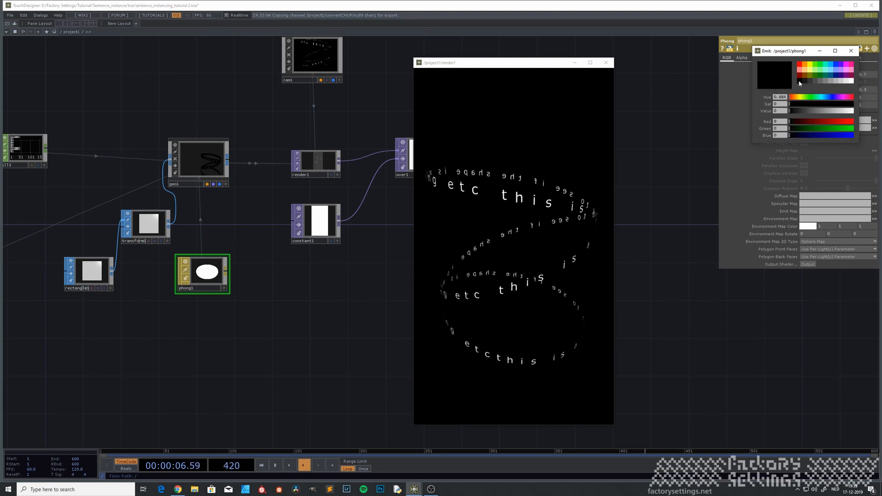
left_click(850, 53)
left_click(809, 104)
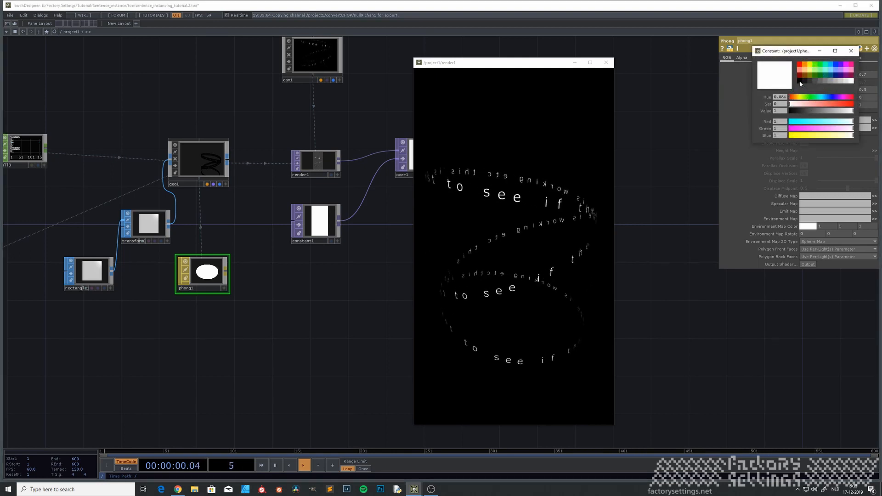
left_click(800, 81)
Close the floating render1 viewer and open a separate viewer window for null4.
left_click_drag(313, 269, 169, 343)
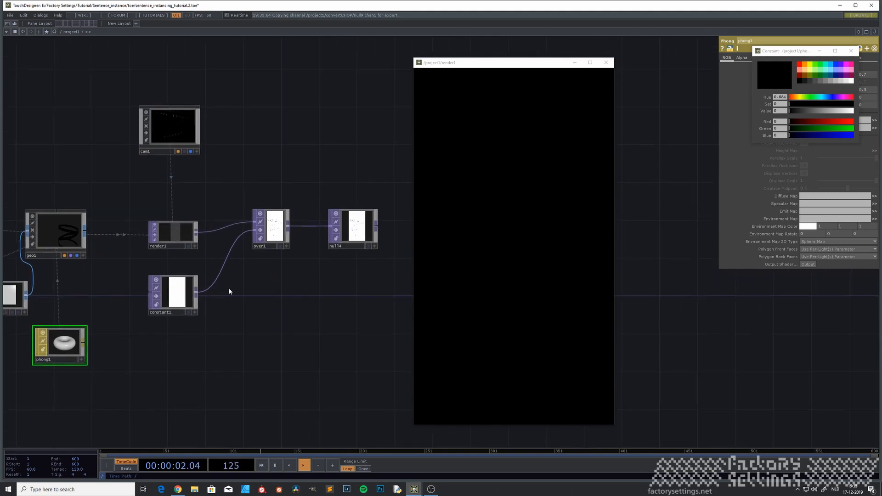
scroll(278, 237, "up", 8)
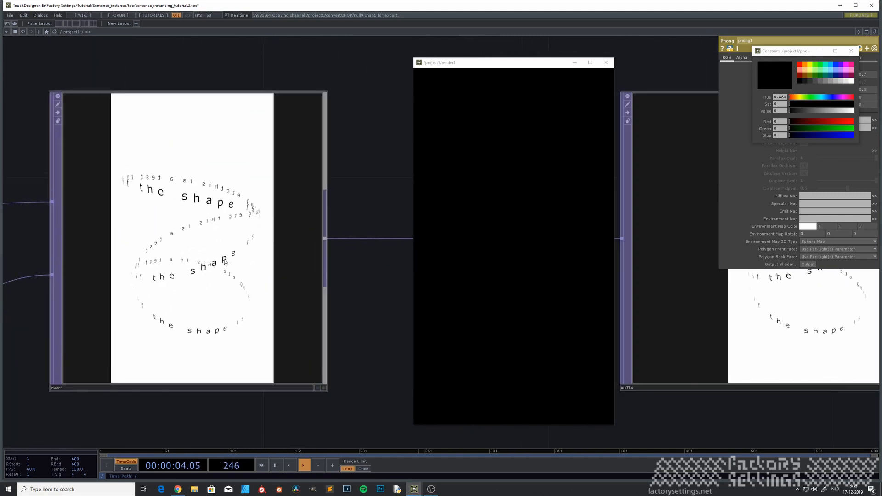
scroll(278, 240, "down", 2)
left_click_drag(347, 275, 201, 246)
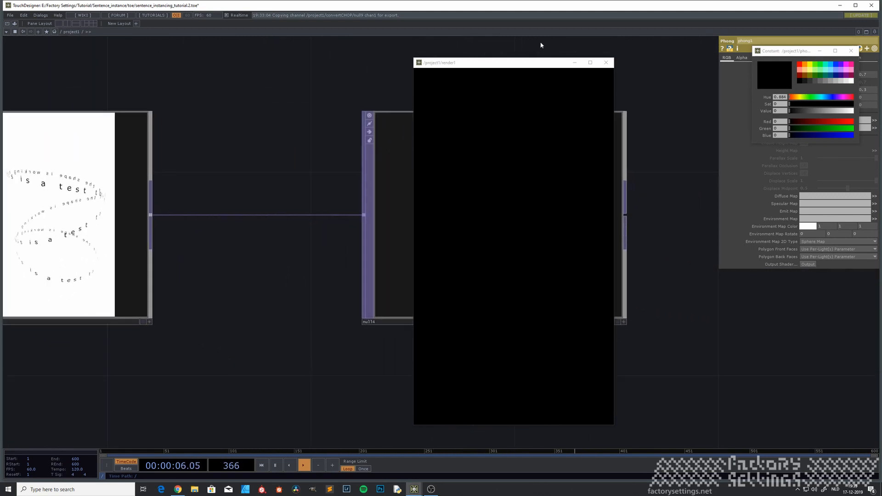
left_click(606, 63)
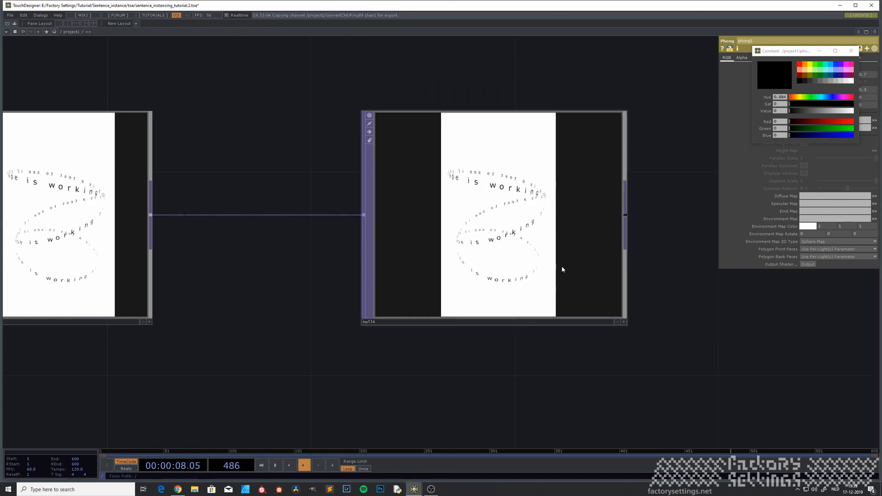
scroll(575, 250, "up", 2)
scroll(574, 250, "up", 3)
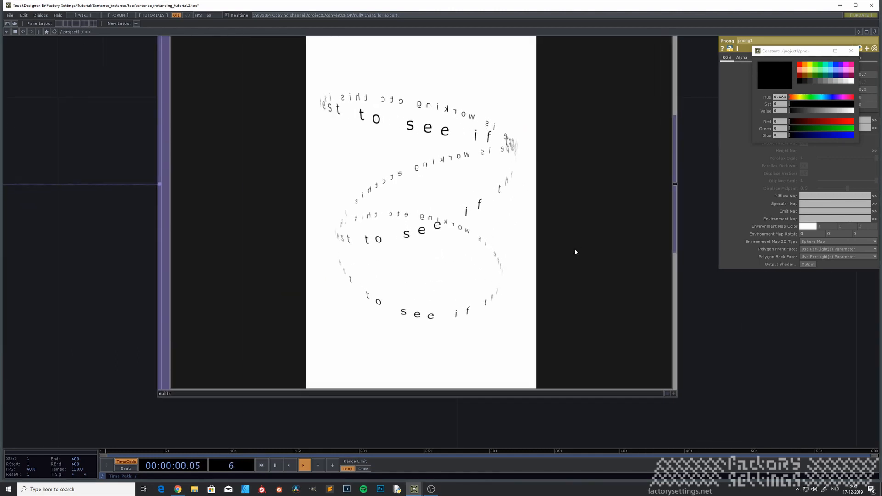
scroll(571, 252, "down", 6)
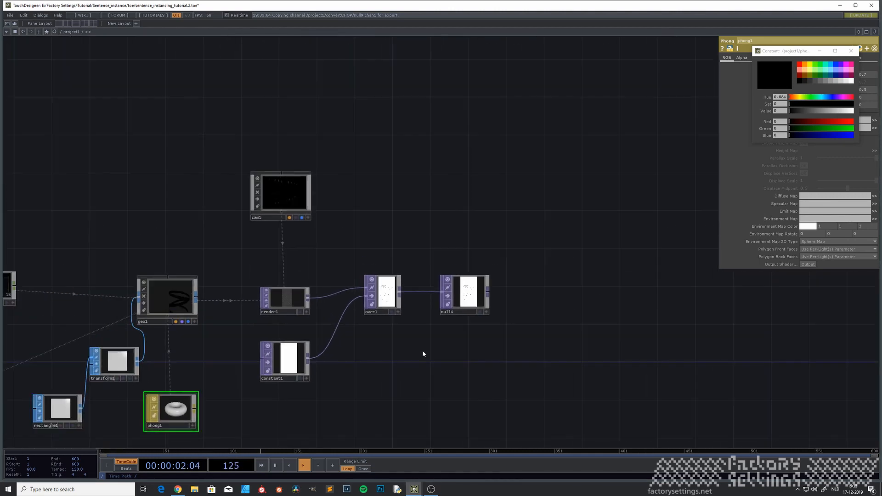
left_click(444, 230)
right_click(446, 228)
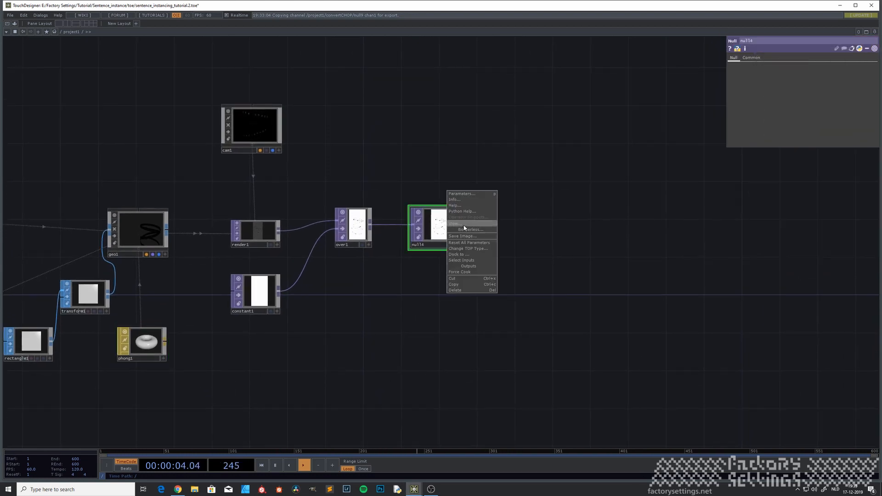
left_click(464, 224)
Increase the size of rectangle1 to 0.25 by 0.25 to enlarge the characters.
left_click_drag(166, 381, 236, 356)
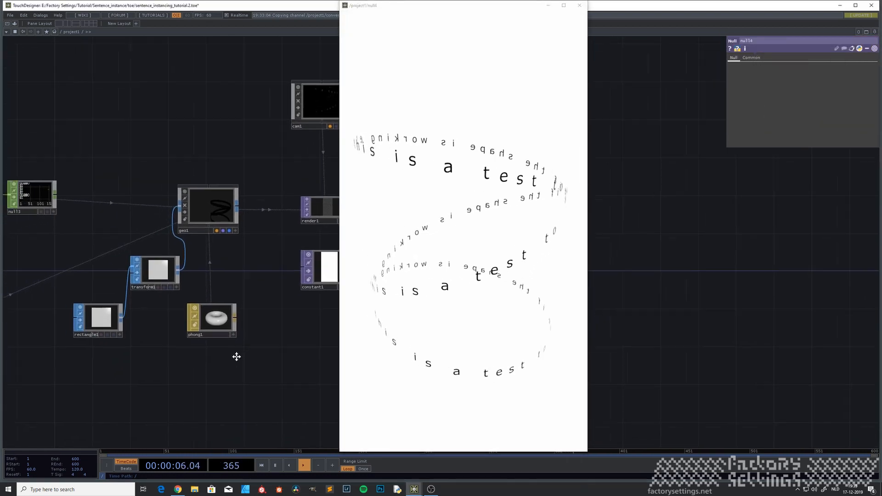
left_click(123, 310)
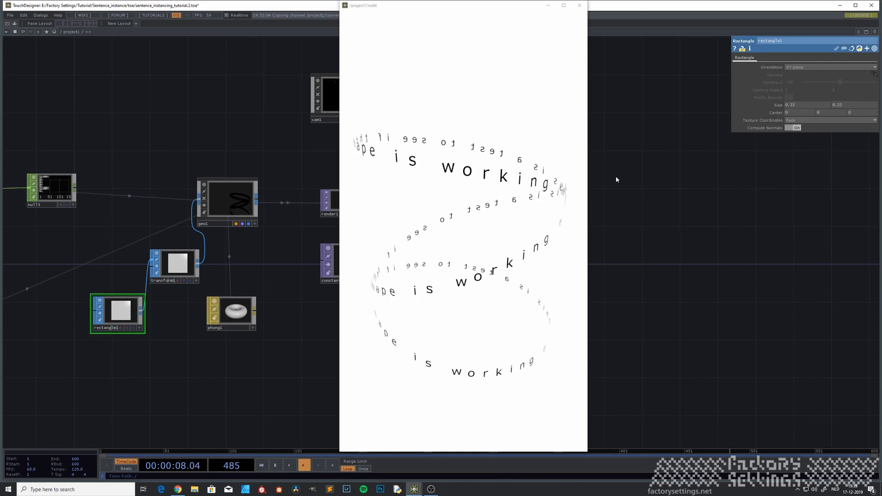
middle_click(779, 107)
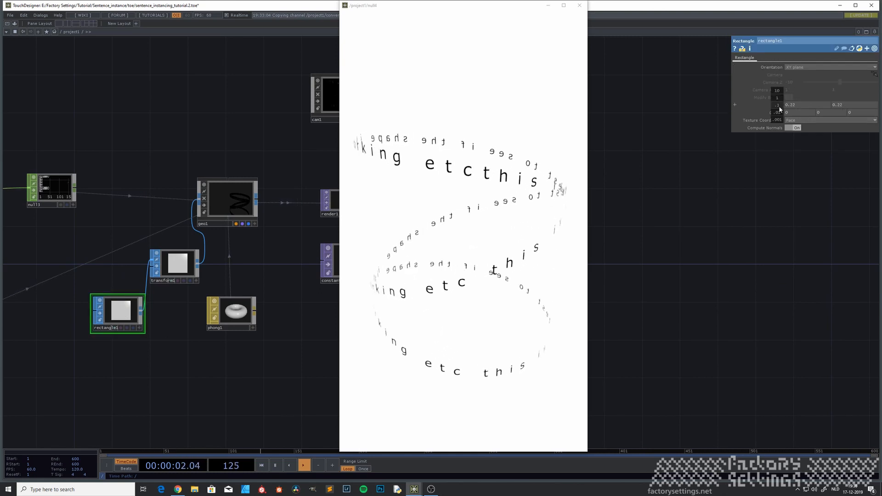
middle_click_drag(780, 109, 796, 112)
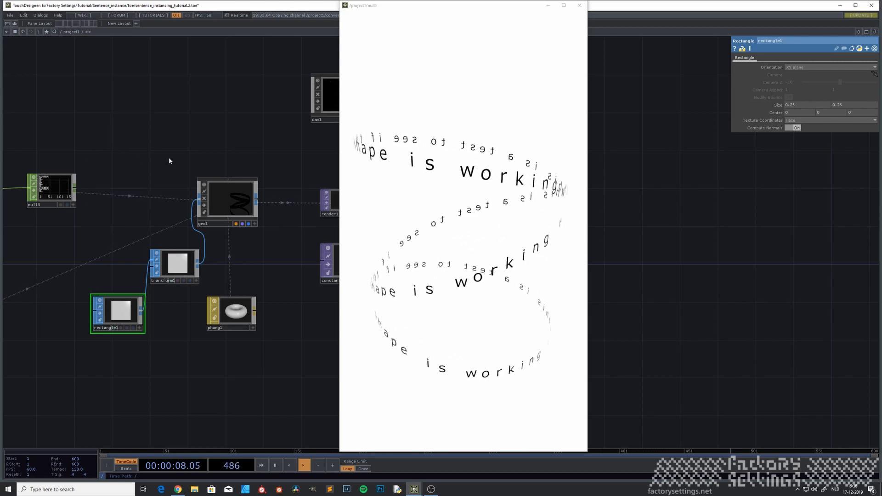
Examine the constant1 speed value and the channel-shifting chain inside convertCHOP, and return to the project1 network.
left_click_drag(199, 124, 186, 170)
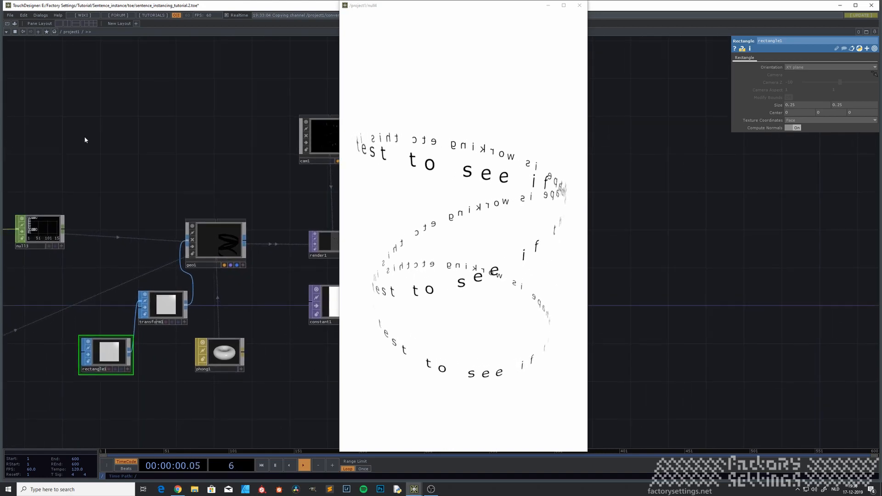
left_click_drag(85, 139, 212, 122)
left_click_drag(162, 258, 278, 255)
left_click(175, 221)
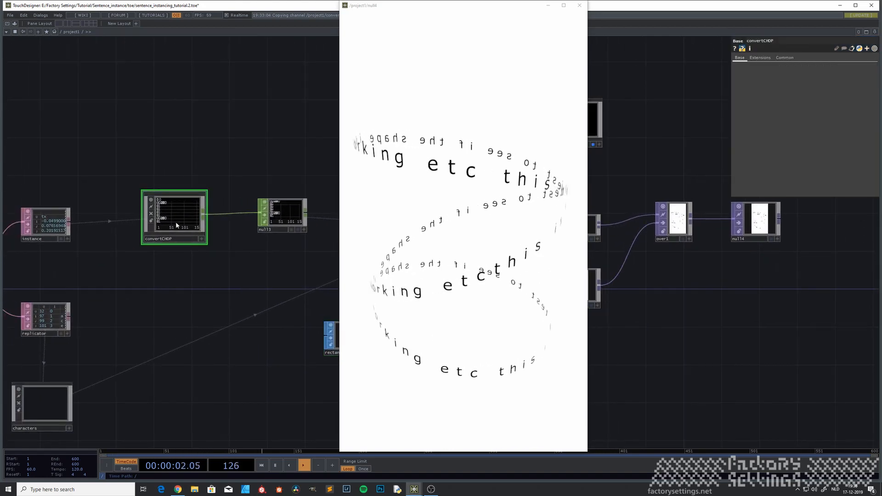
double_click(176, 222)
left_click_drag(288, 286, 230, 237)
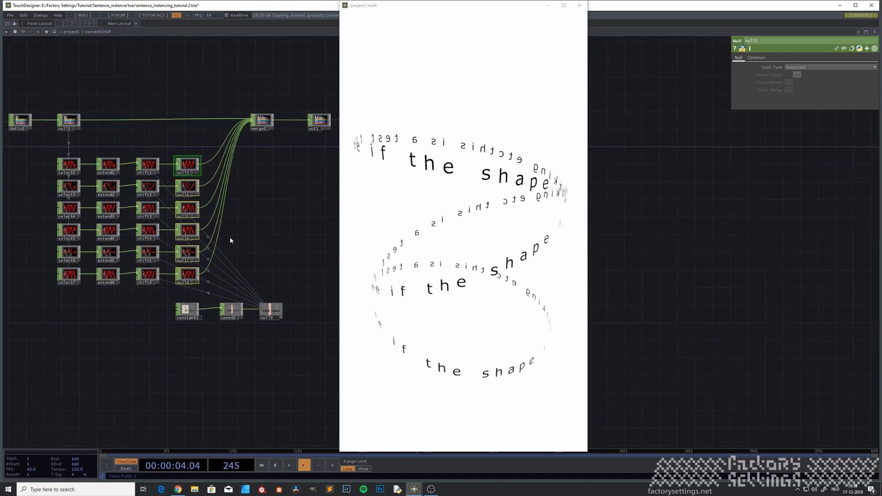
scroll(187, 302, "up", 3)
scroll(187, 304, "up", 2)
left_click(184, 285)
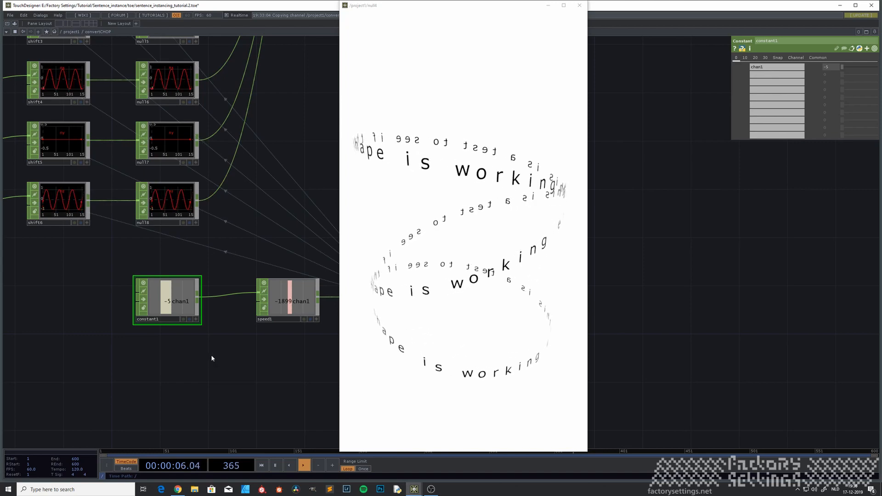
scroll(213, 357, "down", 3)
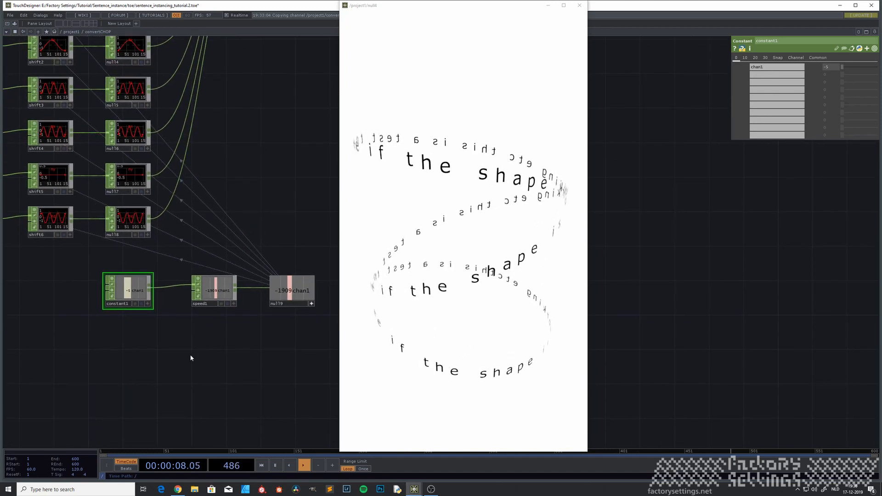
scroll(207, 351, "down", 5)
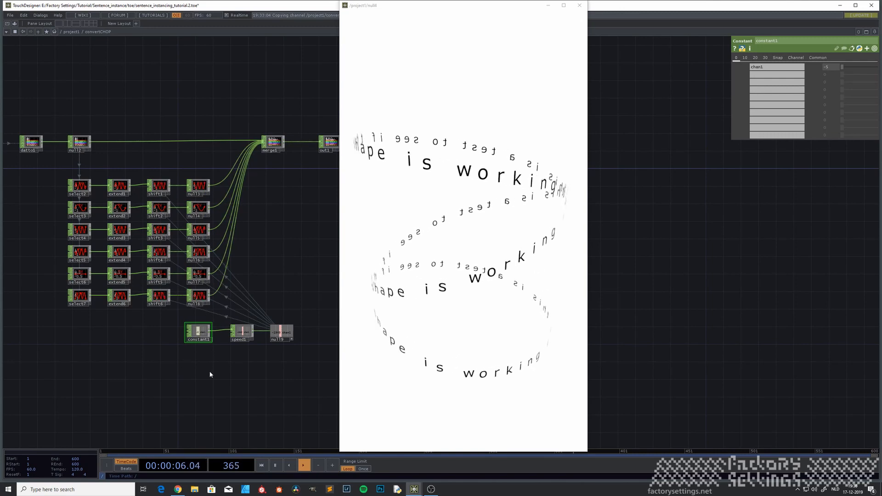
scroll(212, 374, "down", 4)
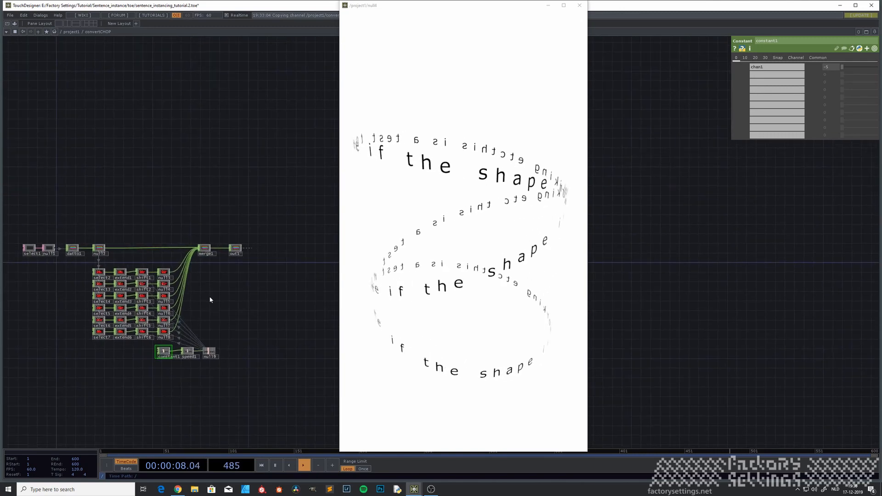
scroll(210, 299, "down", 6)
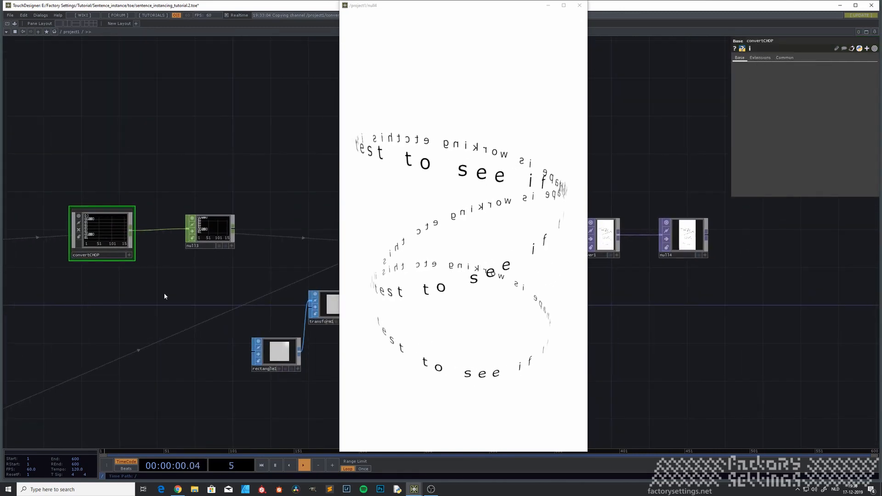
Review the finished project1 network from the snake source through convertCHOP and geo1 to the null4 output.
scroll(227, 278, "up", 5)
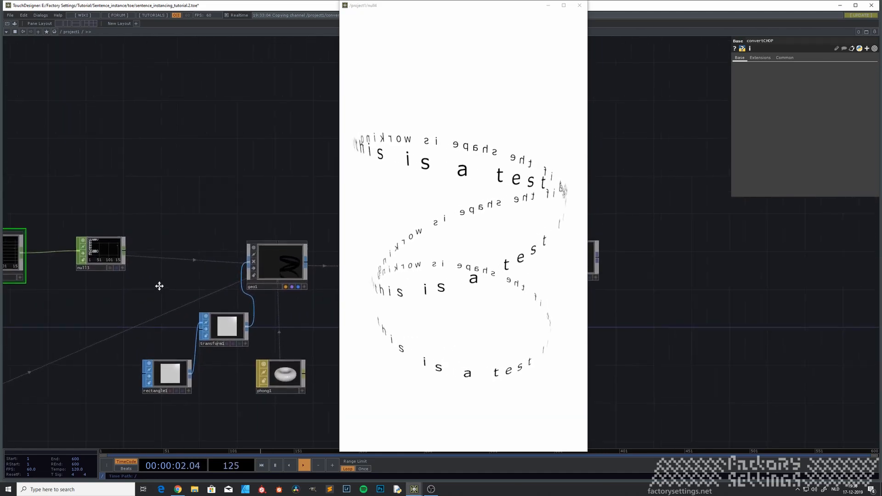
scroll(220, 307, "down", 5)
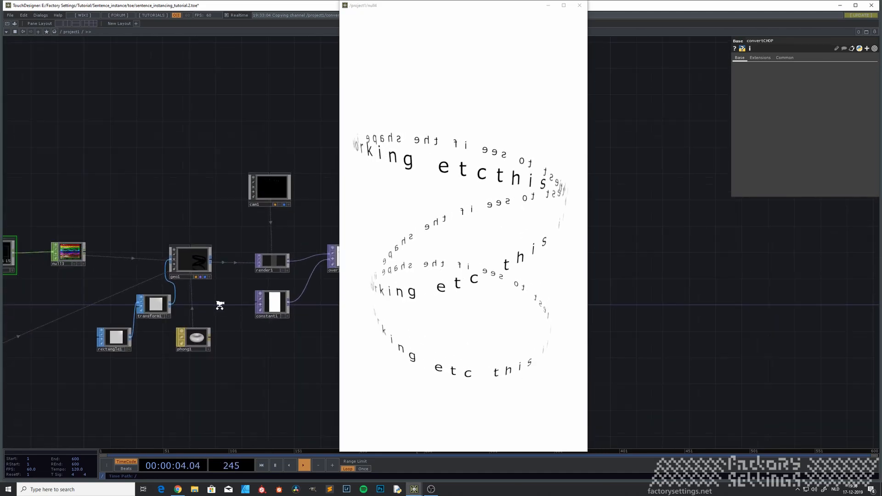
scroll(219, 338, "down", 5)
left_click_drag(179, 364, 232, 355)
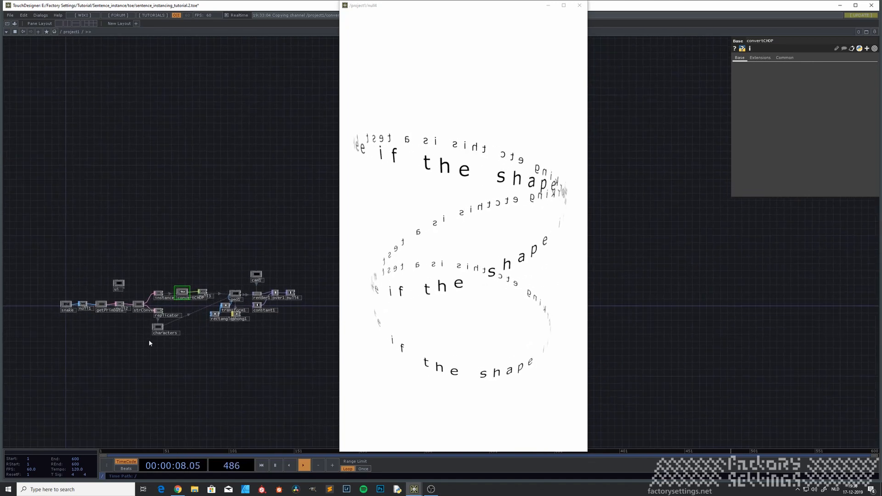
scroll(186, 308, "up", 3)
scroll(98, 326, "up", 2)
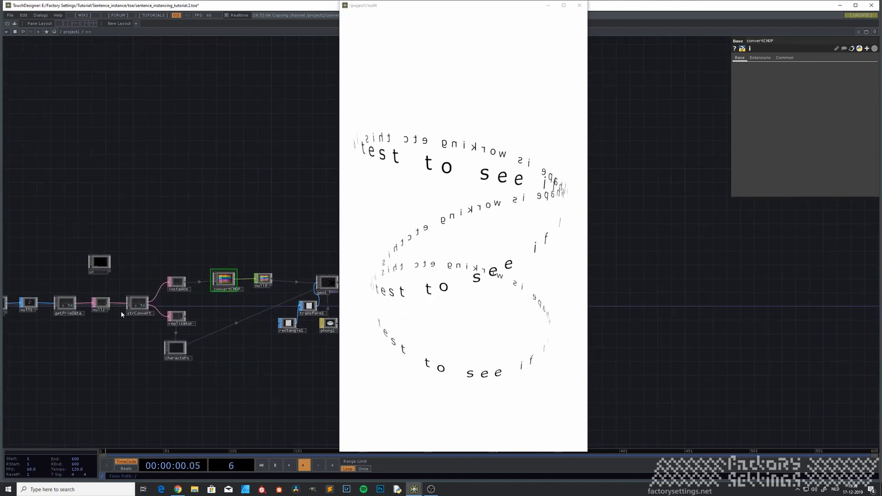
left_click_drag(232, 307, 168, 309)
left_click_drag(304, 318, 244, 318)
left_click_drag(298, 328, 269, 327)
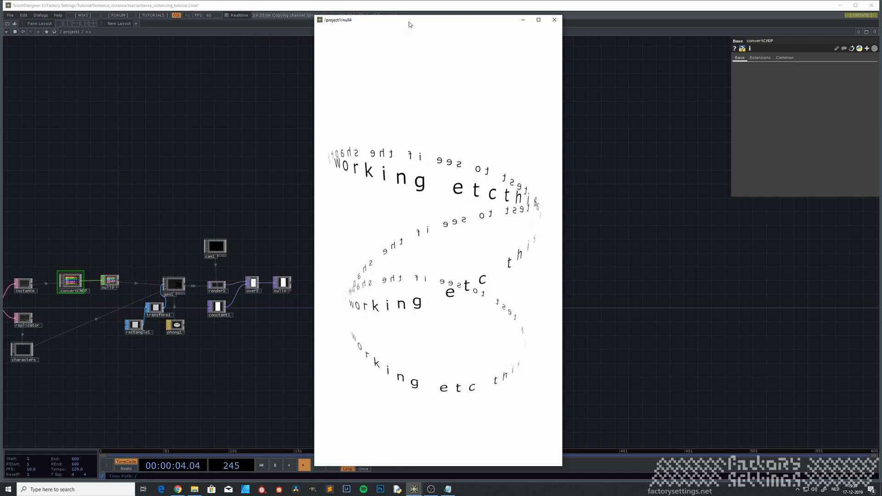
left_click_drag(411, 21, 404, 27)
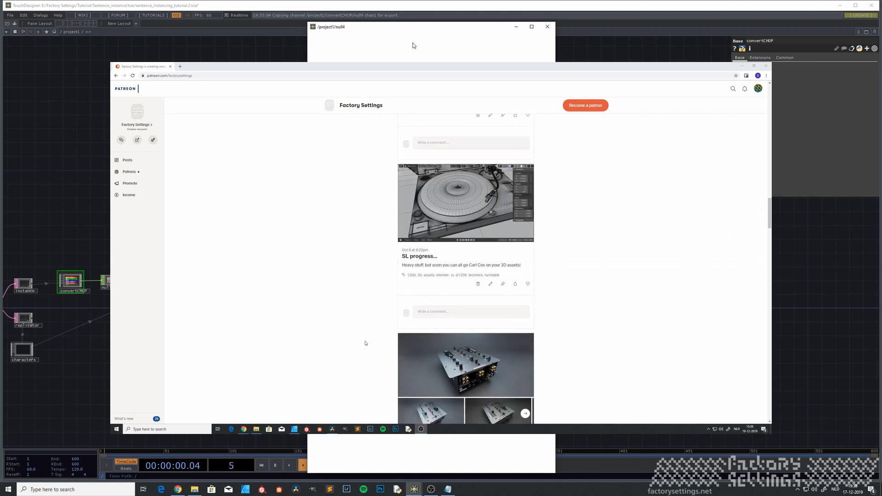
left_click_drag(429, 30, 452, 31)
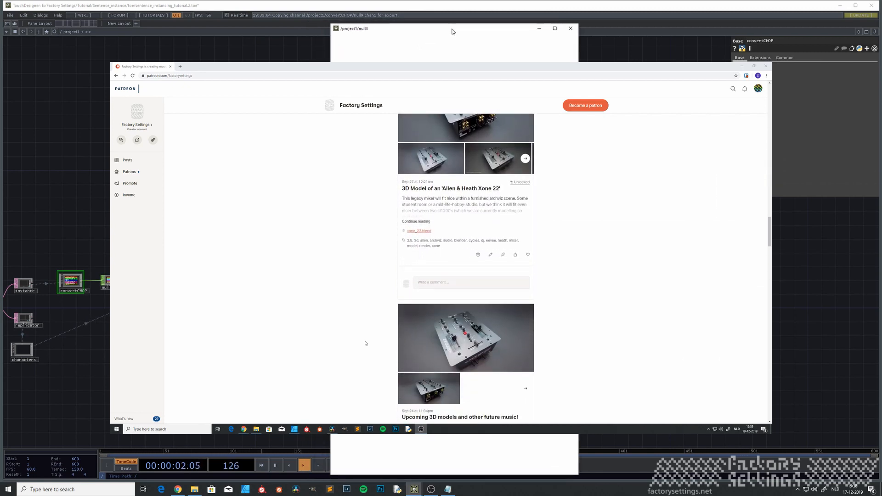